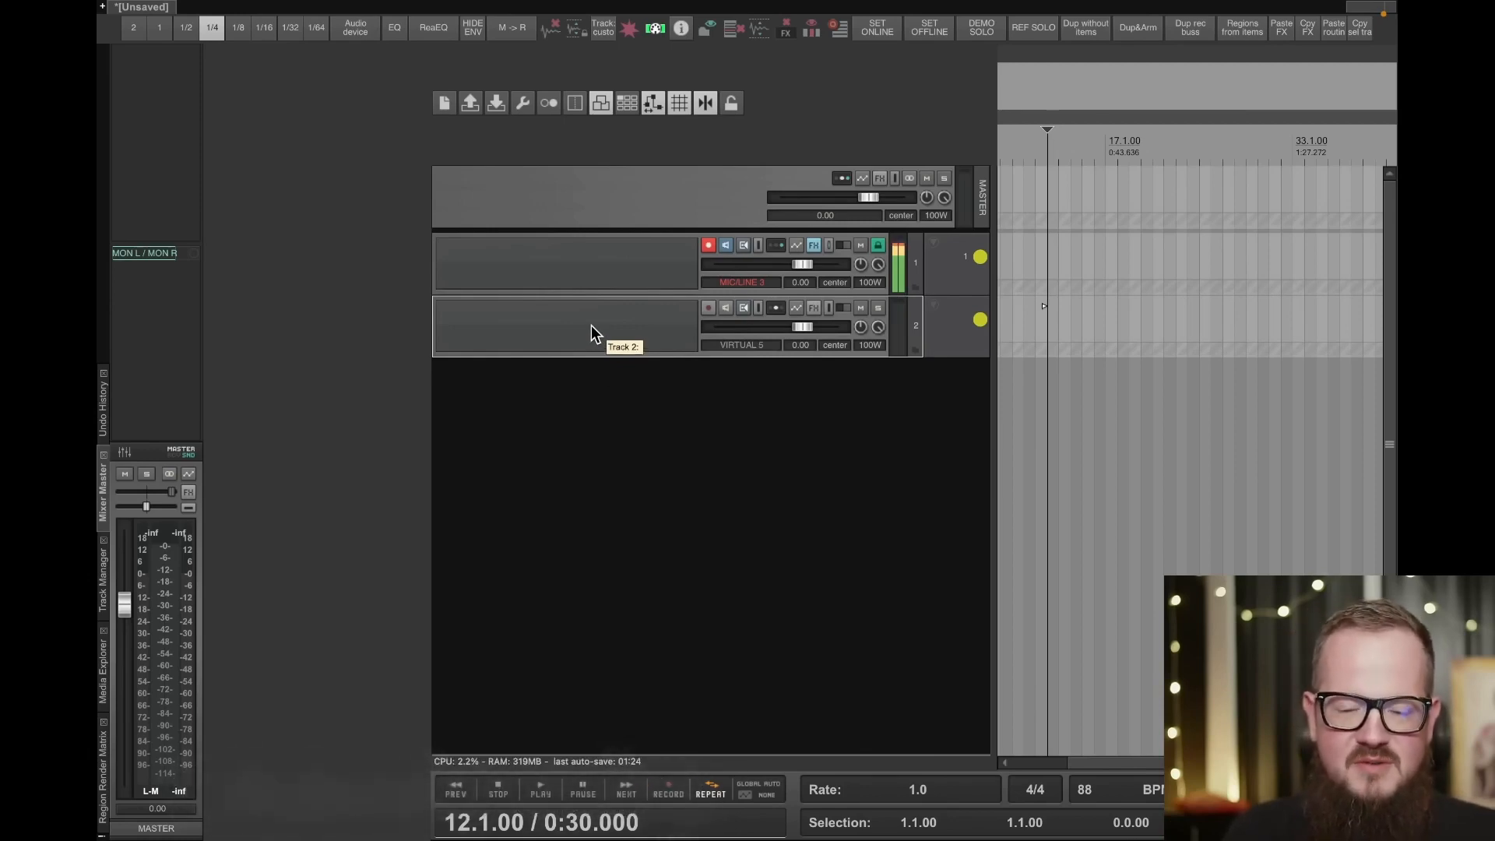
- Name the empty second track gtr
double_click(591, 326)
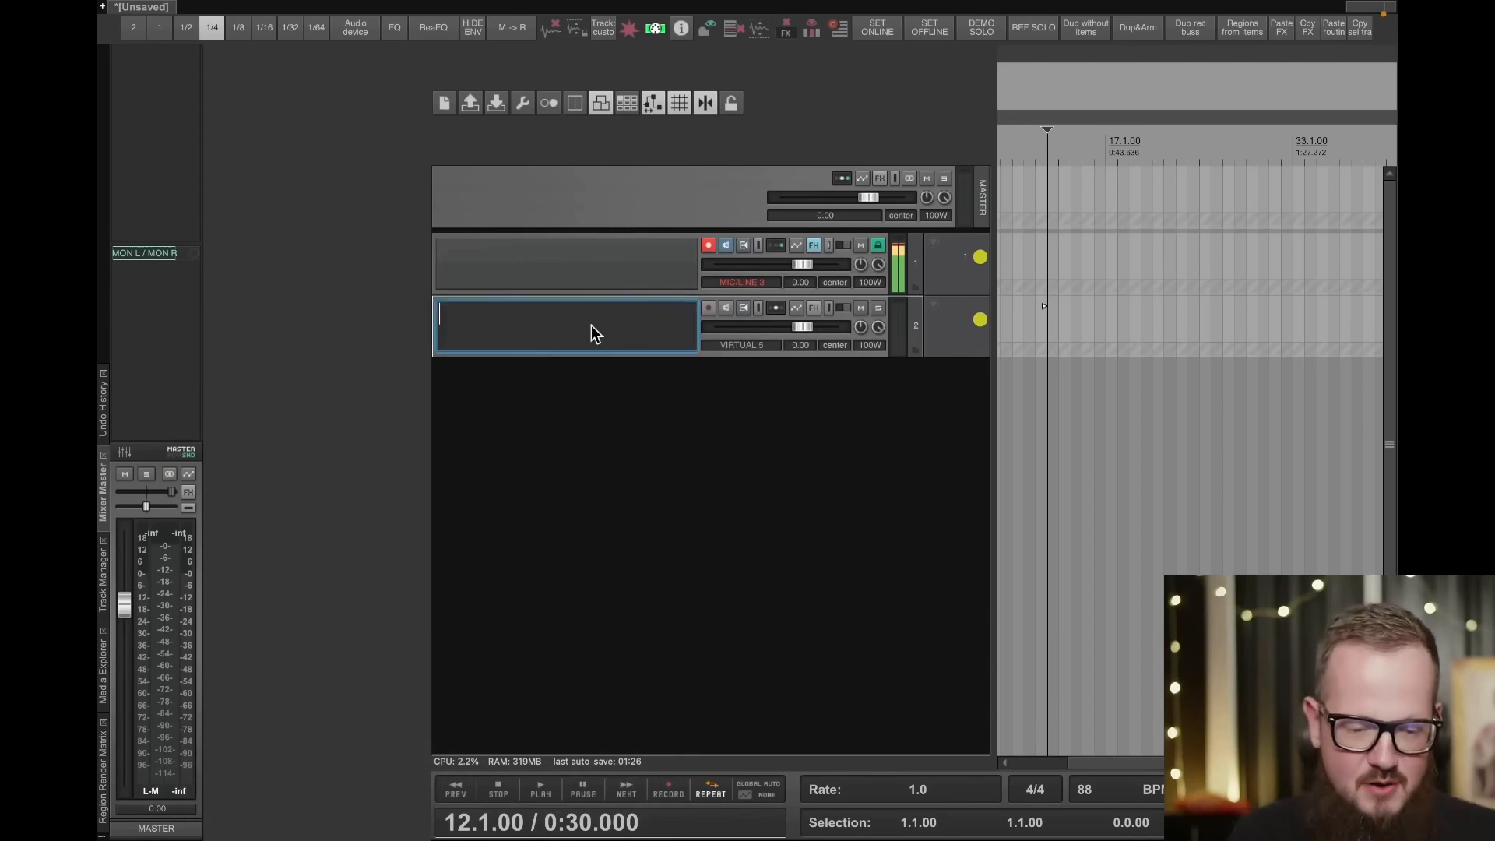
text(gtr)
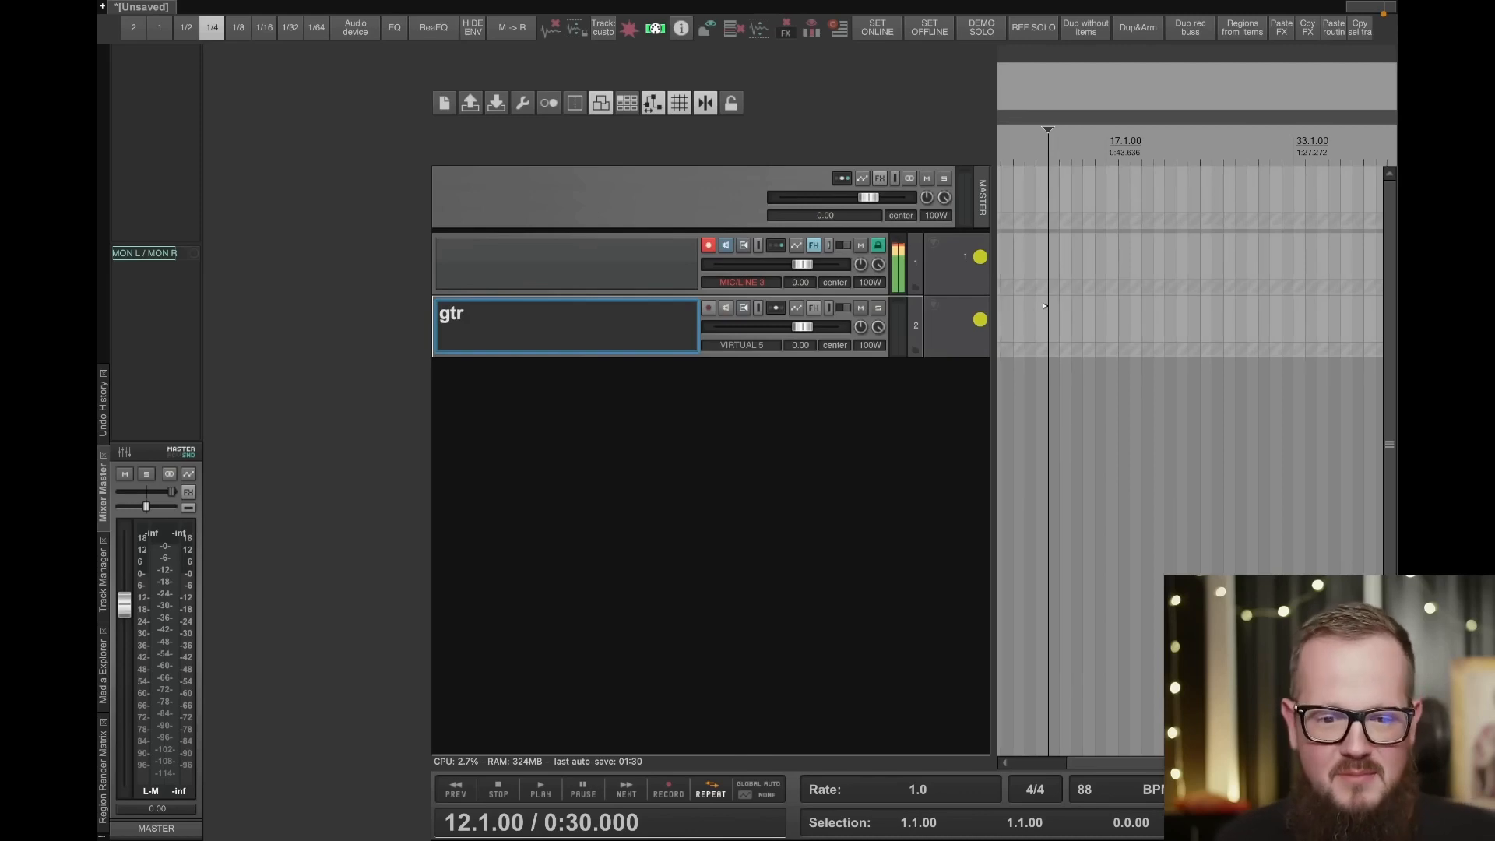
key(Return)
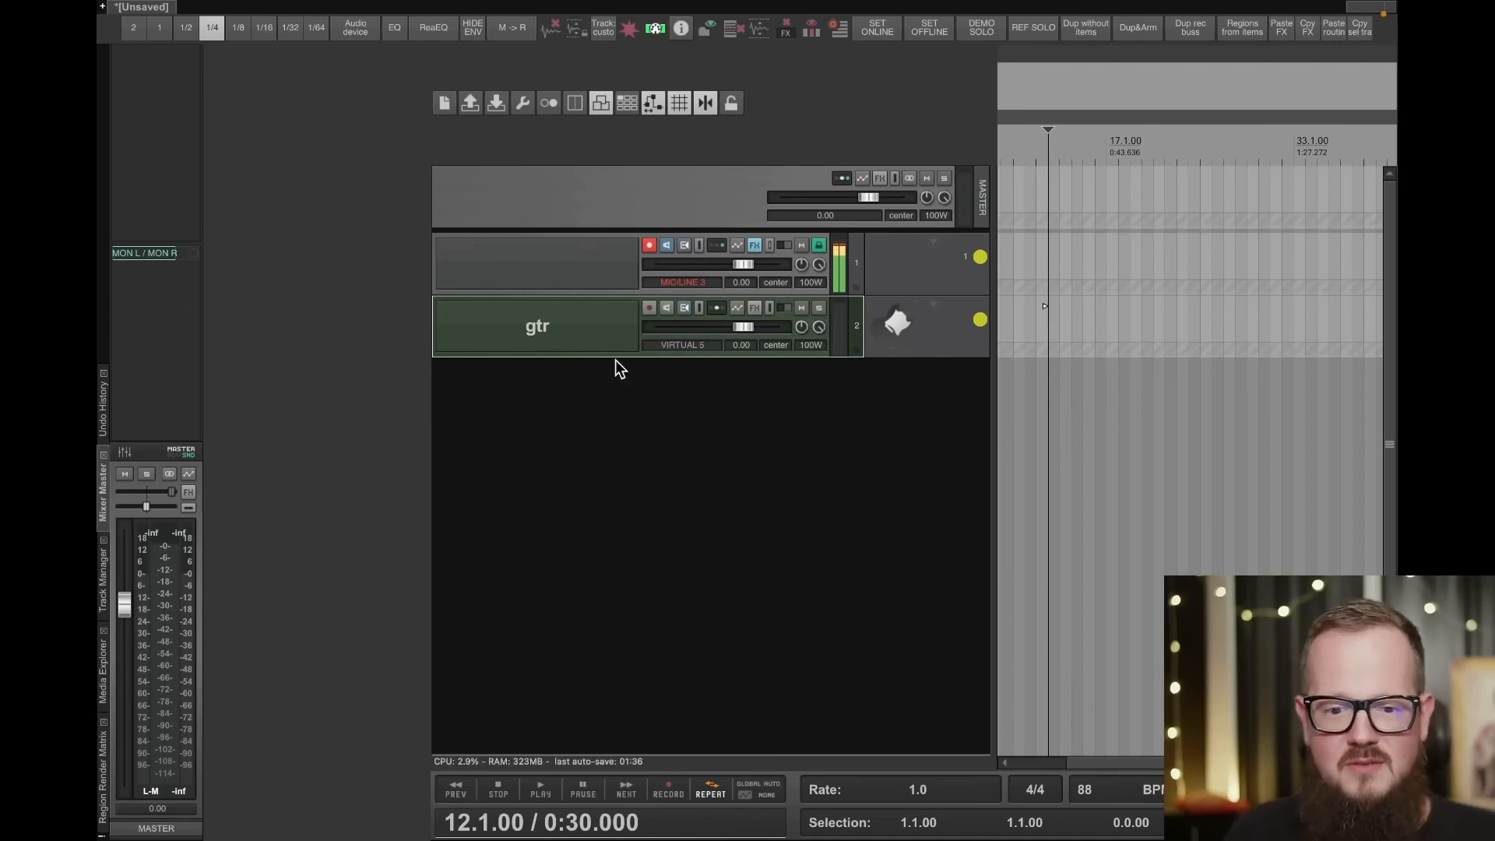
- Add a new track below gtr and name it voc
double_click(581, 428)
double_click(573, 393)
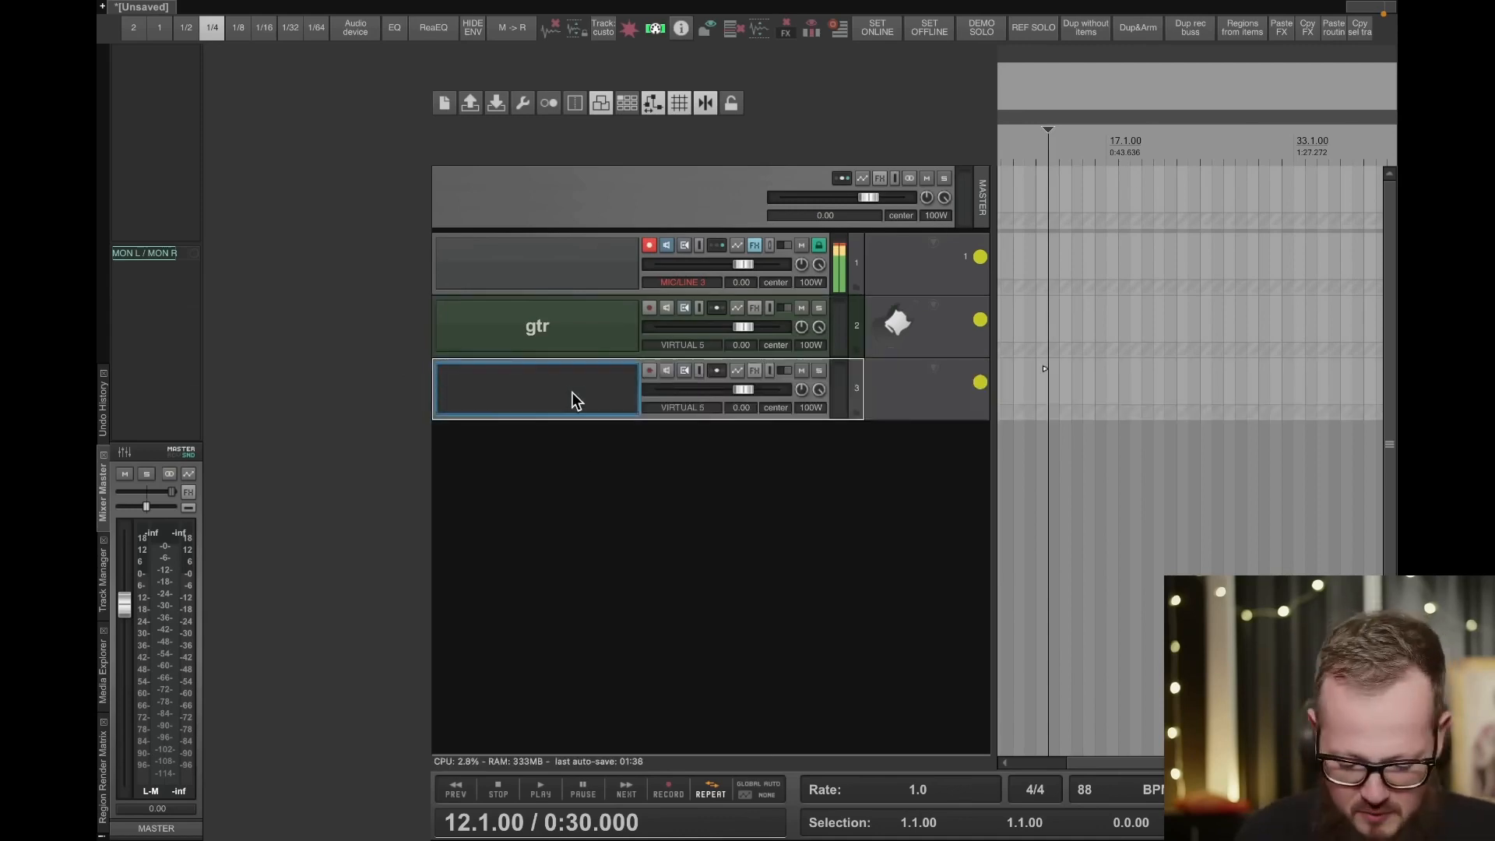
text(voc)
key(Return)
- Add a new track below voc and name it bass
double_click(576, 532)
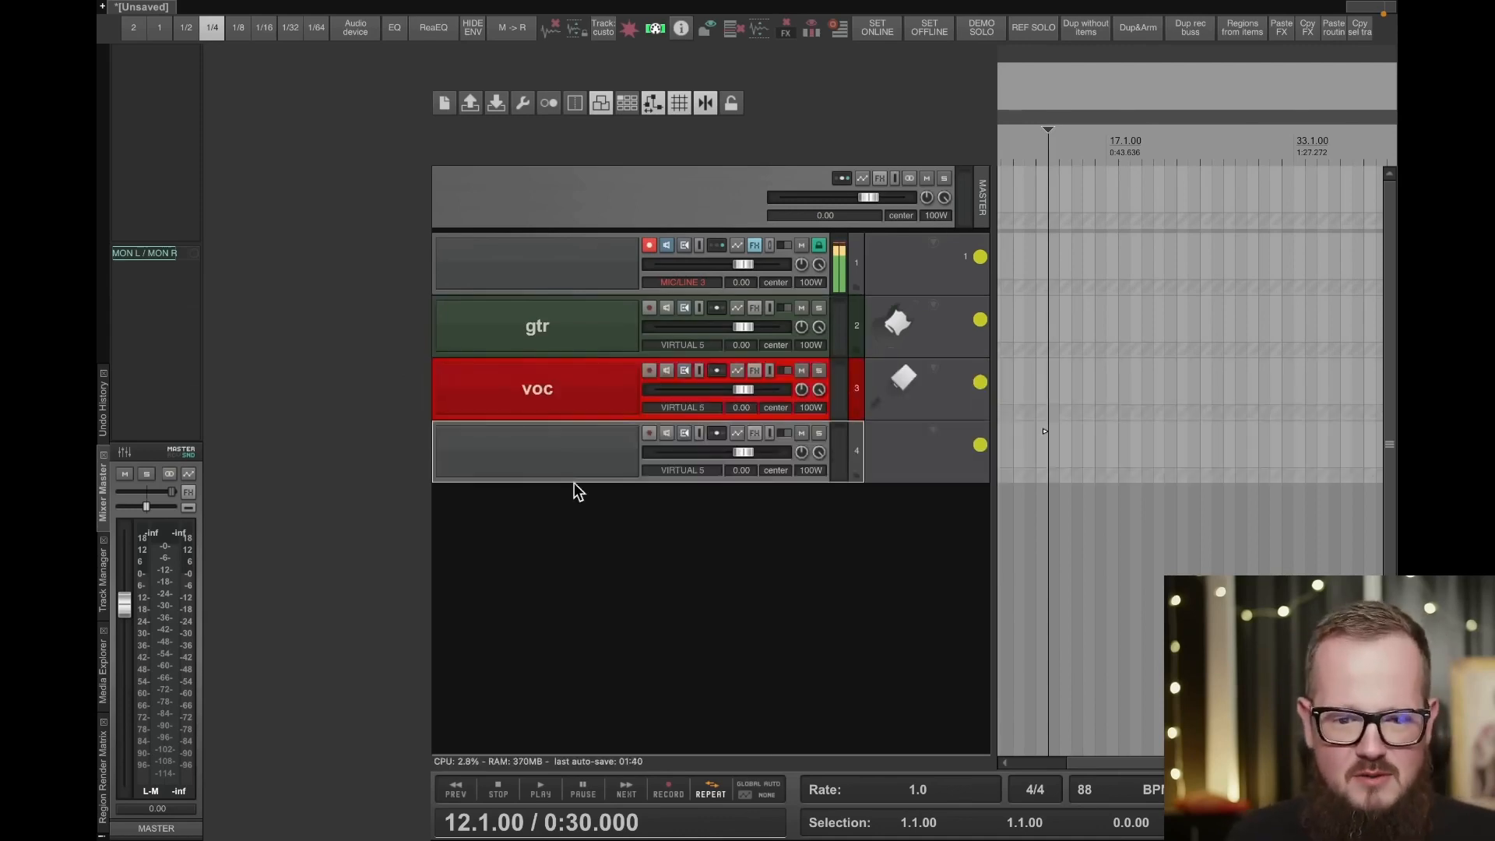
double_click(580, 462)
text(bass)
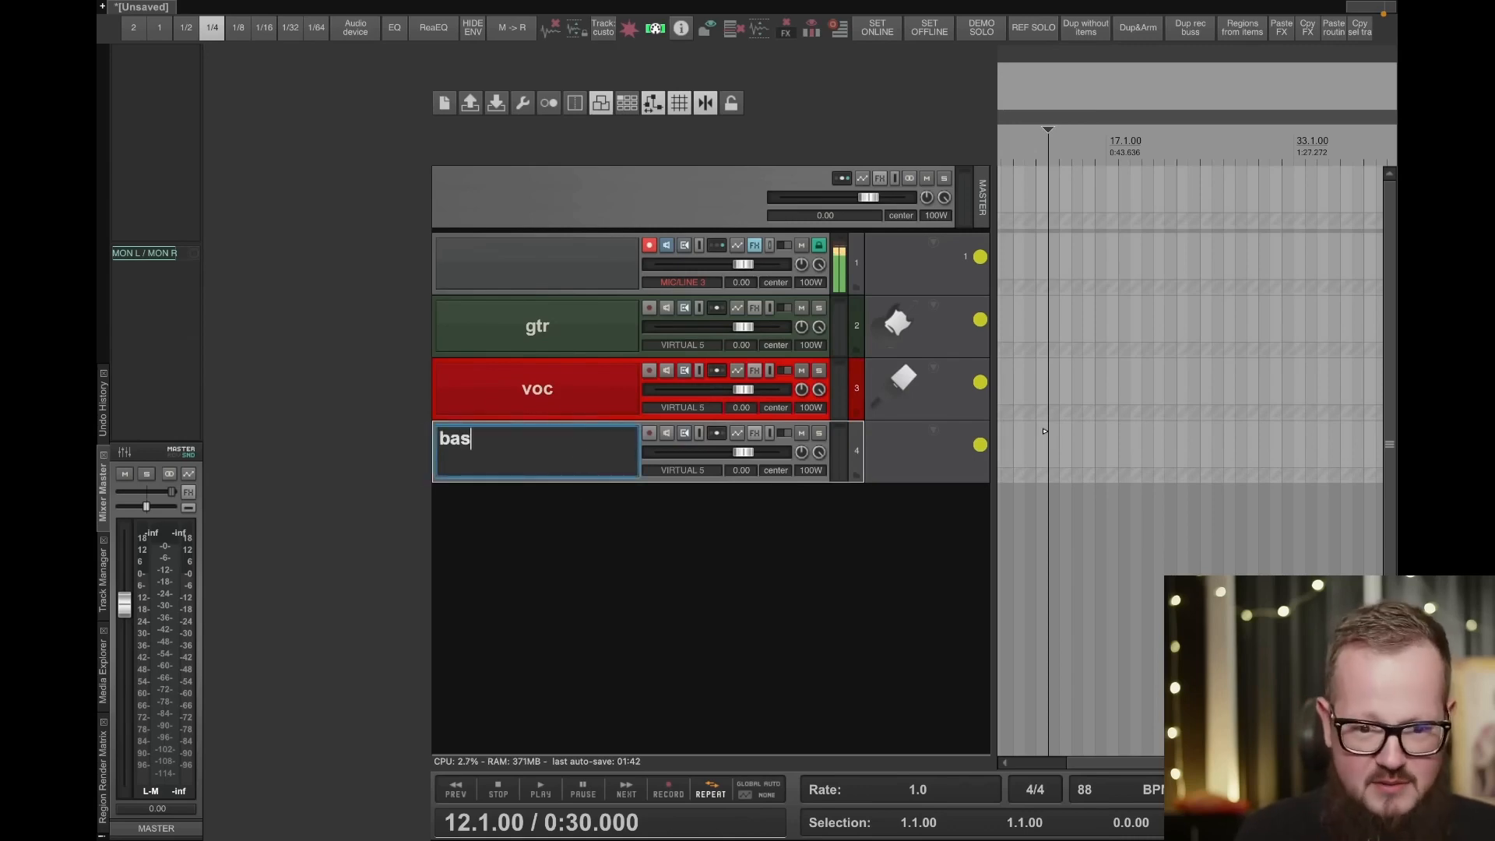
key(Return)
- Add a new track below bass and name it kick
double_click(474, 592)
double_click(487, 514)
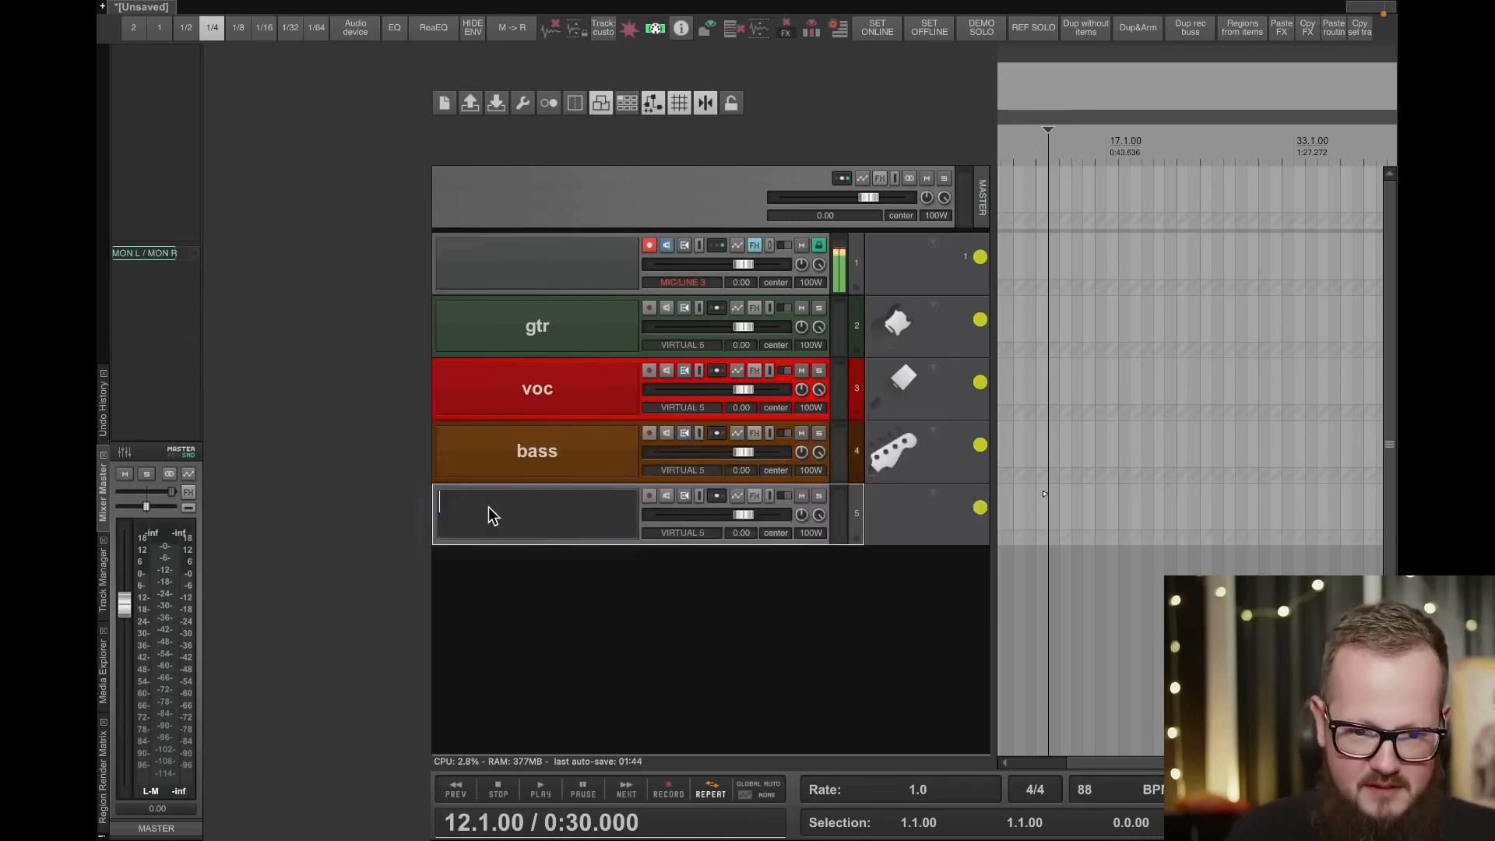
text(kick)
key(Return)
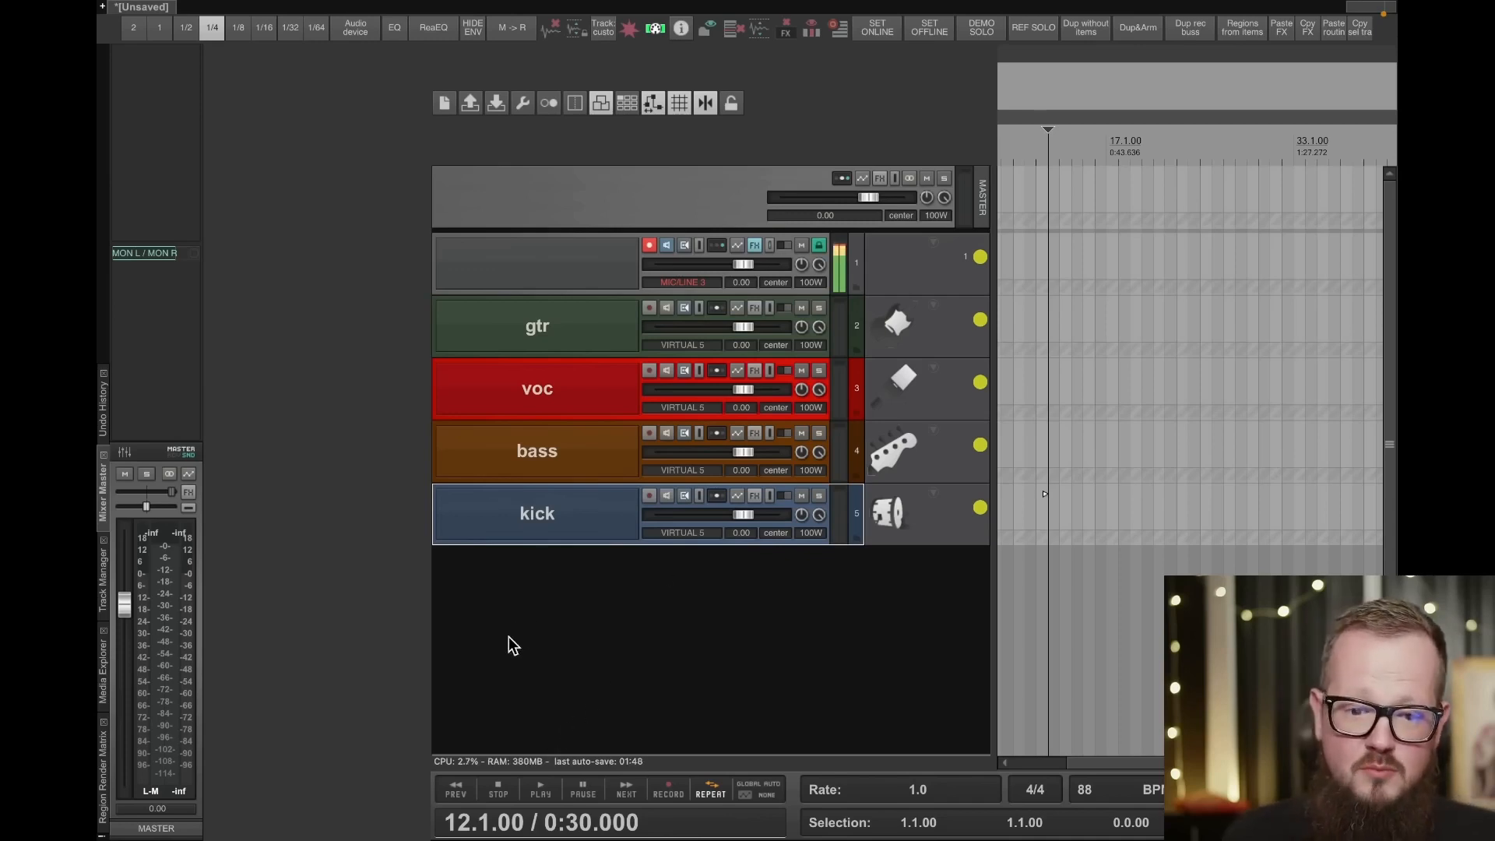
- Add a new track below kick and name it demo
double_click(534, 587)
double_click(534, 586)
text(de)
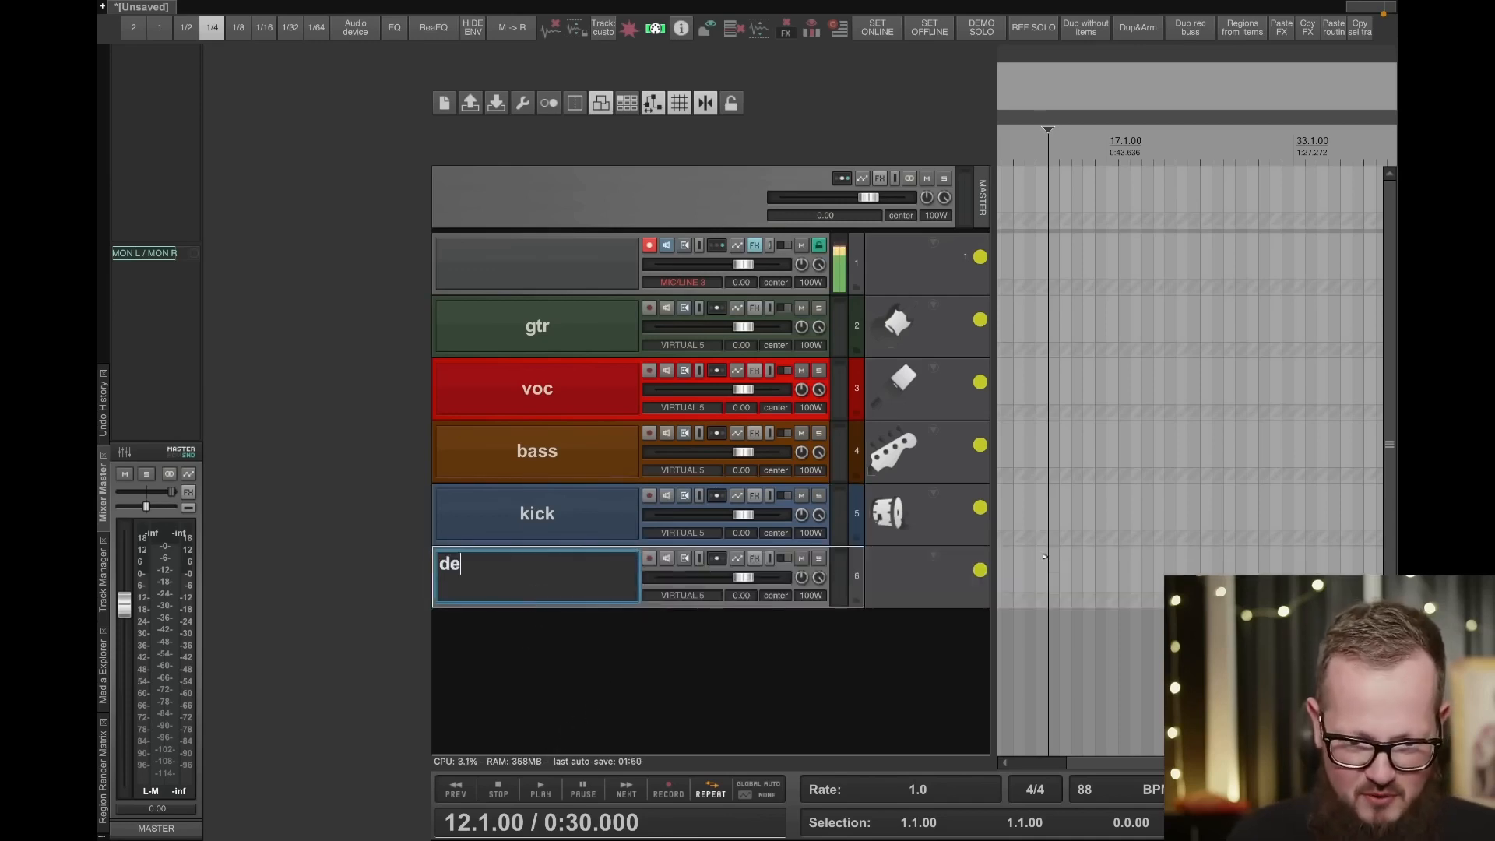
text(mo)
key(Return)
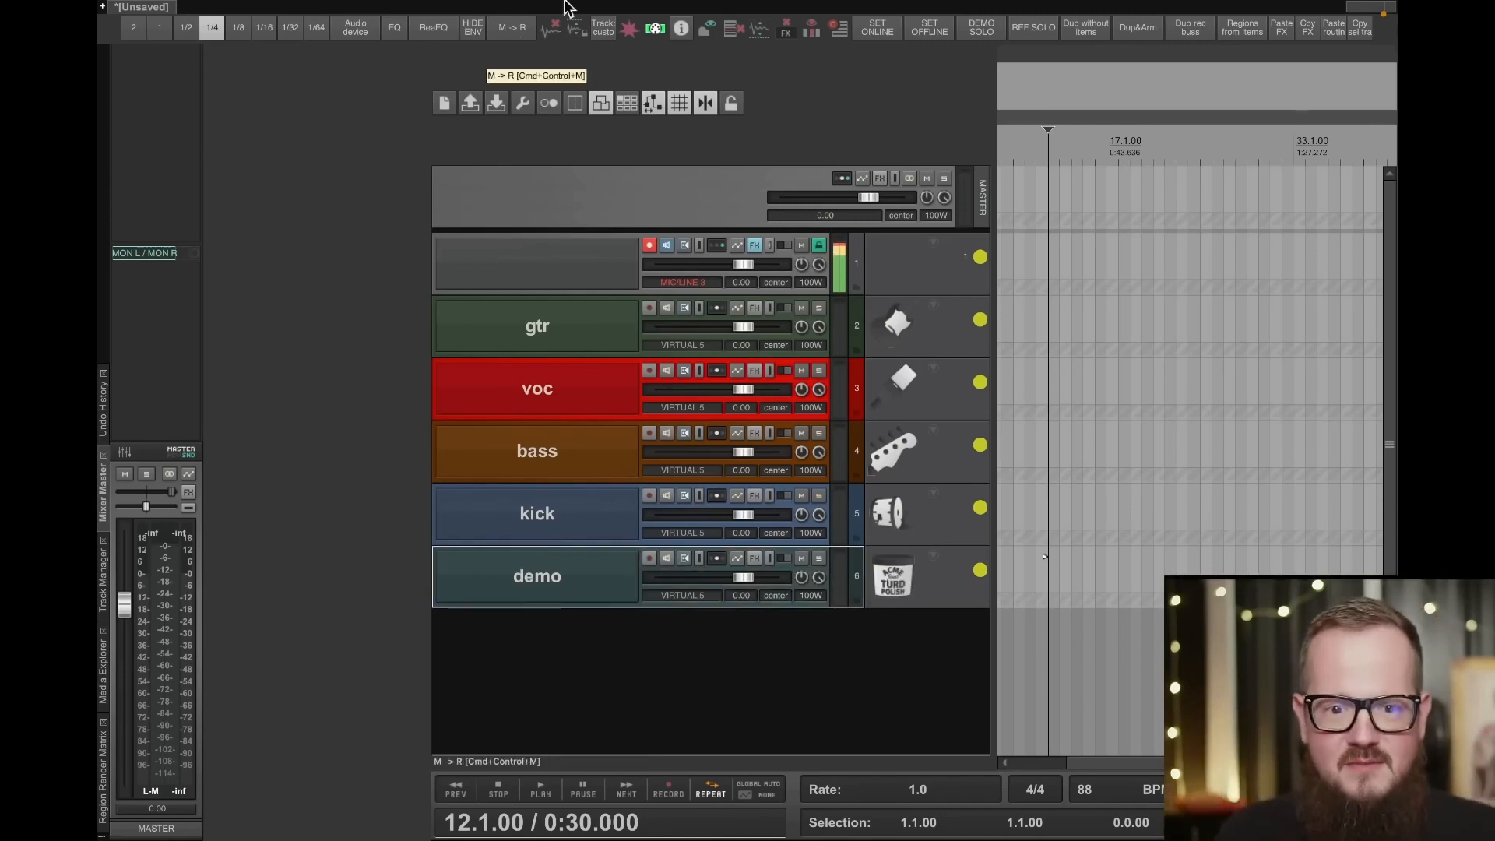
- Review the track and region rules in the SWS Auto Color/Icon/Layout list, including their filters, colors and icons, then close it
mouse_move(569, 4)
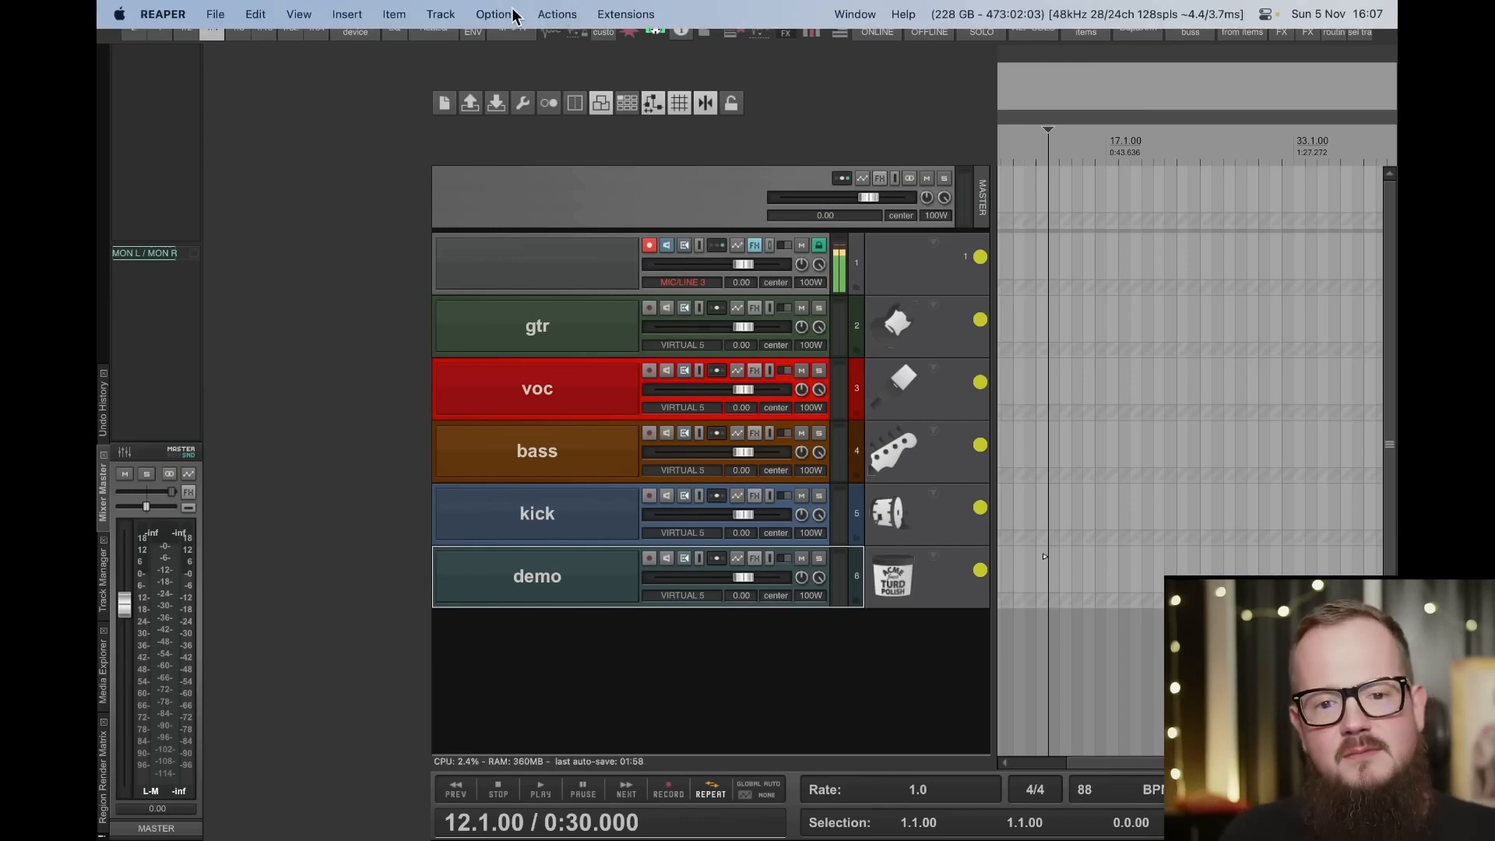
click(620, 15)
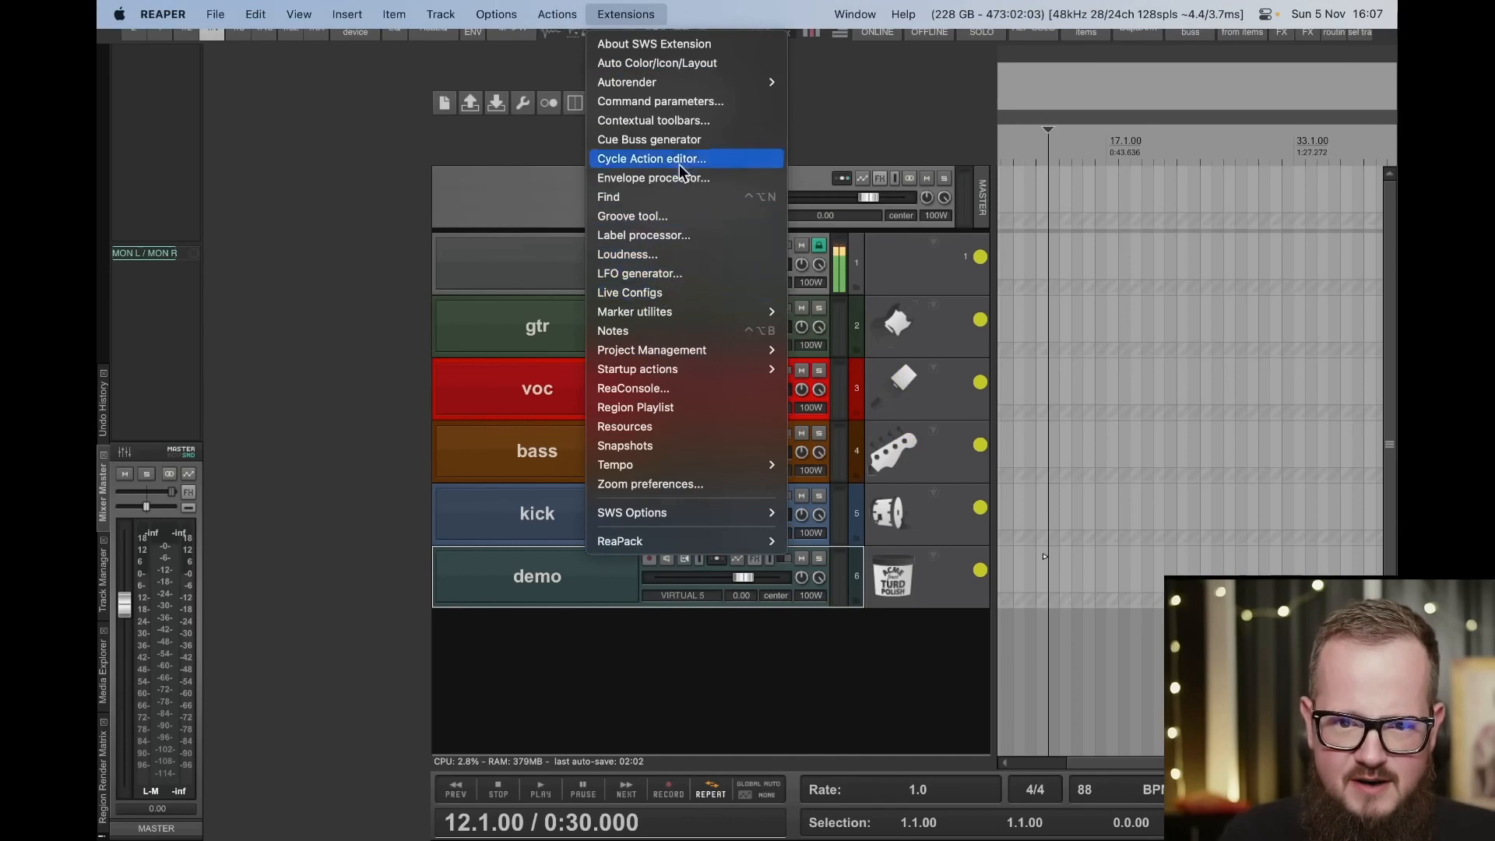
click(714, 68)
scroll(745, 315, down, 4)
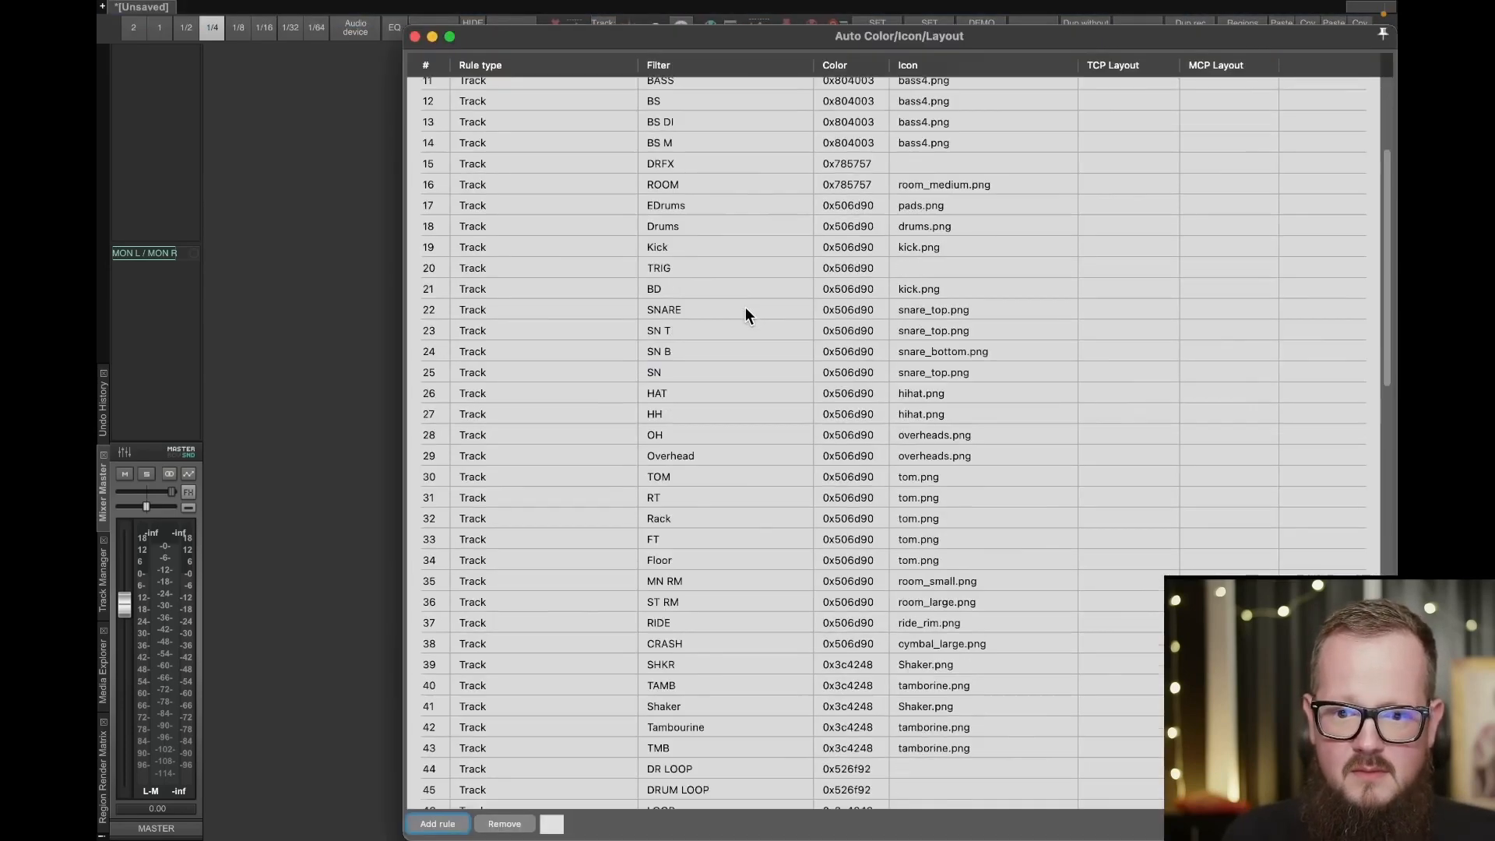
scroll(752, 331, down, 15)
scroll(764, 336, up, 20)
scroll(764, 338, down, 9)
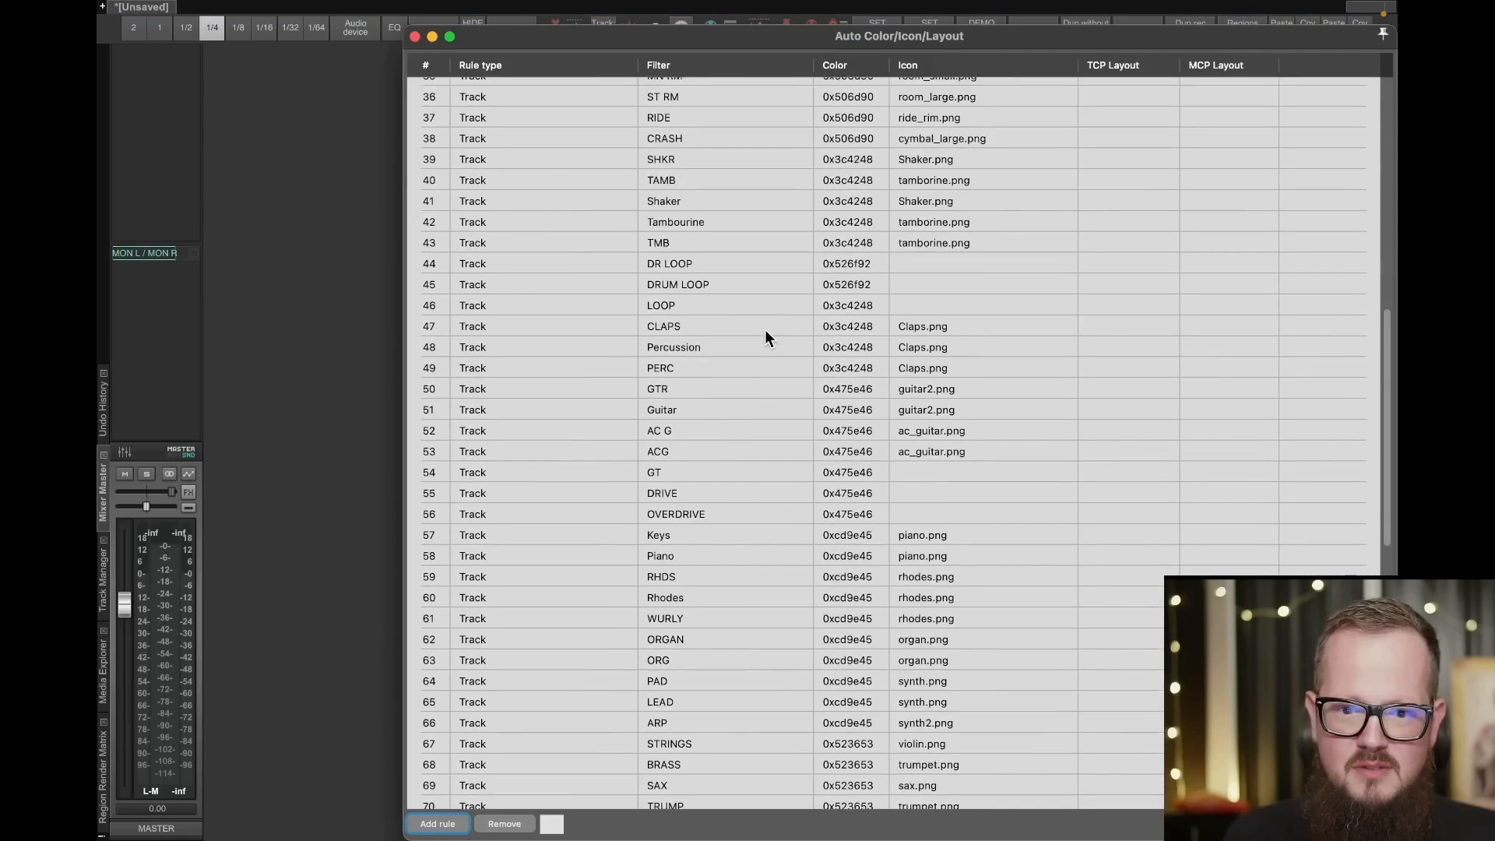
scroll(765, 330, up, 9)
scroll(767, 326, down, 19)
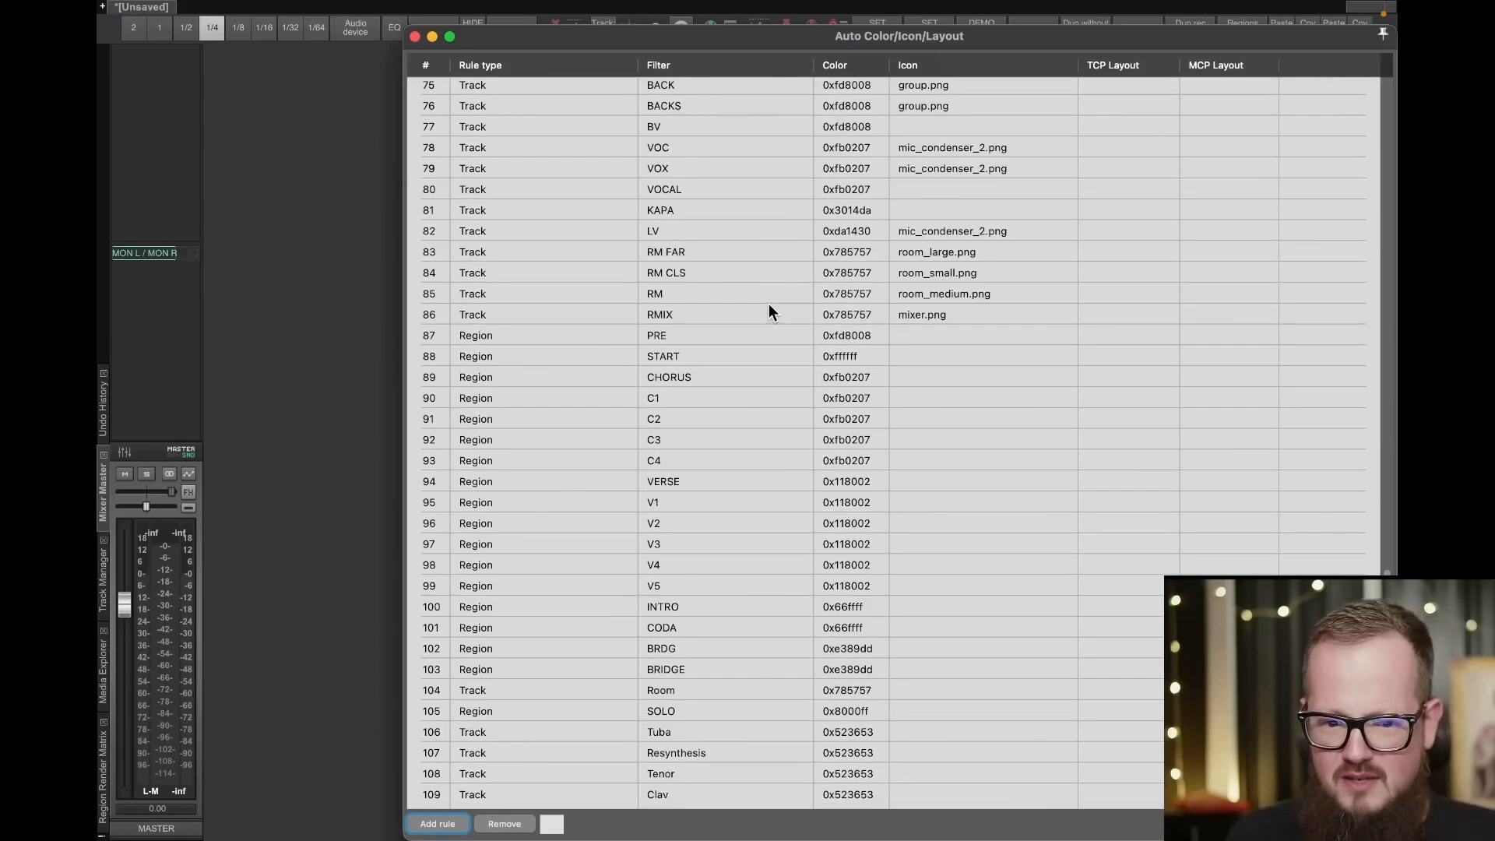
scroll(766, 318, up, 20)
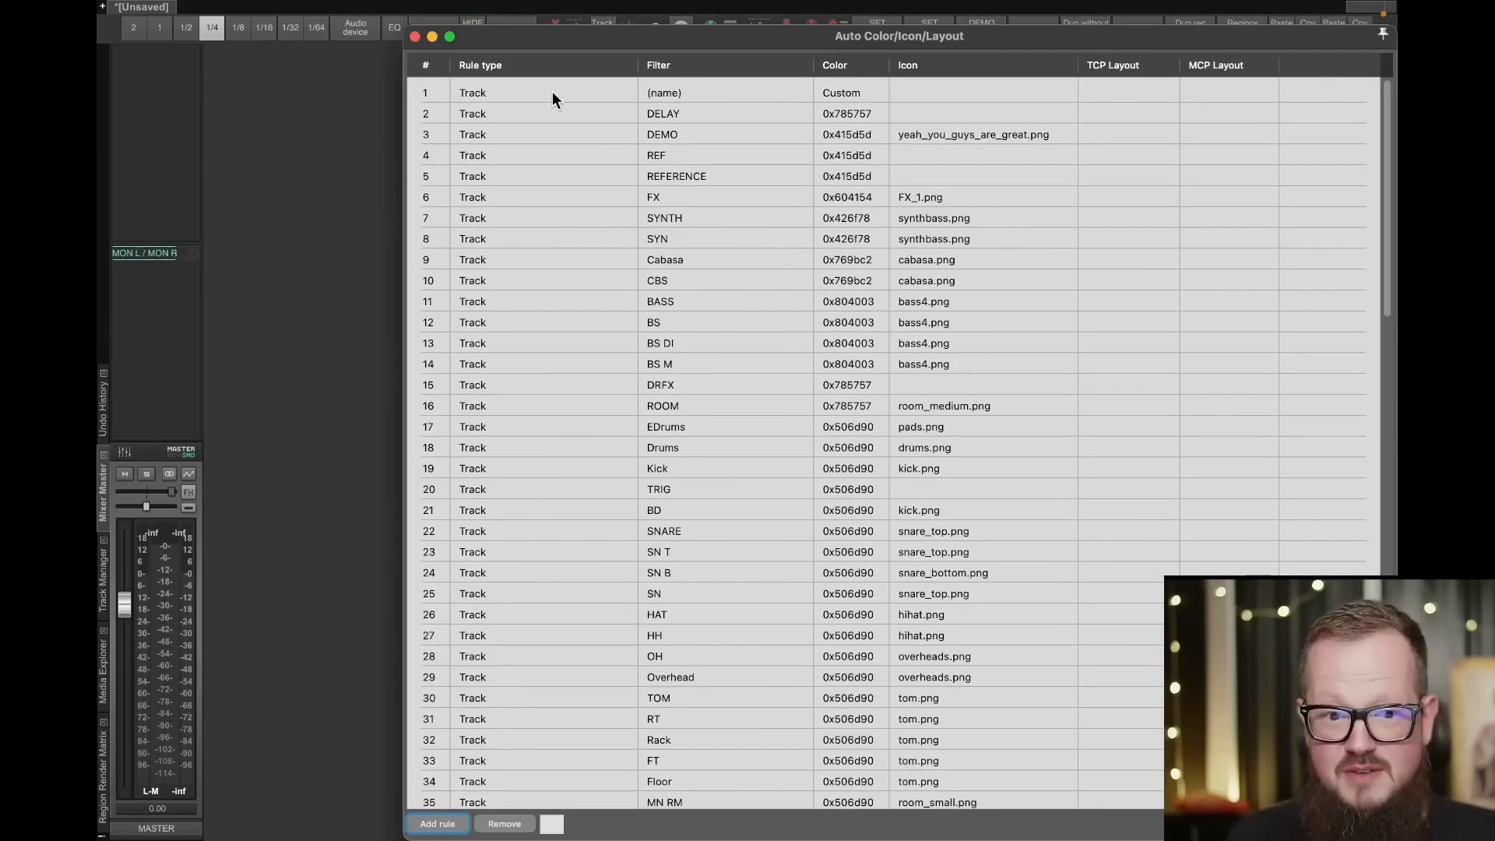
click(415, 37)
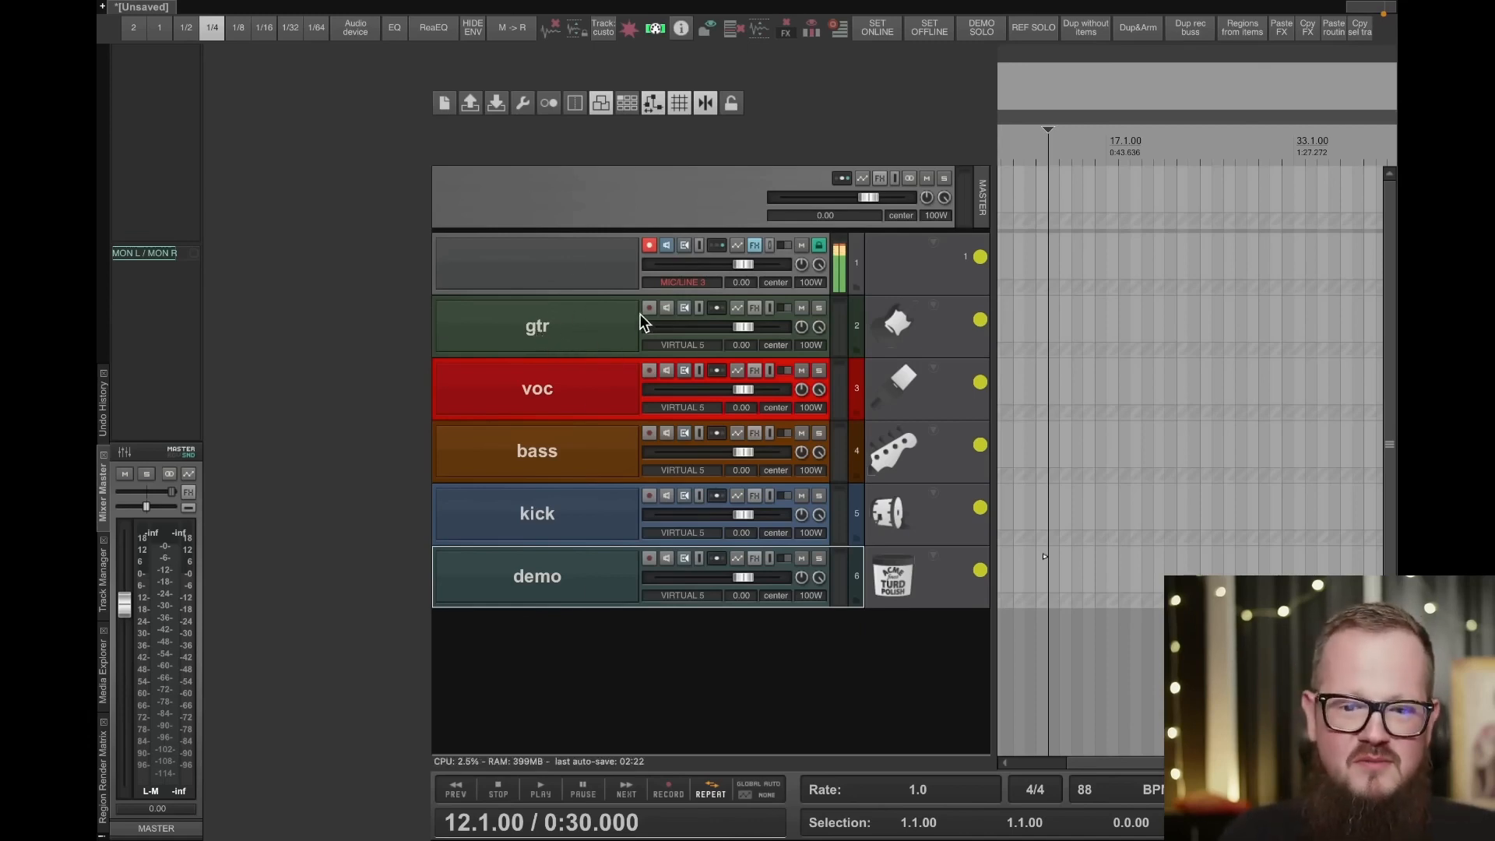
- Select the gtr track, open the Render to File dialog and move it clear of the track controls
click(619, 324)
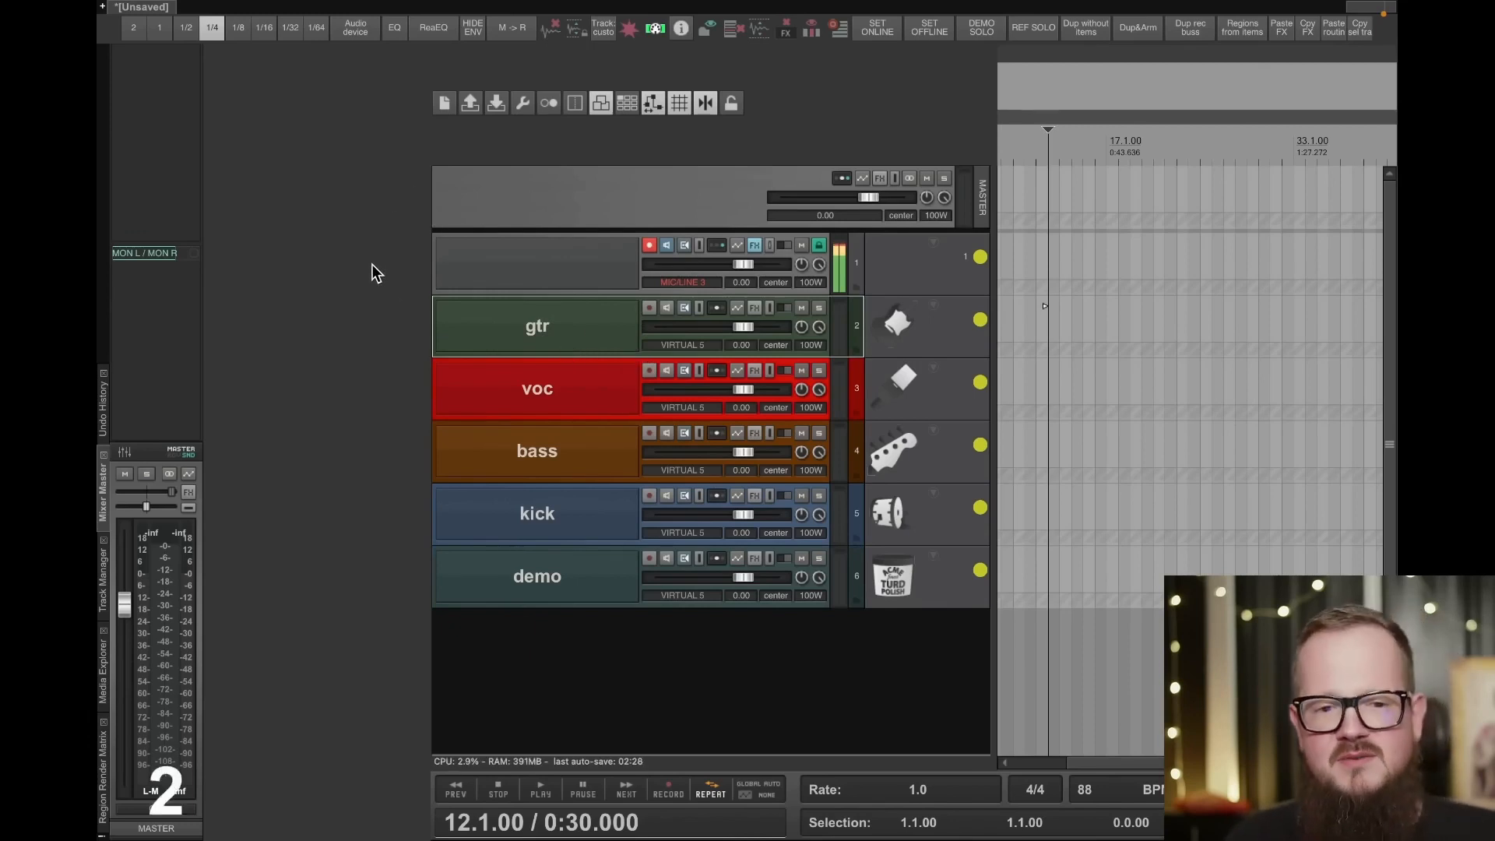
mouse_move(283, 2)
click(215, 14)
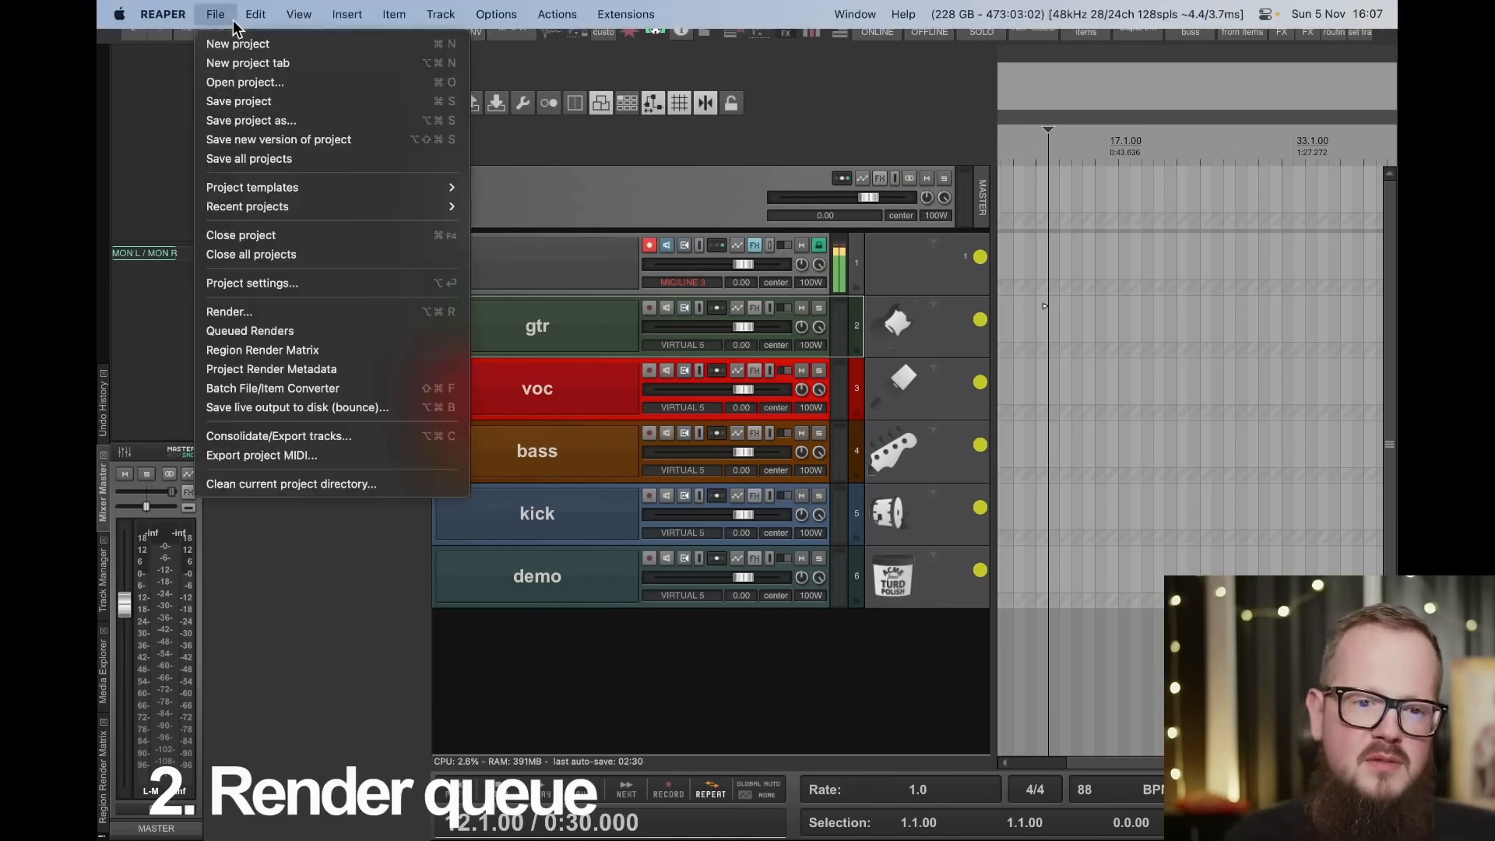
click(252, 312)
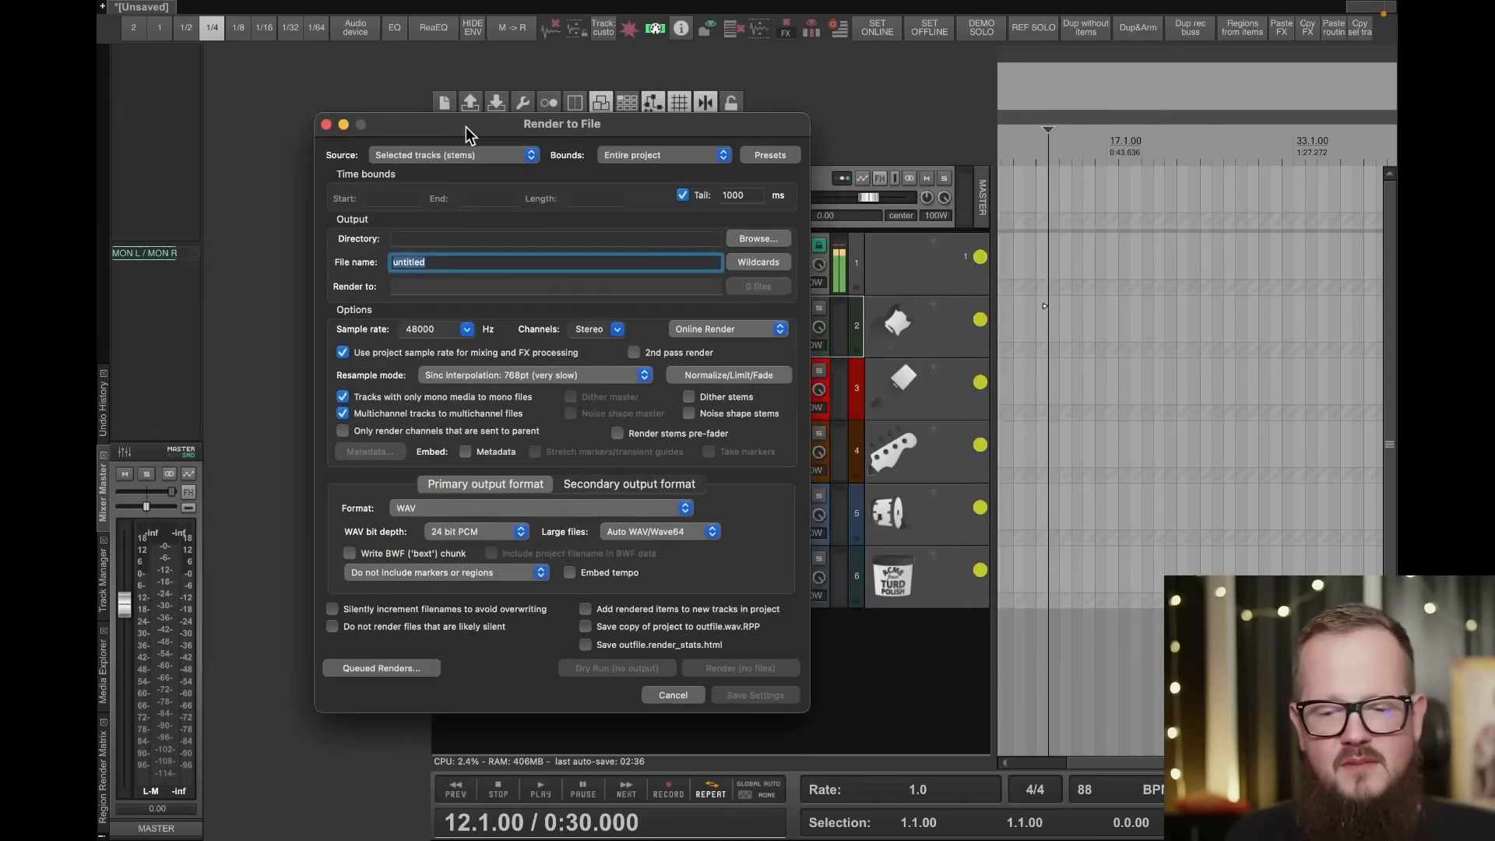
drag(465, 127, 386, 85)
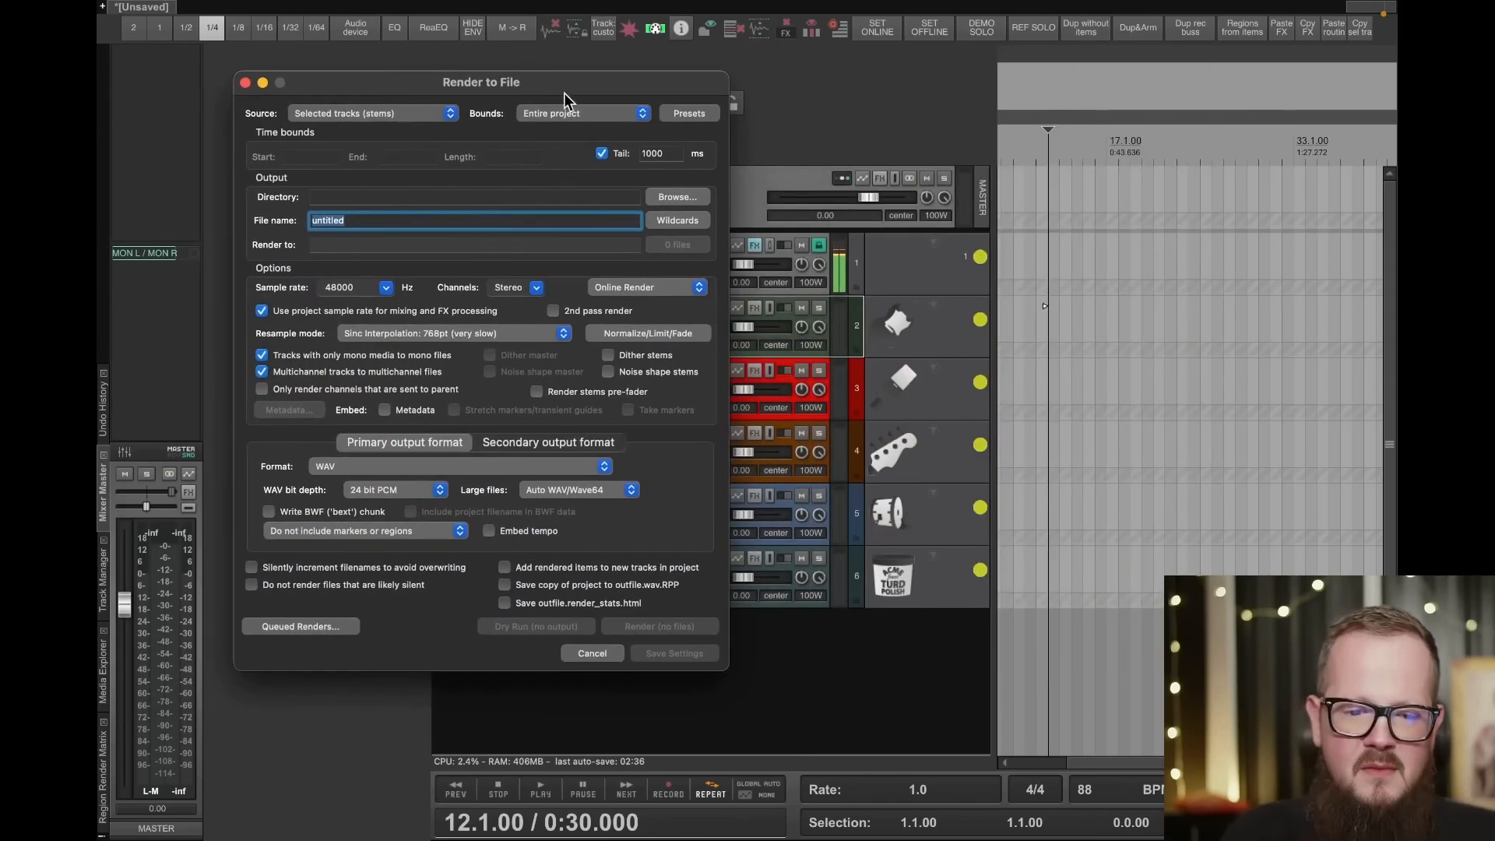
drag(524, 87, 336, 97)
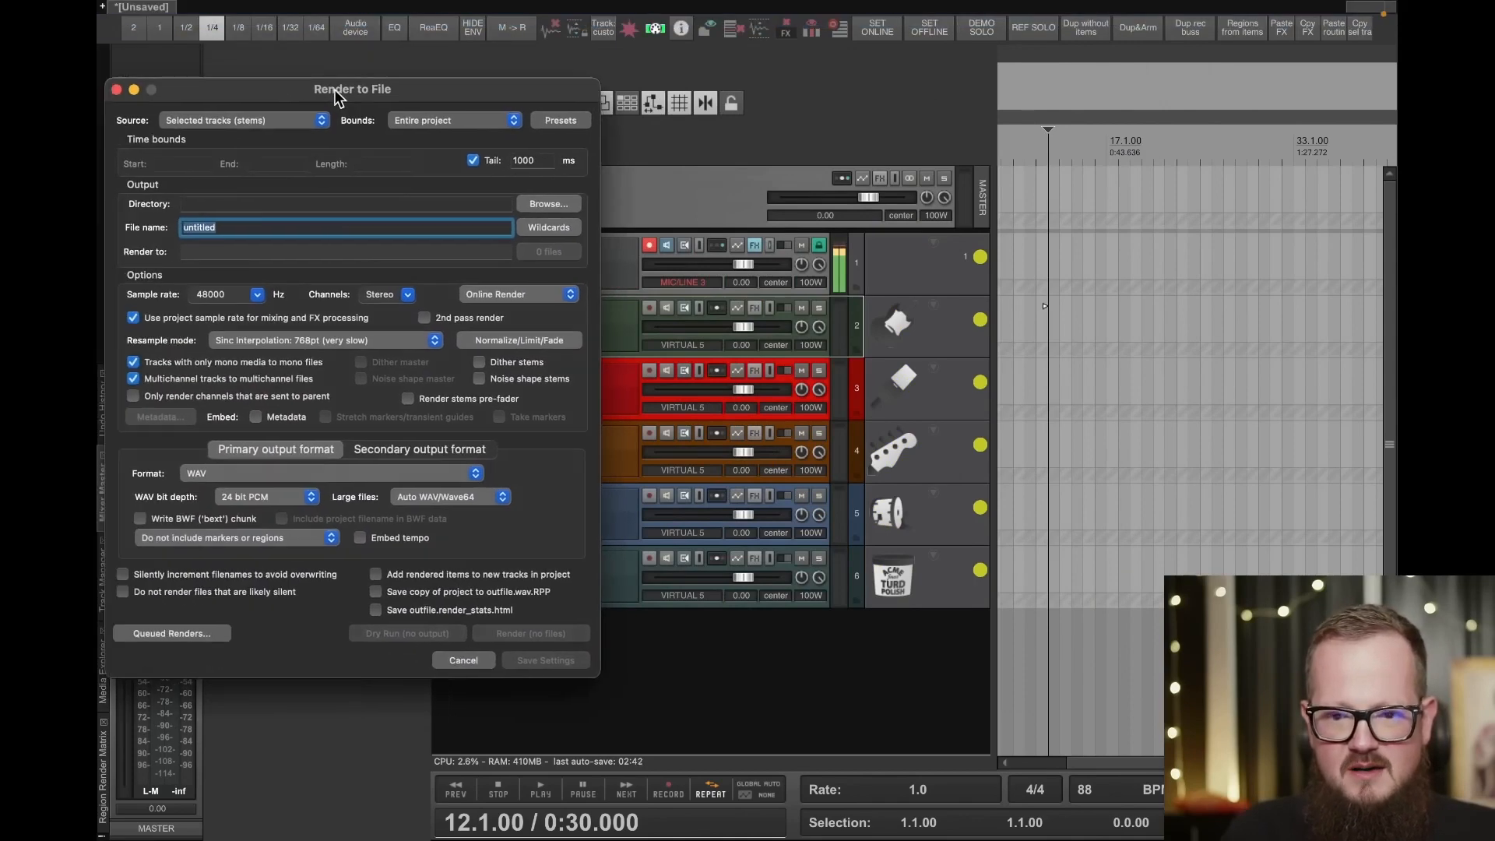
- Shift the border of the track area beyond the render dialog and narrow the track control panel
click(433, 740)
drag(427, 732, 628, 724)
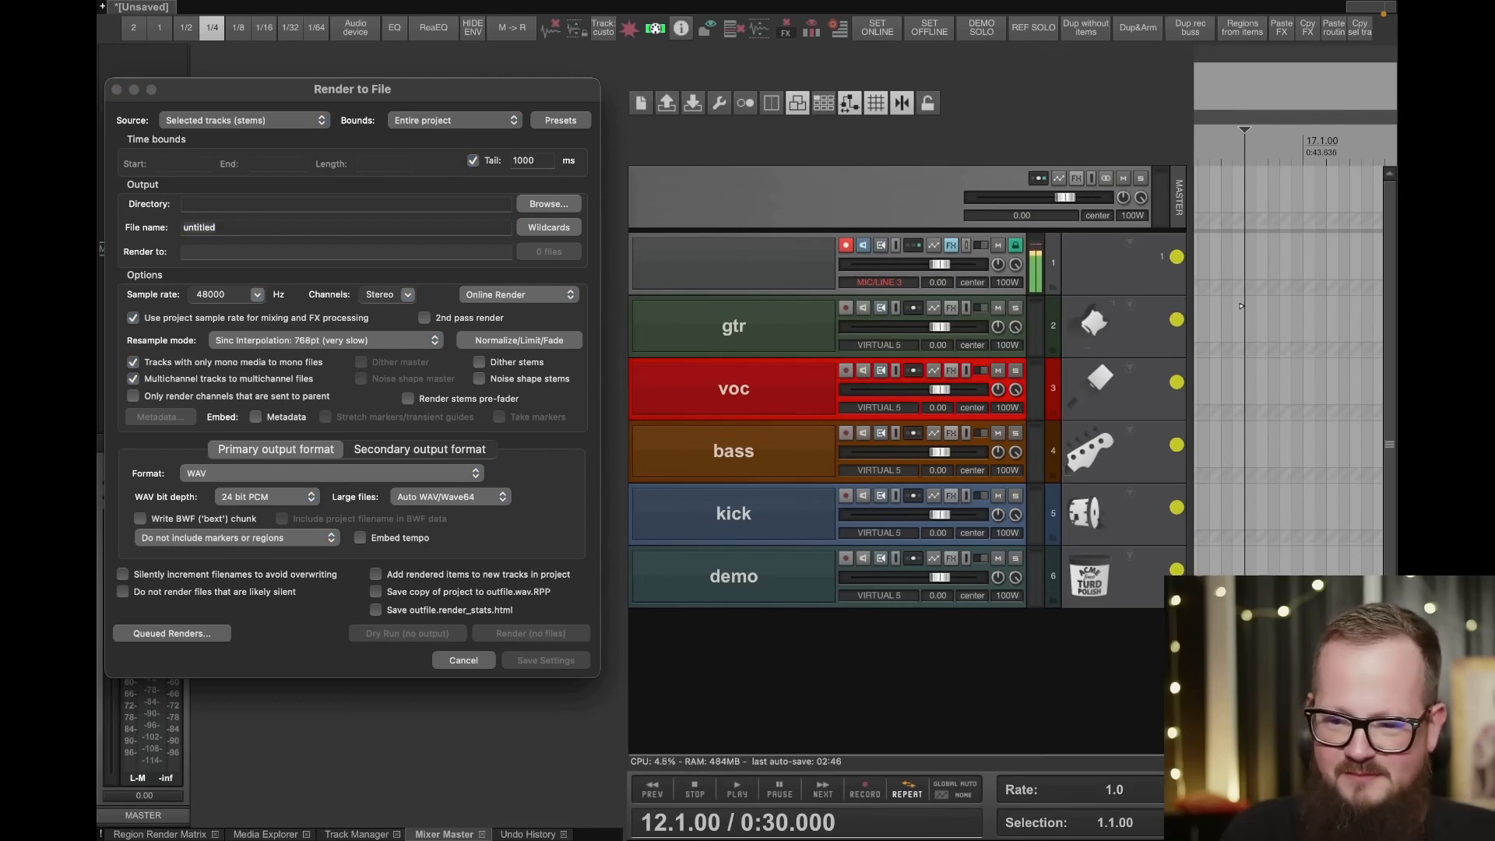
drag(1190, 653, 1055, 640)
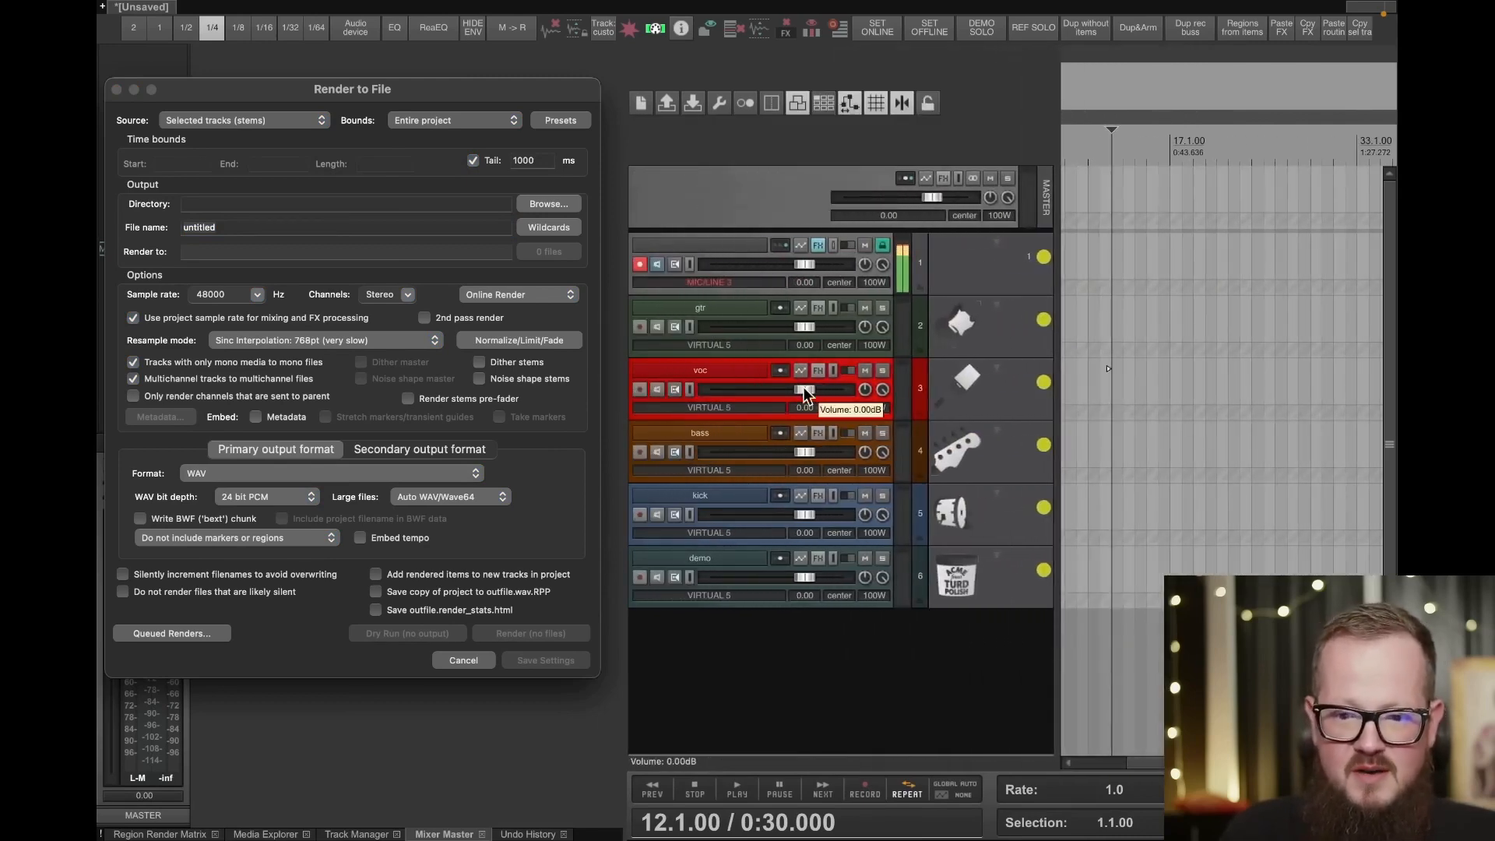
- Lower the track volumes of voc to -20.70 dB, bass to -3.78 dB and demo to about -6.5 dB
drag(804, 388, 756, 390)
drag(804, 451, 795, 451)
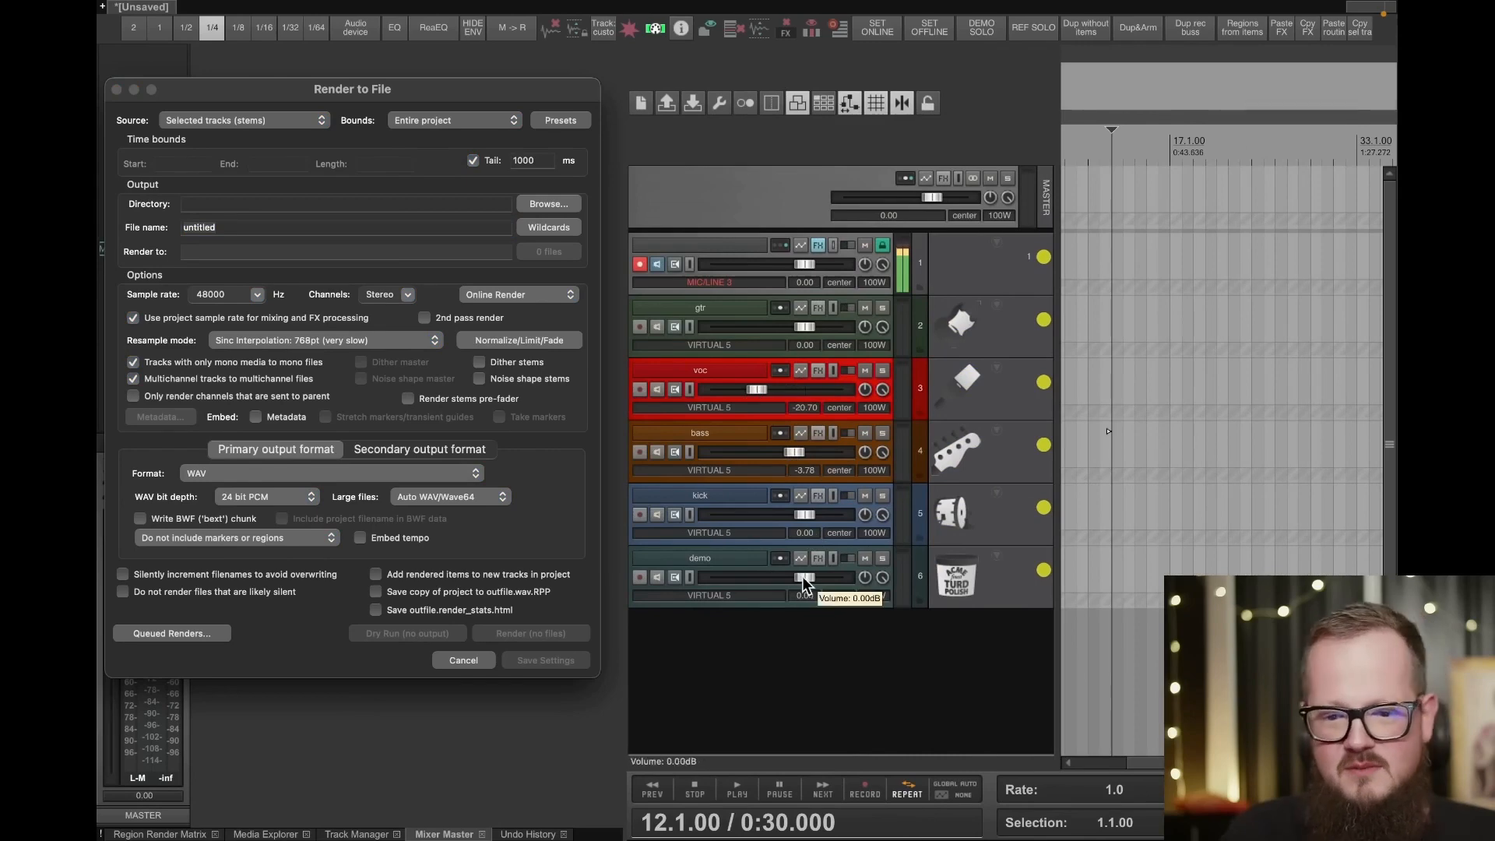
drag(804, 582, 787, 584)
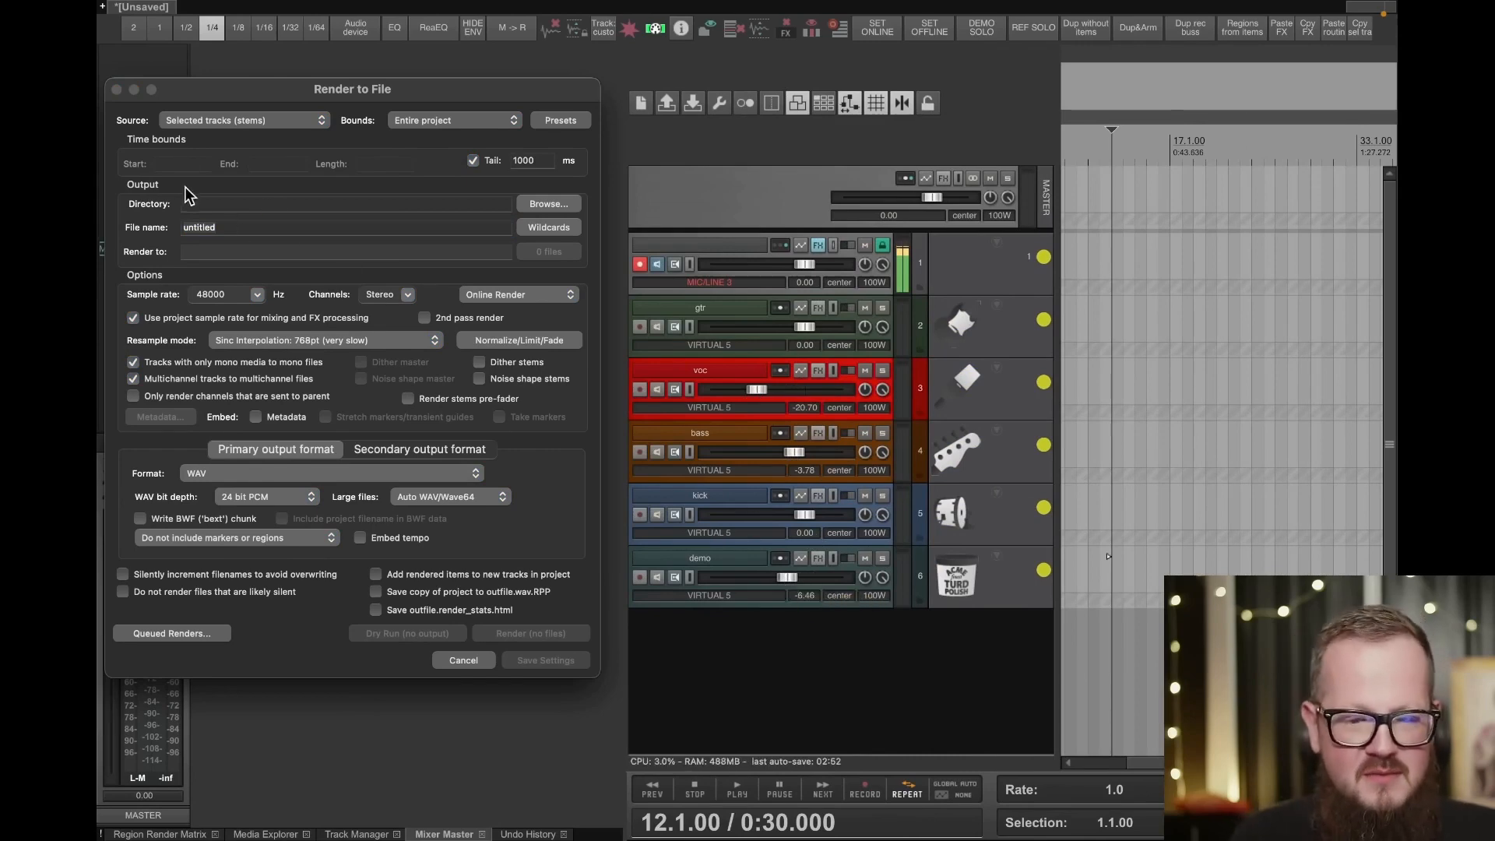
- Set the render file name to Mix and look at the queued render options
double_click(226, 226)
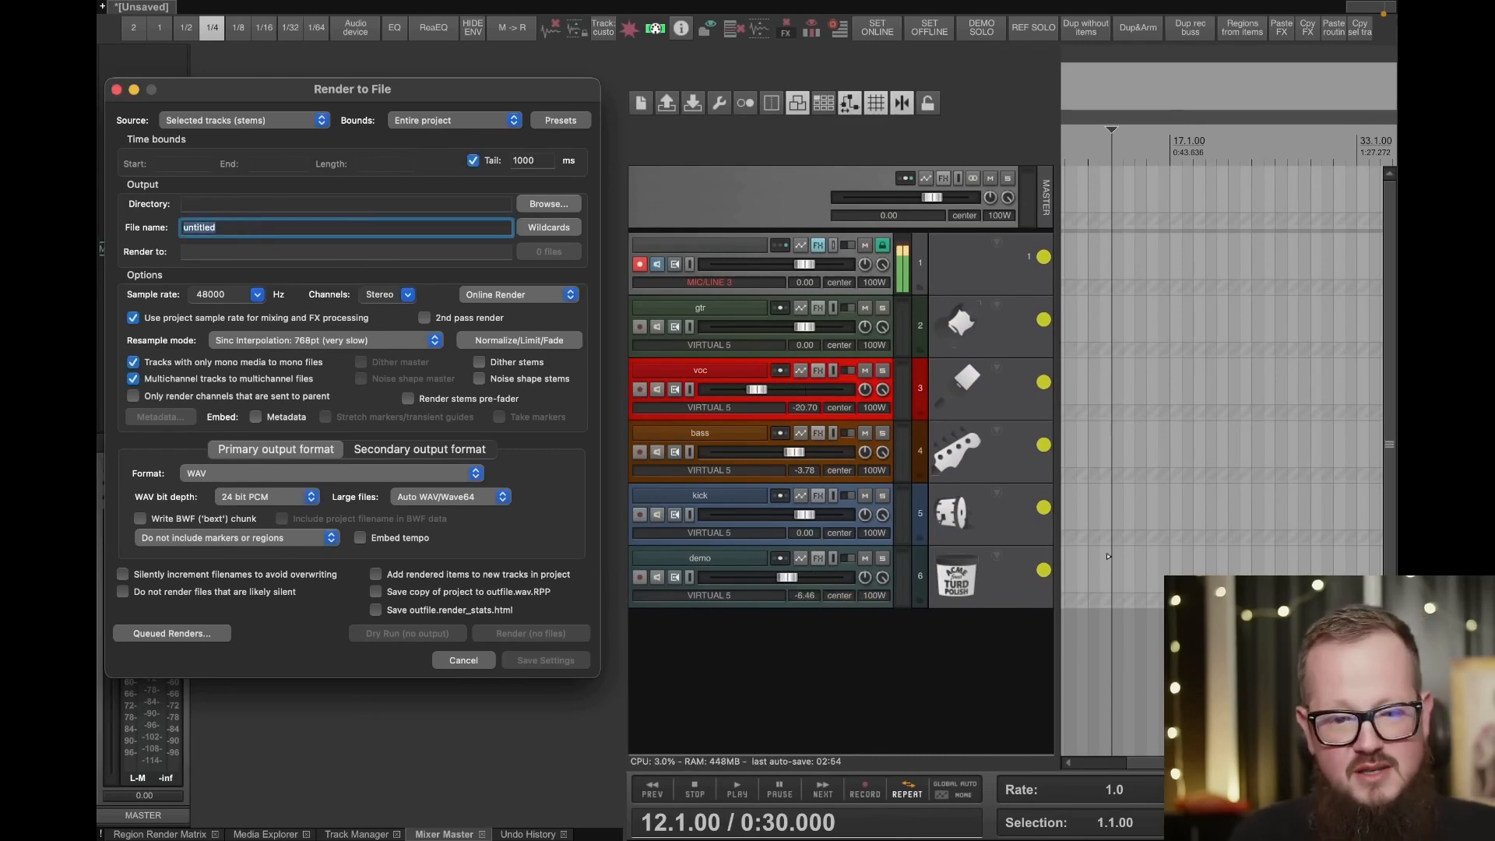
text(Mix)
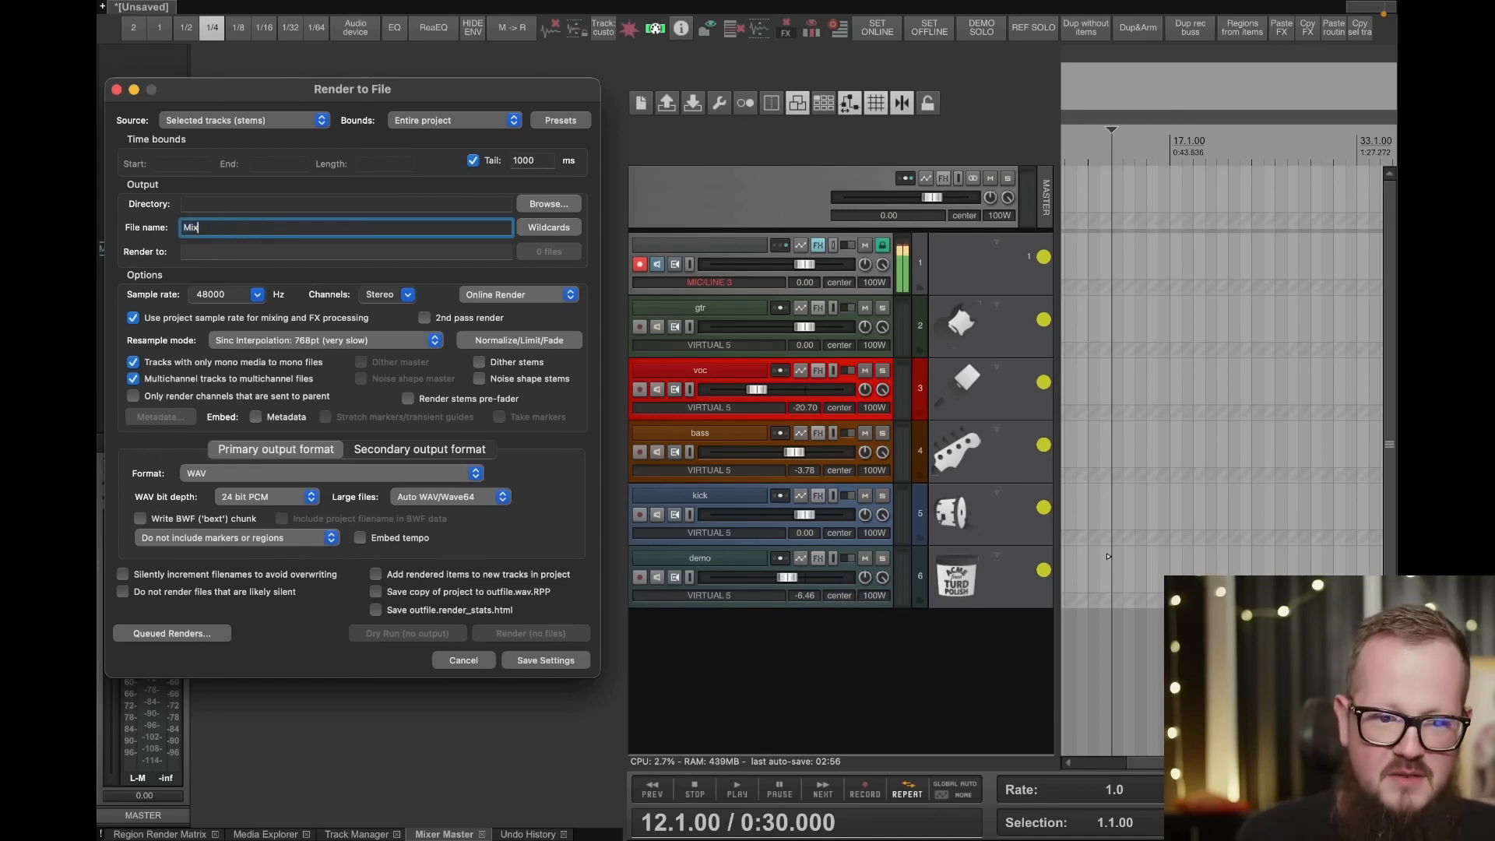
click(184, 635)
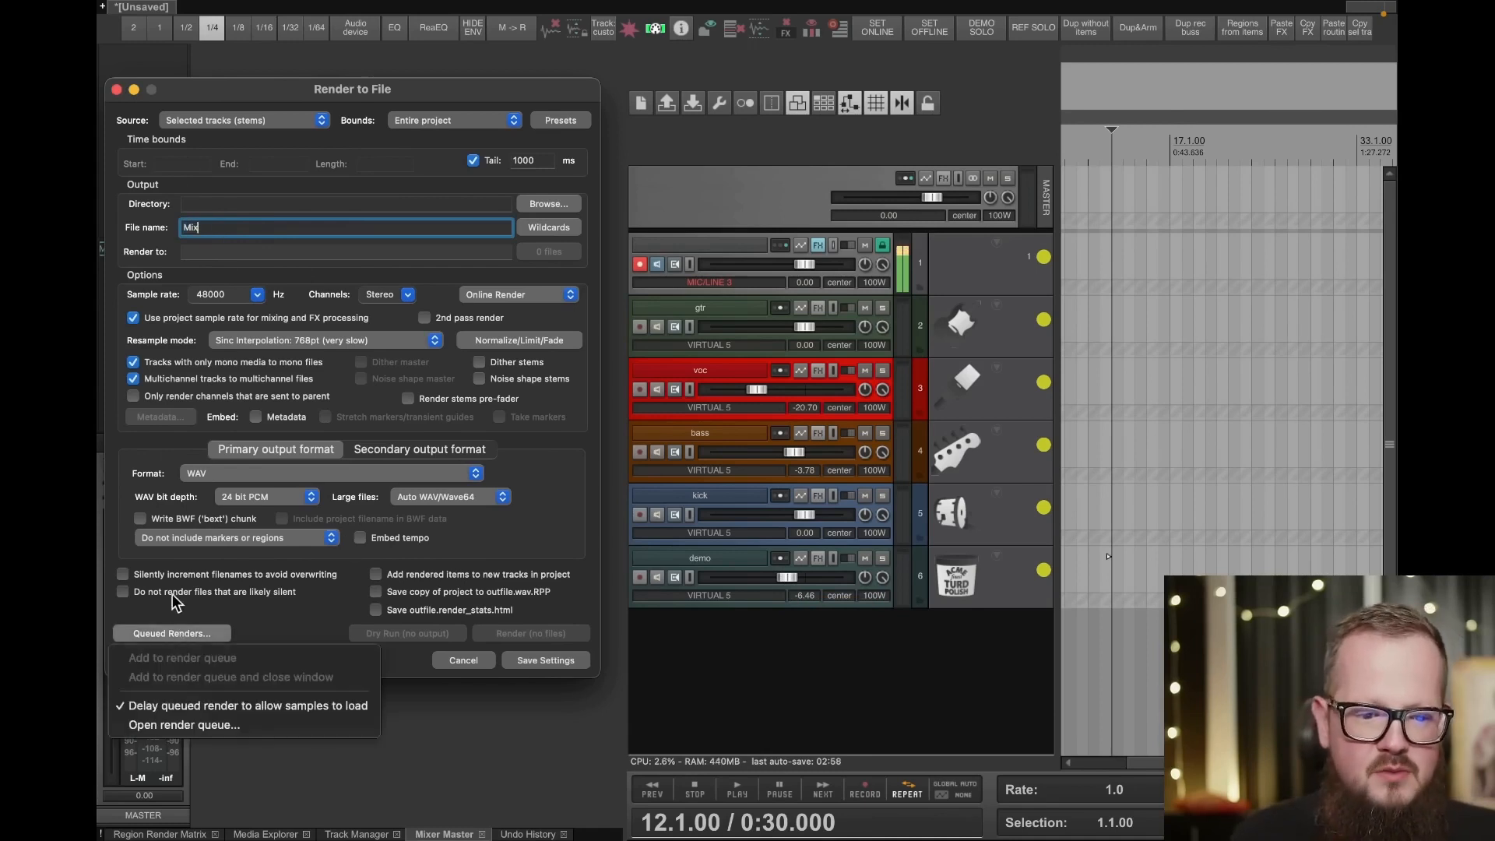
click(173, 707)
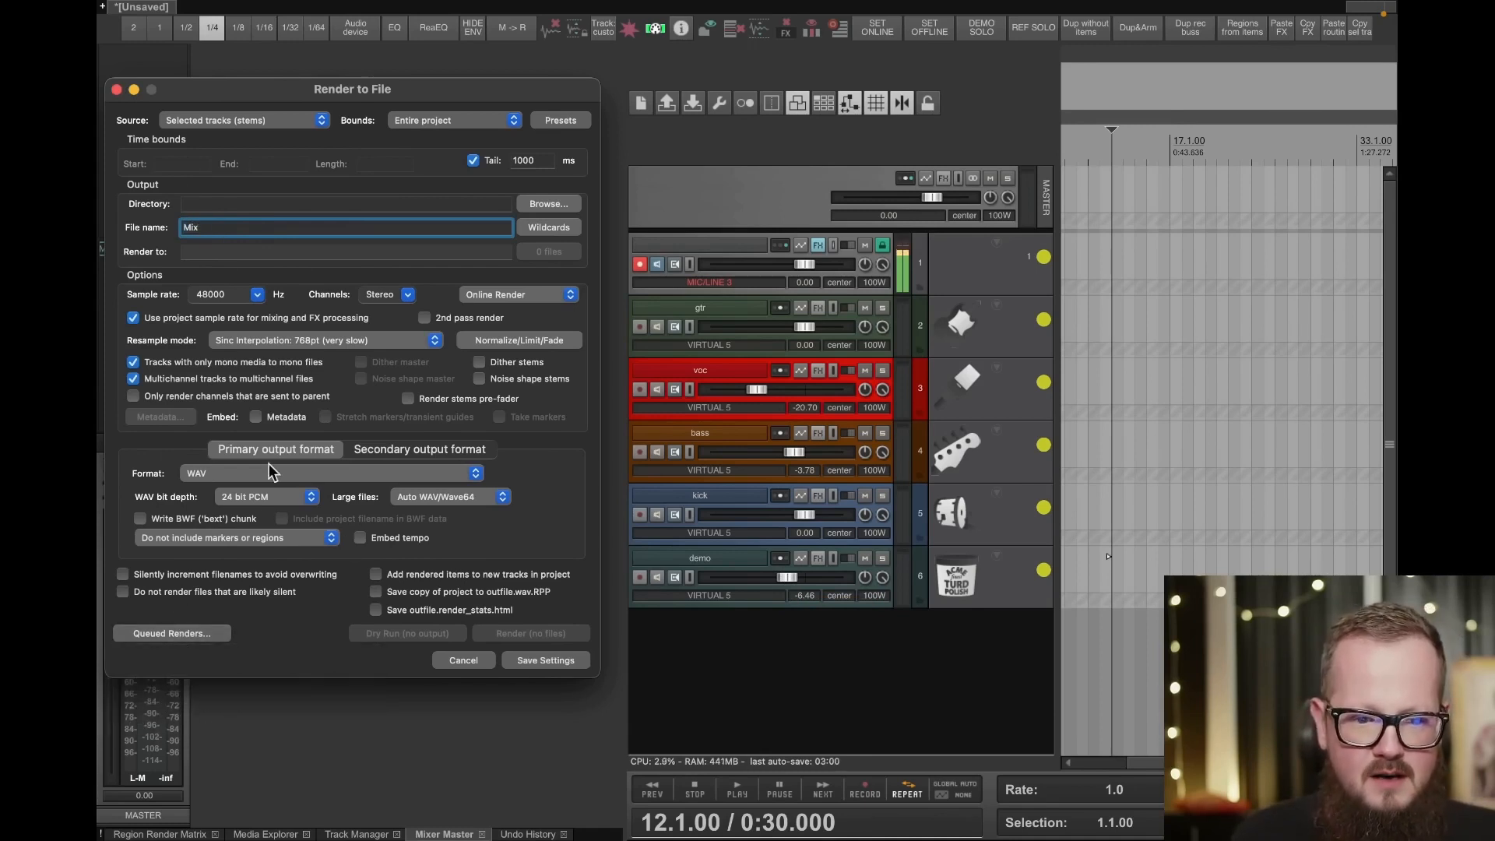
click(194, 633)
click(253, 603)
- Set the render source to Master mix and keep the bounds on Entire project
click(261, 121)
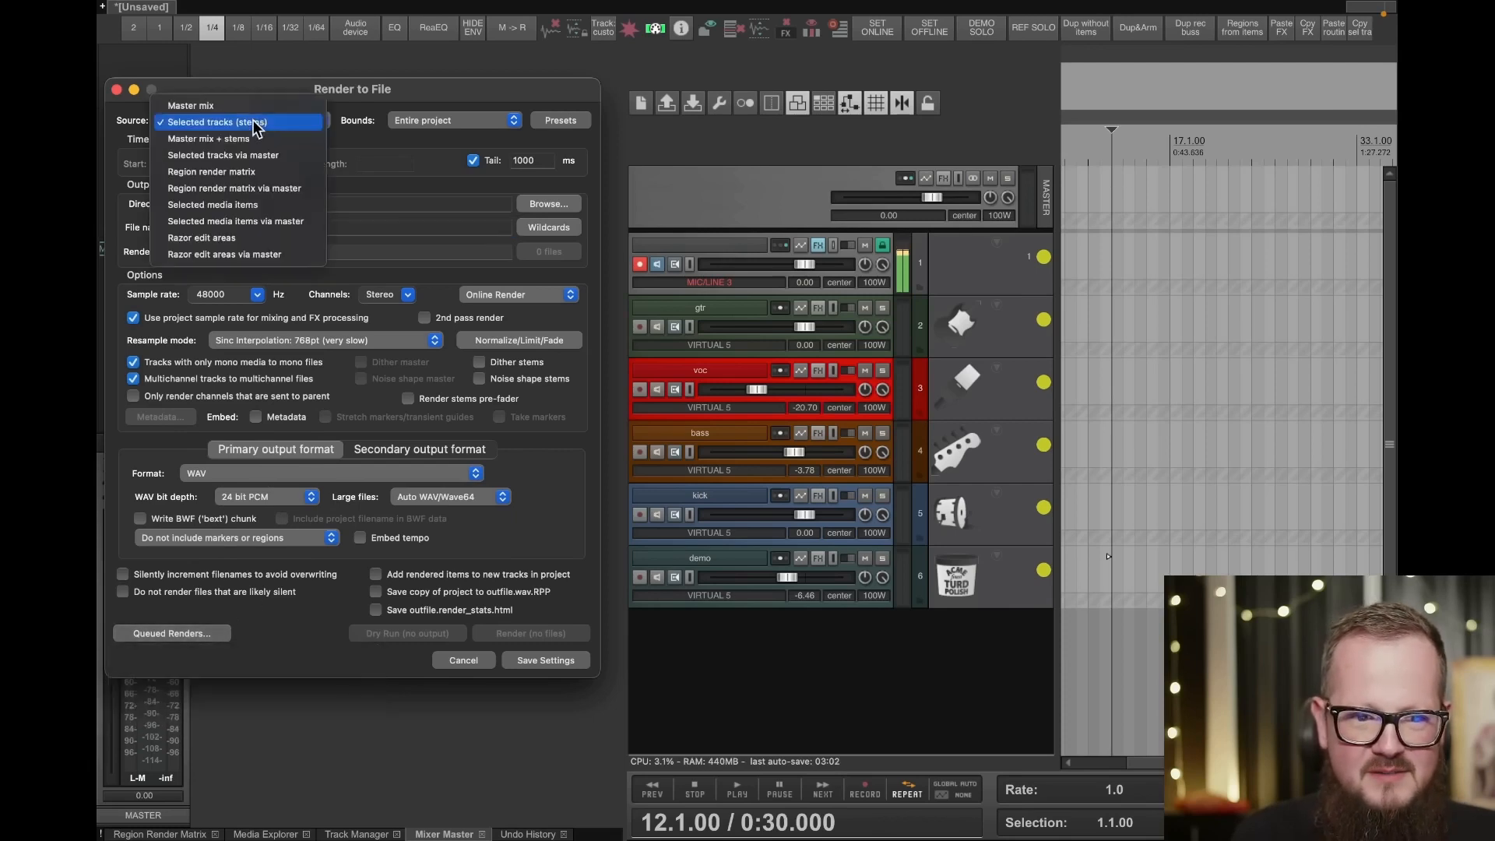
click(190, 105)
click(467, 122)
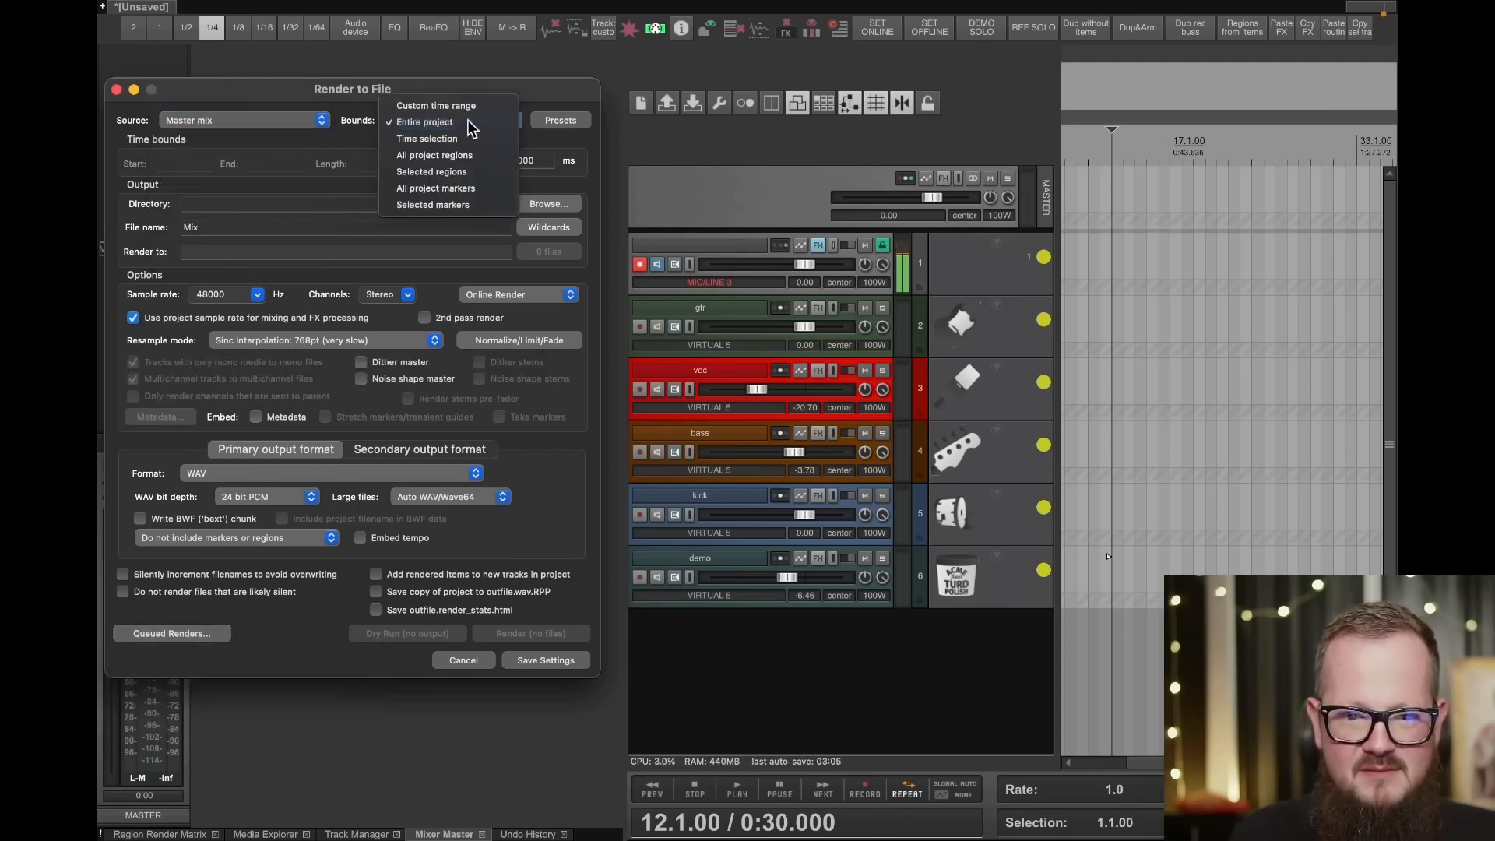
click(424, 122)
click(172, 633)
click(173, 706)
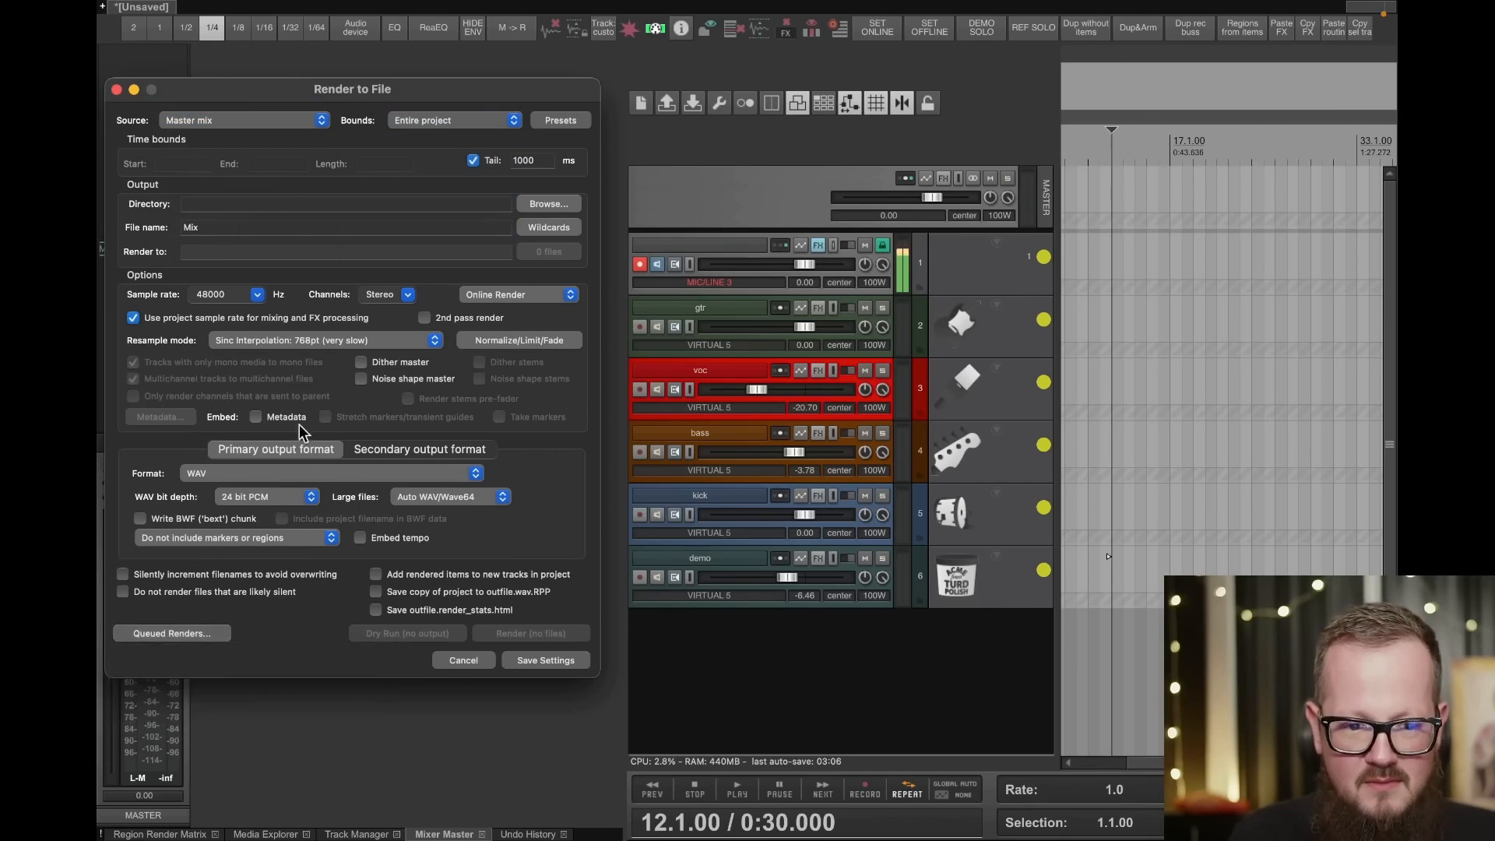
click(282, 228)
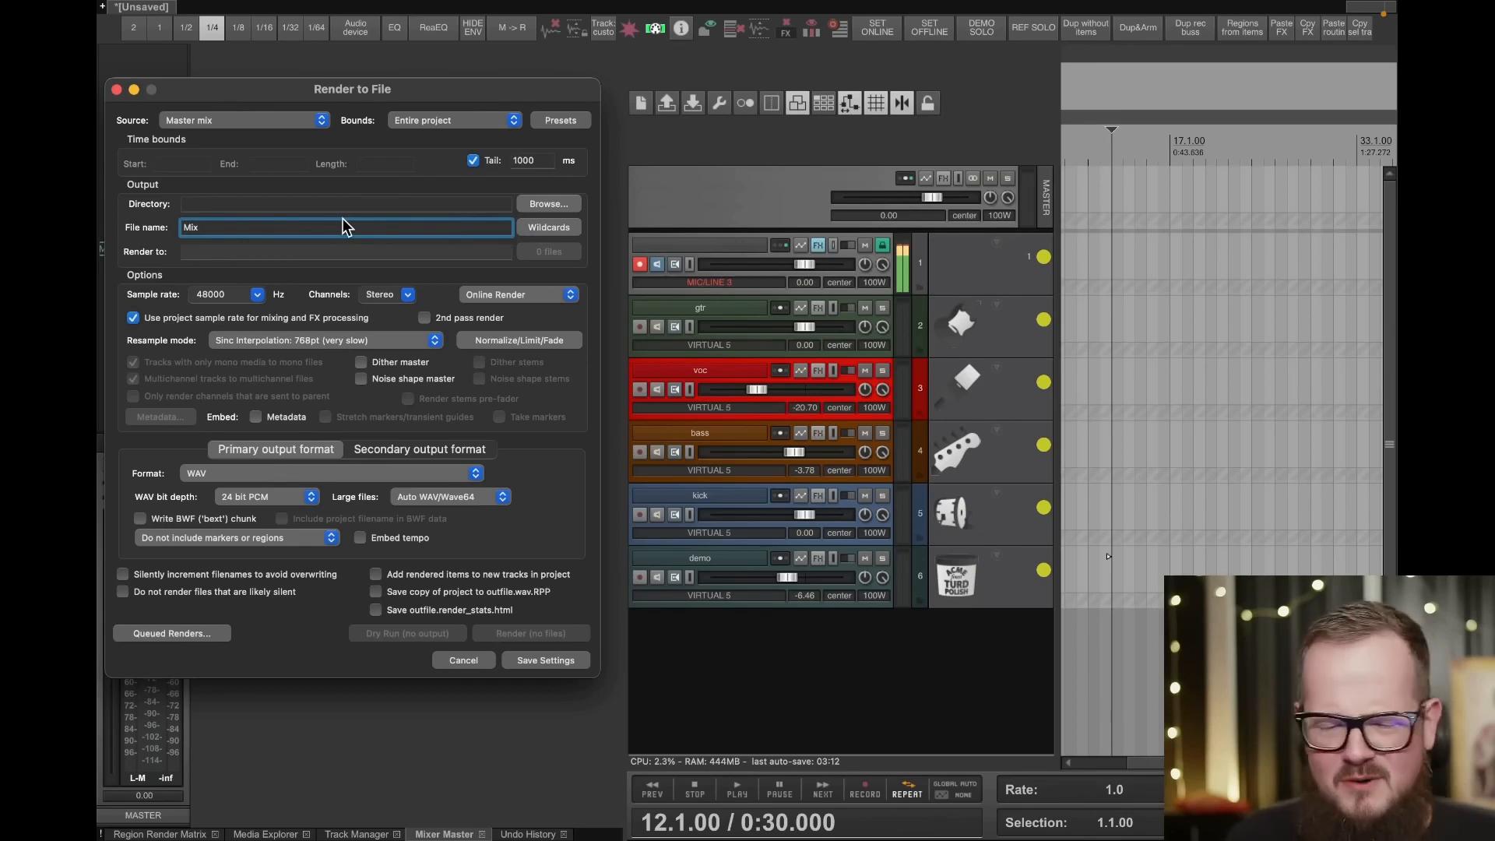
click(468, 121)
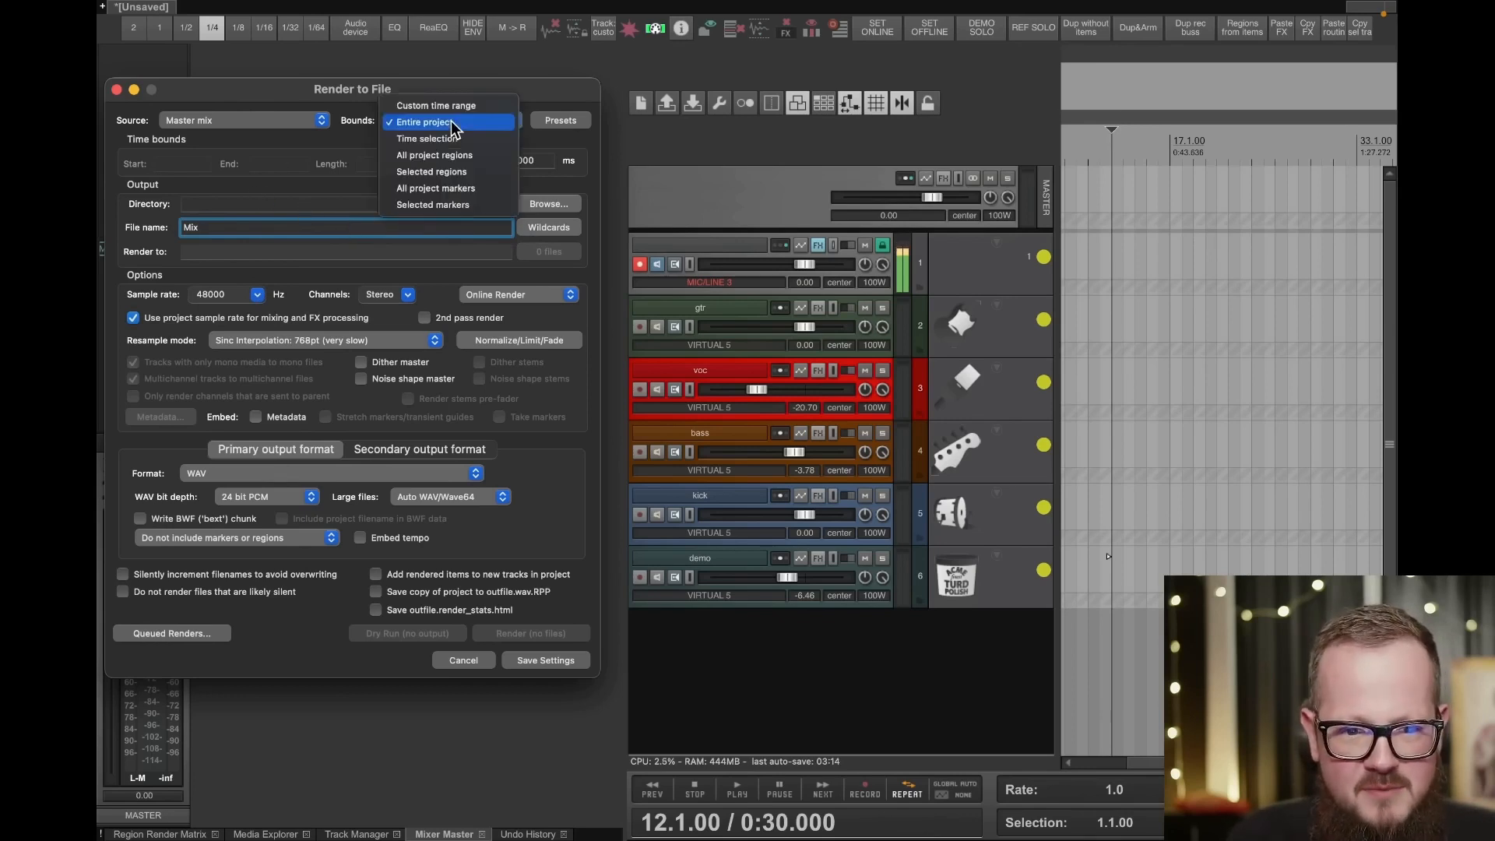
click(451, 123)
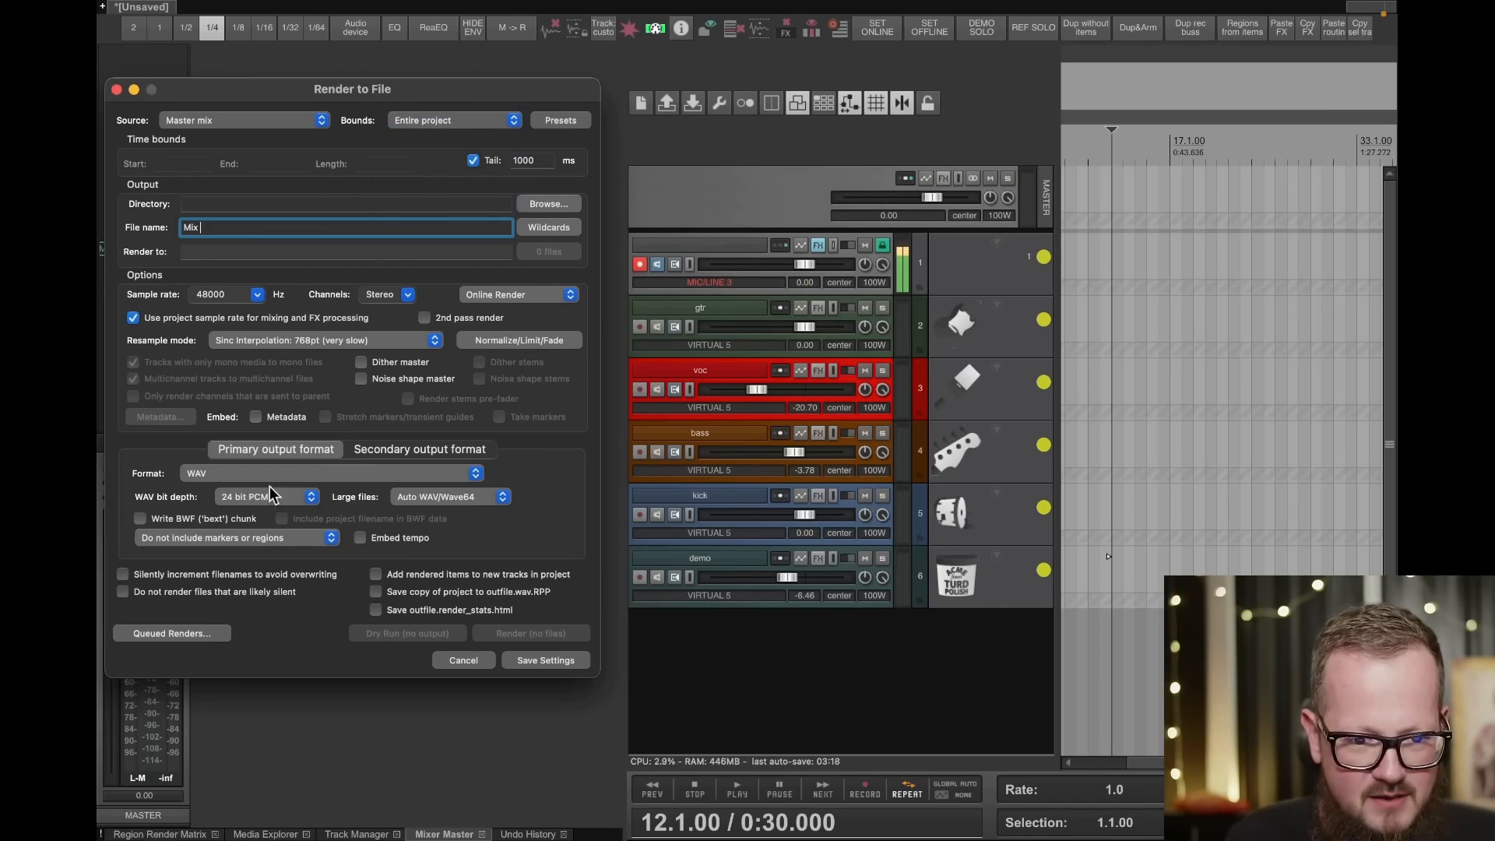
- Enable Dither master, set the output directory to Mixes and name the render file Mix 1
click(362, 363)
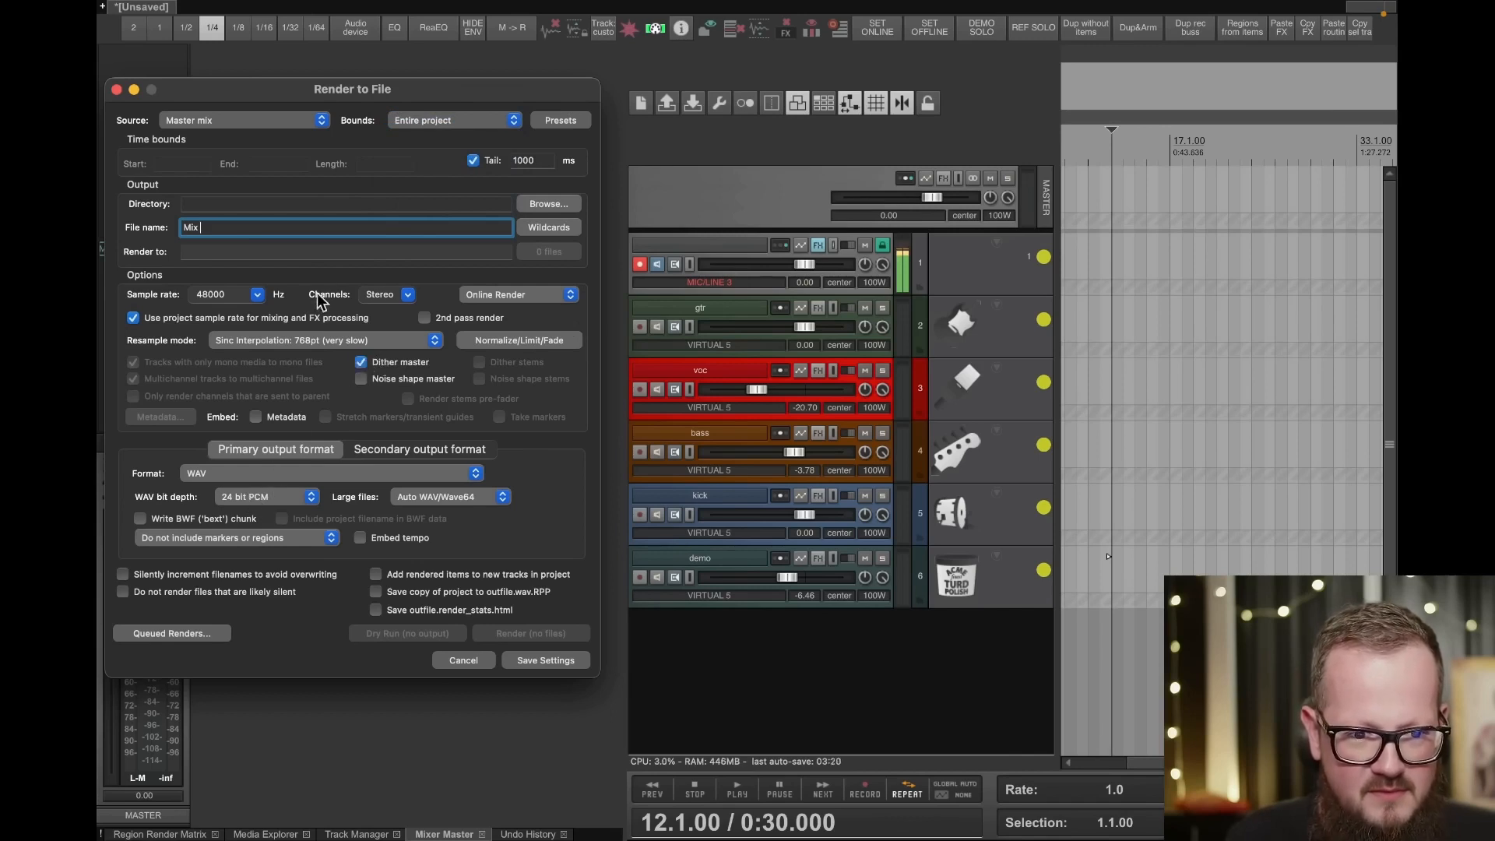
click(315, 205)
text(M)
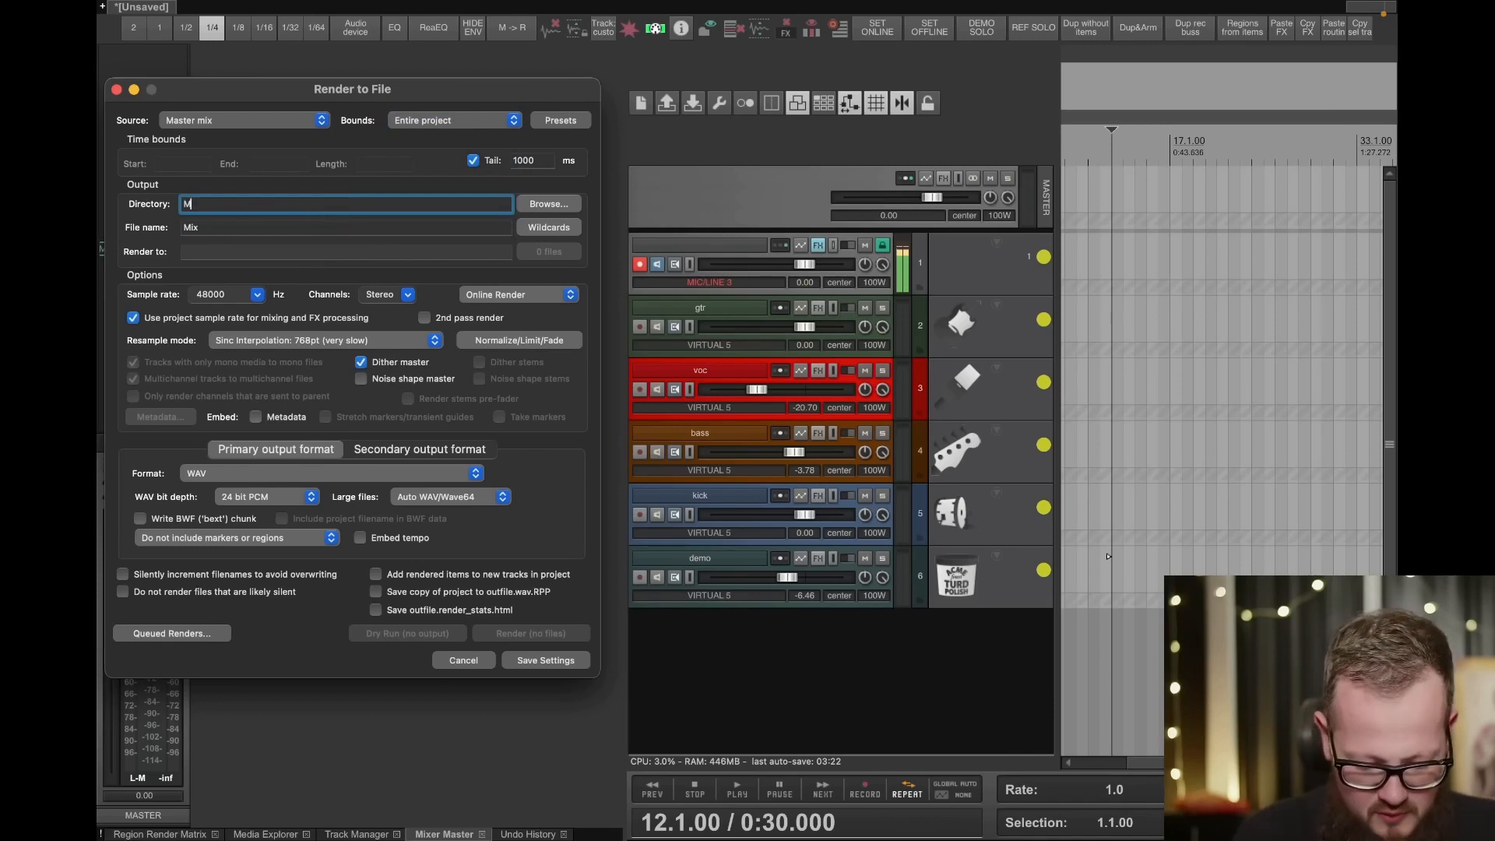
text(ixes)
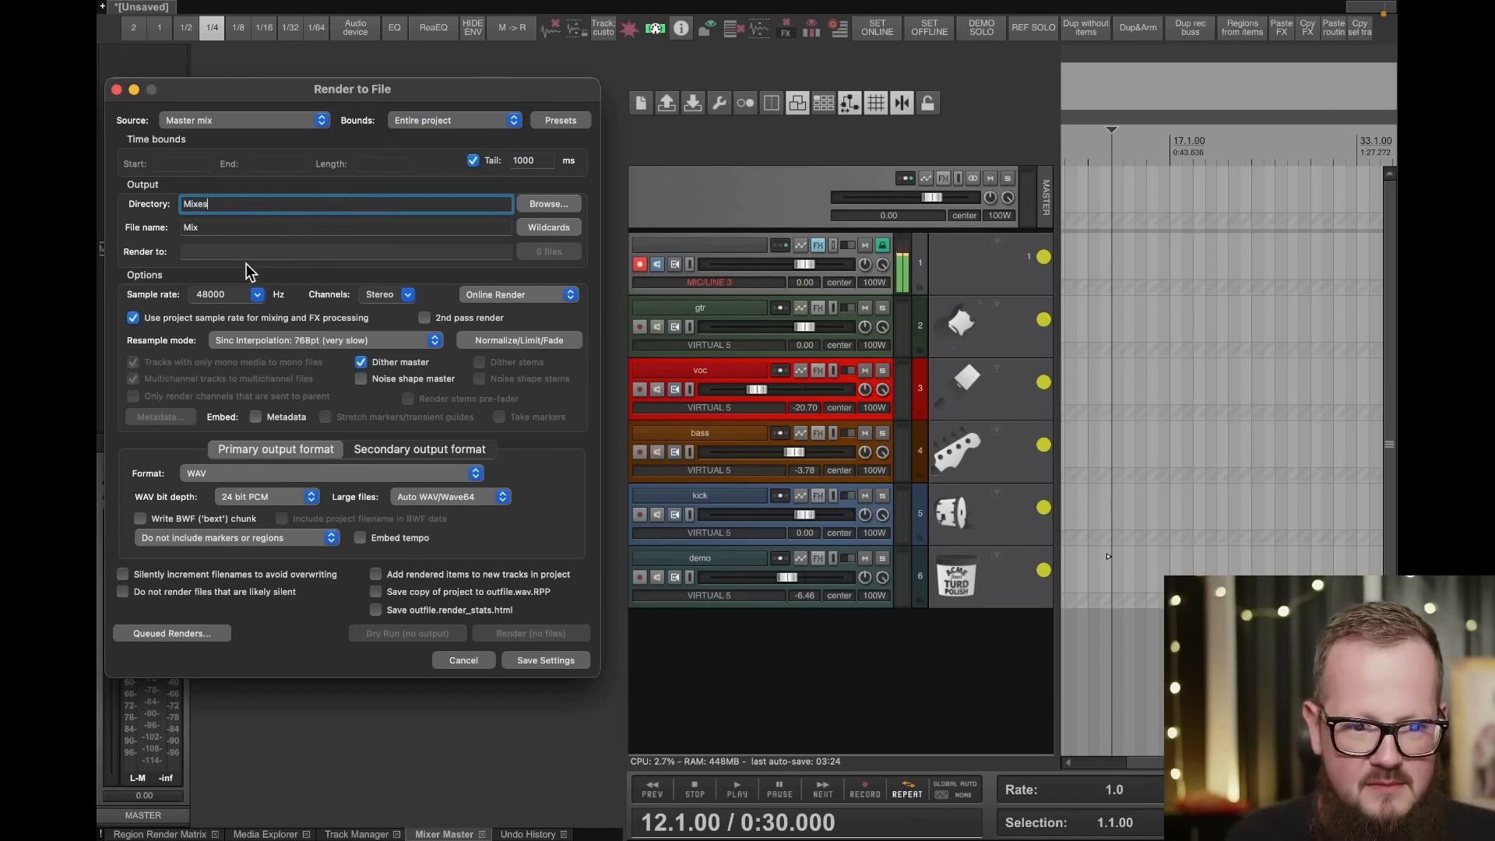
click(261, 232)
text(1)
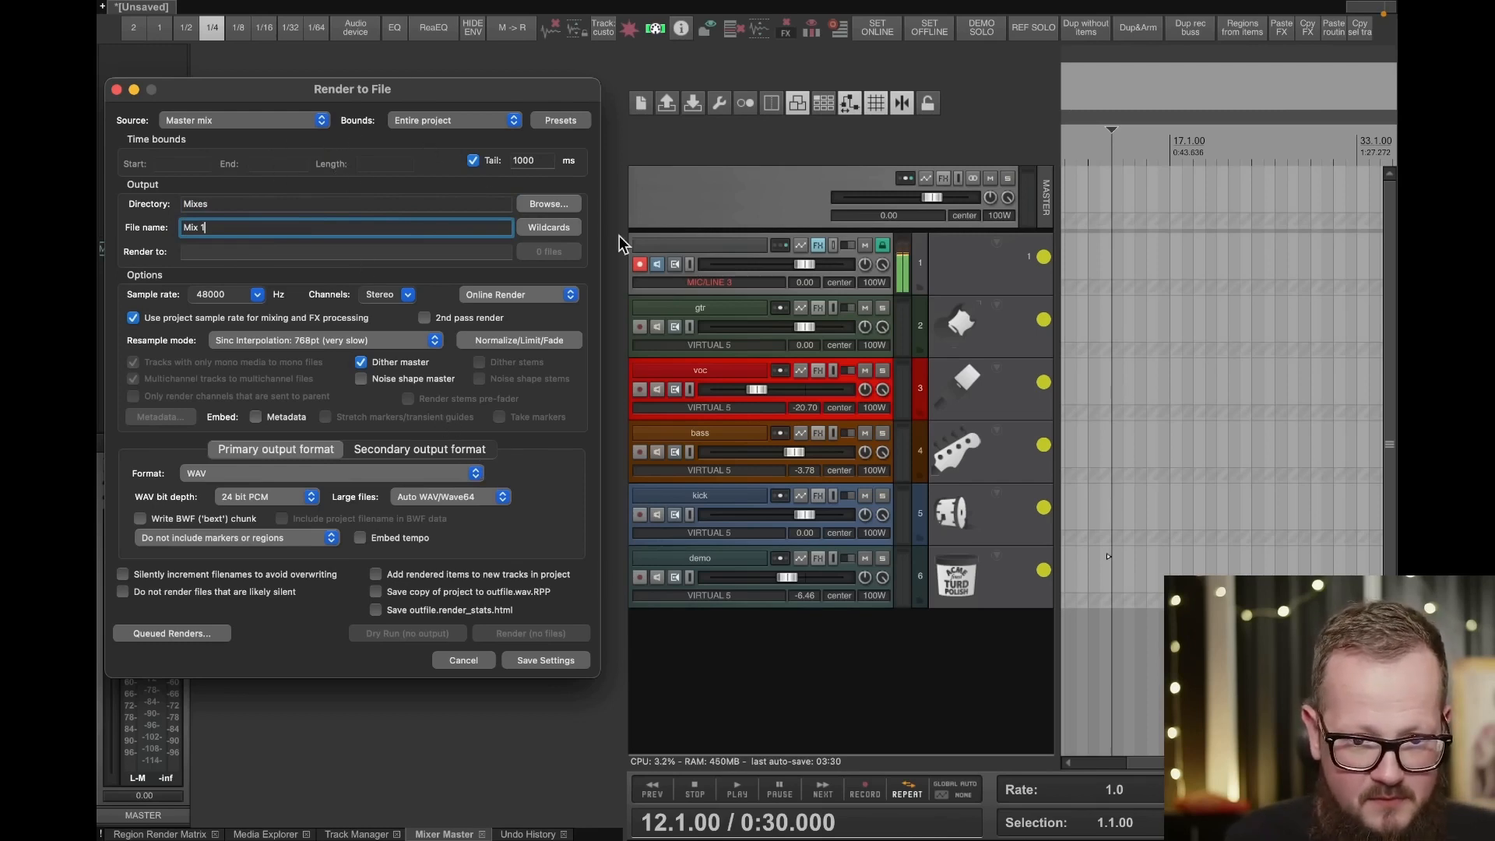
- Place the sample Big Loop 16 Hat Busy 2.wav from the Samples folder at the start of the kick track
drag(1262, 227, 1010, 255)
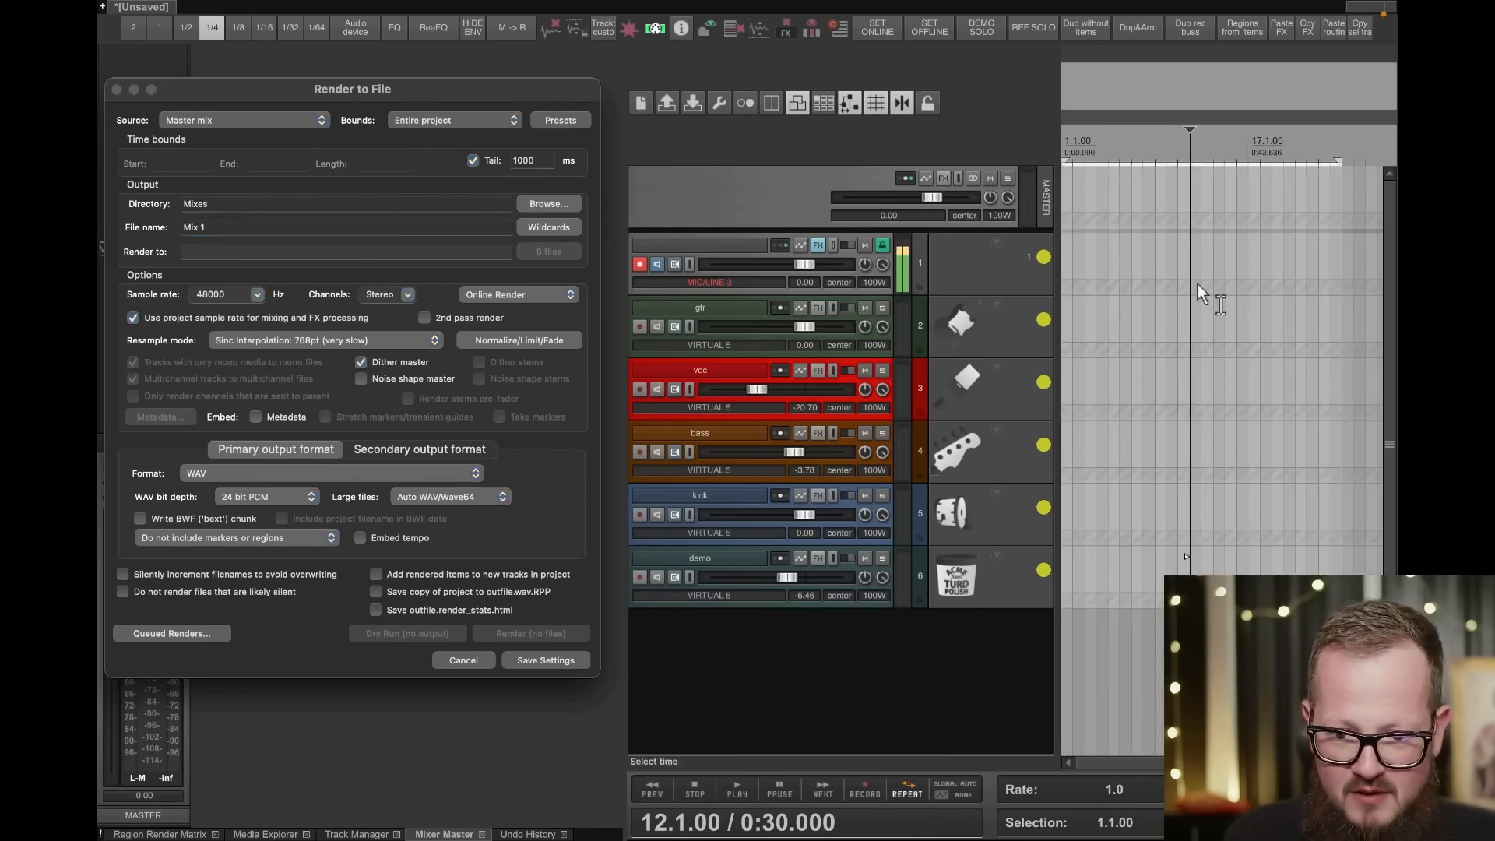
drag(283, 78, 586, 176)
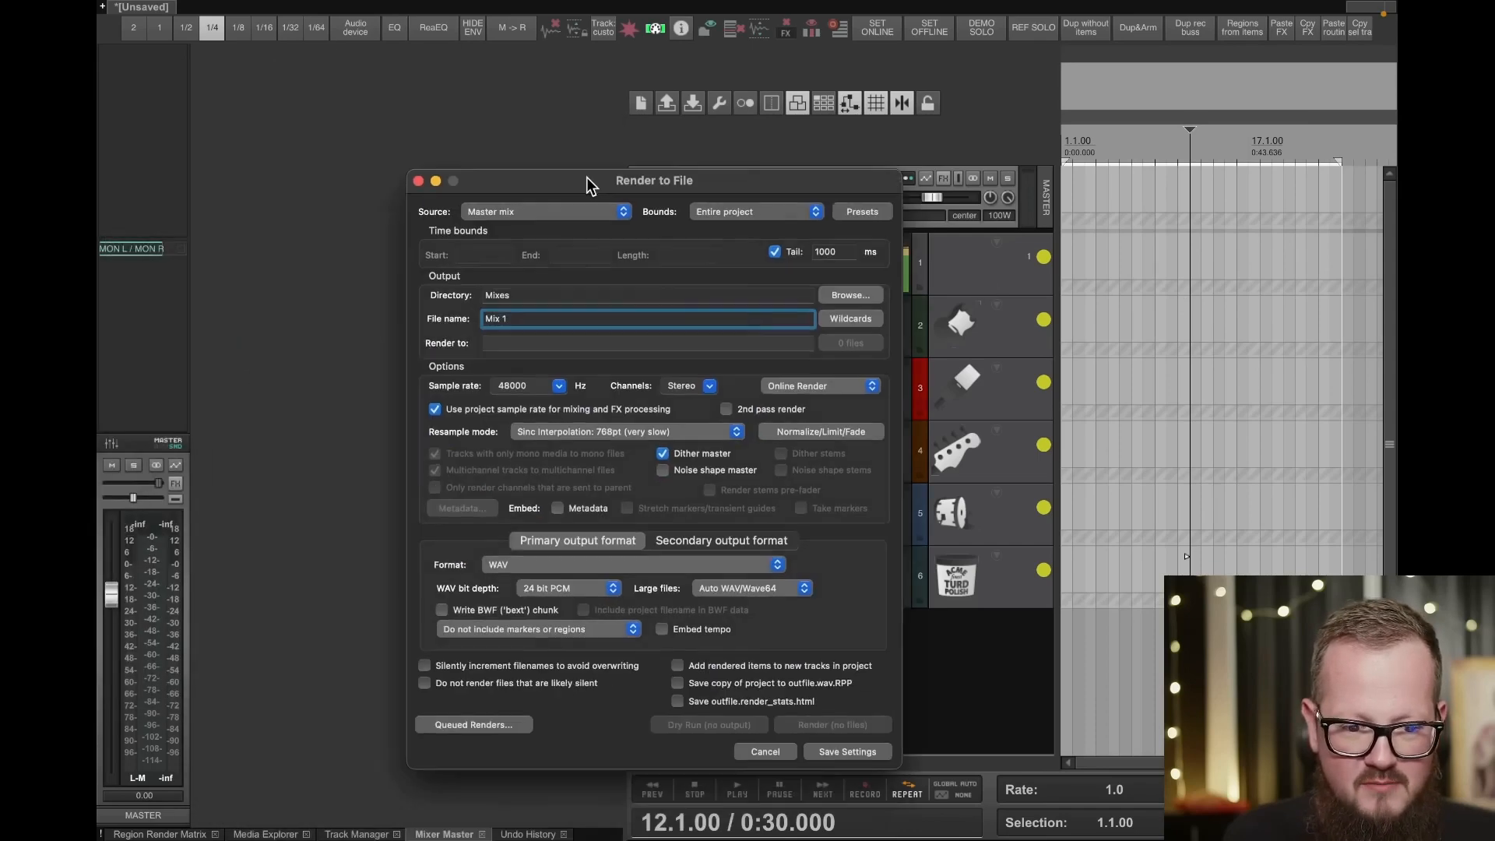
click(279, 832)
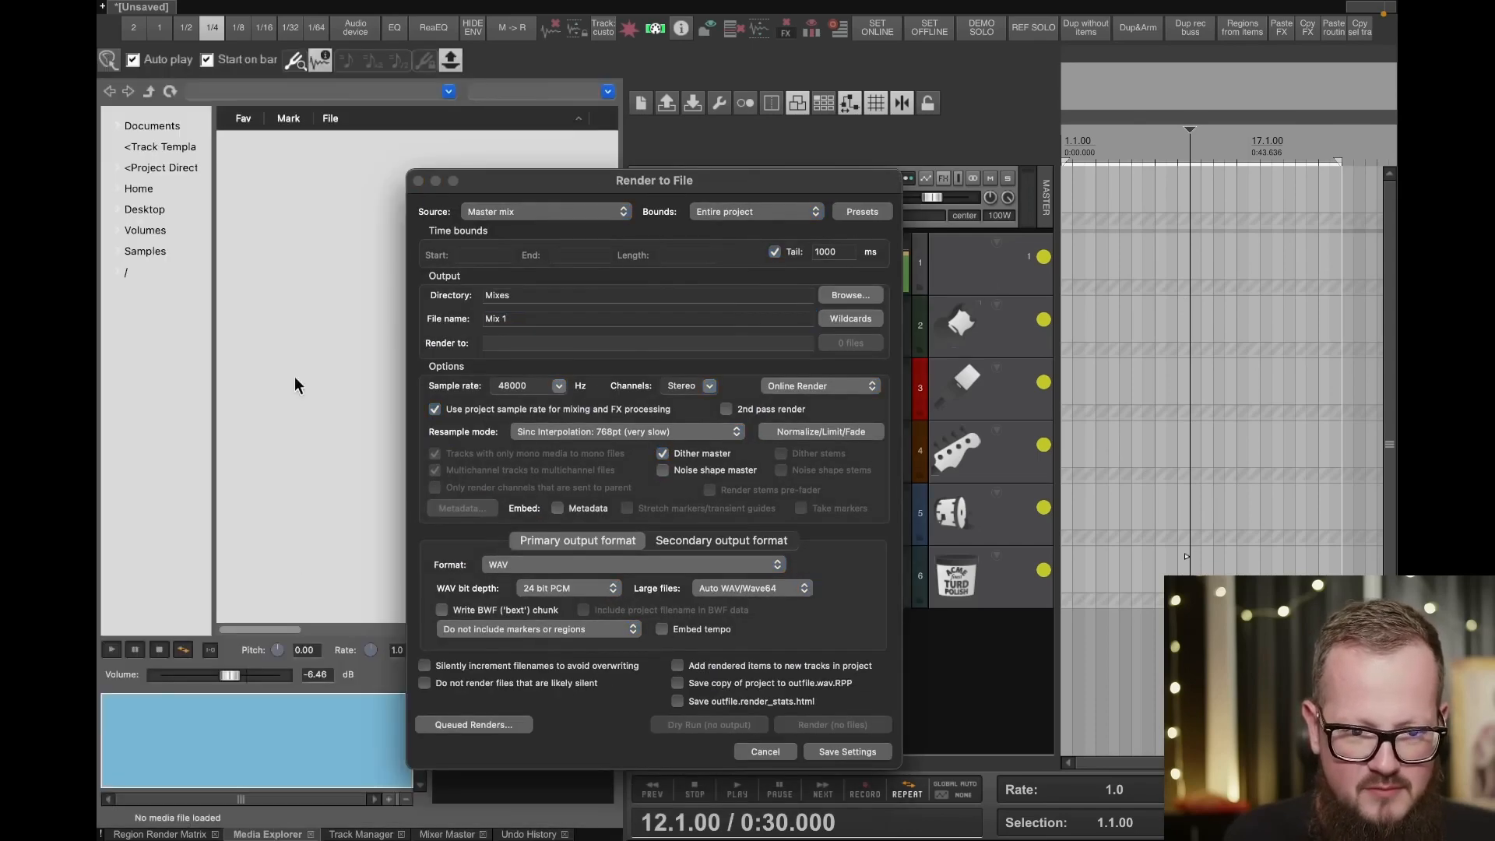
click(338, 267)
drag(338, 268, 1085, 516)
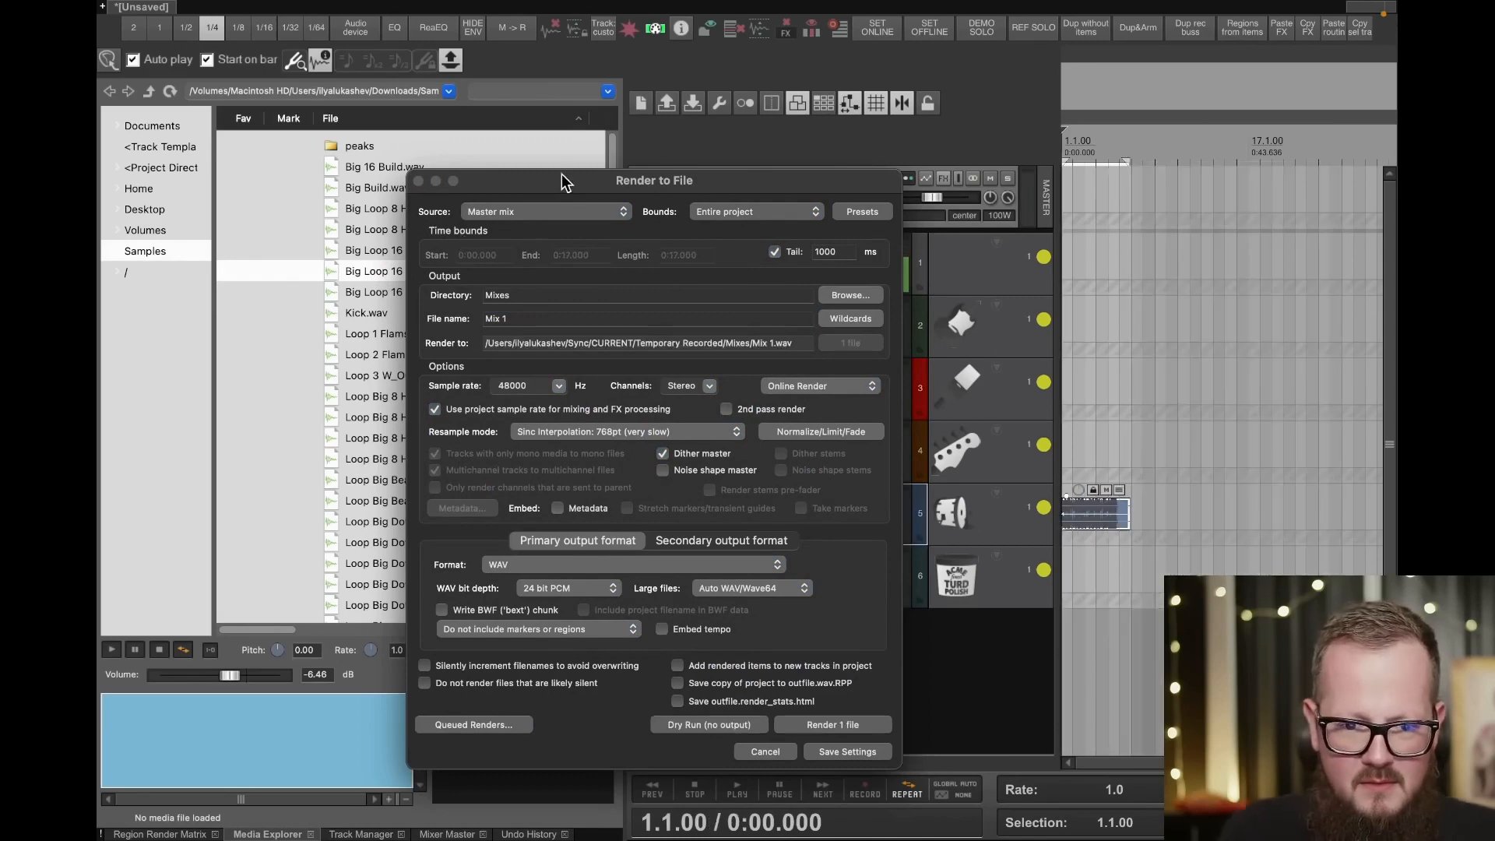
- Add the Mix 1 render to the render queue with a 2-second delay before rendering
drag(562, 174, 394, 81)
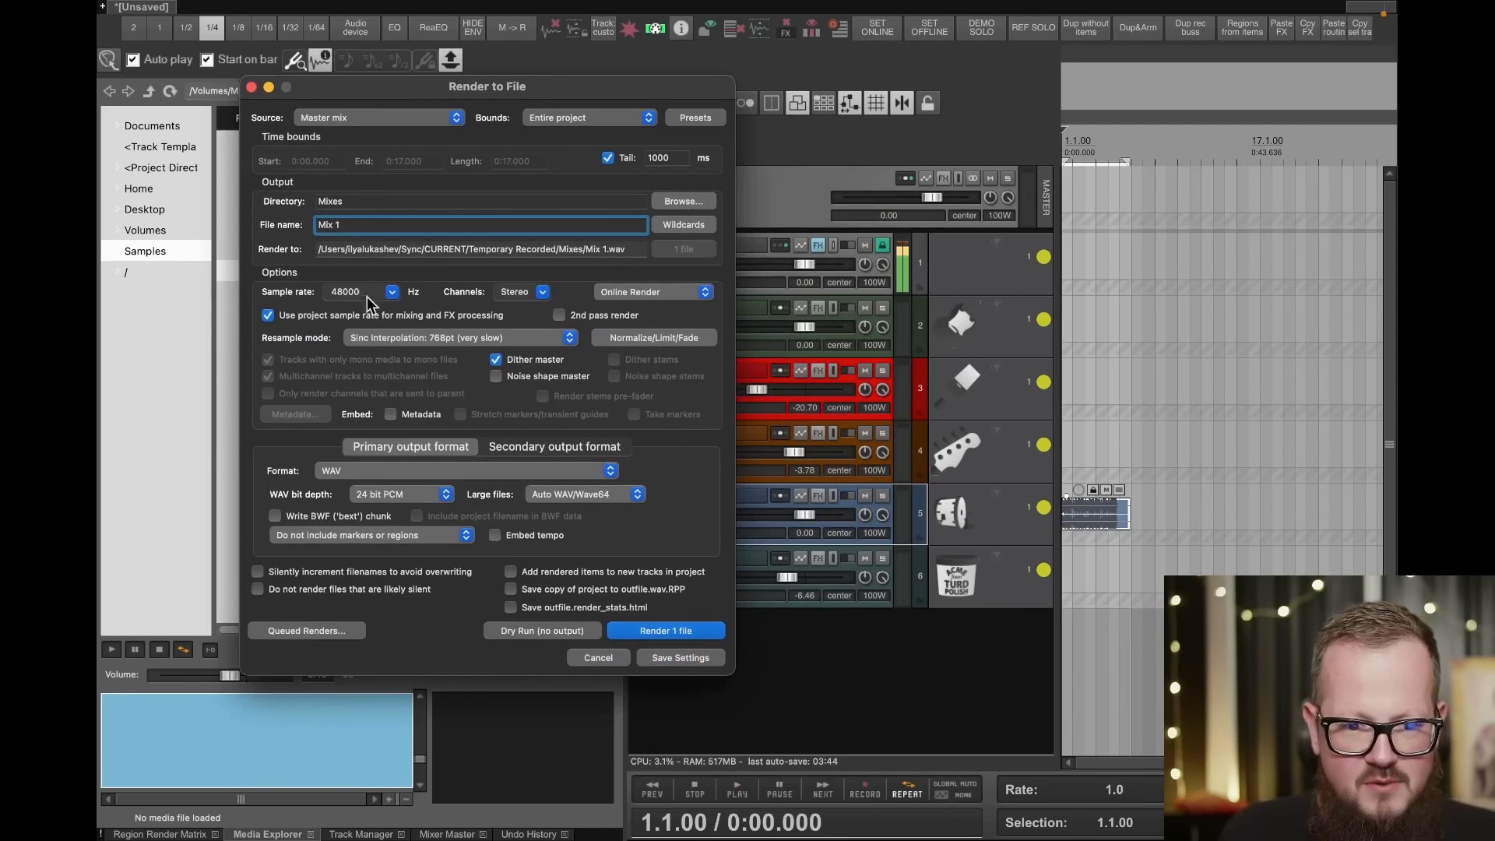
click(311, 629)
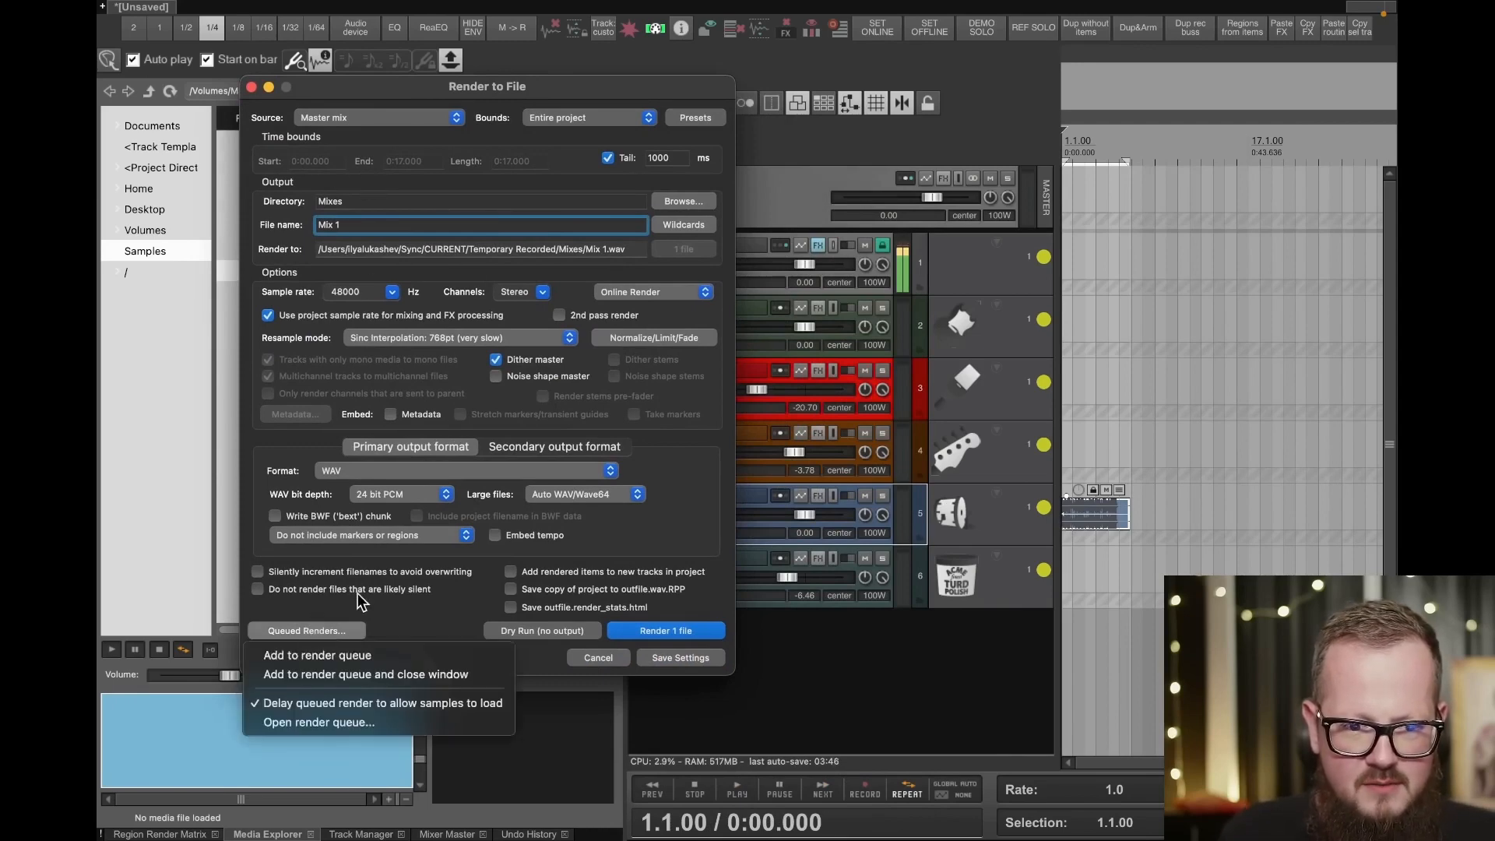
click(336, 654)
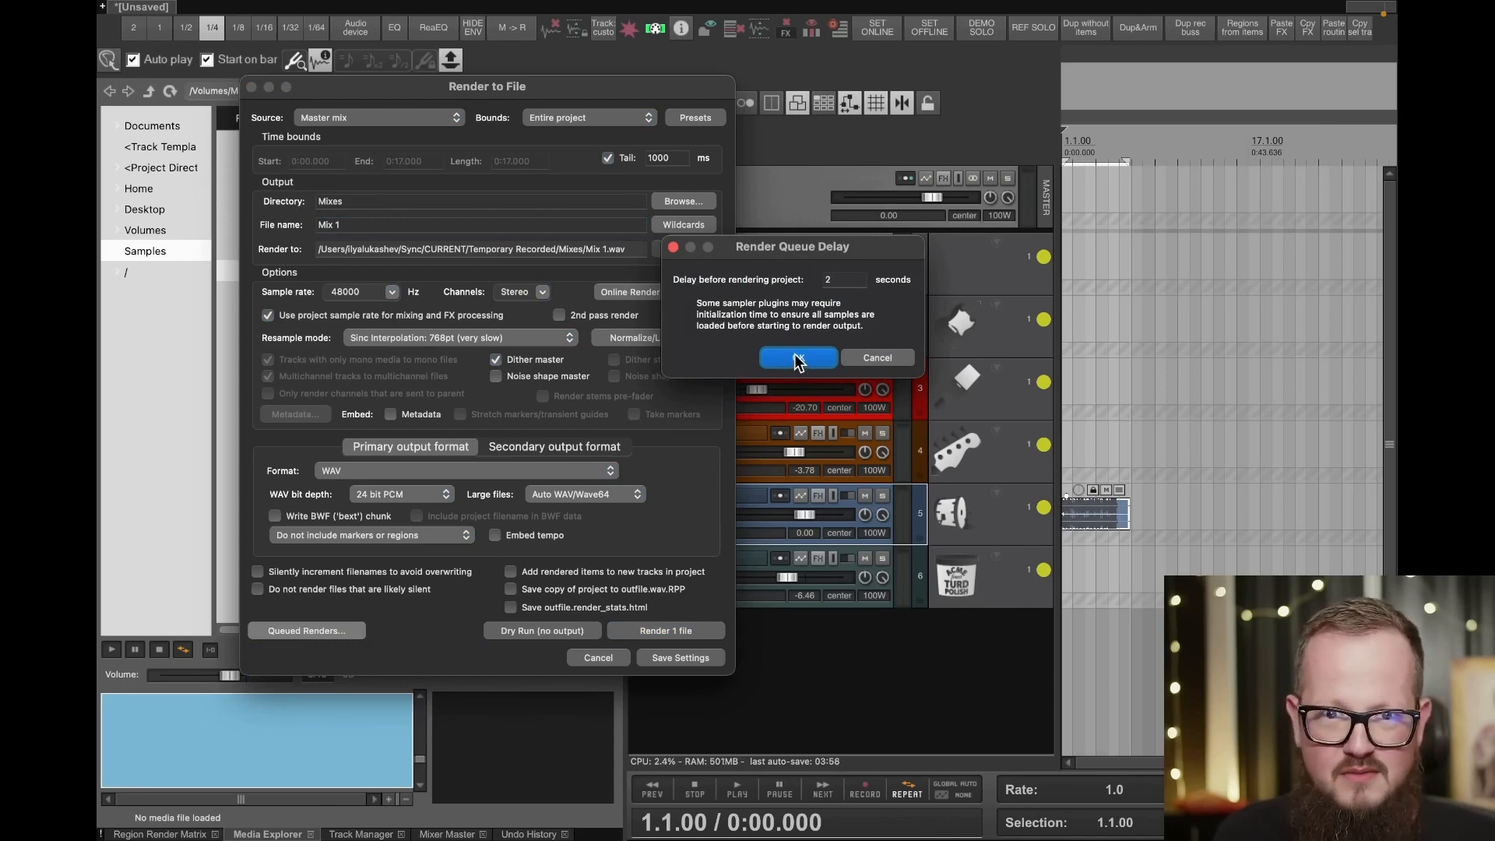
click(794, 357)
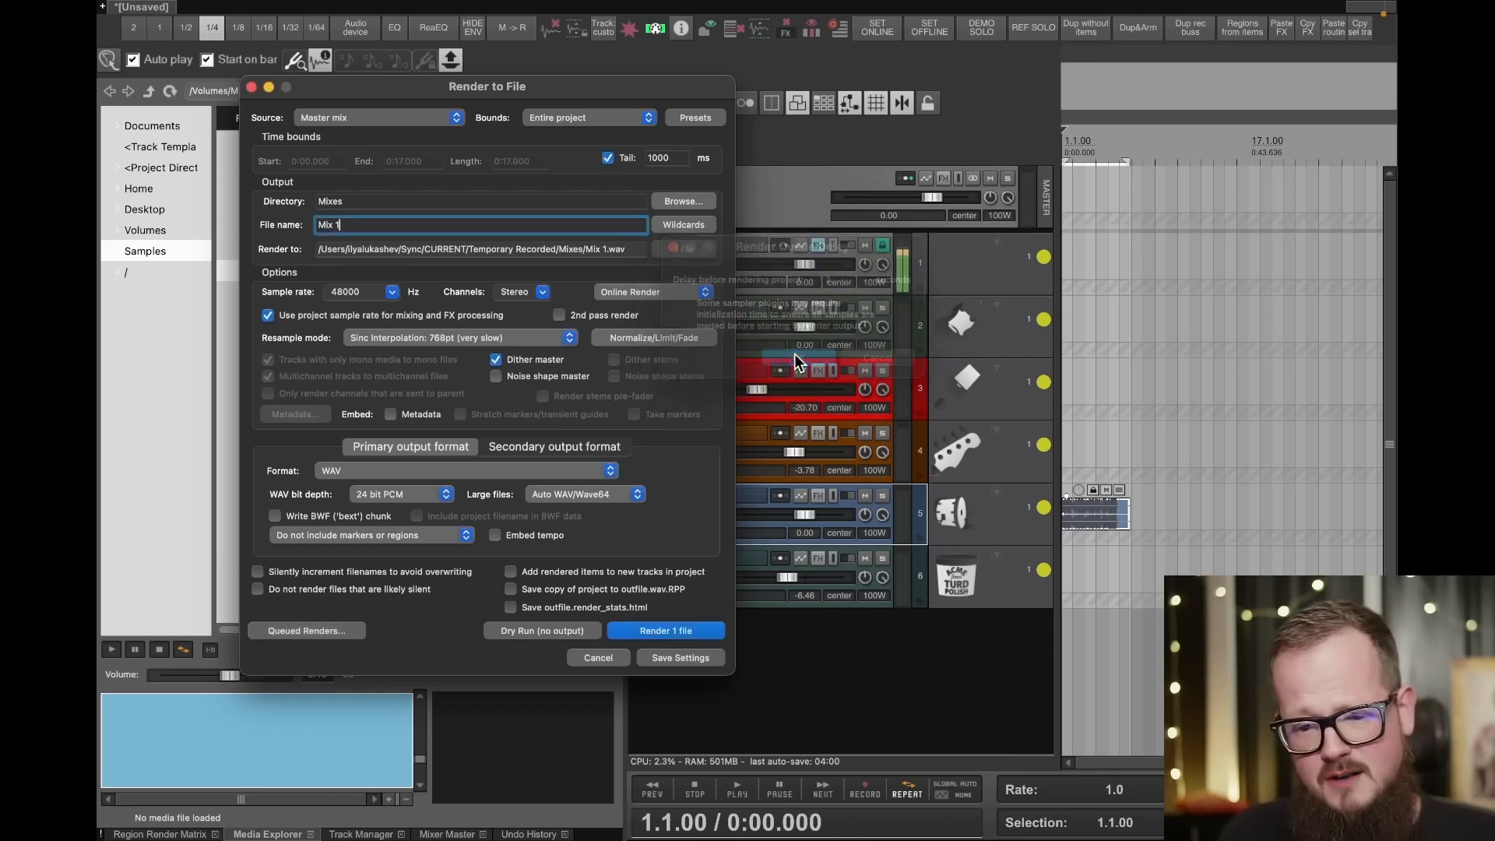
- Mute the voc track and change the render file name to Mix Instr
drag(383, 82, 261, 32)
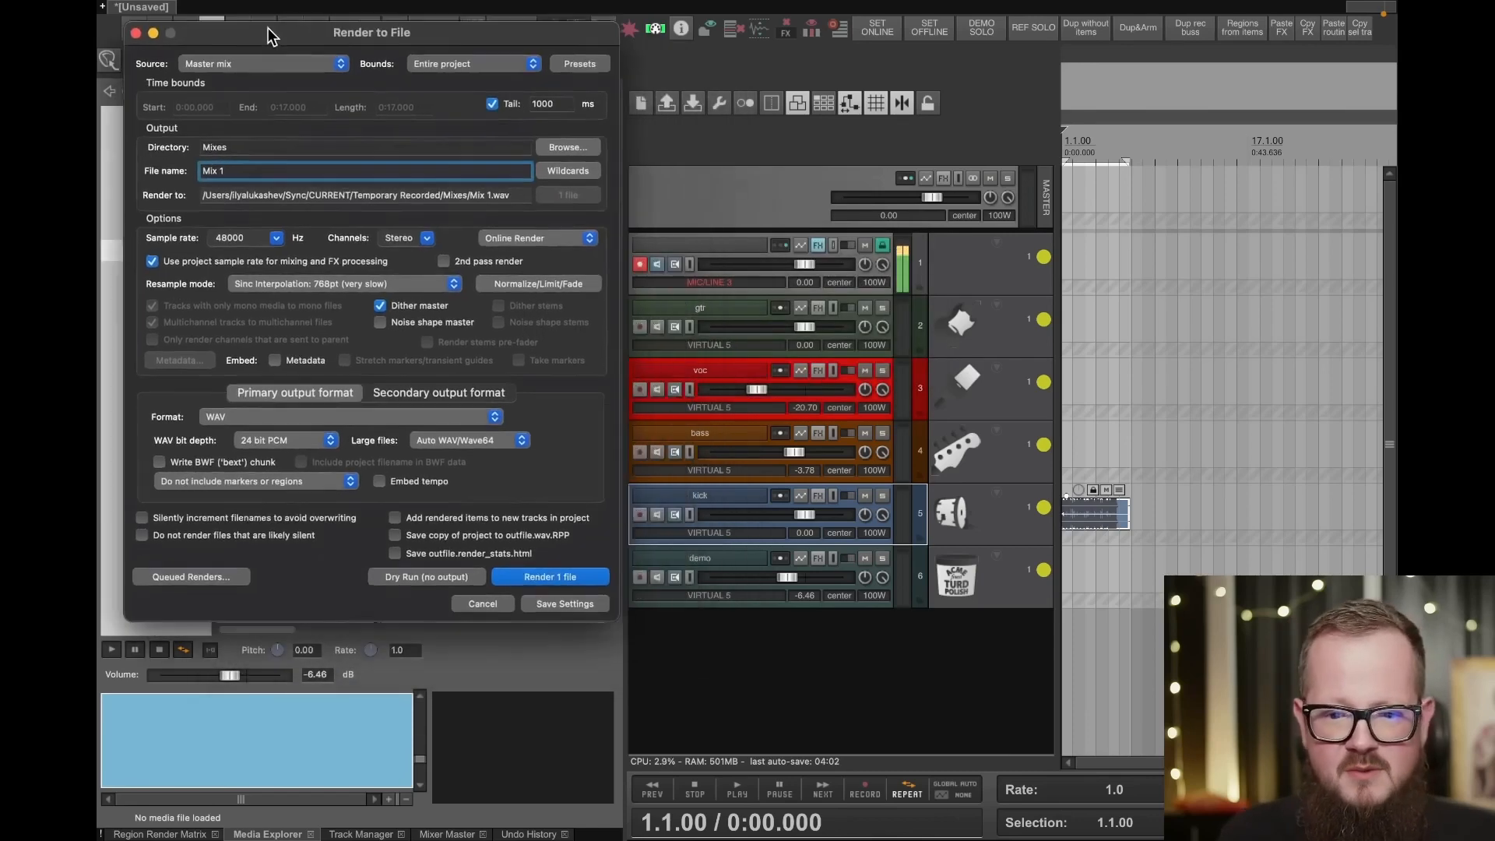
click(867, 372)
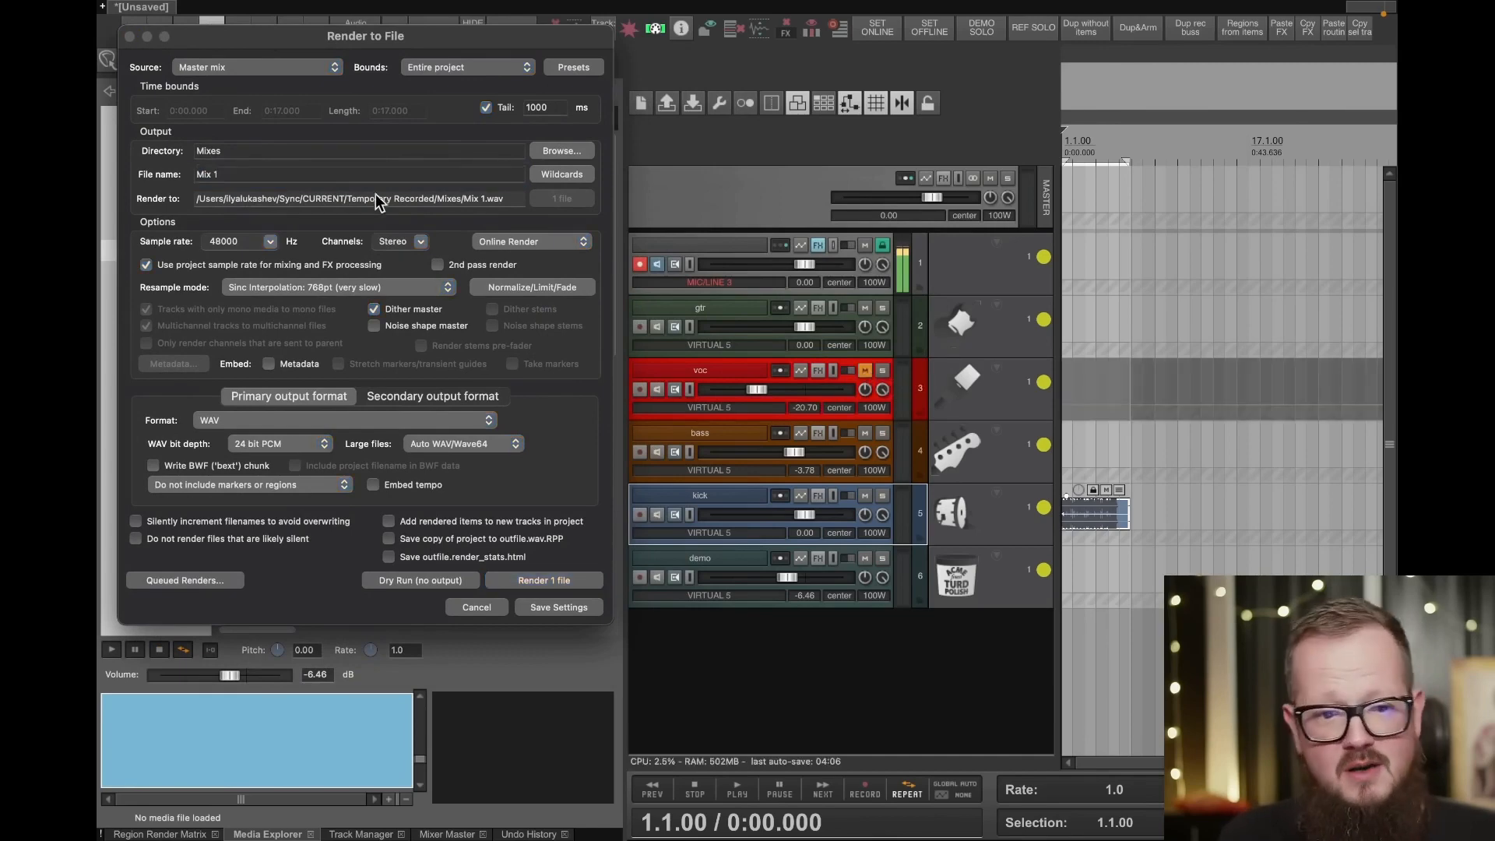
click(288, 174)
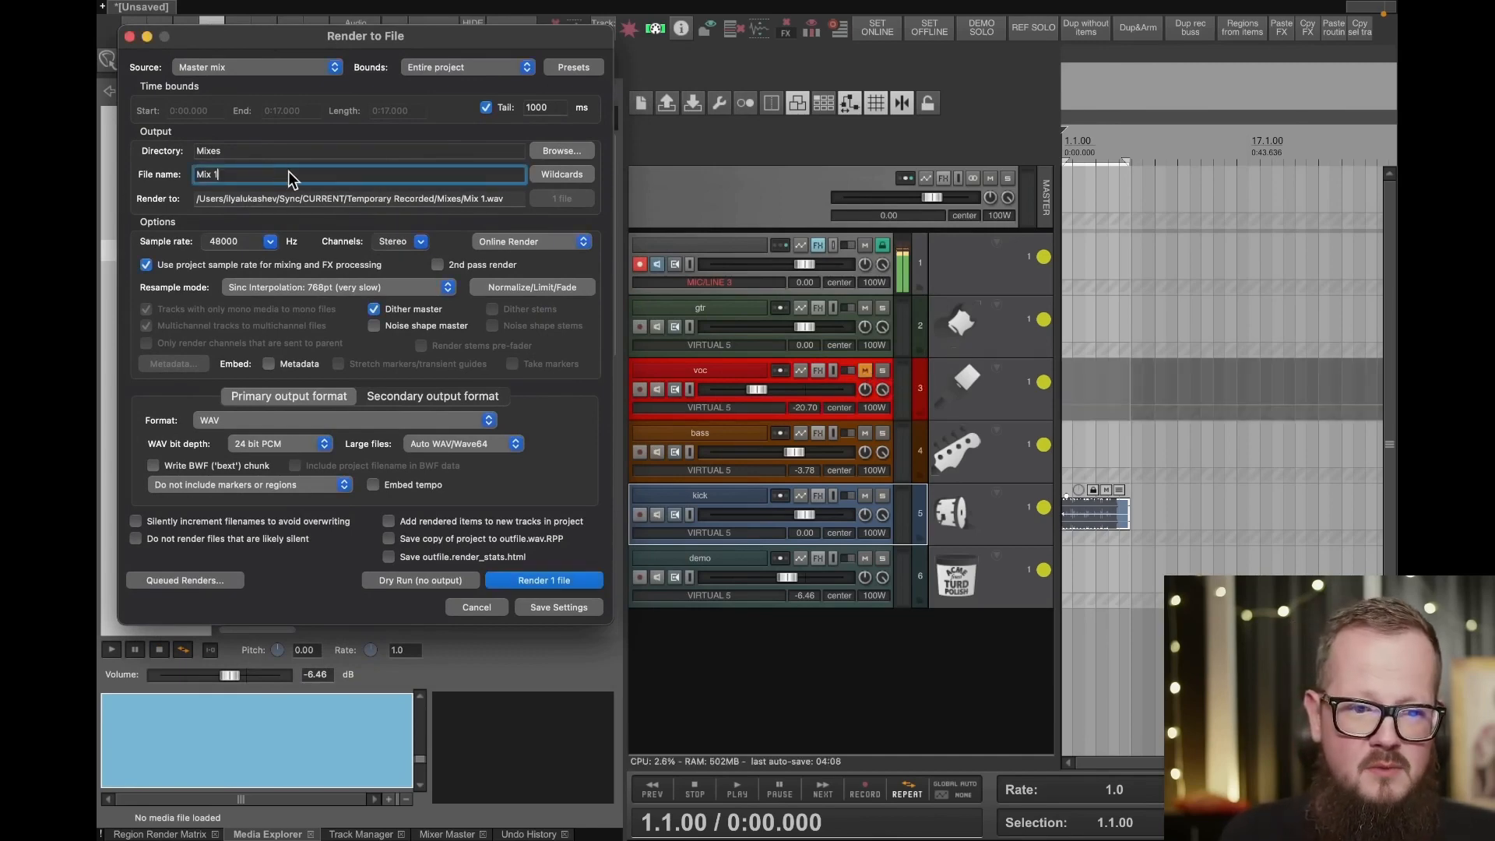
key(BackSpace)
text(Inst)
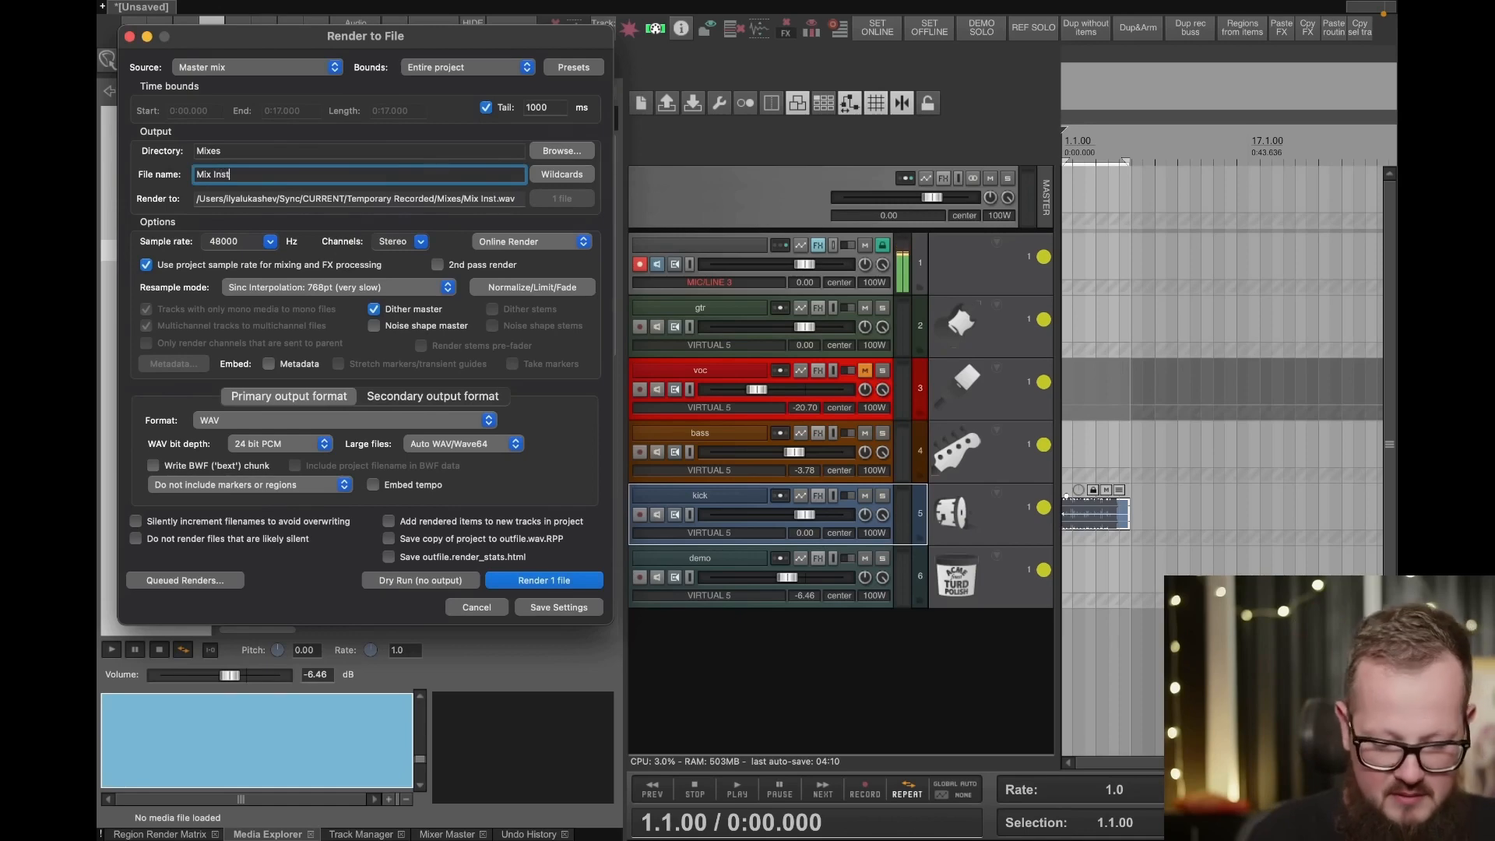
text(r)
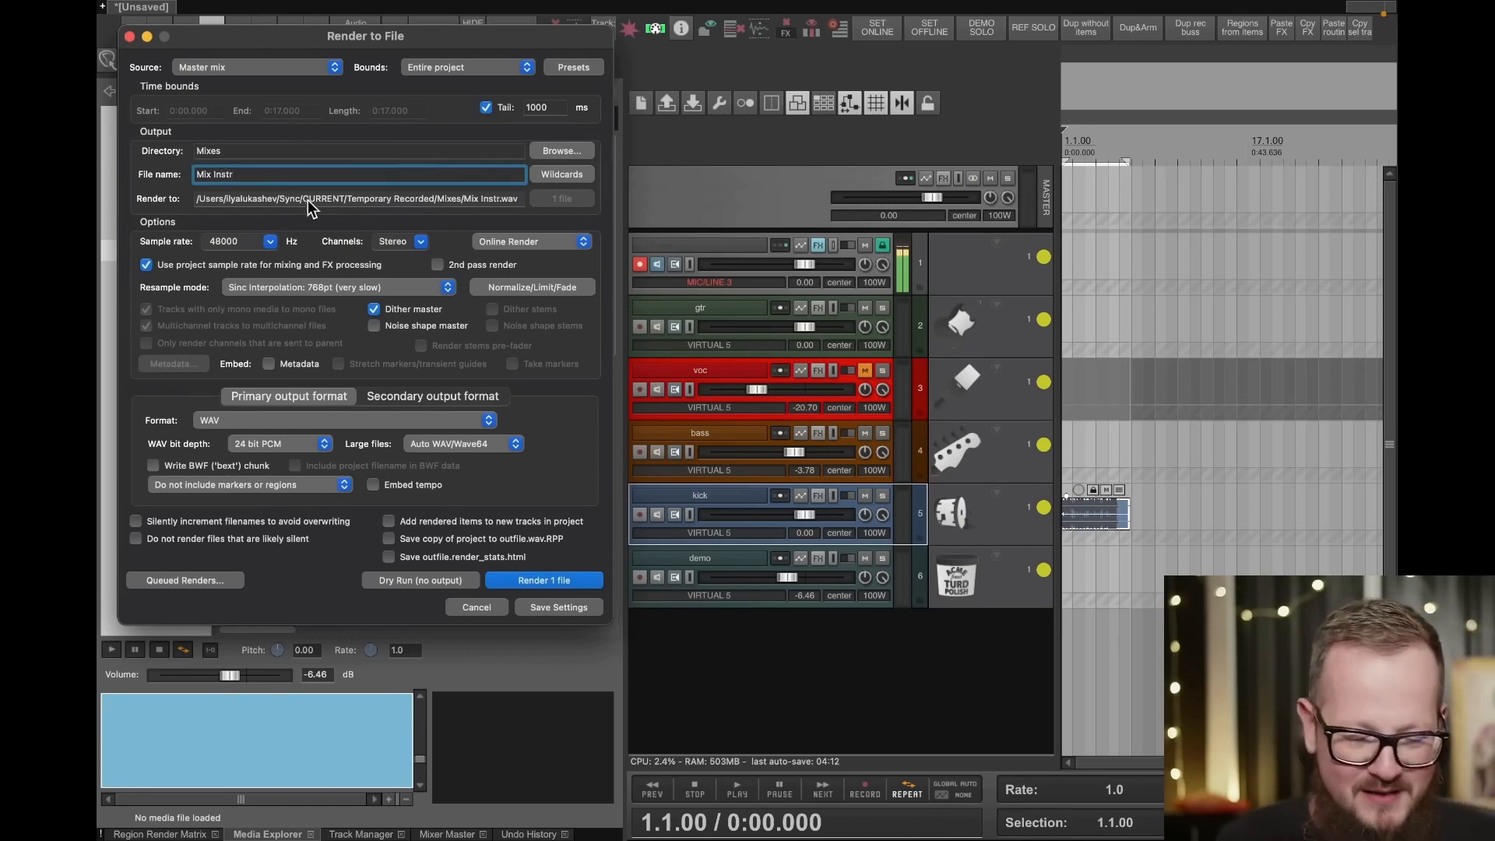
- Add the Mix Instr render to the render queue with a 2-second delay
click(186, 580)
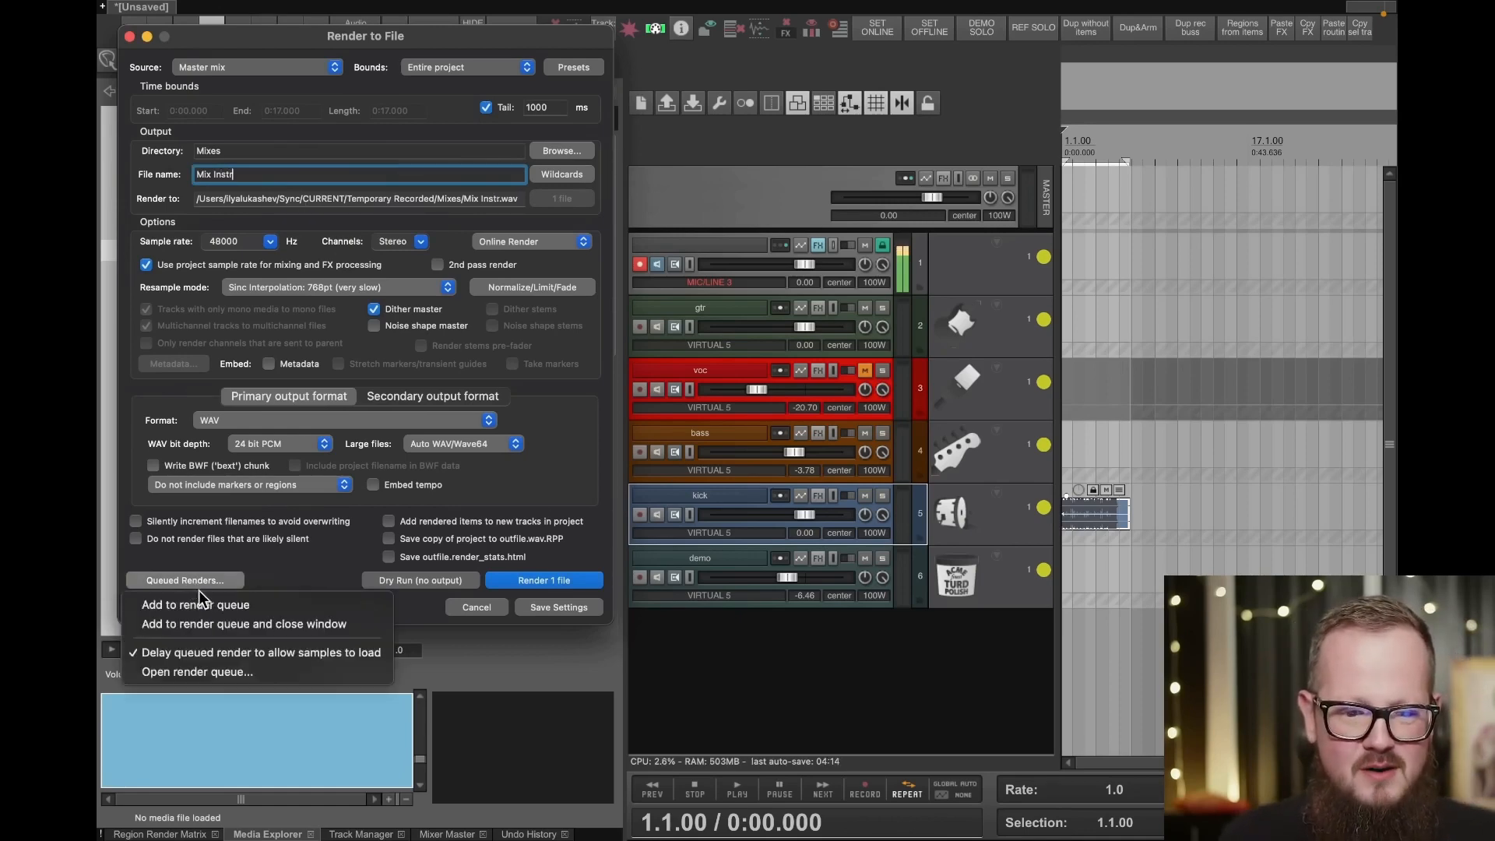
click(201, 604)
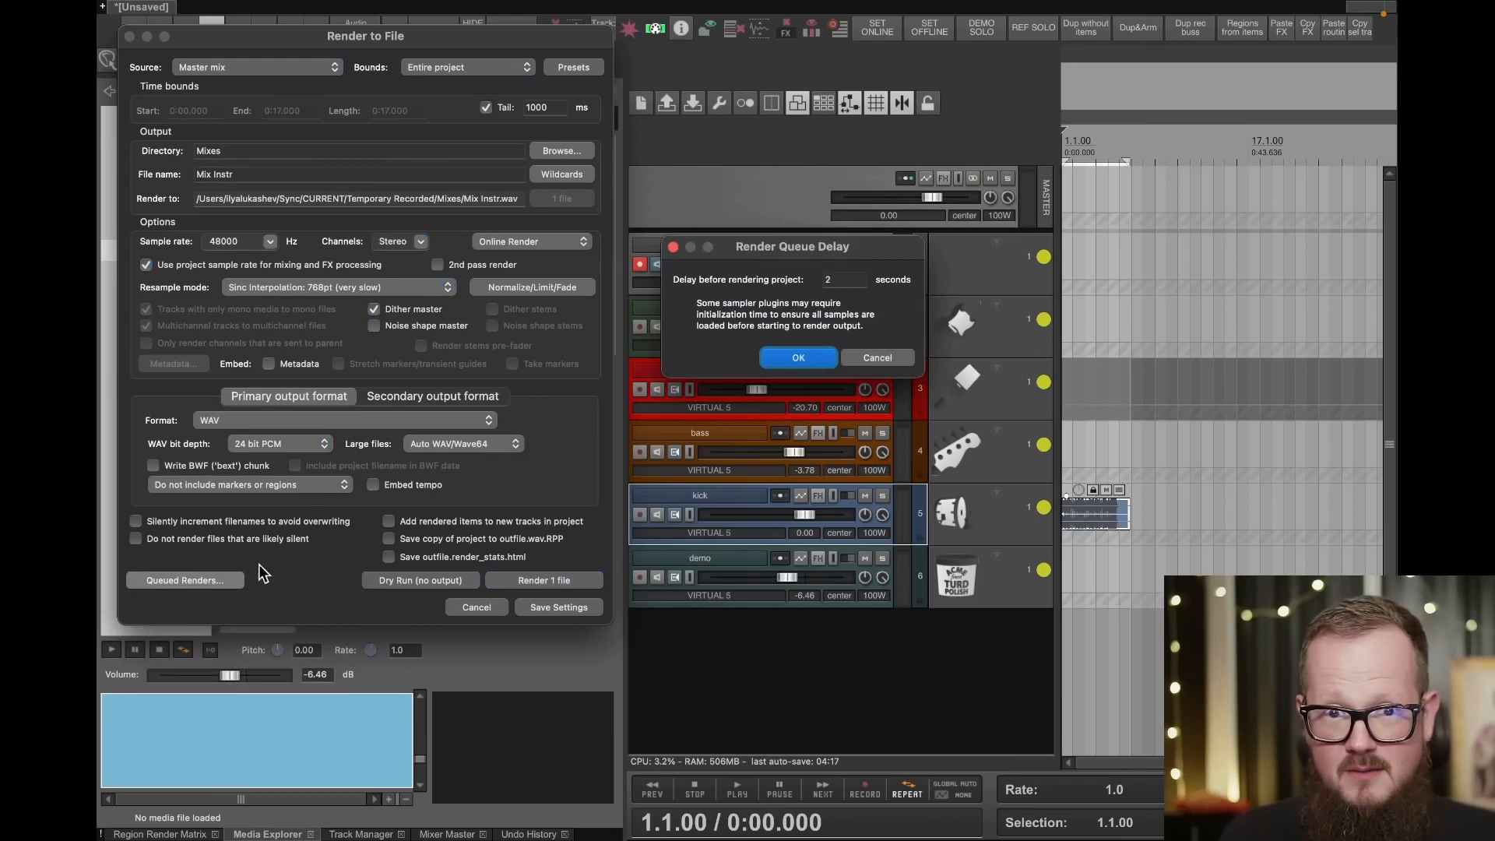
click(791, 357)
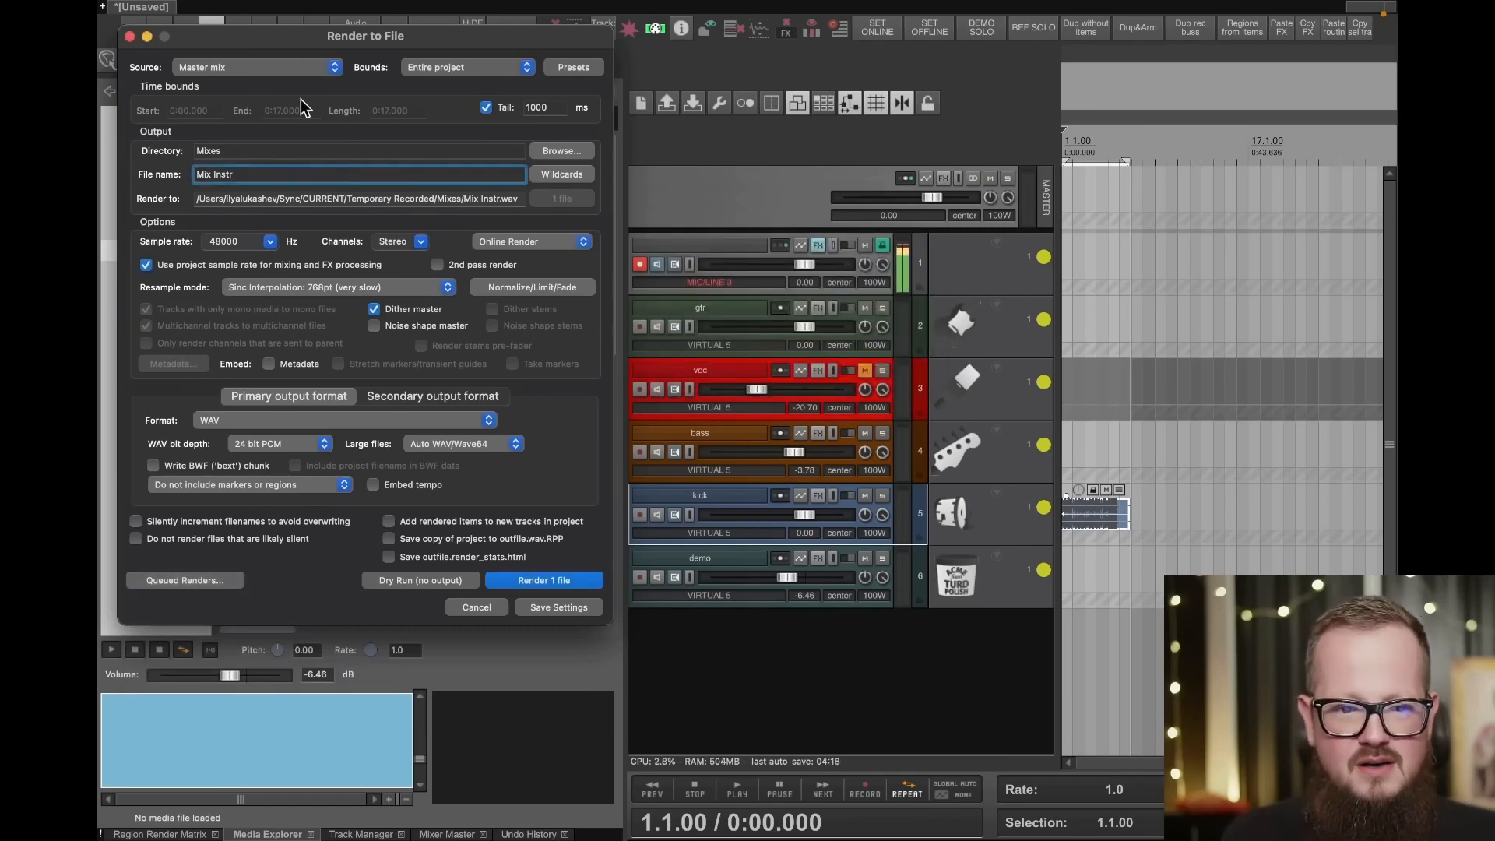
- Add the ReaLimit plugin to the master track's FX chain and close the FX window
drag(293, 32, 316, 105)
click(675, 204)
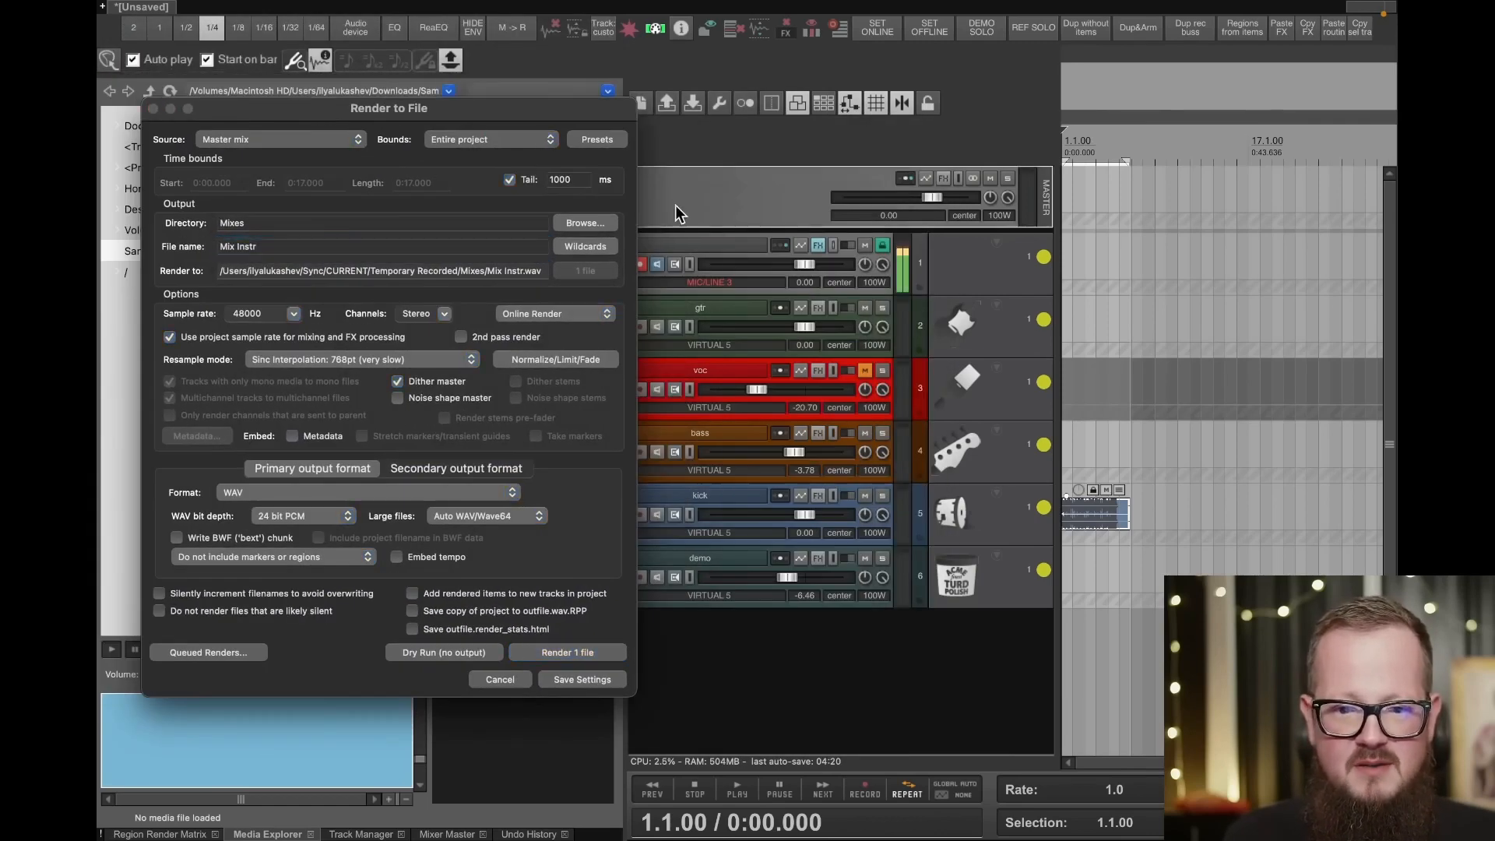
click(963, 175)
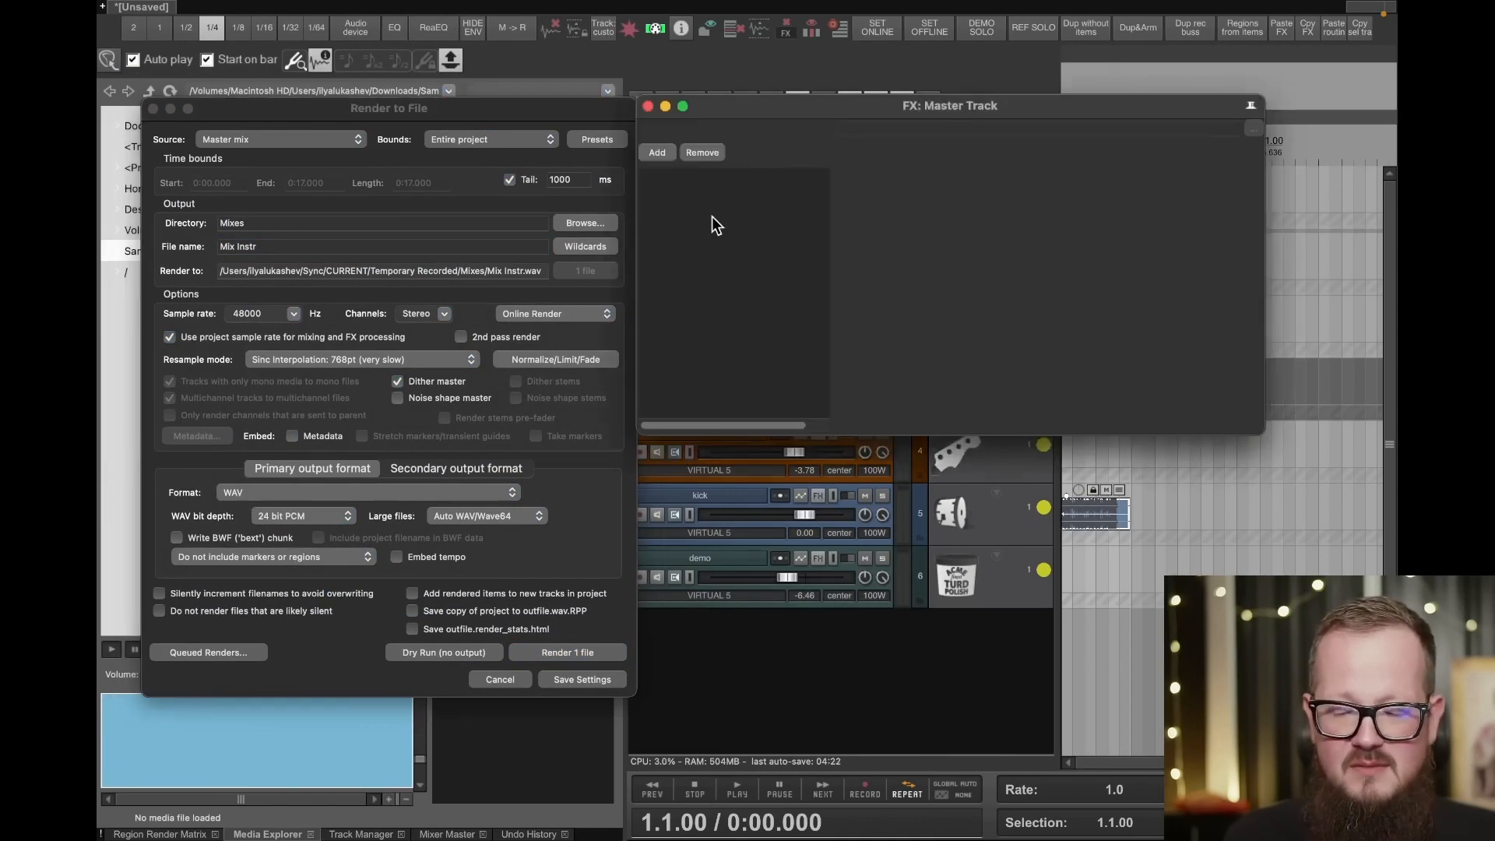
right_click(712, 217)
click(768, 166)
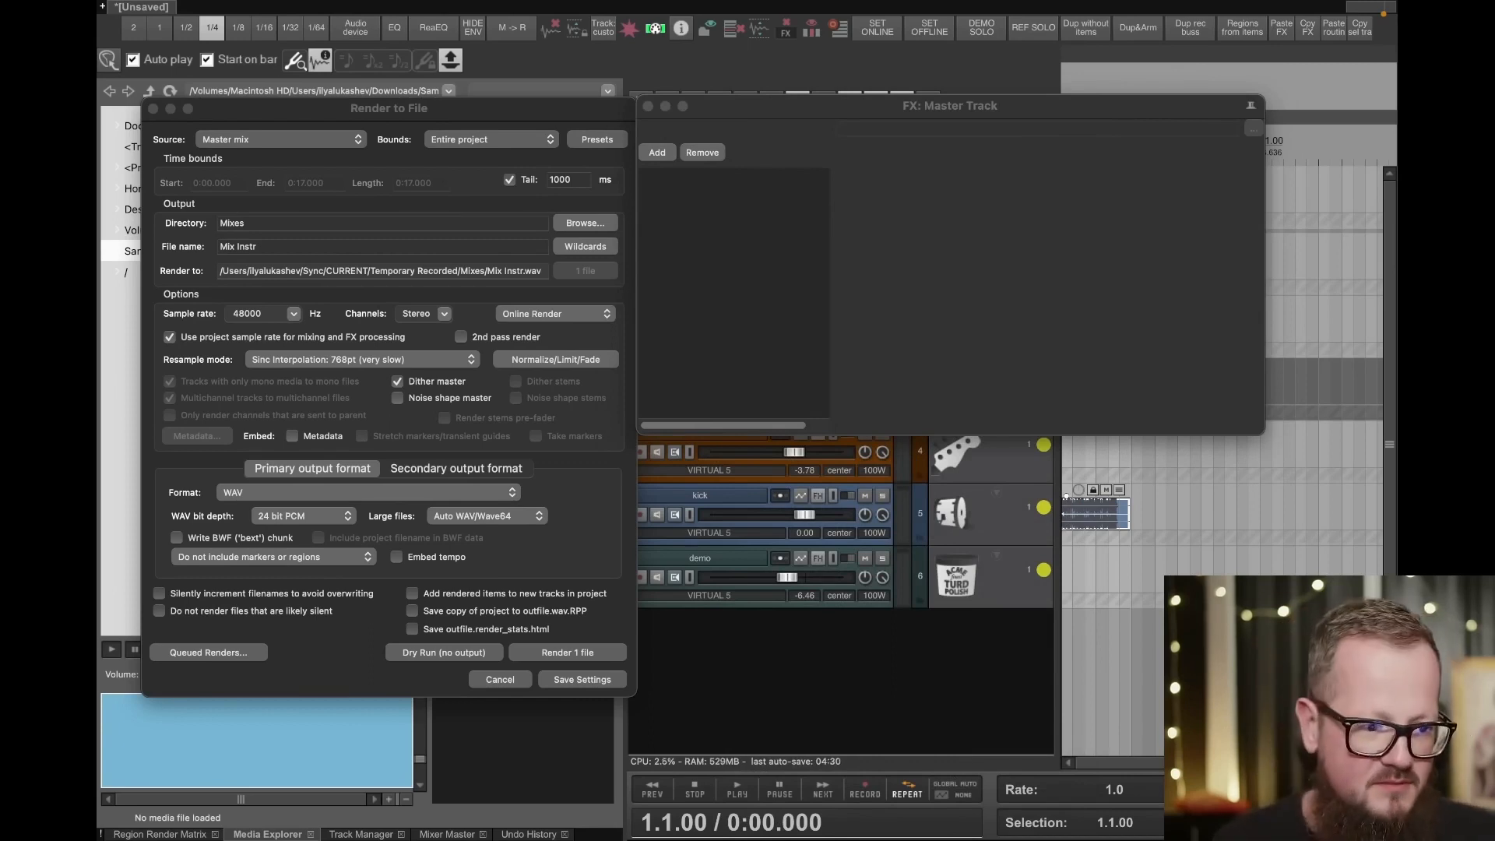
drag(764, 255, 782, 274)
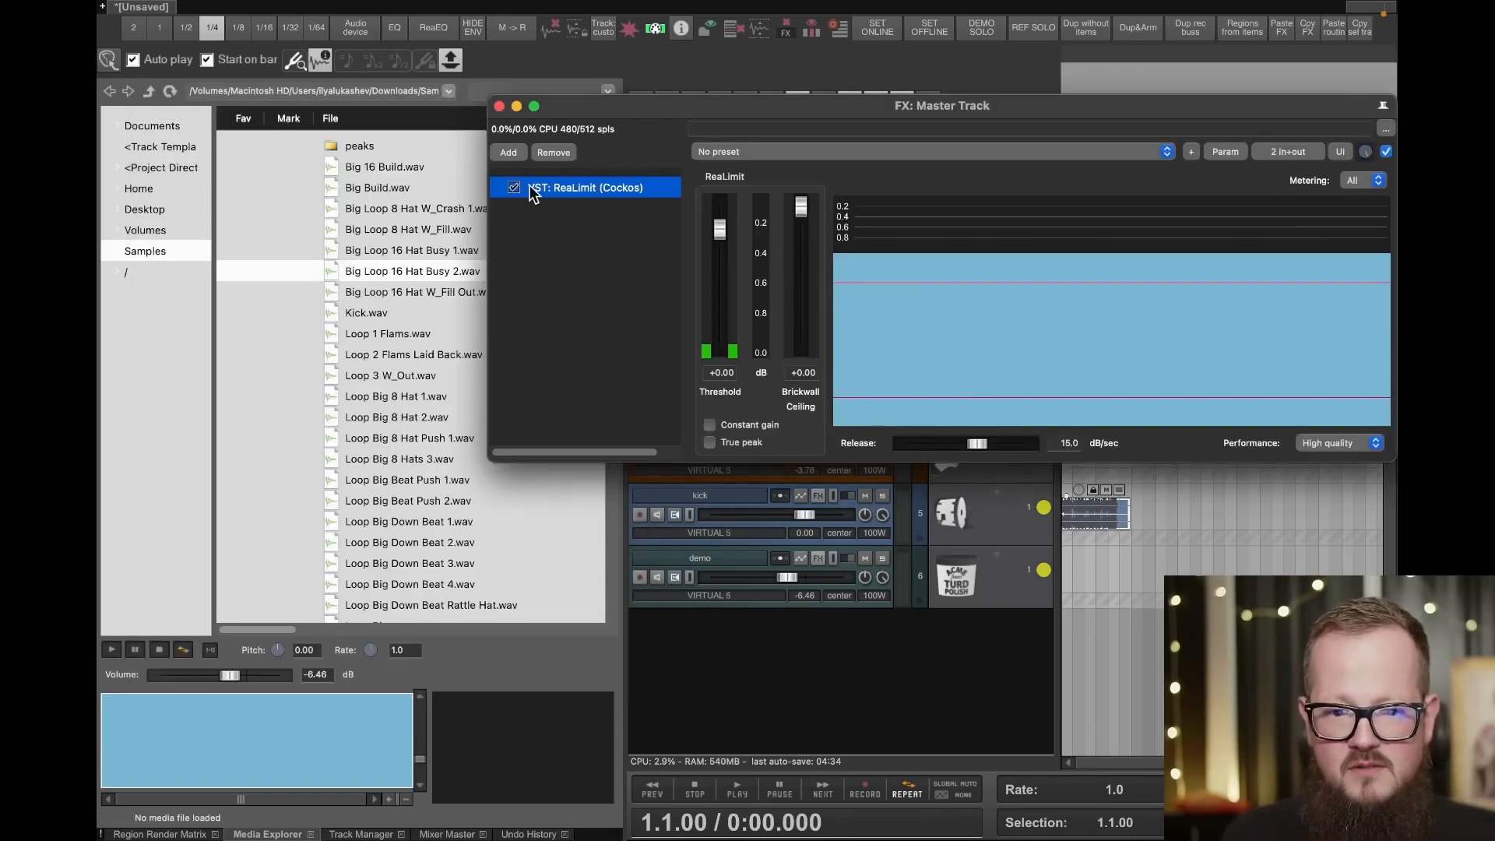
click(499, 106)
- Name the render file Mix Instr limit and add it to the render queue with a 2-second delay
key(super+alt+r)
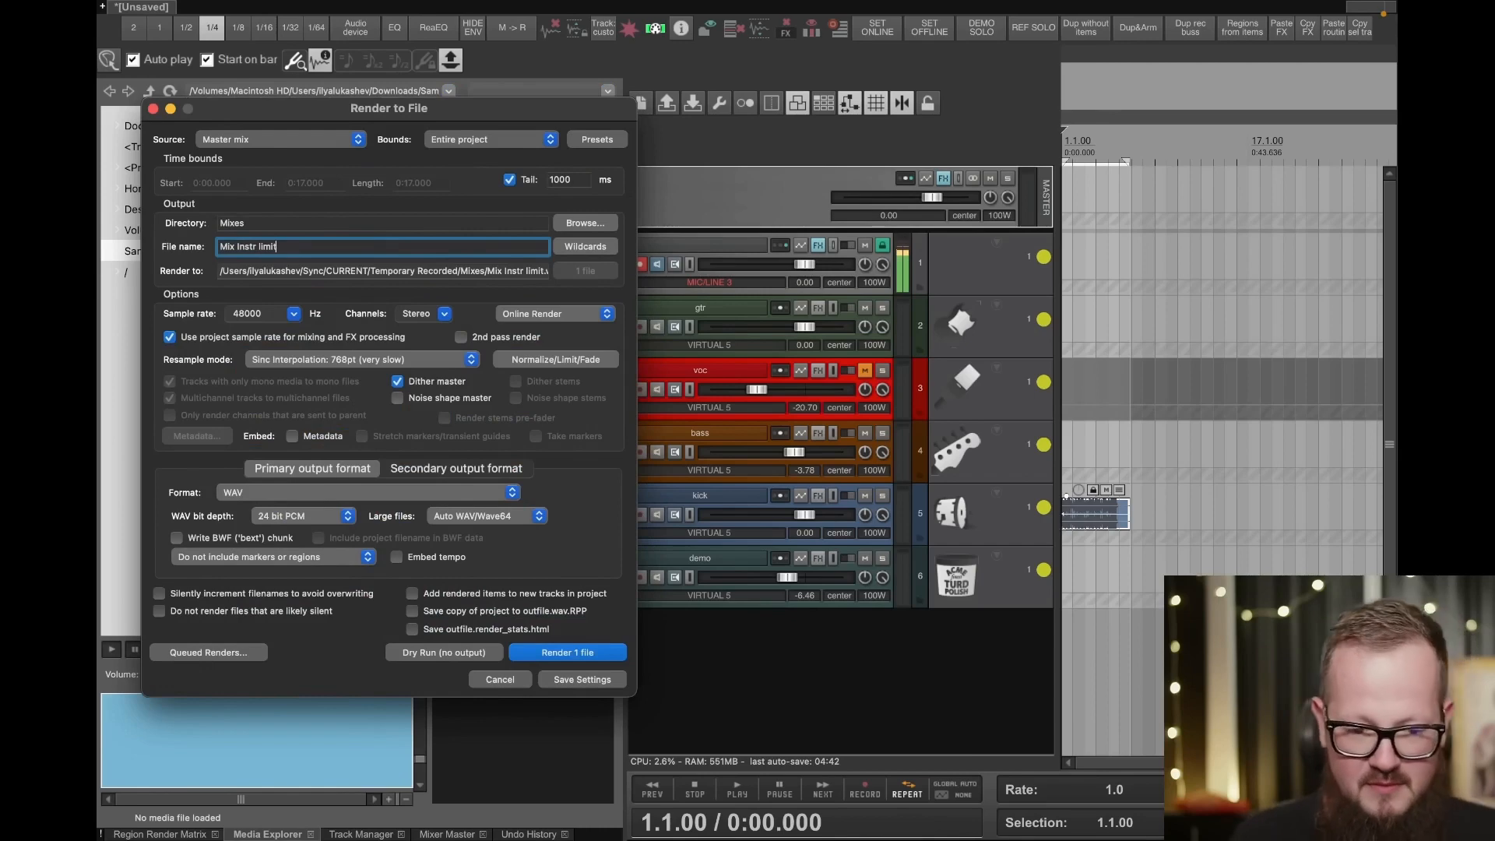
click(190, 651)
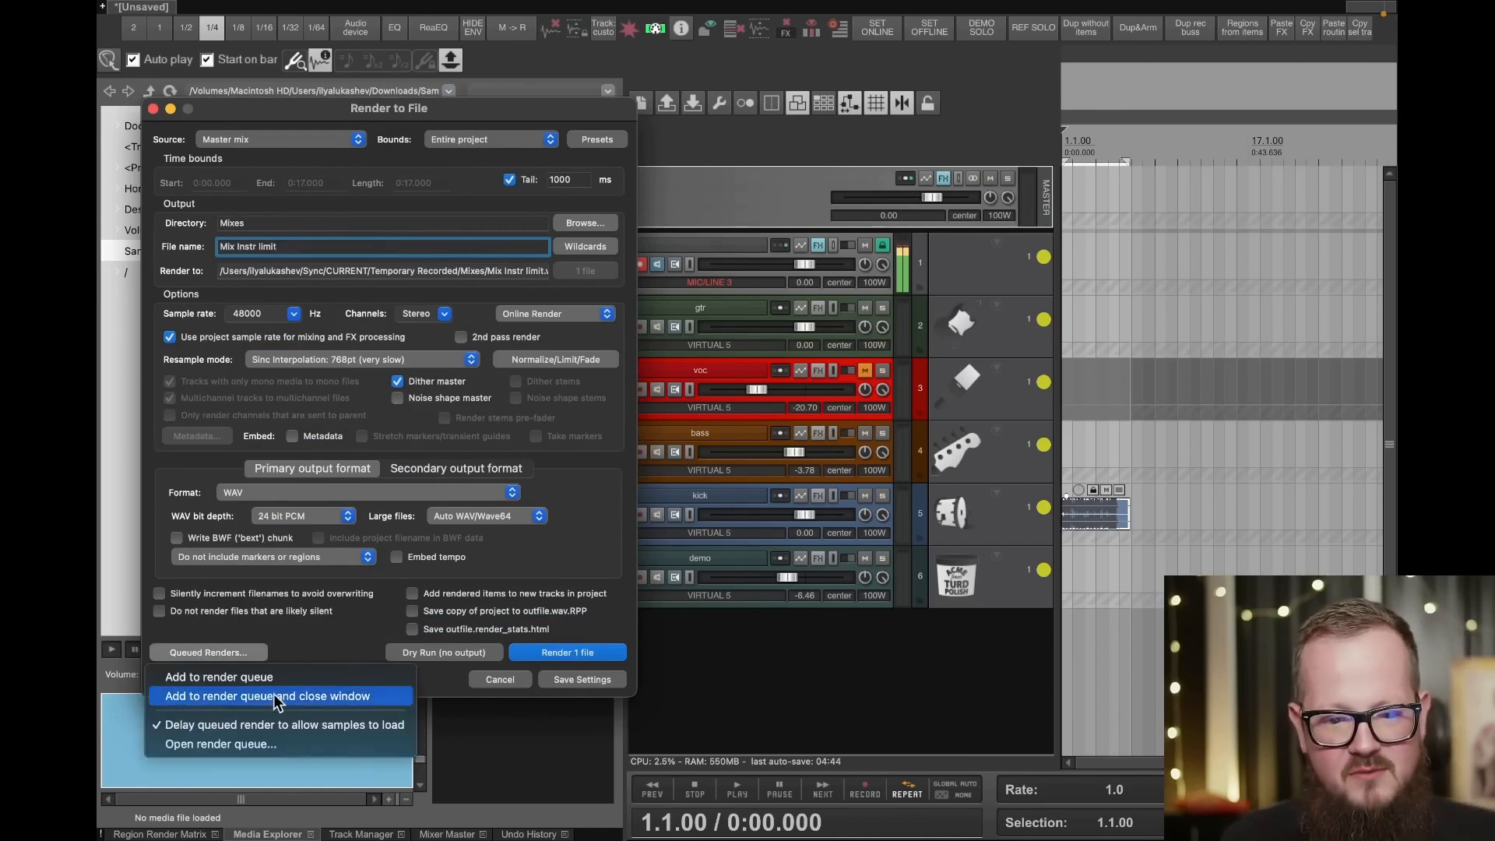
click(274, 674)
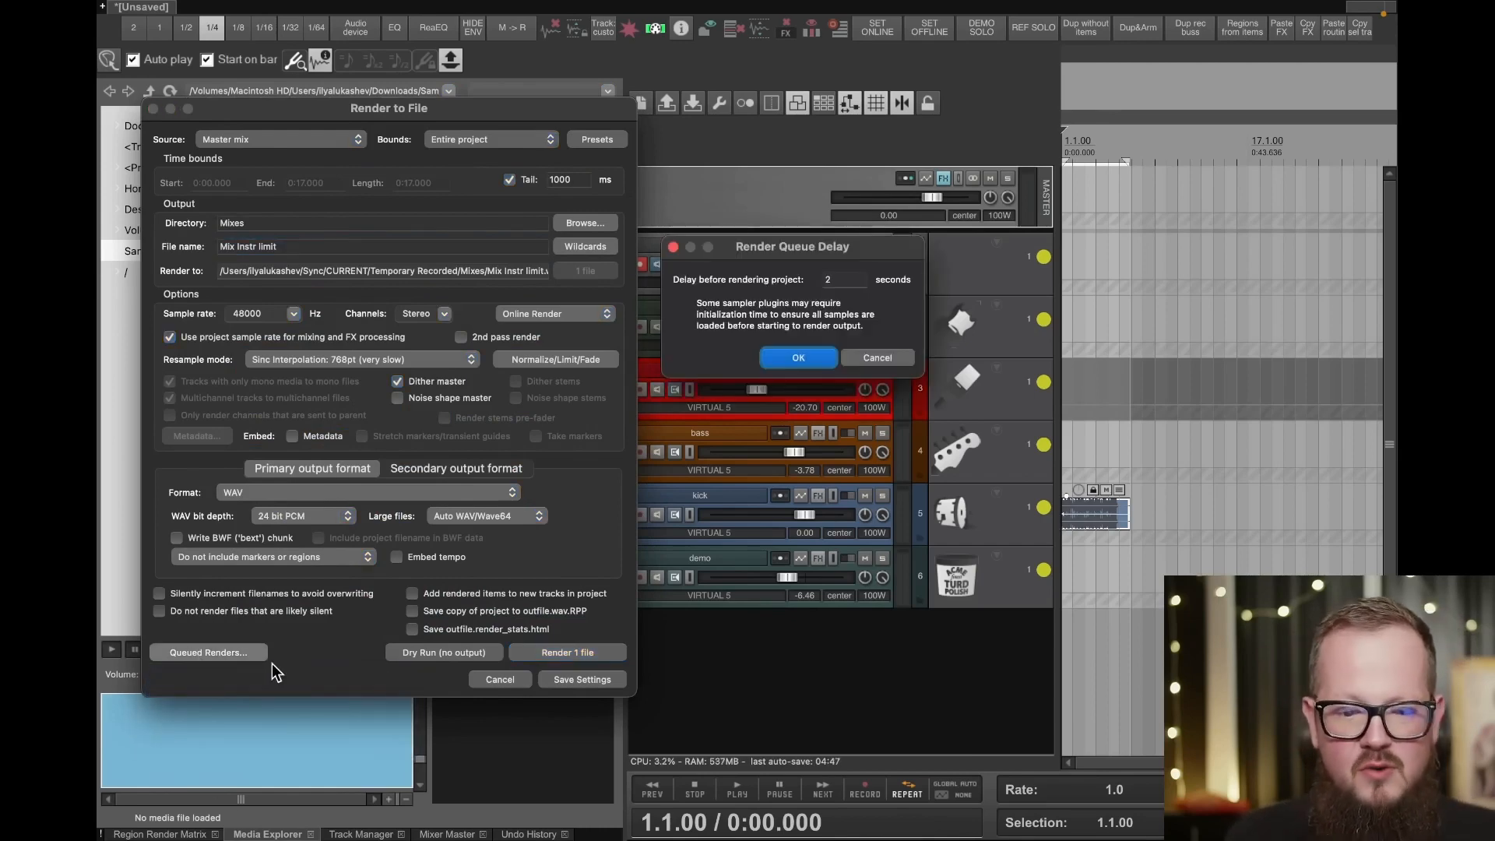
click(789, 355)
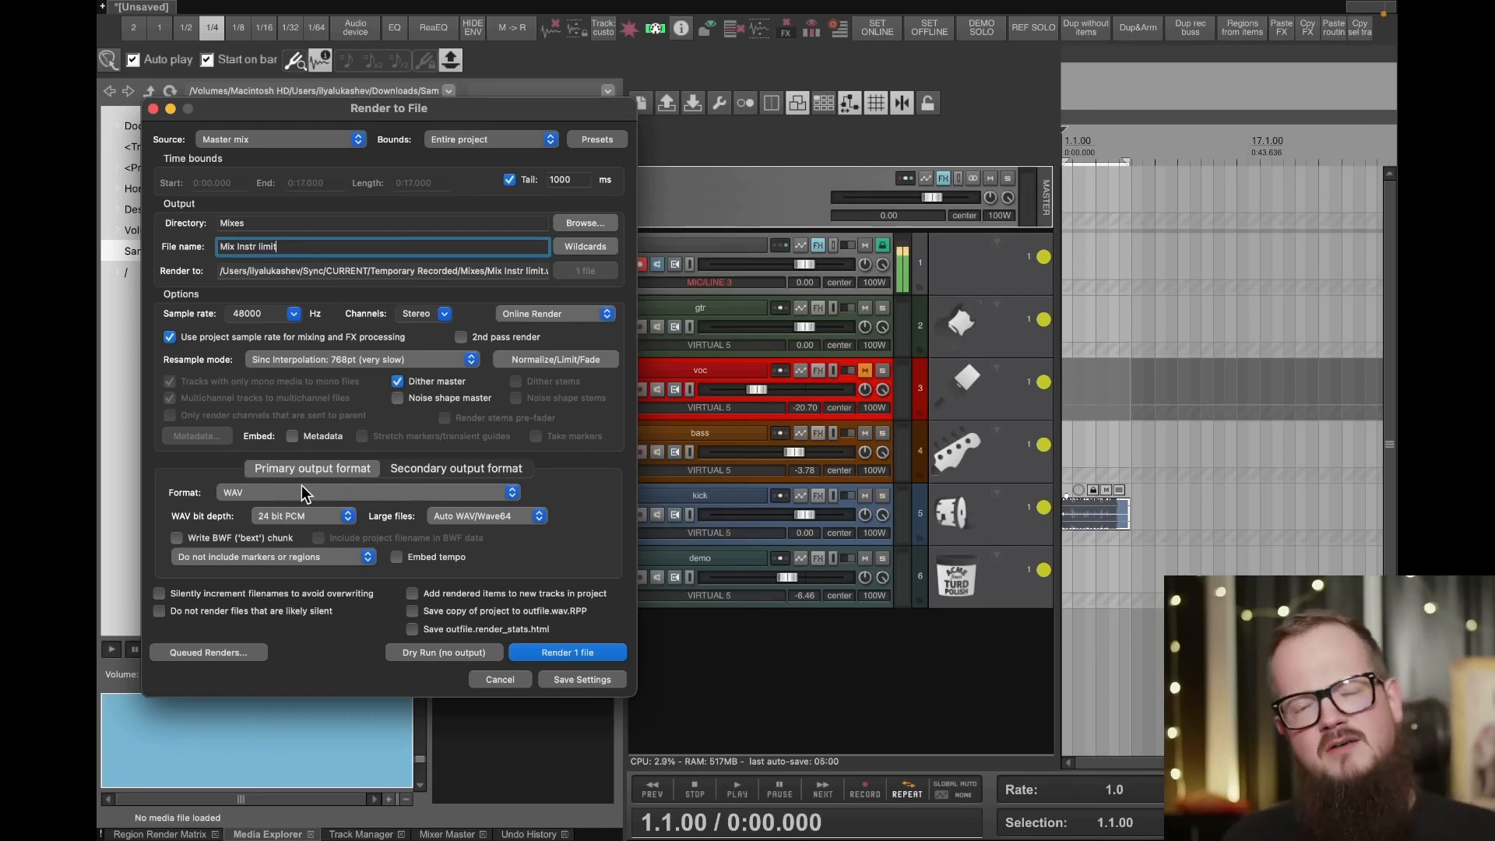
- Open the render queue to review the queued mixes
click(203, 648)
click(246, 743)
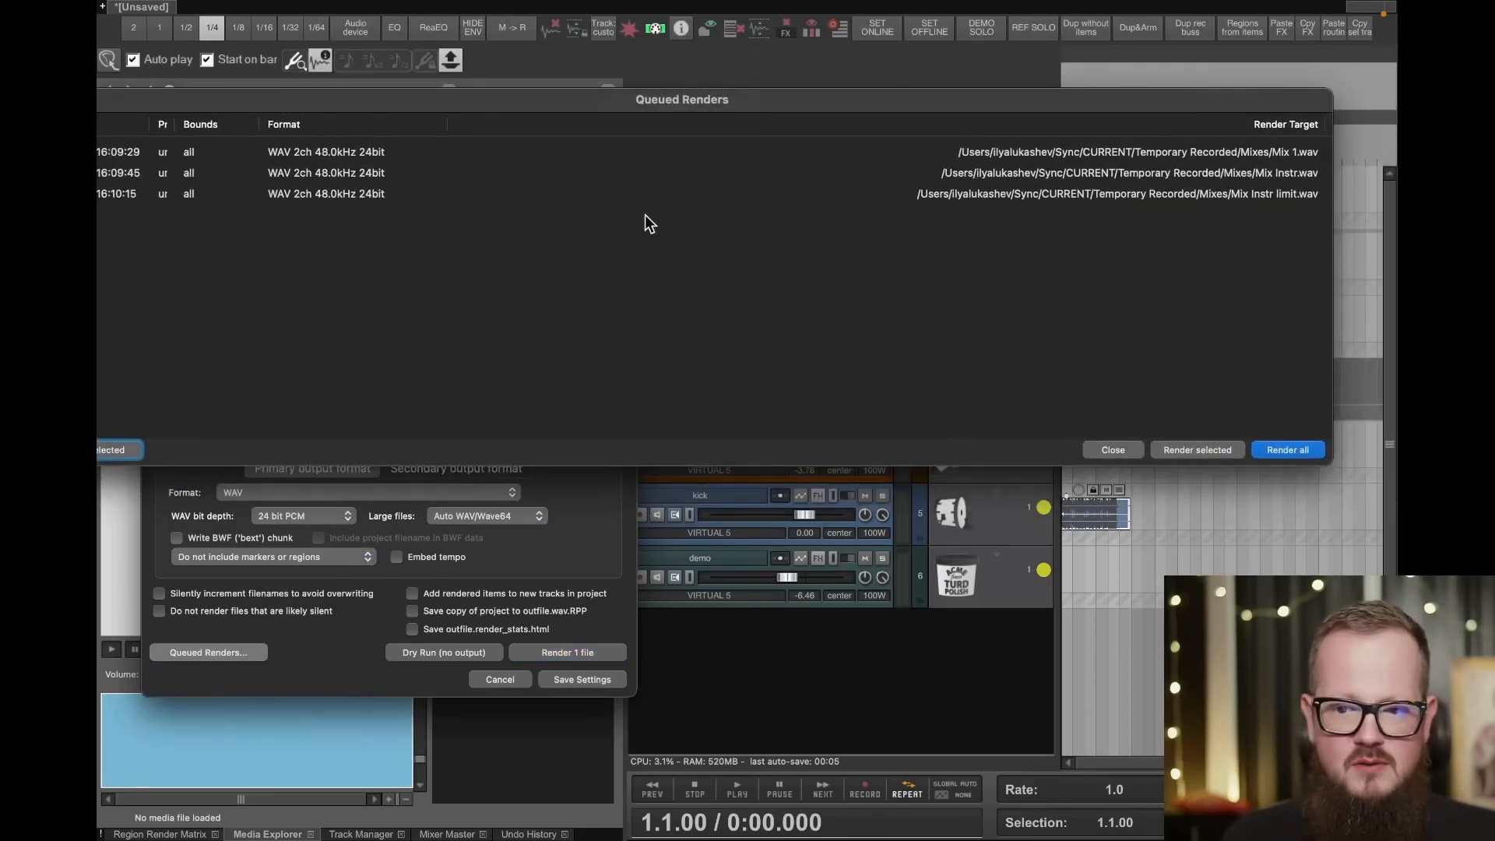
- Shrink and reposition the Queued Renders window, close it and the Render to File dialog, and show the Region Render Matrix
drag(1324, 465, 691, 578)
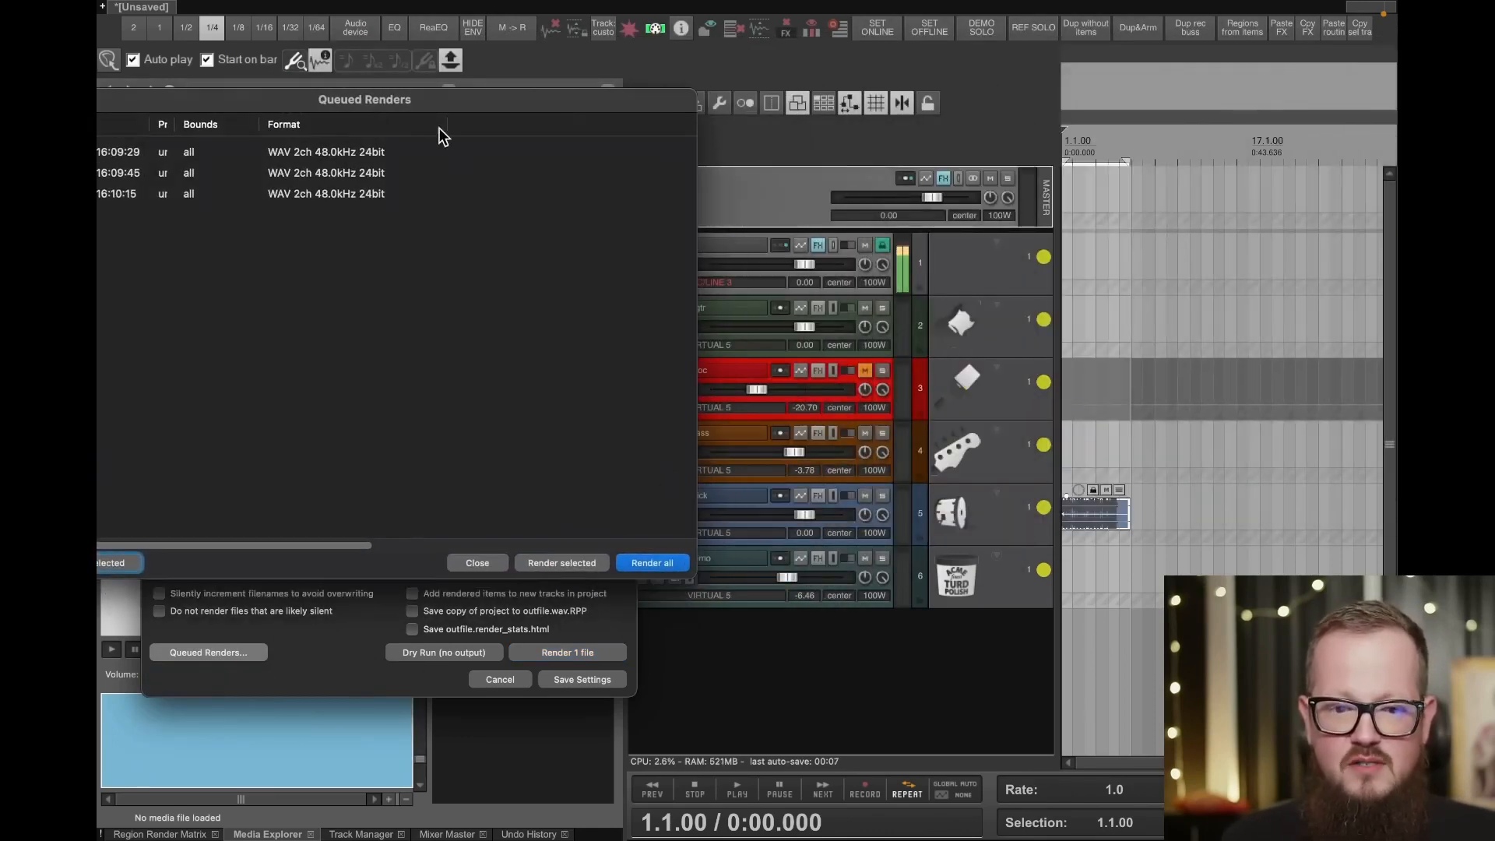
drag(439, 100, 835, 105)
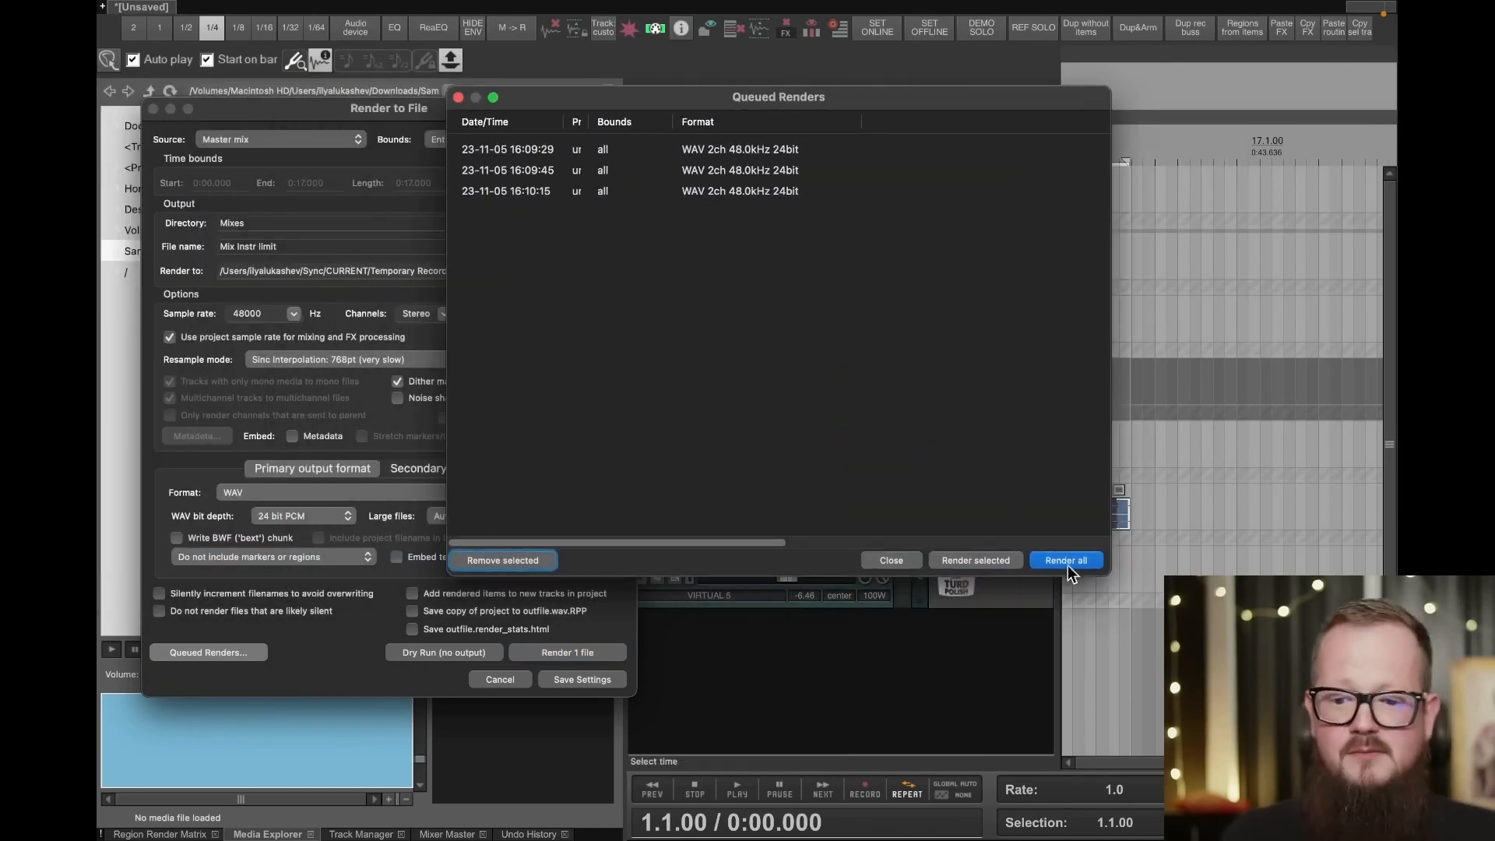
click(459, 99)
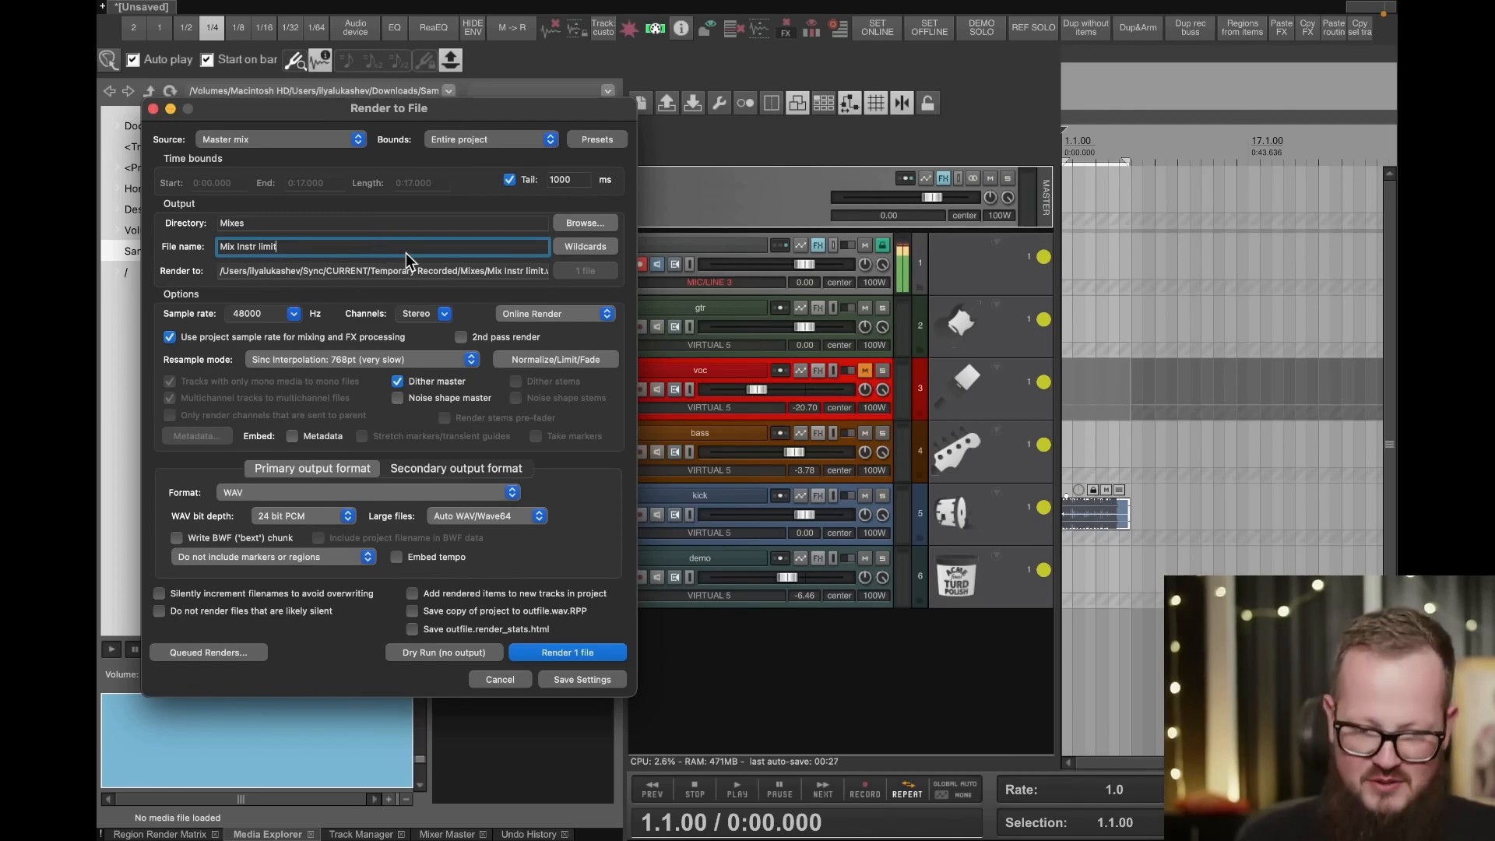
click(153, 108)
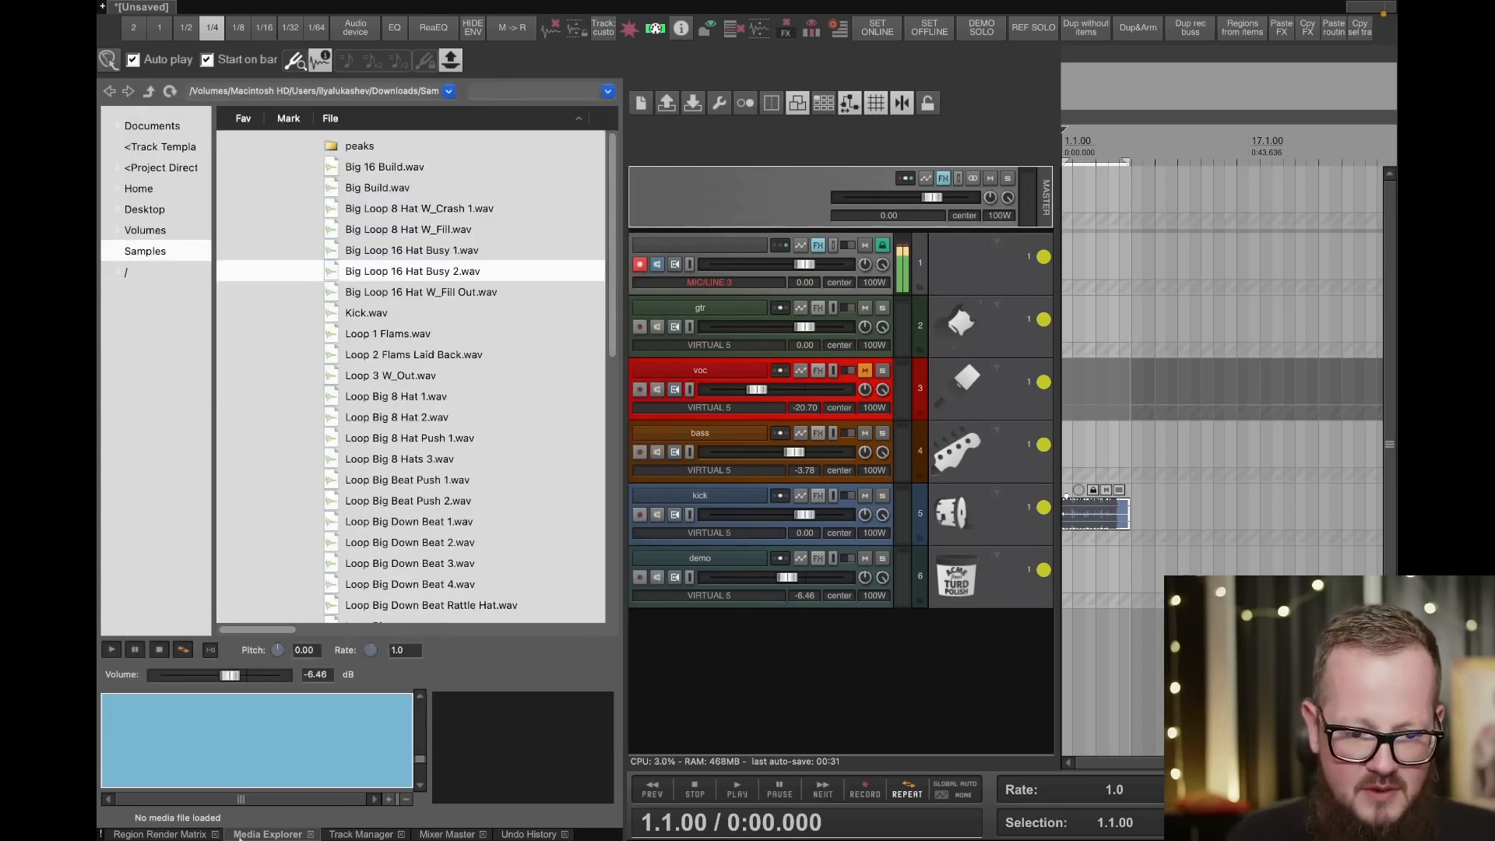
click(160, 834)
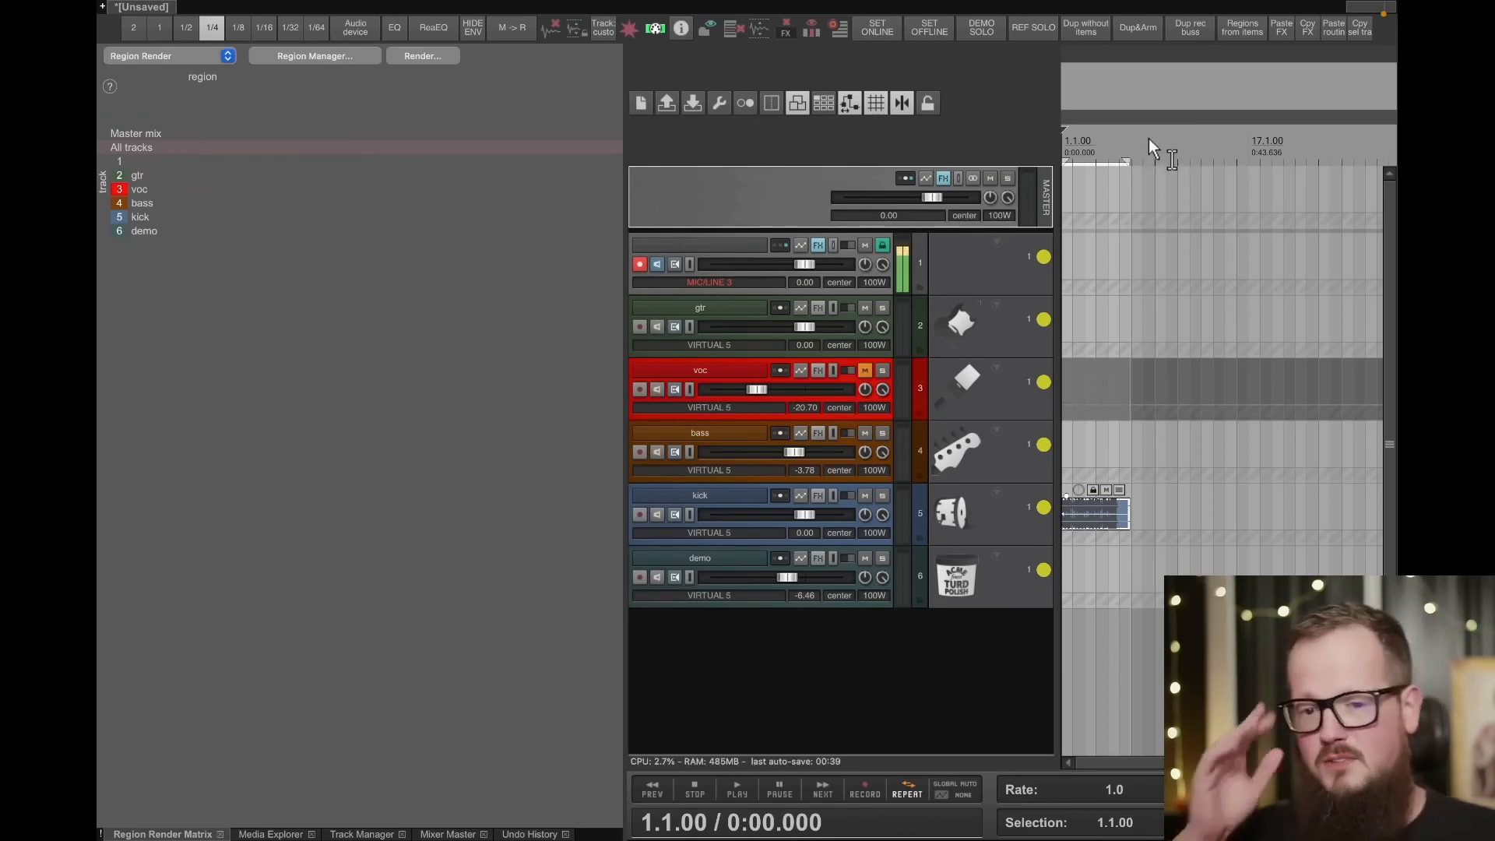
- Spread copies of the loop item one after another over the gtr, bass and kick tracks and create a region from each item
drag(1082, 513, 1255, 452)
drag(1255, 451, 1338, 515)
drag(1156, 244, 1388, 644)
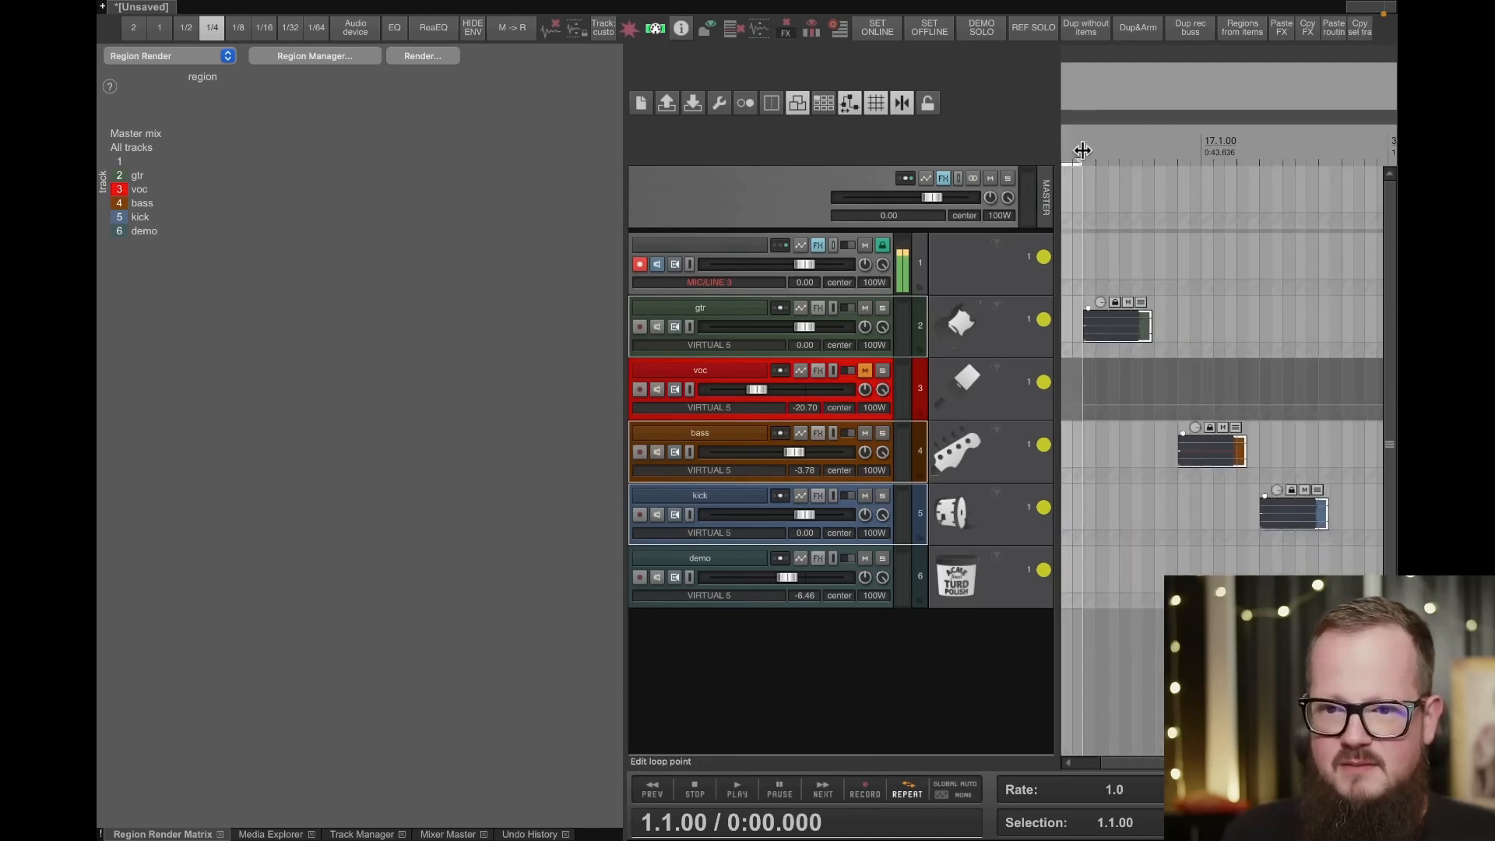
click(1245, 32)
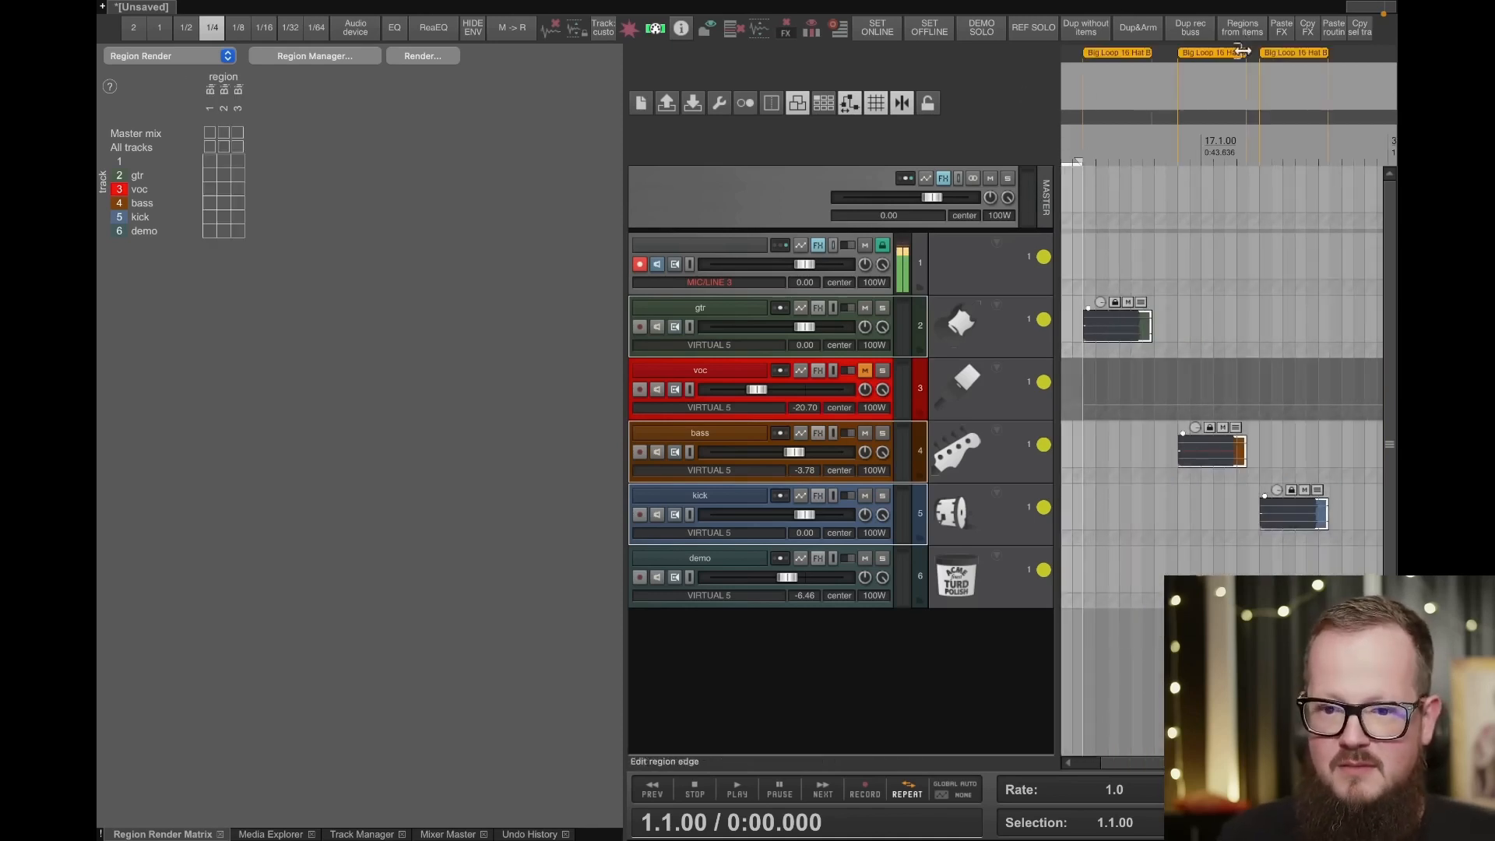
right_click(1112, 53)
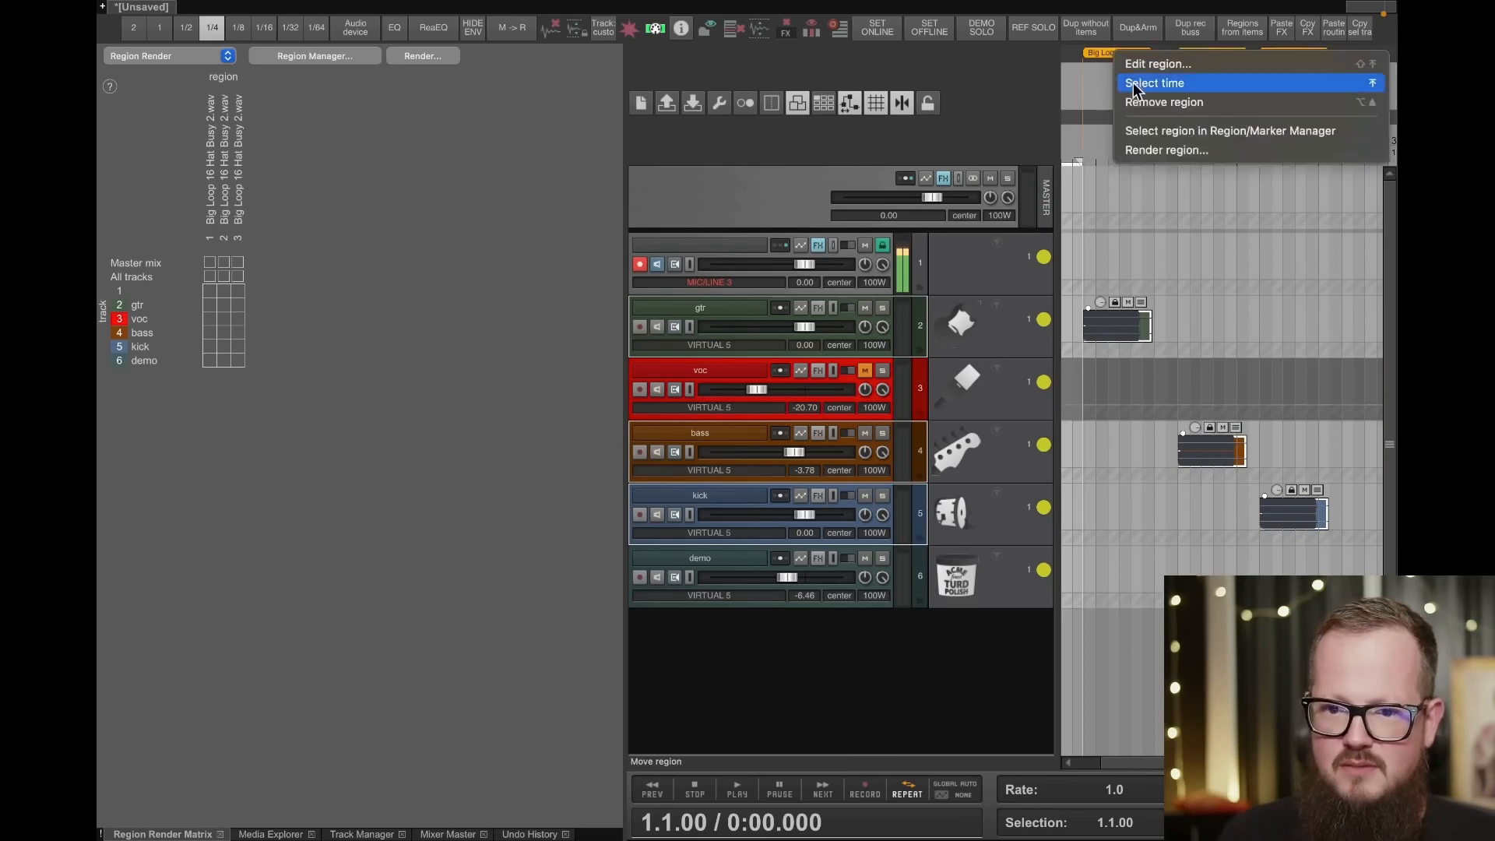
click(1133, 101)
key(ctrl+z)
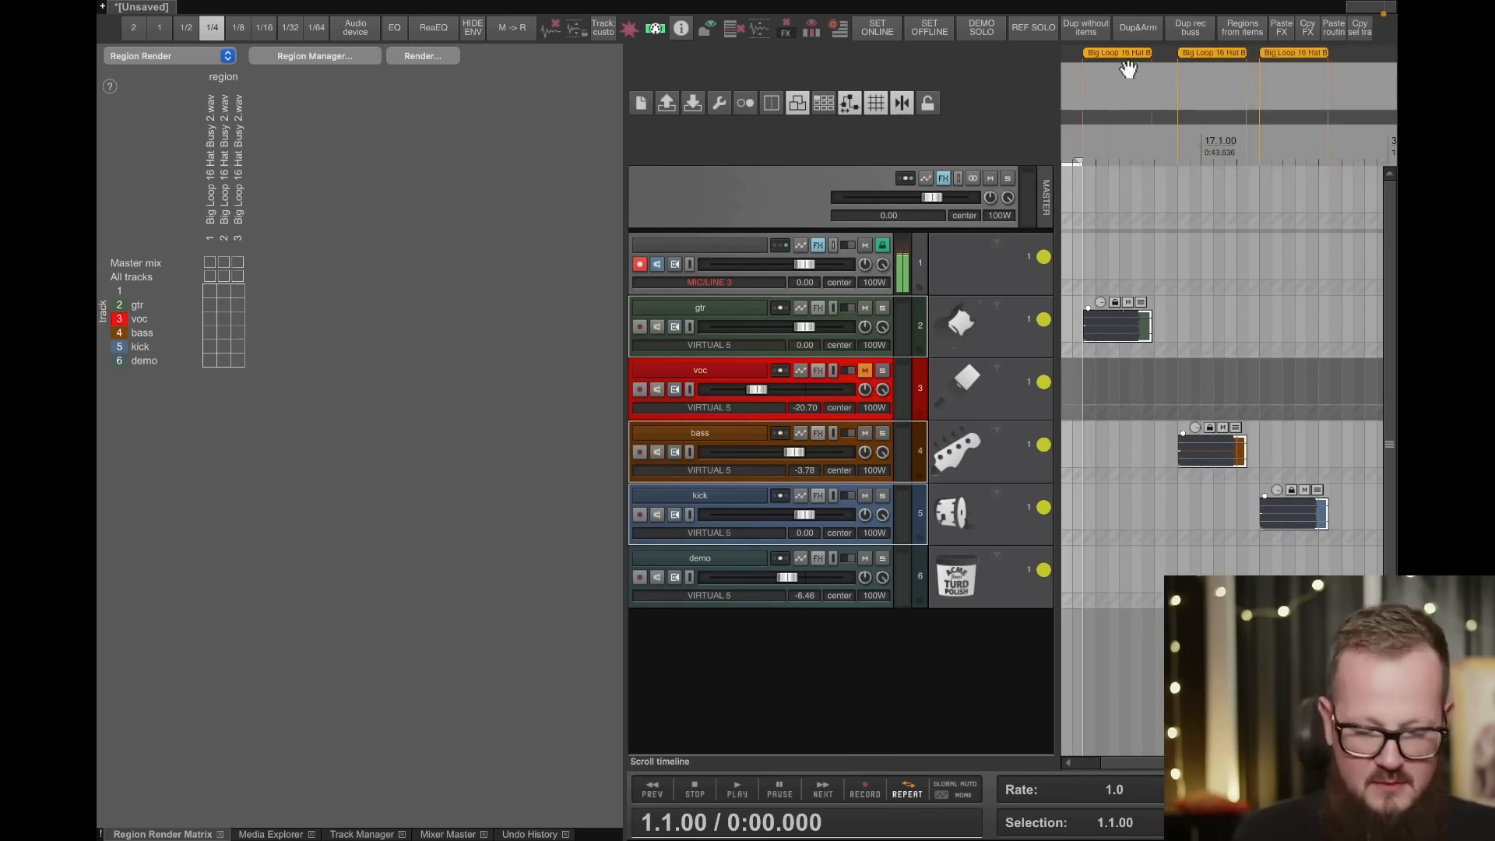
- Rename the first region on the timeline as Track 1
right_click(1129, 53)
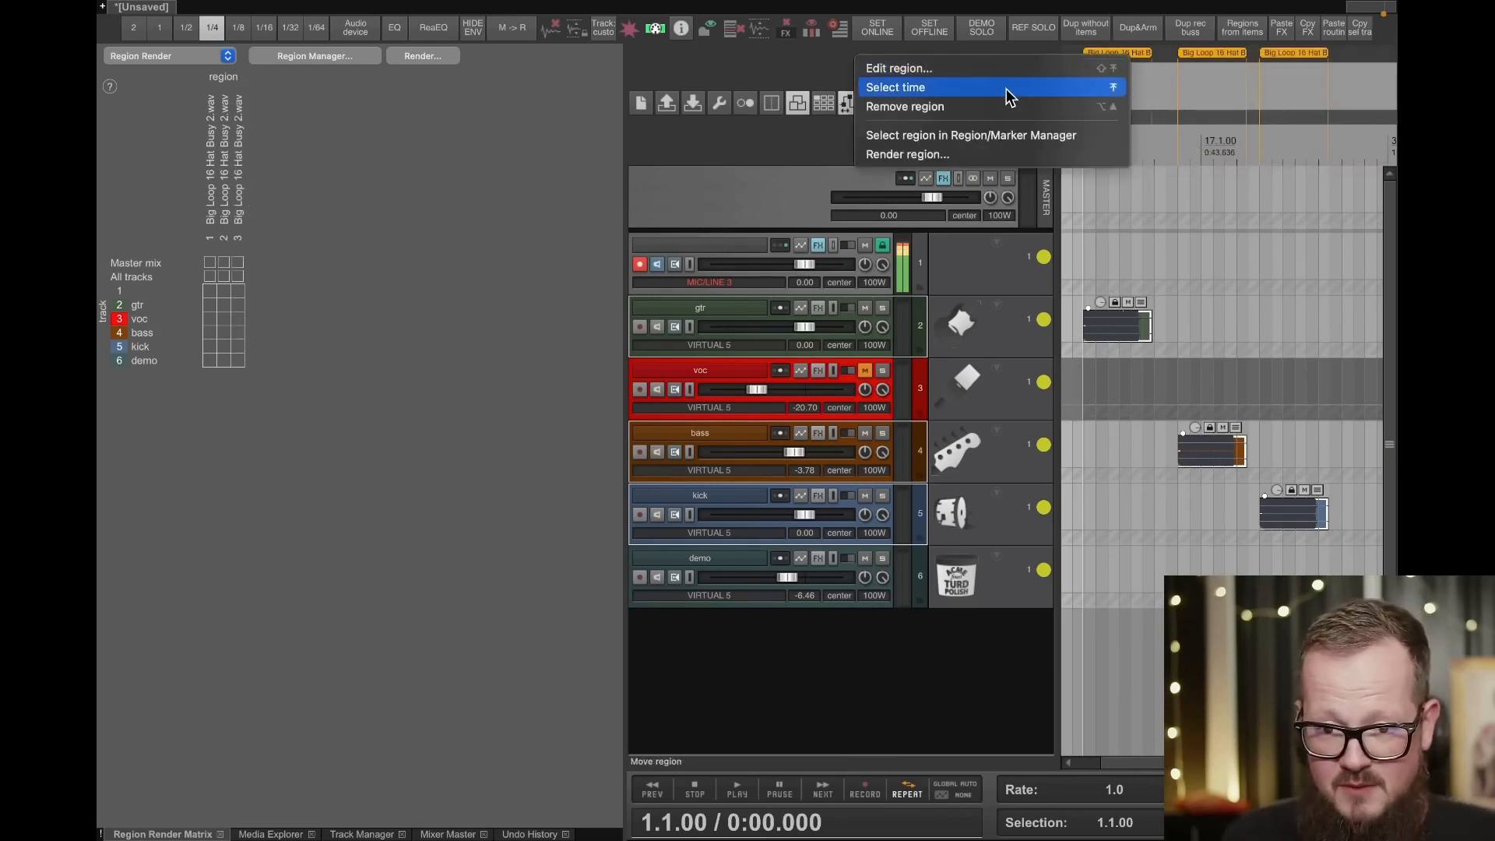
click(984, 68)
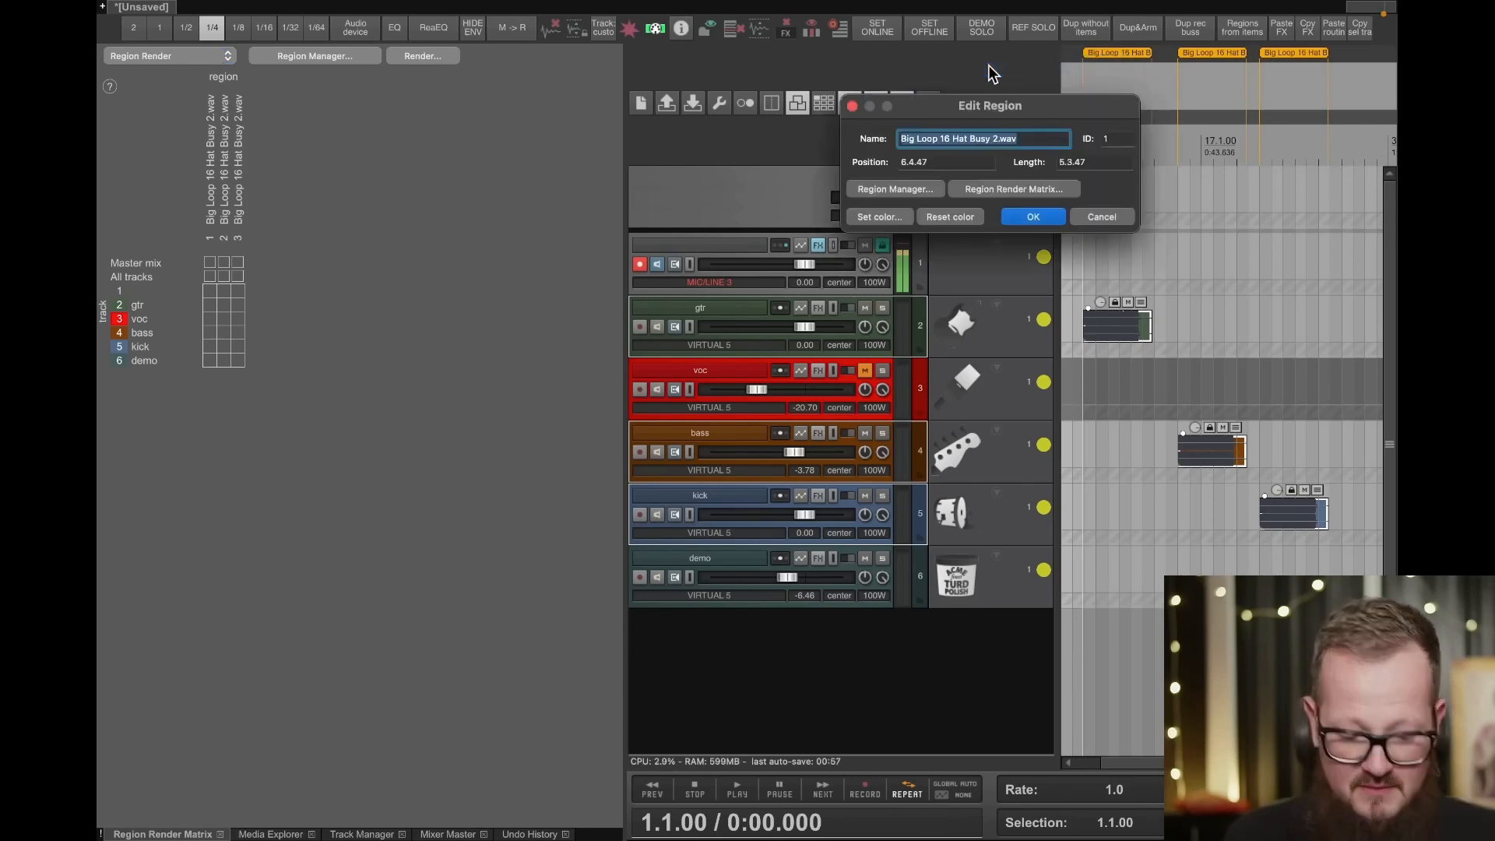
text(Track 1)
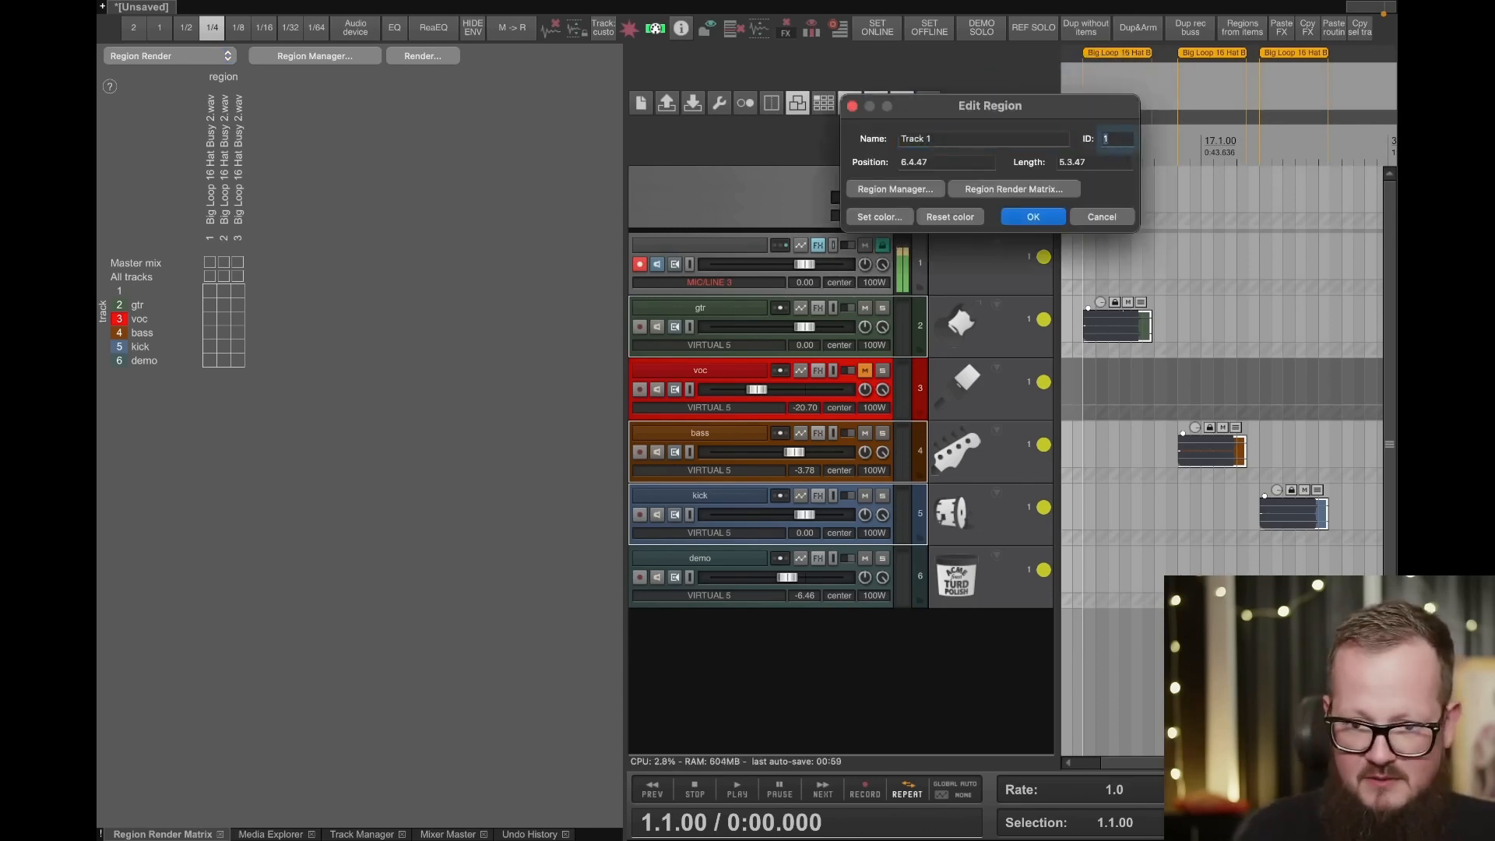
key(Return)
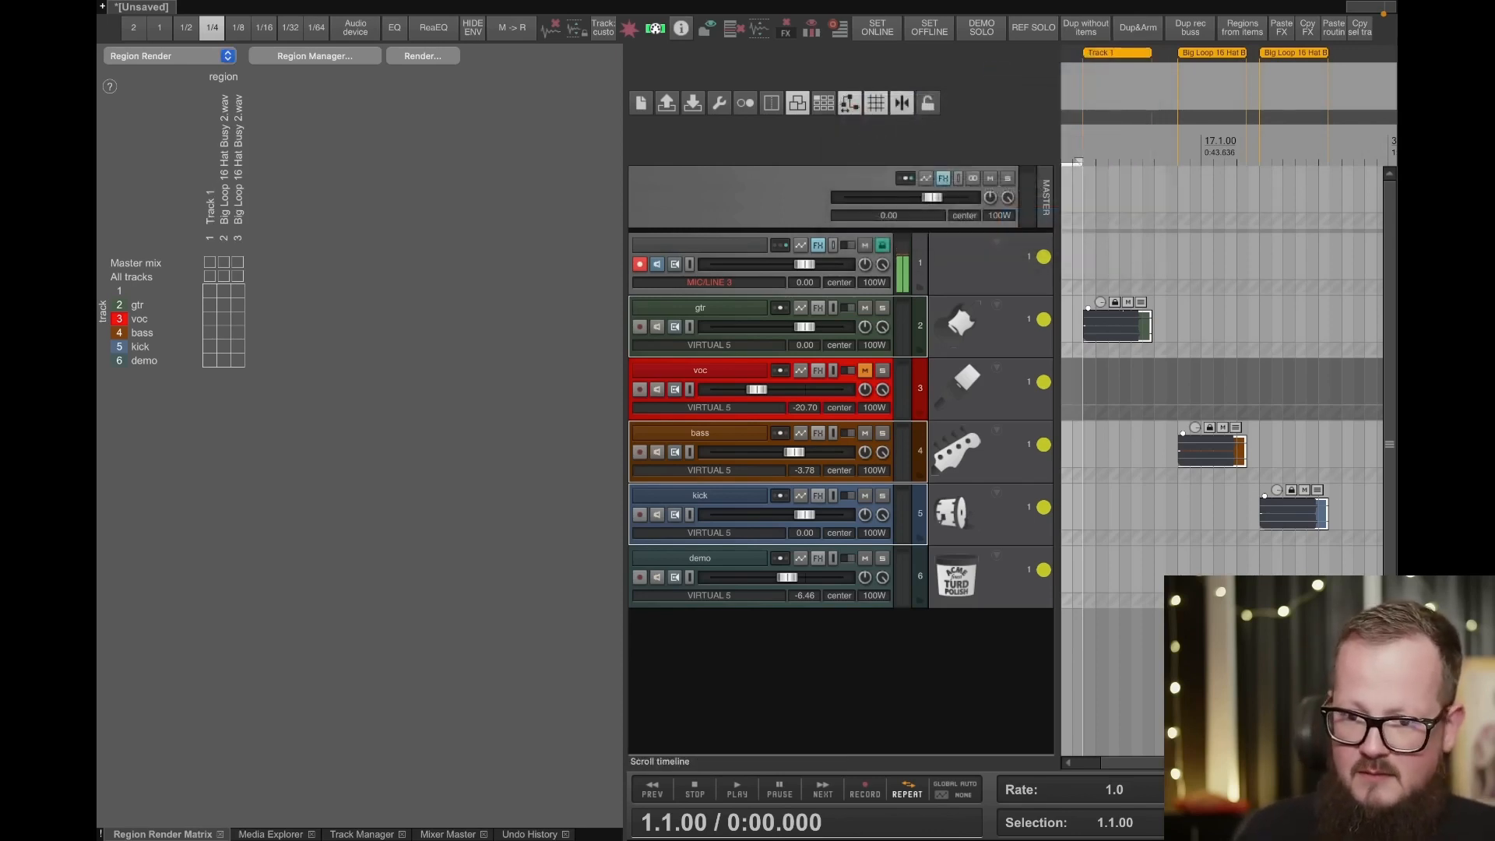
- Rename the second region, above the bass item, as Track 2
right_click(1215, 58)
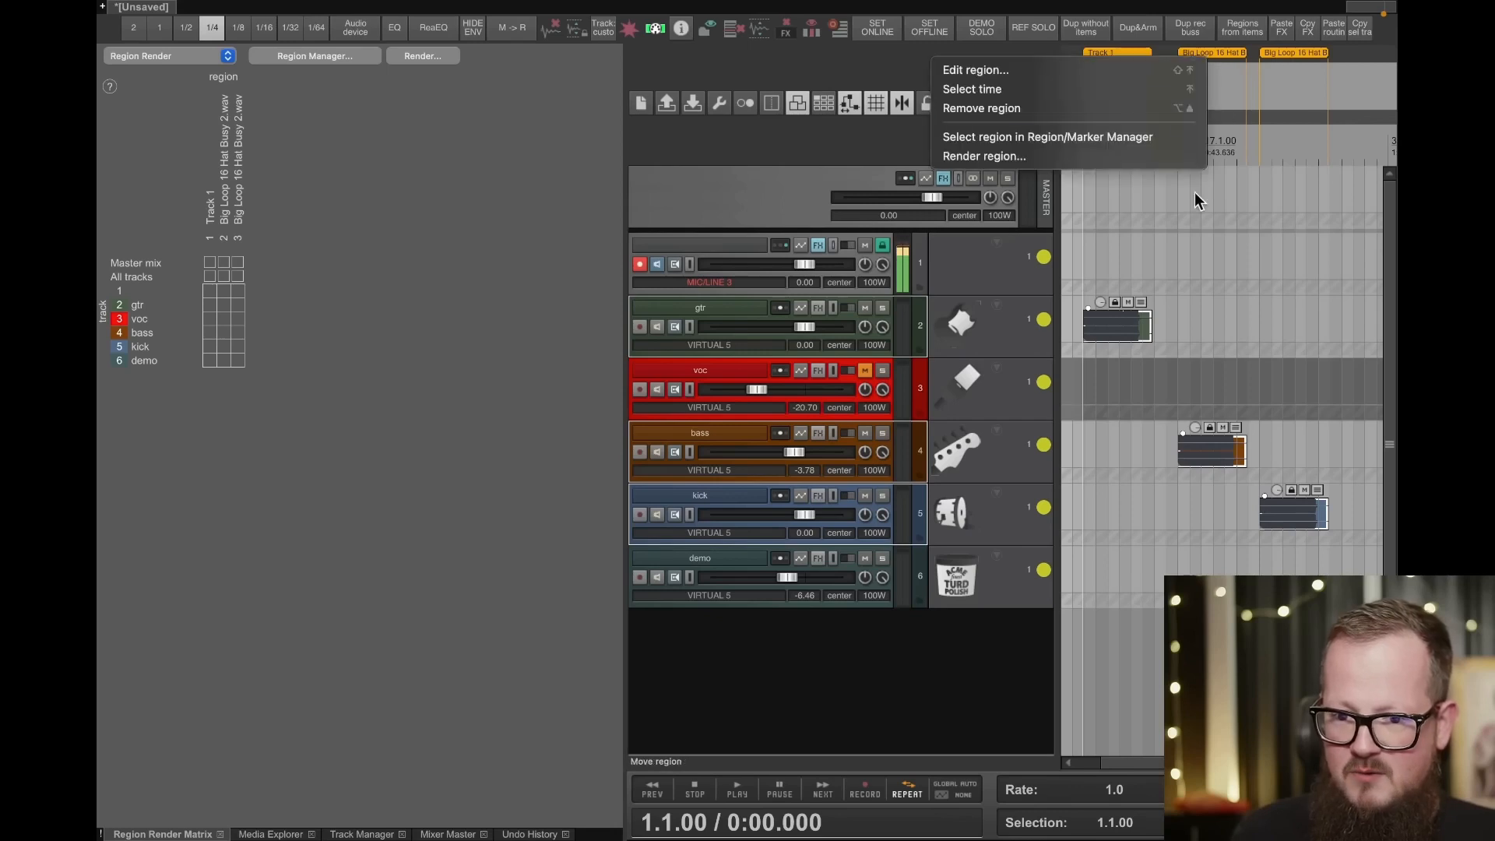
click(1004, 69)
text(Track 2)
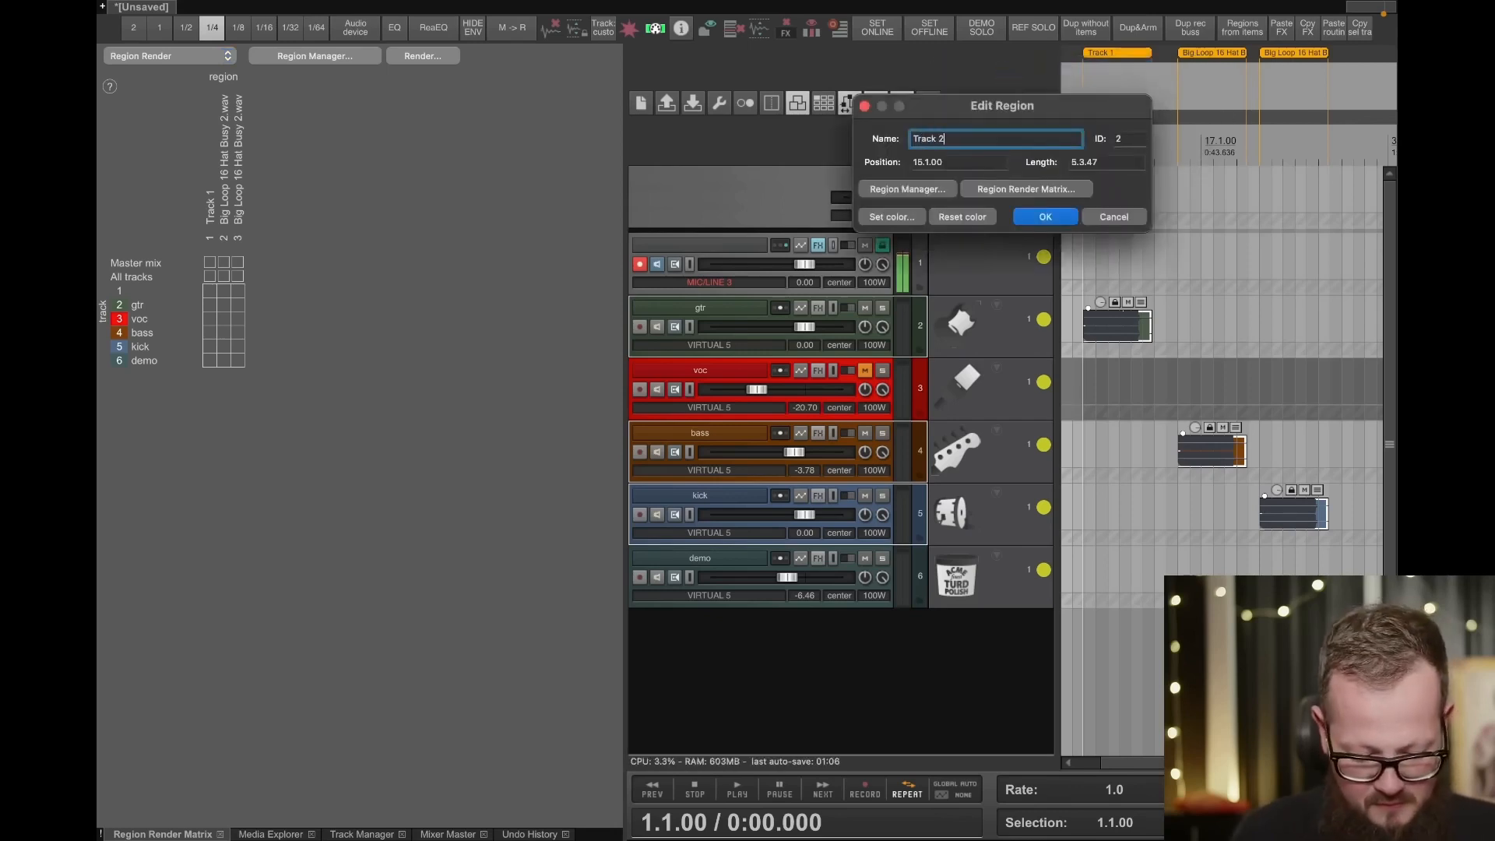
key(Return)
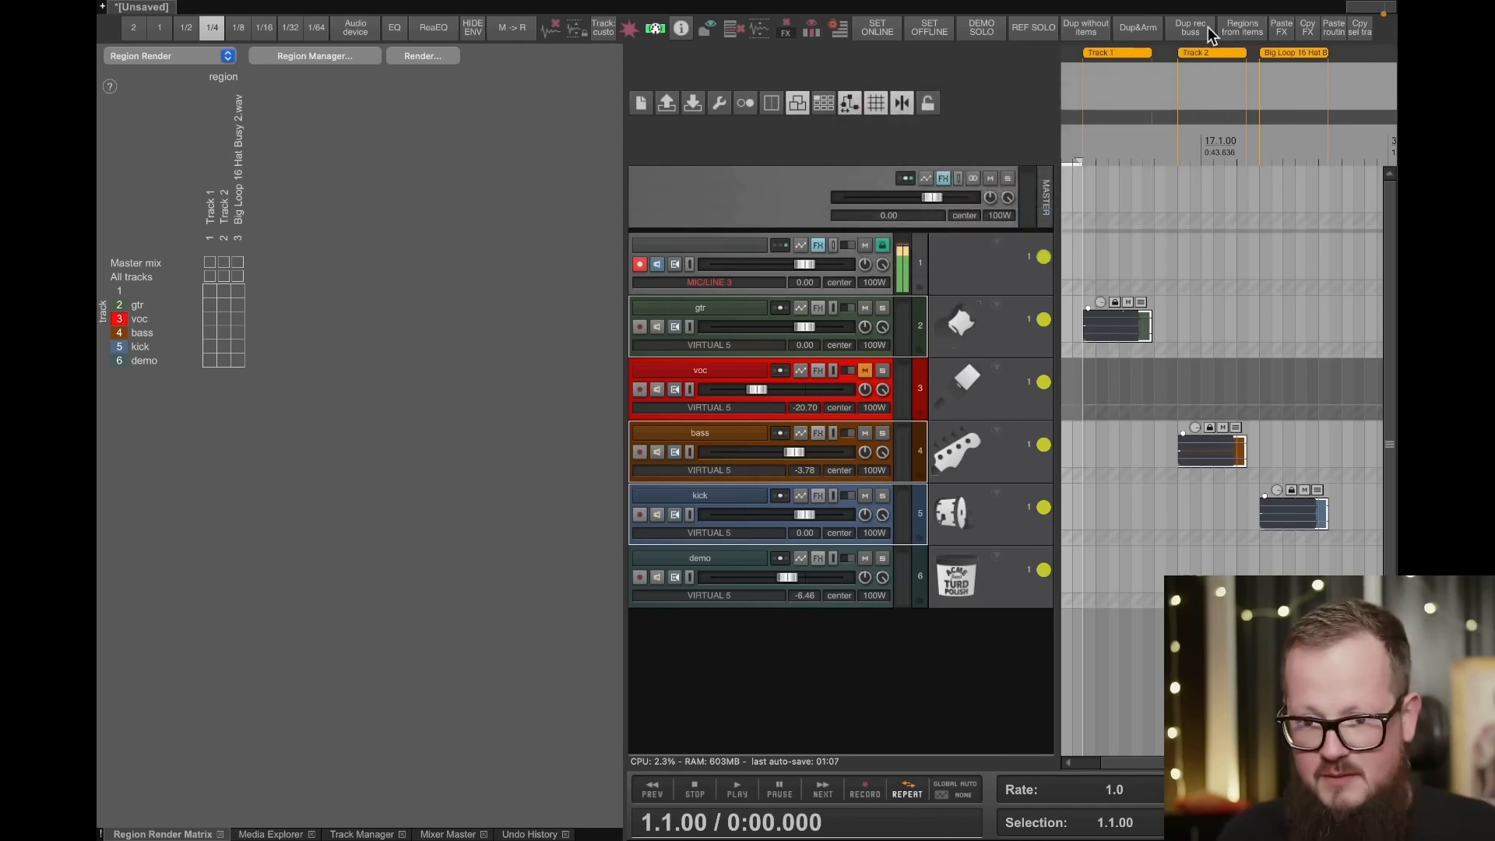
- Rename the third region, above the kick item, as Track 3
right_click(1283, 55)
click(1147, 69)
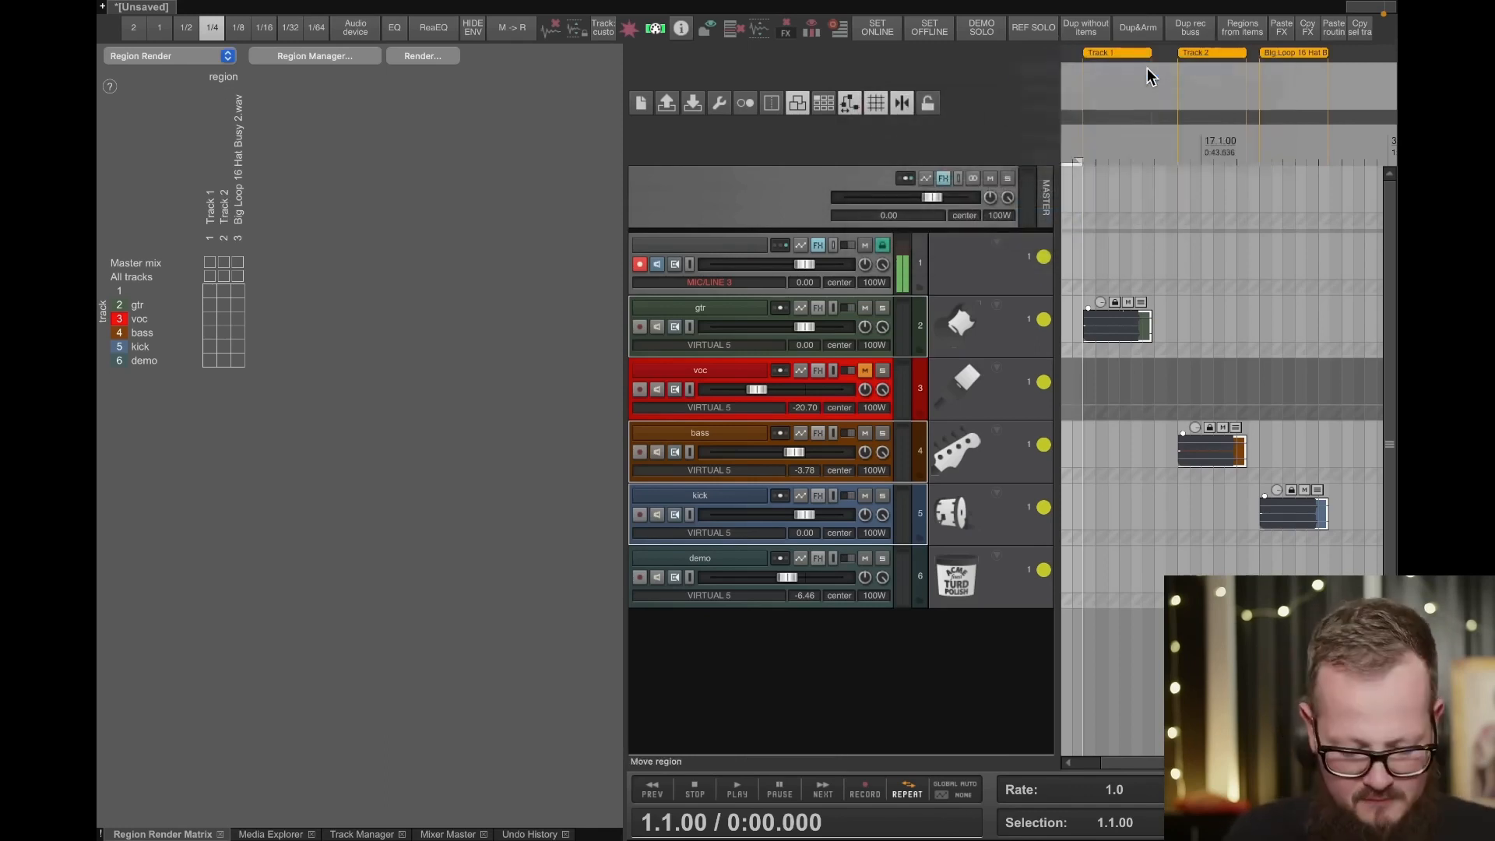
text(Track 3)
key(Return)
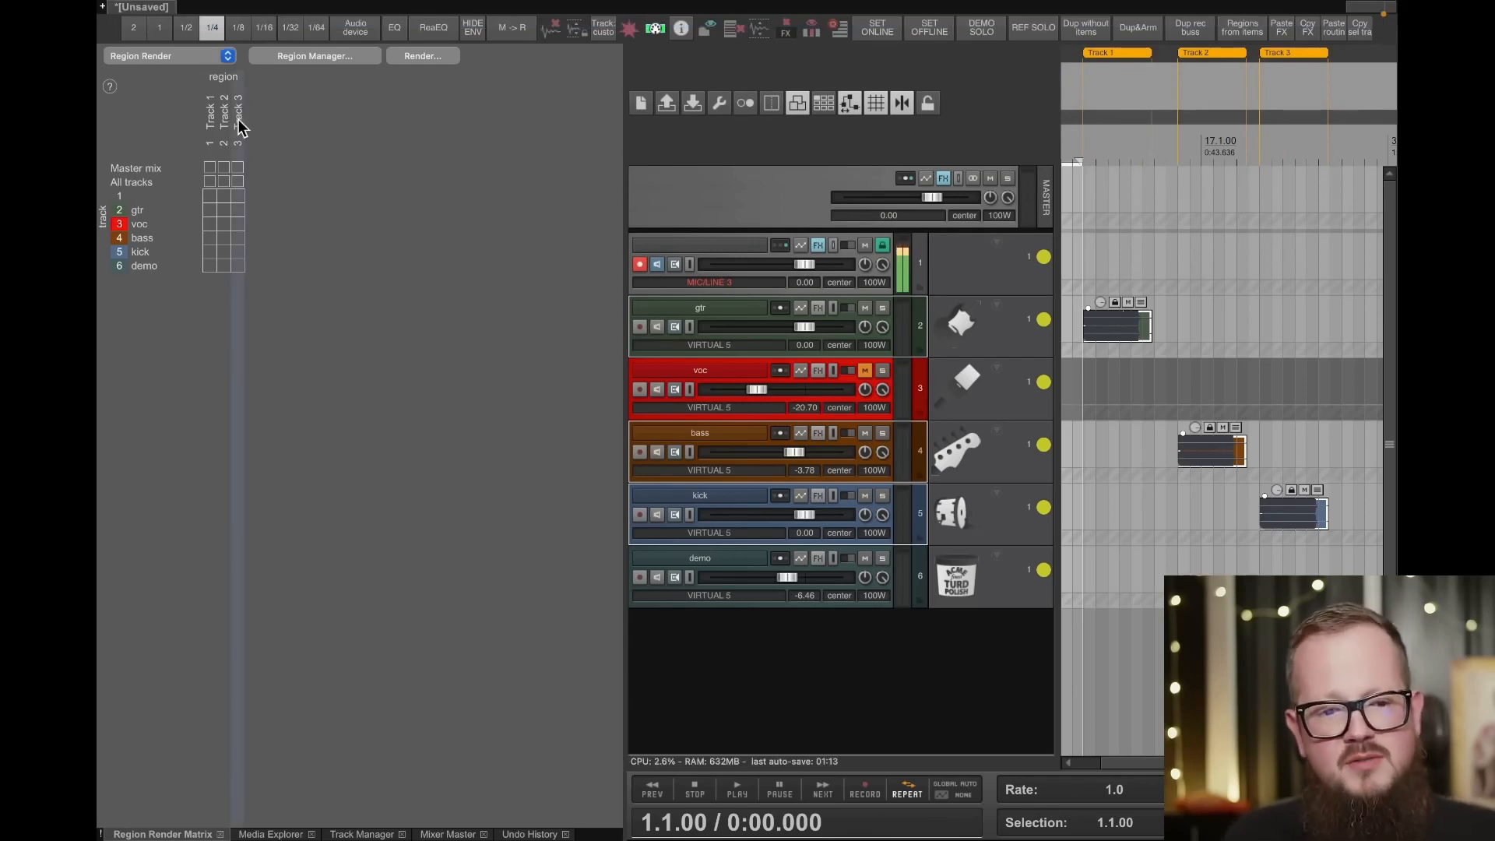
- Enable the master mix render for regions Track 1 and Track 3 in the matrix, leaving it off for Track 2
click(210, 168)
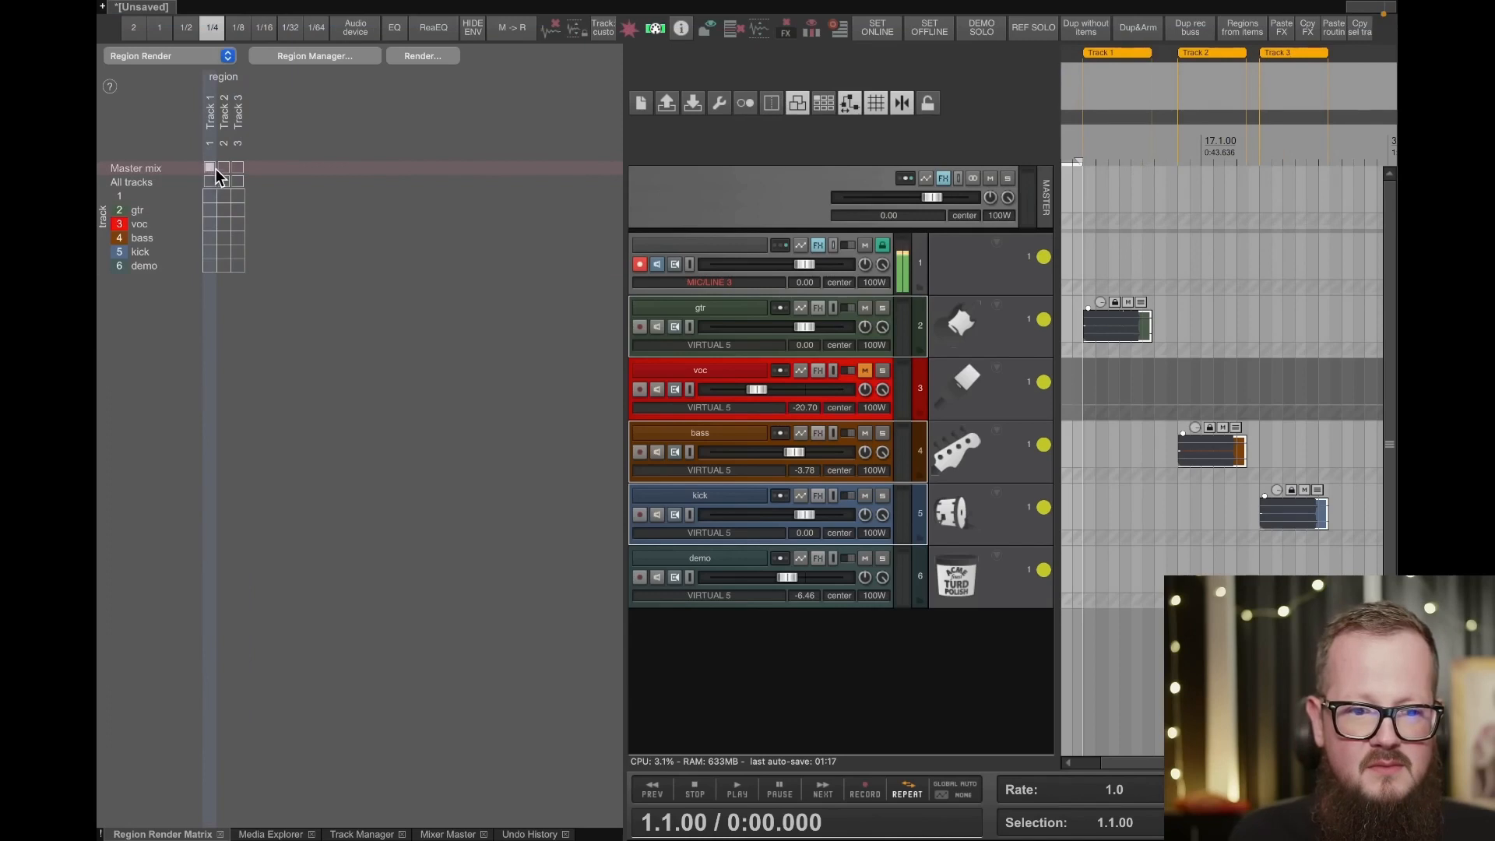
click(223, 168)
click(237, 167)
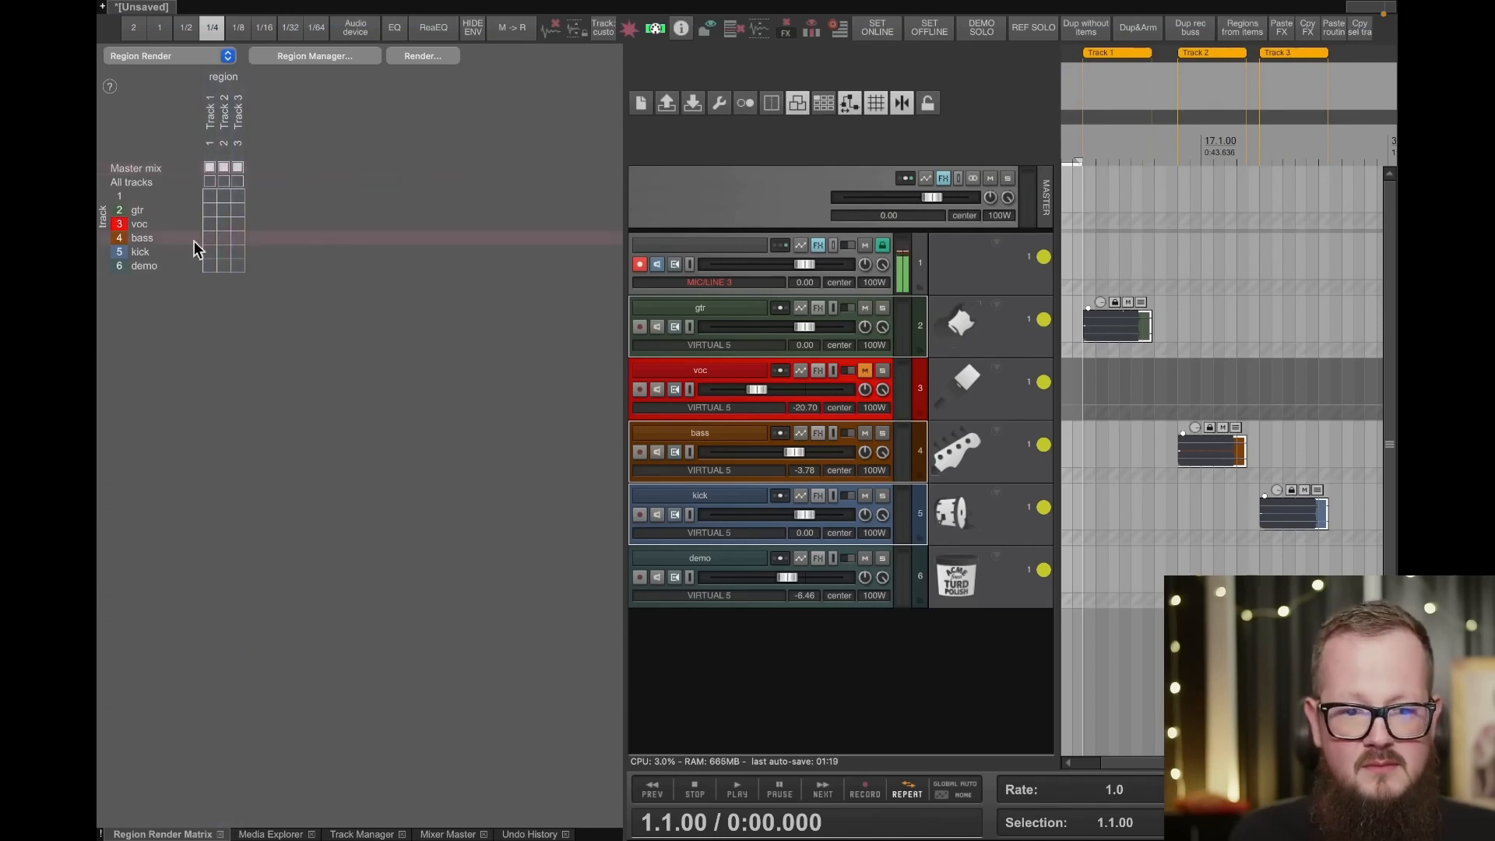
click(226, 166)
- Mark track 1, gtr, voc and bass for rendering in region Track 1 of the matrix
click(209, 196)
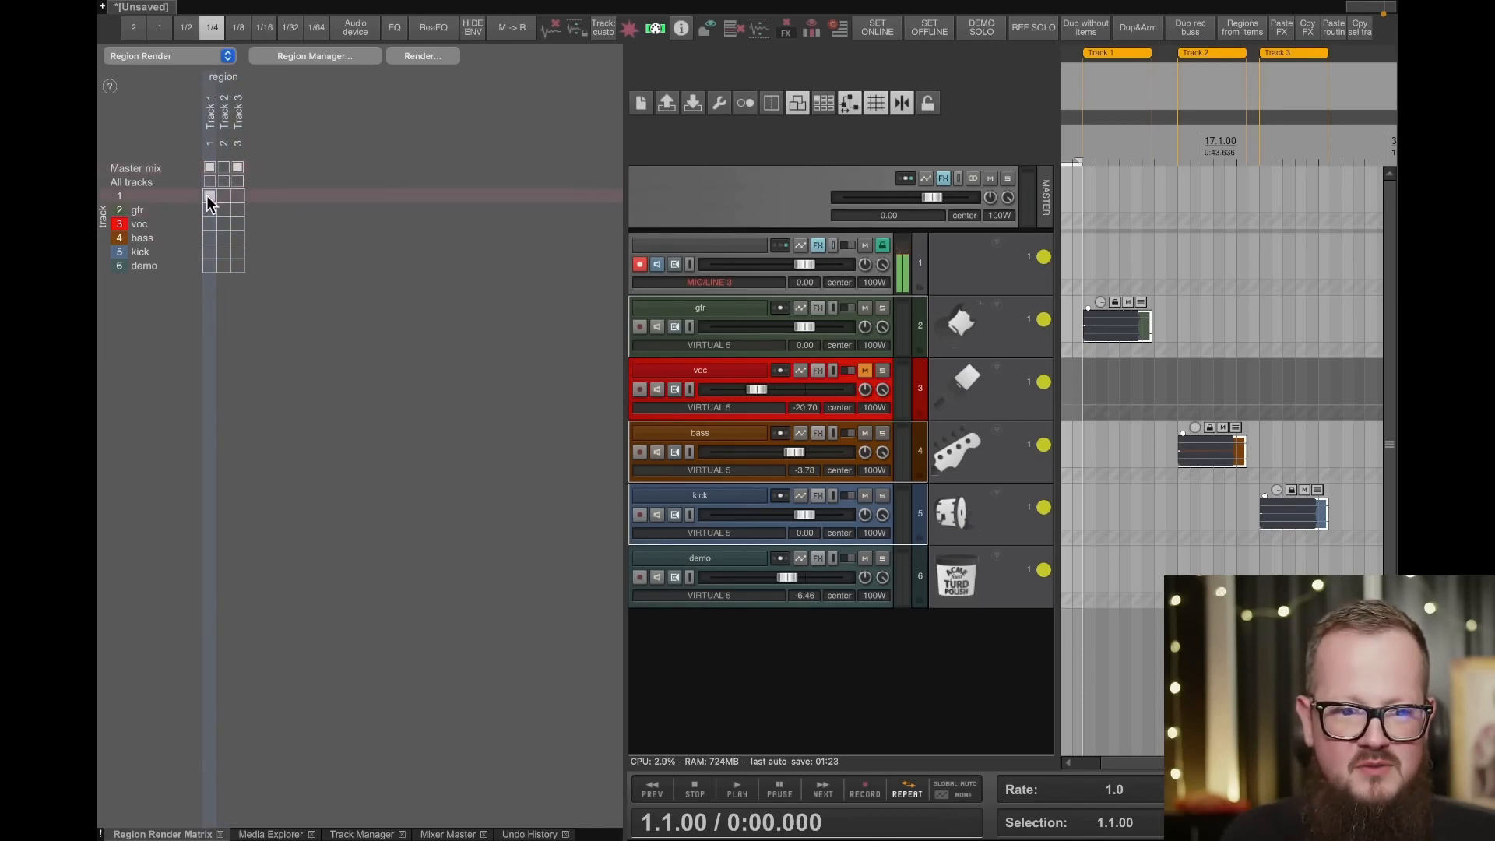
click(209, 211)
click(208, 225)
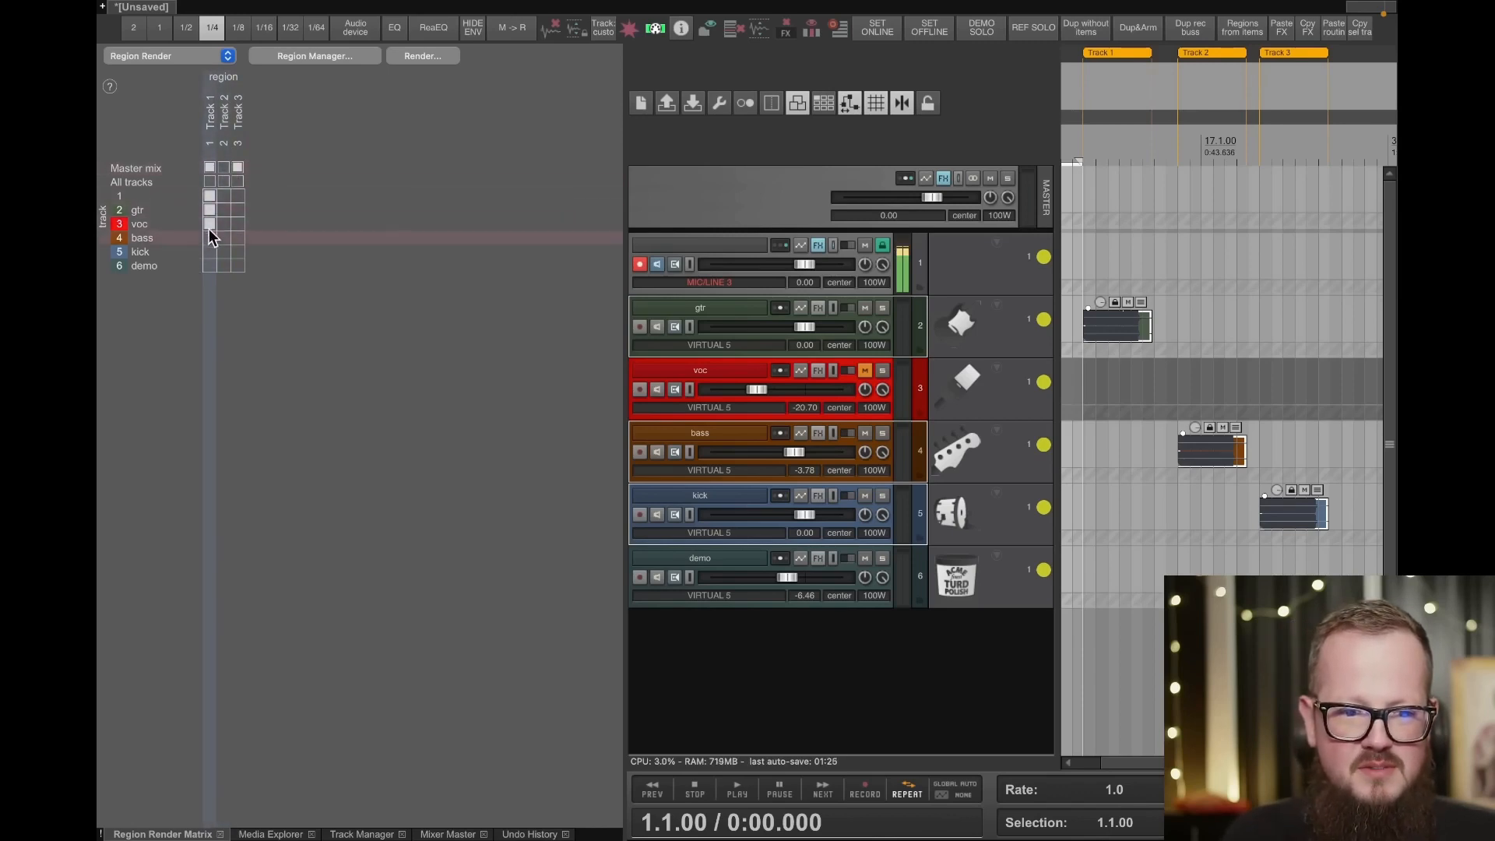
click(209, 237)
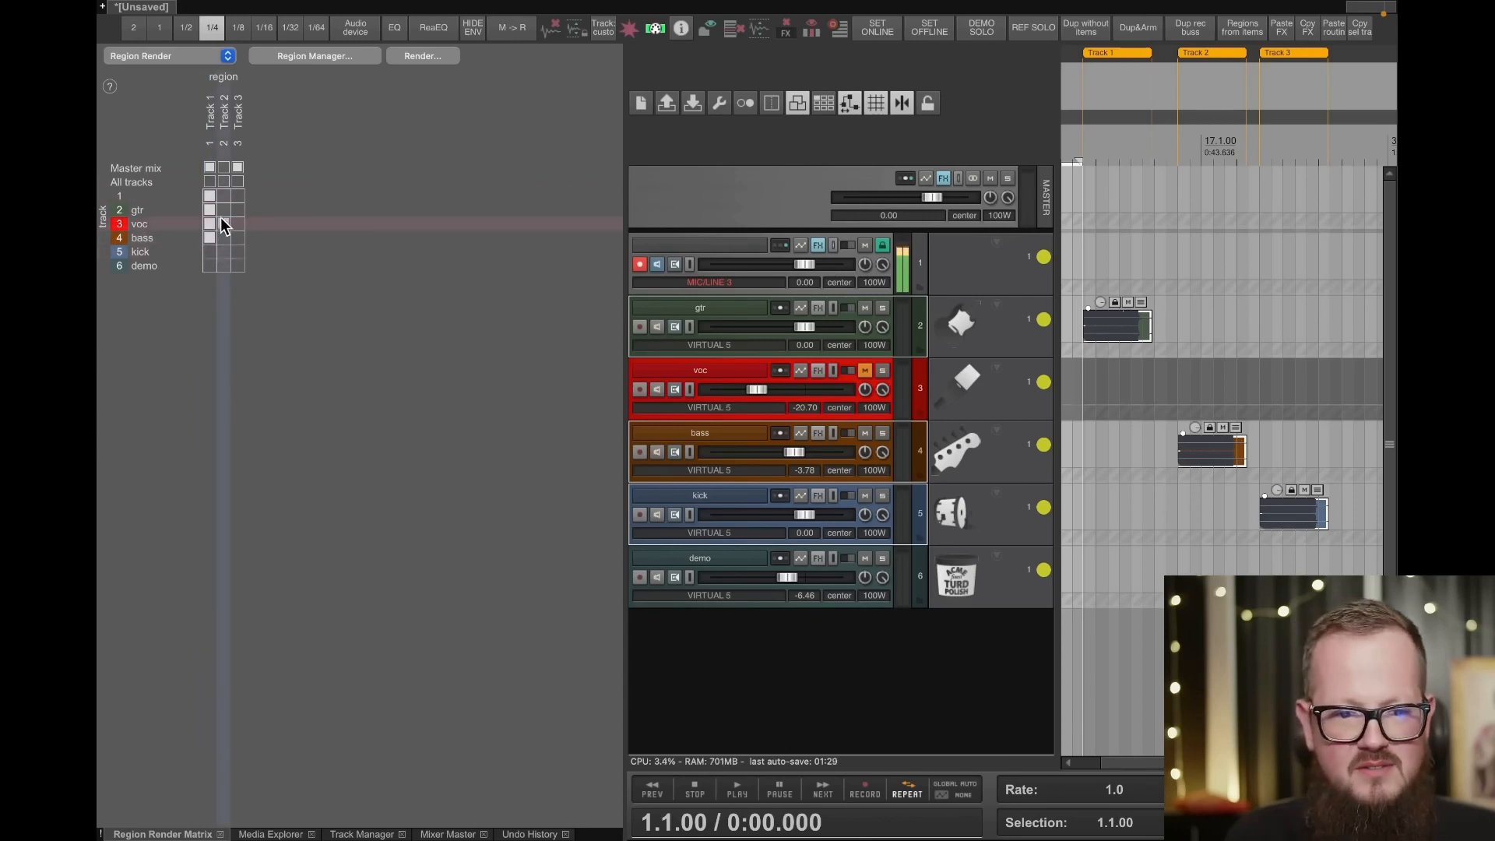
- Mark voc, bass, kick and demo for rendering in region Track 2, and all tracks in region Track 3
drag(222, 224, 218, 273)
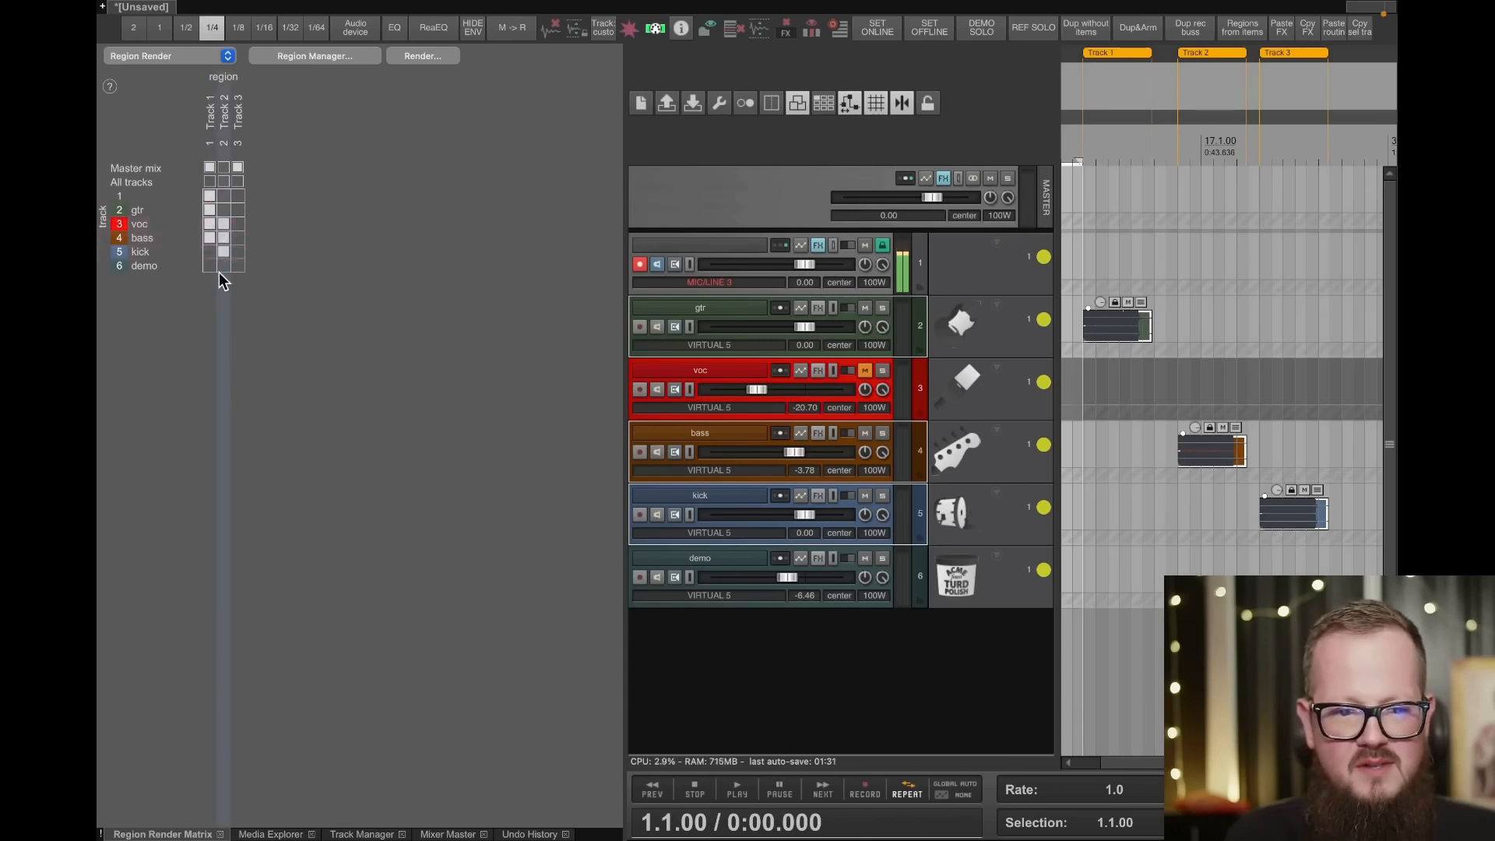
click(239, 181)
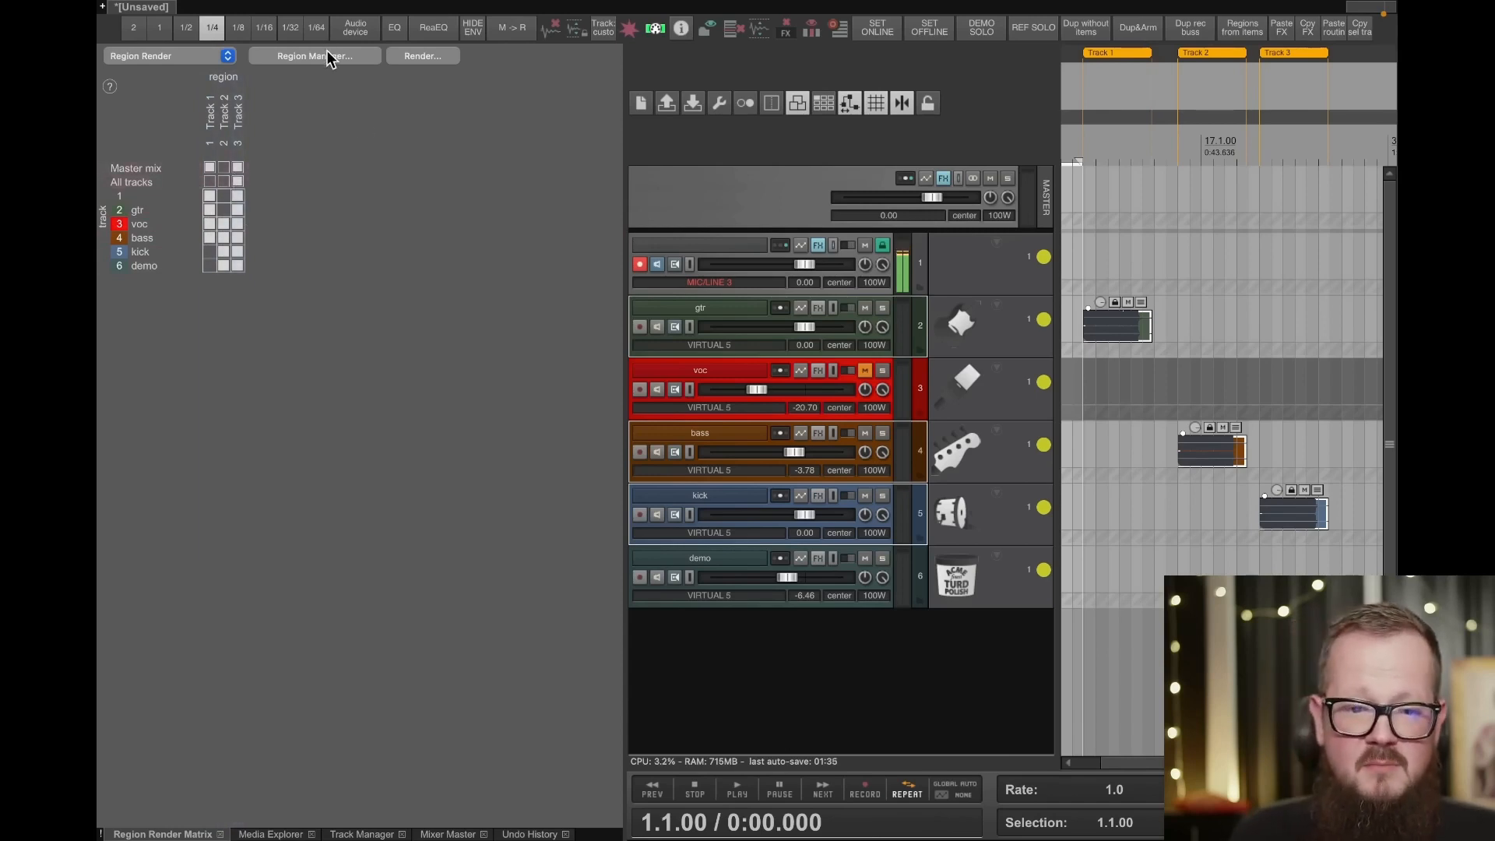
- Open the render settings from the Region Render Matrix and review the render source options
click(420, 59)
click(361, 141)
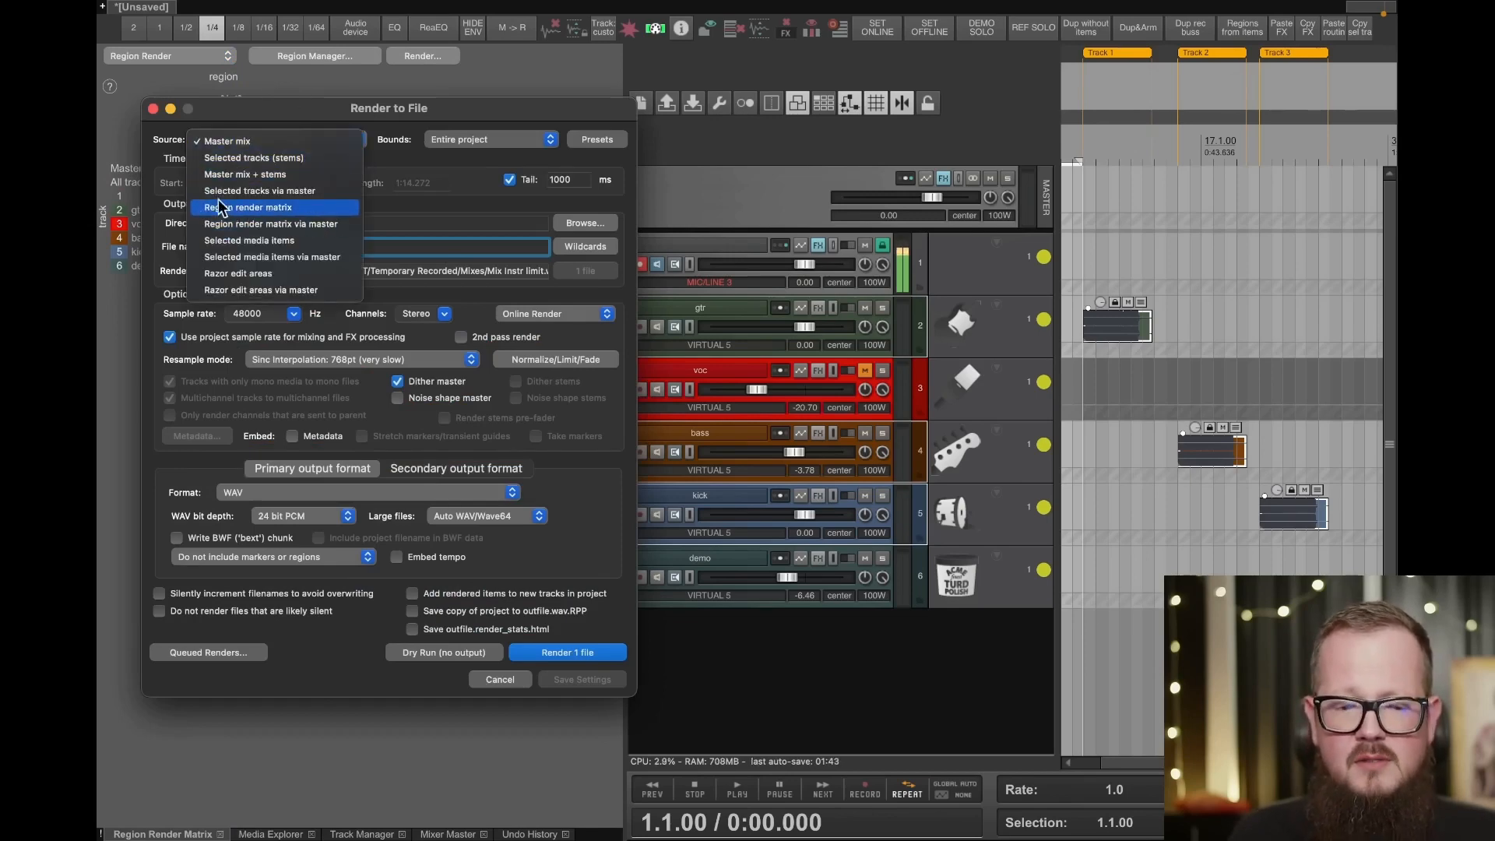
click(451, 106)
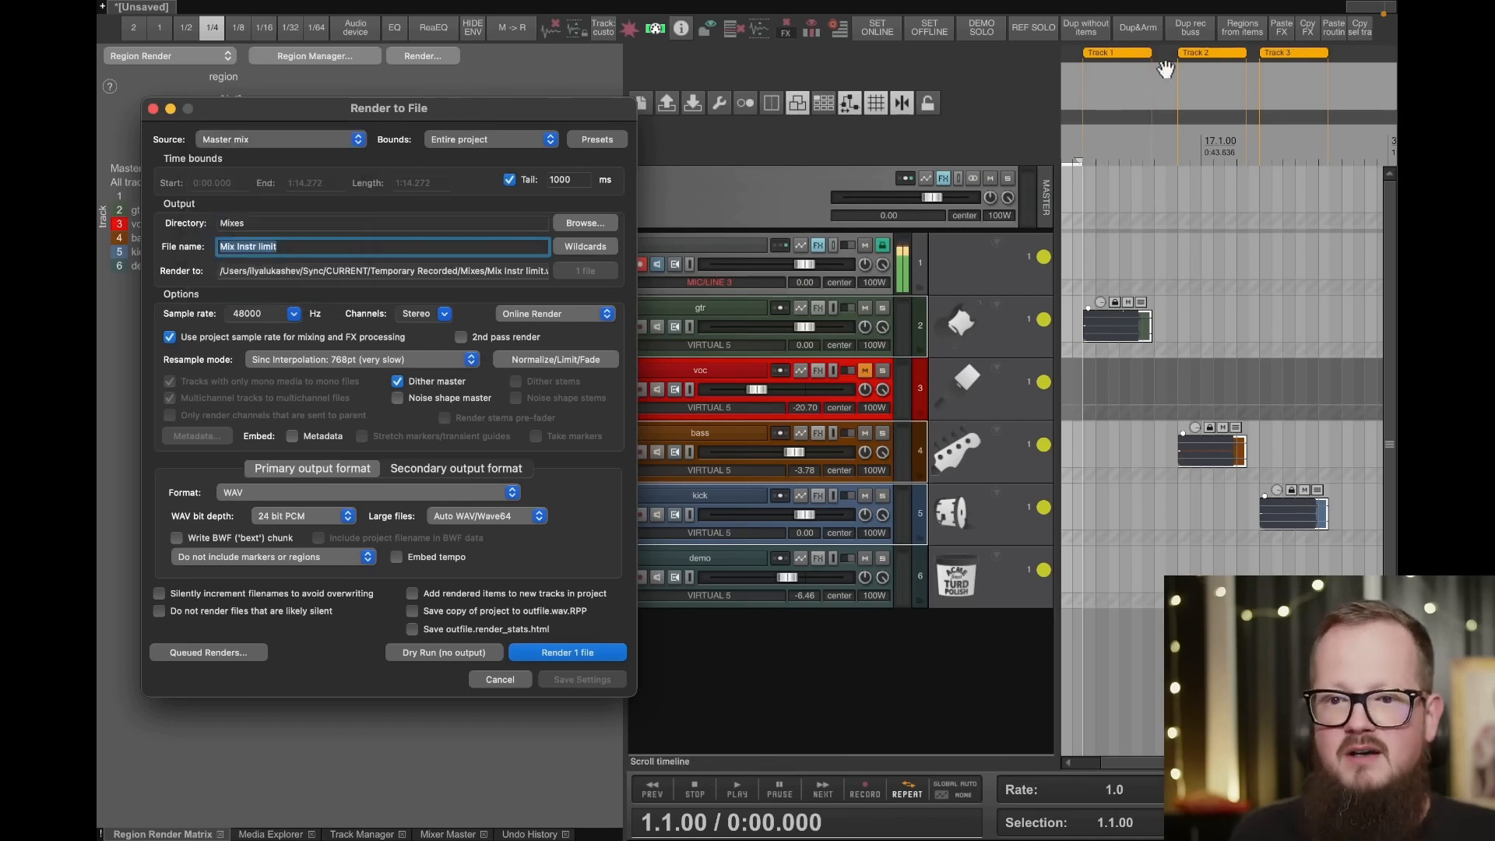
- Examine the Project Information wildcards available for the render file name
click(302, 249)
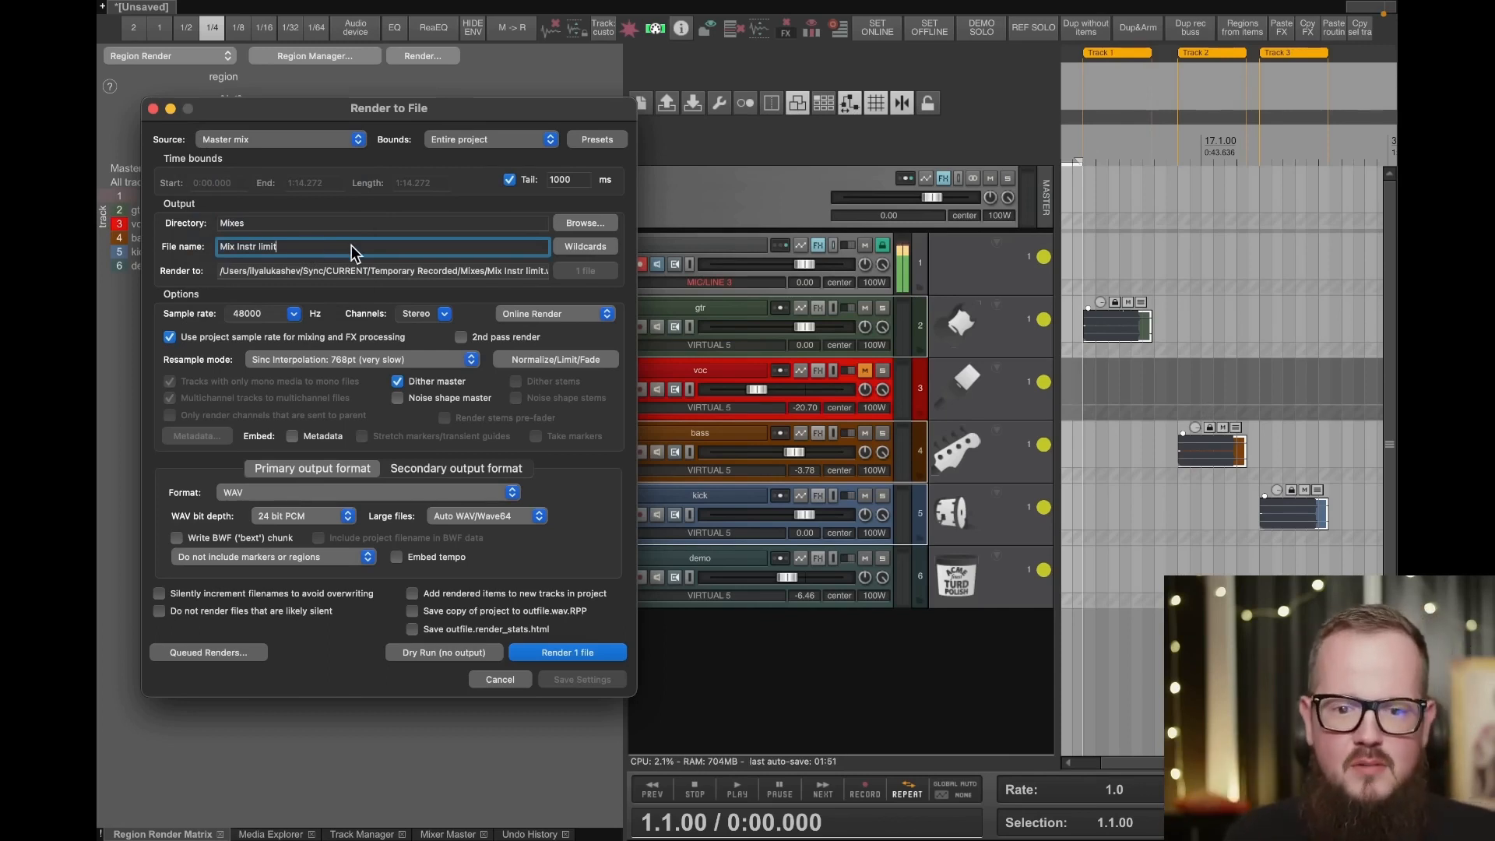
click(578, 248)
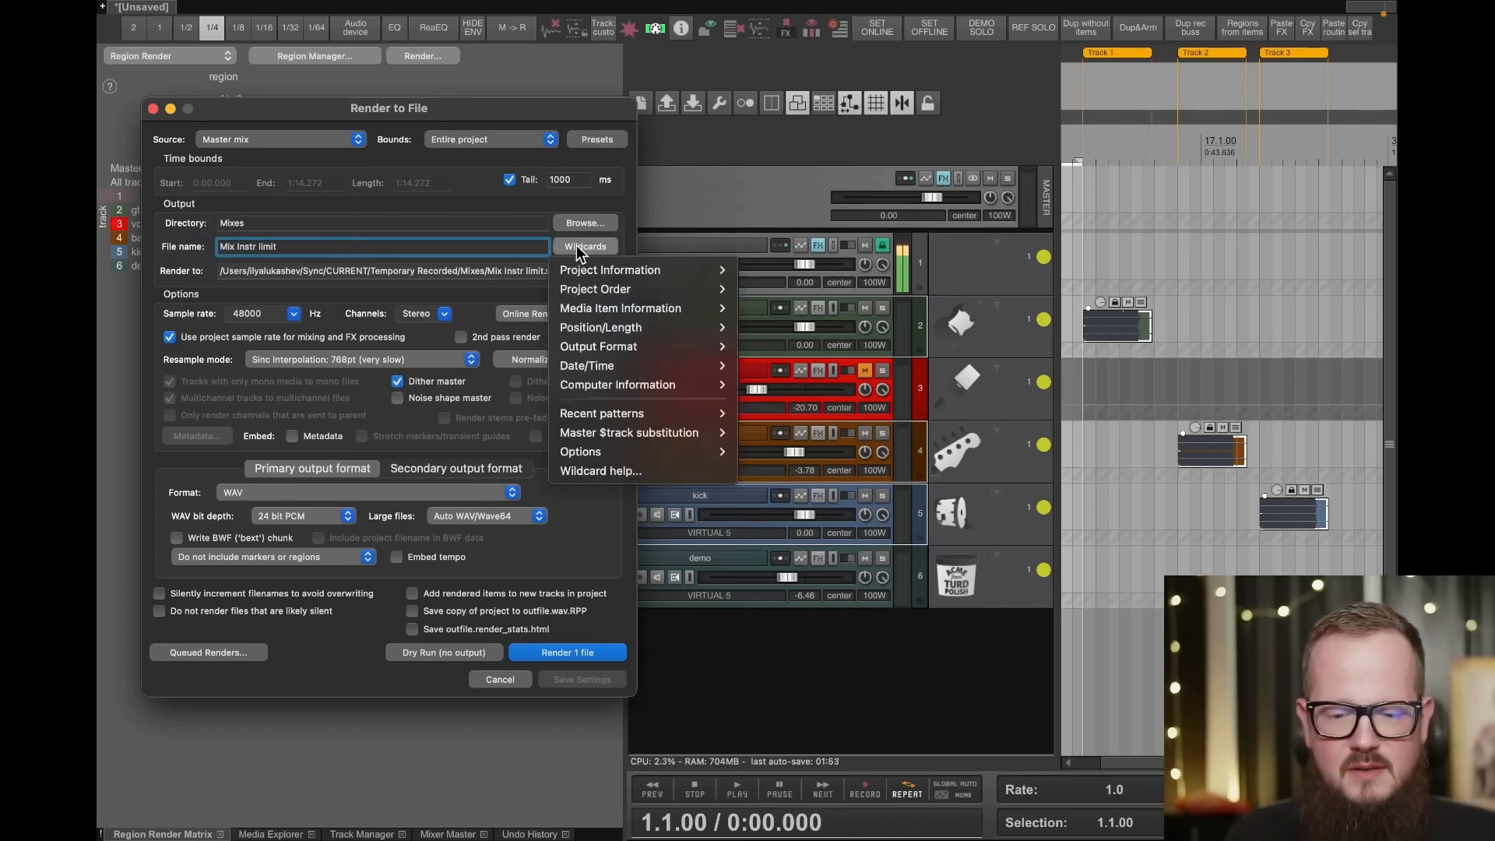
mouse_move(600, 271)
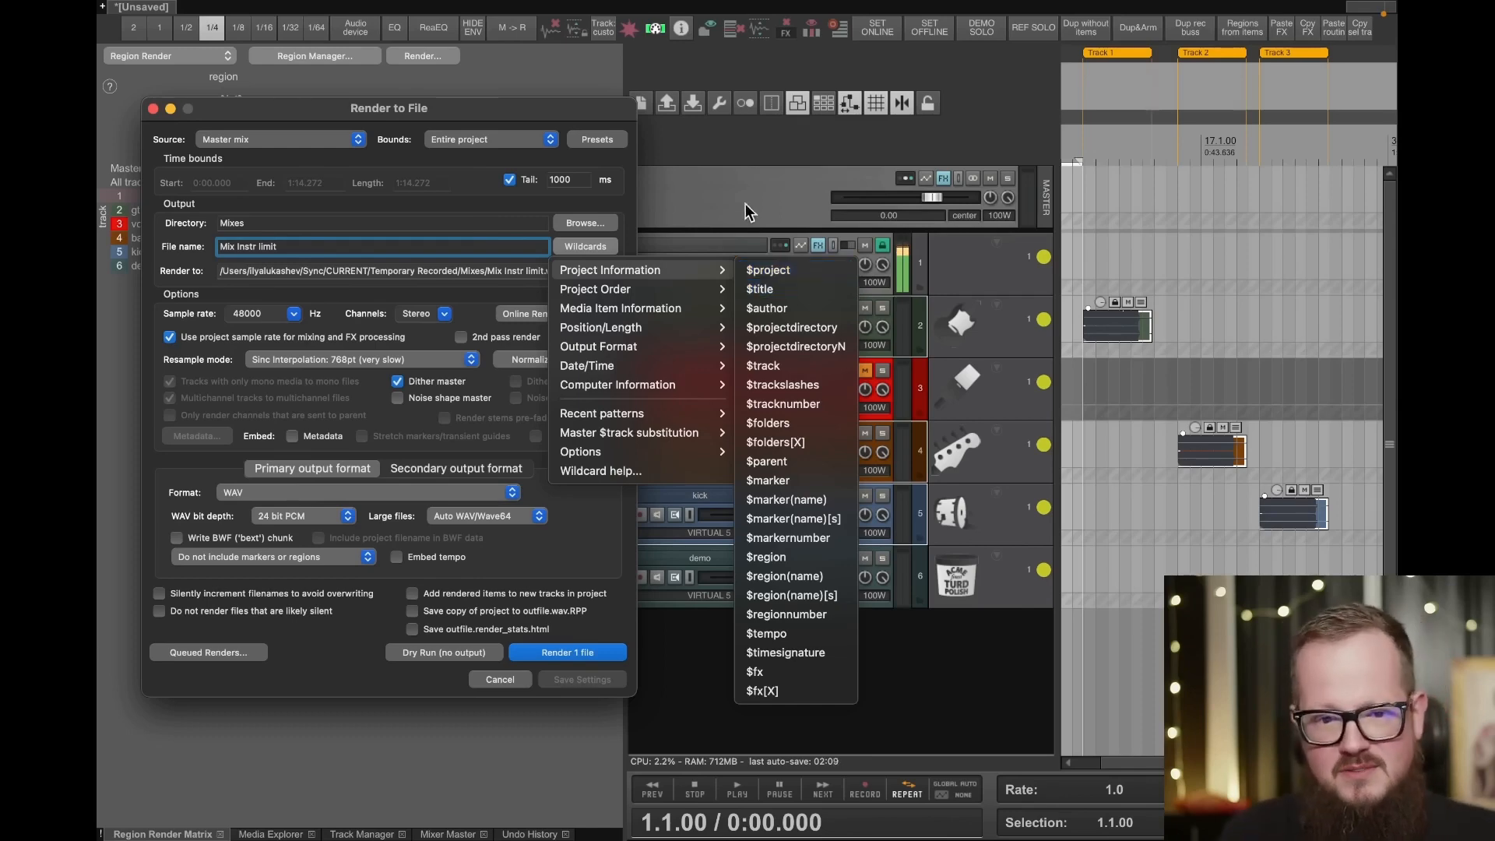
- Clear the render file name and take another look at the wildcard categories
click(368, 248)
drag(368, 249, 216, 231)
key(BackSpace)
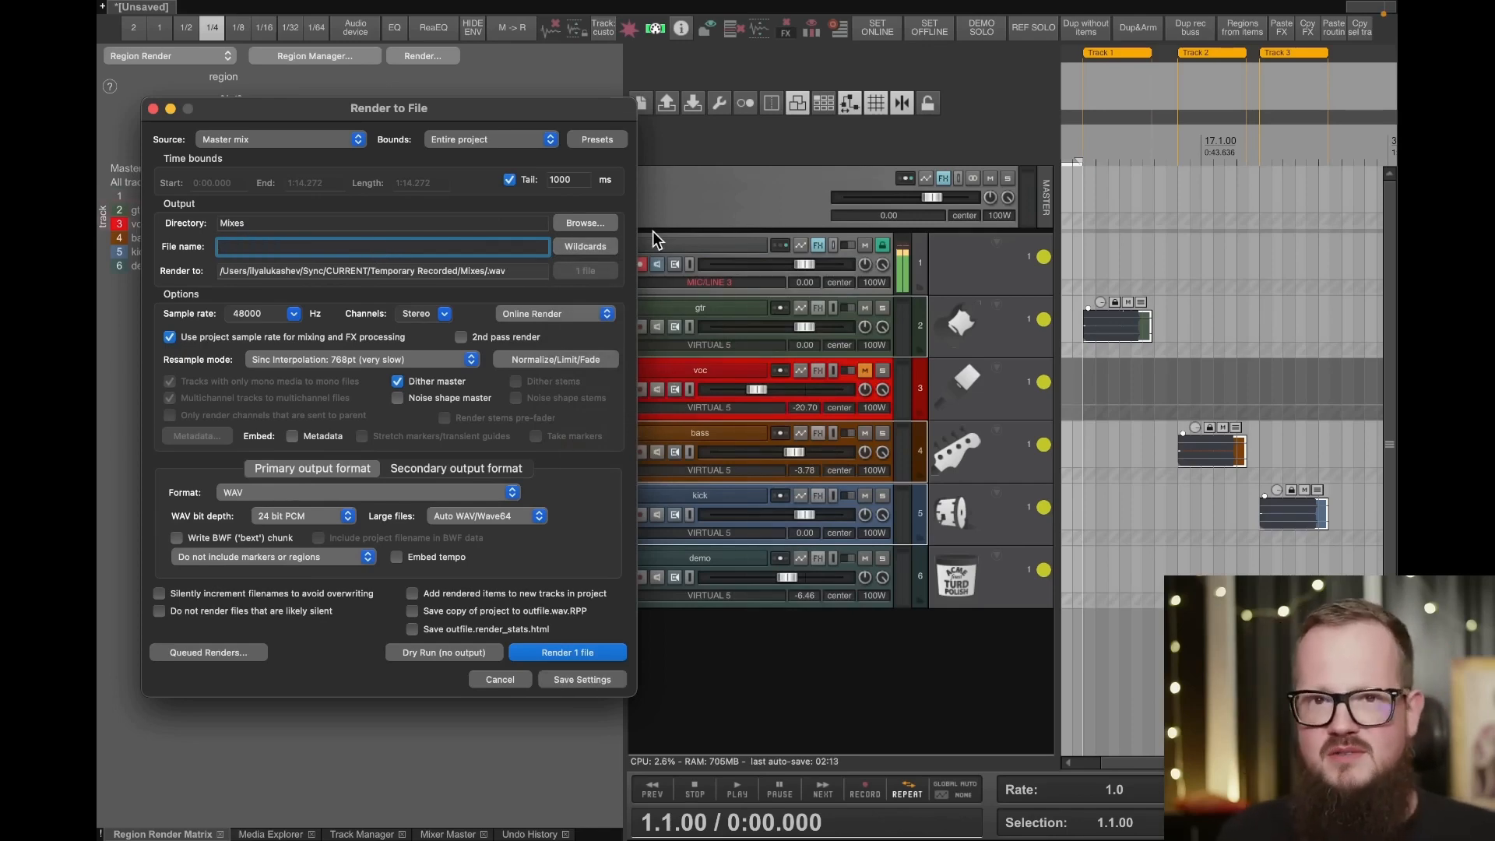
click(587, 245)
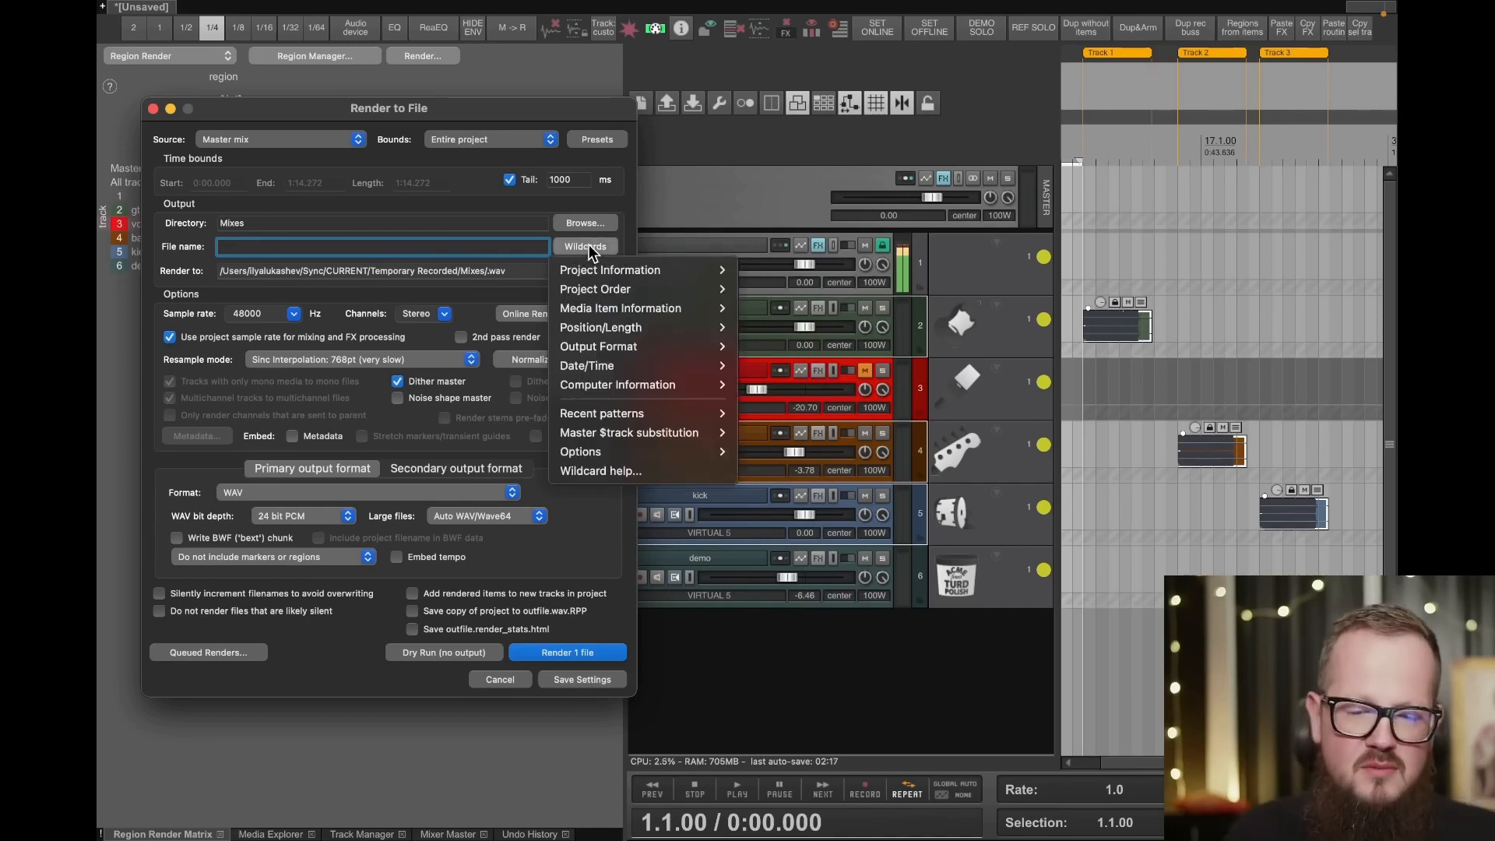
click(328, 138)
- Set the render source to Selected tracks (stems) and select the tracks from gtr through demo
click(315, 136)
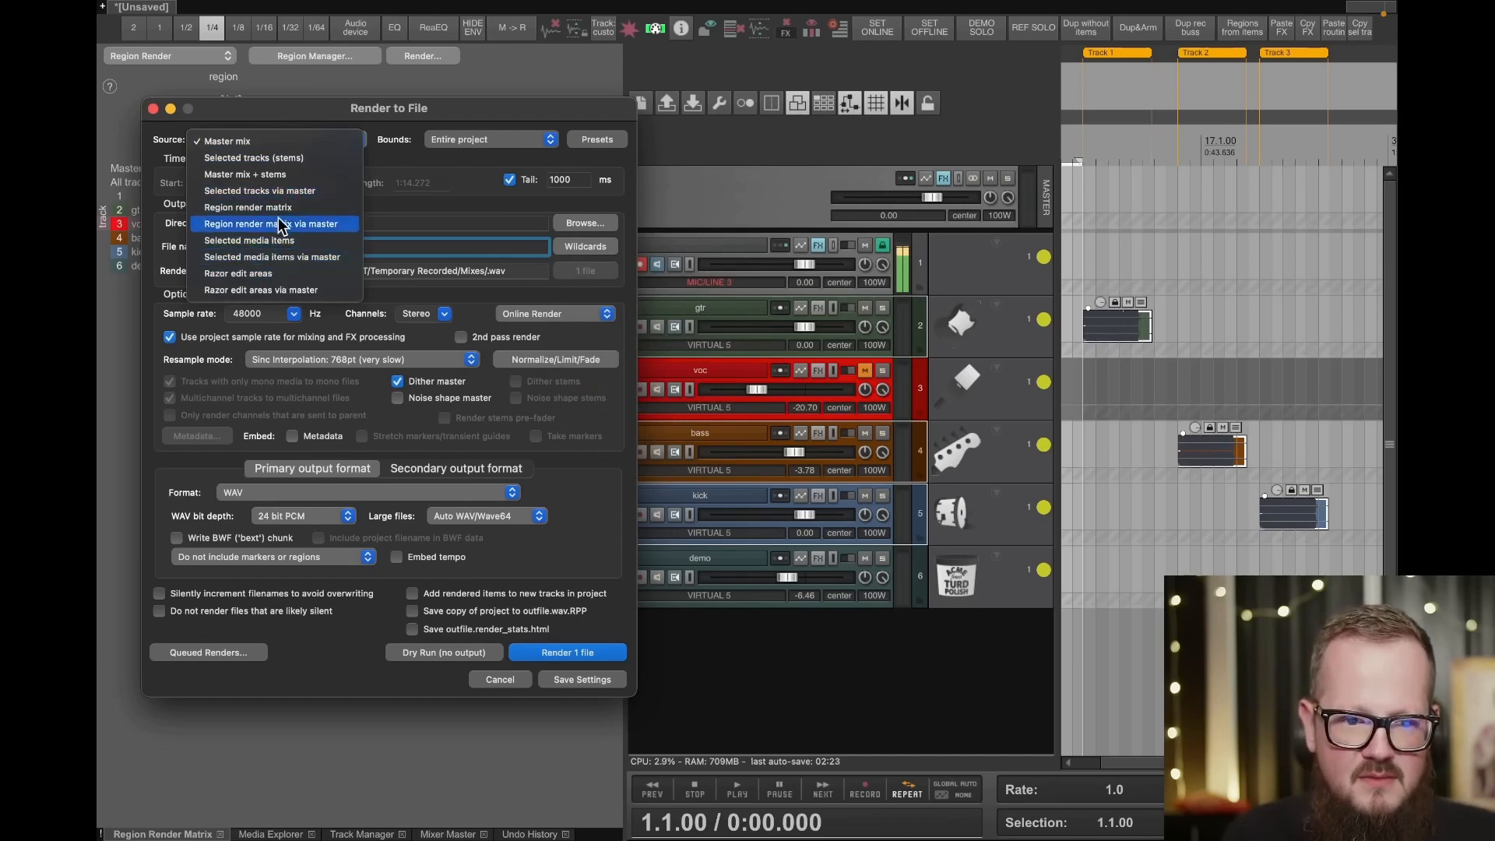
click(310, 157)
click(741, 303)
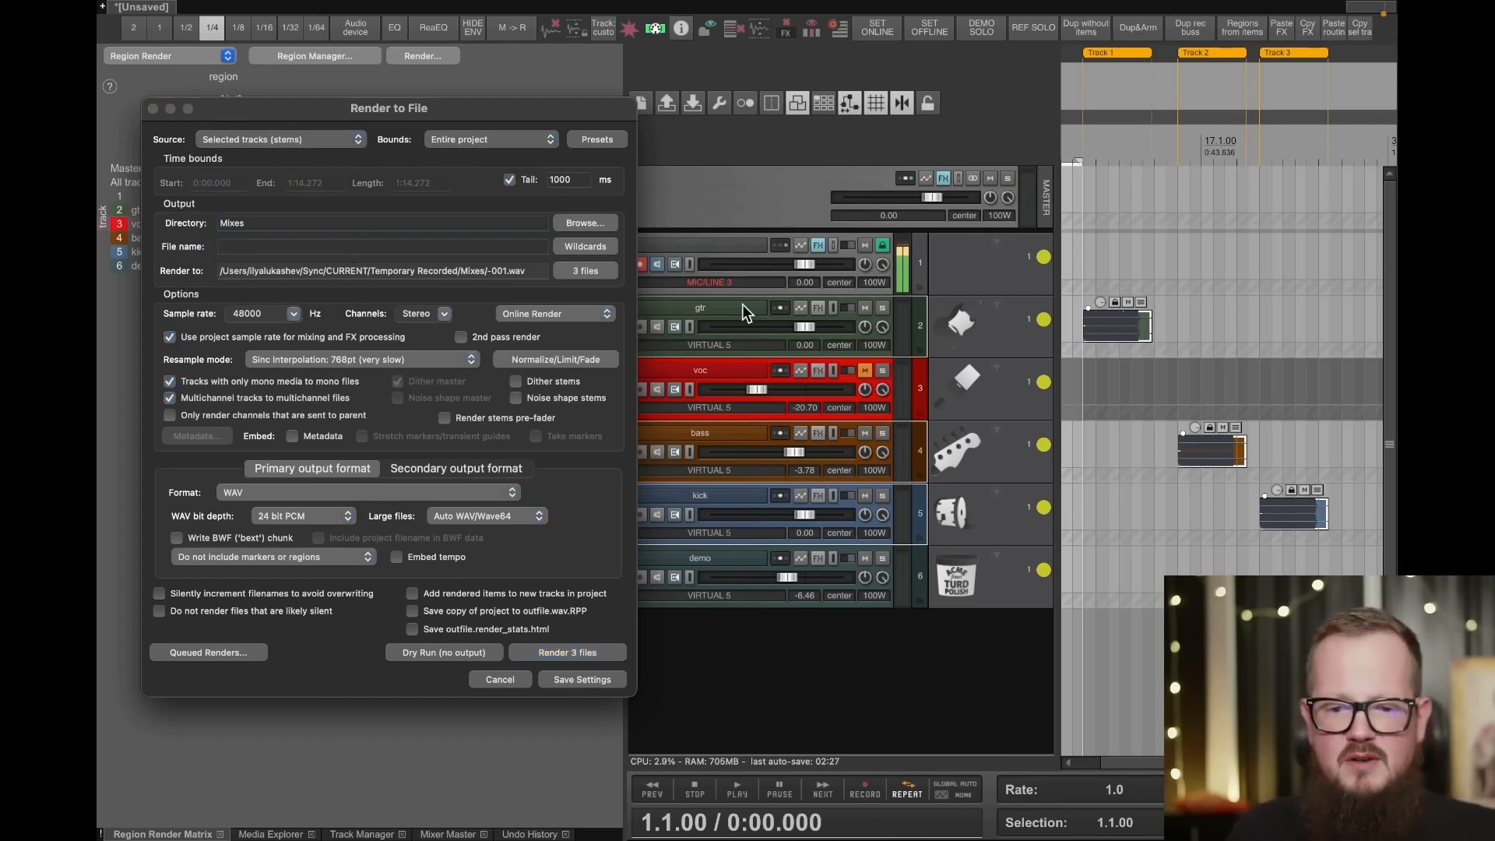
shift+click(707, 560)
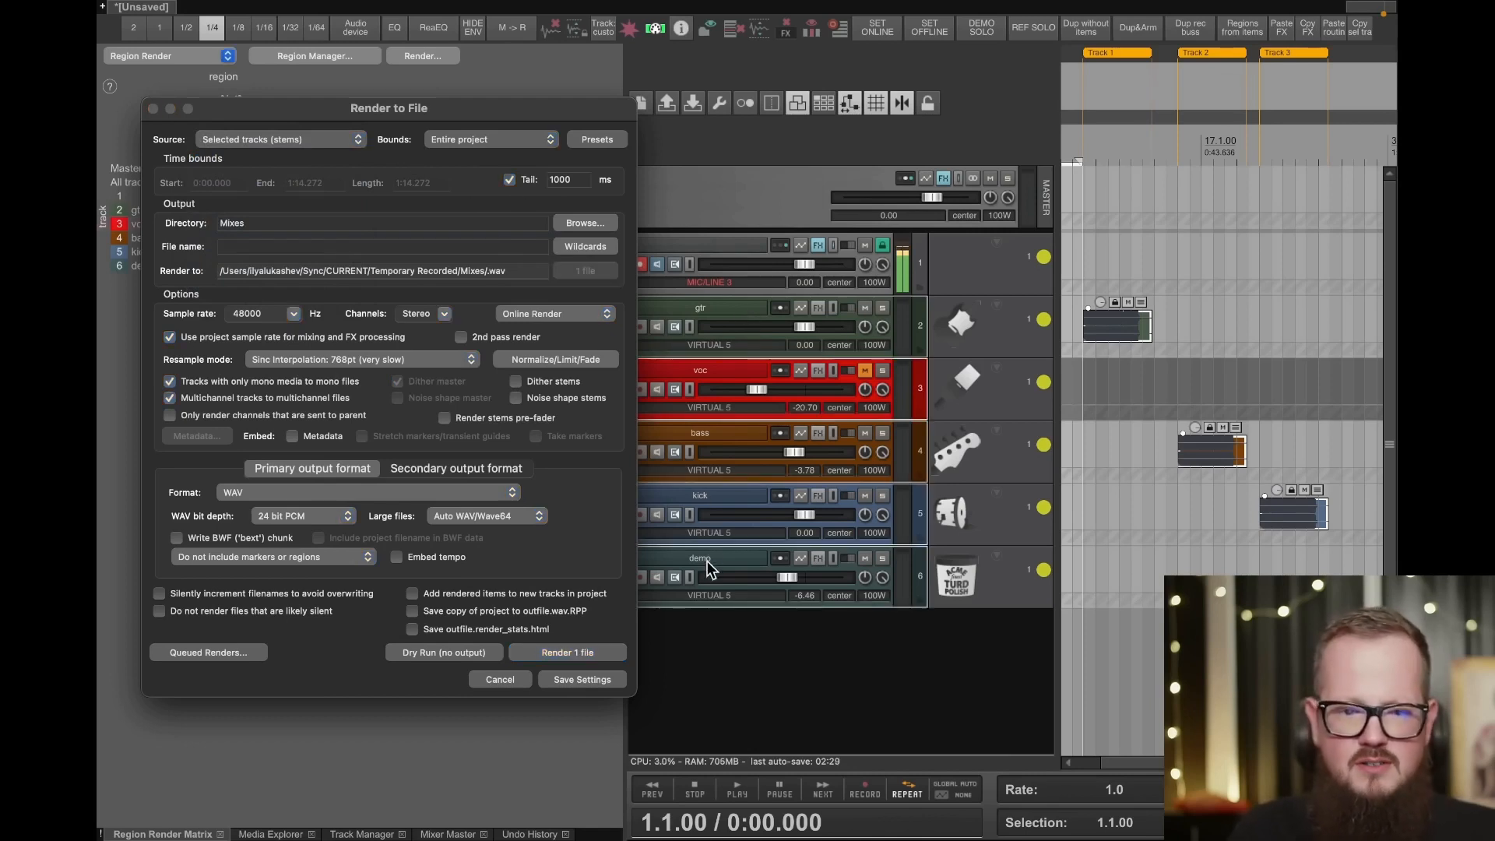
- Build the render file name from the $tracknumber and $project wildcards, separated by a space
click(586, 246)
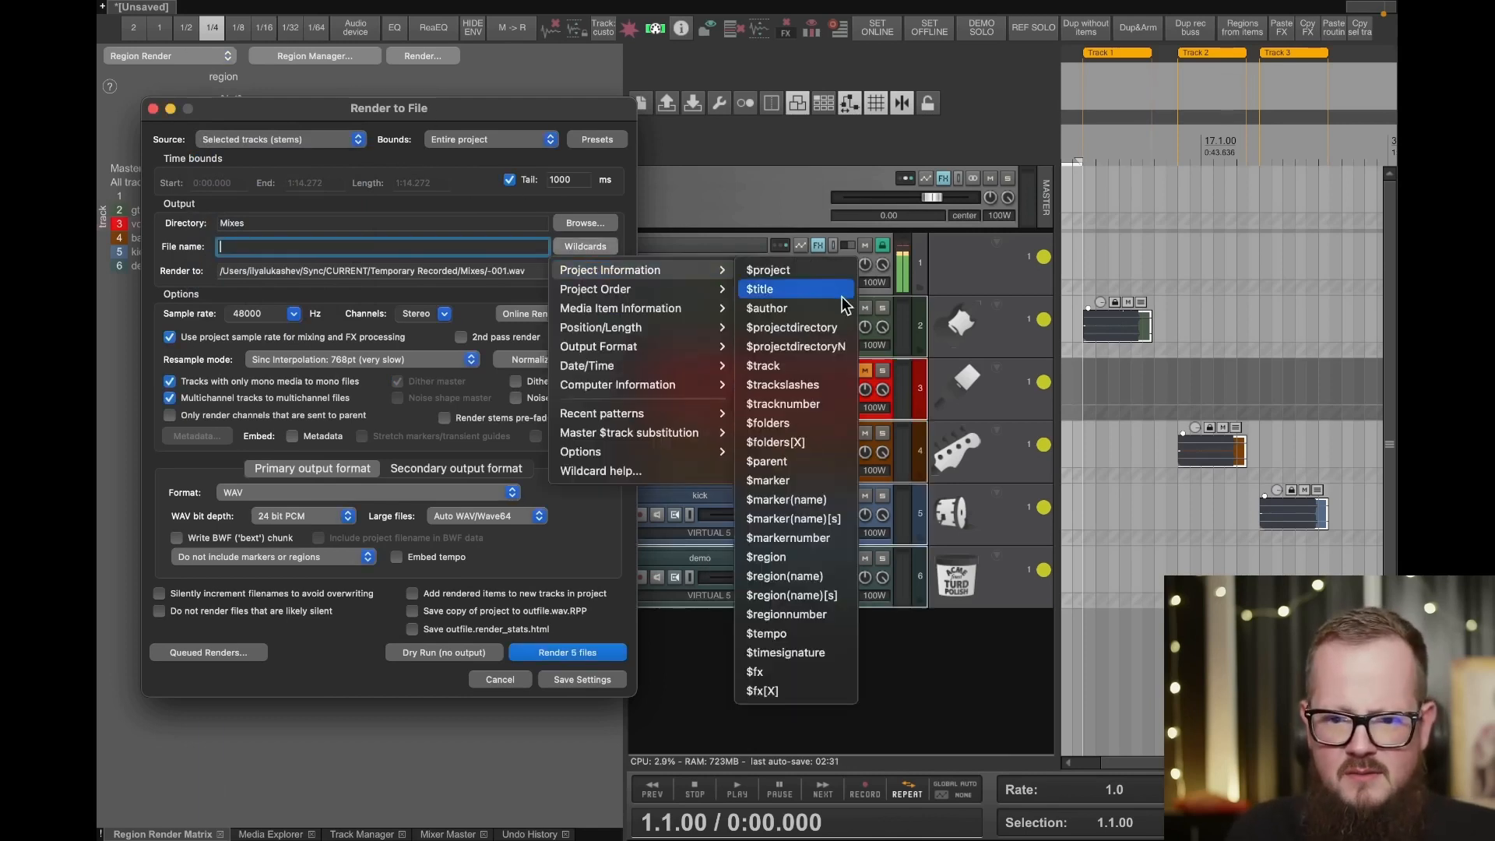
click(817, 405)
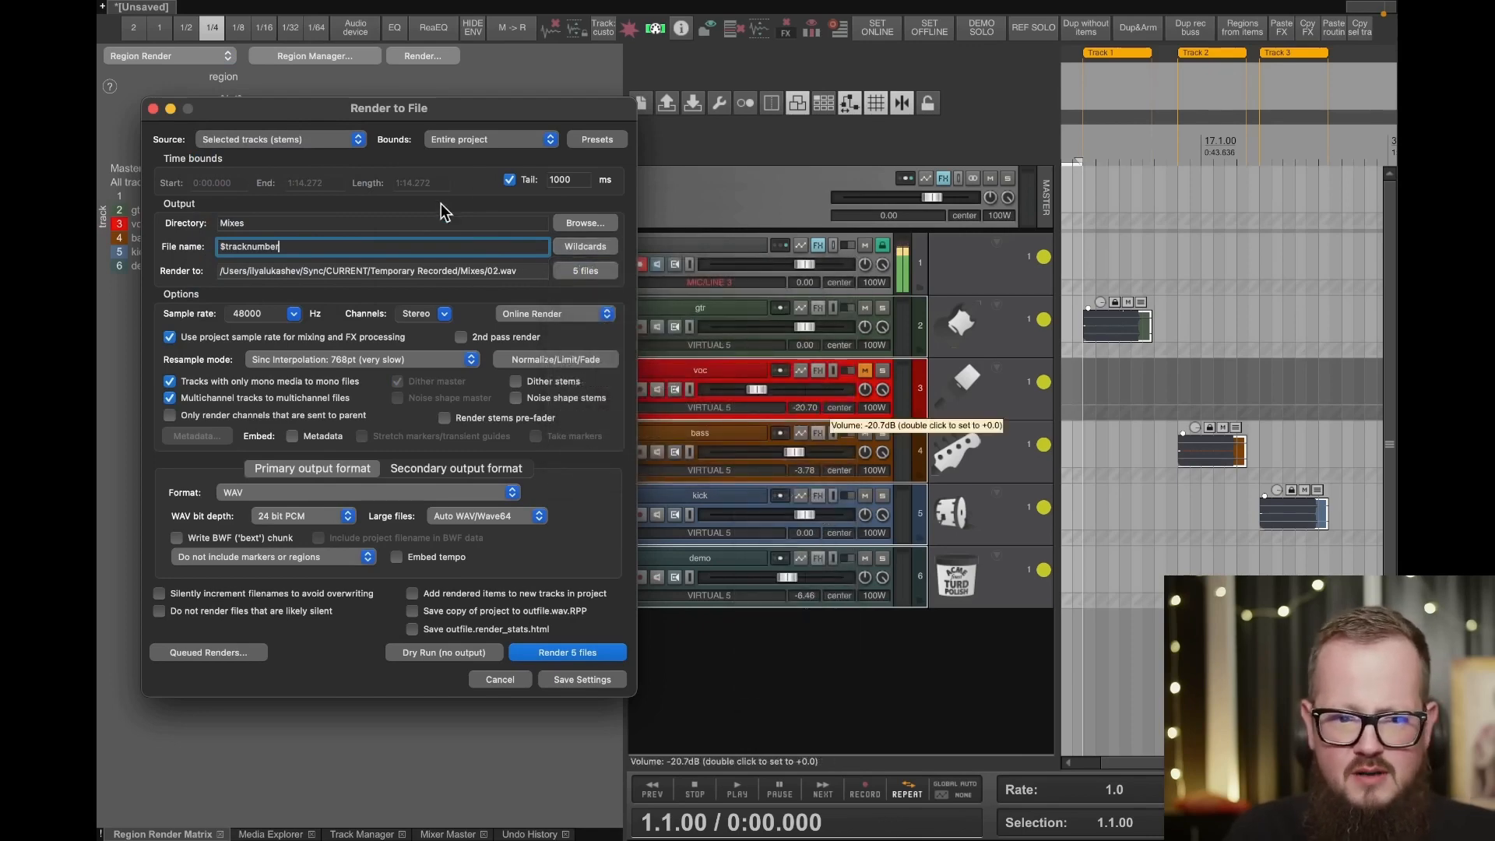
click(588, 248)
mouse_move(623, 269)
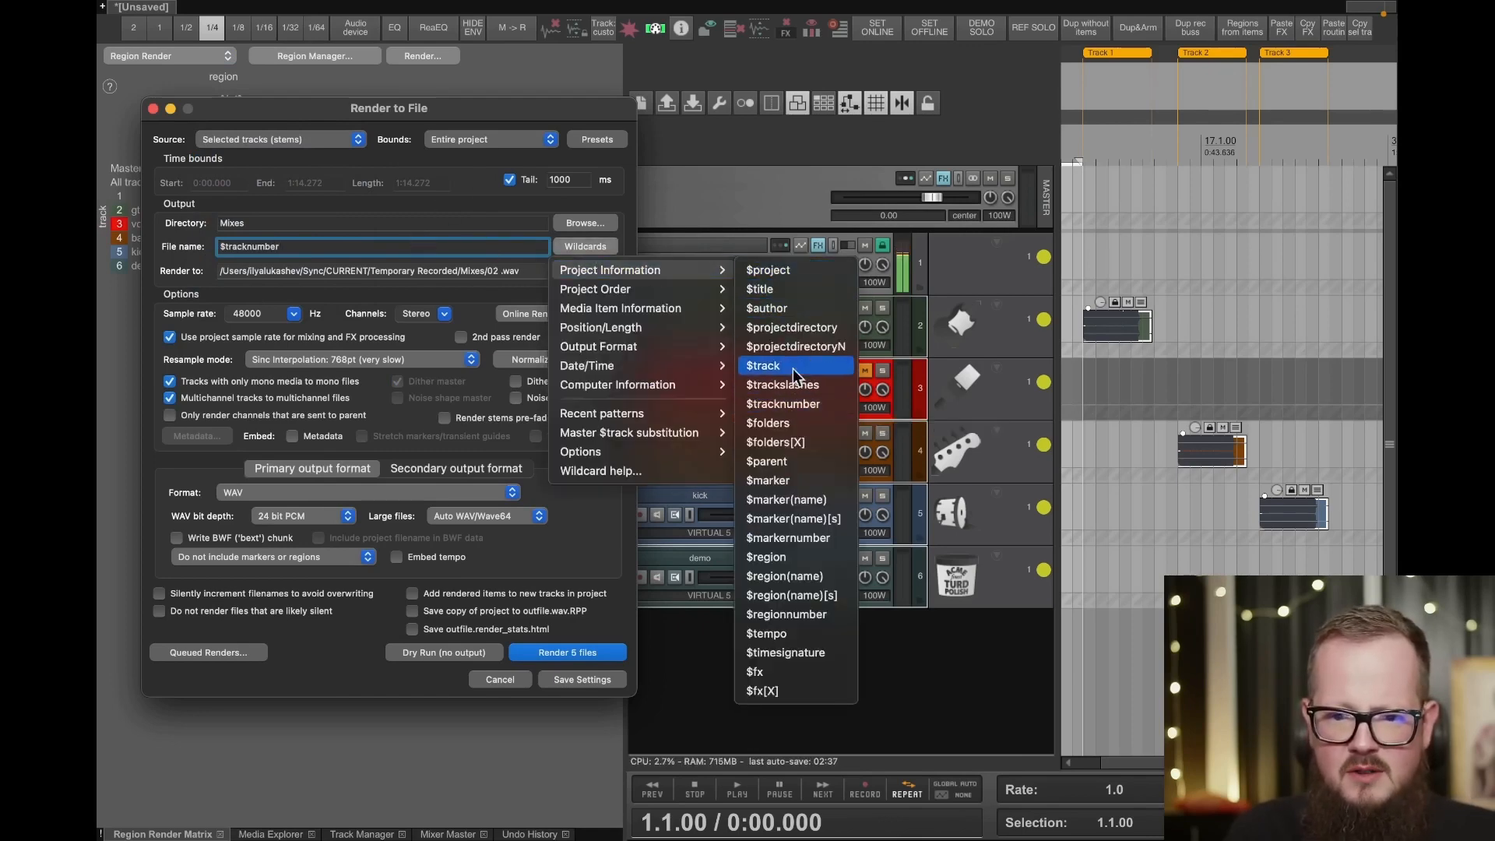
click(801, 271)
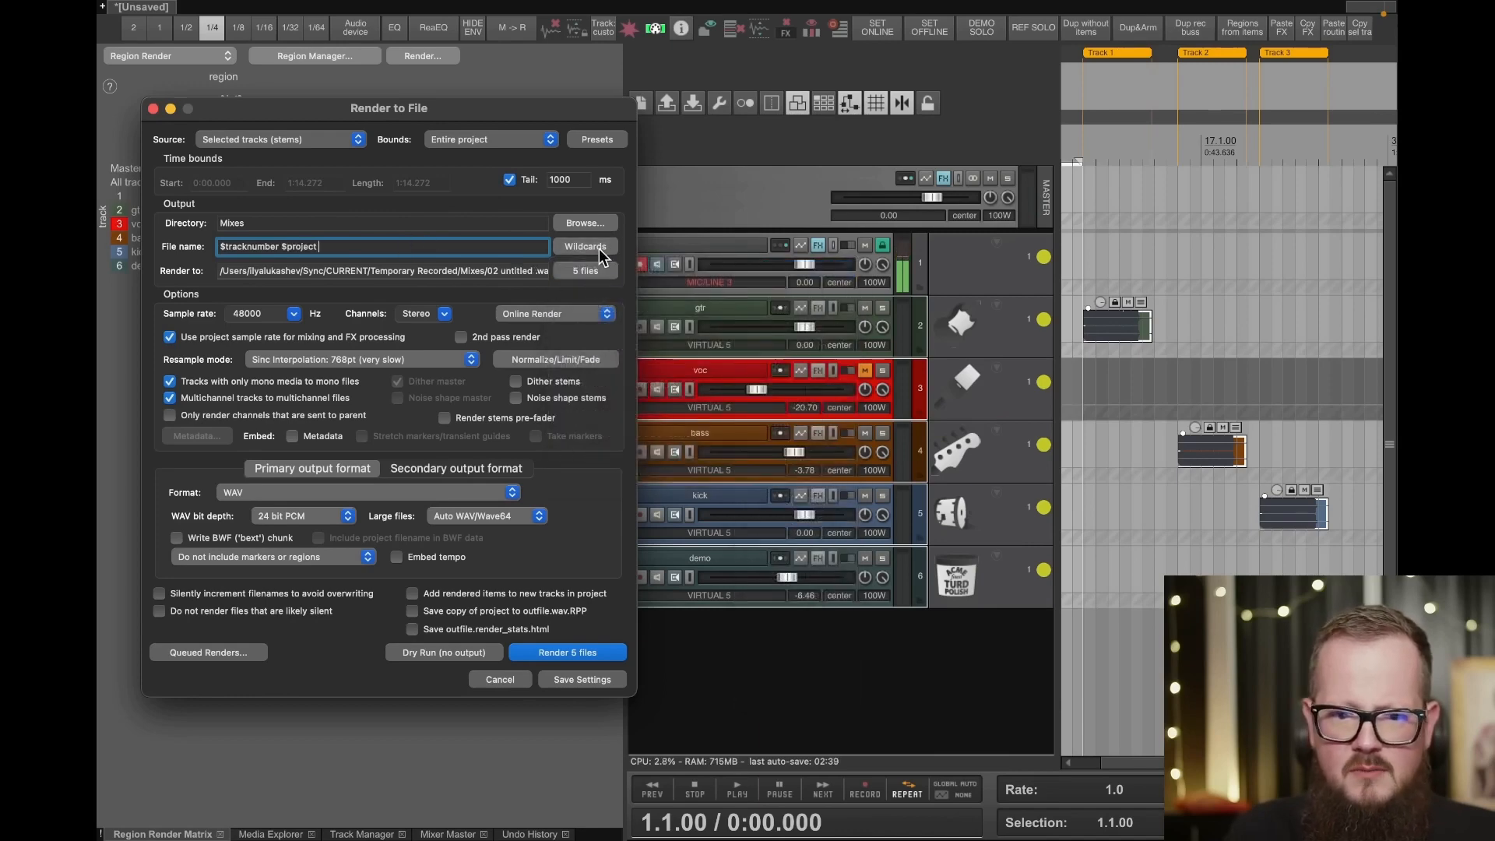
- Append the $track wildcard to the render file name after $project, completing the pattern "$tracknumber $project $track"
click(598, 248)
mouse_move(623, 269)
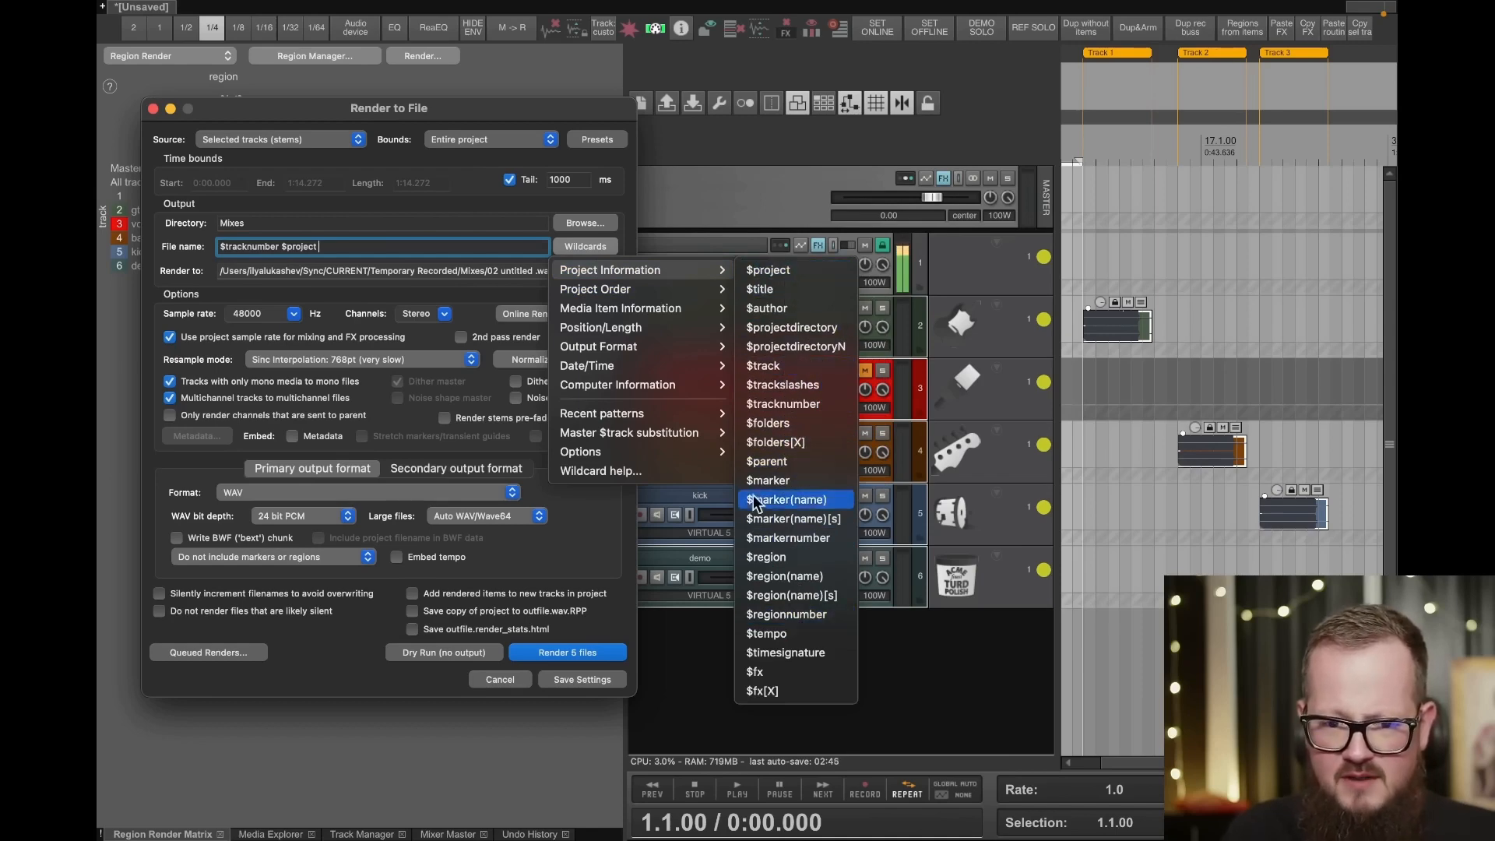
mouse_move(649, 347)
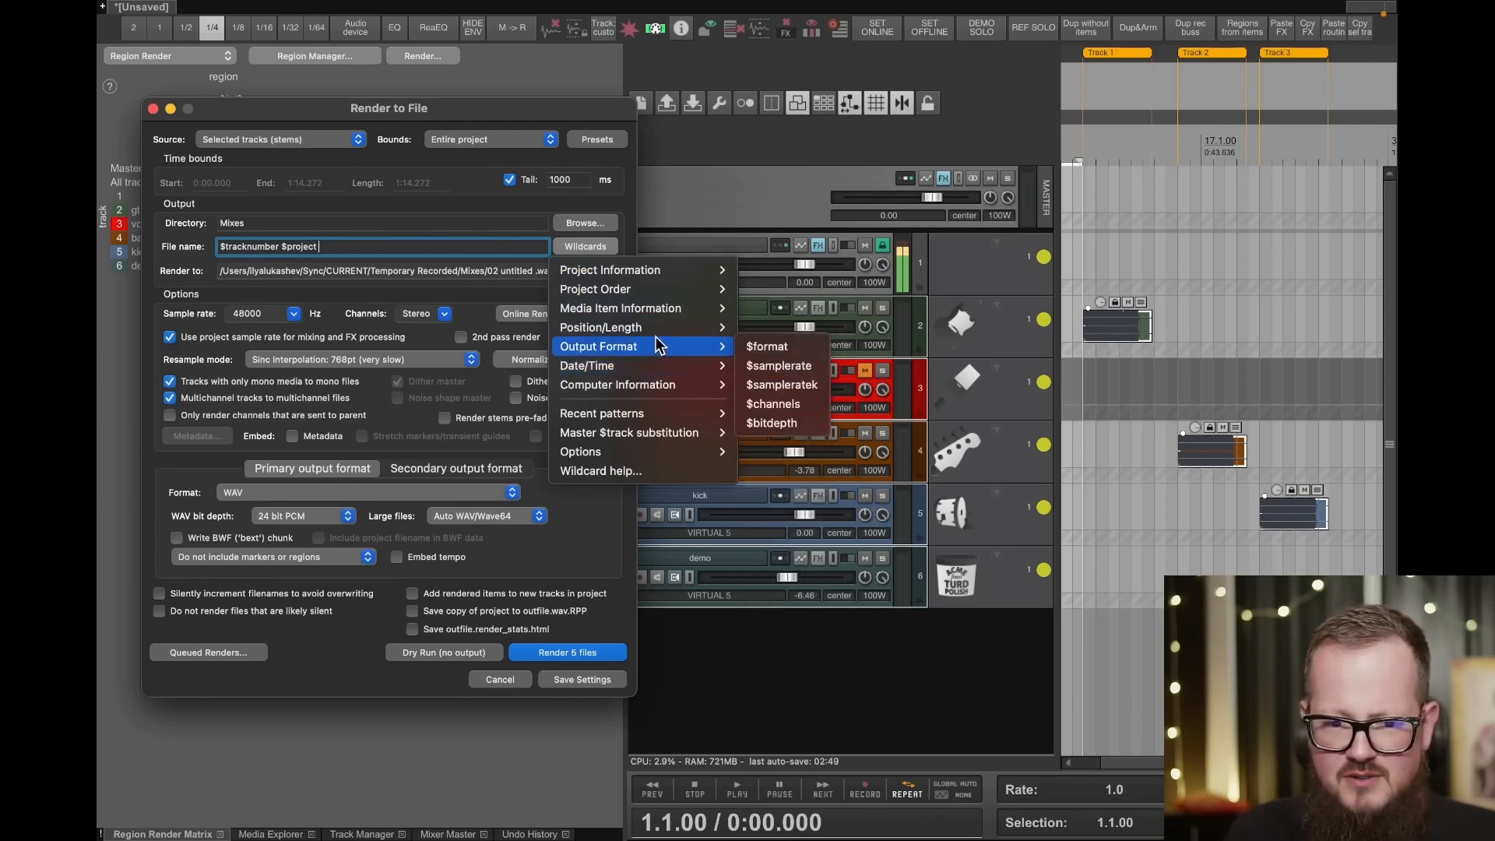
mouse_move(651, 308)
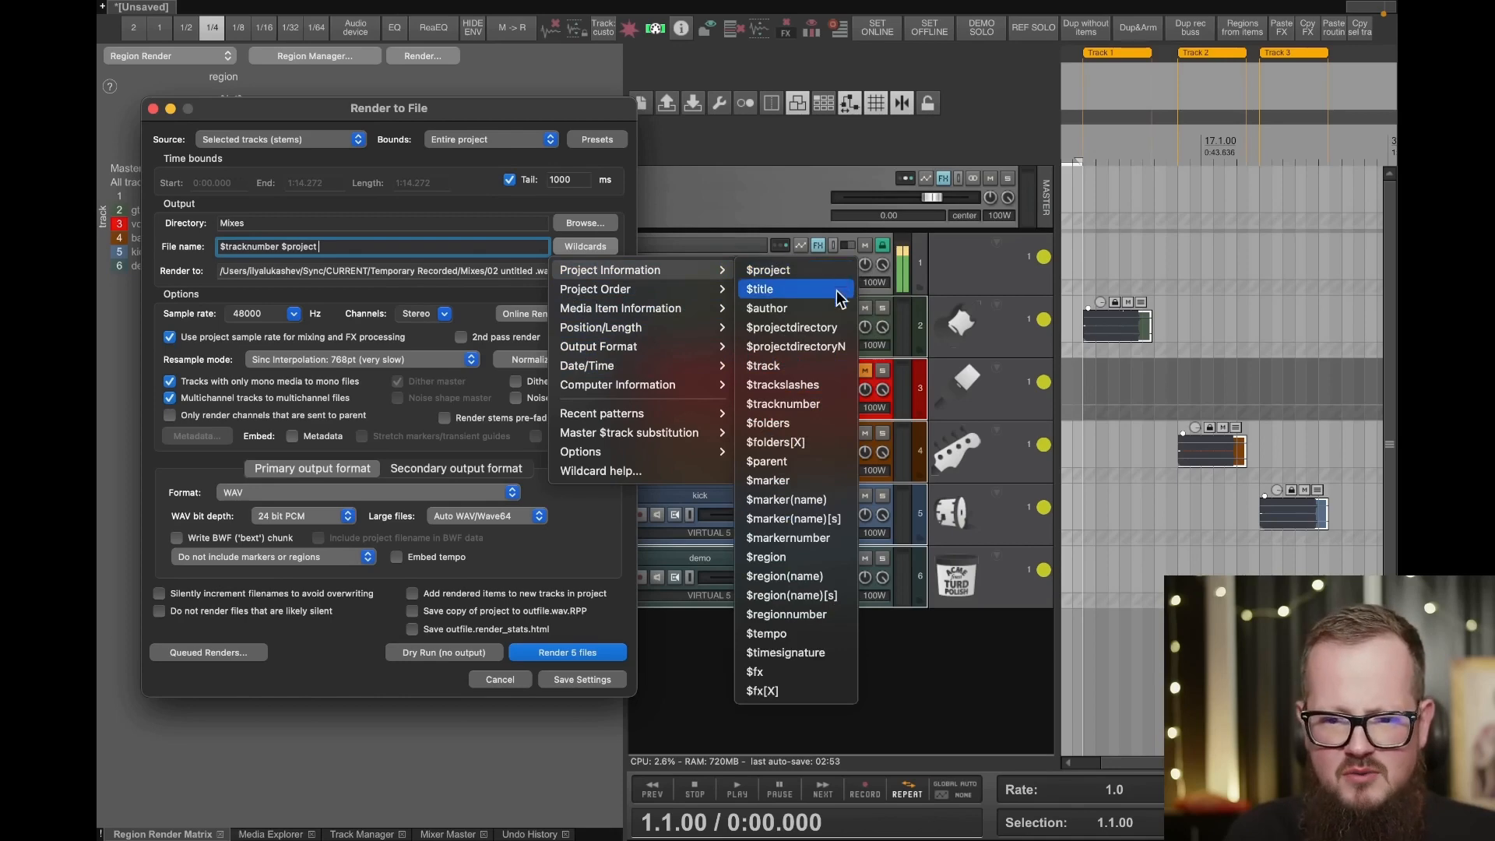
click(790, 364)
- Check the resolved output path for the wildcard file name and close the render settings without saving
drag(381, 271, 669, 273)
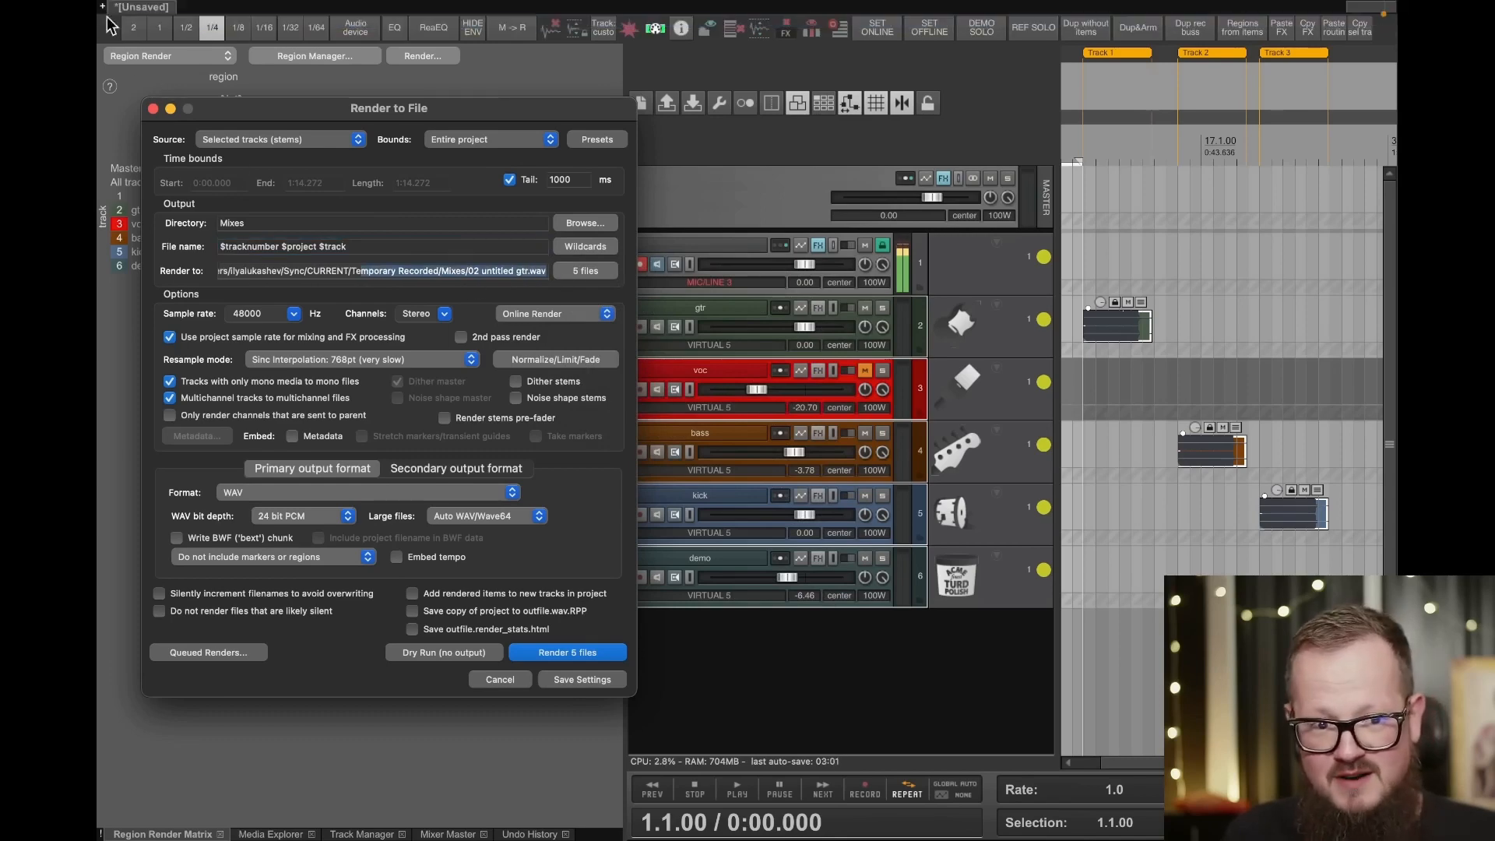
click(467, 274)
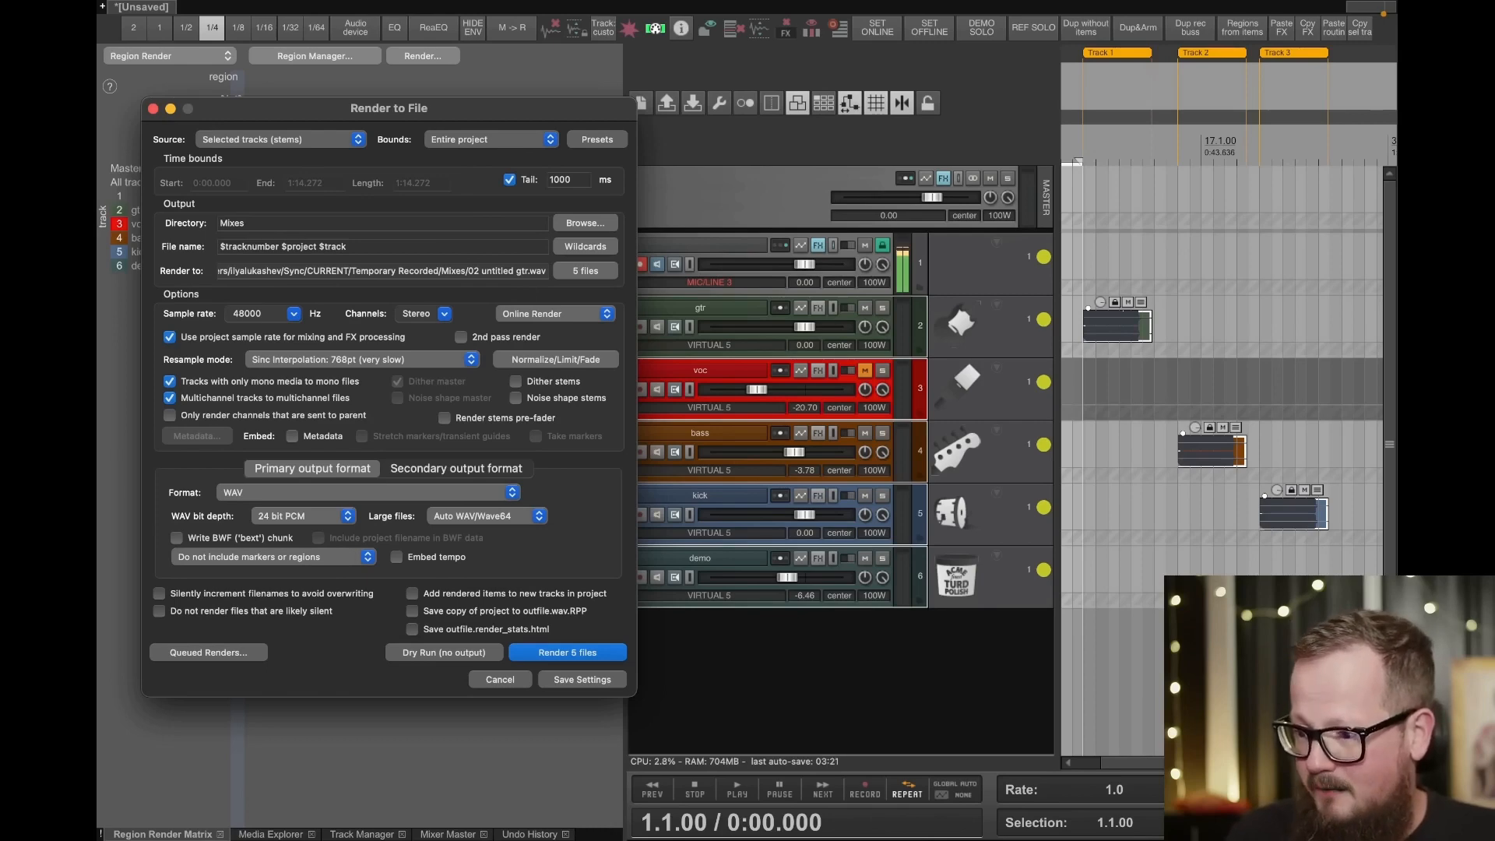
key(super+Tab)
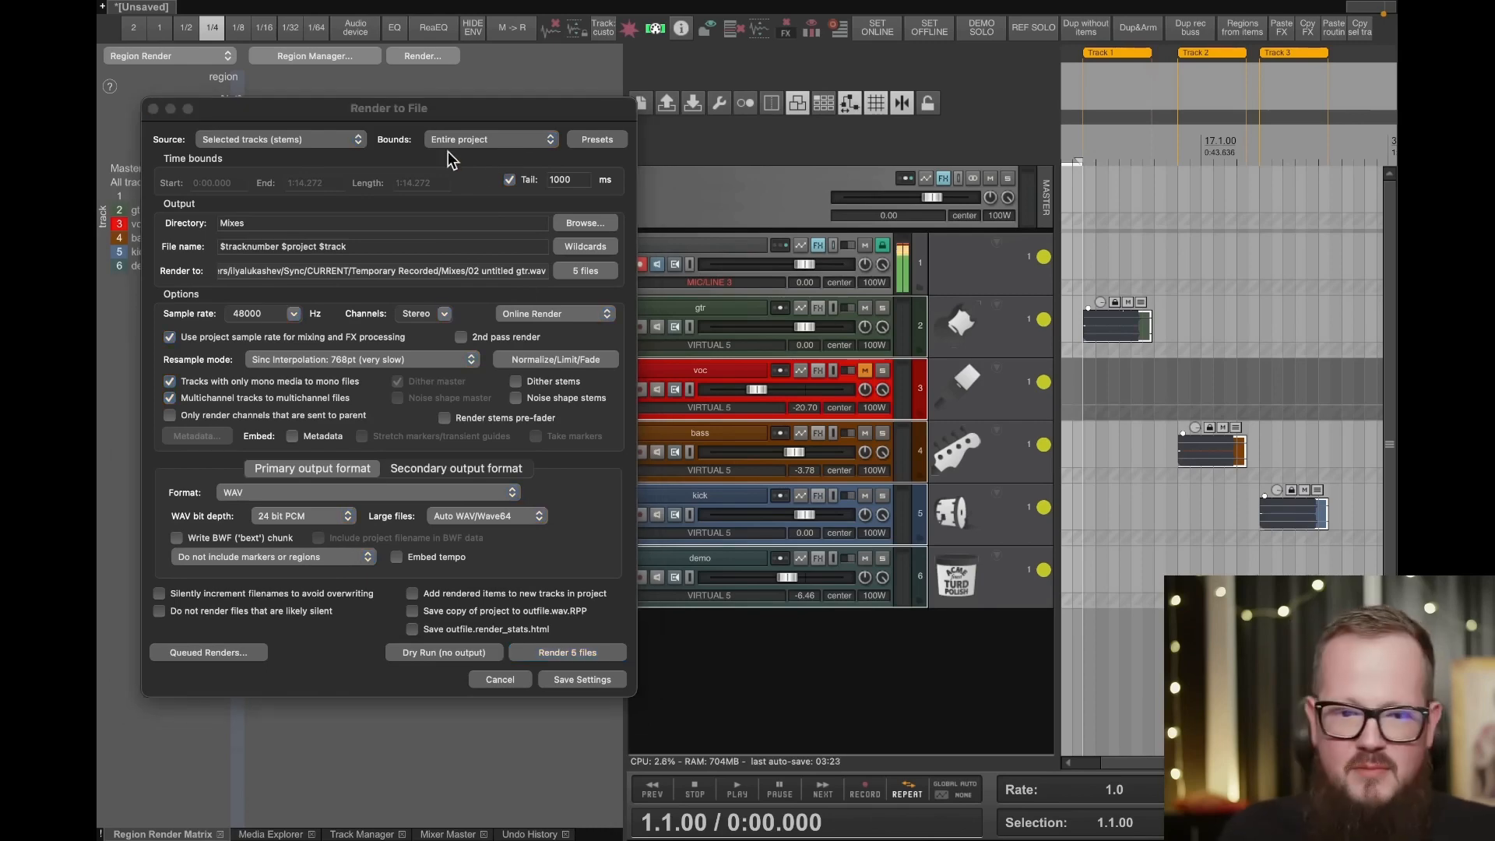
click(499, 680)
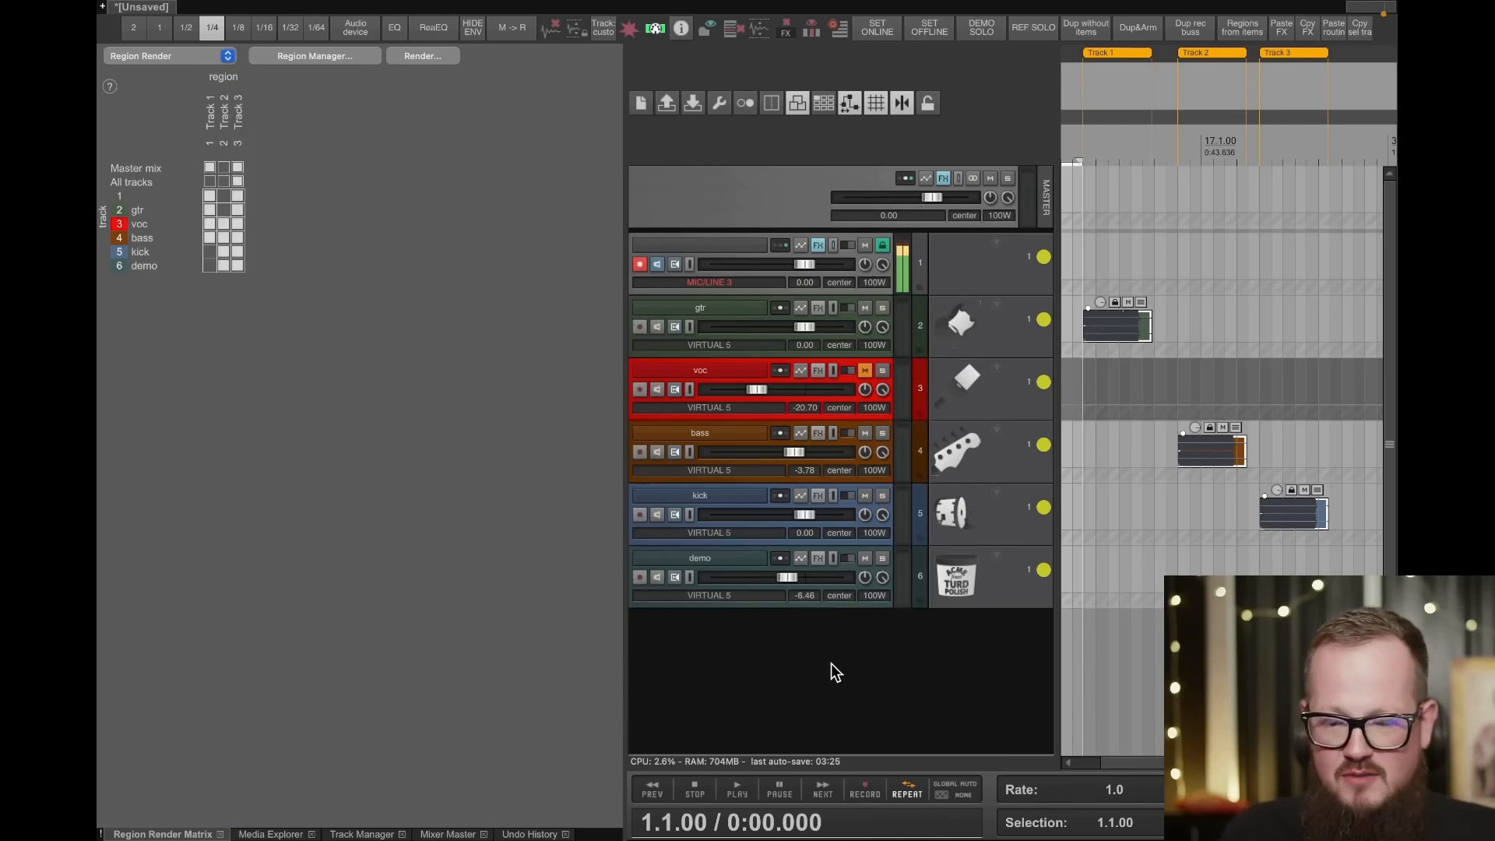
- Open the FX chain of the voc track and bring up the plugin browser for it
click(737, 371)
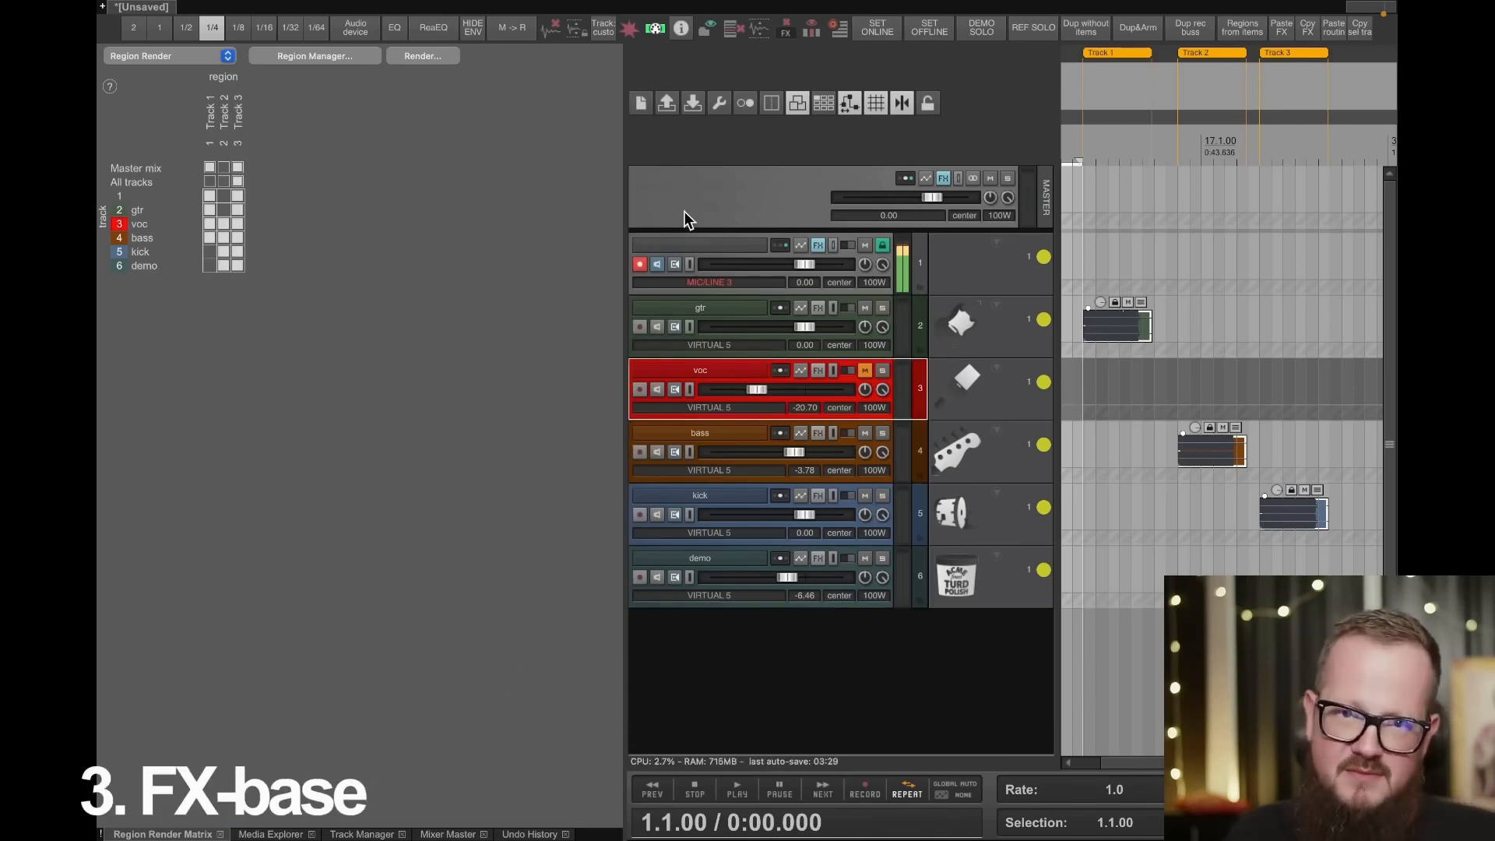
click(818, 370)
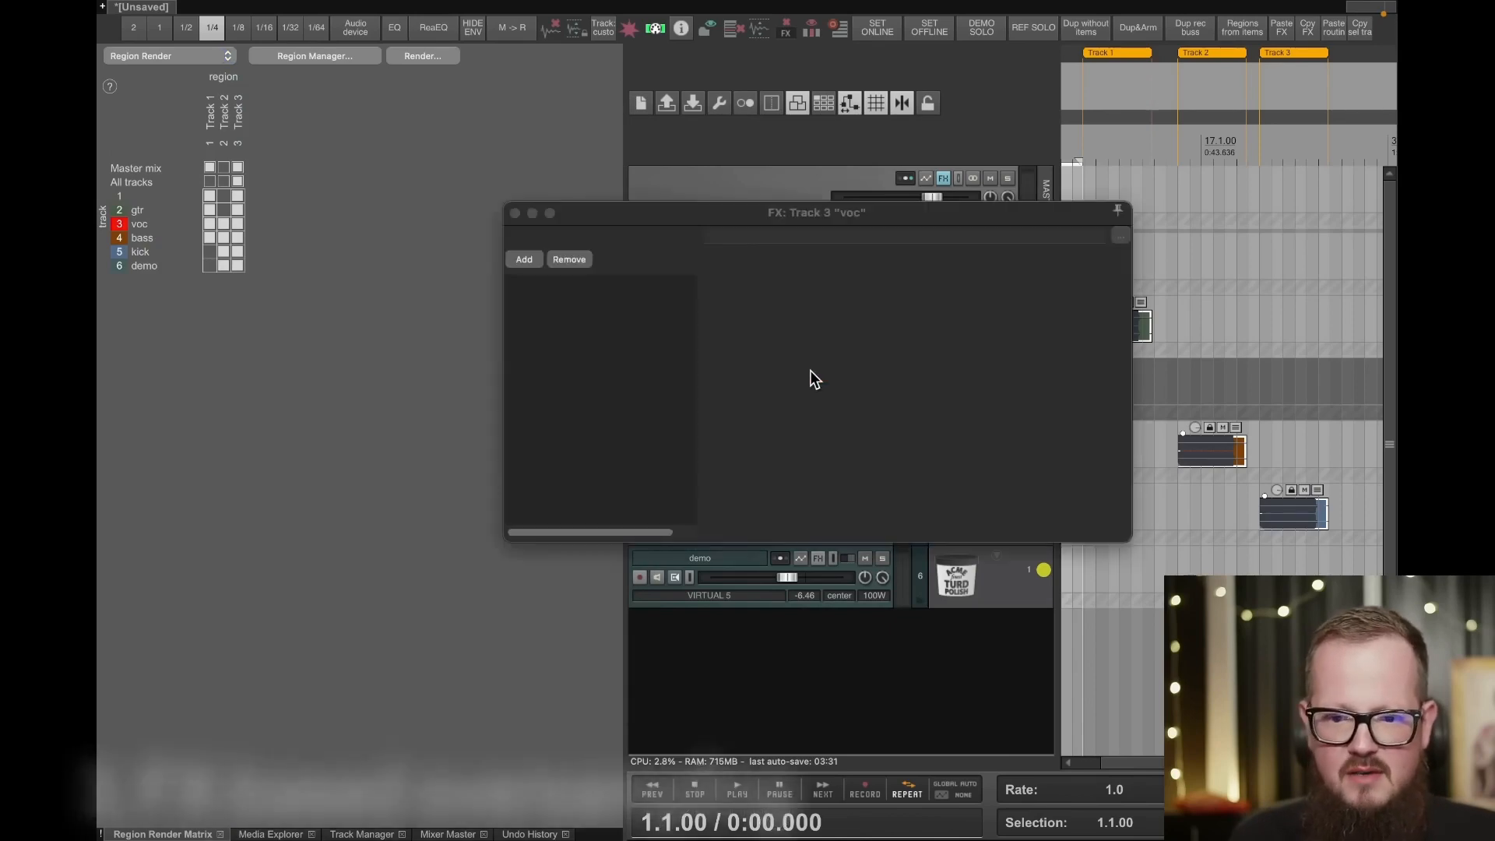
right_click(563, 335)
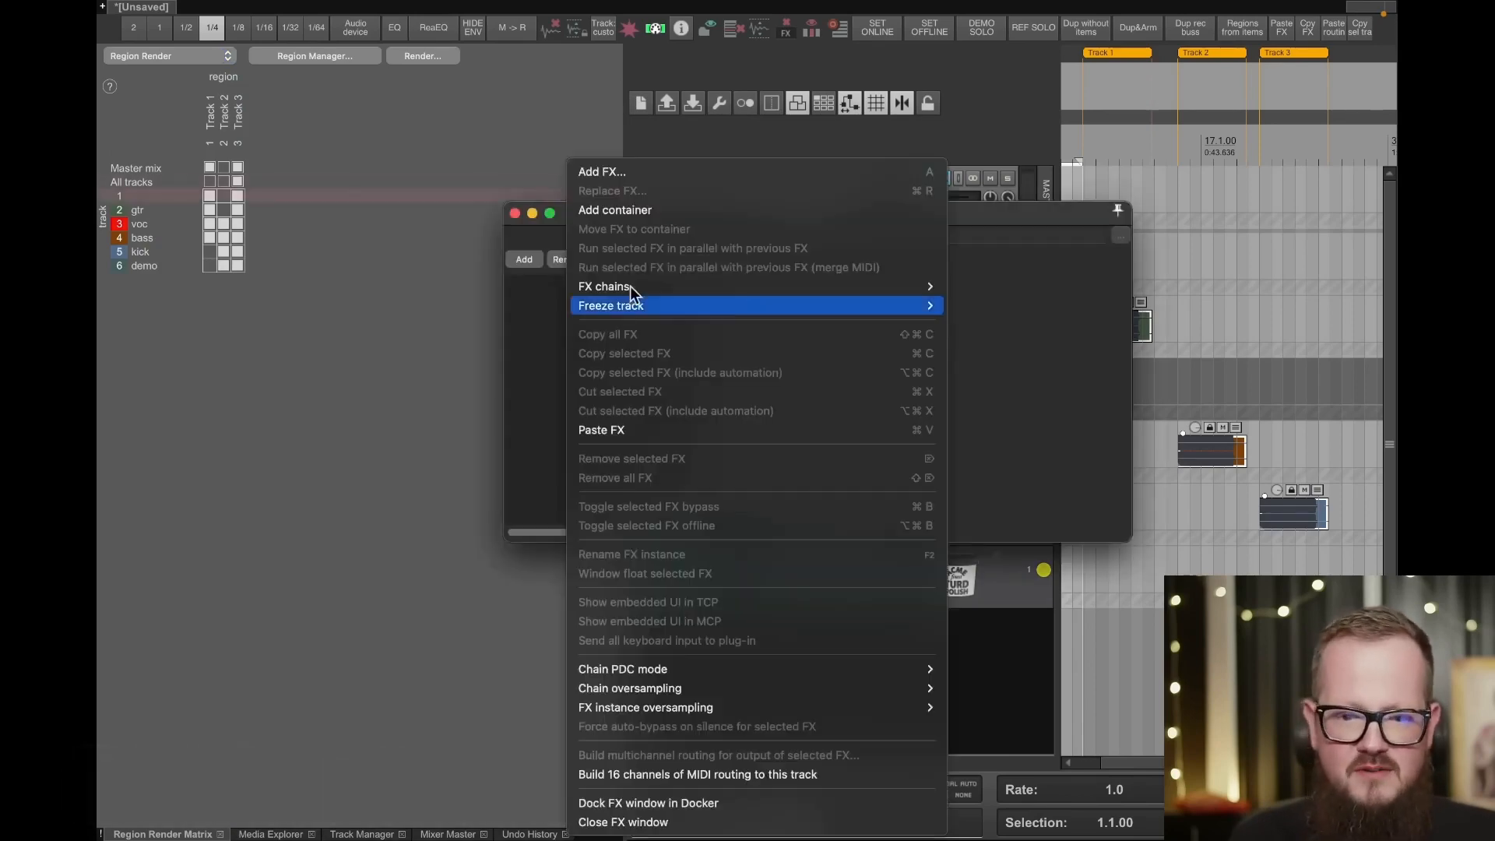
click(642, 176)
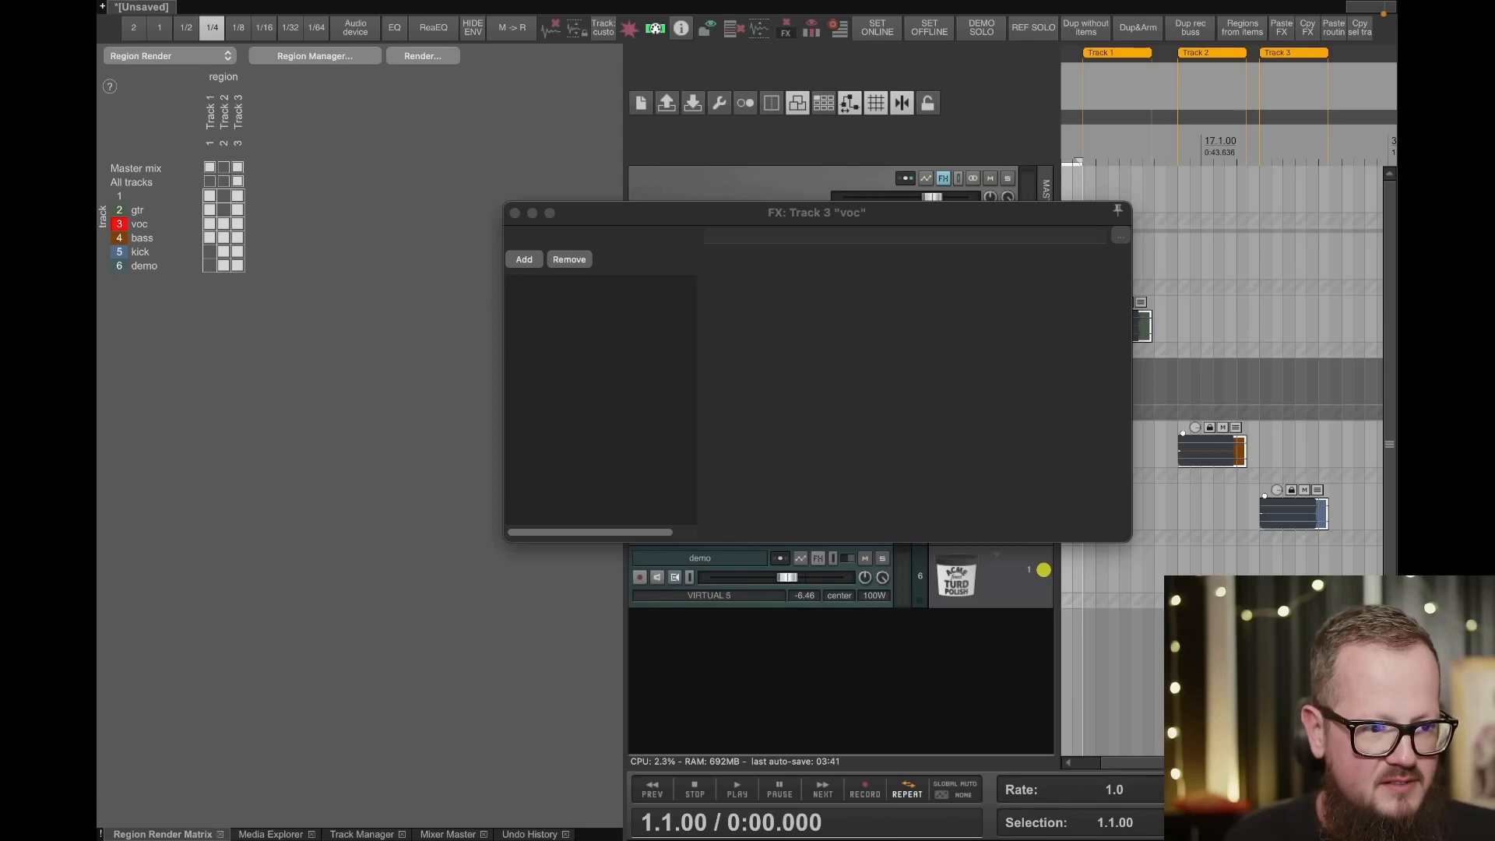
- Arrange the plugin browser and FX chain side by side and add Decapitator (Soundtoys) [VST3] to the voc track
drag(0, 97, 394, 56)
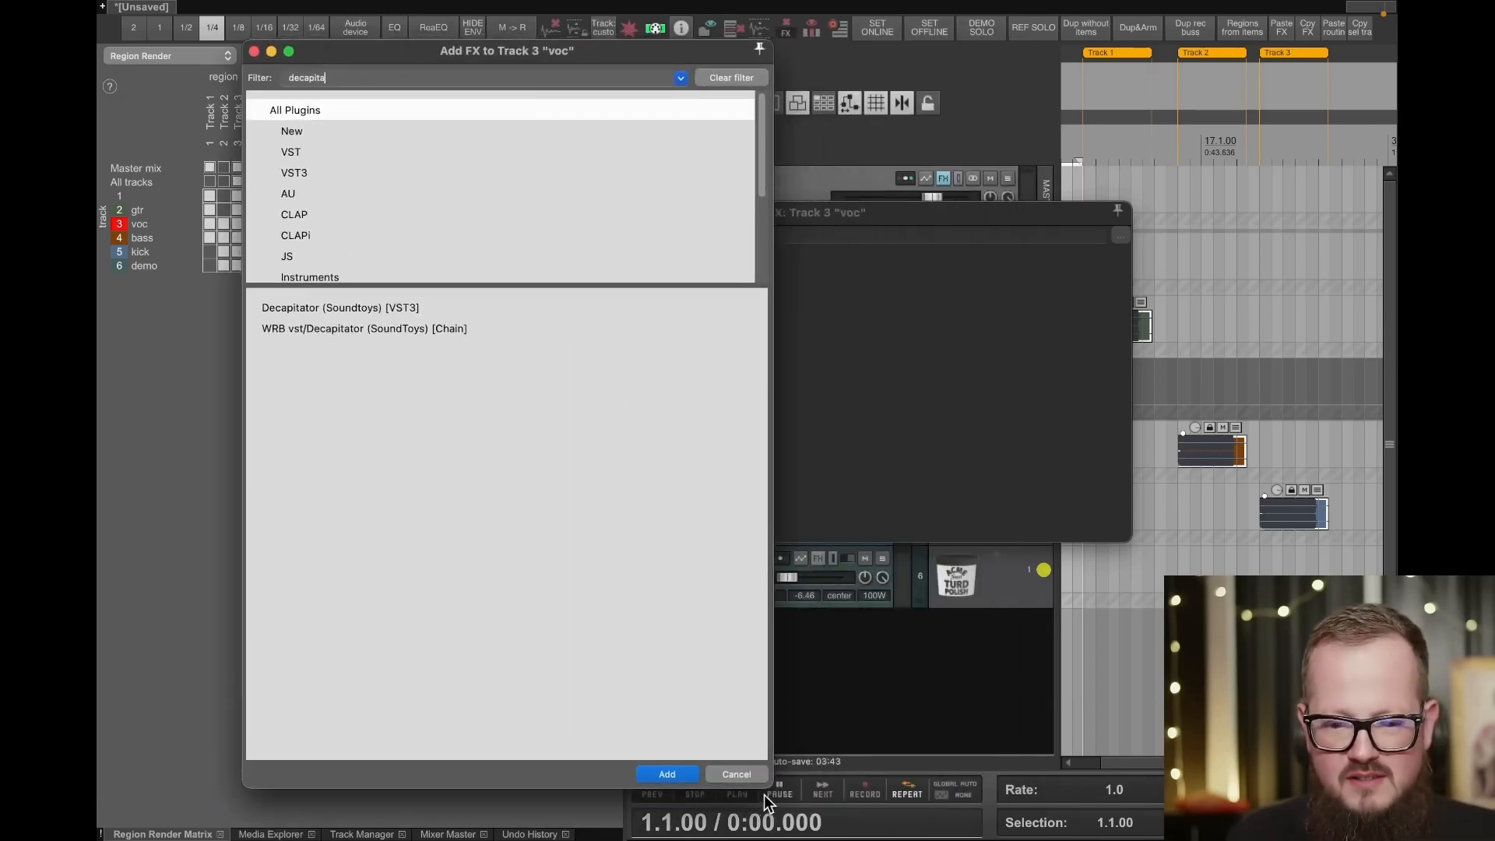
drag(767, 802, 642, 436)
drag(350, 57, 173, 156)
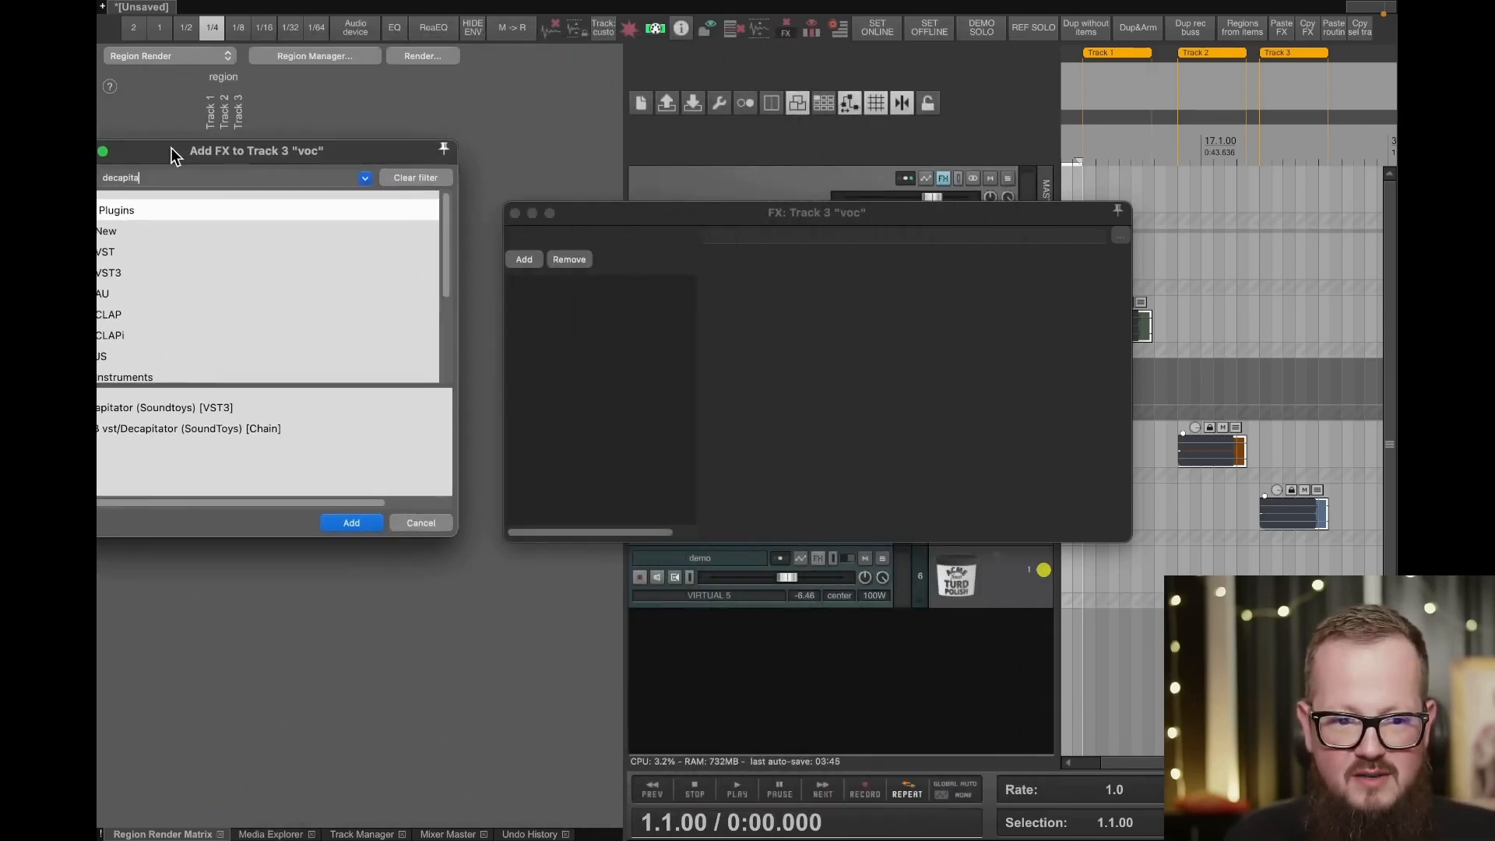
drag(265, 153, 339, 147)
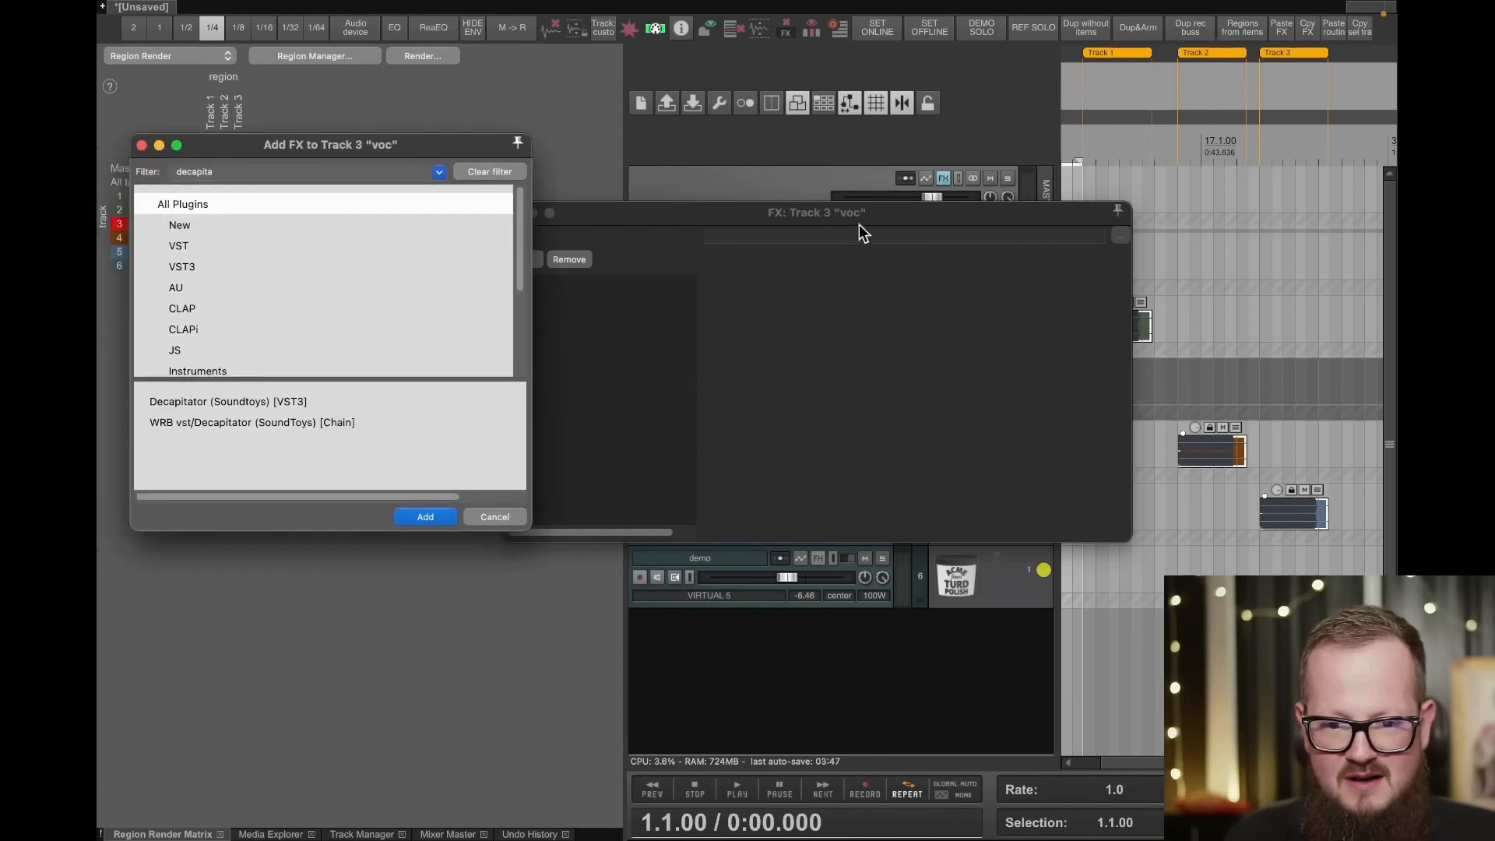
drag(858, 225, 952, 94)
drag(237, 405, 781, 264)
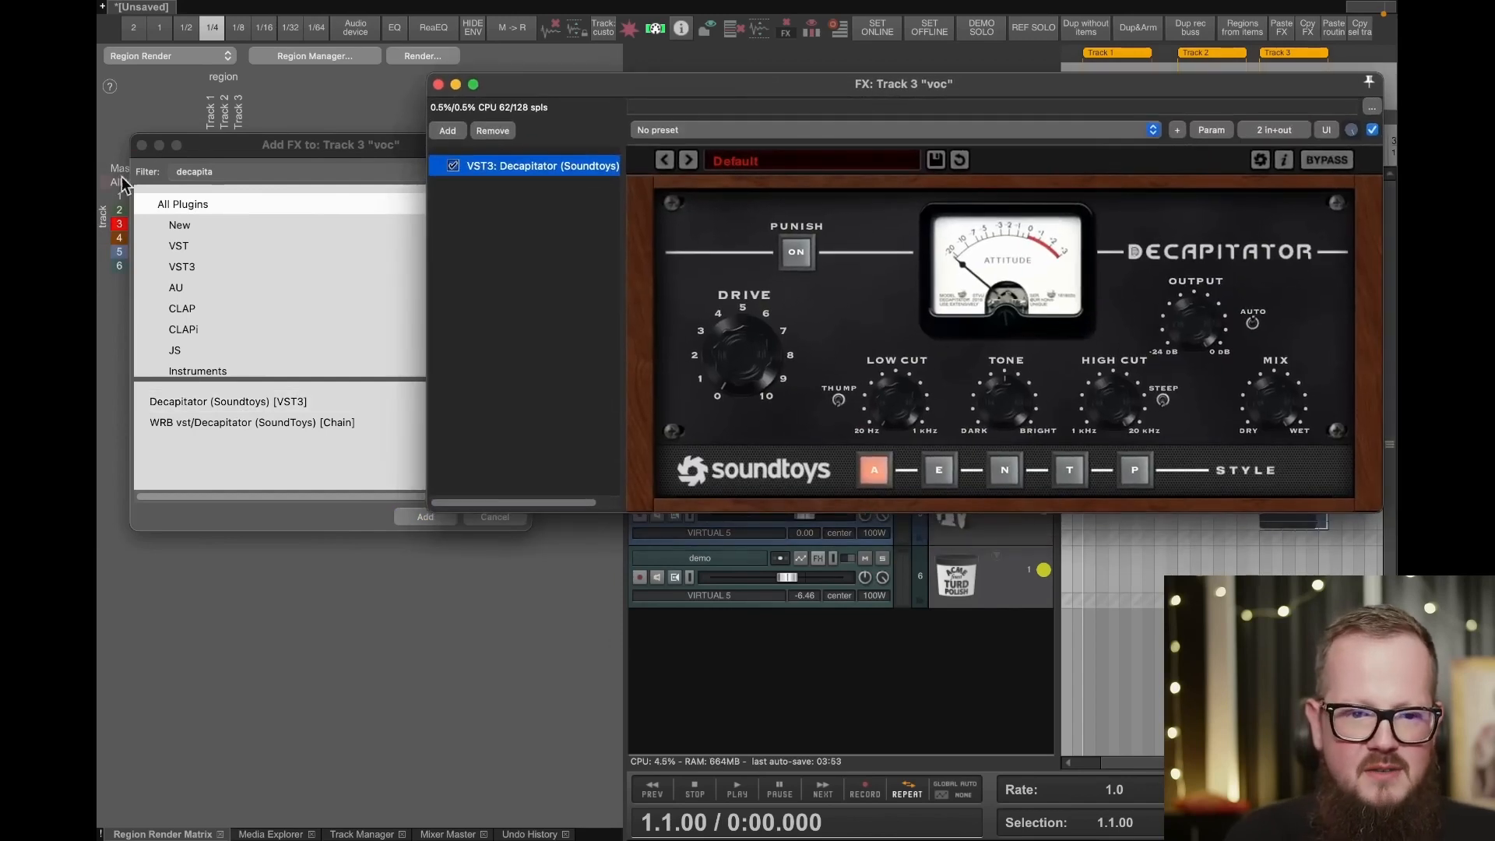
- Filter the plugins by "pro q" and add Pro-Q 3 (FabFilter) [VST3] to the voc track's FX chain
click(227, 179)
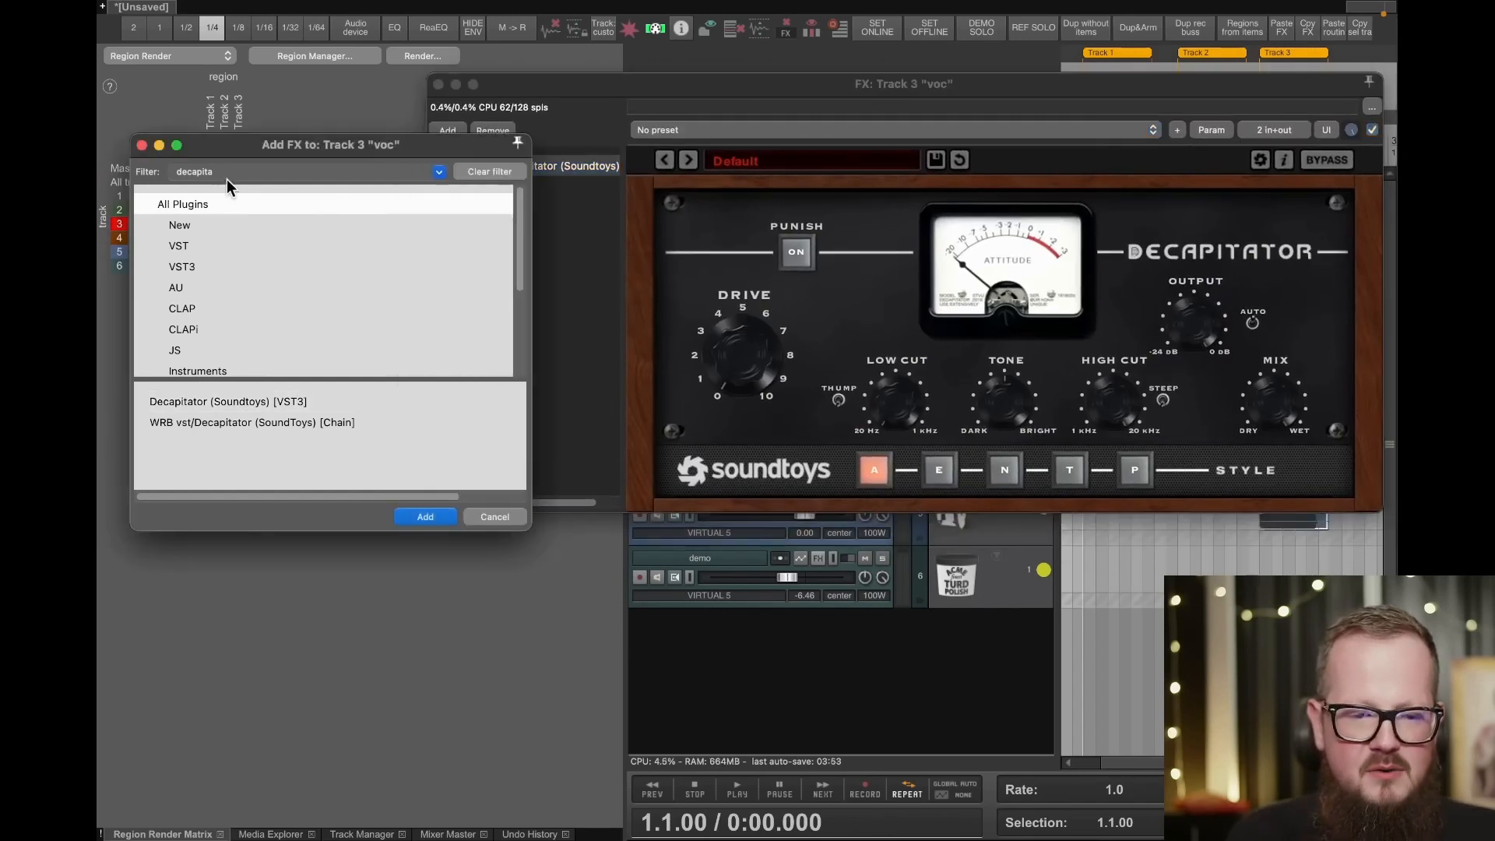
text(pro 1)
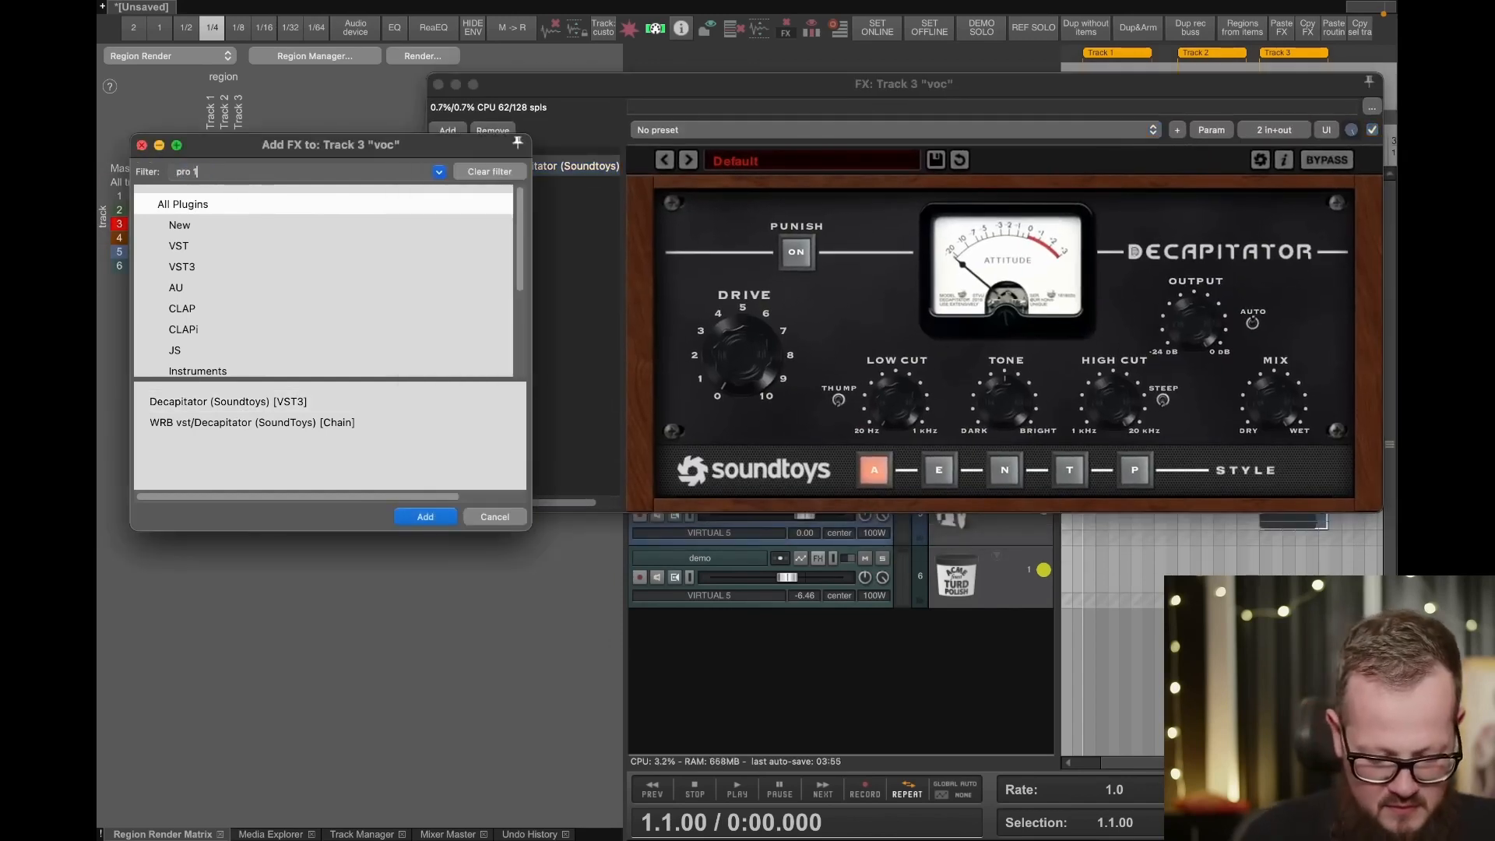
text( 3)
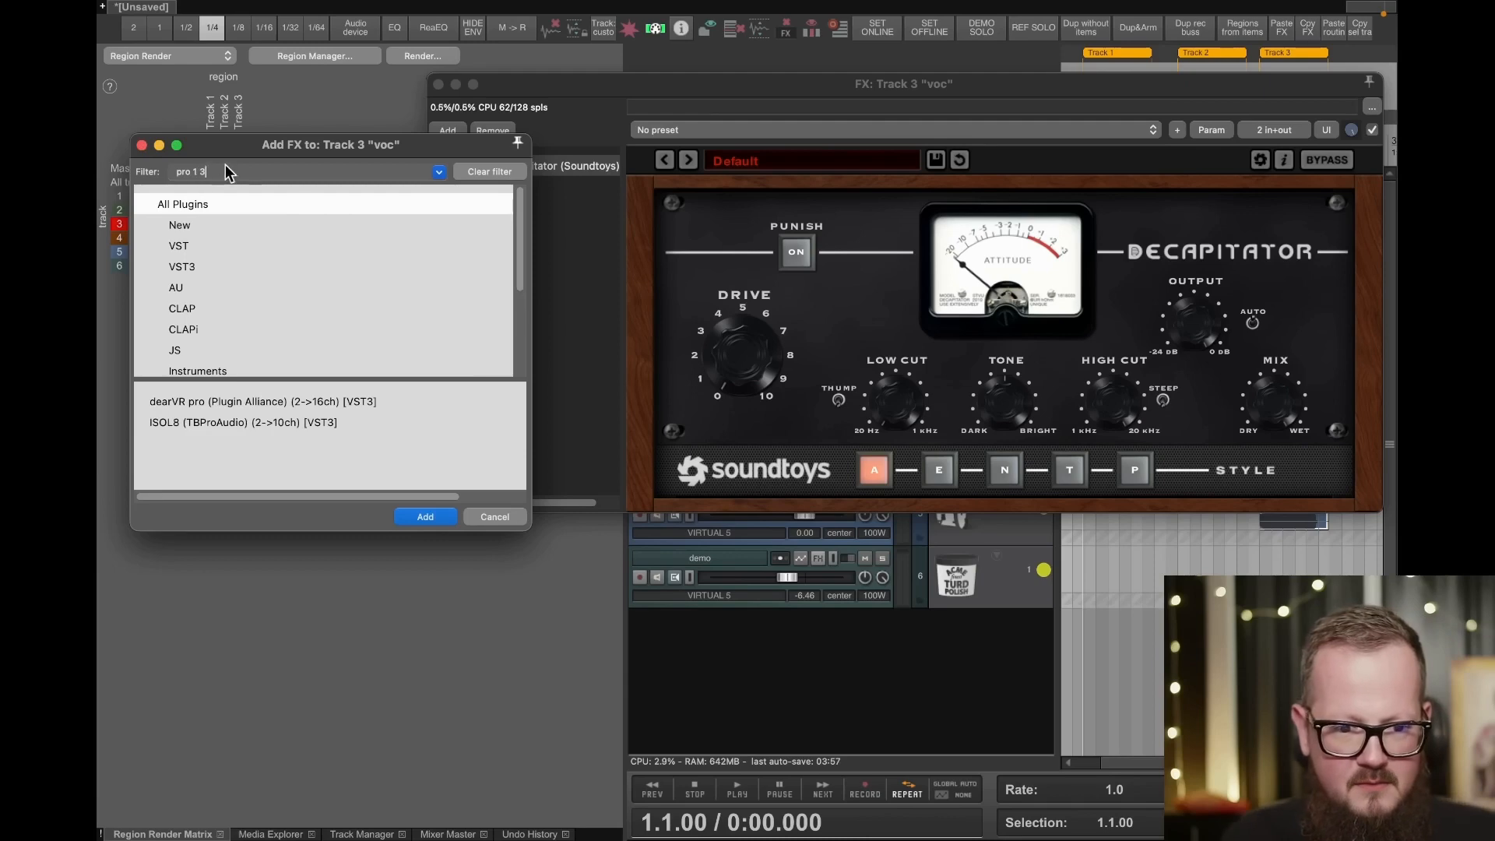
key(BackSpace)
key(BackSpace)
key(BackSpace)
text(q)
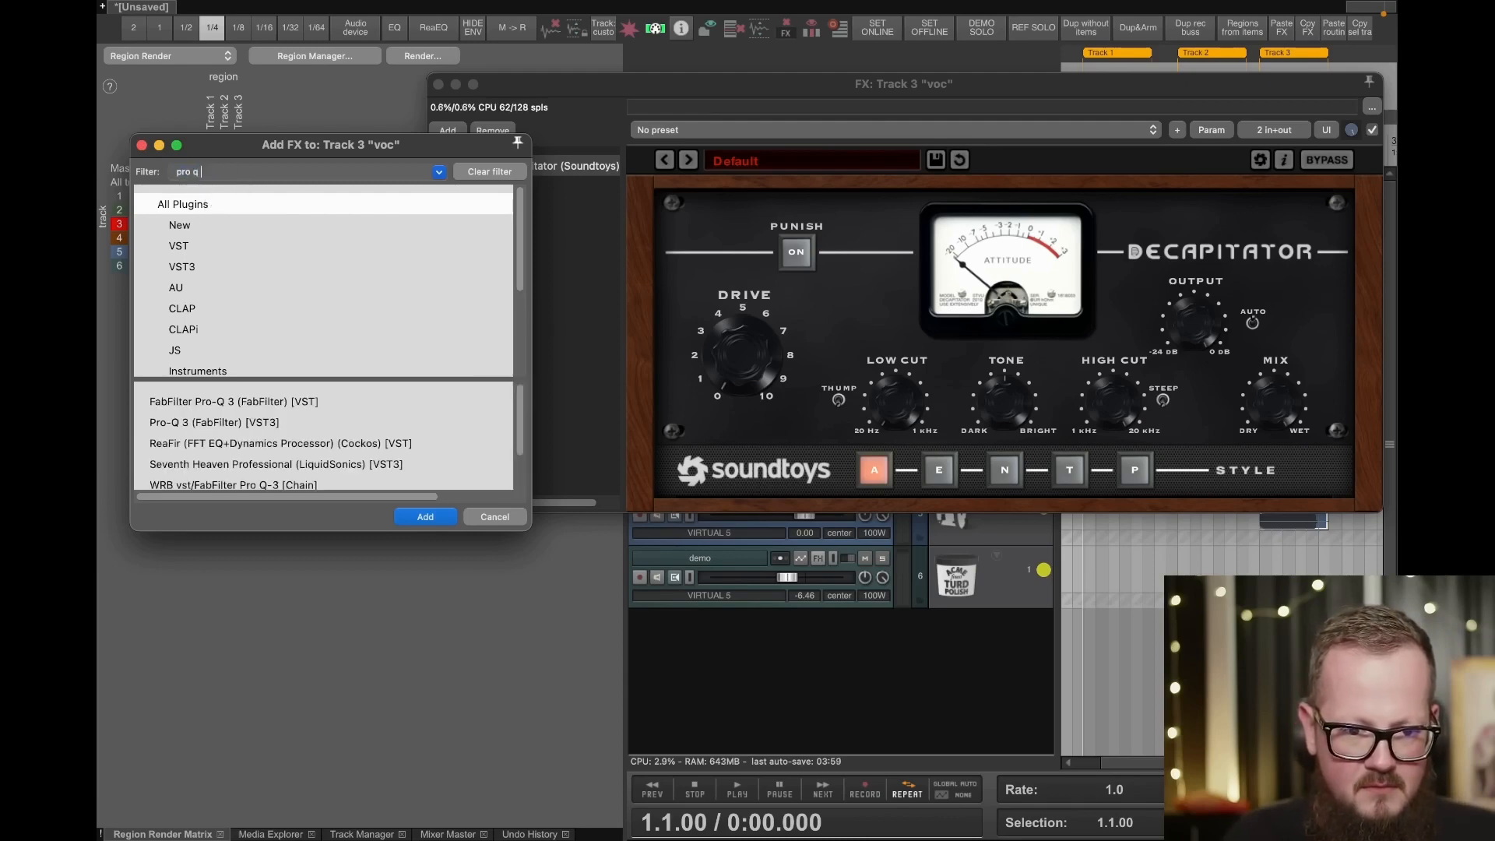
double_click(247, 427)
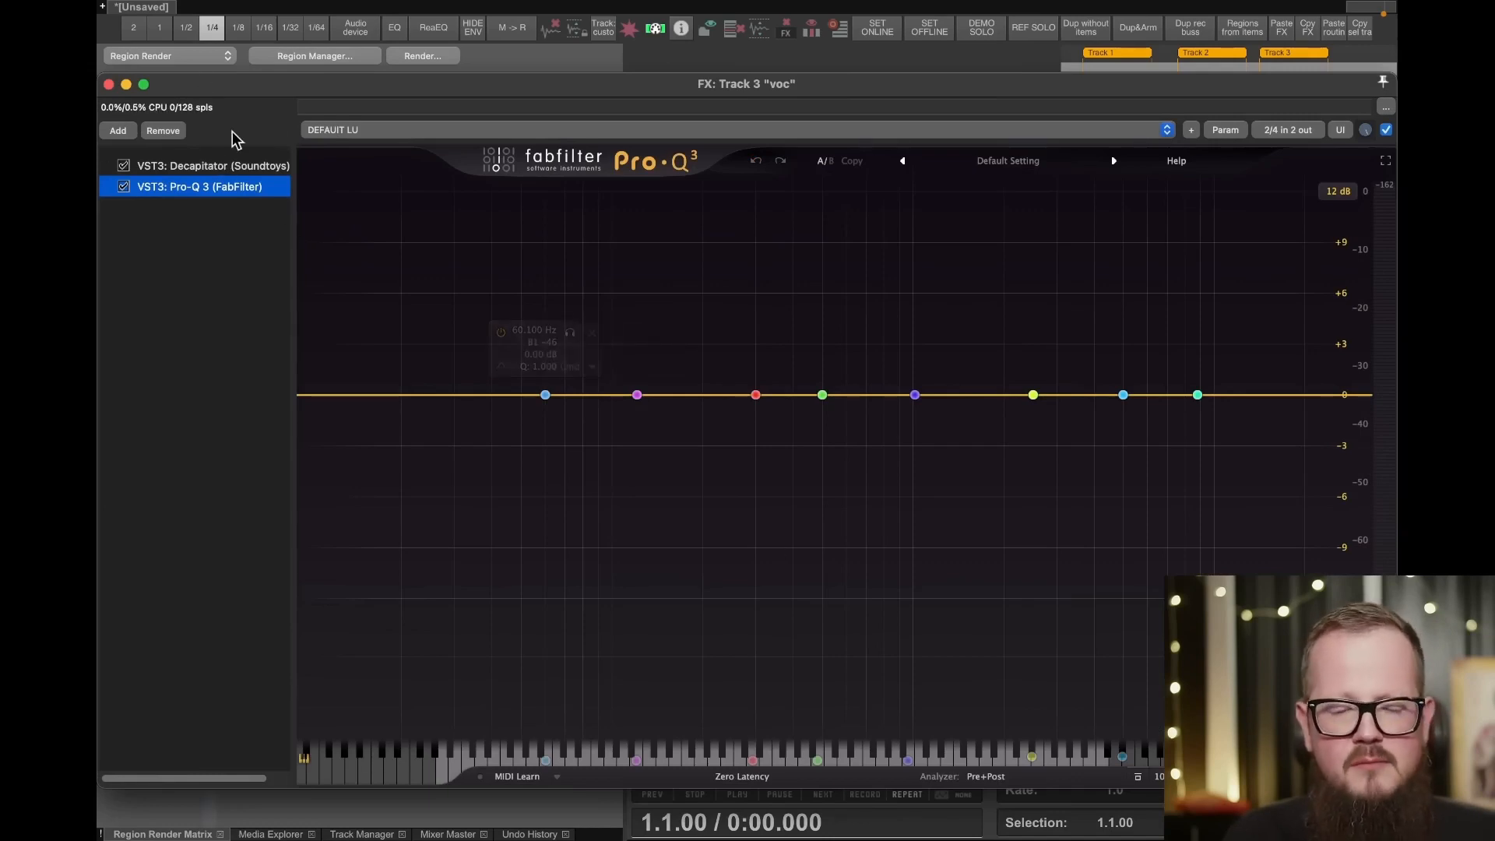
- Review the commands available for Decapitator in the FX chain, including parallel processing, chain oversampling and FX instance oversampling
drag(250, 87, 263, 69)
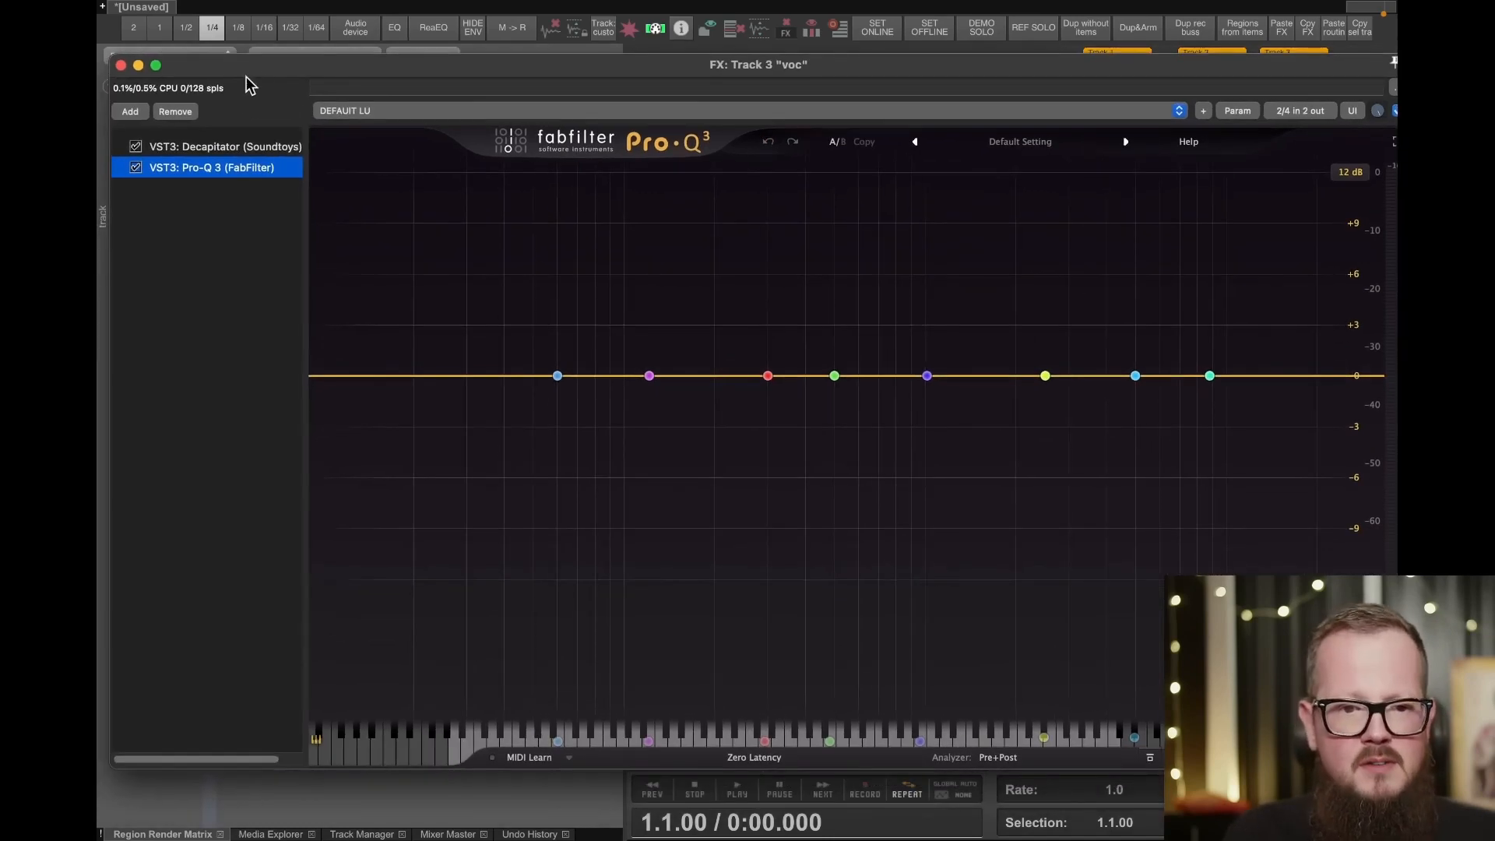
click(232, 146)
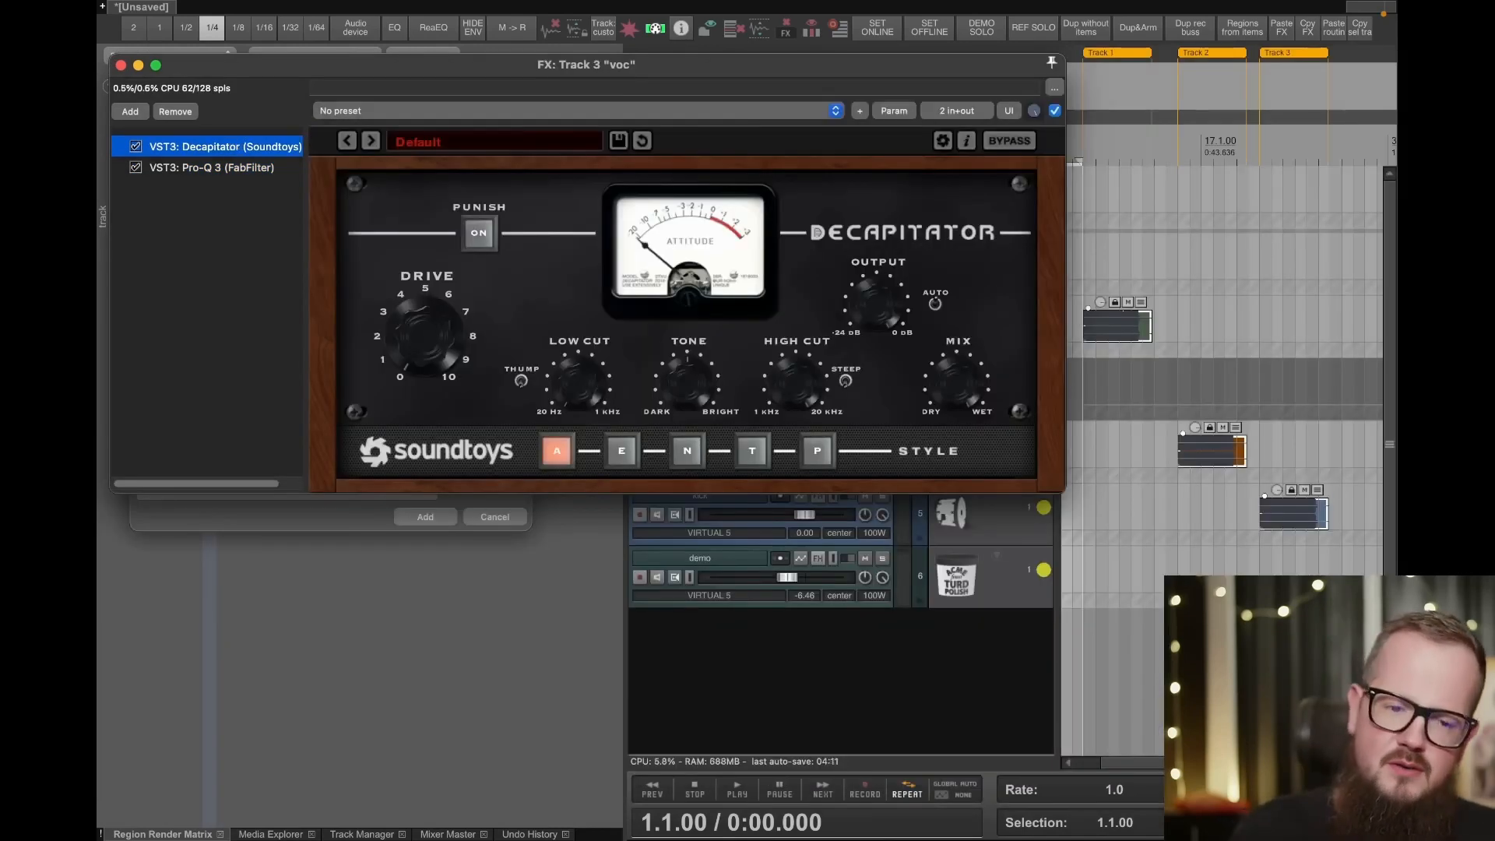
right_click(214, 143)
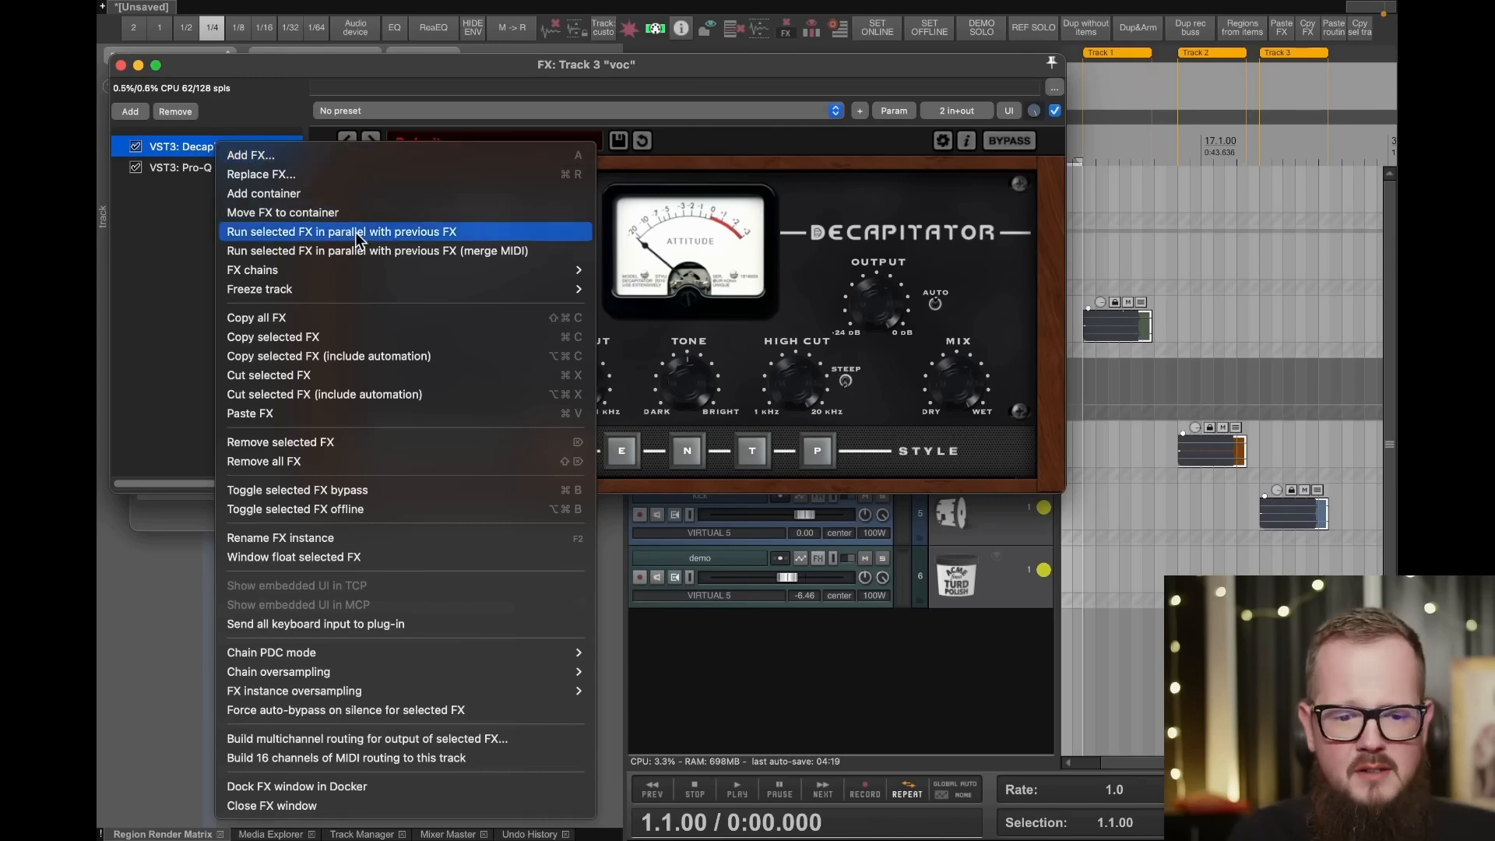
mouse_move(301, 672)
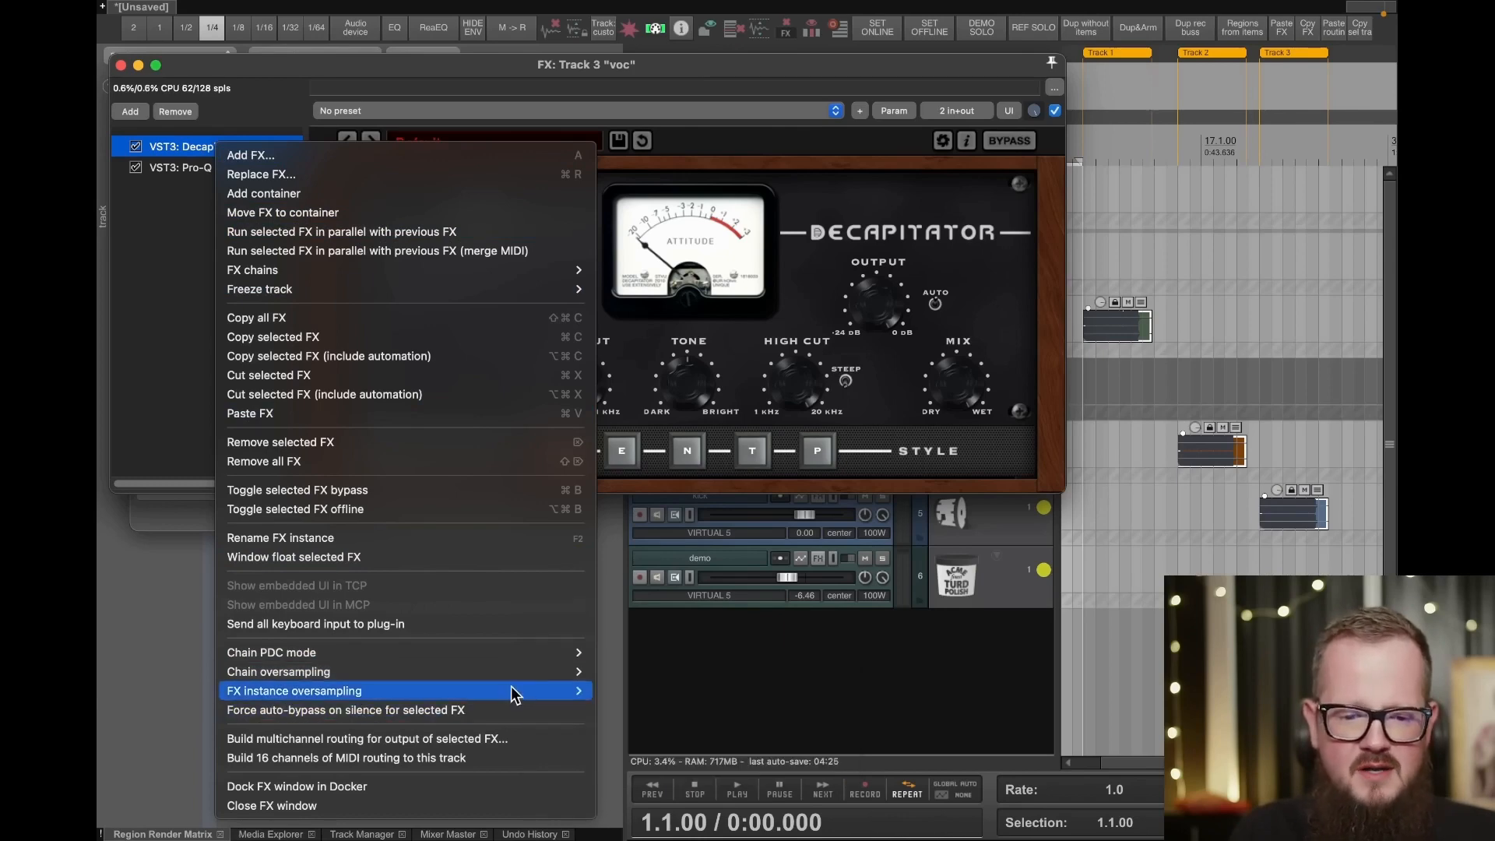
mouse_move(517, 690)
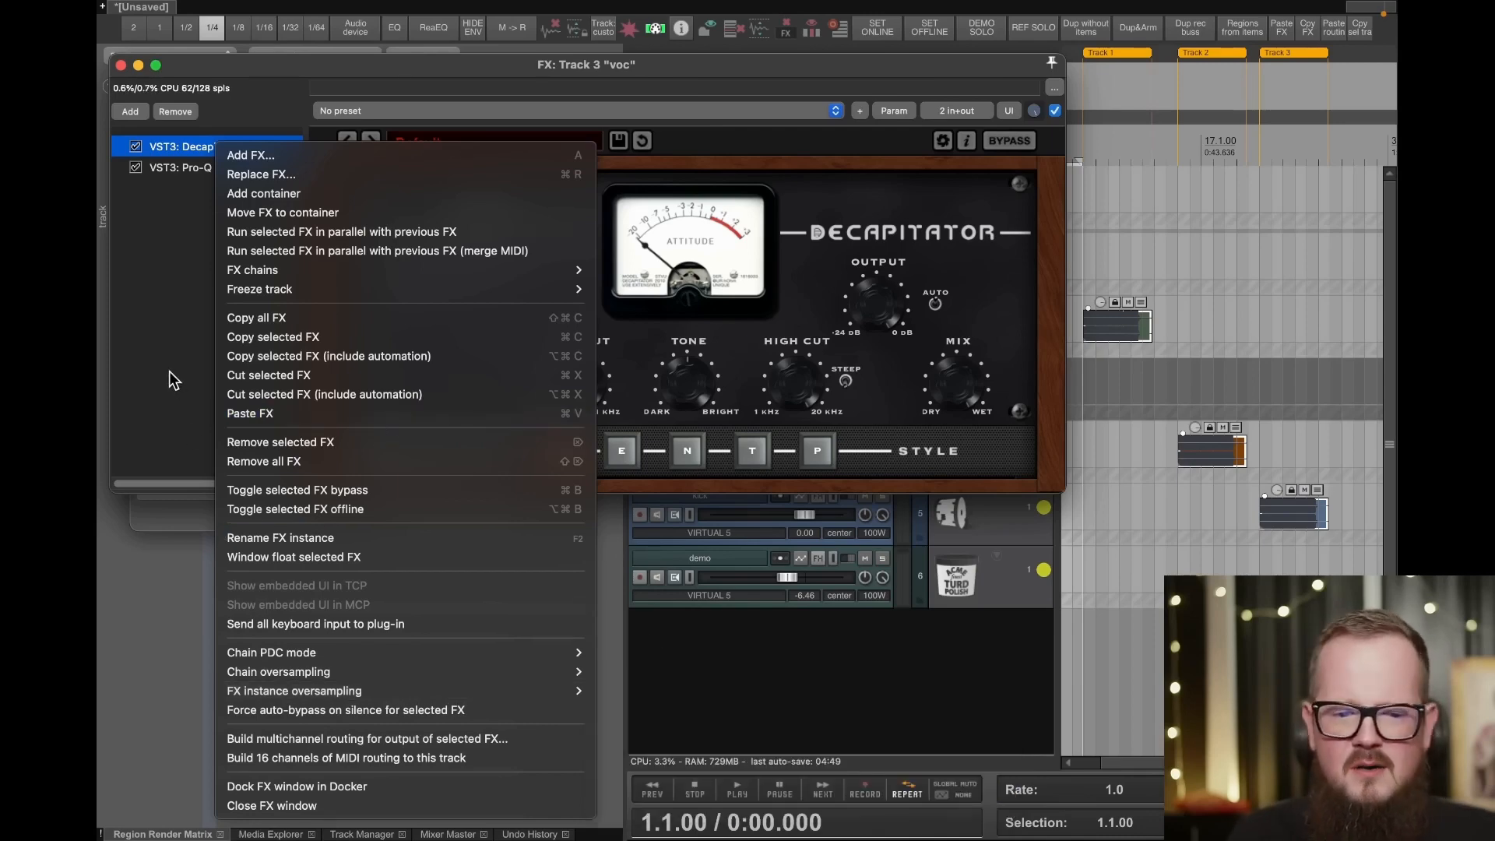
key(Escape)
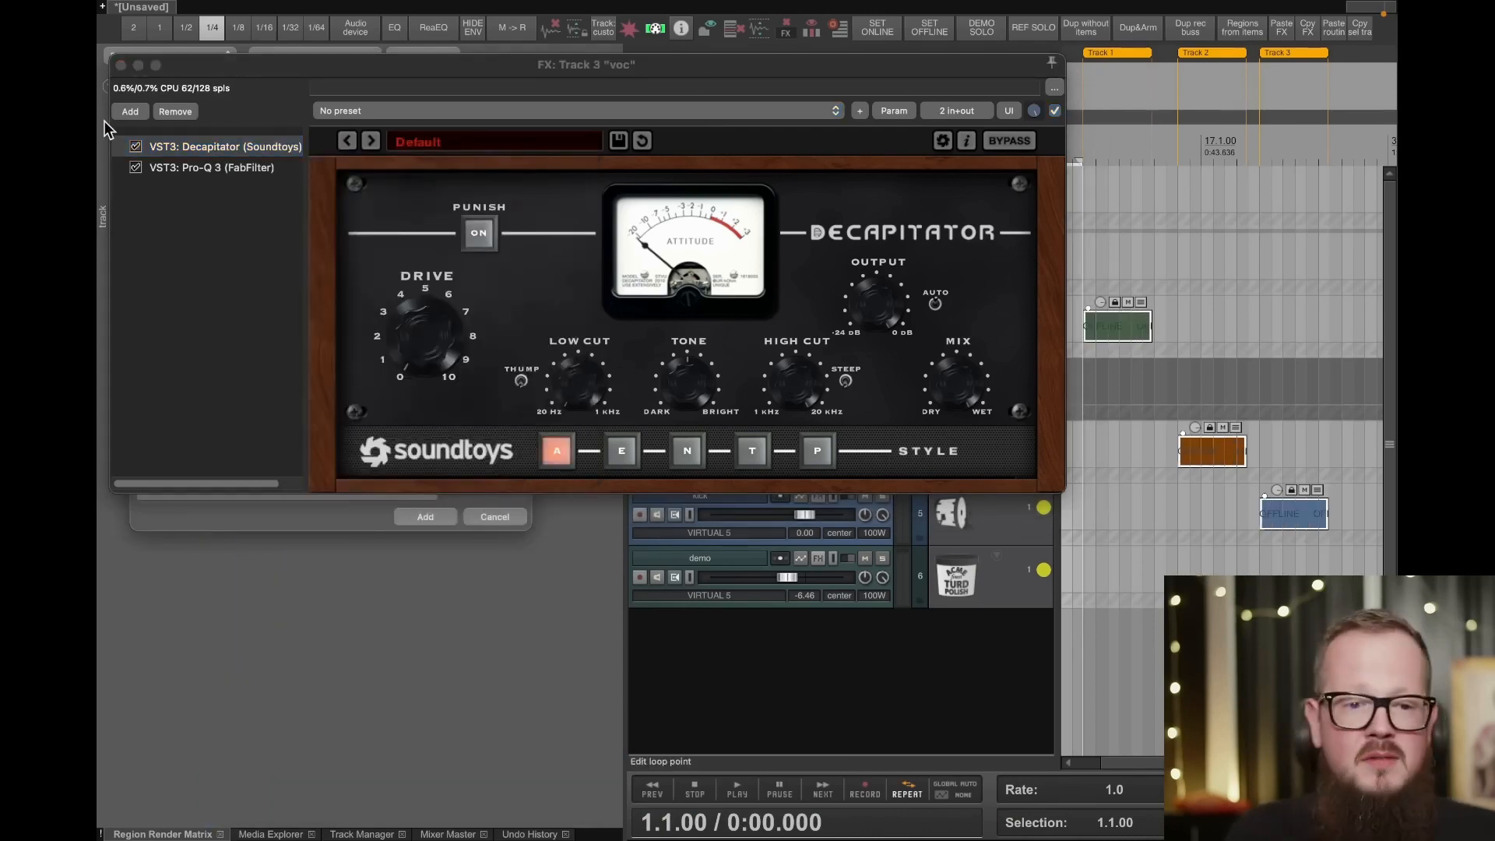
- Remove Decapitator and Pro-Q 3 from the voc track and close its FX chain and plugin browser
shift+click(196, 168)
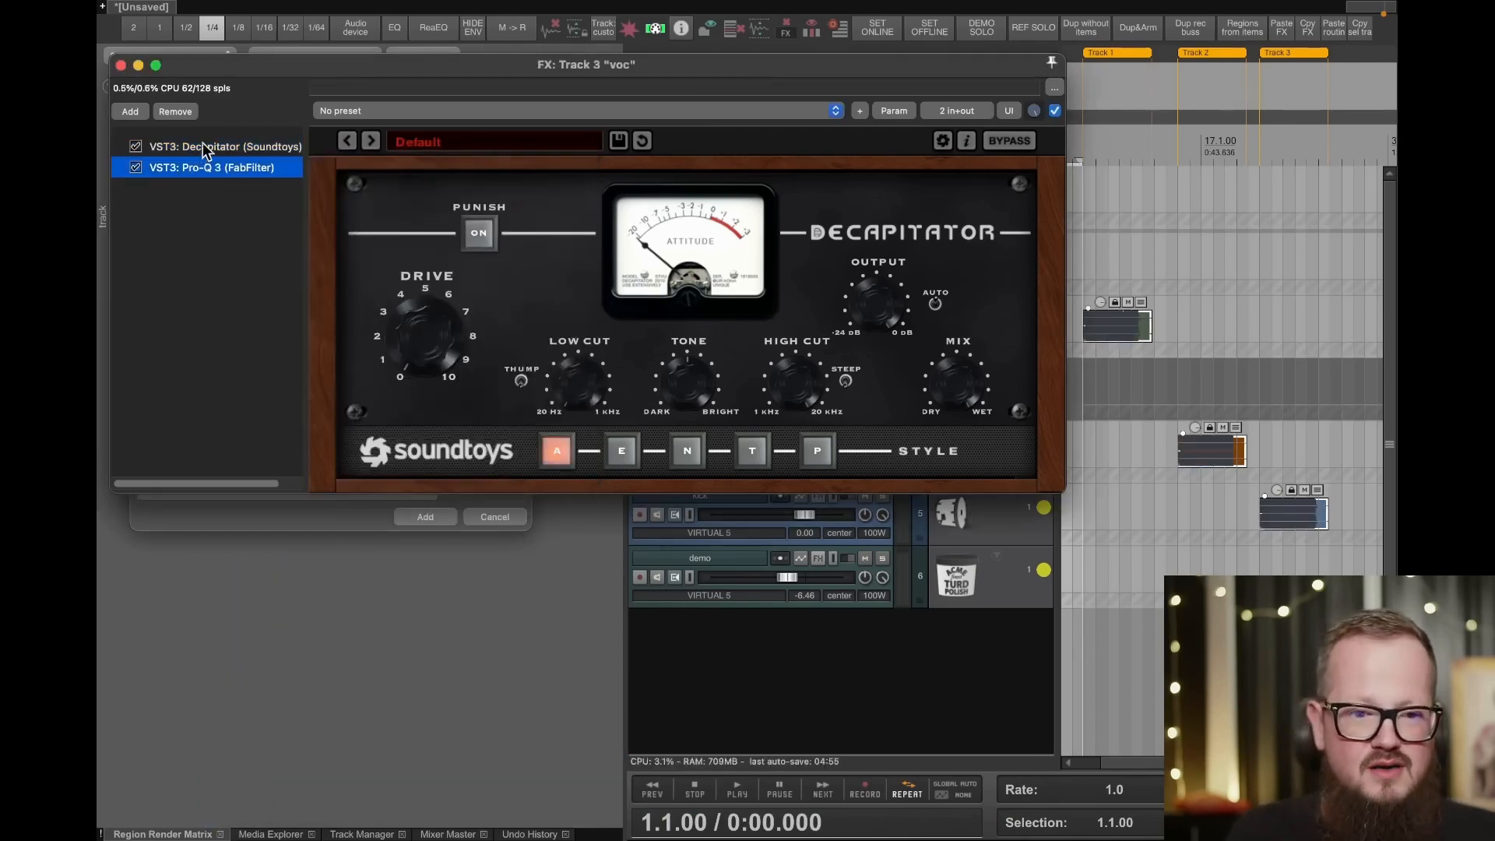
click(173, 111)
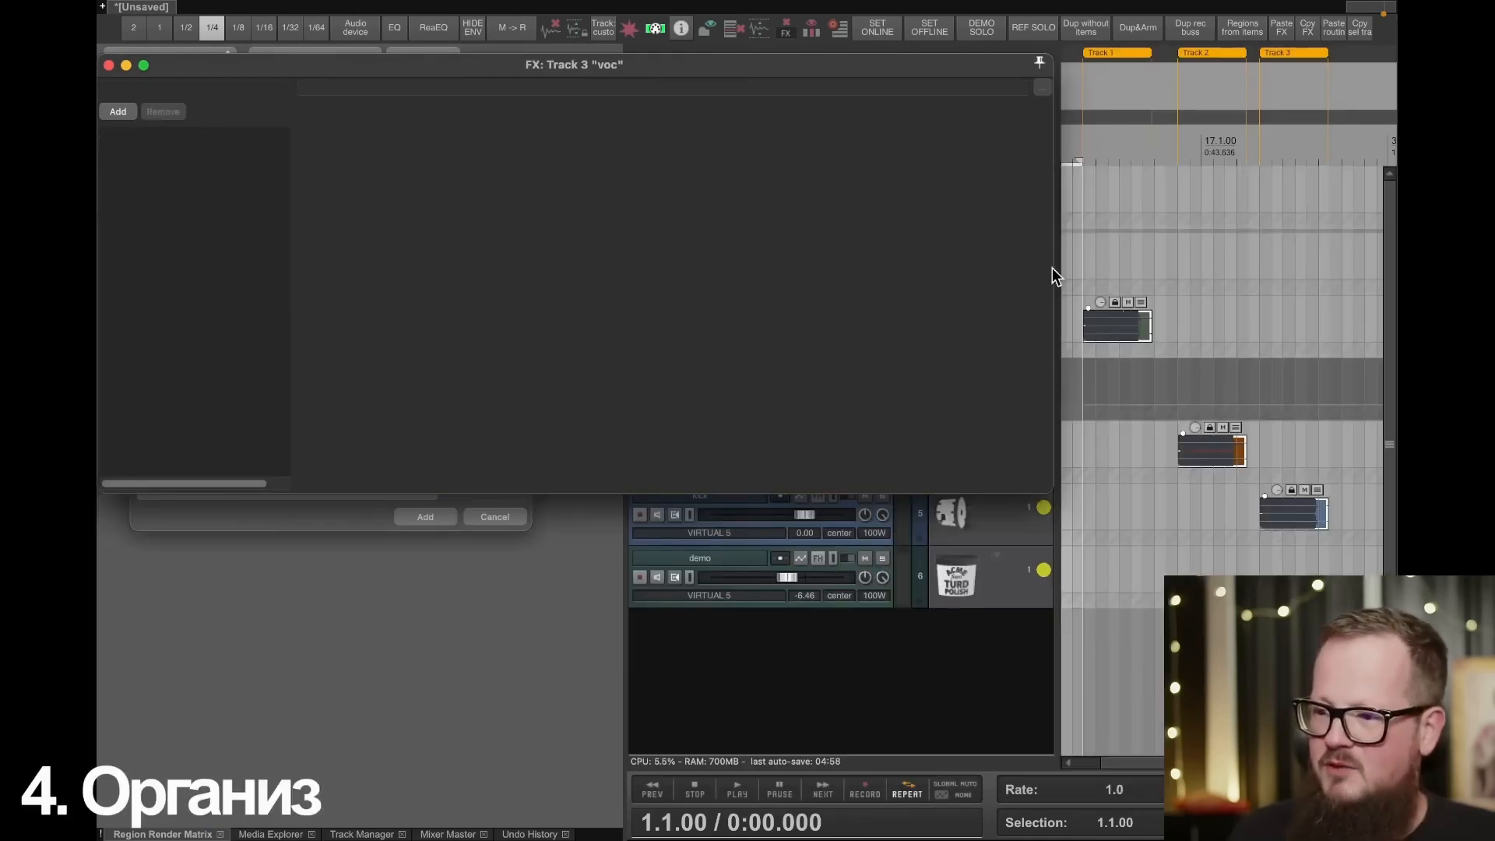
click(108, 67)
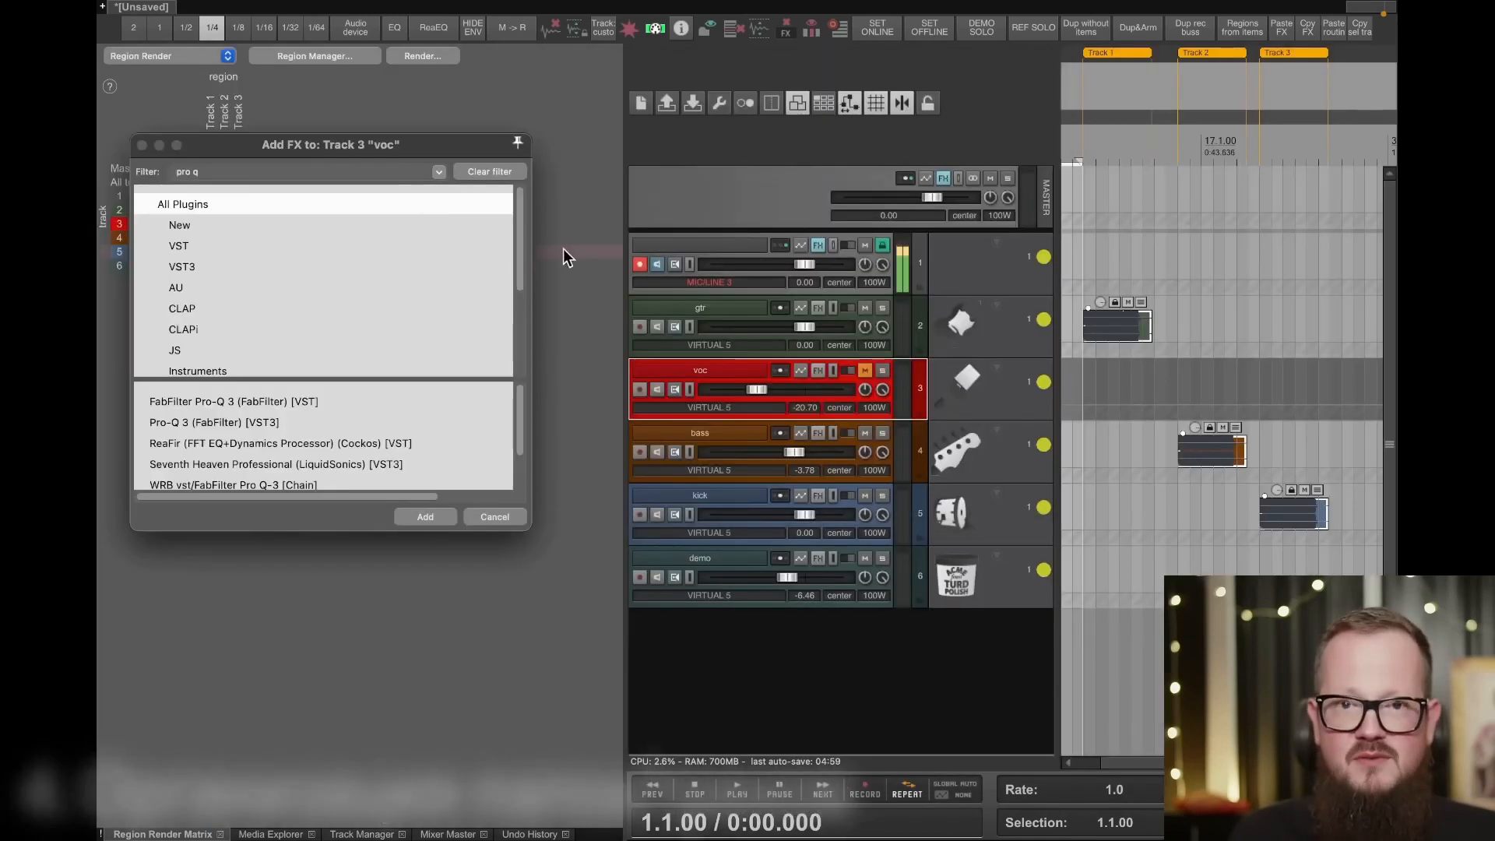
key(Escape)
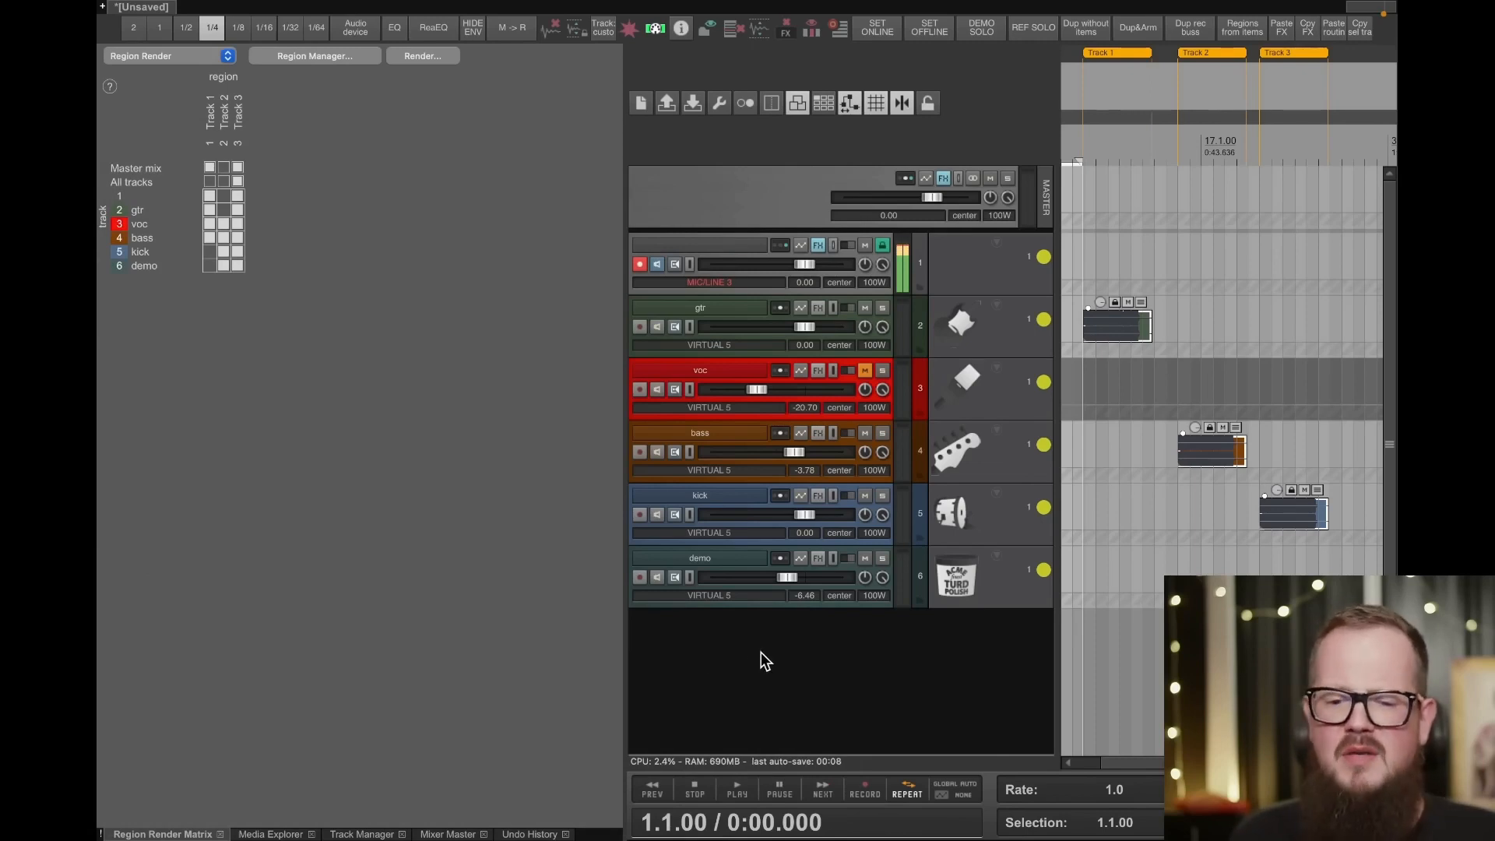
- Add a new track below the demo track and name it all
double_click(743, 637)
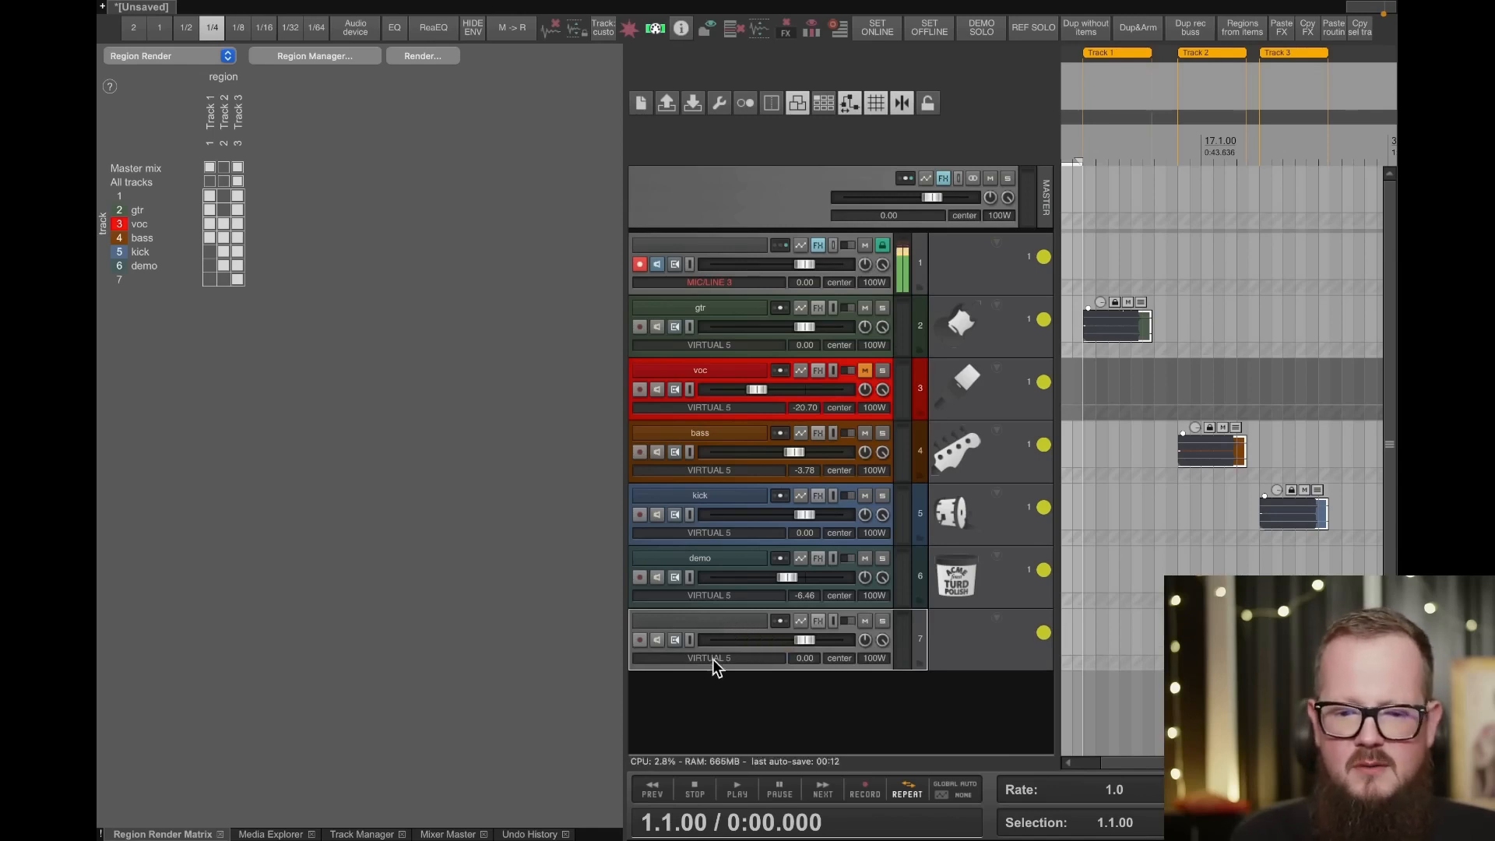
double_click(716, 620)
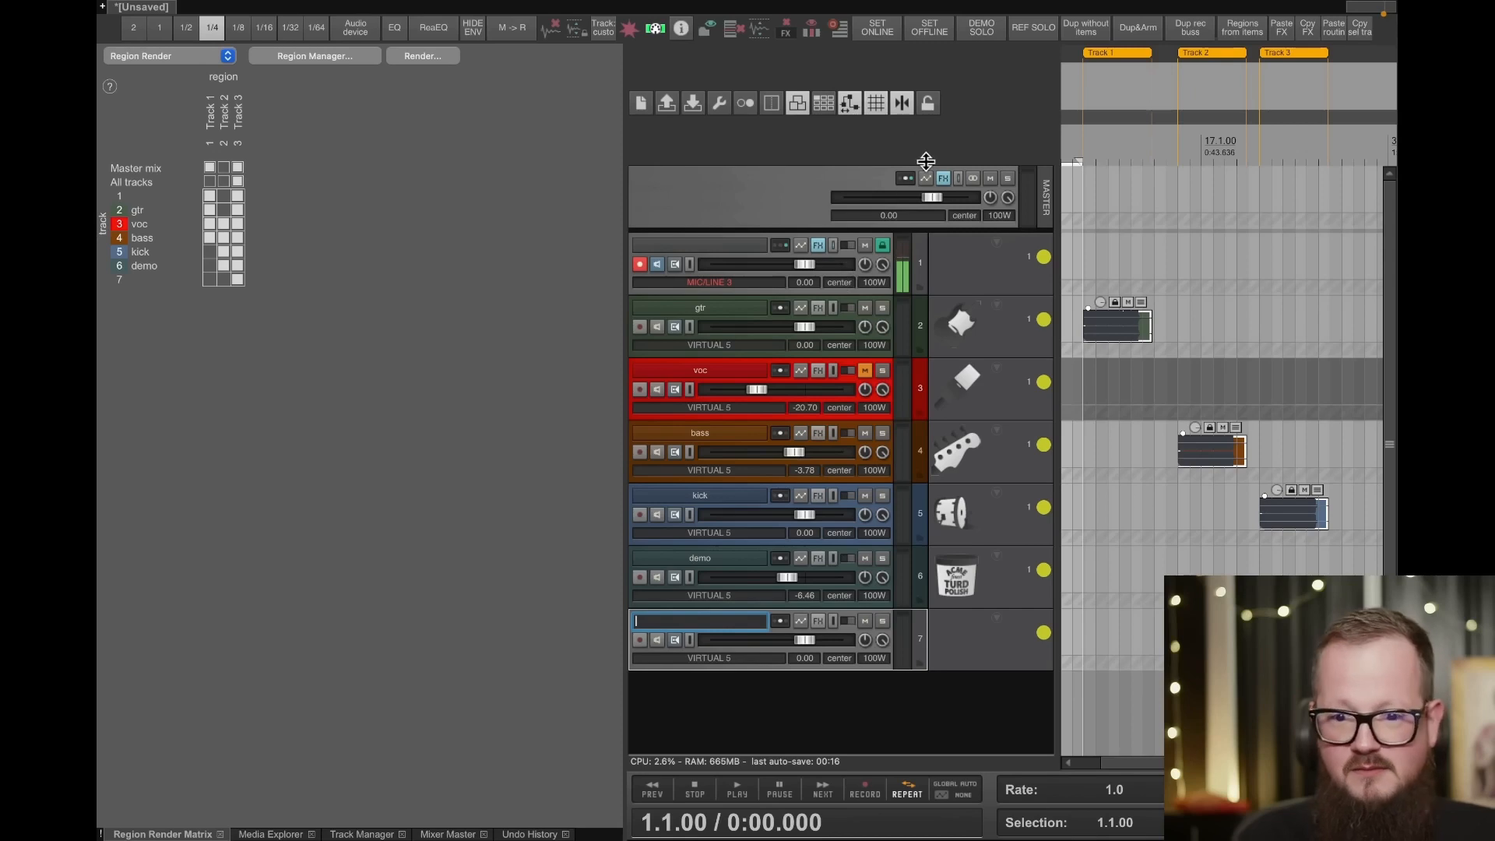
key(Escape)
double_click(725, 615)
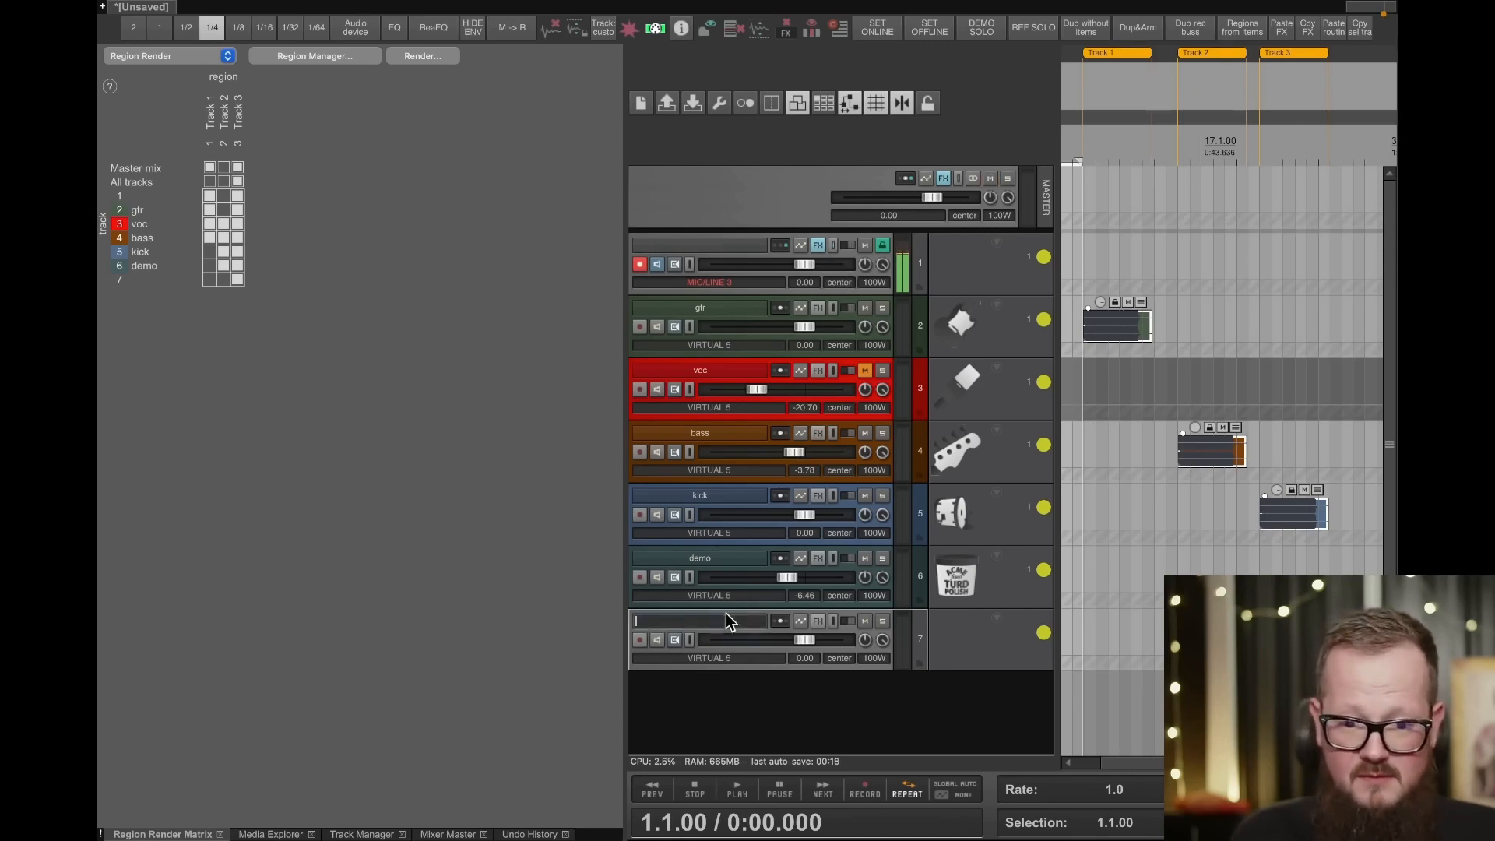
text(all)
key(Return)
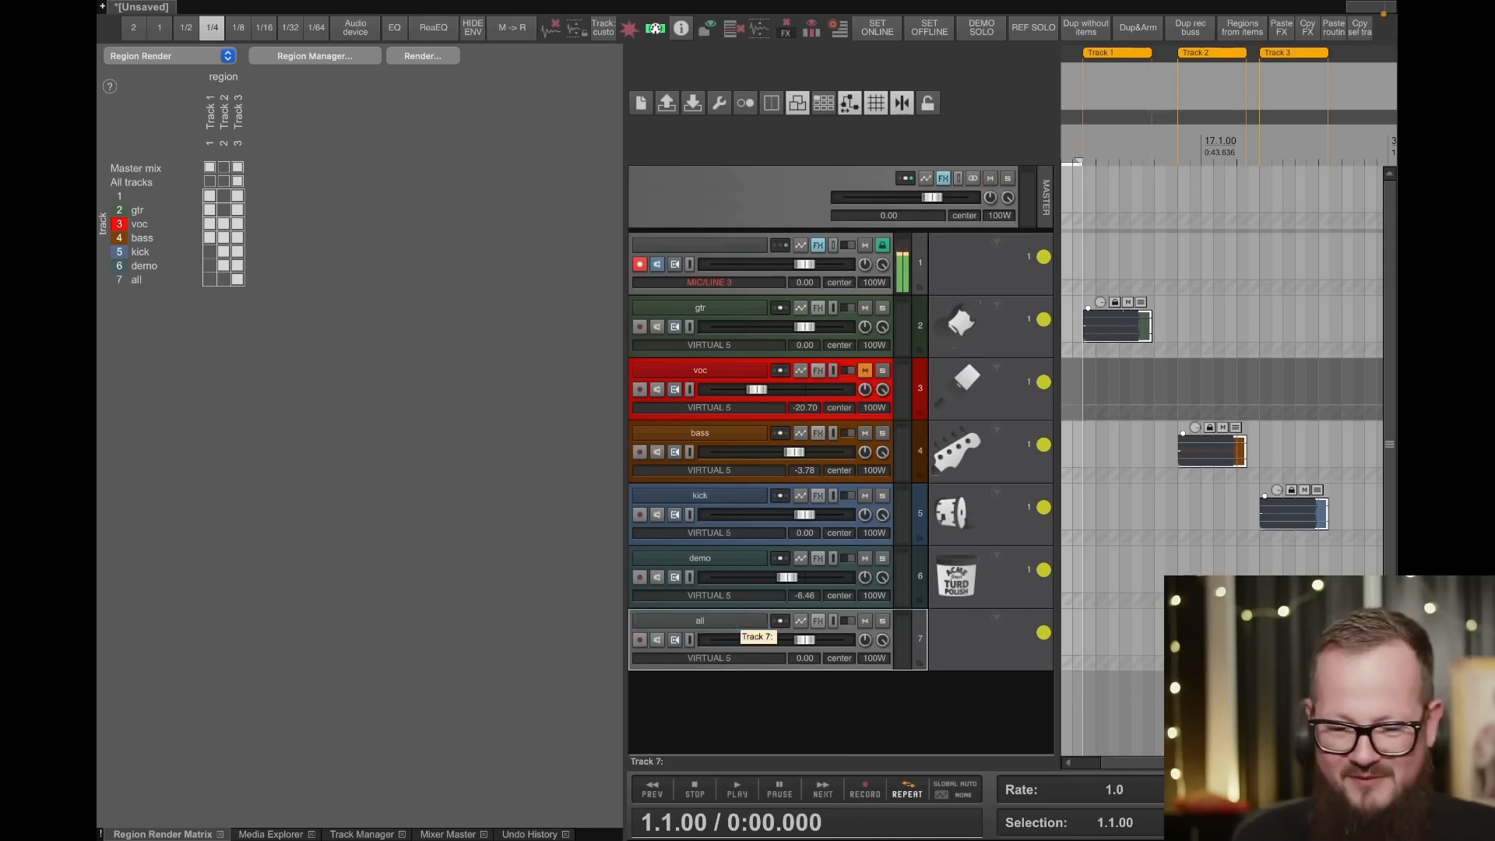
- Move the all track directly above gtr and lower its volume to about -65.2 dB
drag(742, 616, 738, 356)
click(726, 366)
click(718, 327)
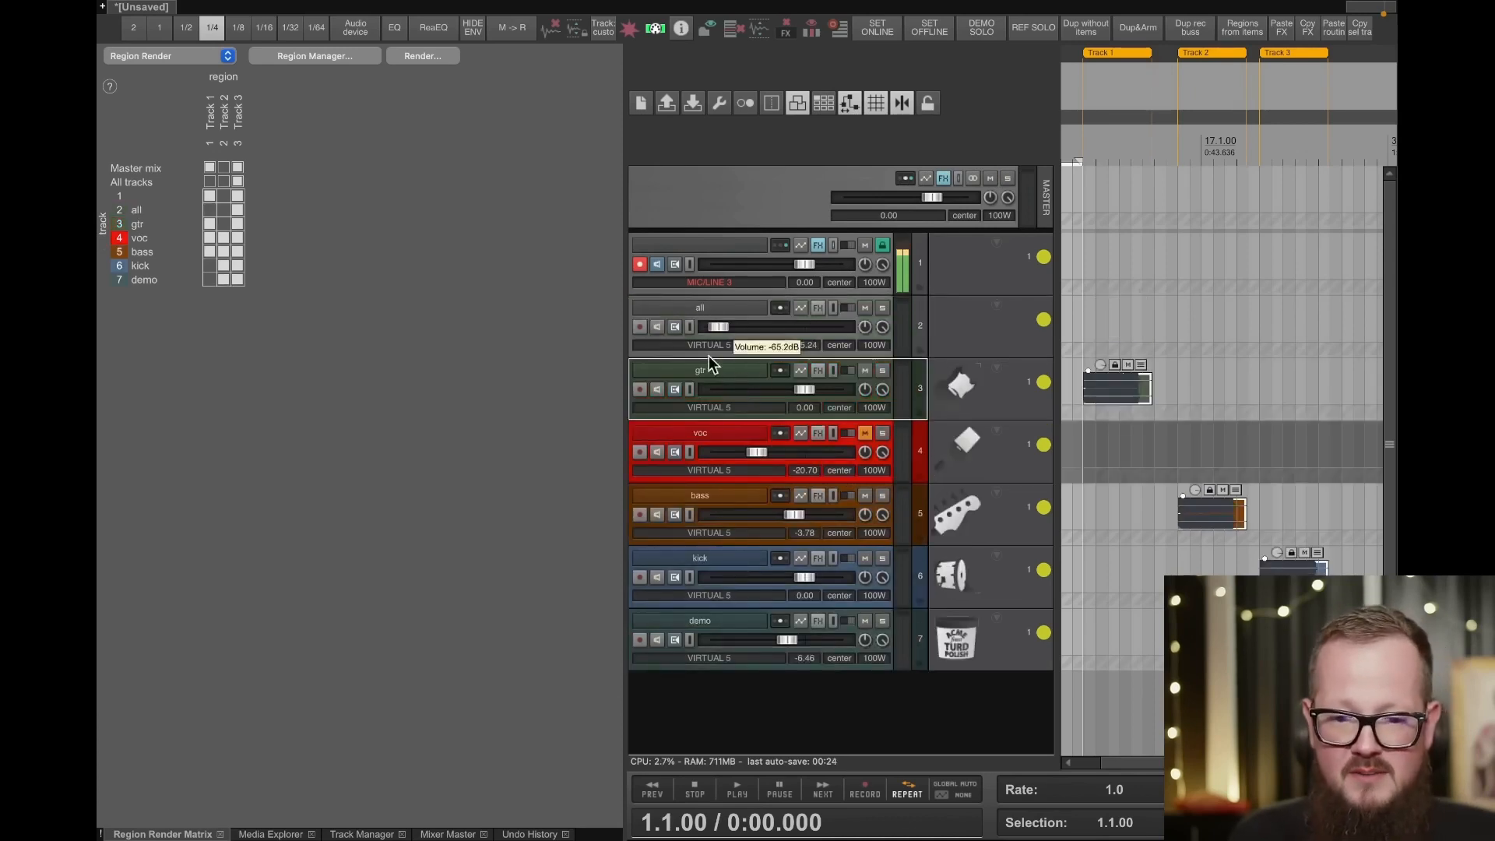
shift+click(707, 621)
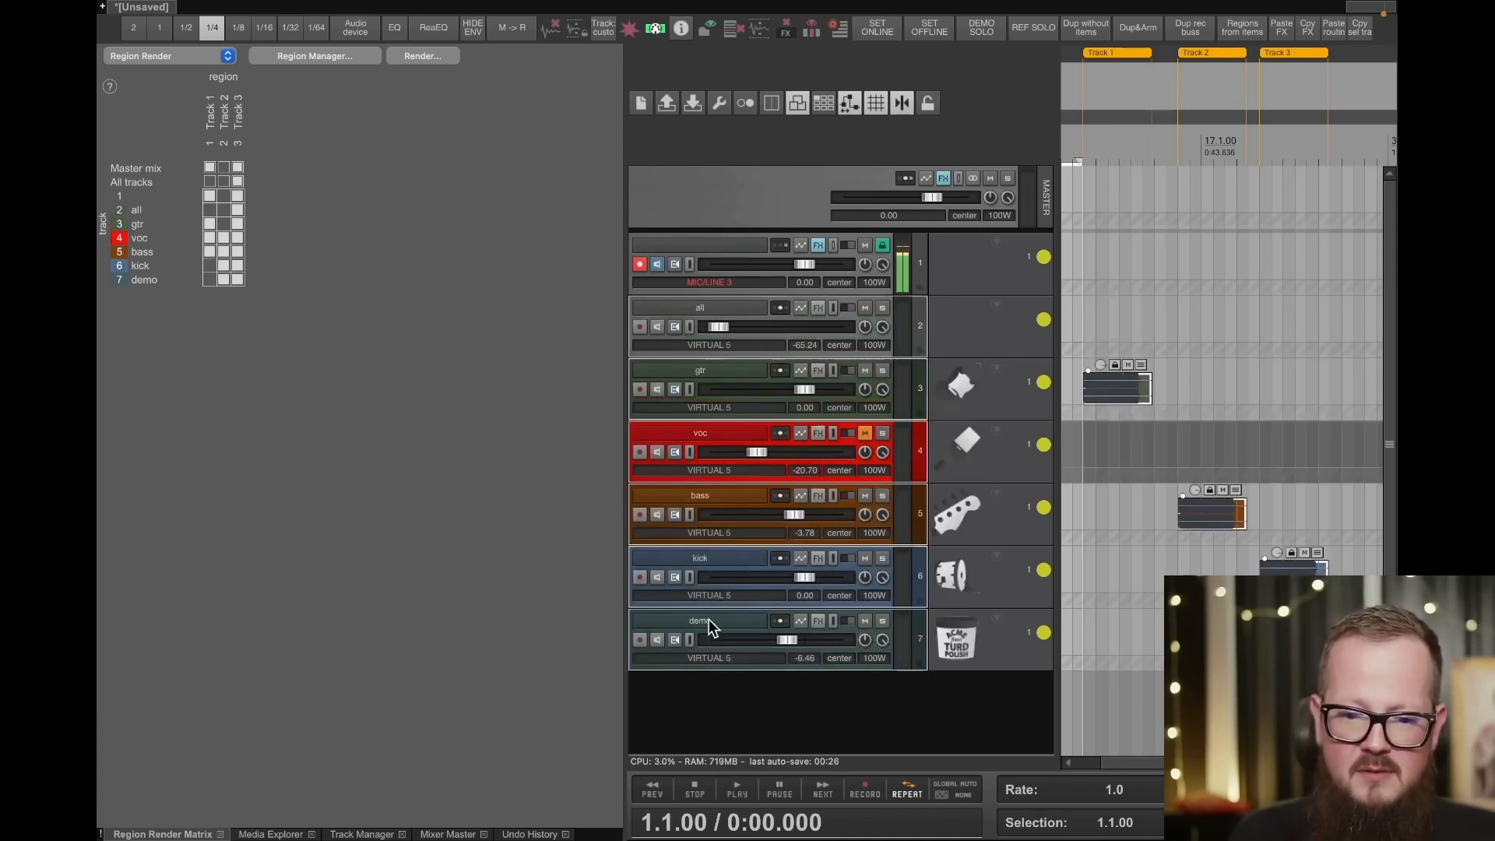
drag(702, 308, 964, 276)
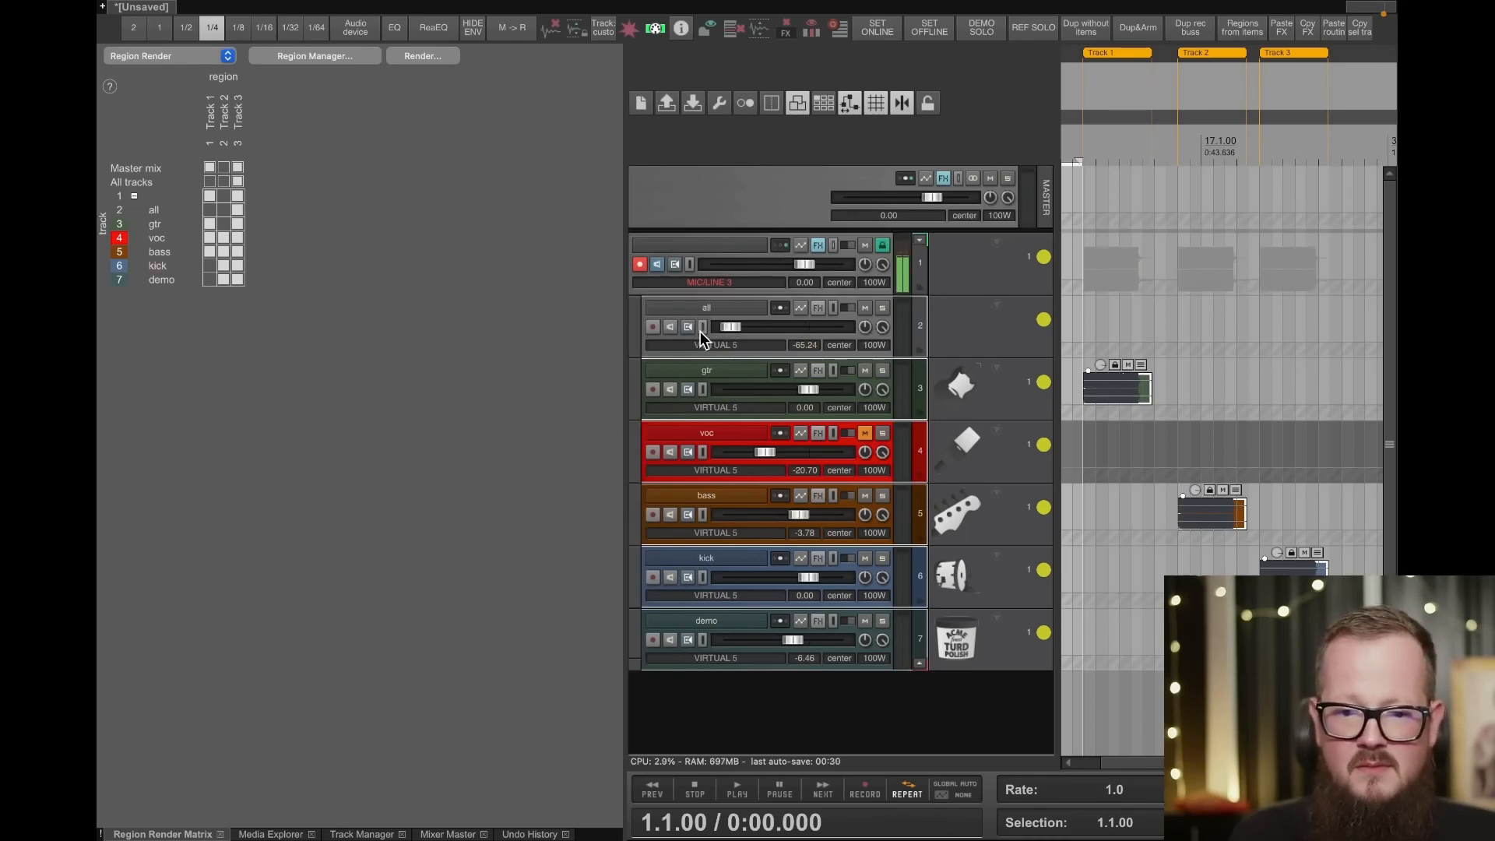
key(ctrl+z)
click(723, 738)
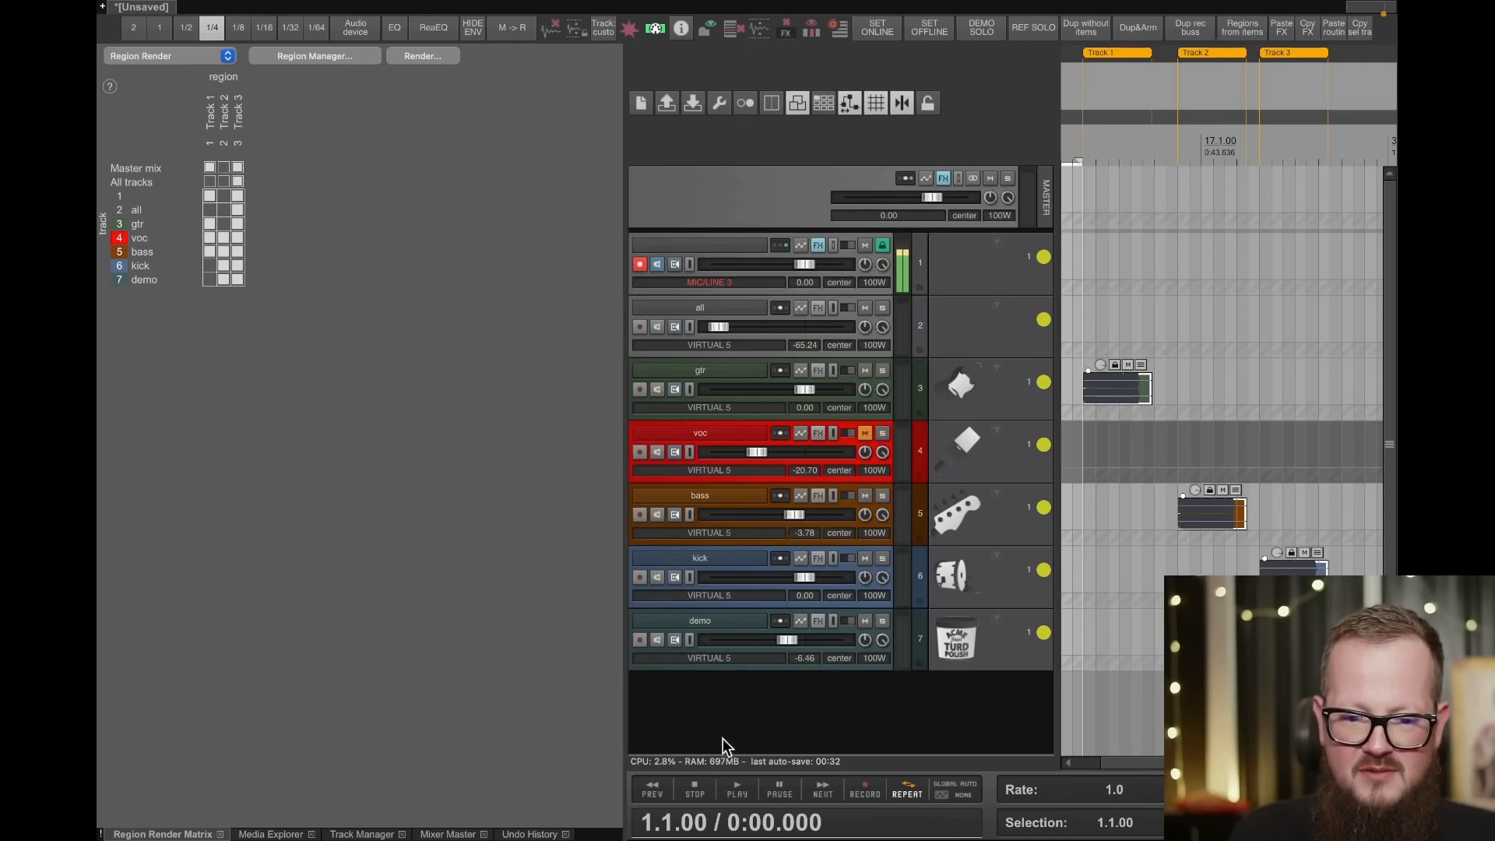
- Nest the tracks from gtr through demo inside the all track as its folder children
click(716, 618)
shift+click(708, 378)
drag(708, 379, 889, 331)
- Set the all folder's volume to about -32.4 dB and toggle its mute on and off
drag(719, 327, 743, 335)
click(865, 308)
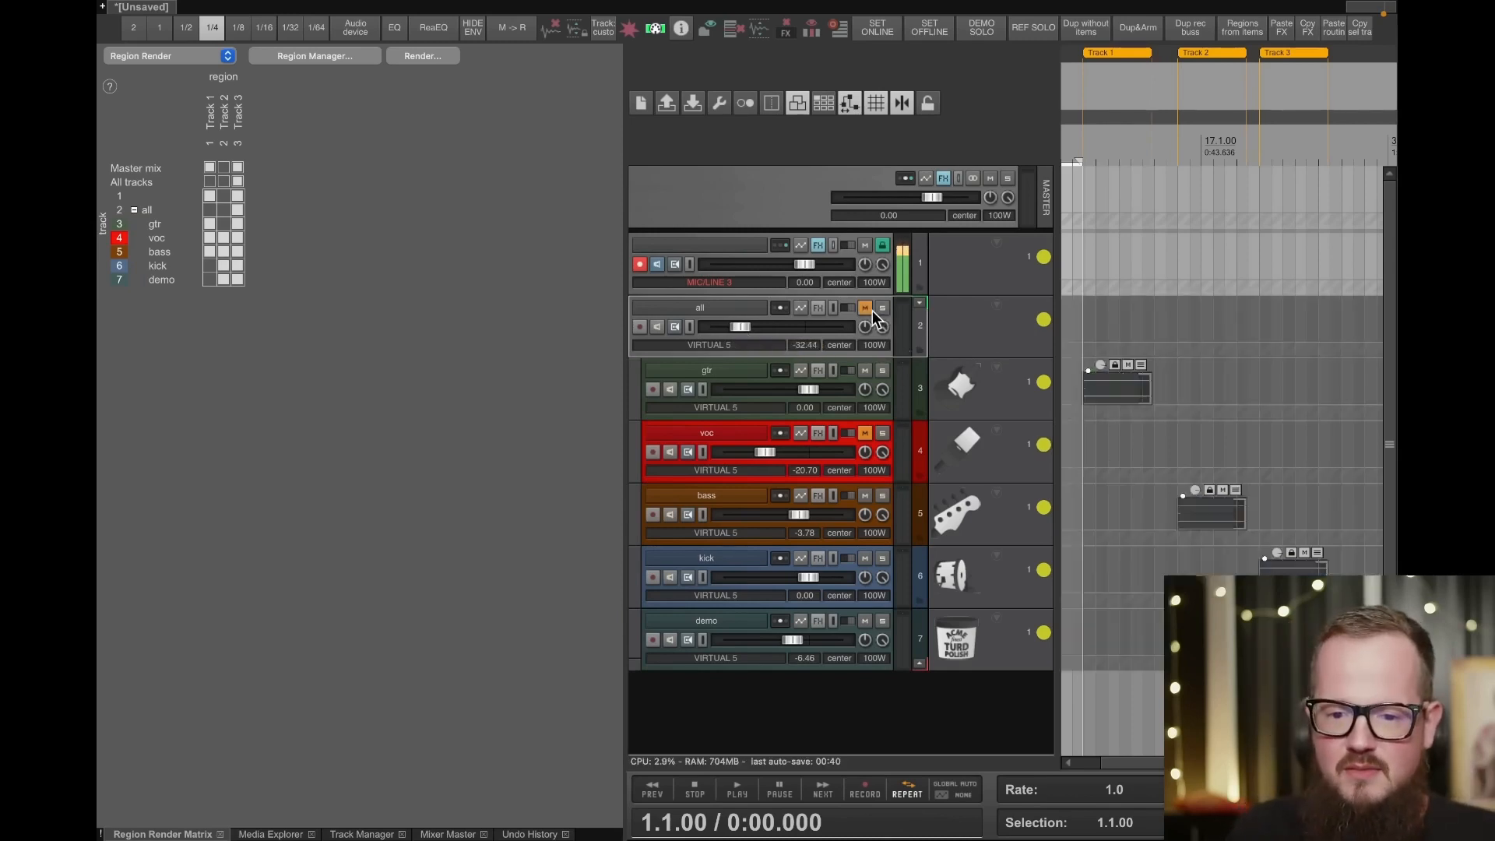
click(864, 309)
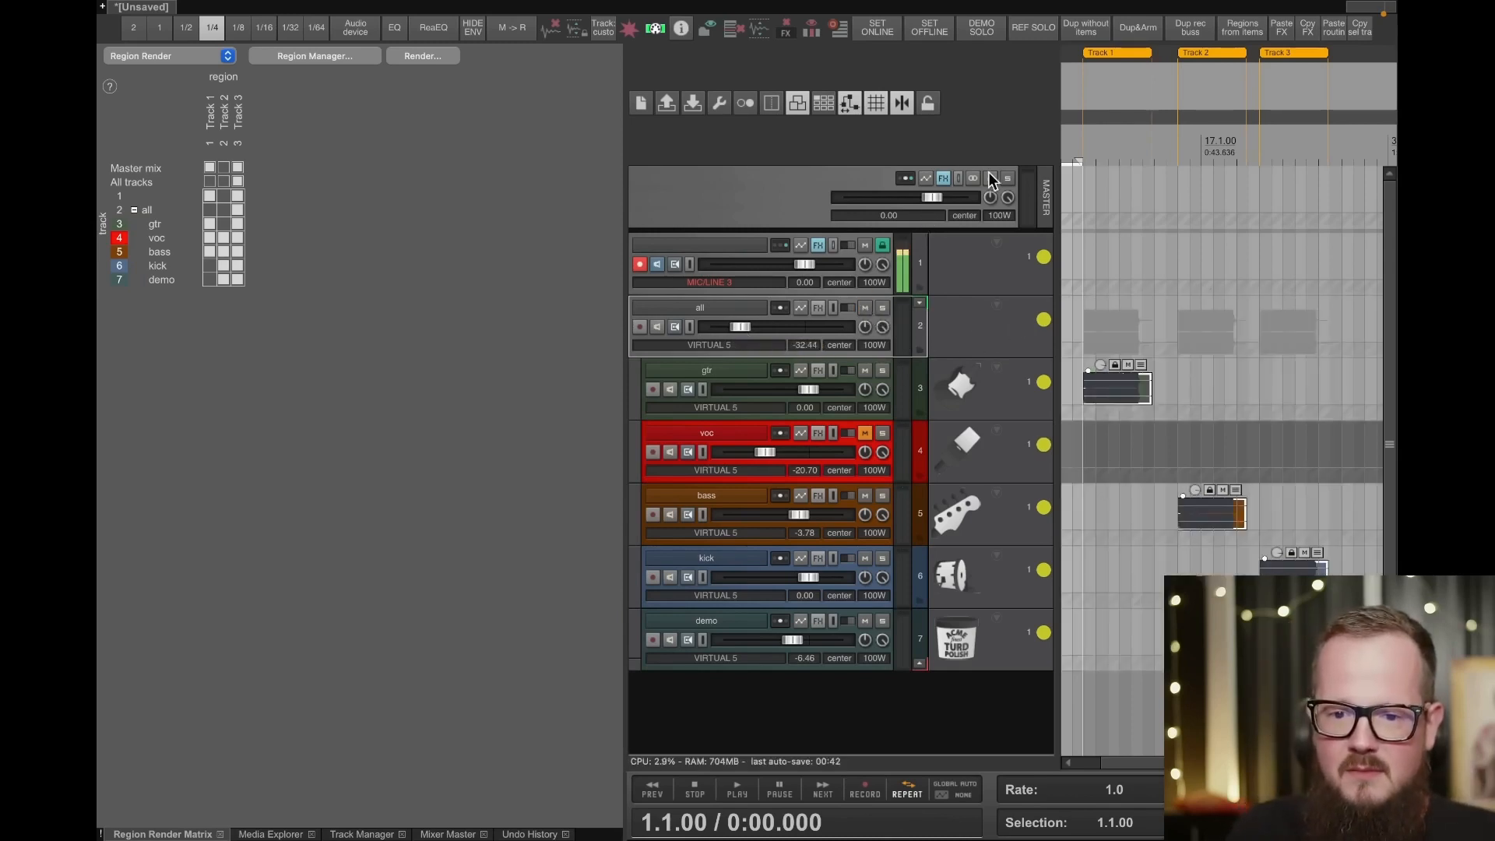
- Play from bar 7 with the all folder's volume at about -69.1 dB, raise gtr's volume to about 9.1 dB, and stop playback
click(1085, 315)
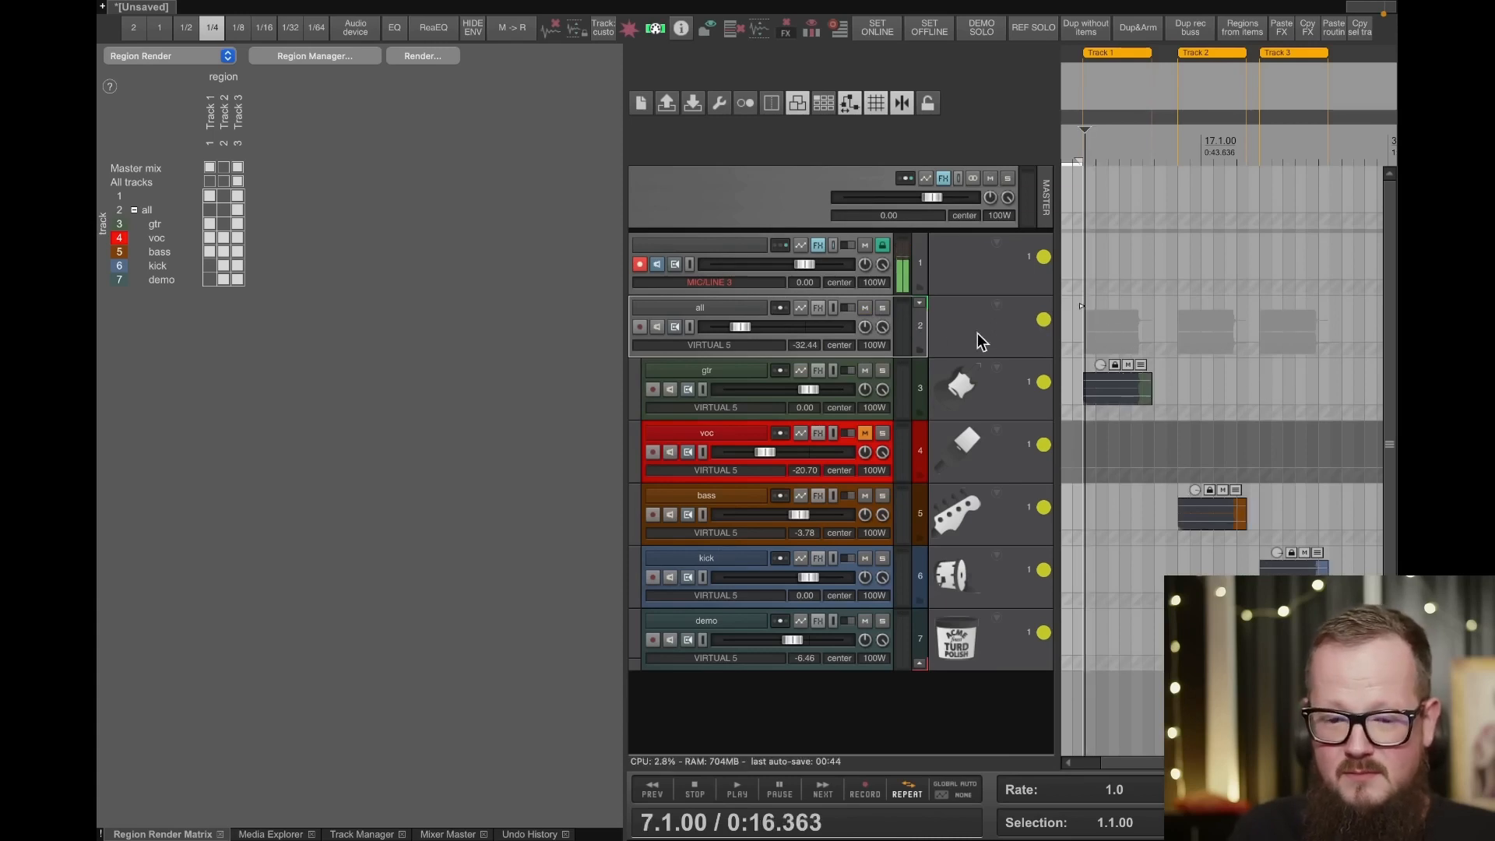
drag(750, 331, 727, 329)
key(space)
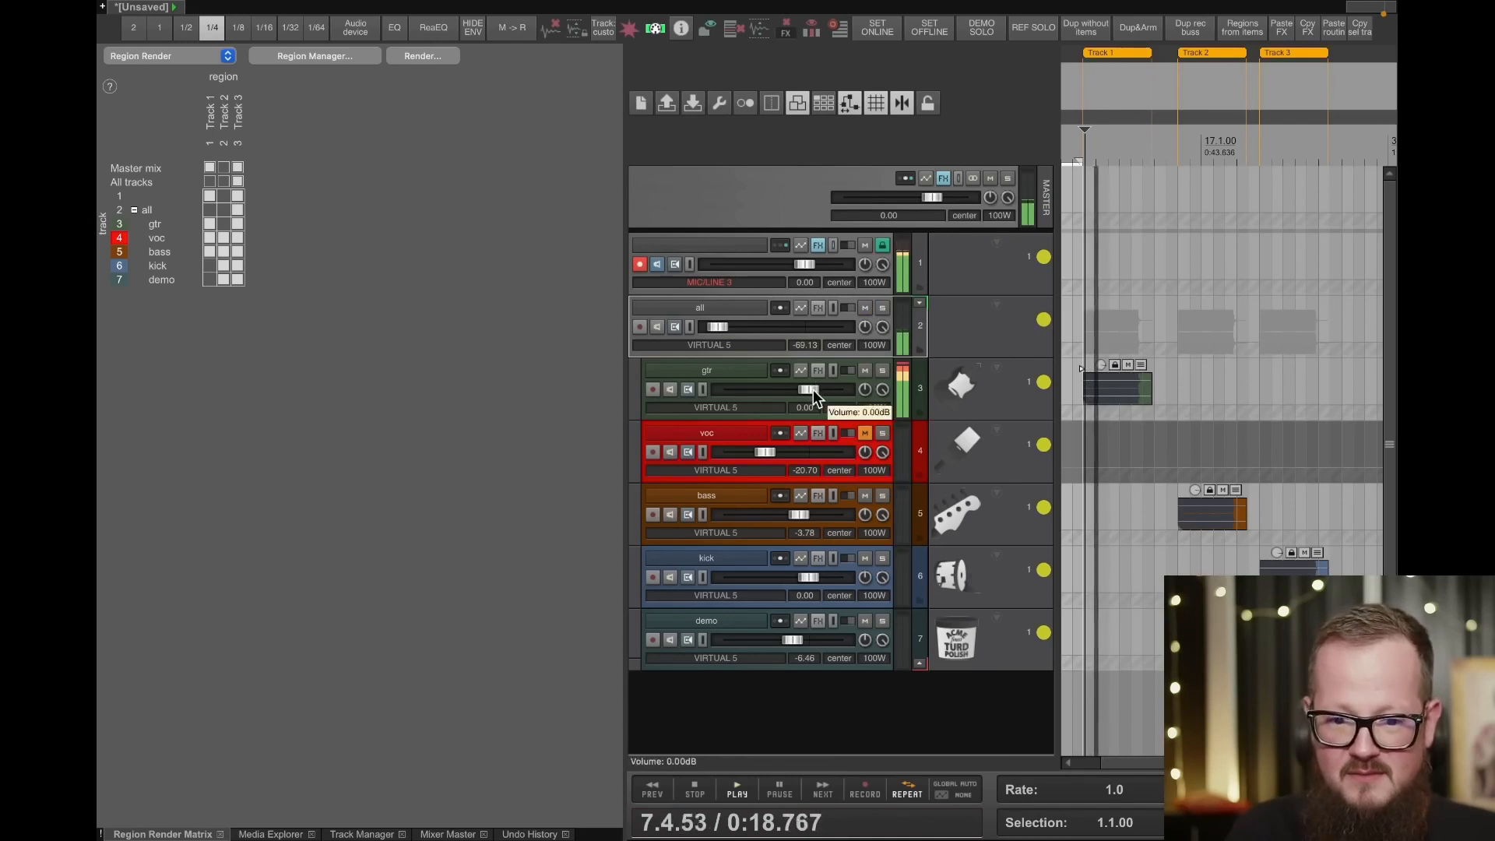
drag(813, 390, 836, 389)
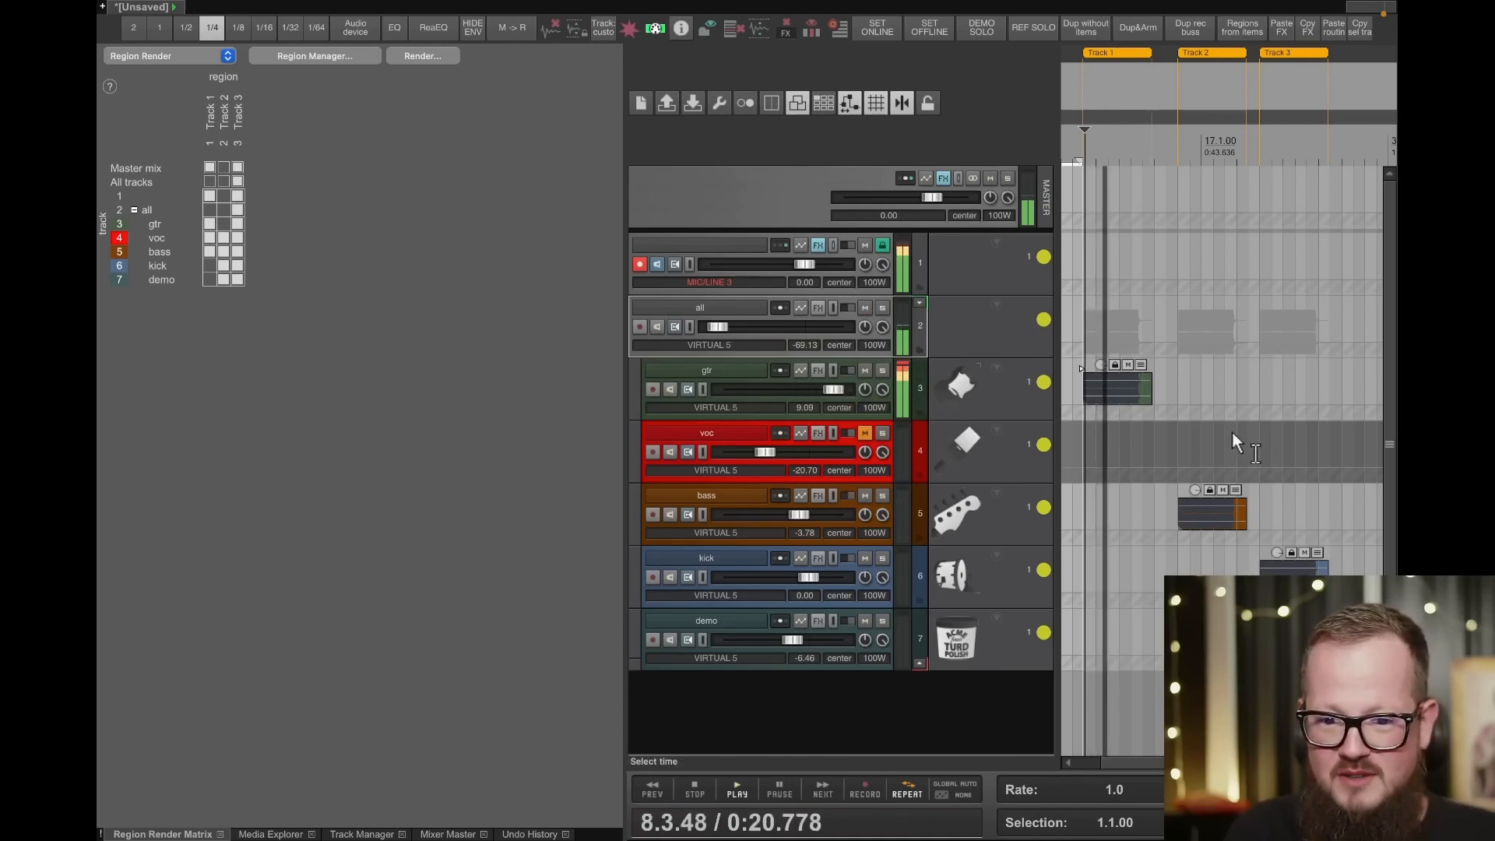
key(space)
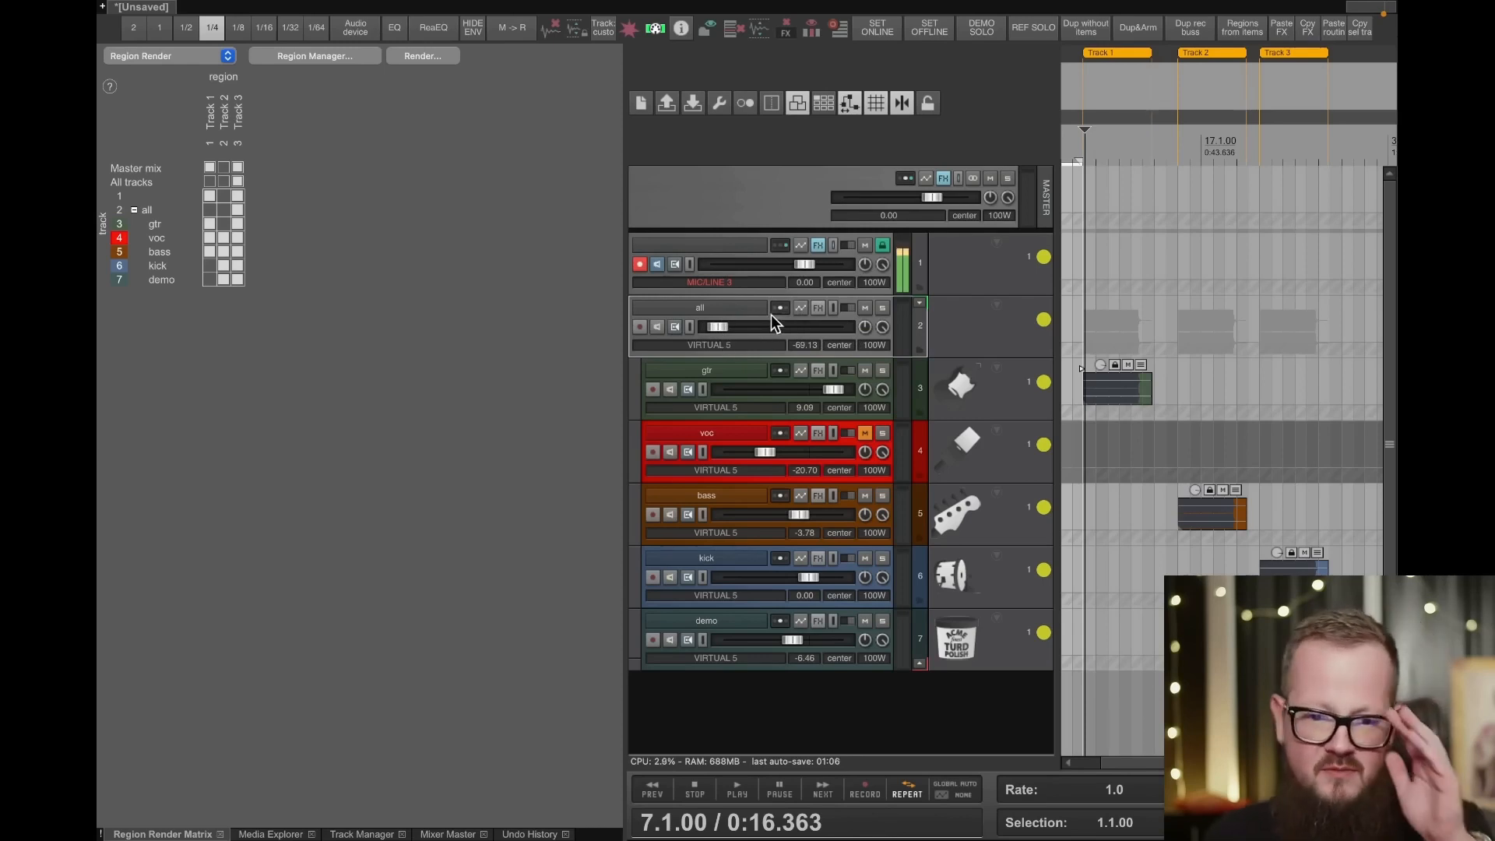
- Insert a new track directly below track 1 and name it b
mouse_move(726, 320)
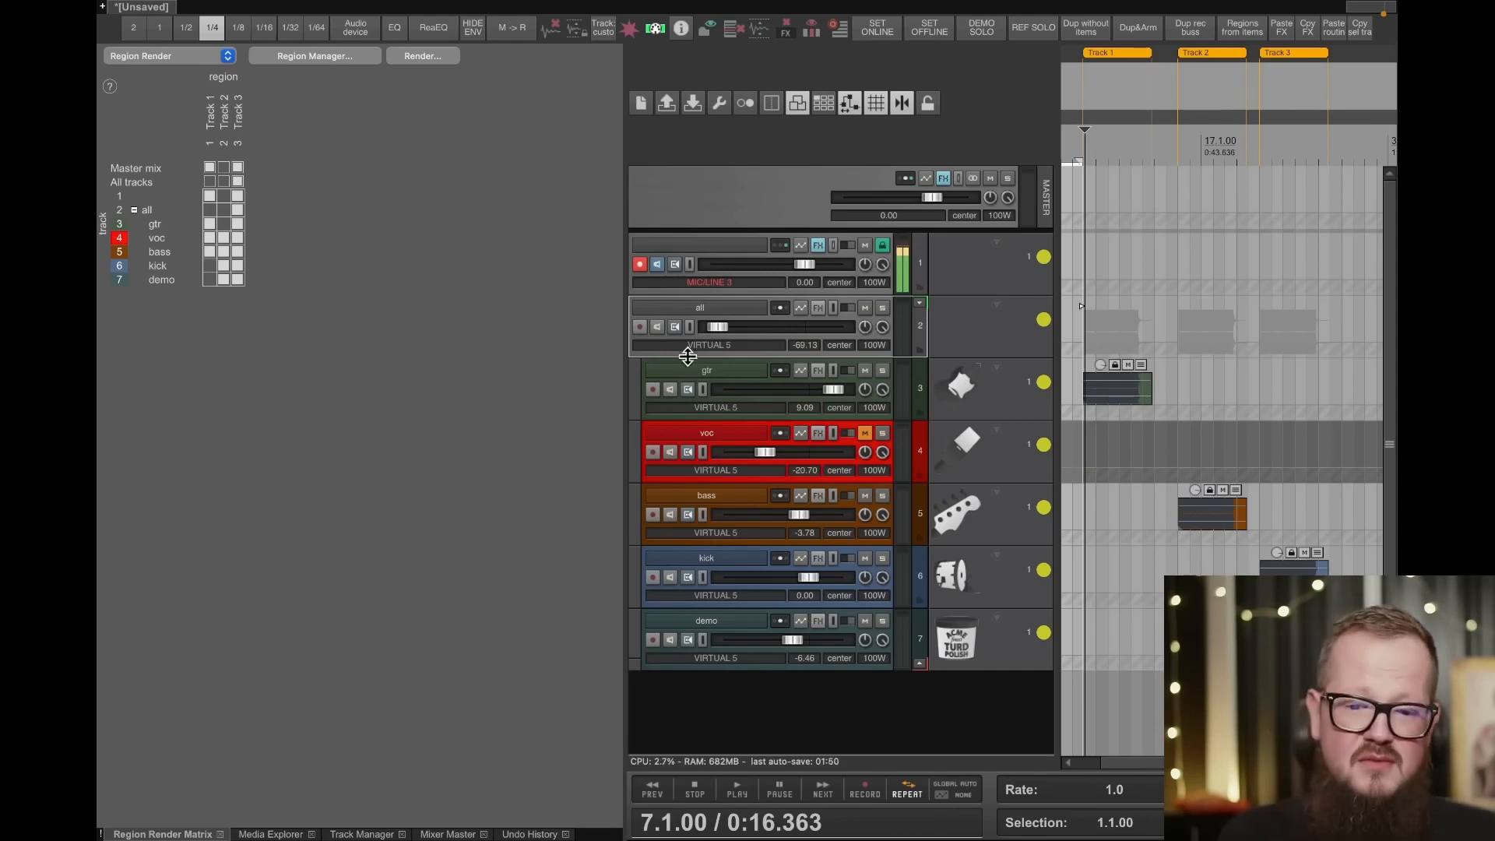
click(713, 381)
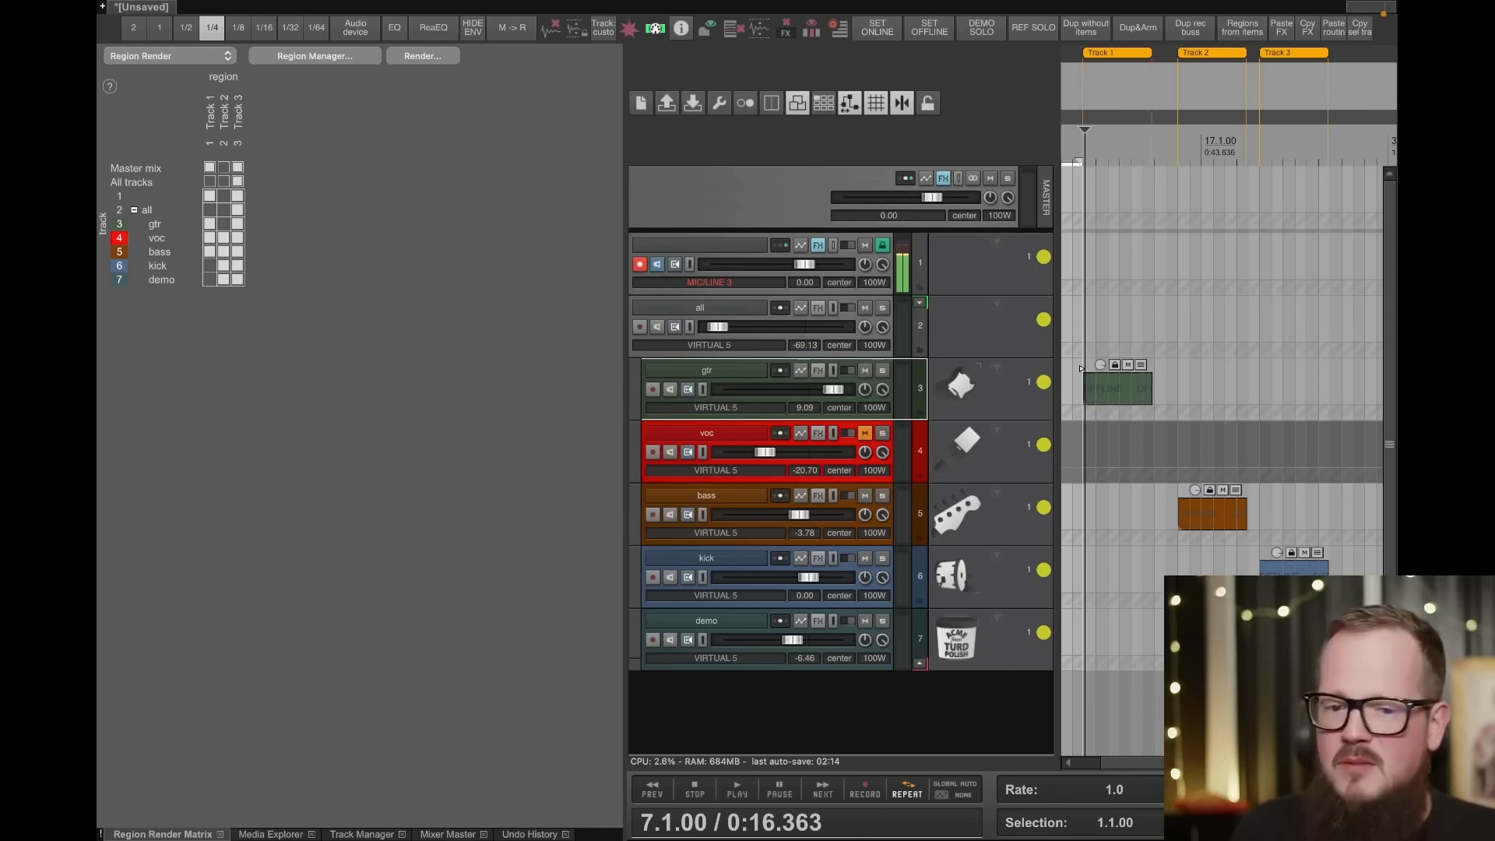
click(736, 249)
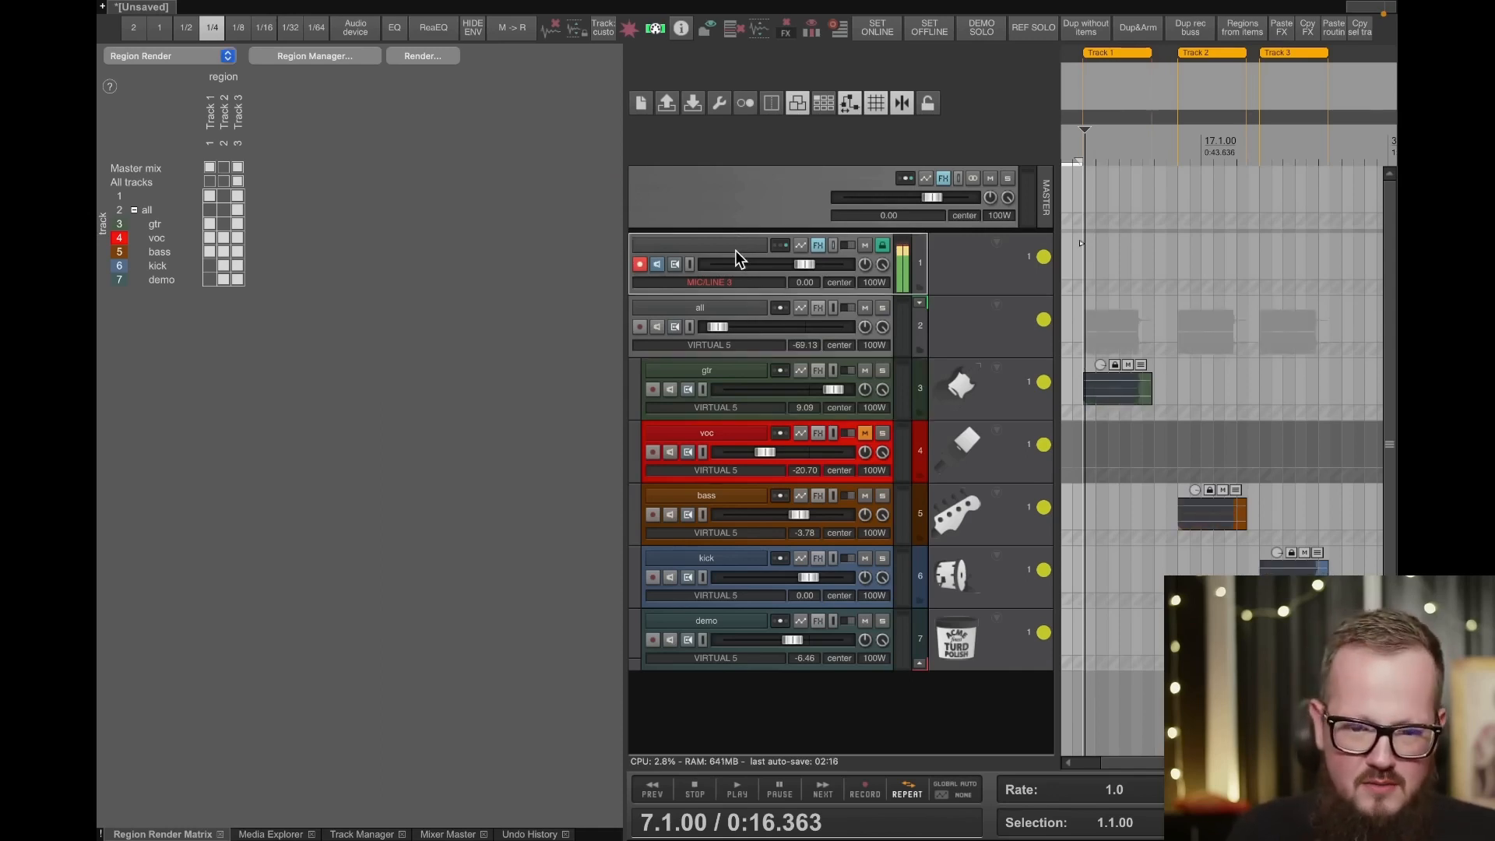
key(super+t)
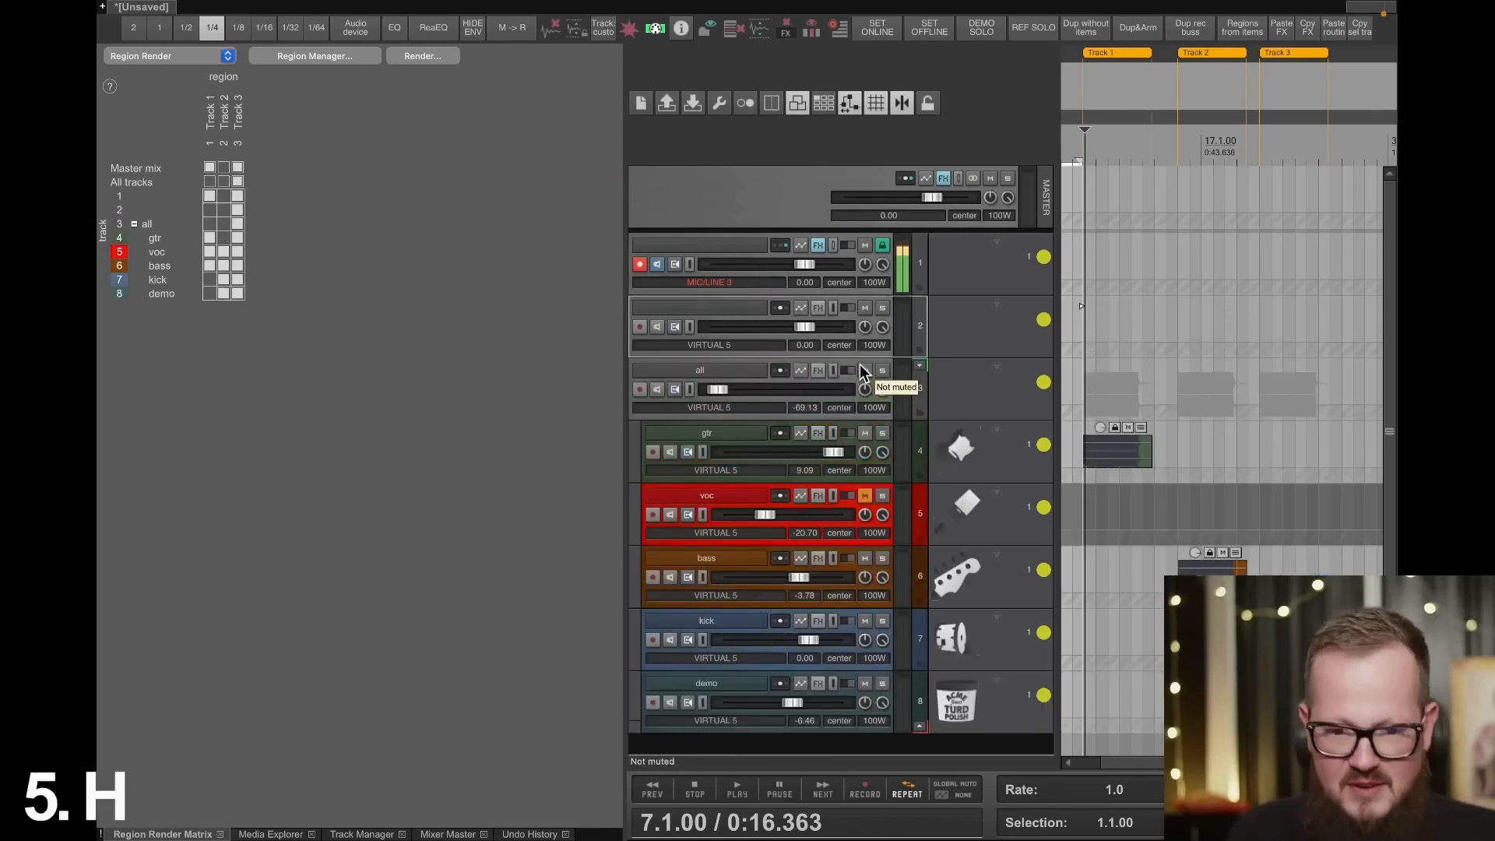
double_click(731, 308)
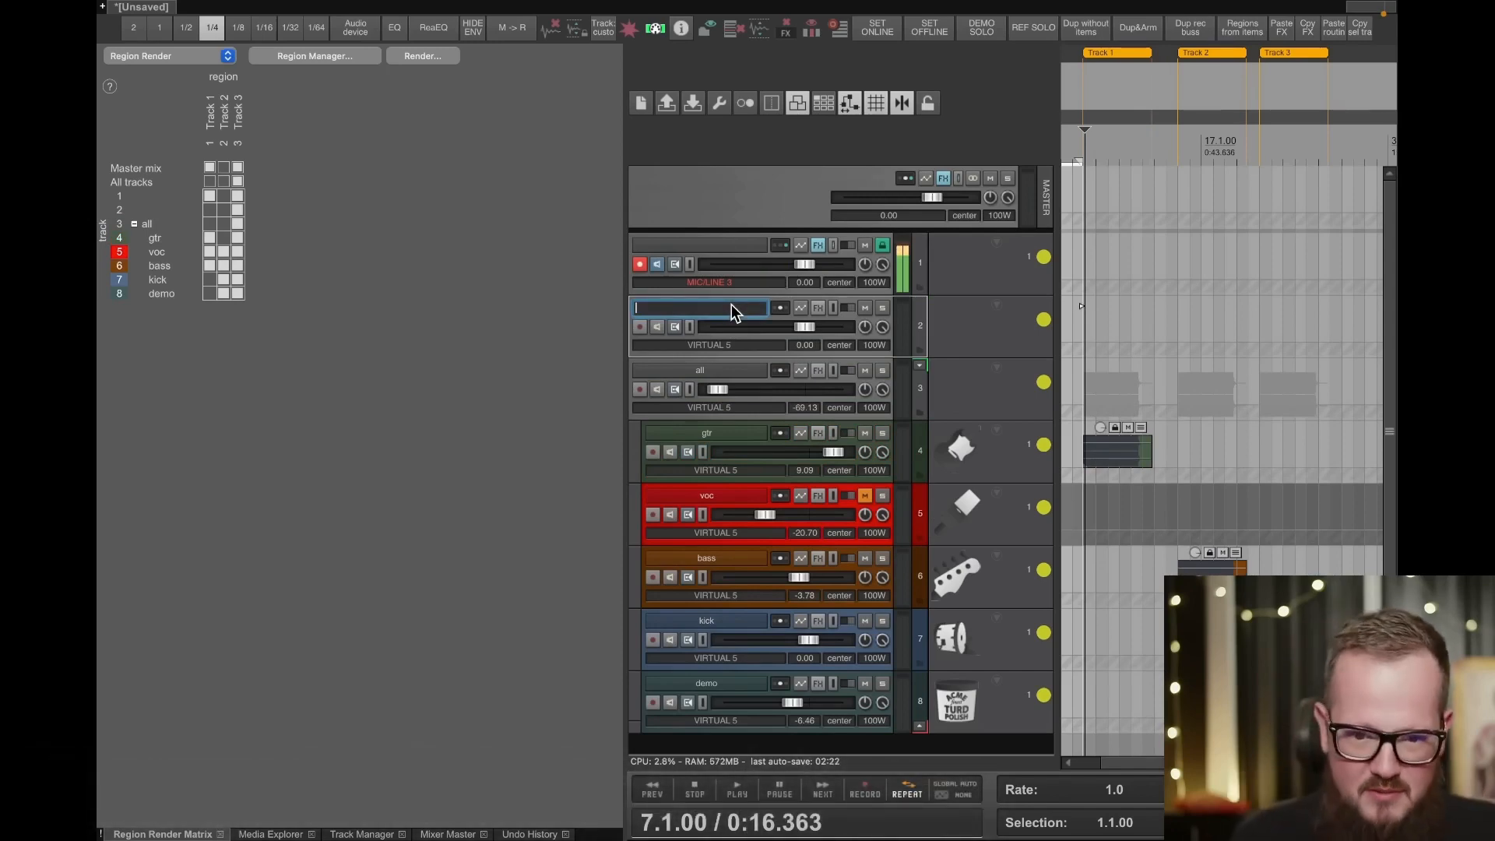
text(b)
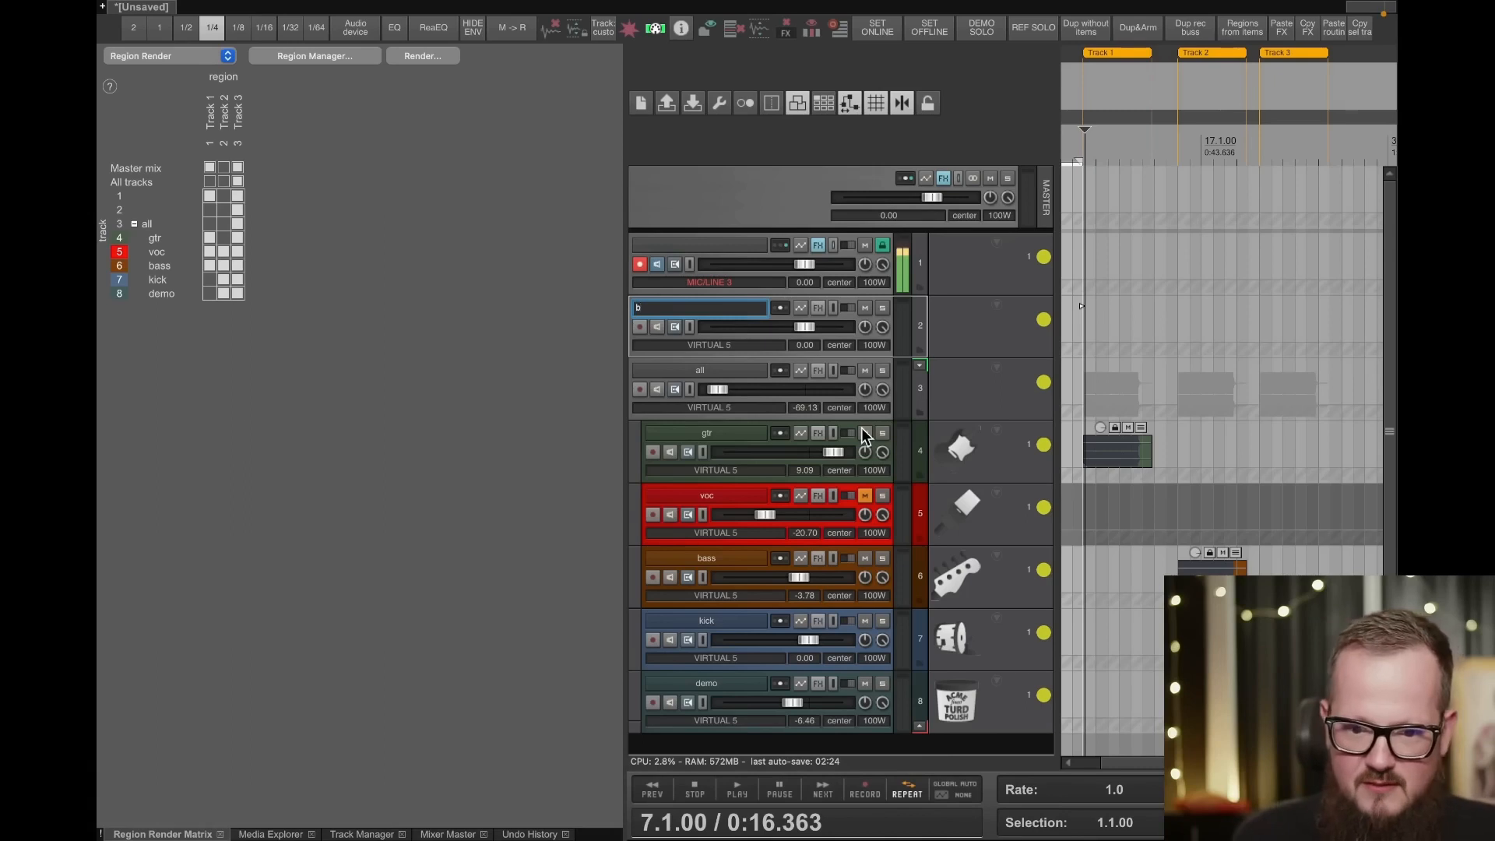
- Lower the bass track's volume to about -48.4 dB and move the gtr item to the start of the Track 2 region
drag(747, 582, 736, 561)
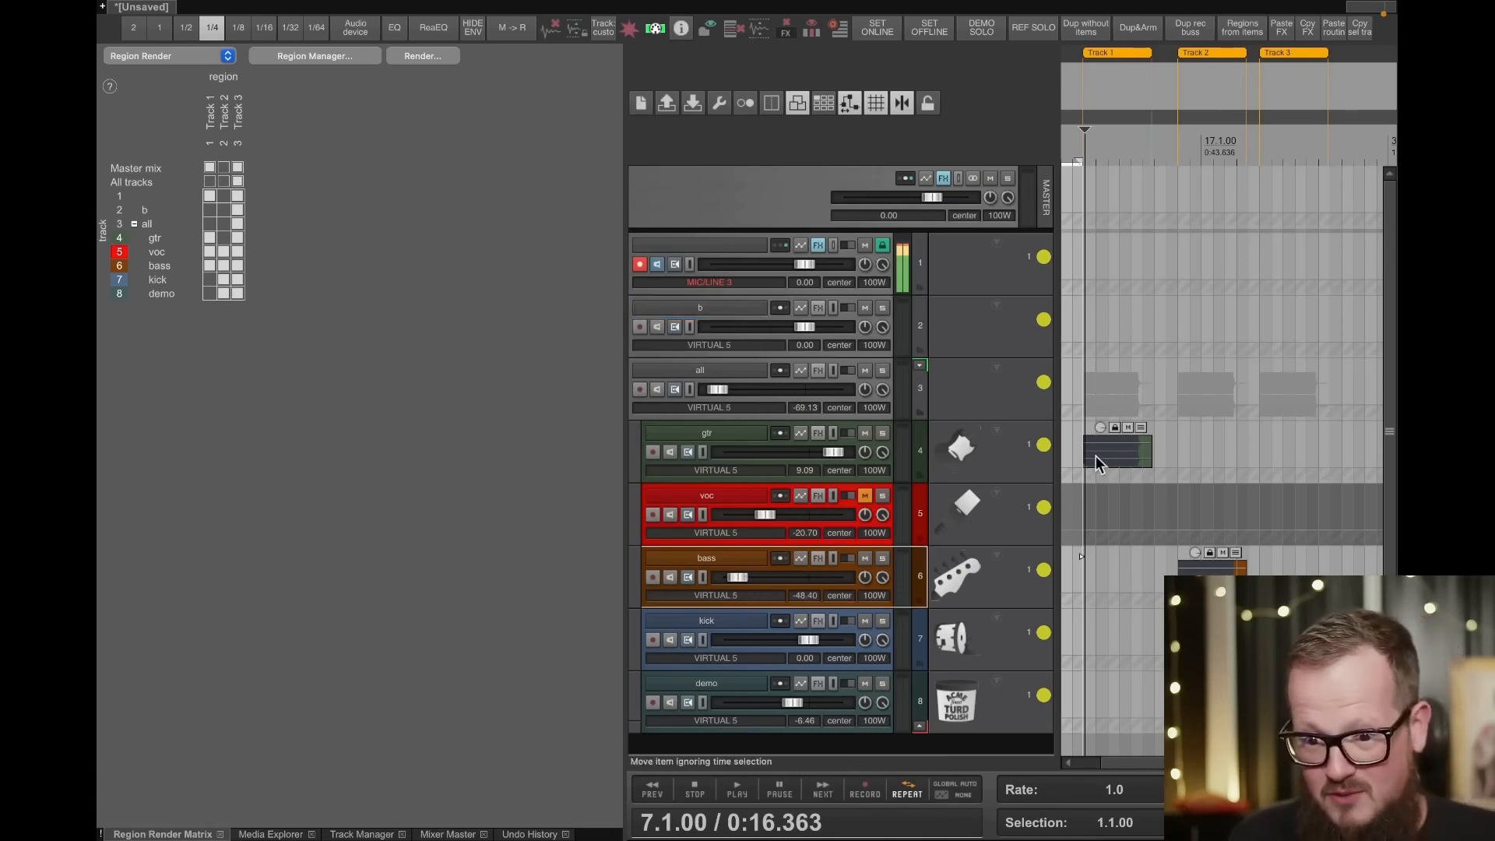
drag(1101, 453, 1193, 453)
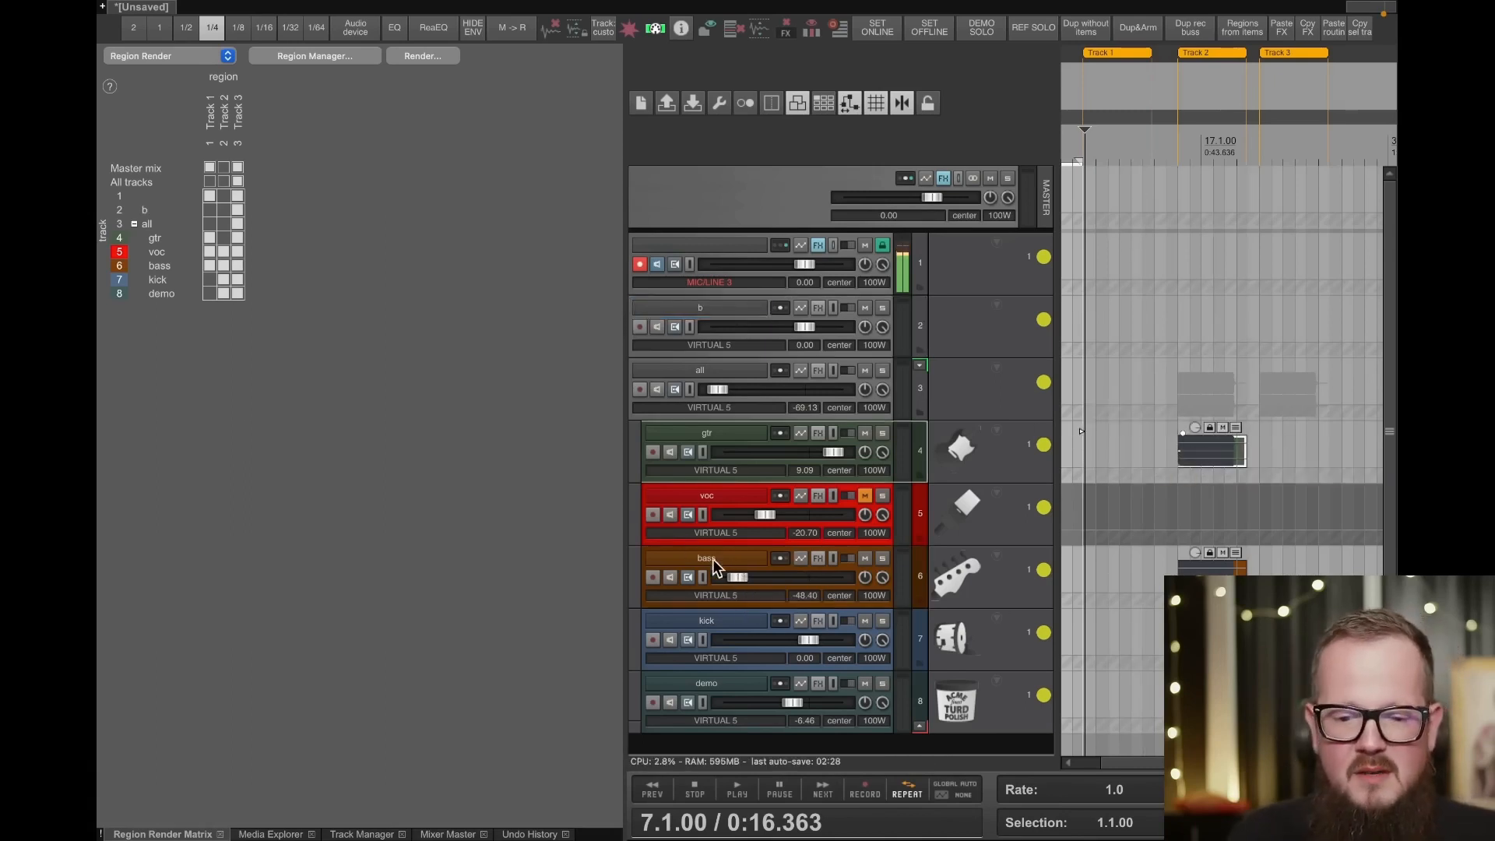
- Filter the plugins by "pro c 2" and add Pro-C 2 (FabFilter) [VST3] to the bass track
click(837, 563)
right_click(823, 554)
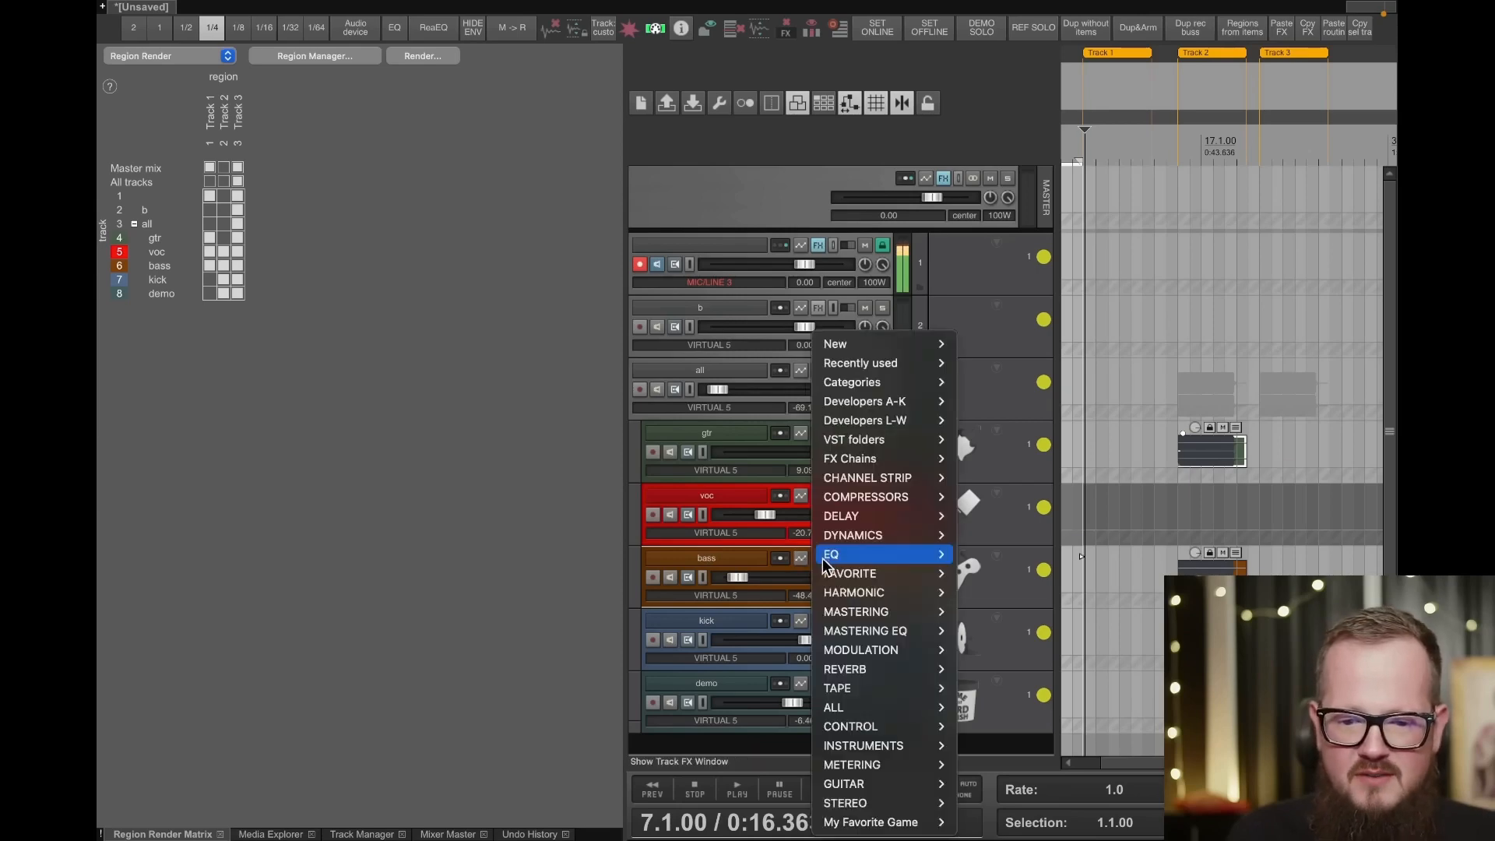
key(Escape)
click(824, 555)
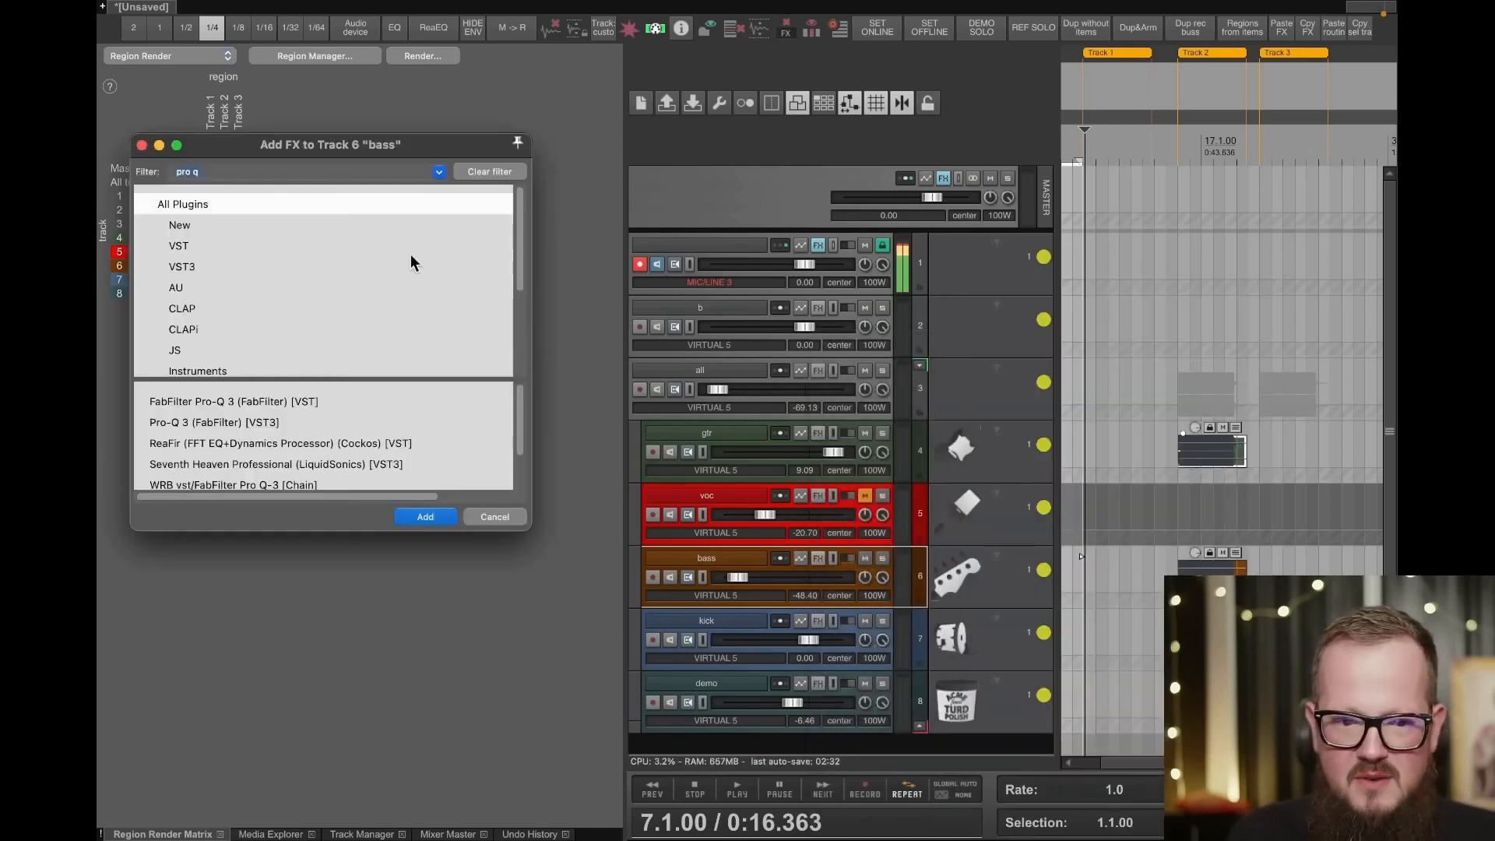
text(pro c 2)
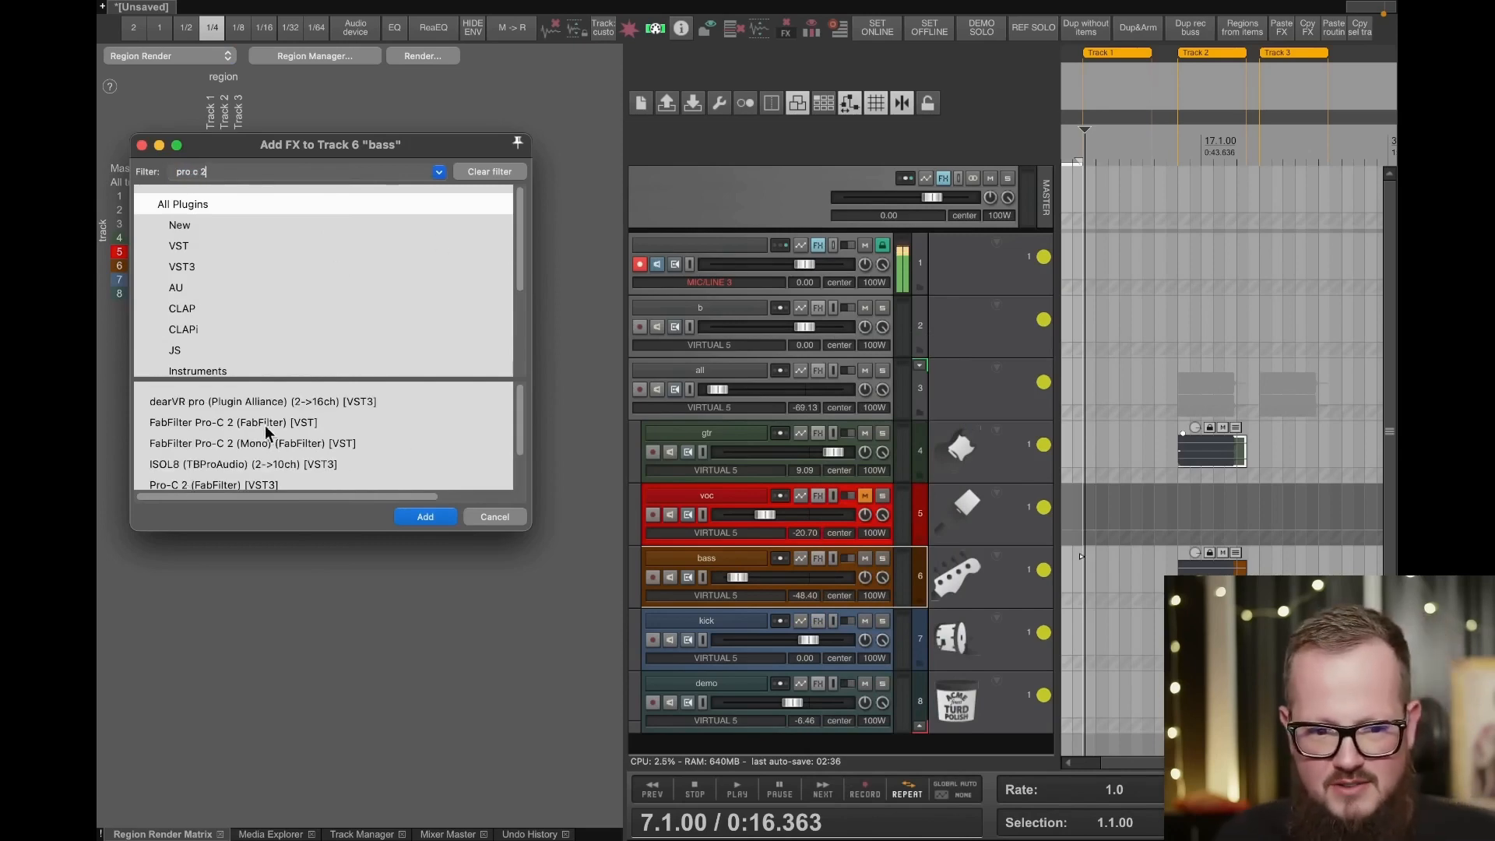
drag(220, 482, 717, 553)
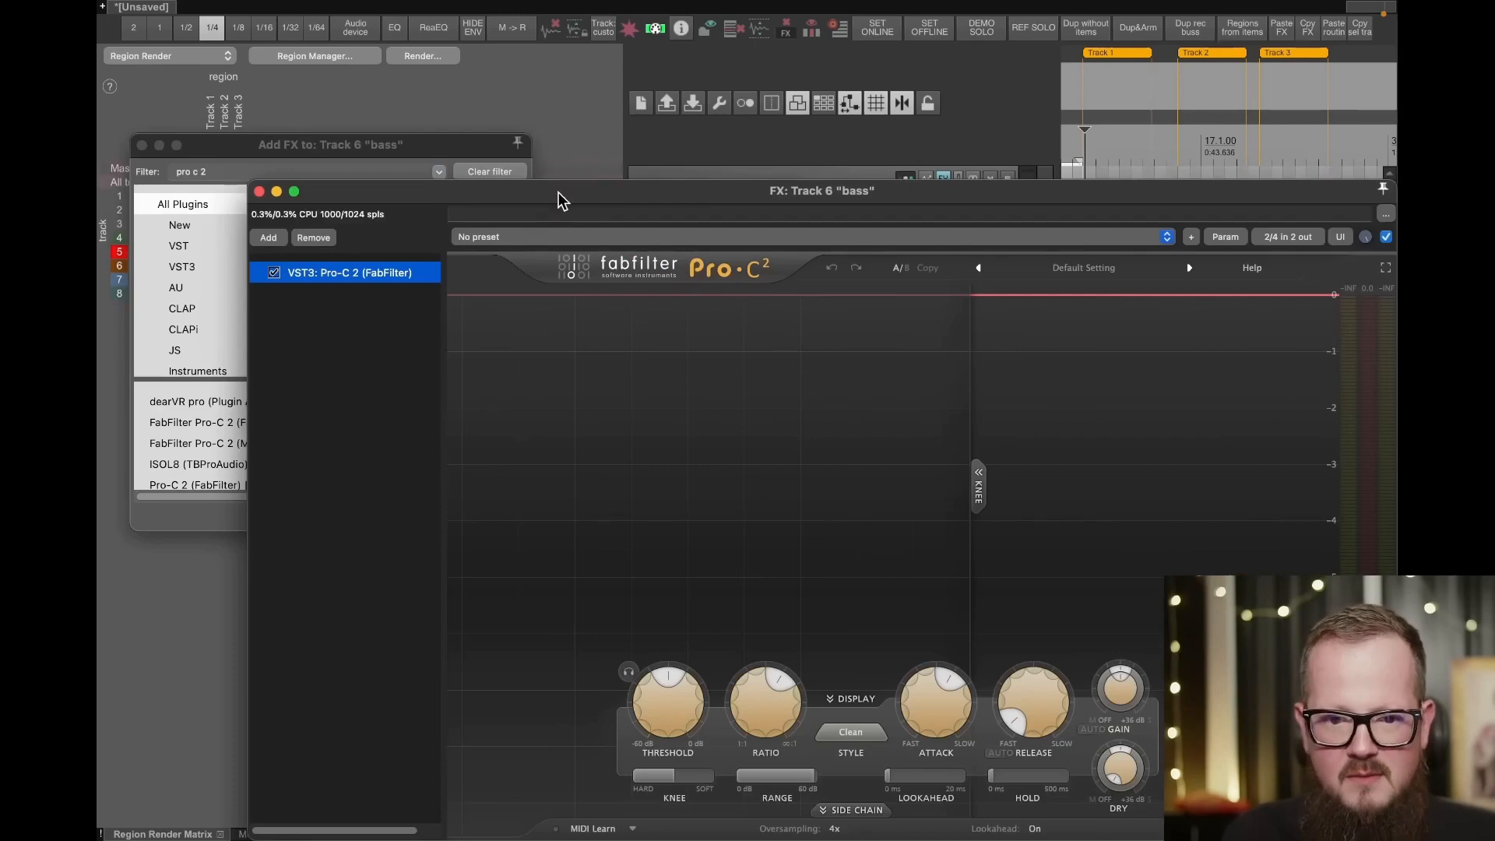
- Shrink the bass FX window and move it clear of the arrangement, and shift the gtr item about two bars later
drag(560, 195, 492, 89)
drag(1324, 736, 966, 573)
drag(810, 101, 707, 50)
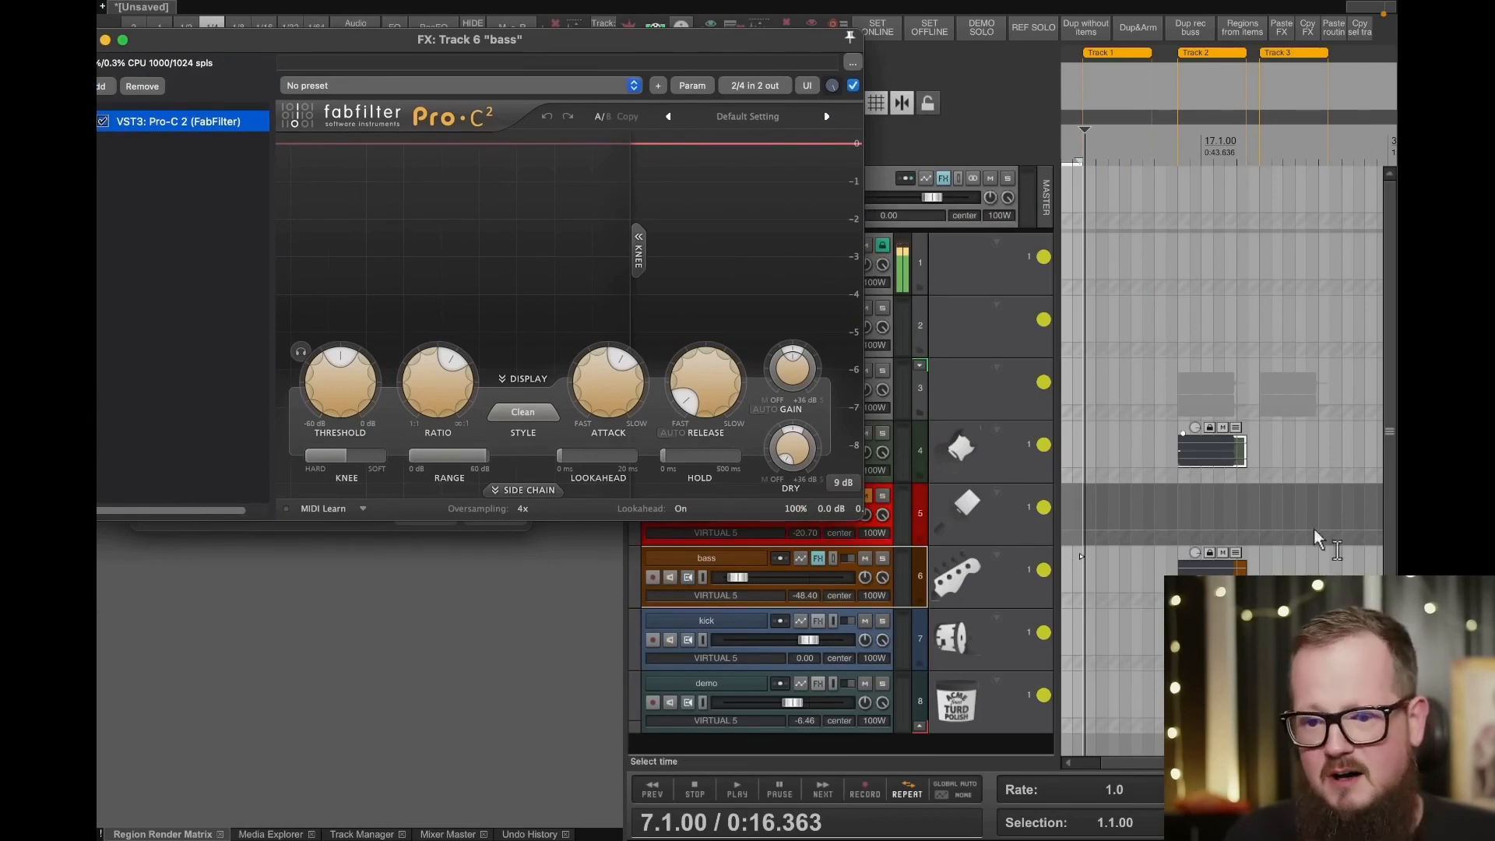
drag(1185, 450, 1232, 459)
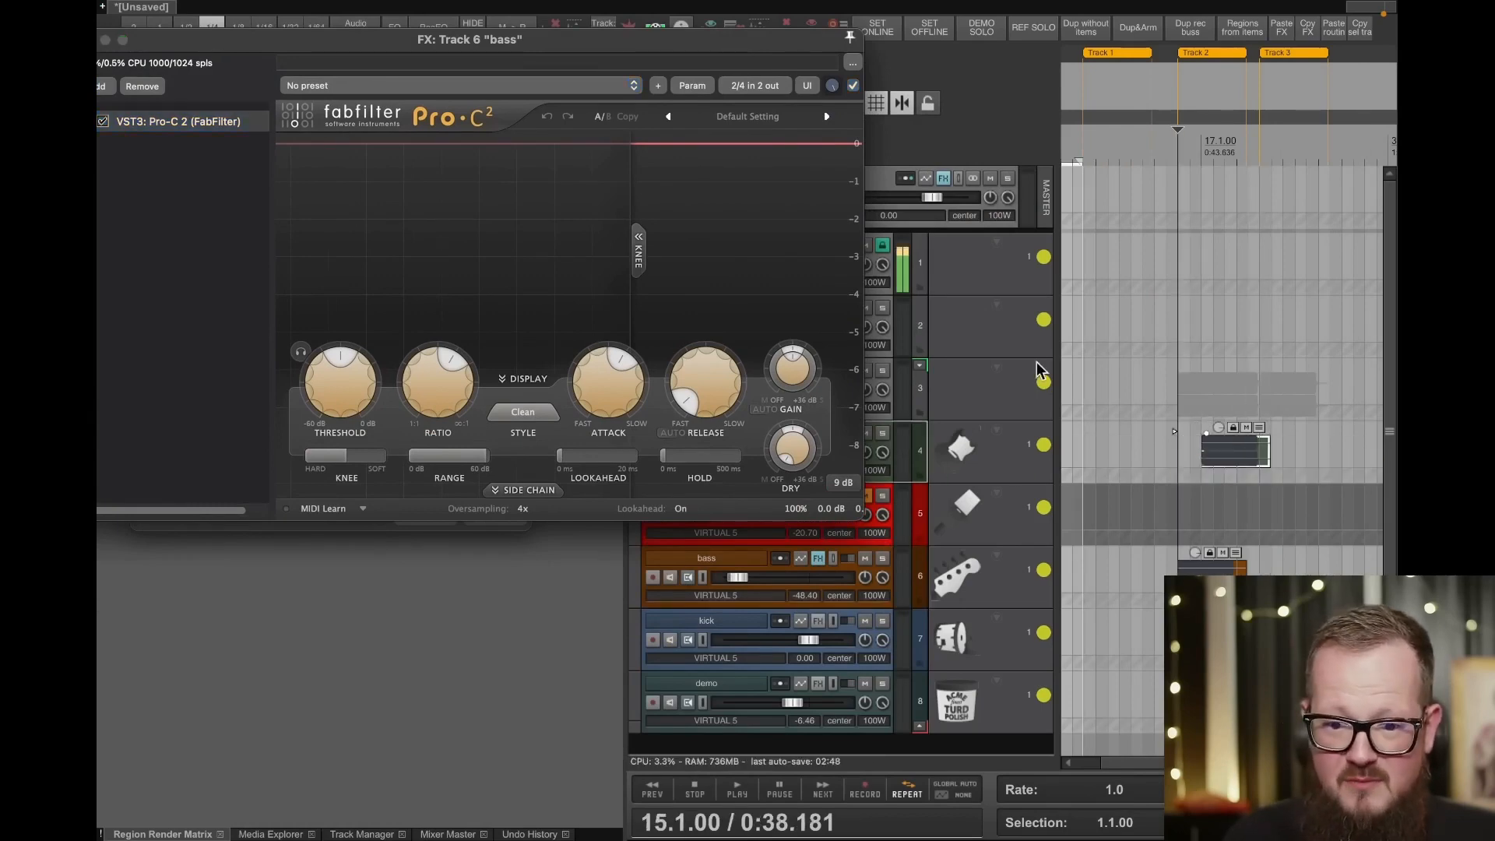
- Route a sidechain send from the gtr track to Pro-C 2 on bass, sending audio 1/2 to channels 3/4
drag(708, 47, 563, 110)
drag(779, 432, 399, 324)
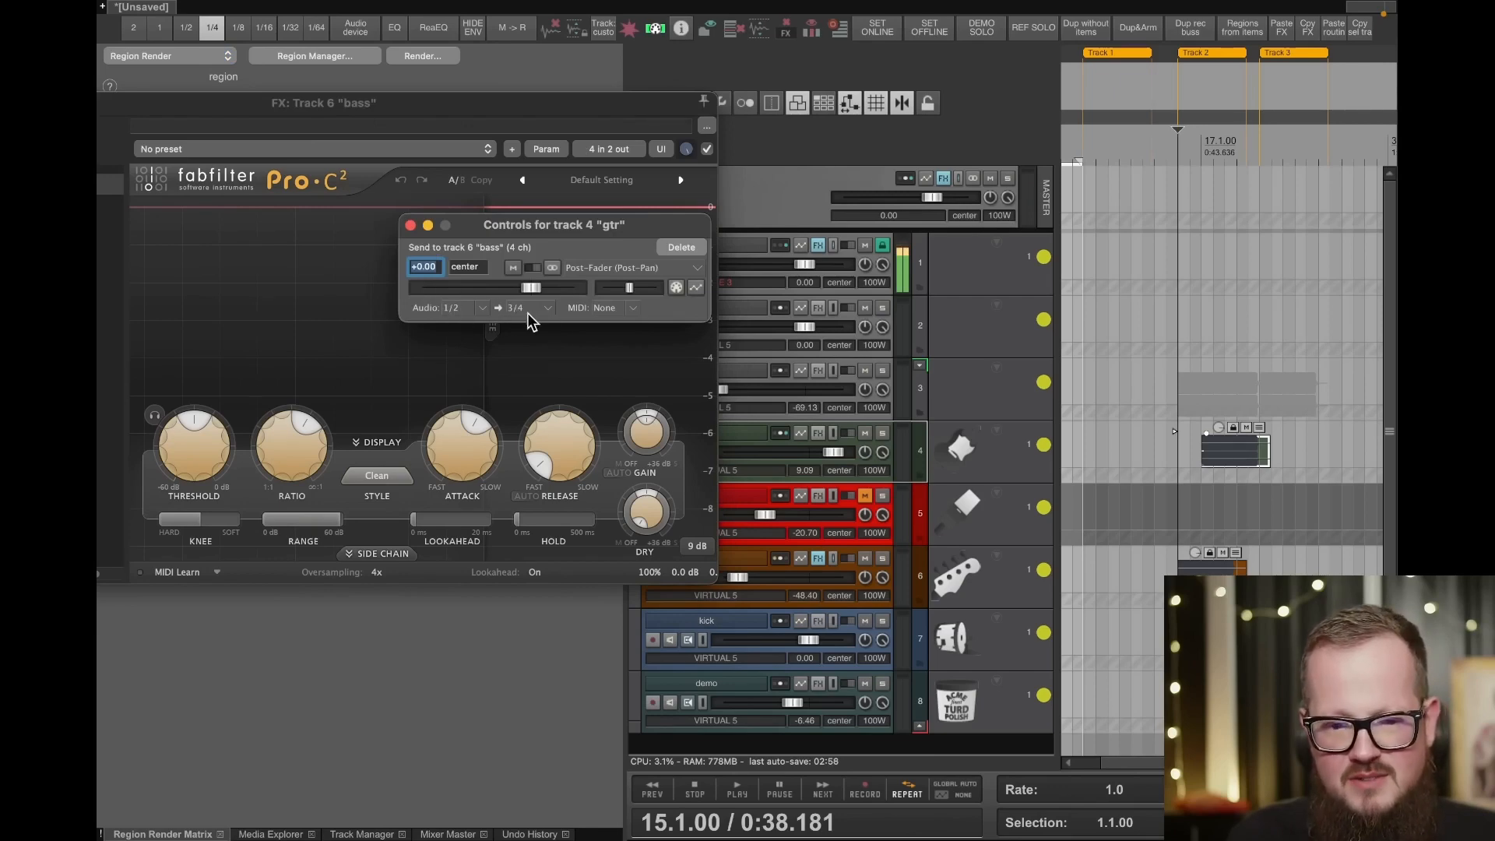
click(410, 225)
- Check the pin connections of Pro-C 2 and switch its side chain input to Ext
click(615, 150)
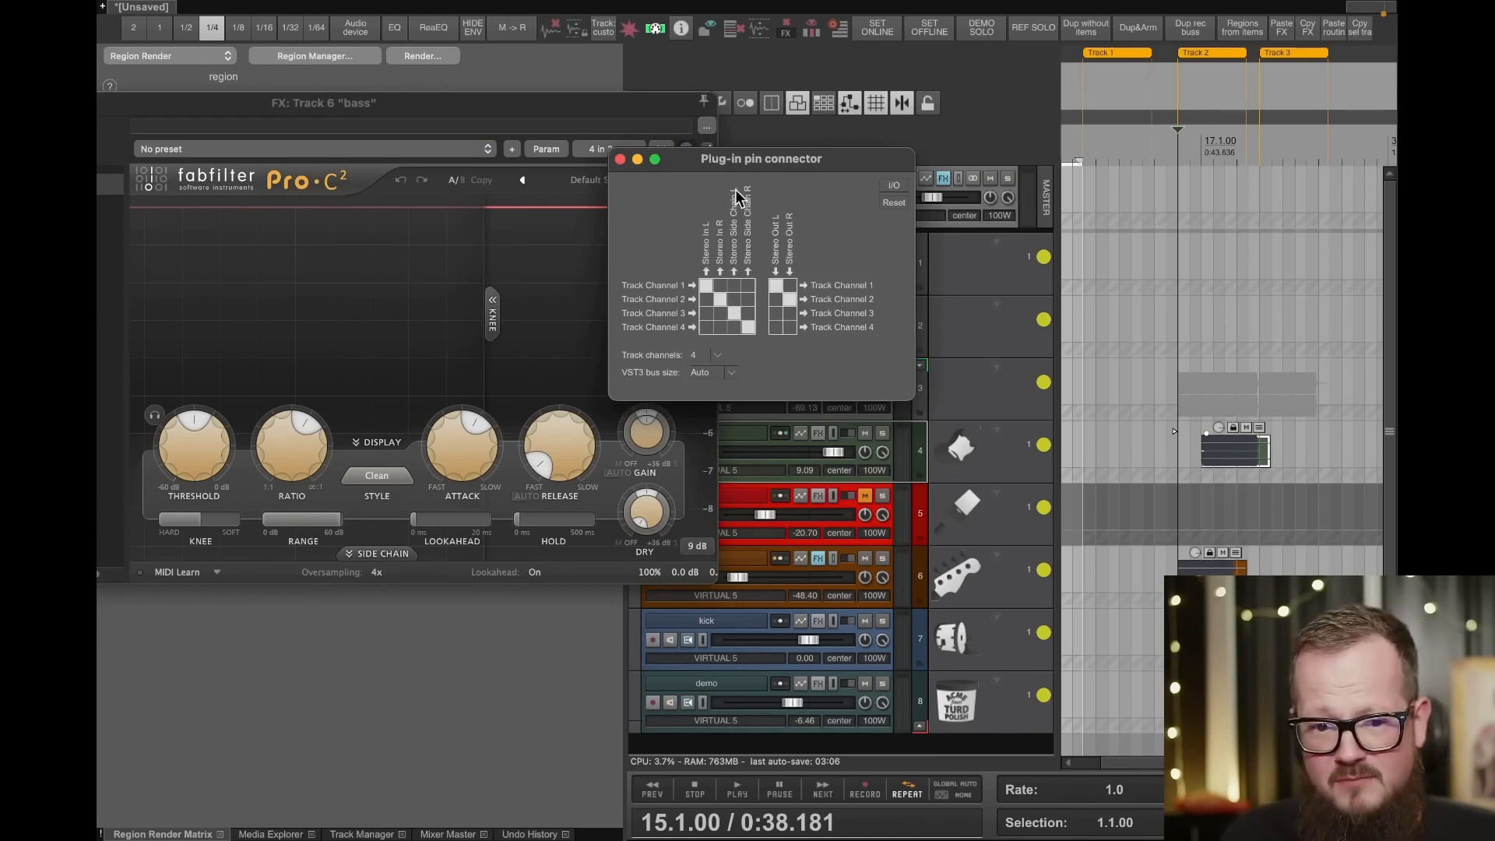
click(619, 158)
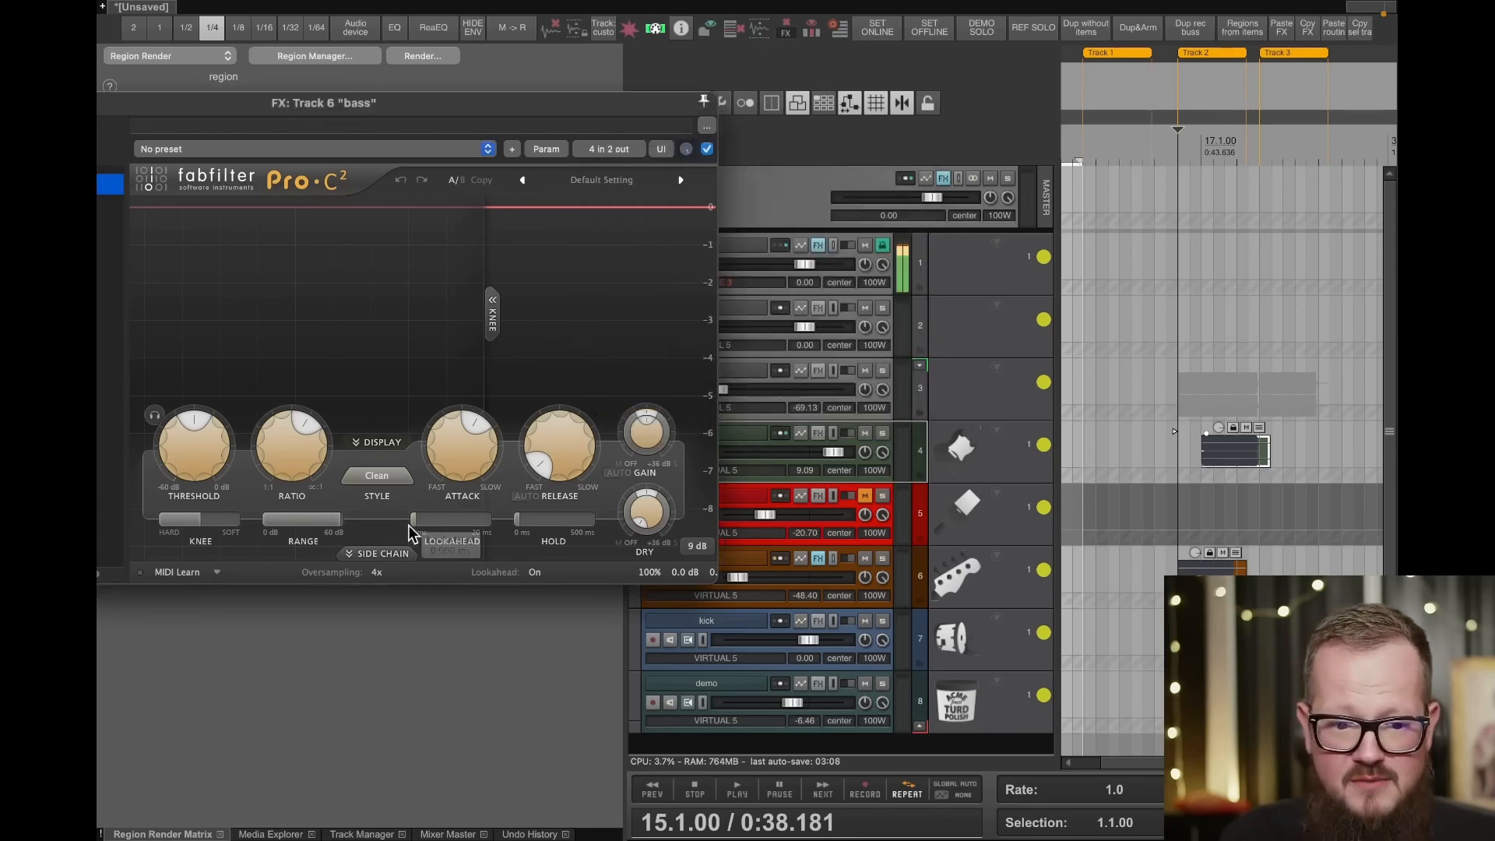
click(390, 552)
click(359, 579)
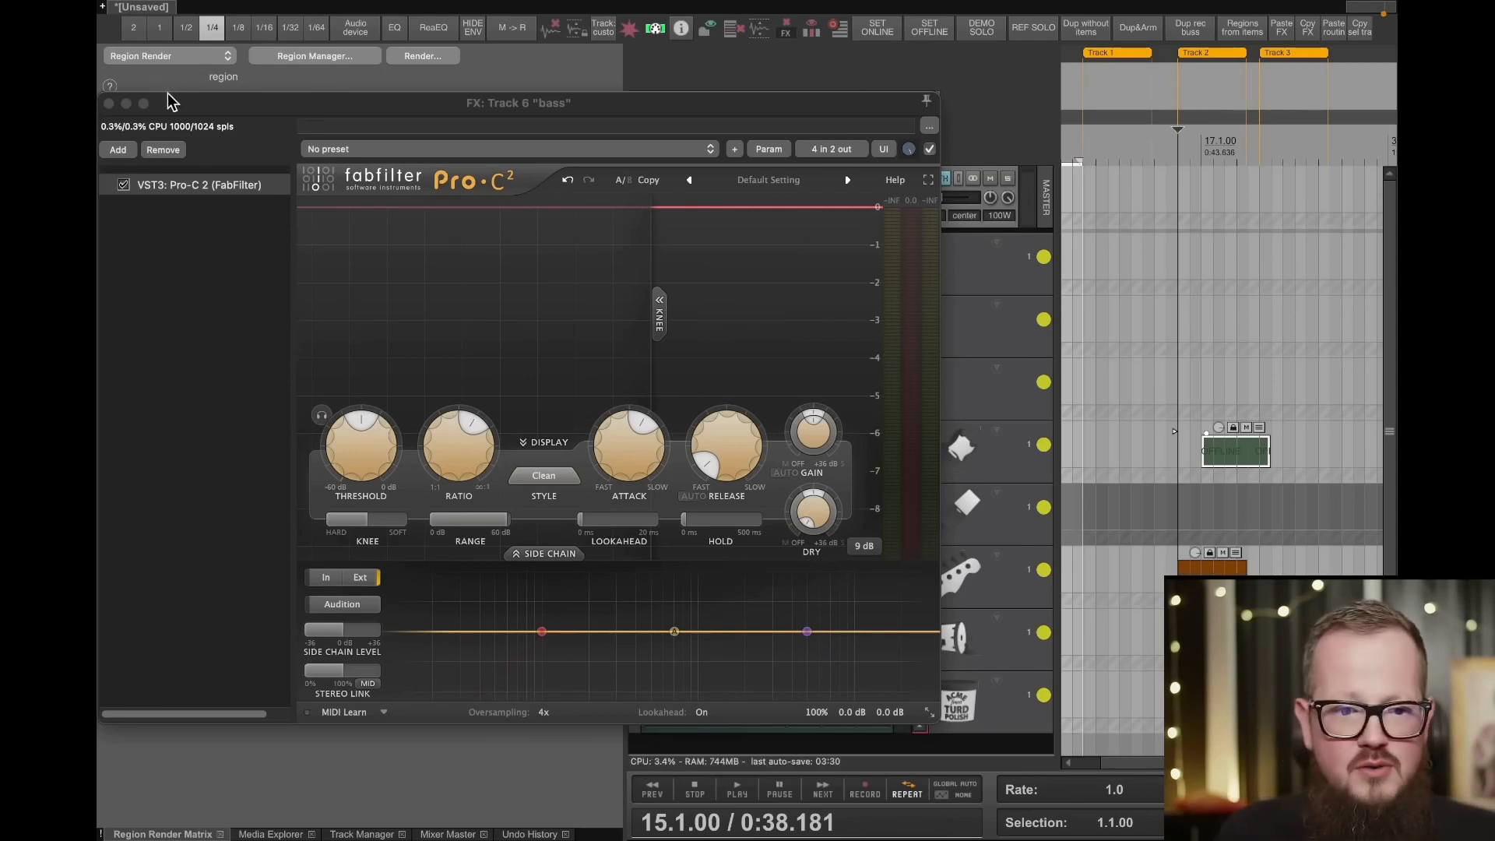
- Close the bass track's FX window and the plugin browser
drag(177, 105, 447, 126)
click(377, 124)
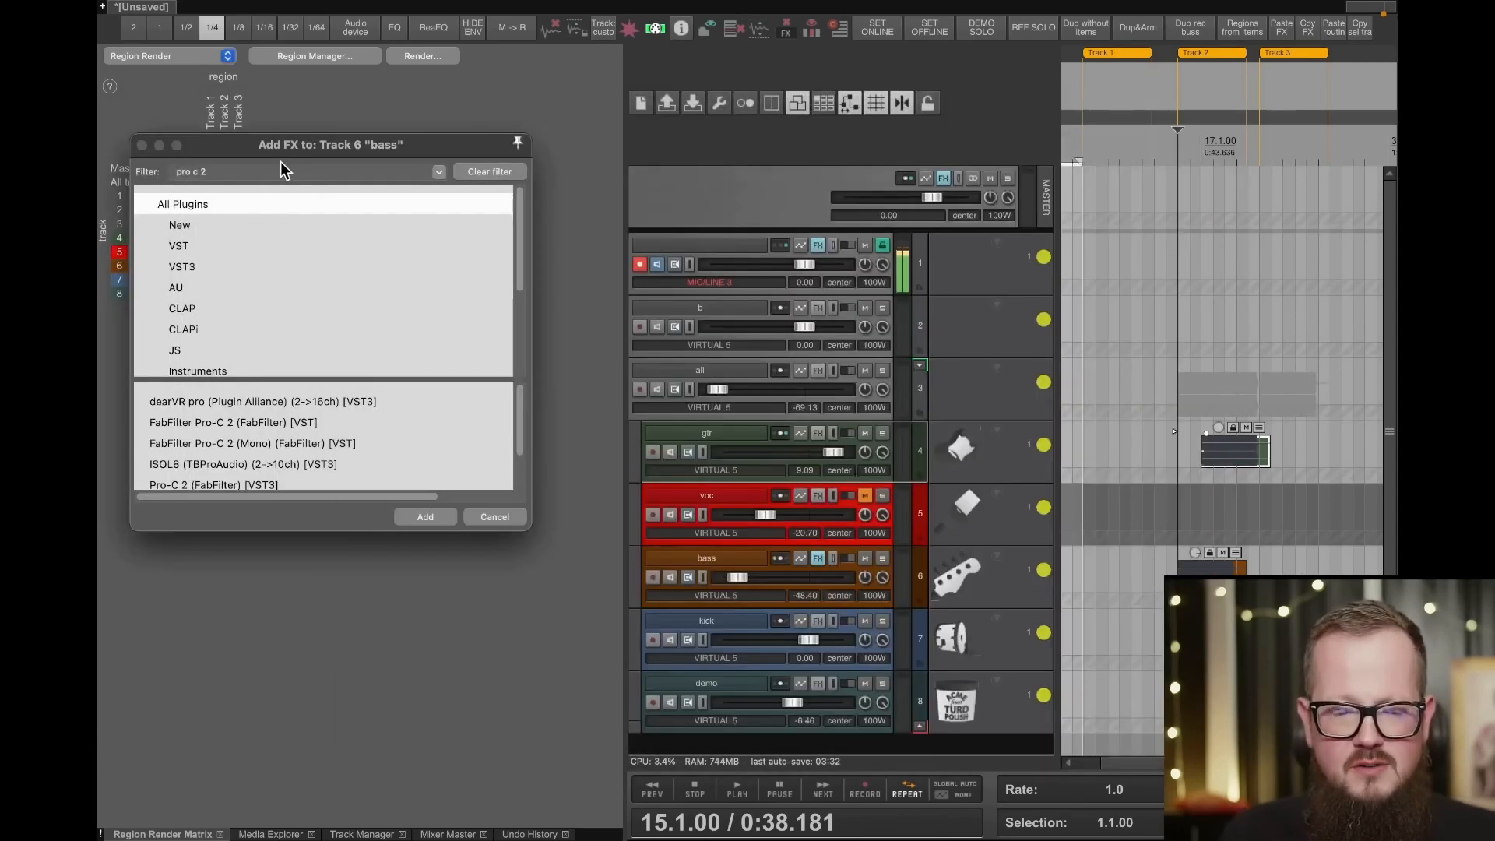
click(142, 146)
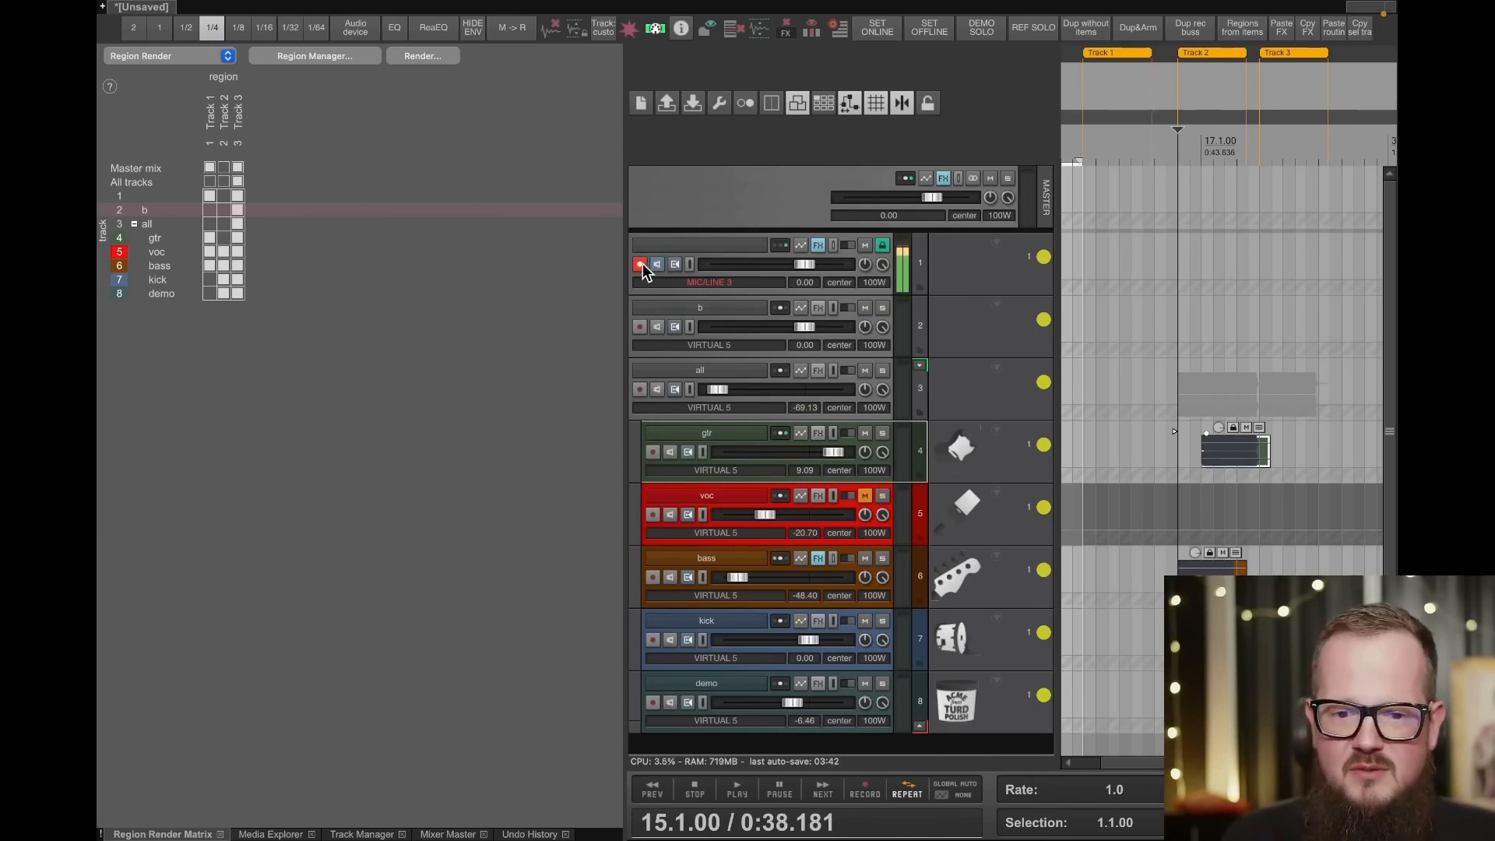
- Browse the audio hardware and Aux Loopback output choices available for routing track 1
right_click(778, 246)
mouse_move(839, 335)
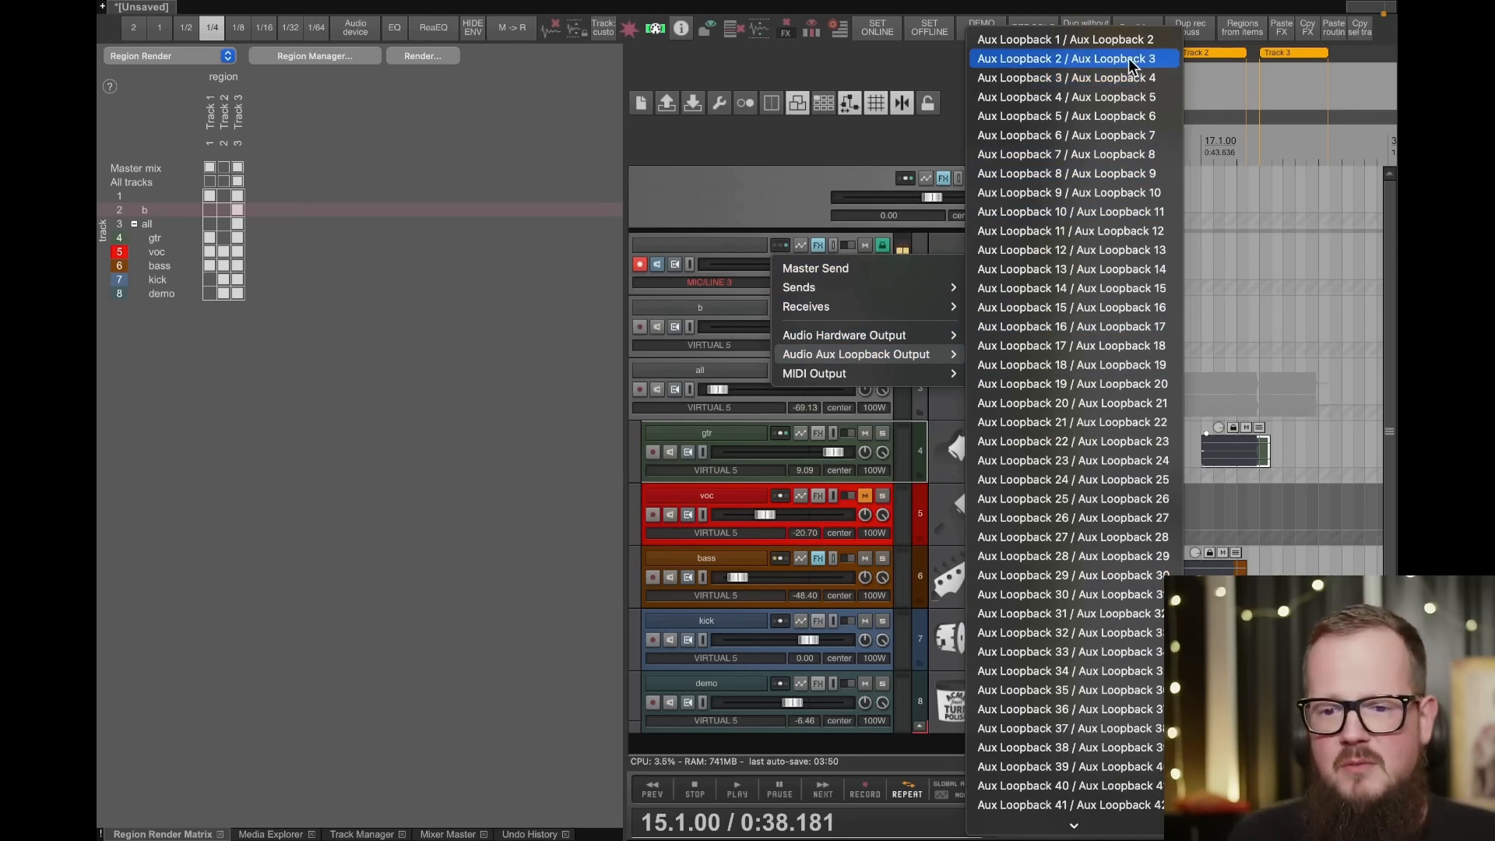
scroll(1085, 268, down, 10)
scroll(1085, 274, up, 10)
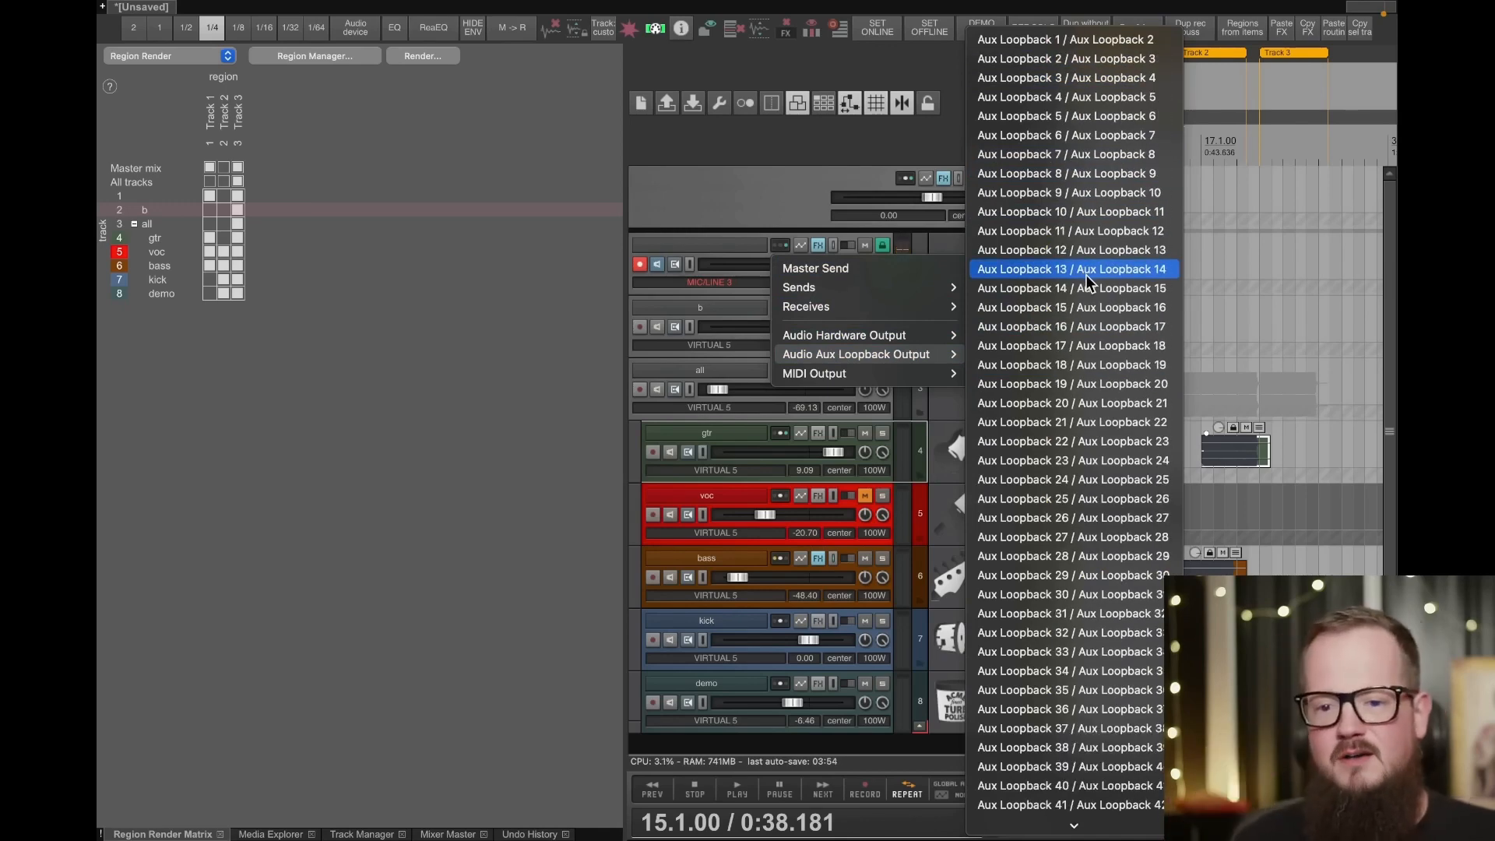
click(728, 235)
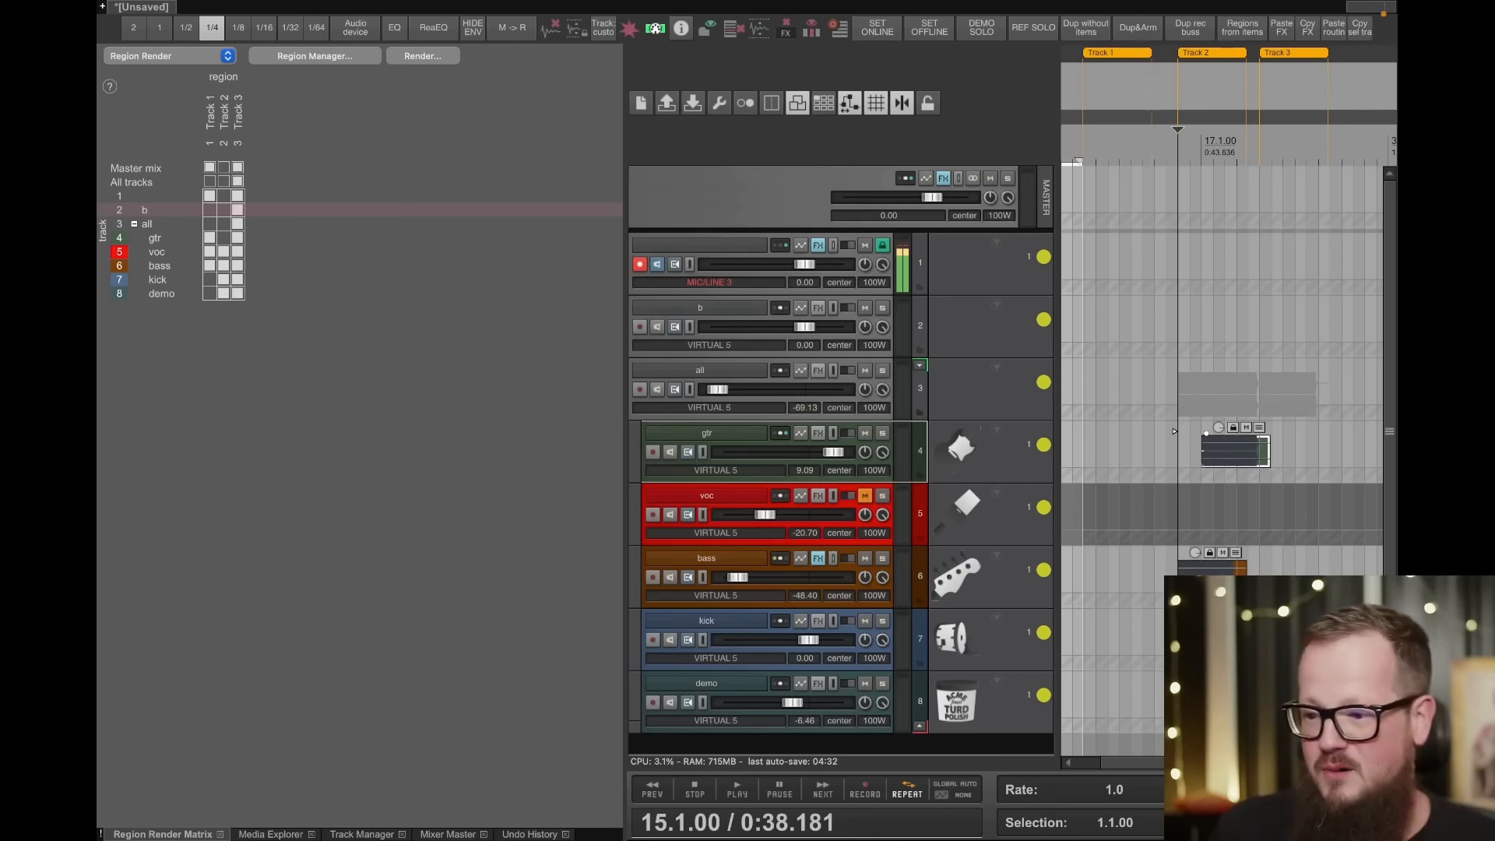
key(super+Tab)
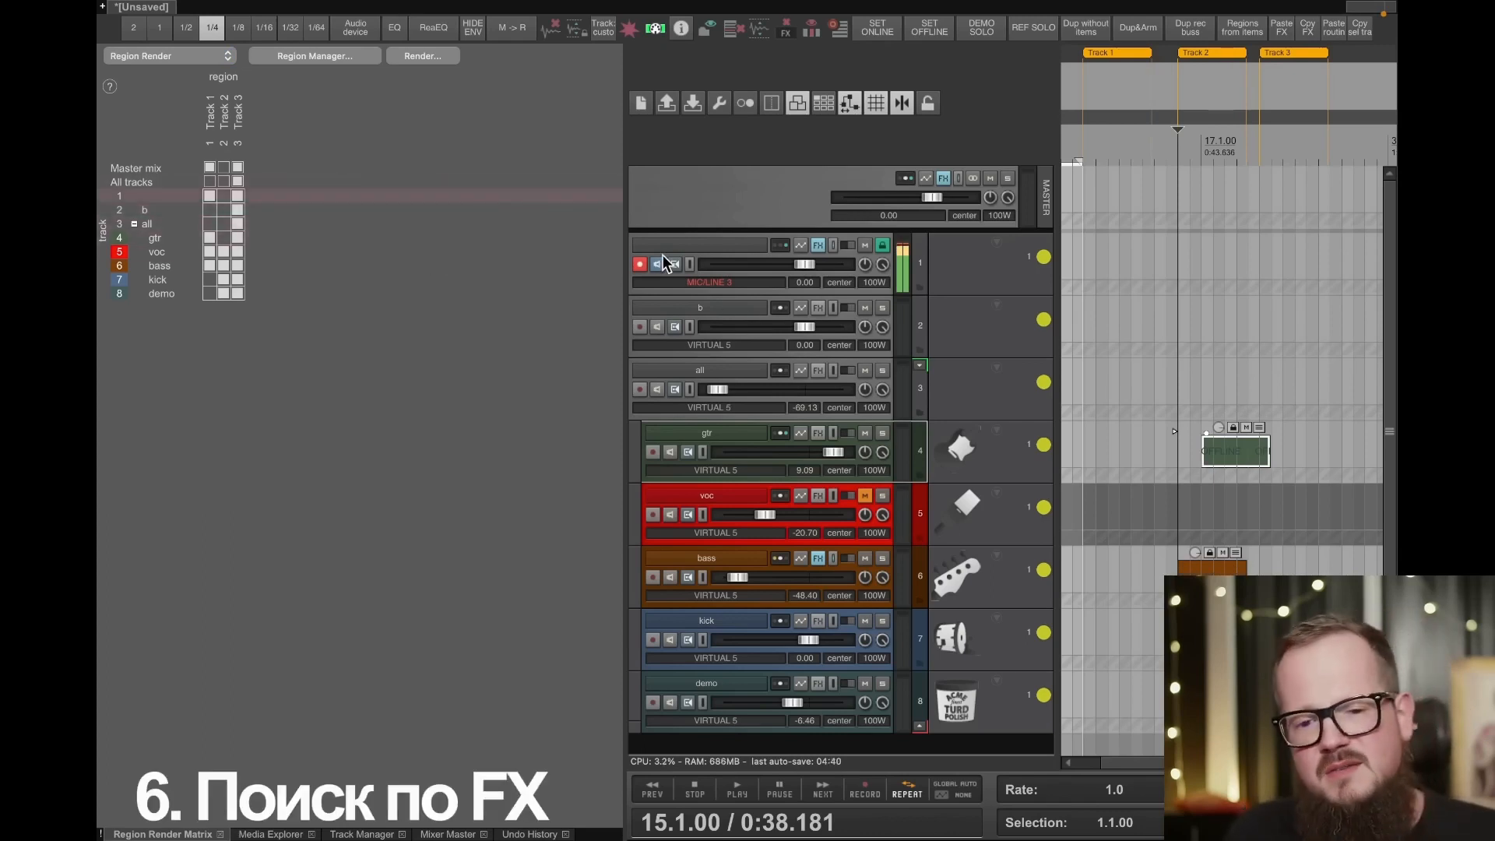
- Narrow the Region Render Matrix area and look through the quick-add FX categories of track b, including ALL
drag(624, 267, 385, 263)
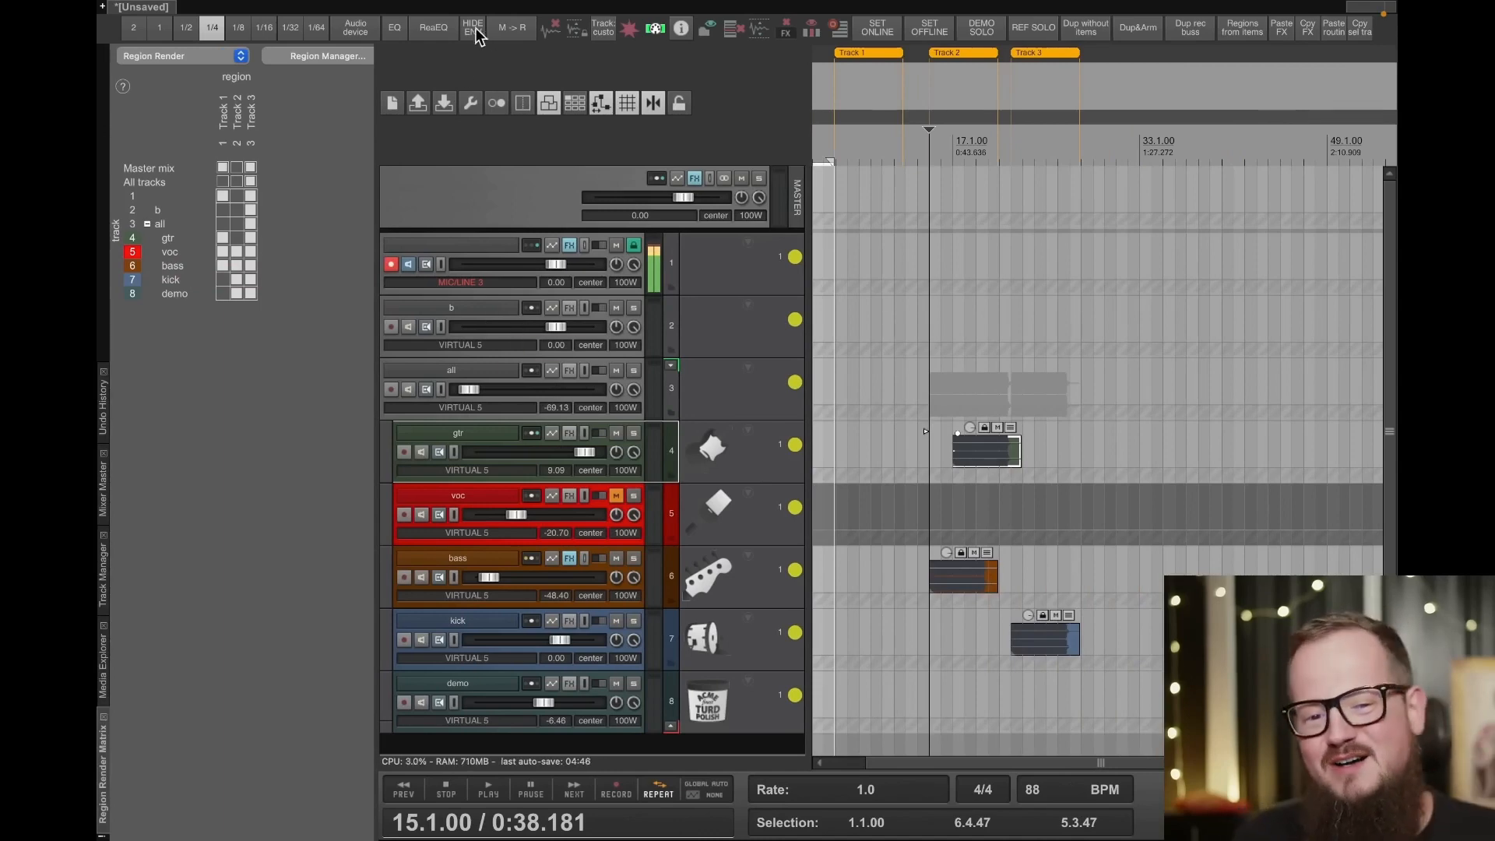
right_click(567, 245)
click(572, 247)
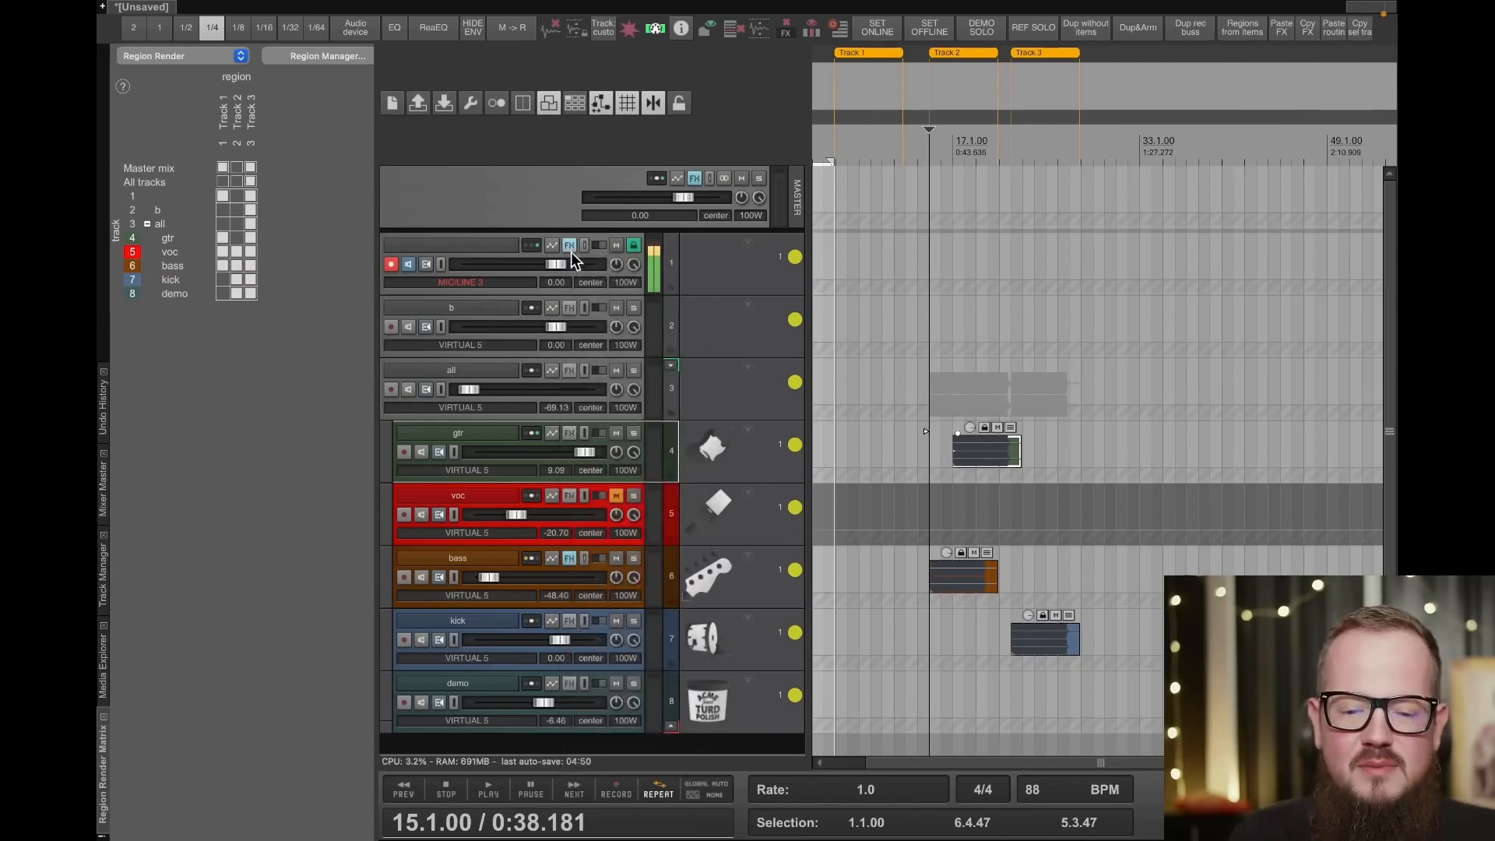
right_click(570, 307)
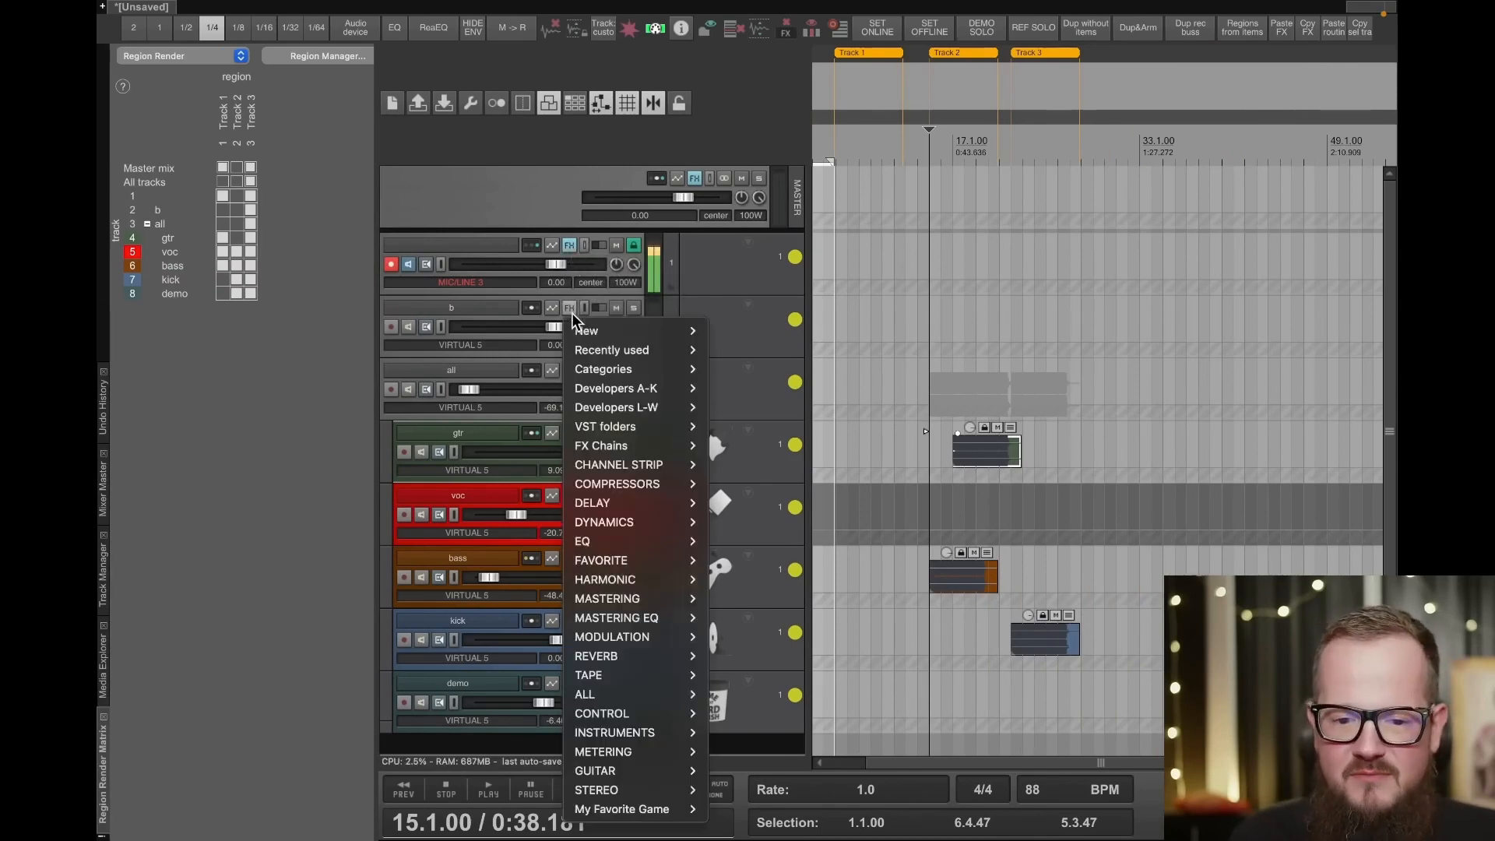
mouse_move(604, 562)
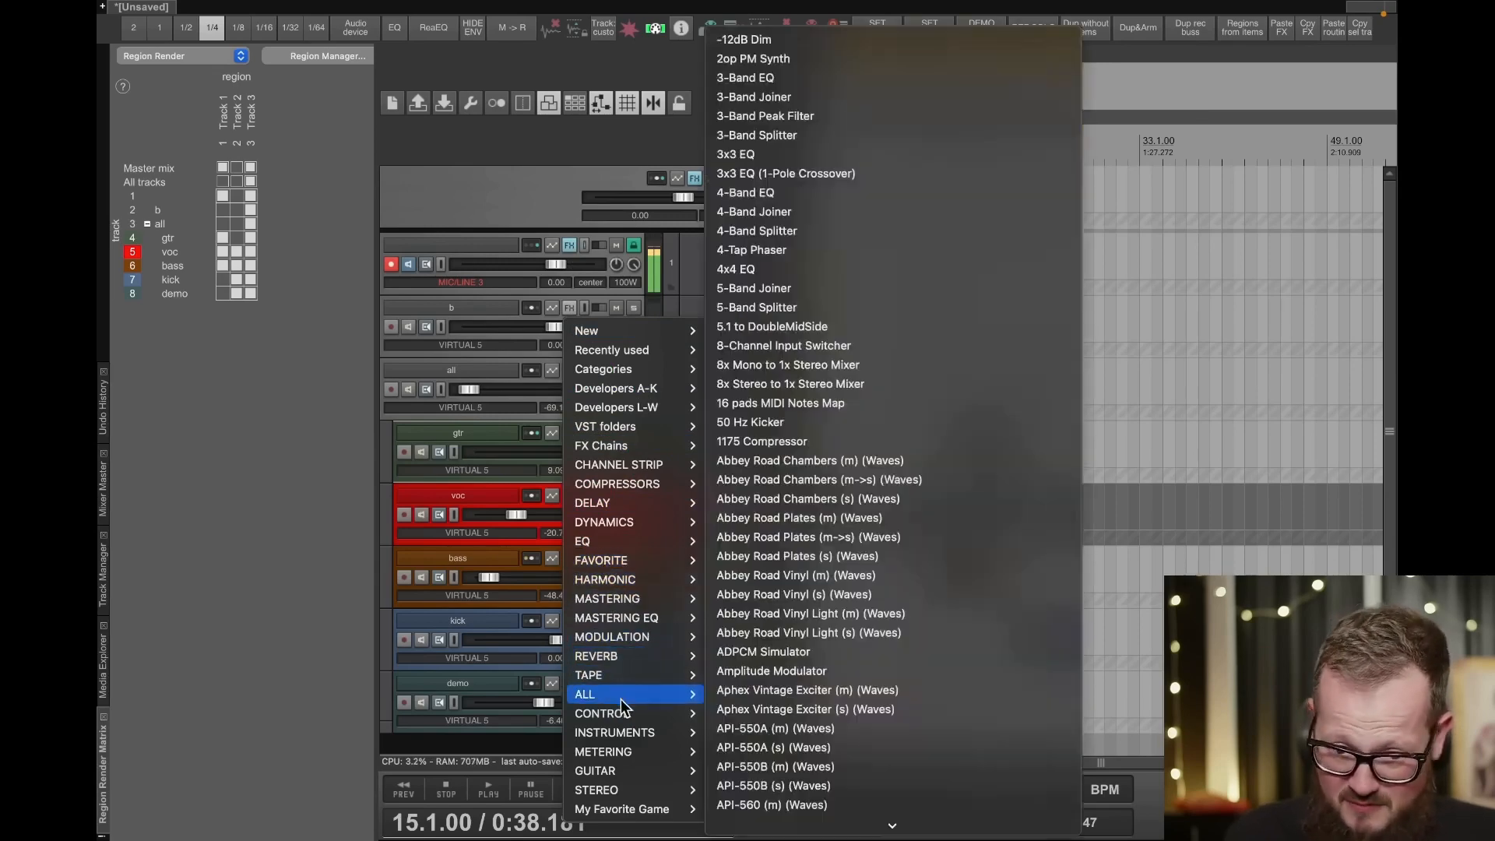
mouse_move(623, 735)
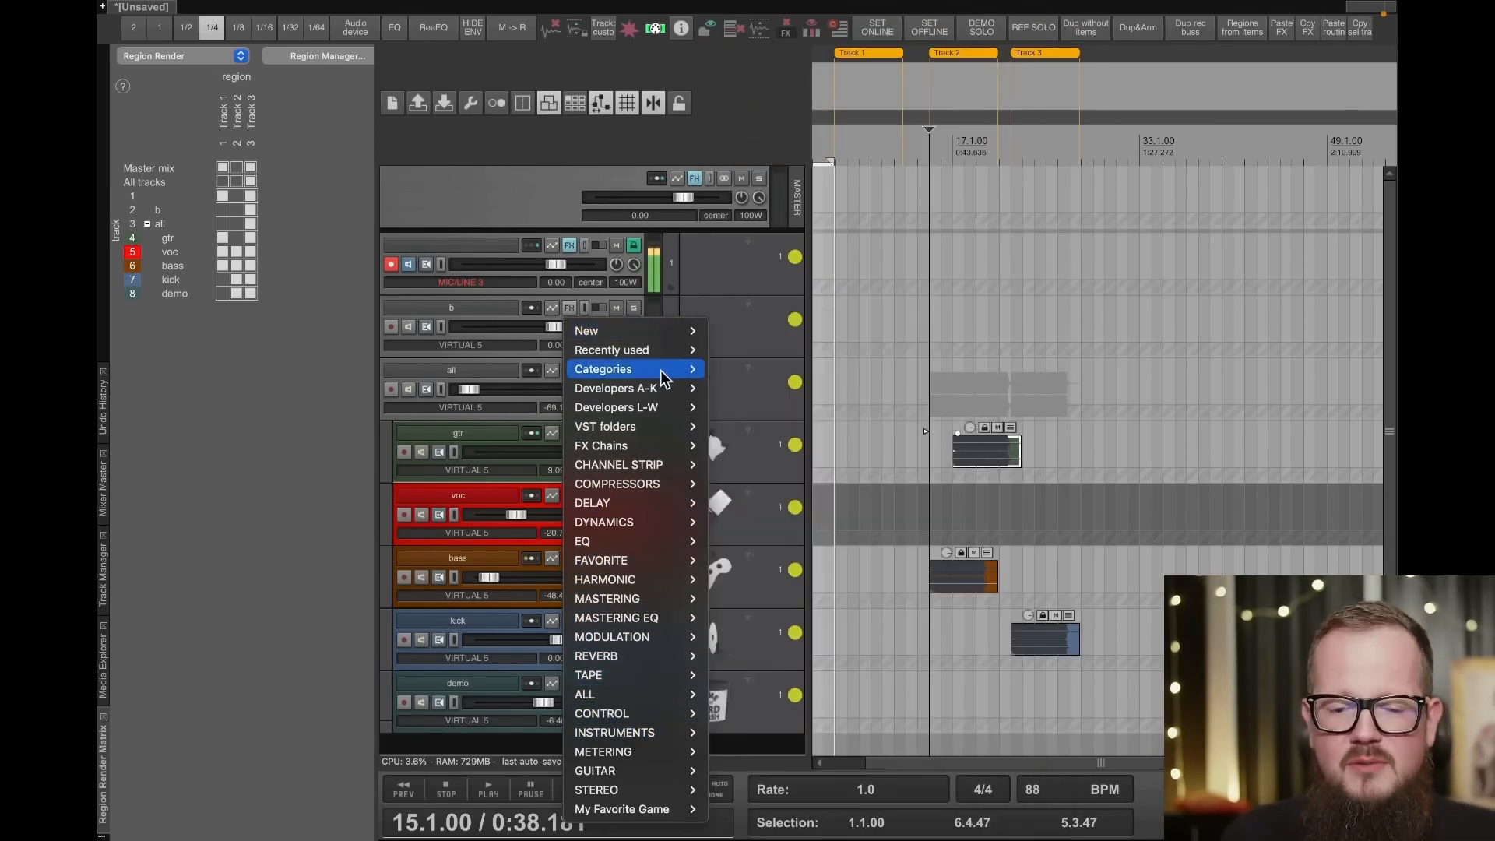
mouse_move(647, 388)
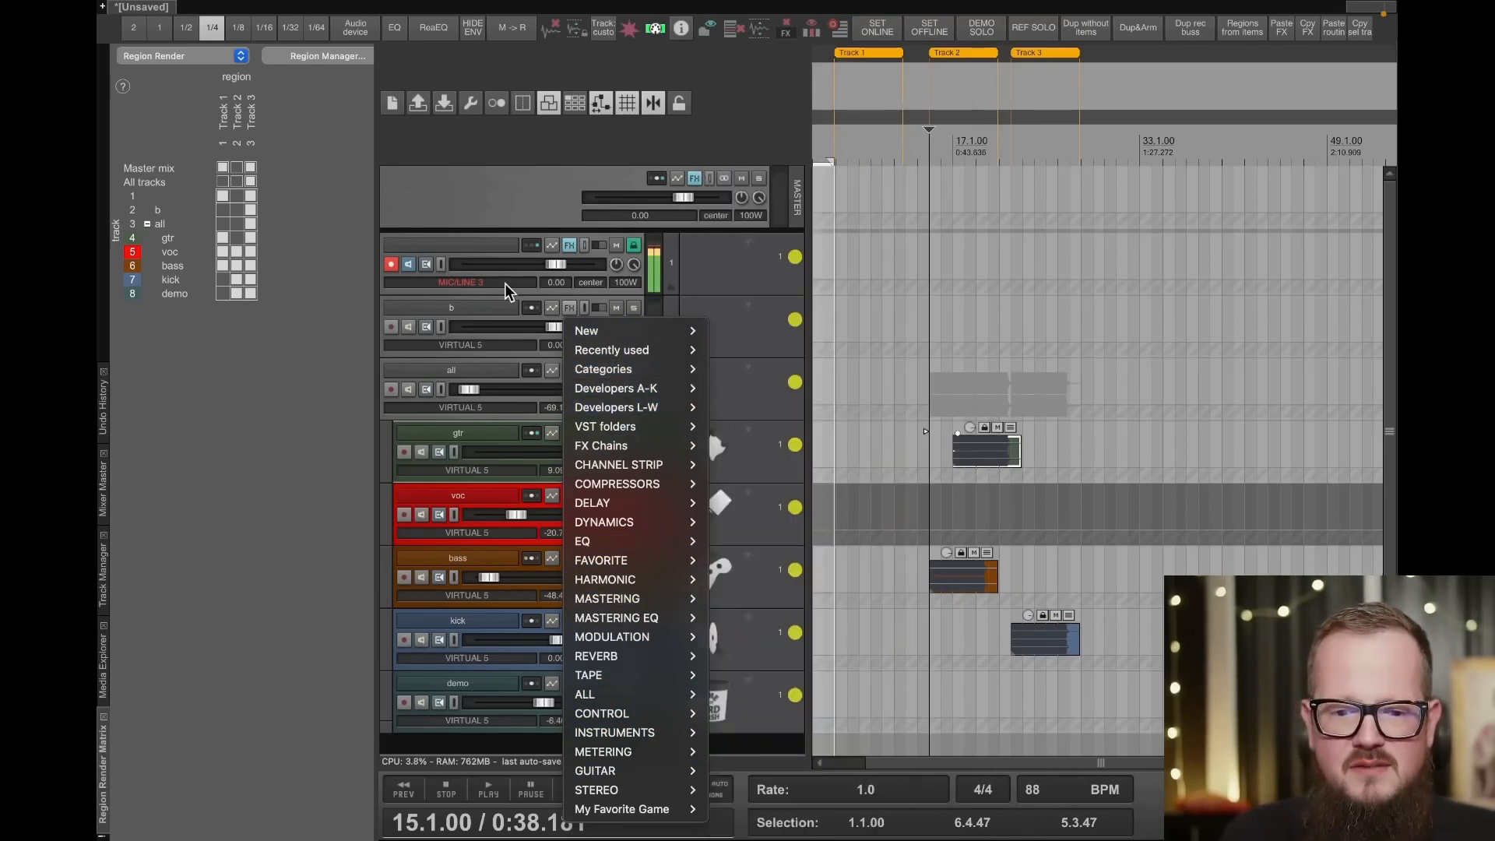
click(586, 313)
- Open the plugin browser for track b and search it for "reverb", looking through the matching plugins
click(573, 309)
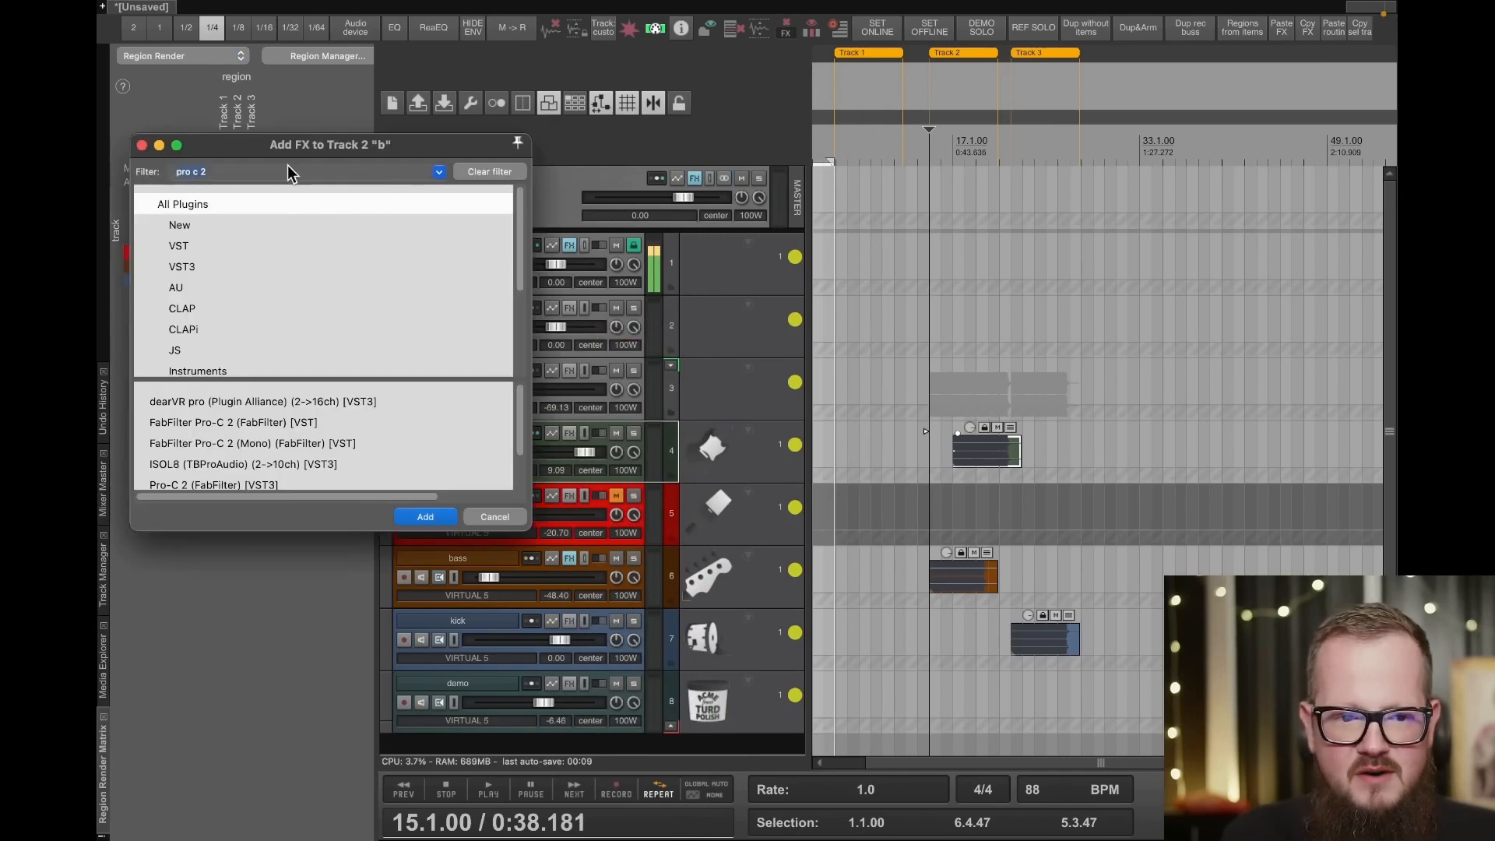
text(reverb)
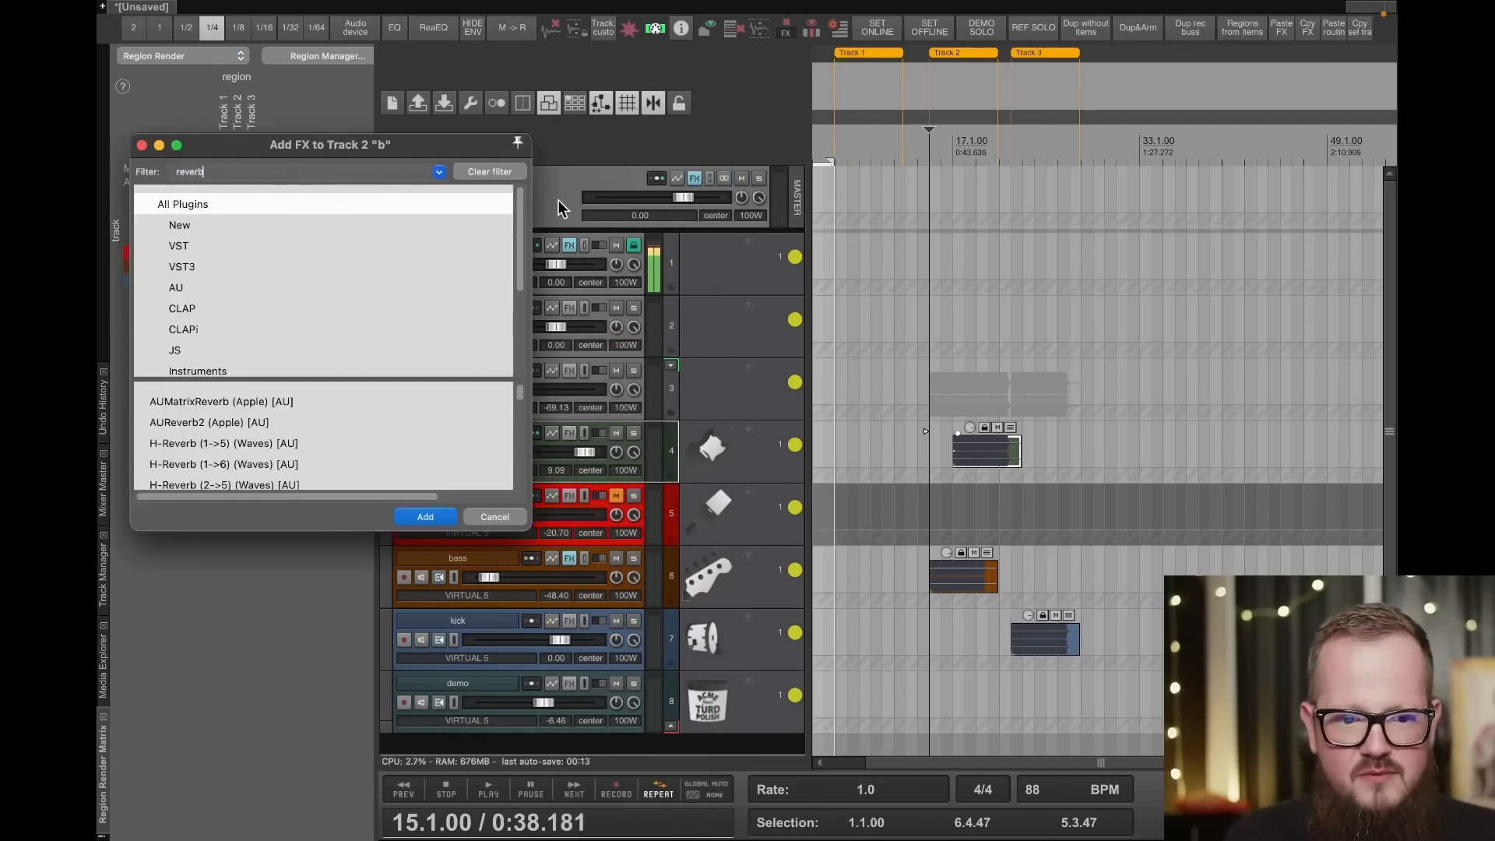
scroll(303, 405, down, 10)
scroll(264, 423, up, 5)
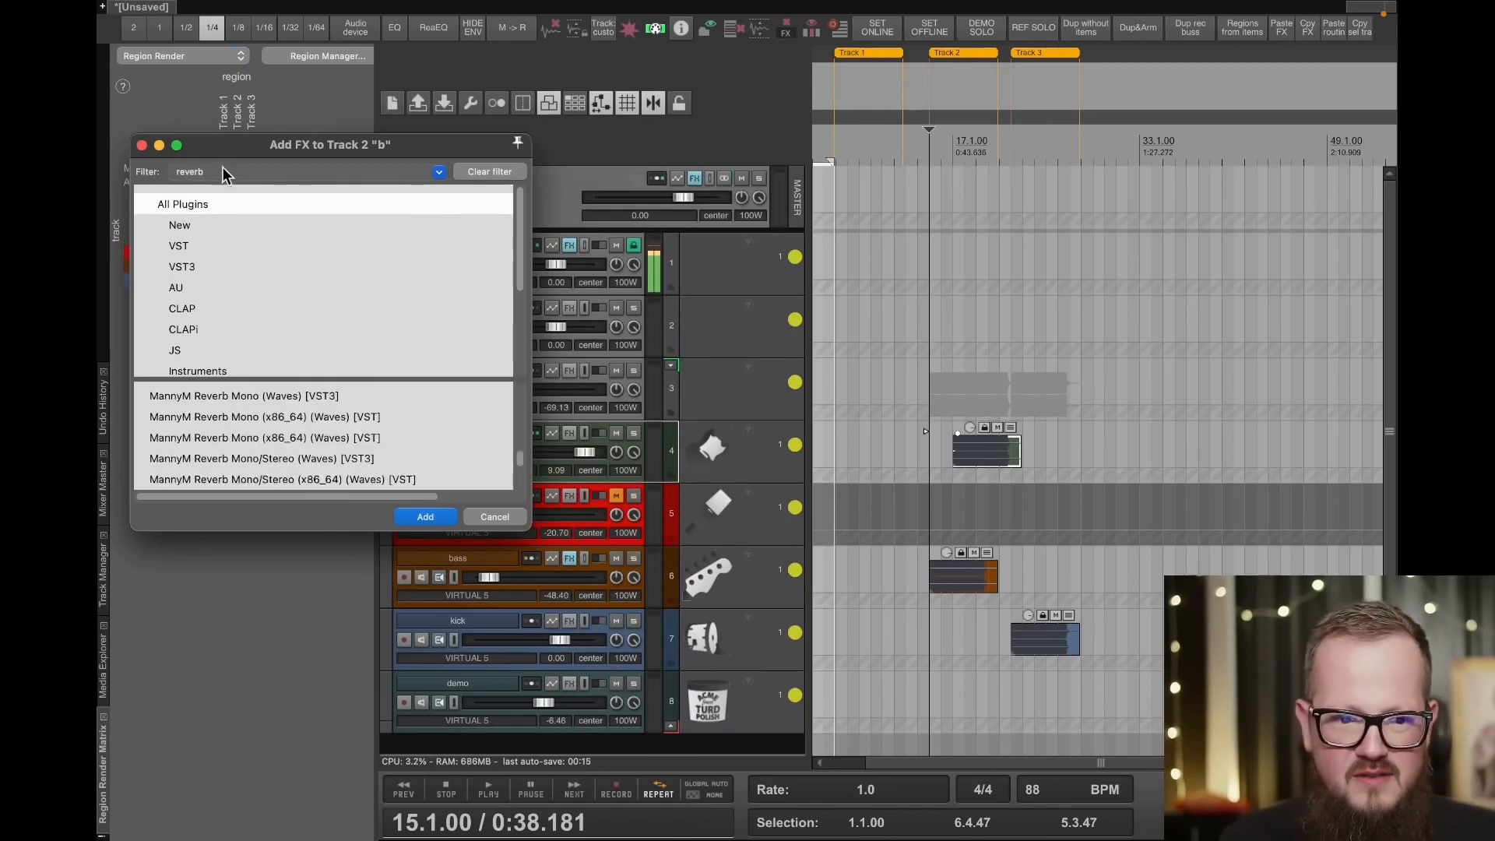
- Search track b's plugin browser for "seventh" and close the browser without adding a plugin
key(super+a)
text(sve)
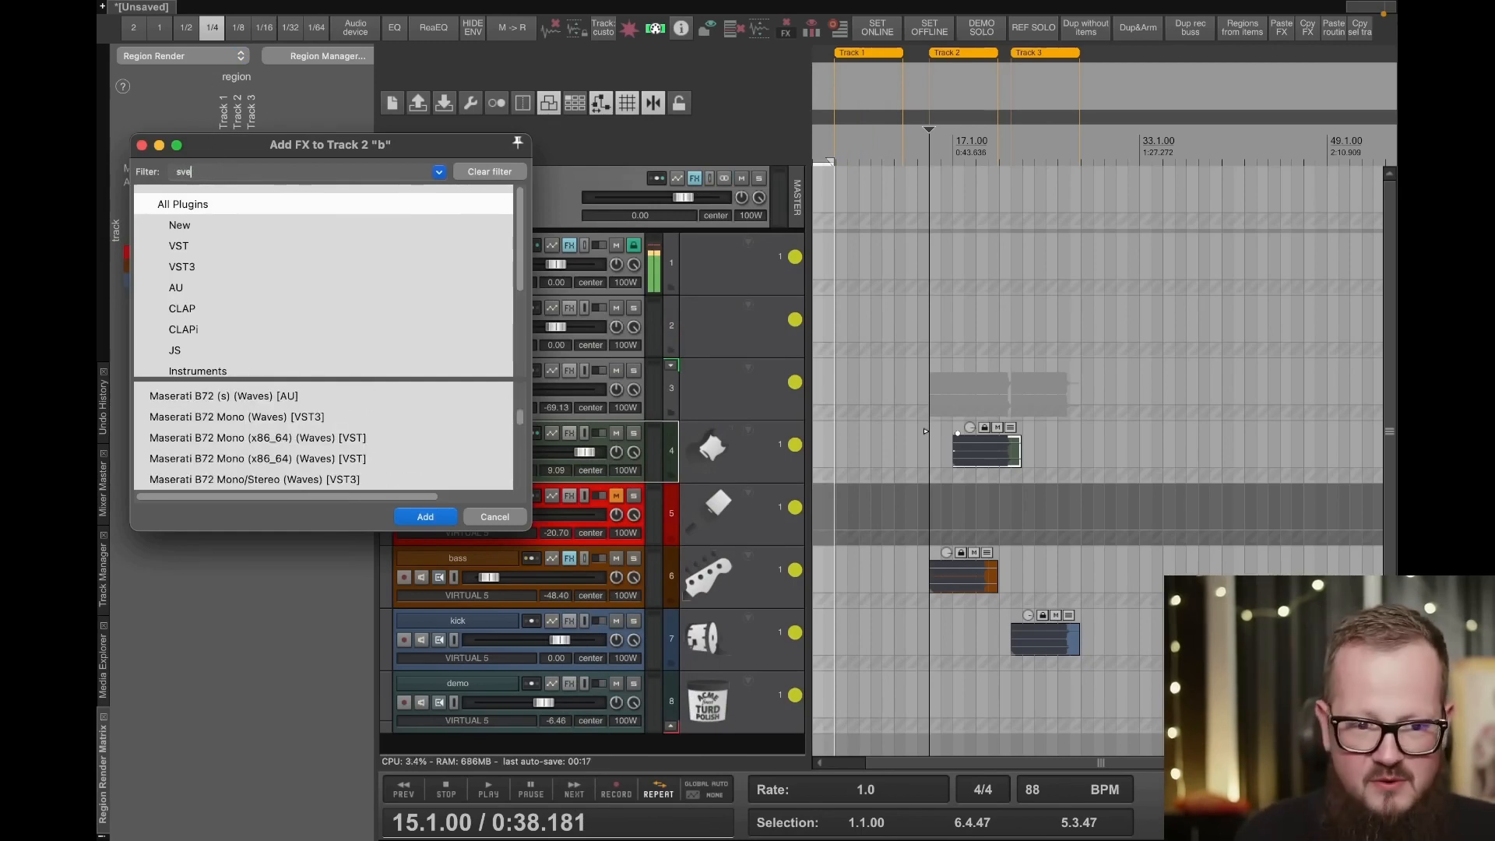
key(BackSpace)
key(BackSpace)
text(e)
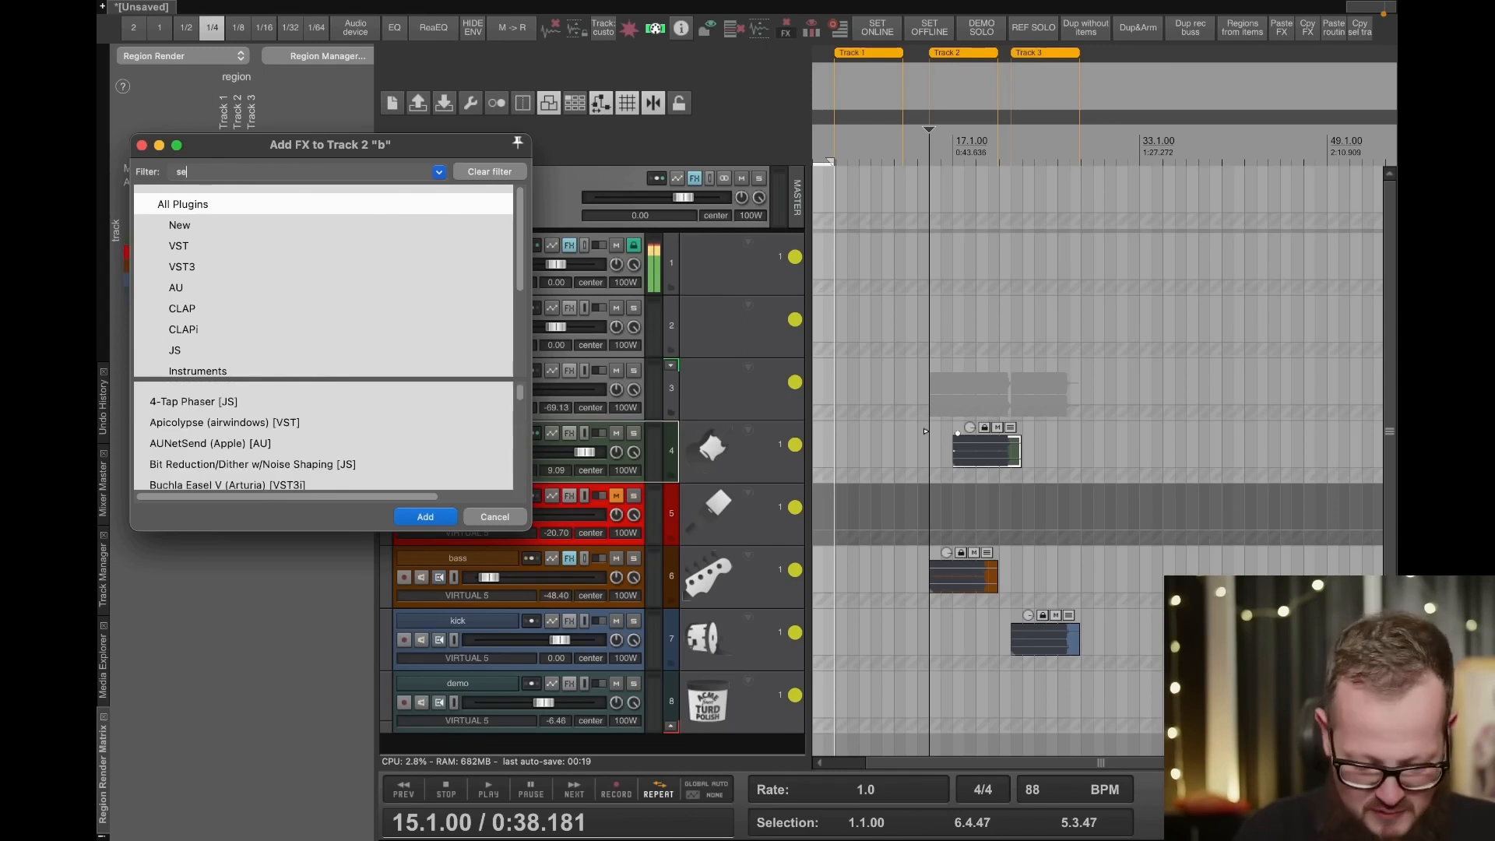
text(venth)
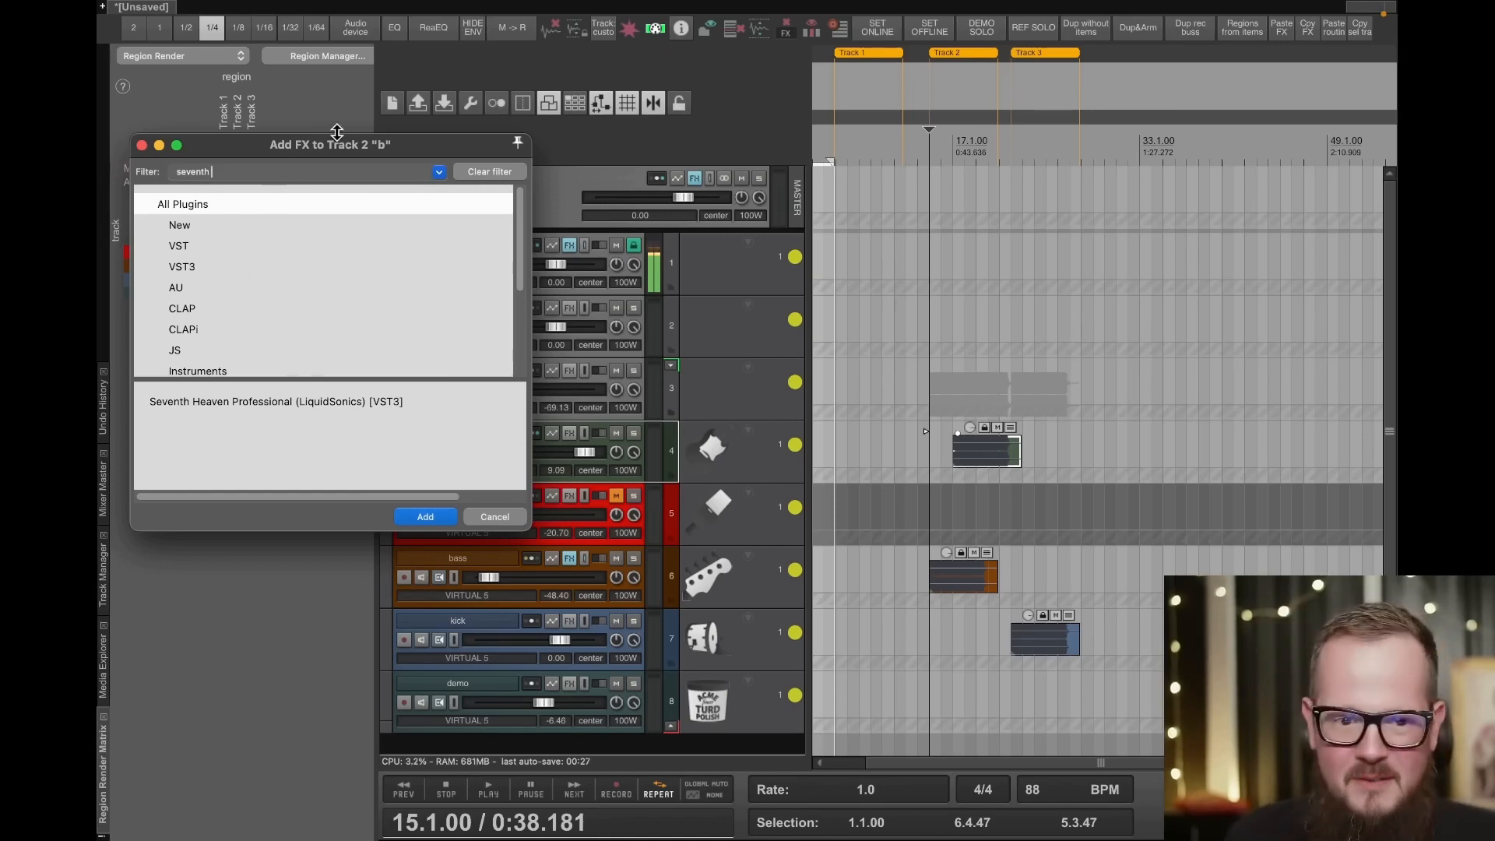
drag(286, 170, 98, 174)
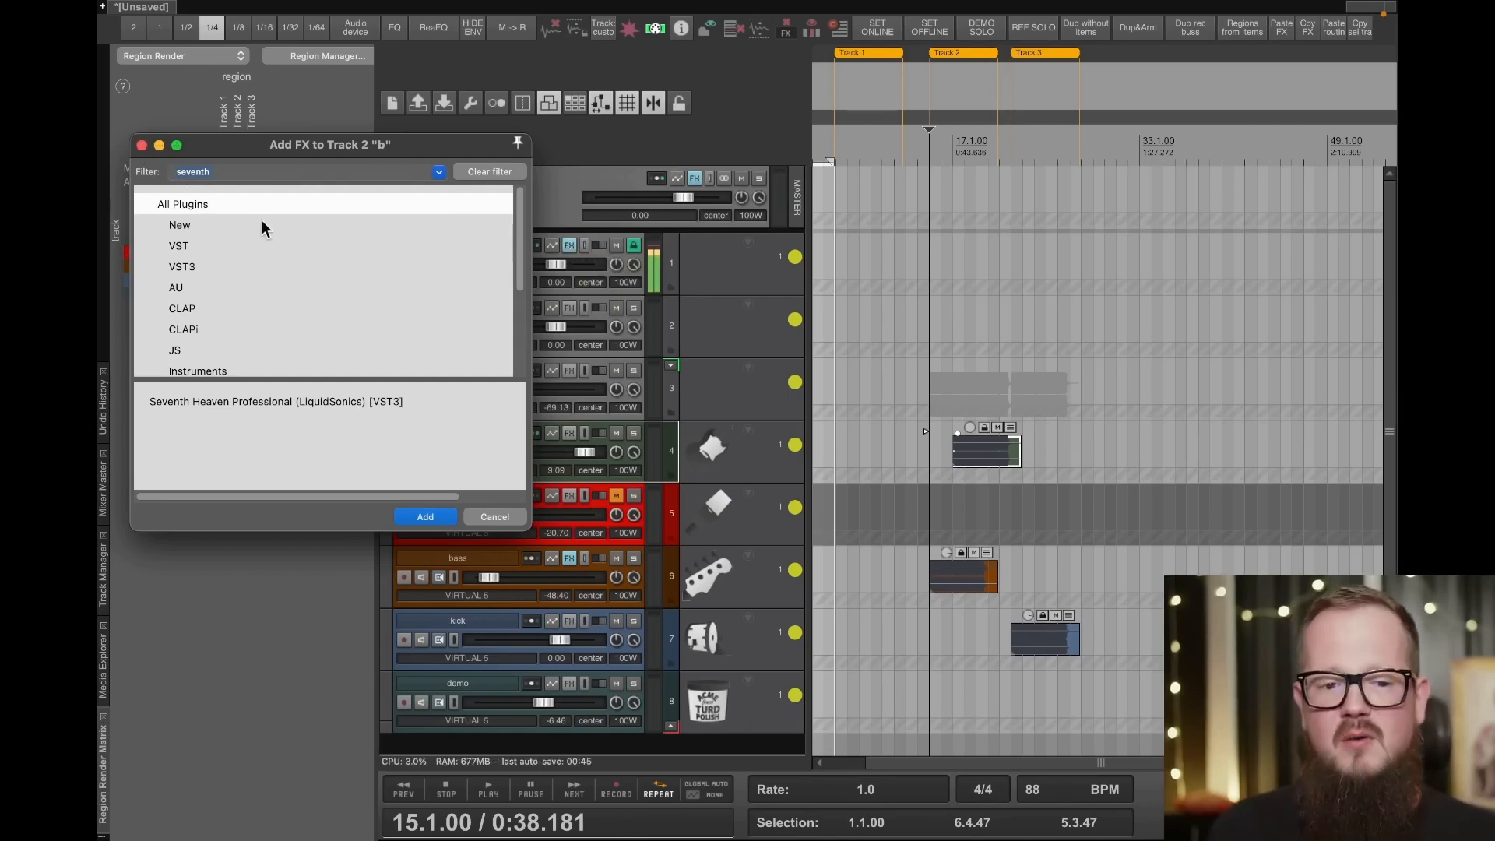
click(254, 172)
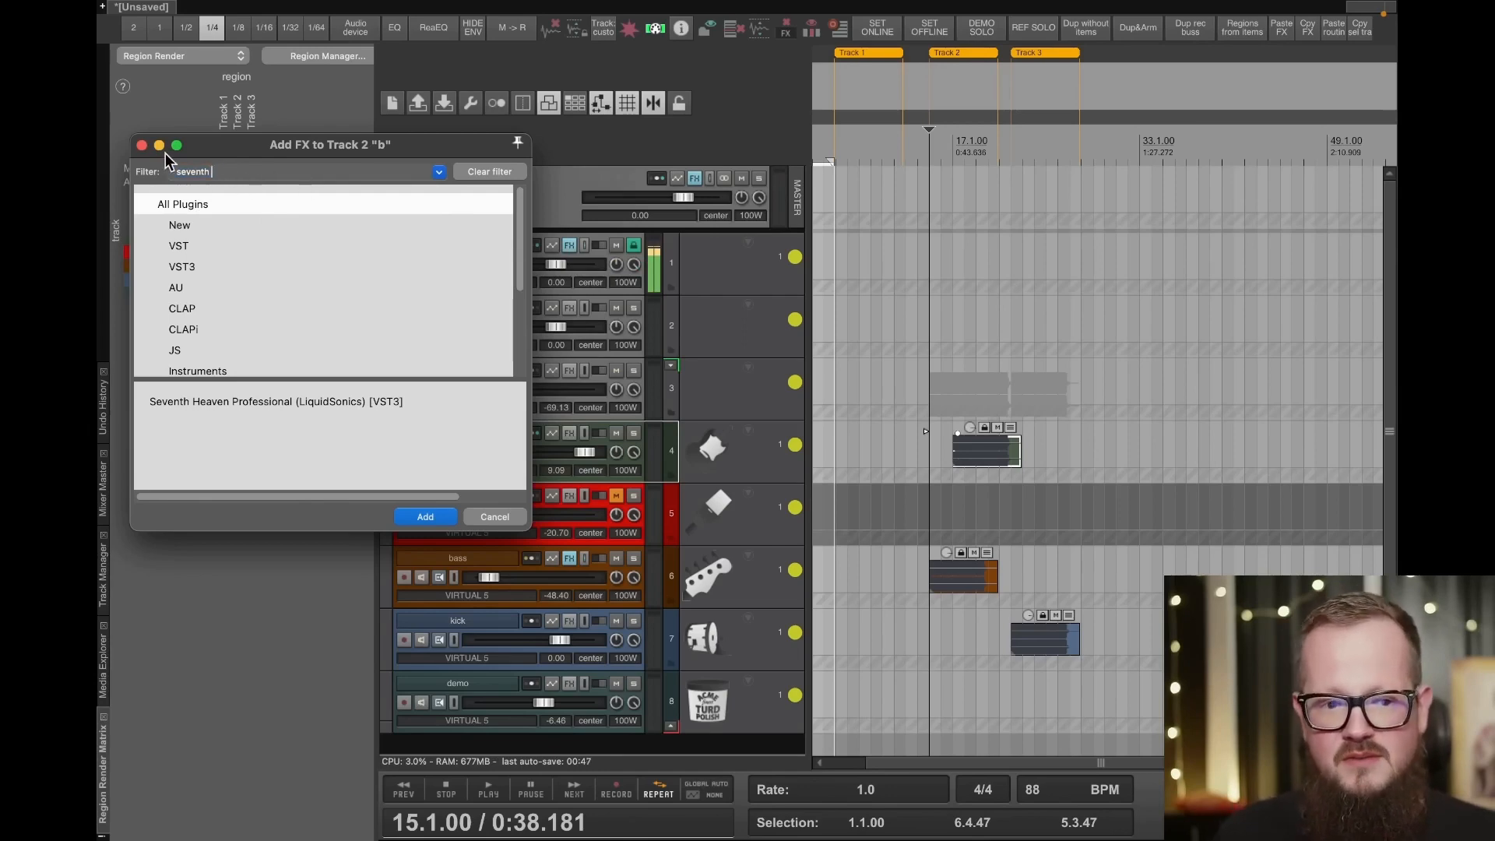
click(142, 145)
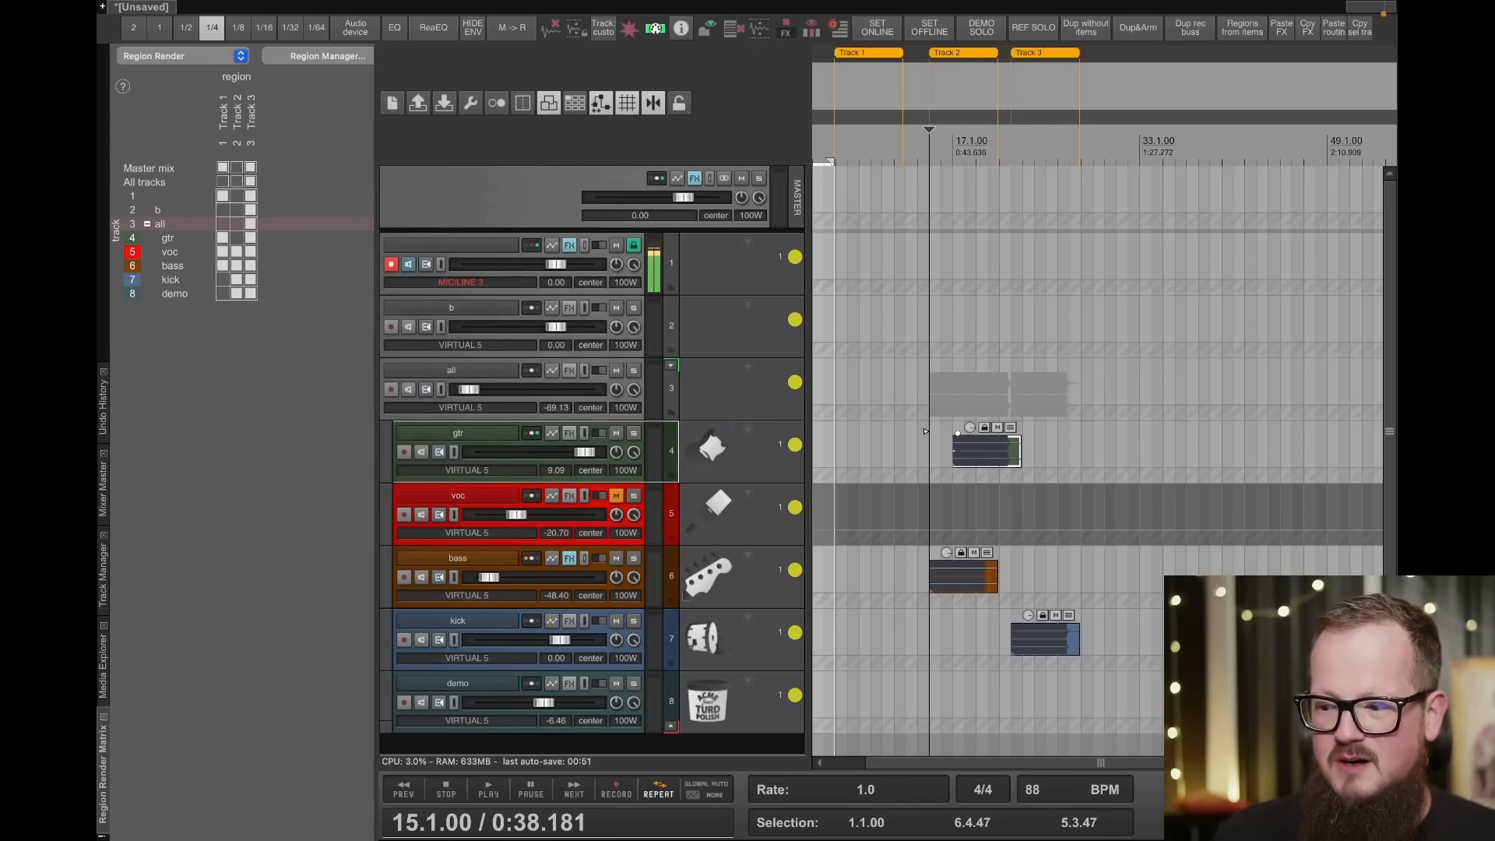
- Review the project tab options, including those for background projects, their media and monitoring FX
key(super+Tab)
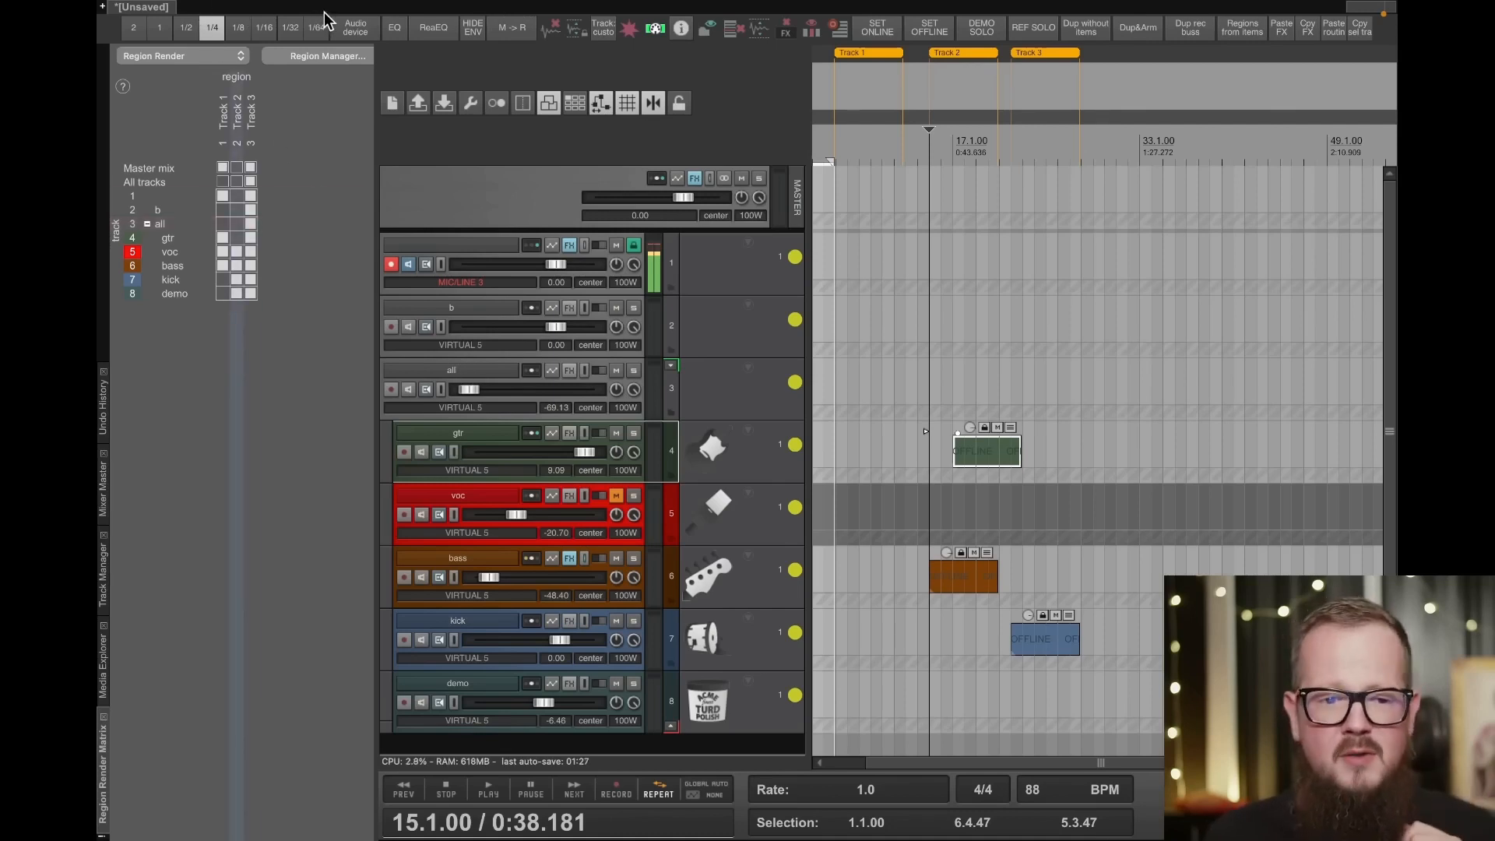
right_click(145, 11)
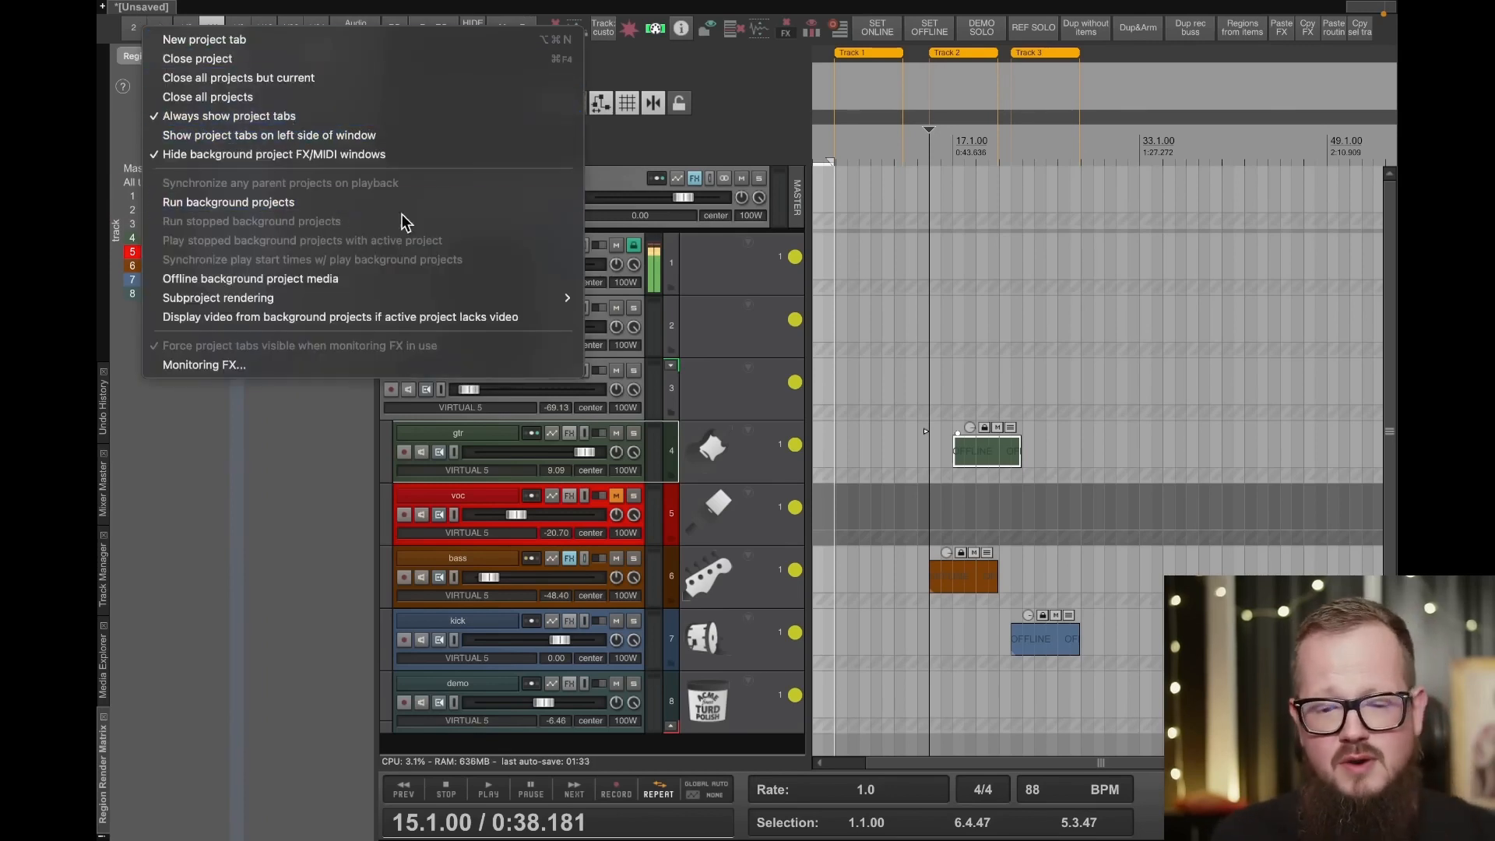
click(713, 151)
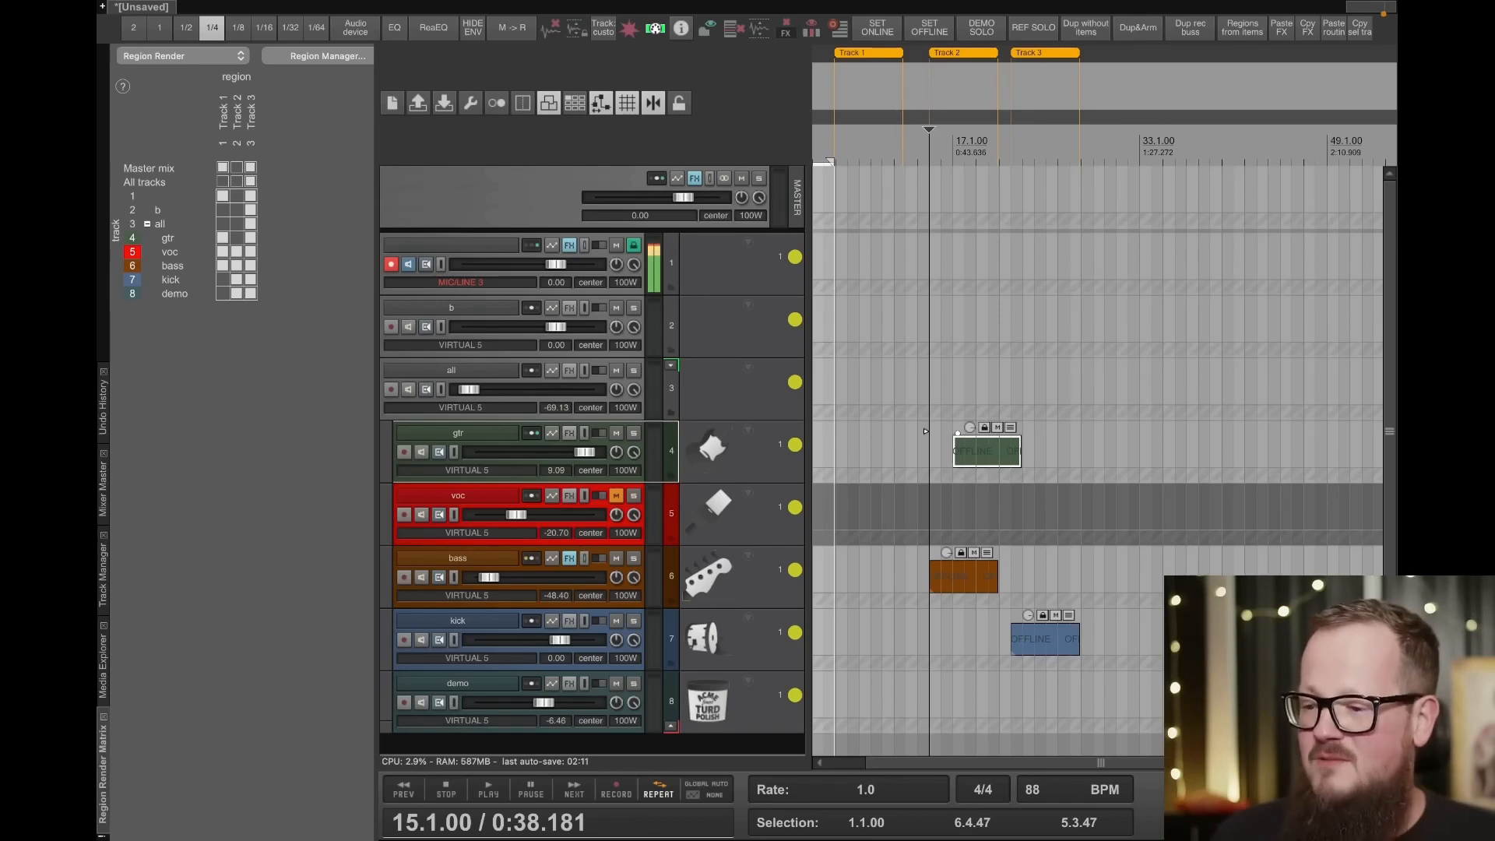
- Open Pro-C 2 on the bass track and lower its wet mix to 24%
click(469, 437)
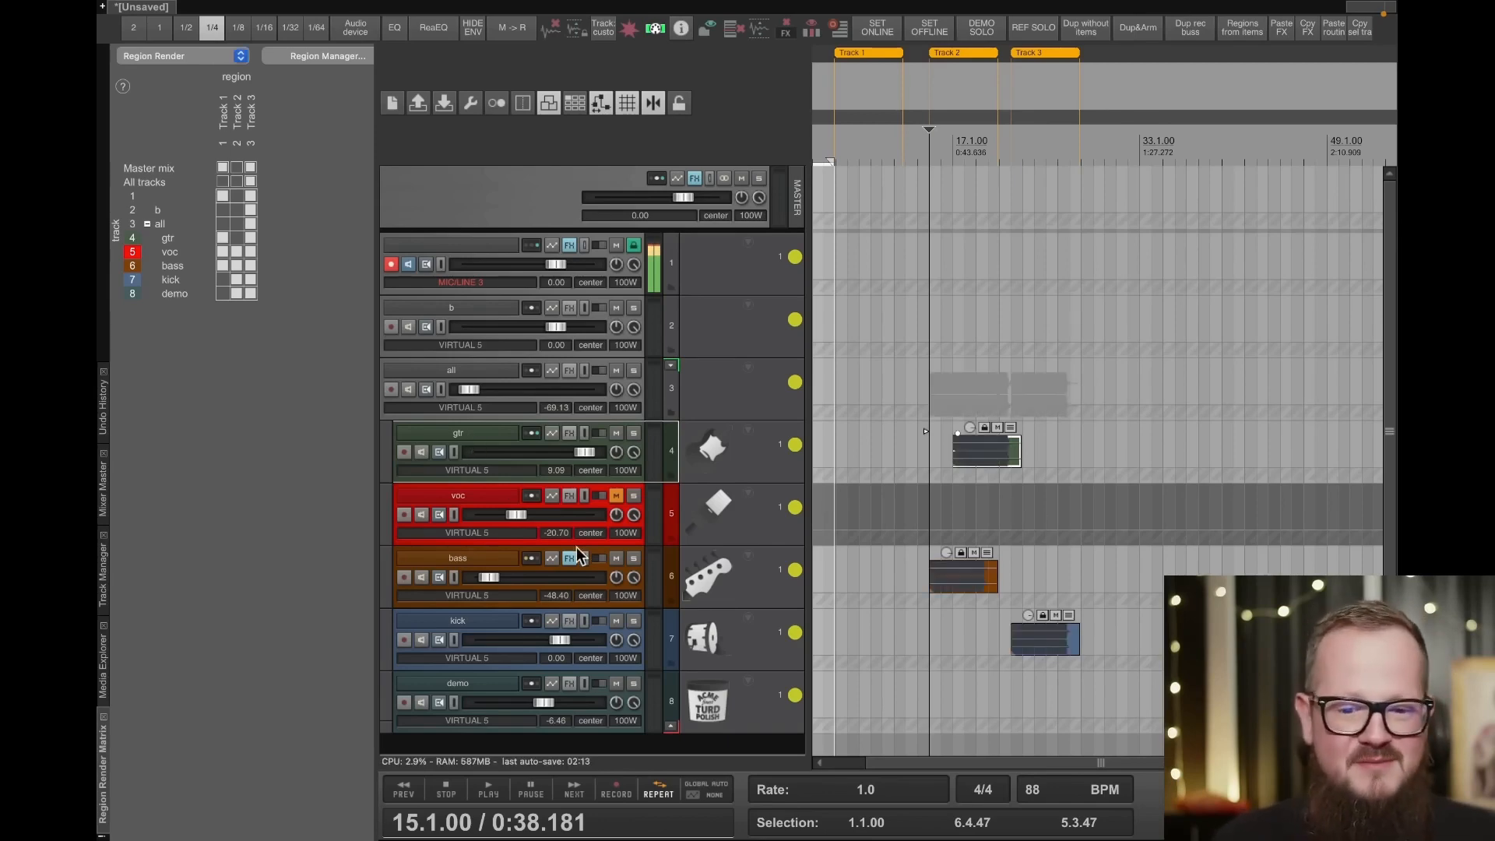
click(571, 556)
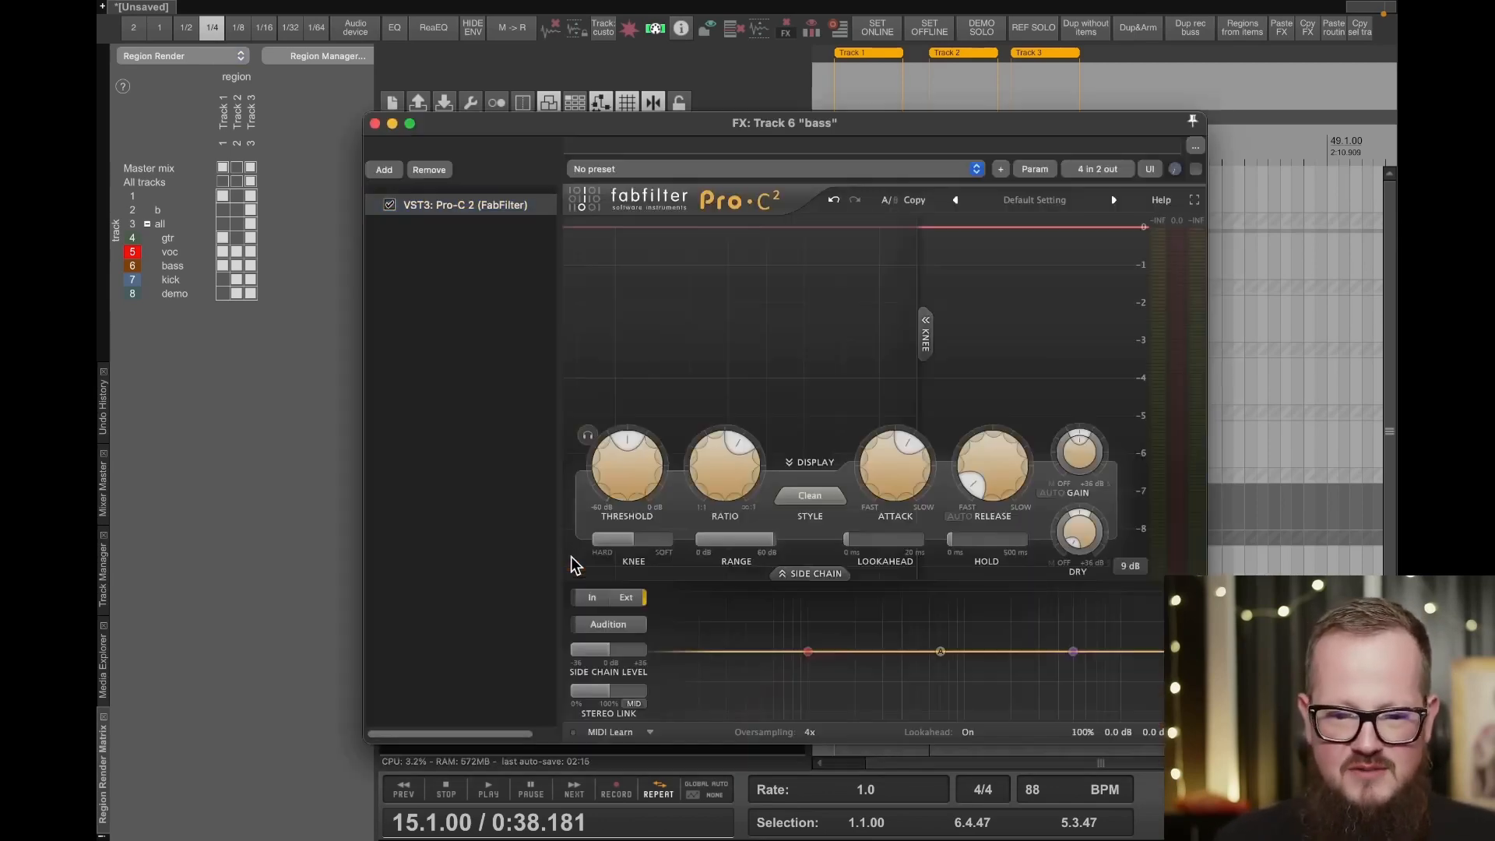
click(662, 146)
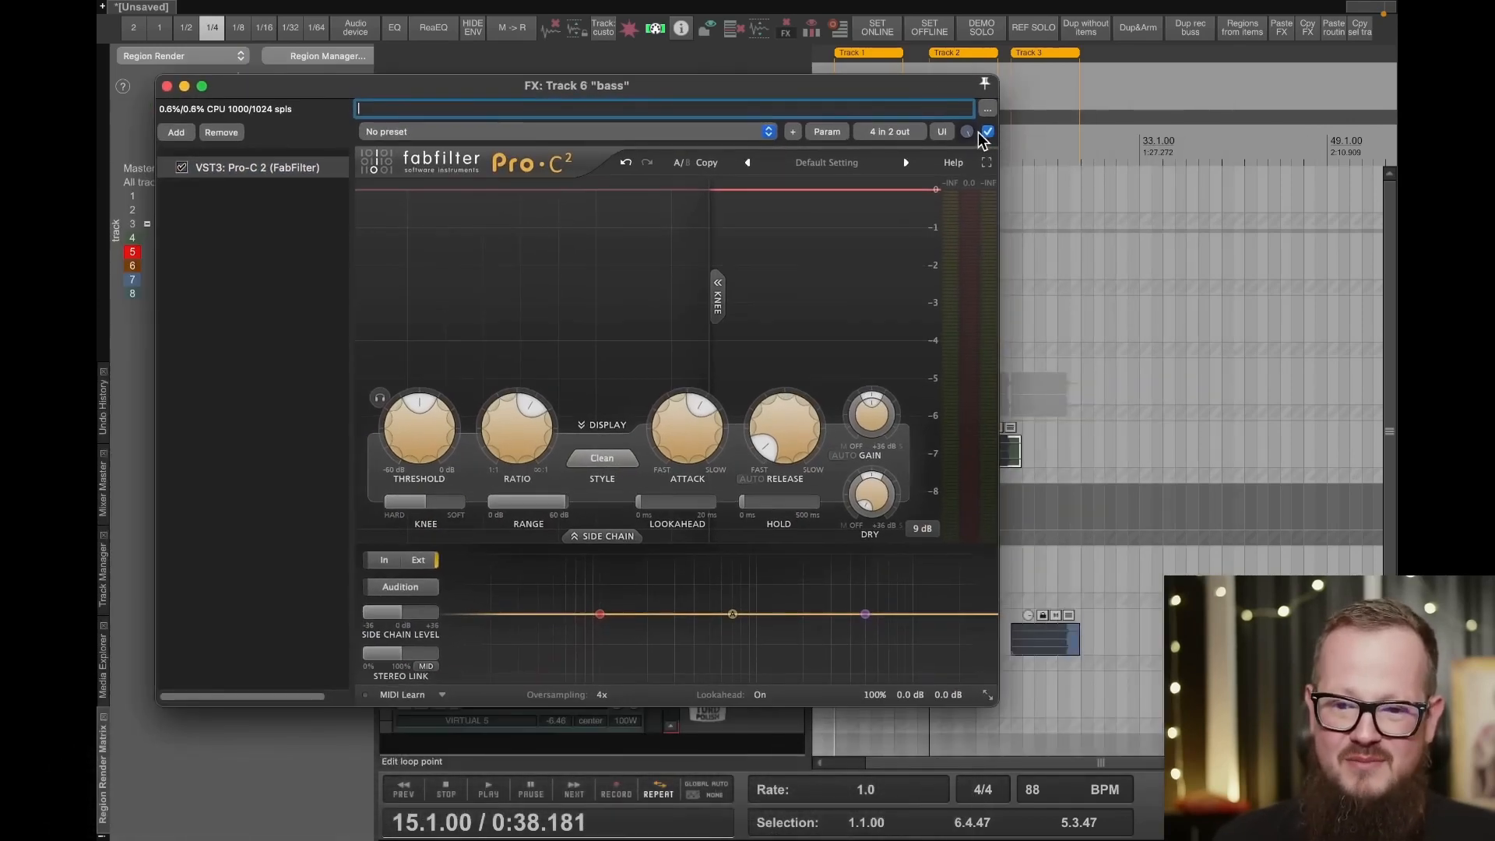
mouse_move(966, 132)
mouse_down()
mouse_move(966, 117)
mouse_move(966, 144)
mouse_up()
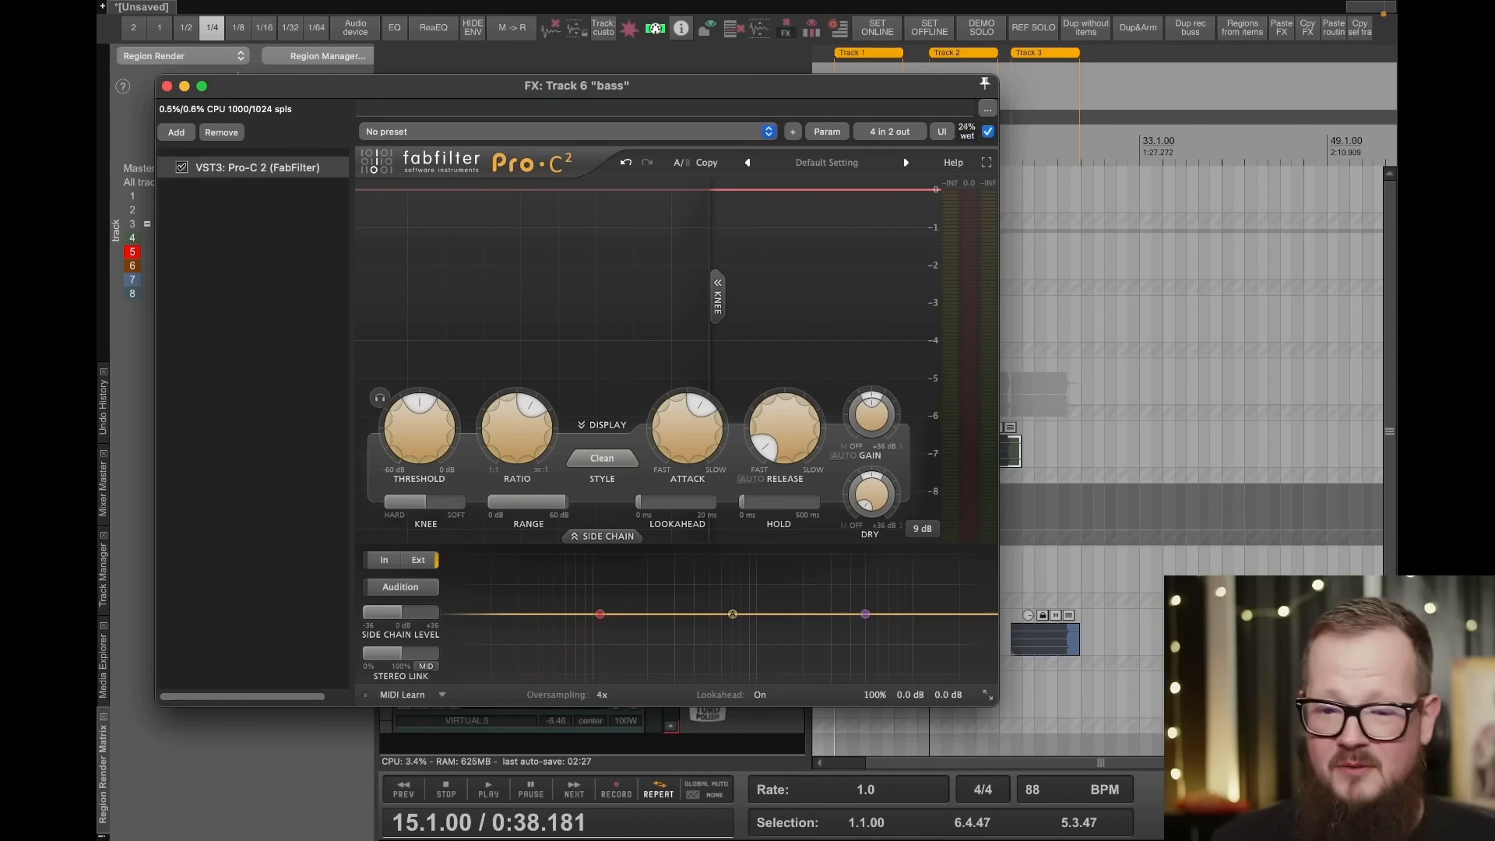
- Turn Pro-C 2's wet mix back up and close the bass track's FX window
drag(966, 132, 966, 117)
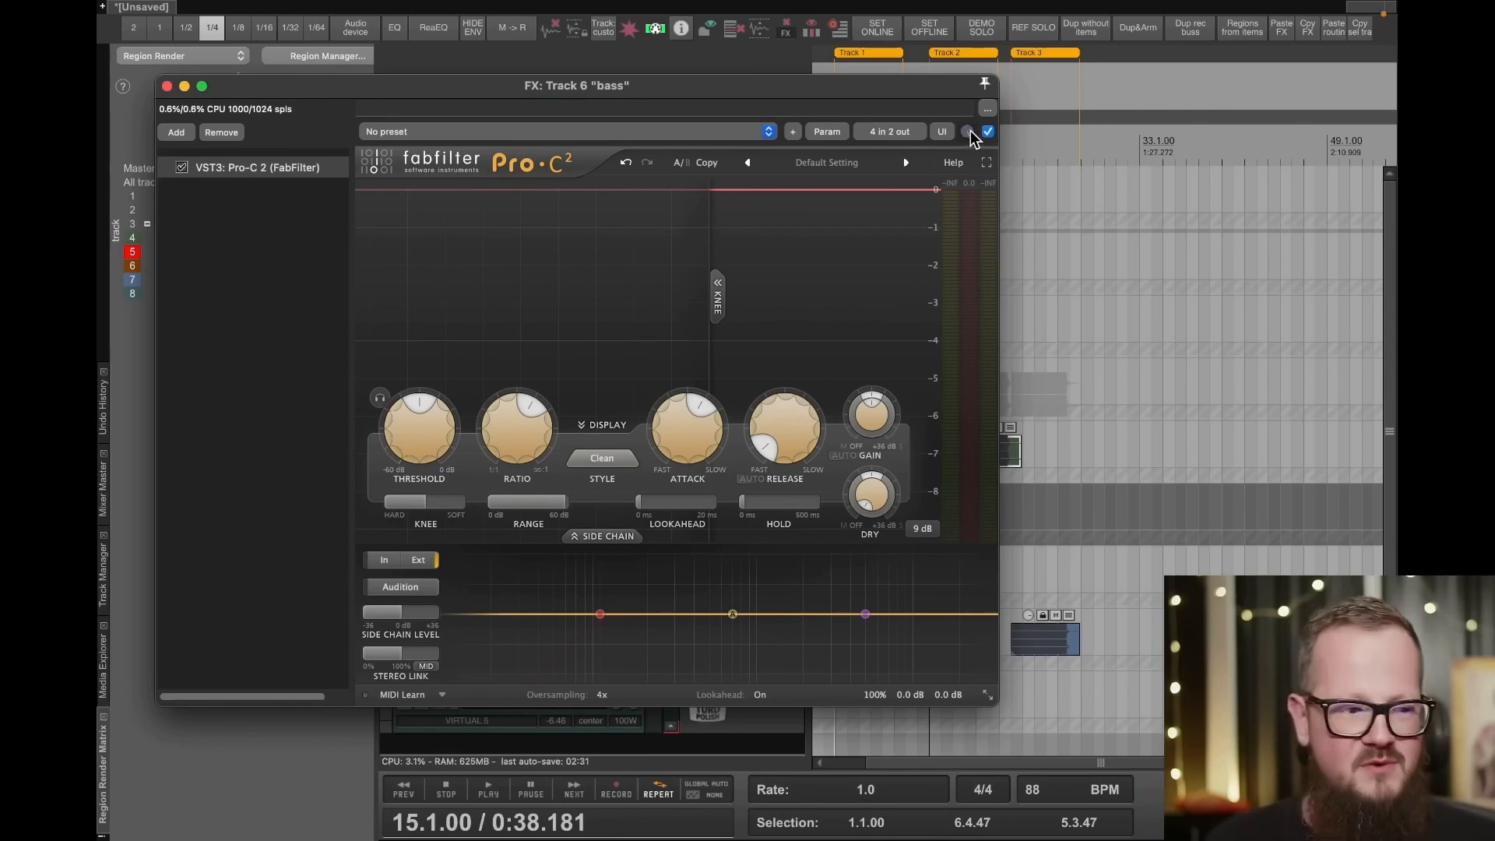
mouse_move(971, 134)
mouse_down()
mouse_move(971, 191)
mouse_move(973, 139)
mouse_up()
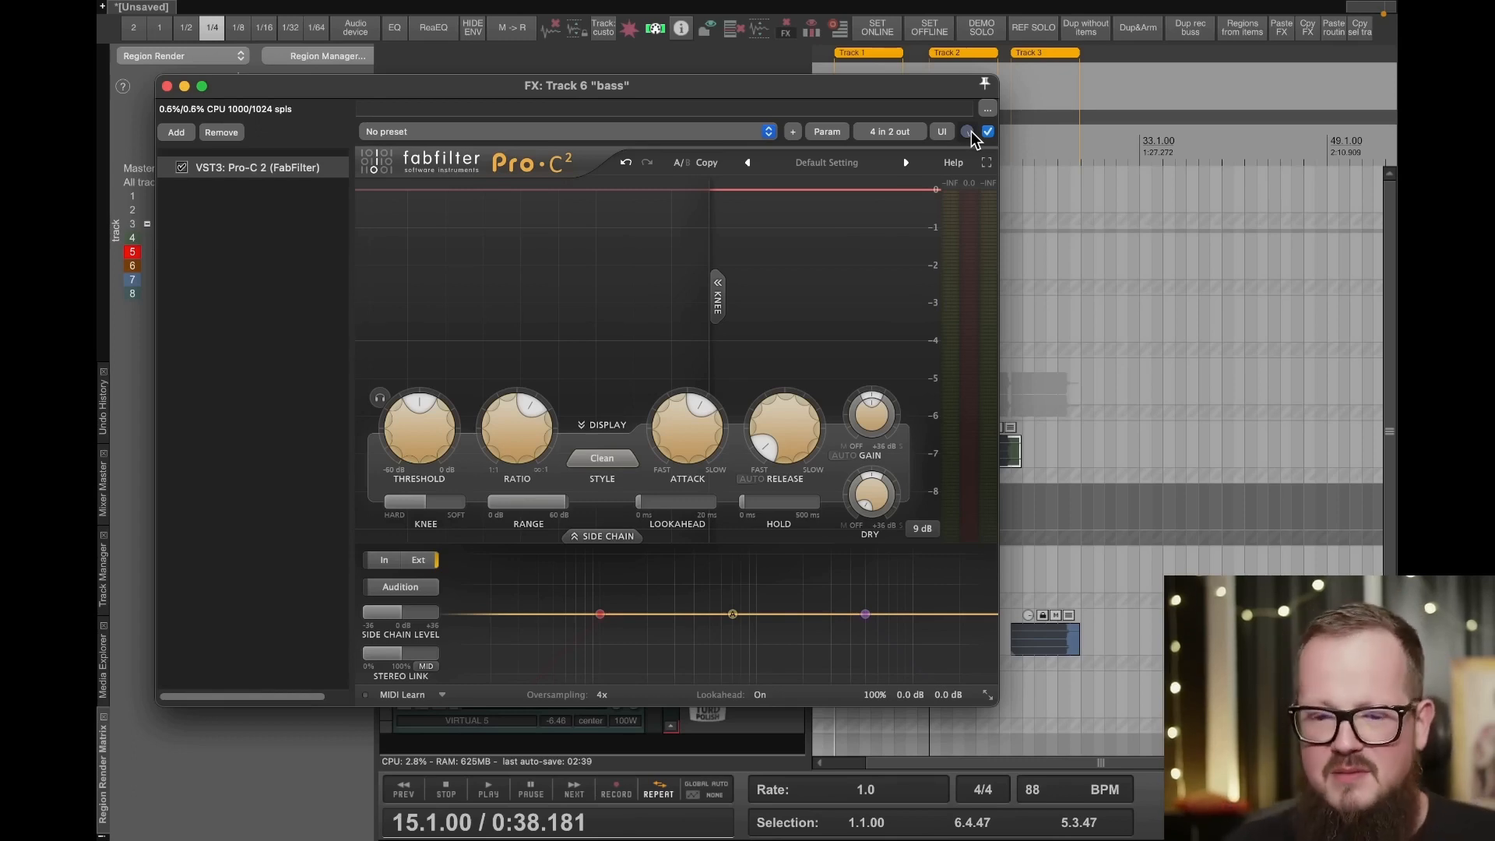
right_click(973, 139)
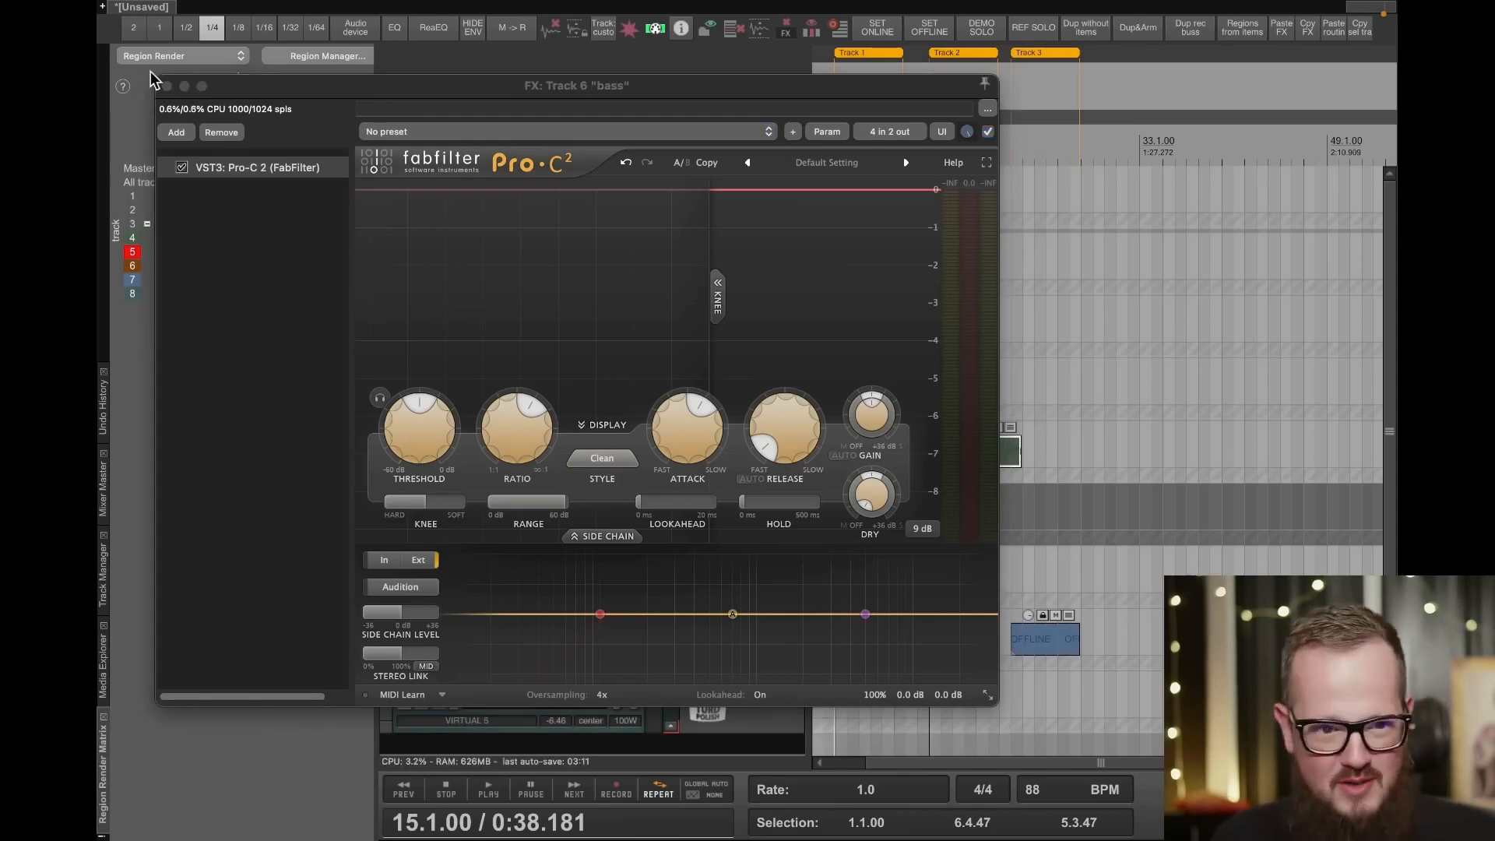
click(167, 86)
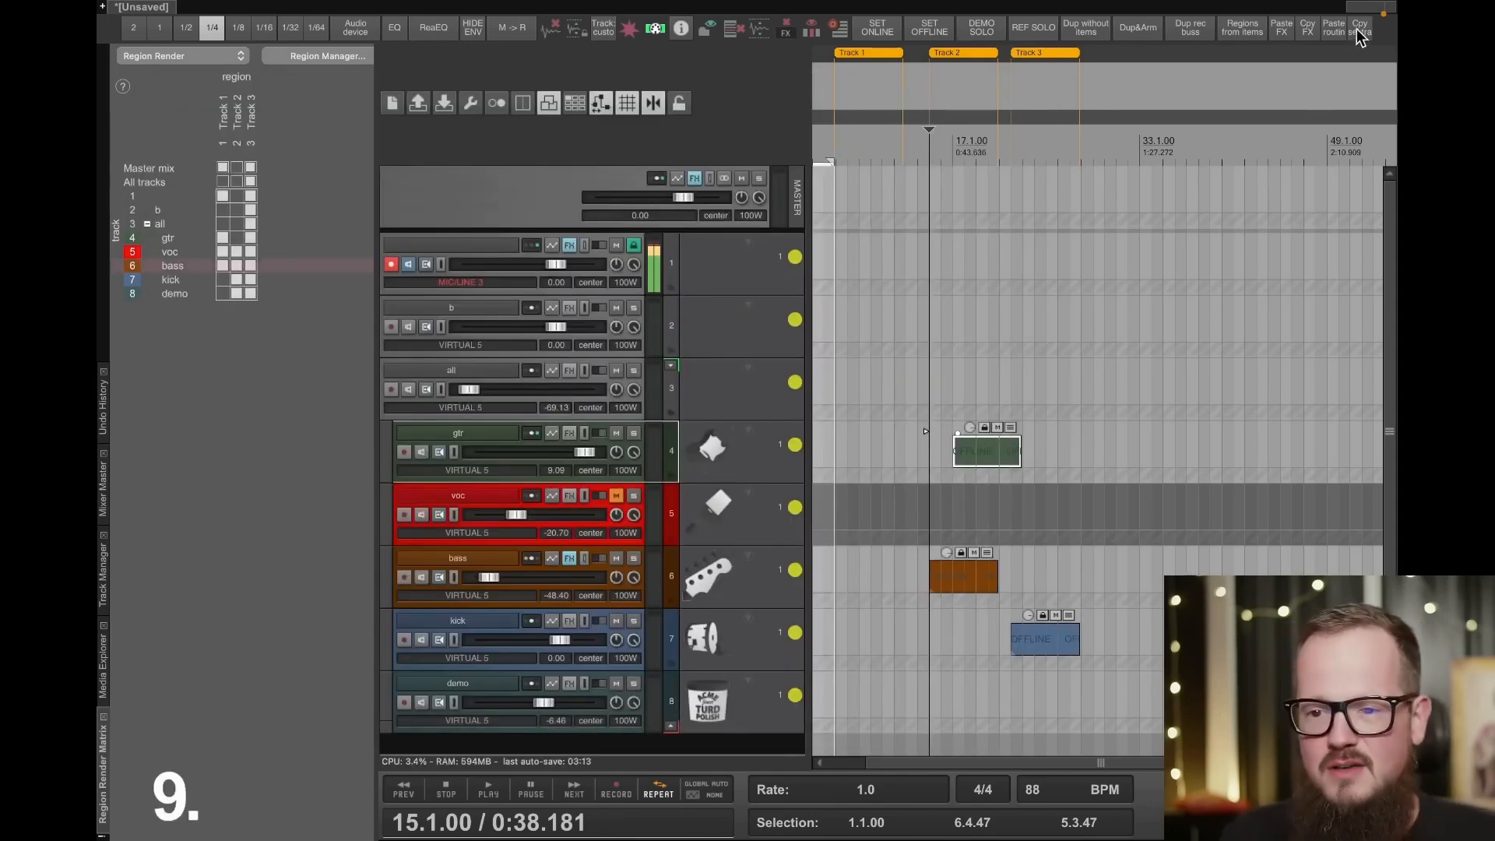
- Open the monitoring FX chain, show its Listento plugin, and reposition the window over the track area
click(1369, 7)
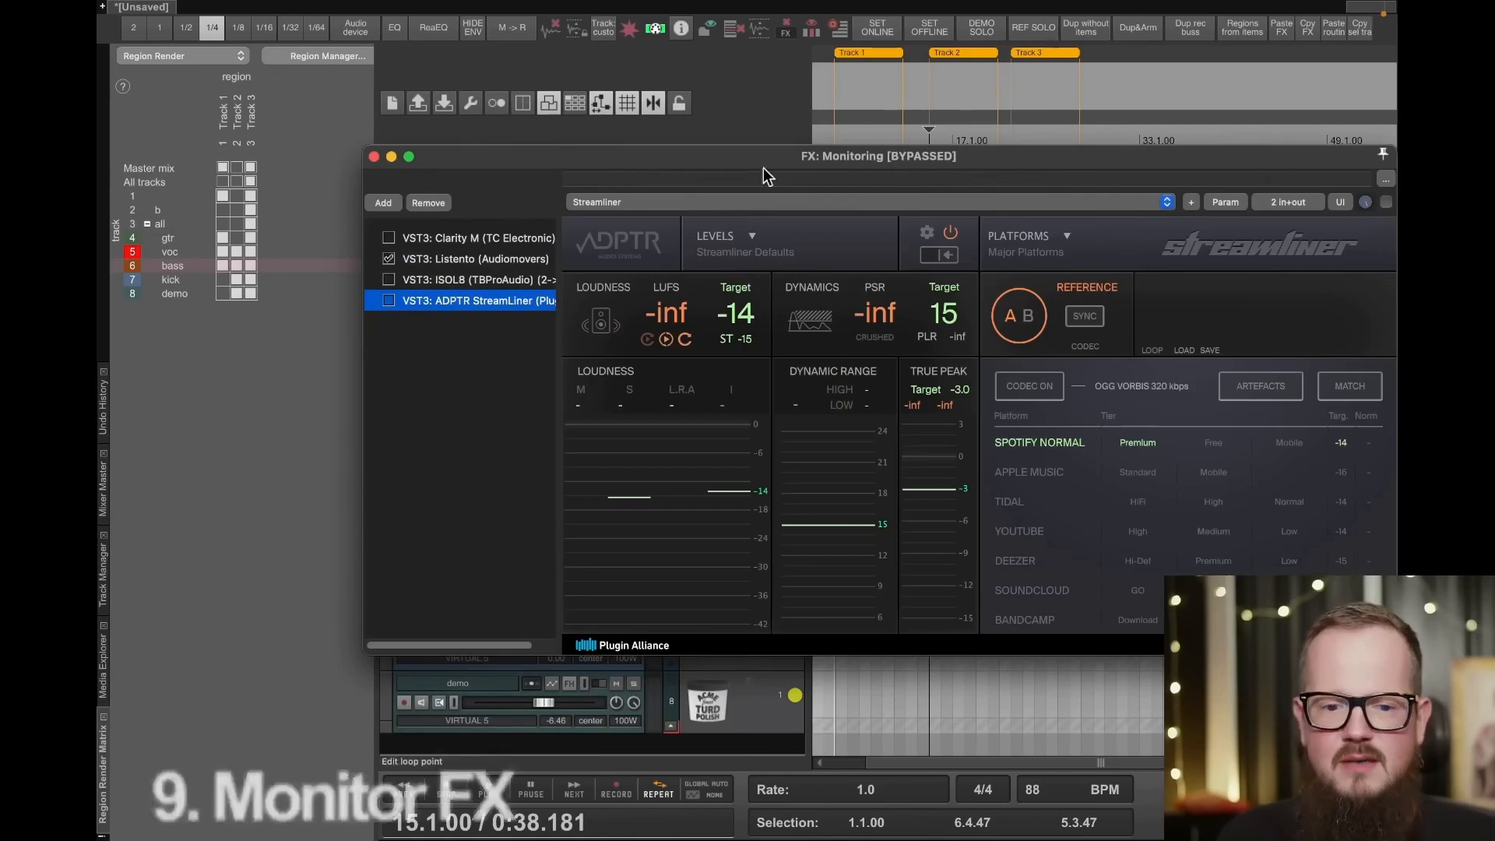
drag(767, 176, 516, 166)
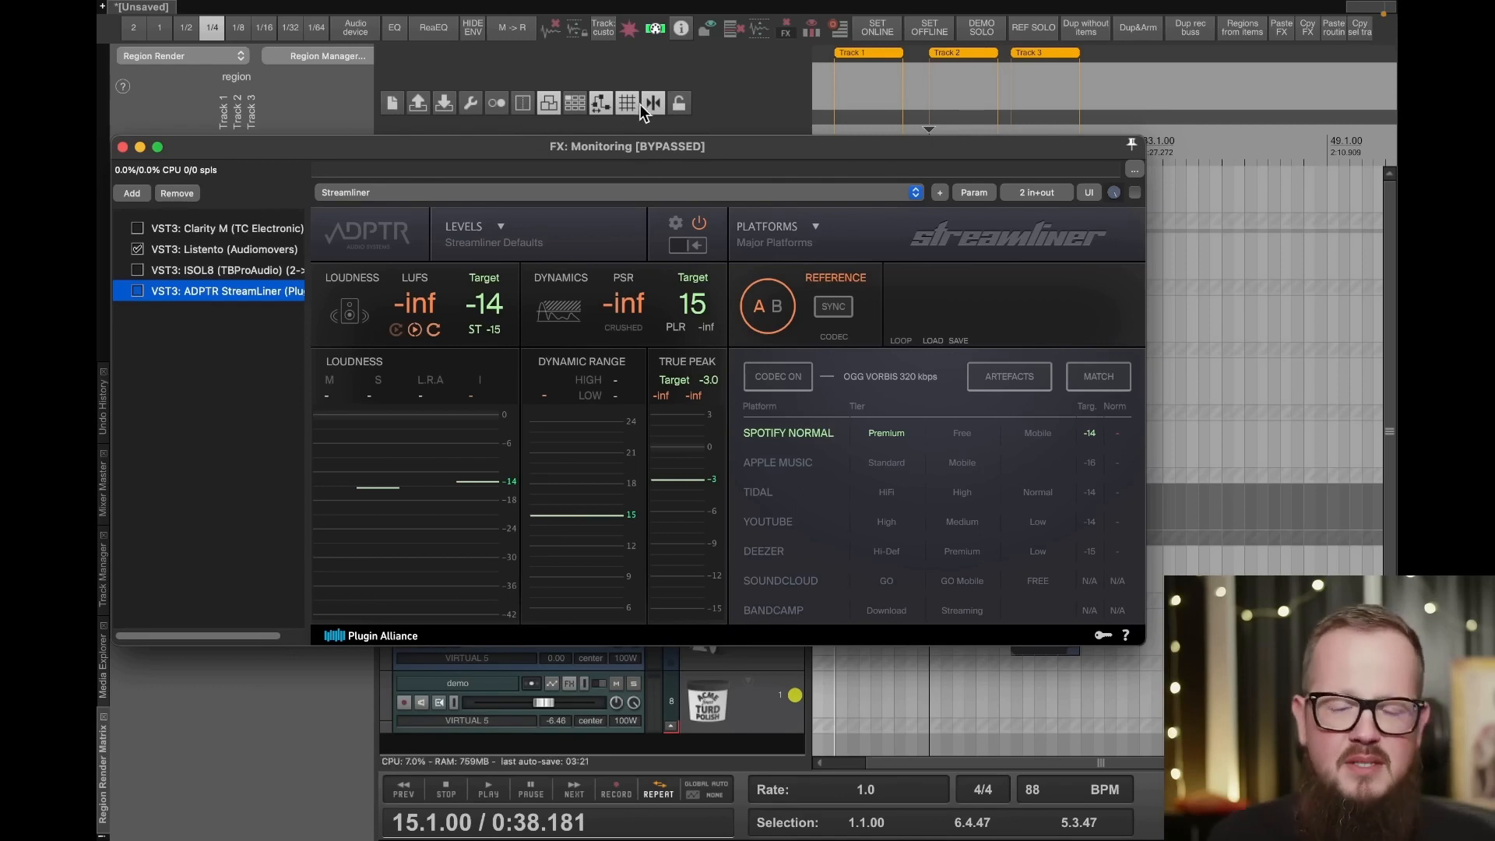
click(184, 226)
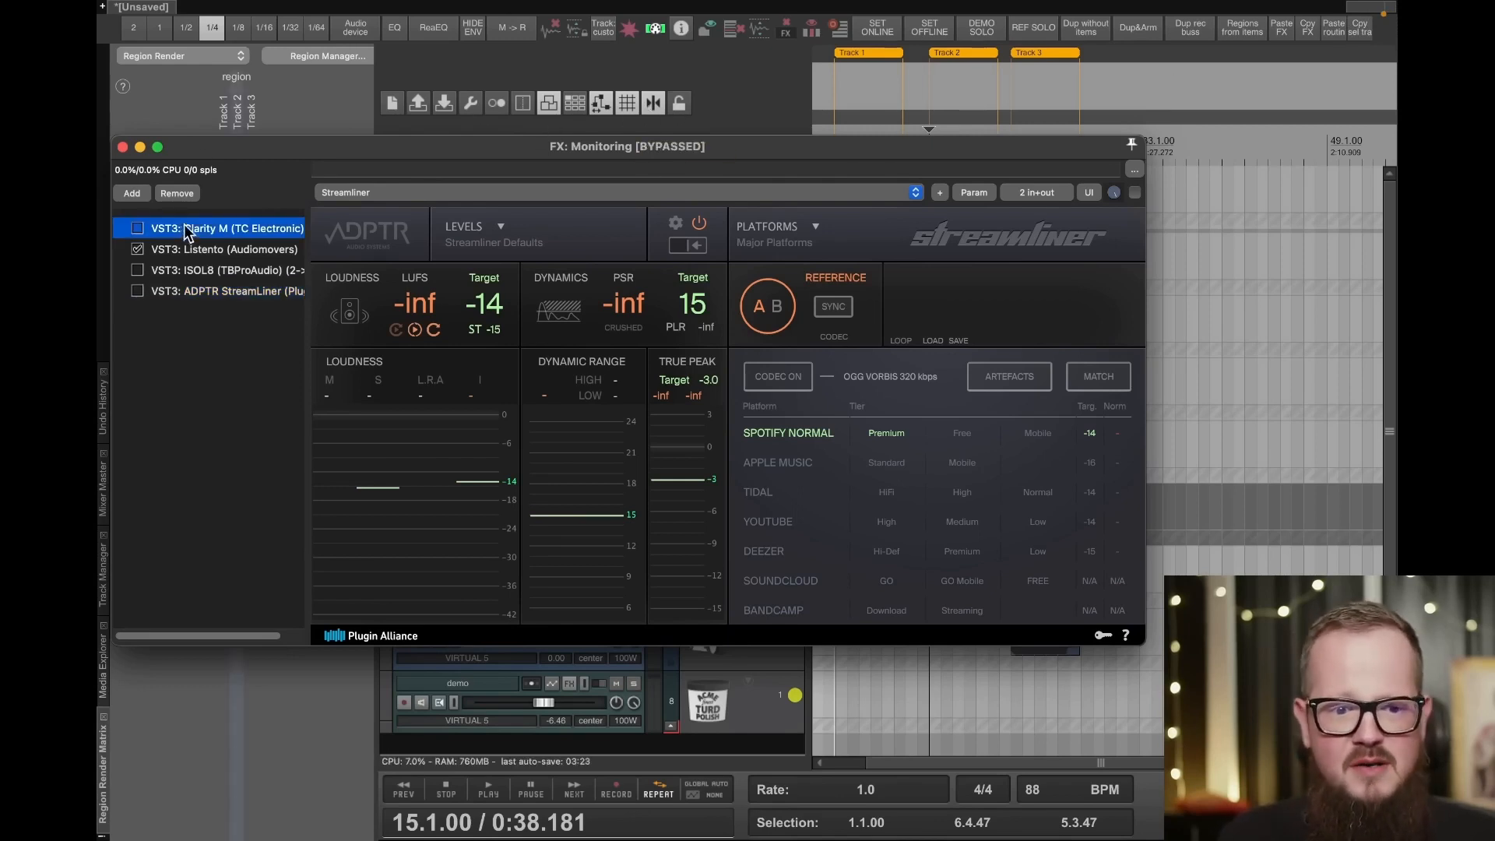
click(205, 249)
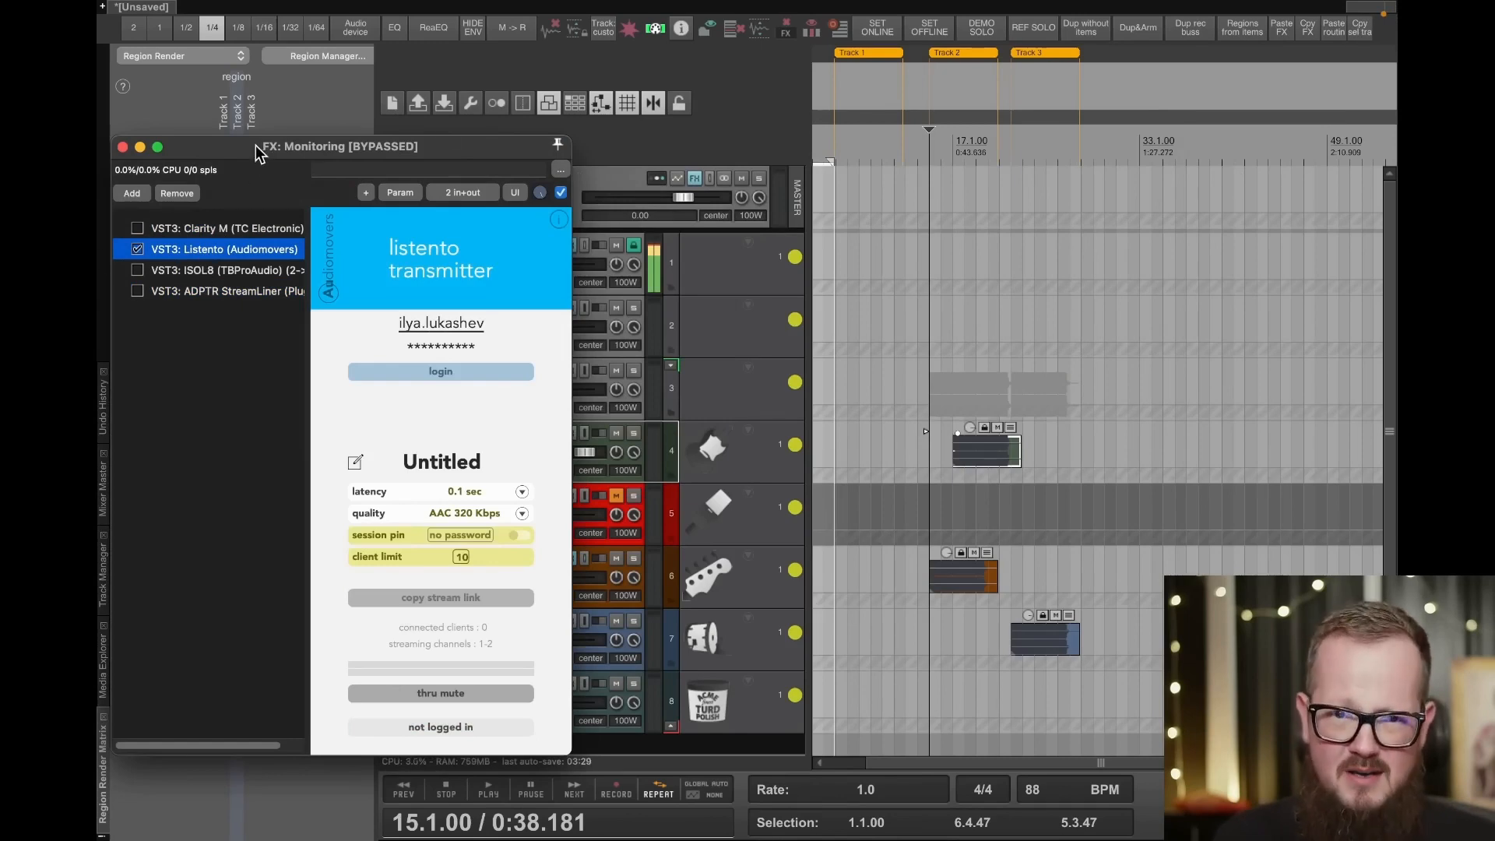
drag(255, 144, 472, 92)
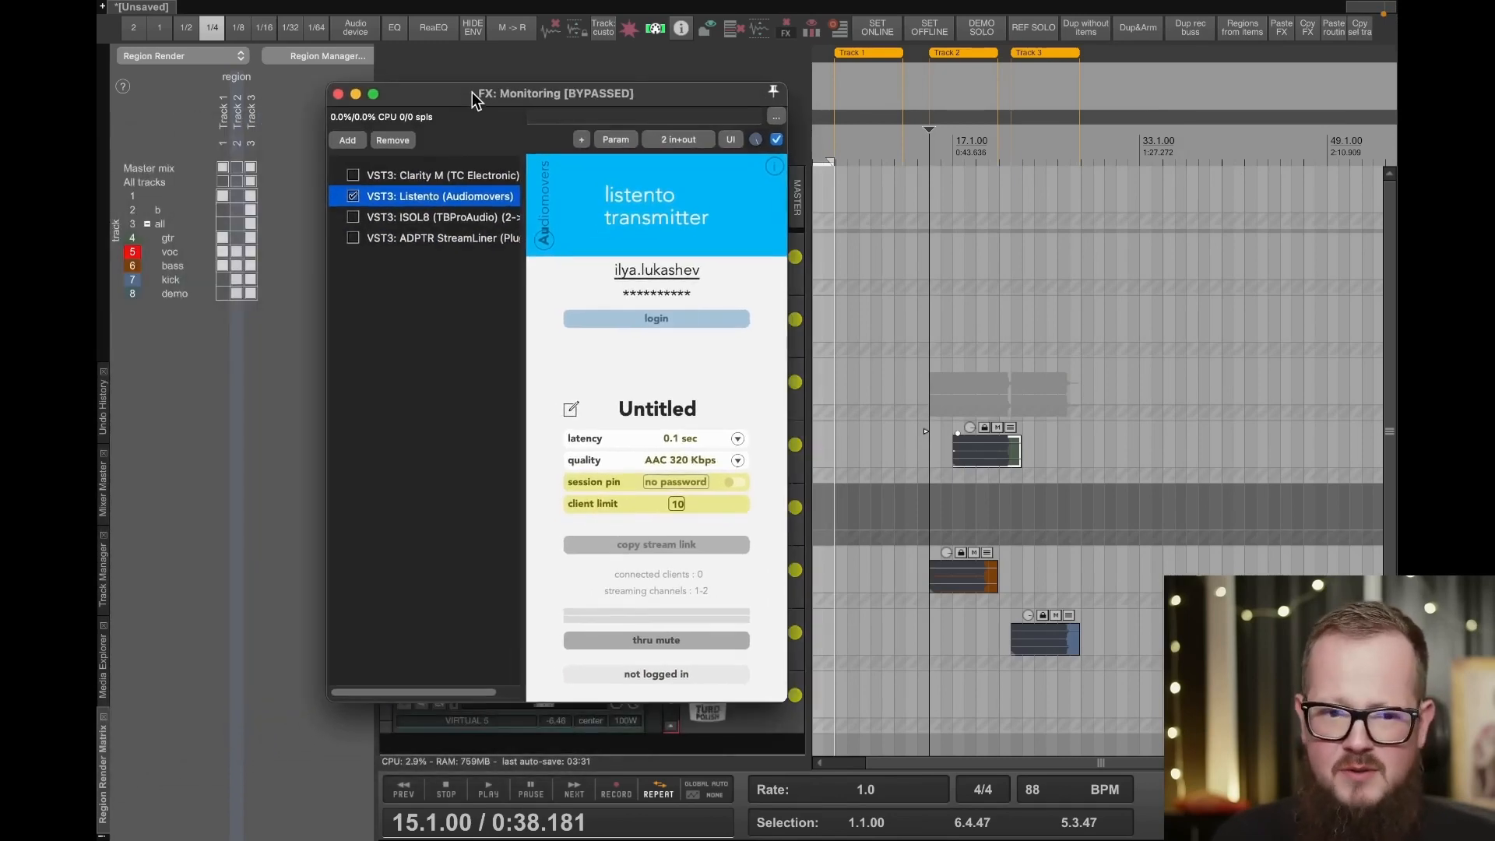
- Show the ISOL8 and ADPTR StreamLiner plugins in the monitoring FX chain, move its window lower, and close it
click(411, 217)
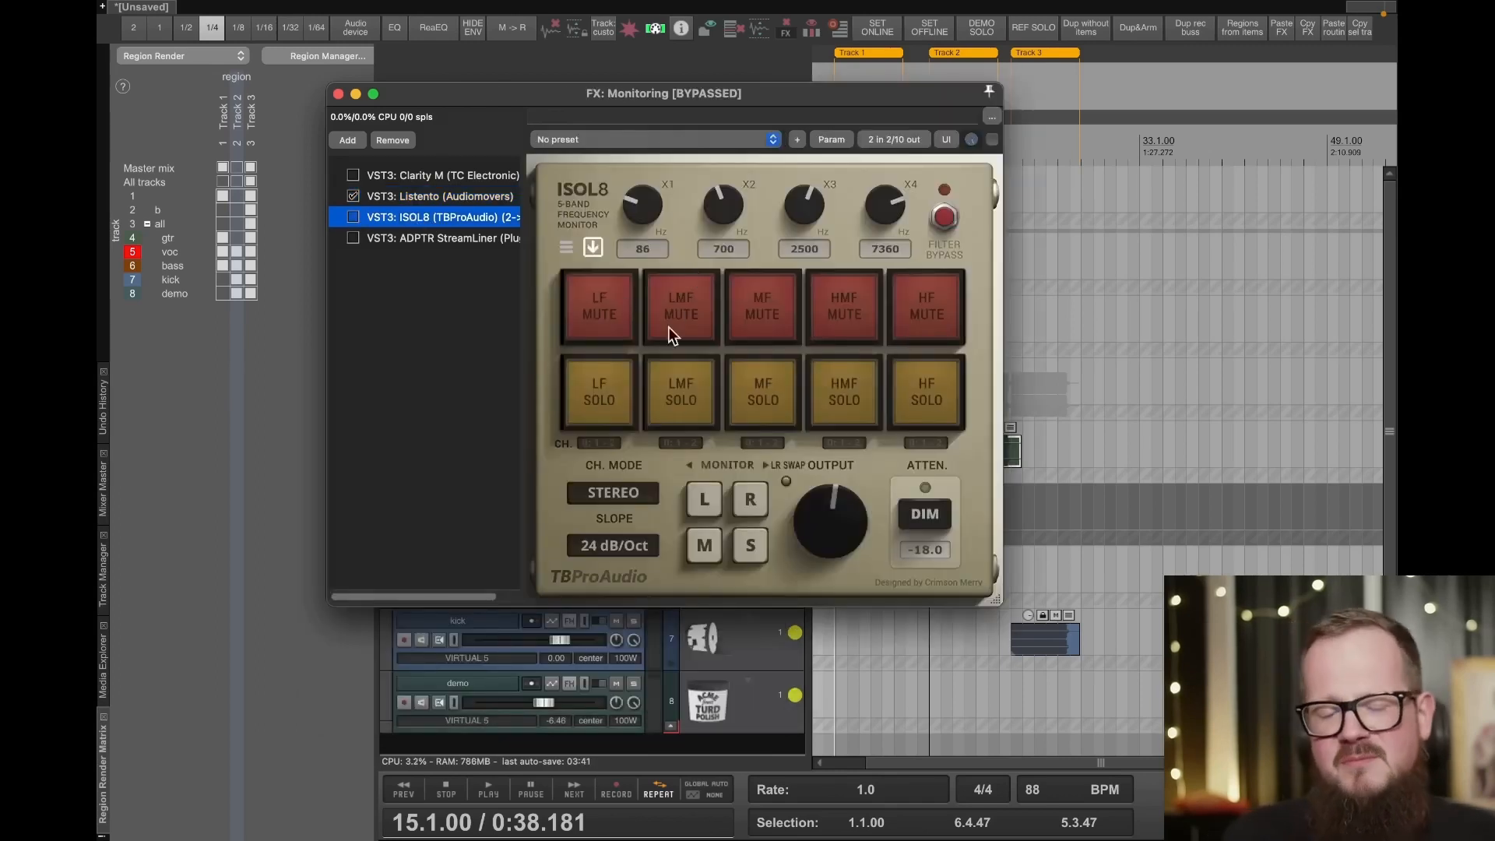
click(431, 234)
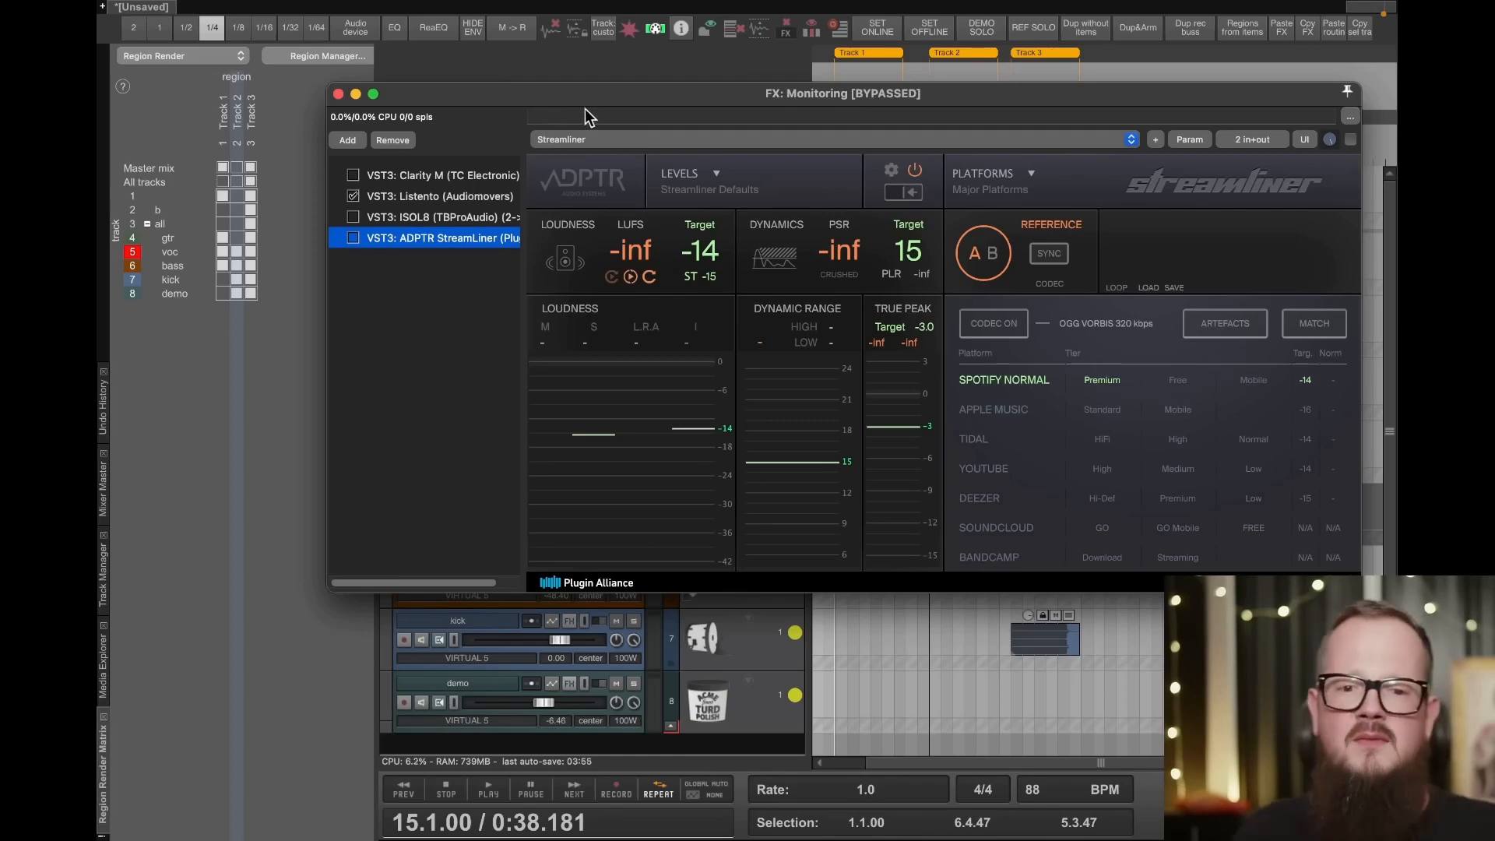
drag(586, 110, 480, 306)
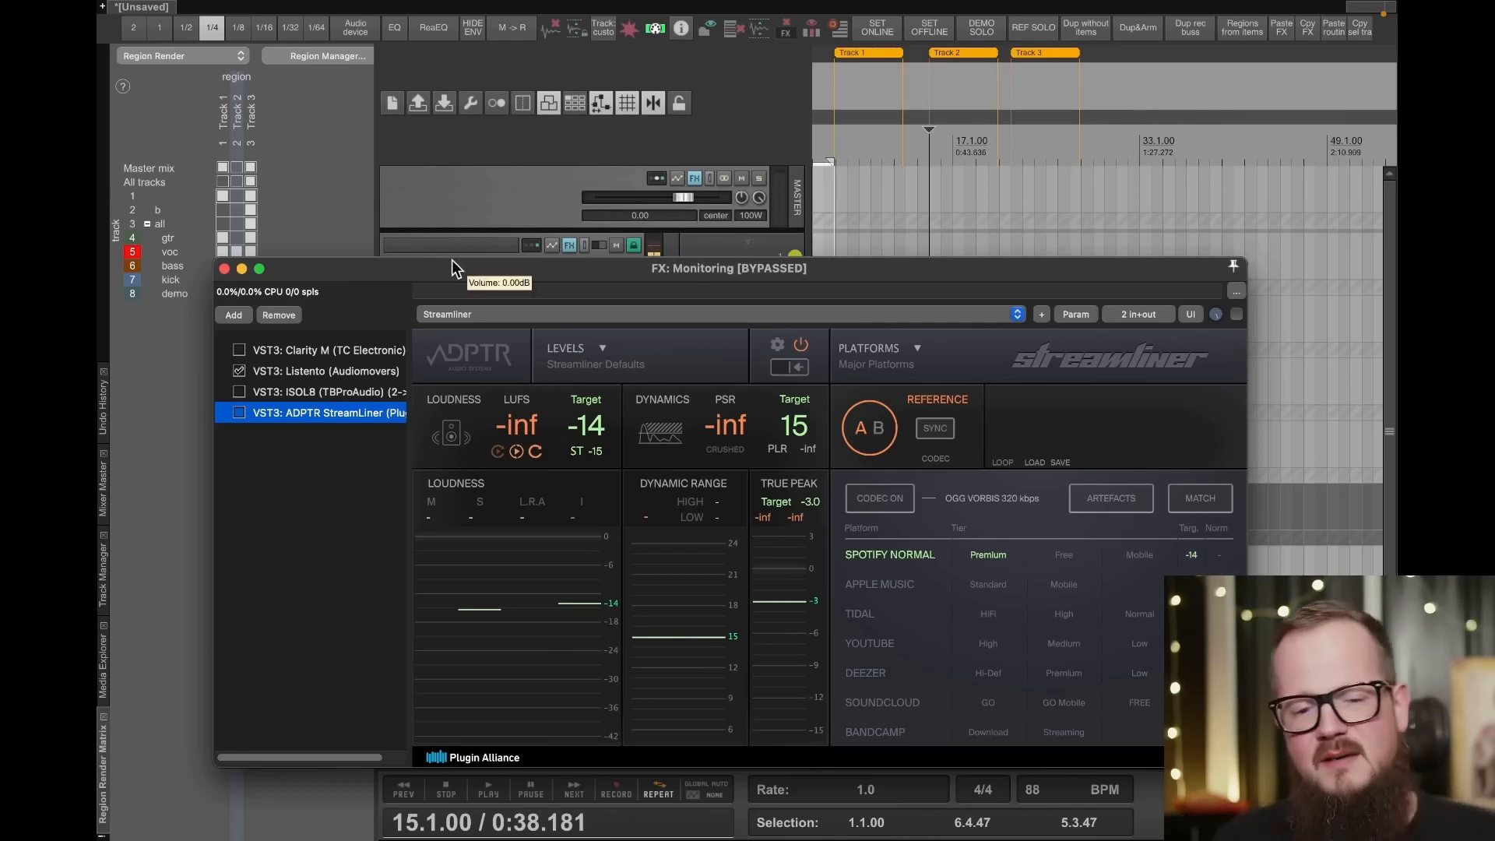
click(225, 270)
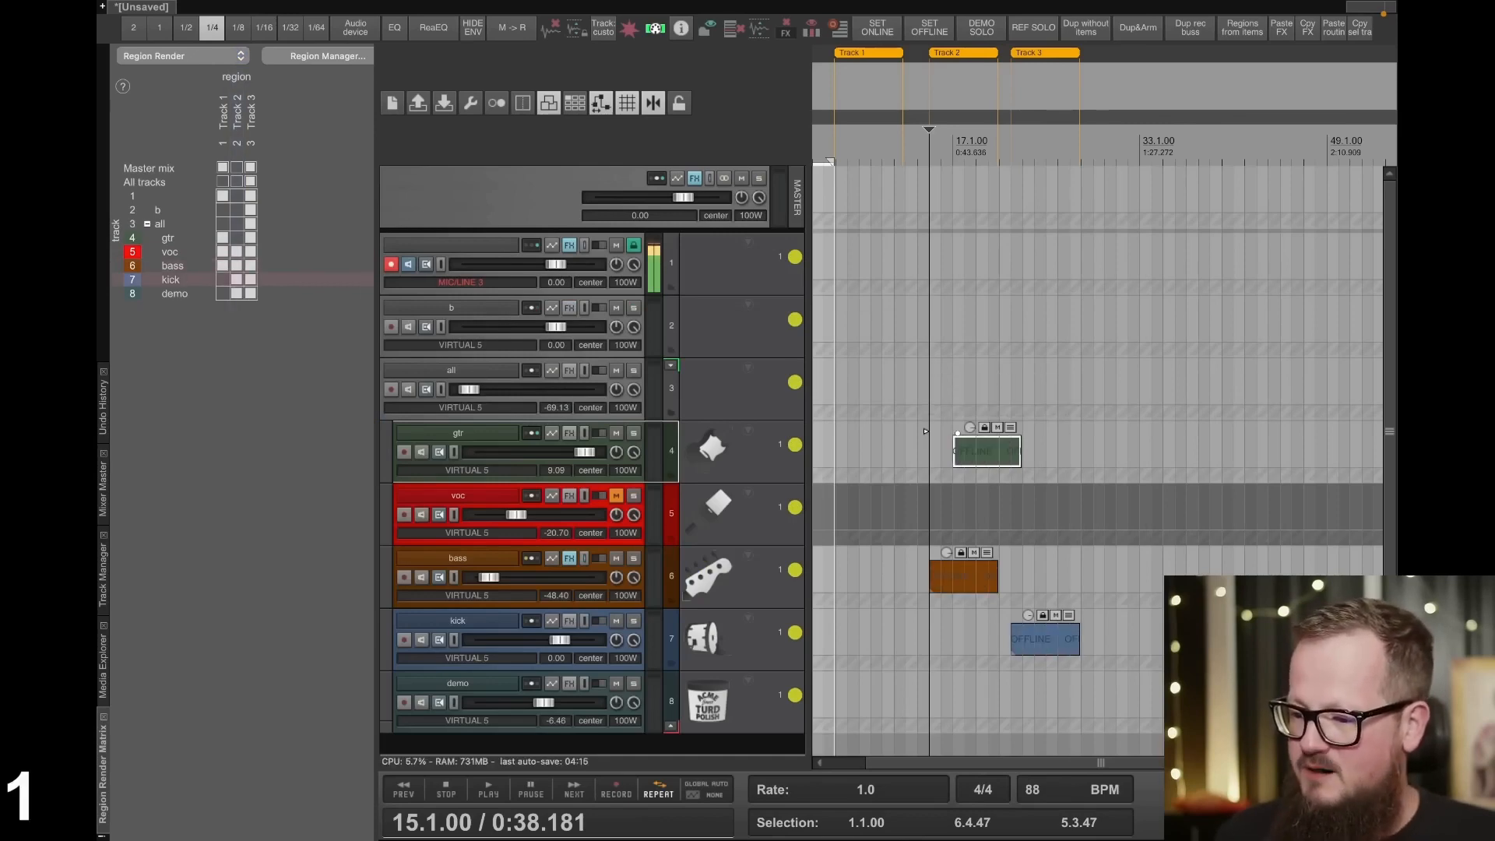
- Open the Control/OSC/web preferences, view the settings of the web browser interface on port 8889, and cancel them
scroll(1044, 452, down, 1)
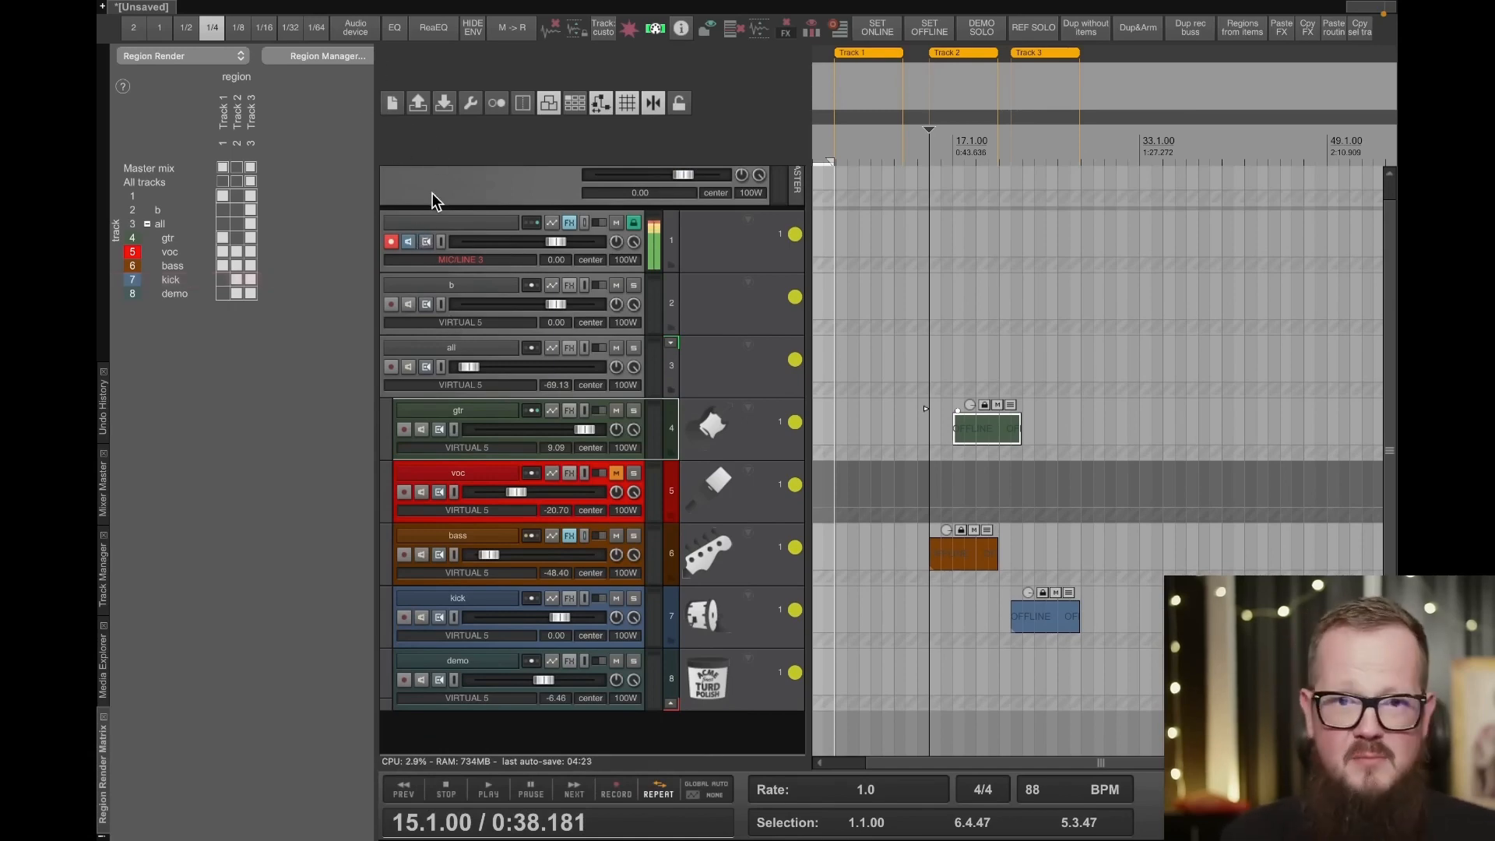
click(362, 24)
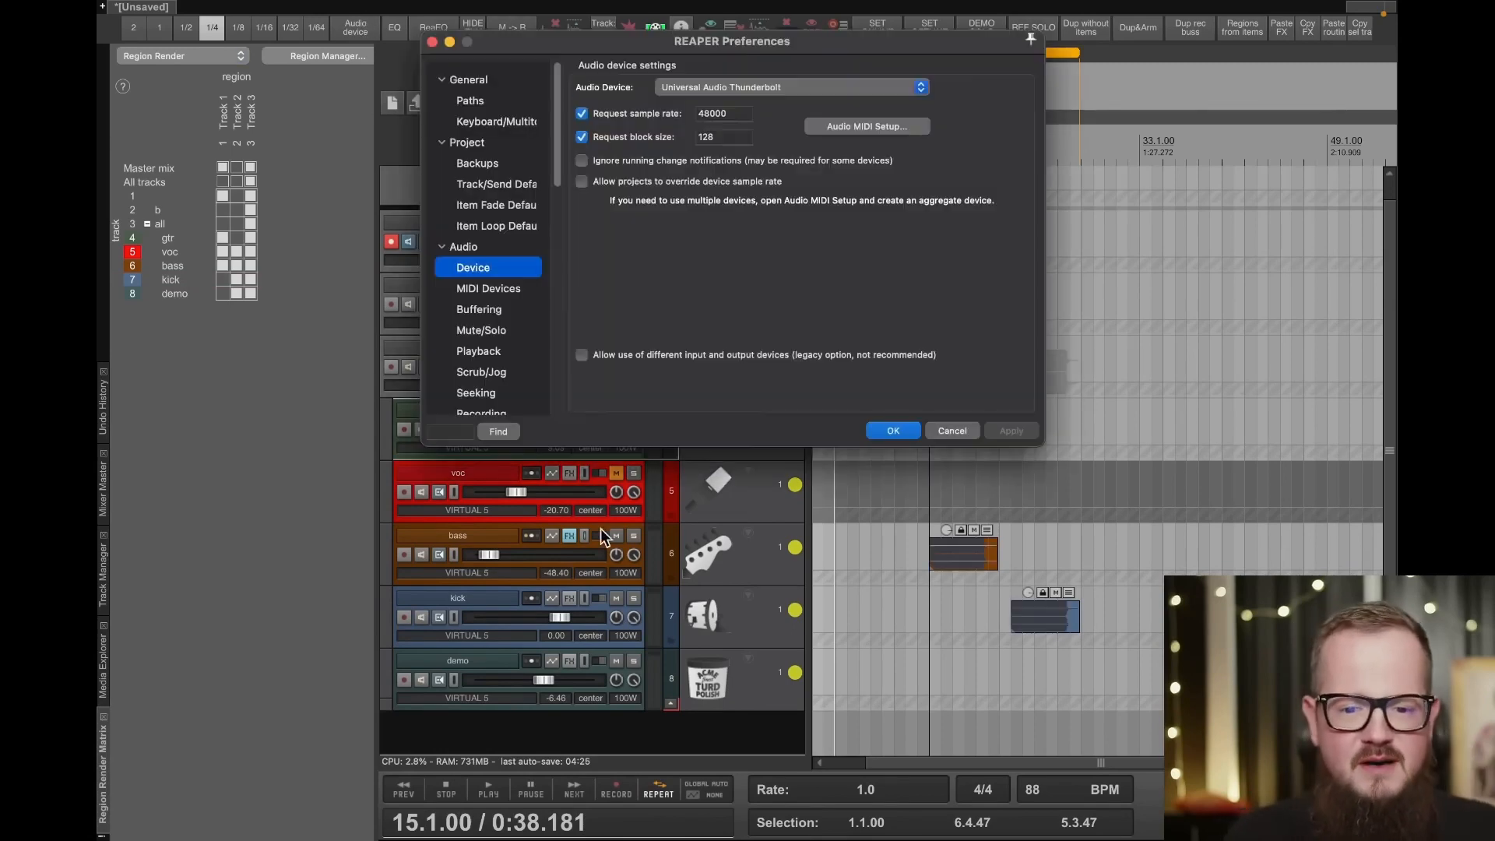
scroll(537, 272, down, 10)
click(489, 384)
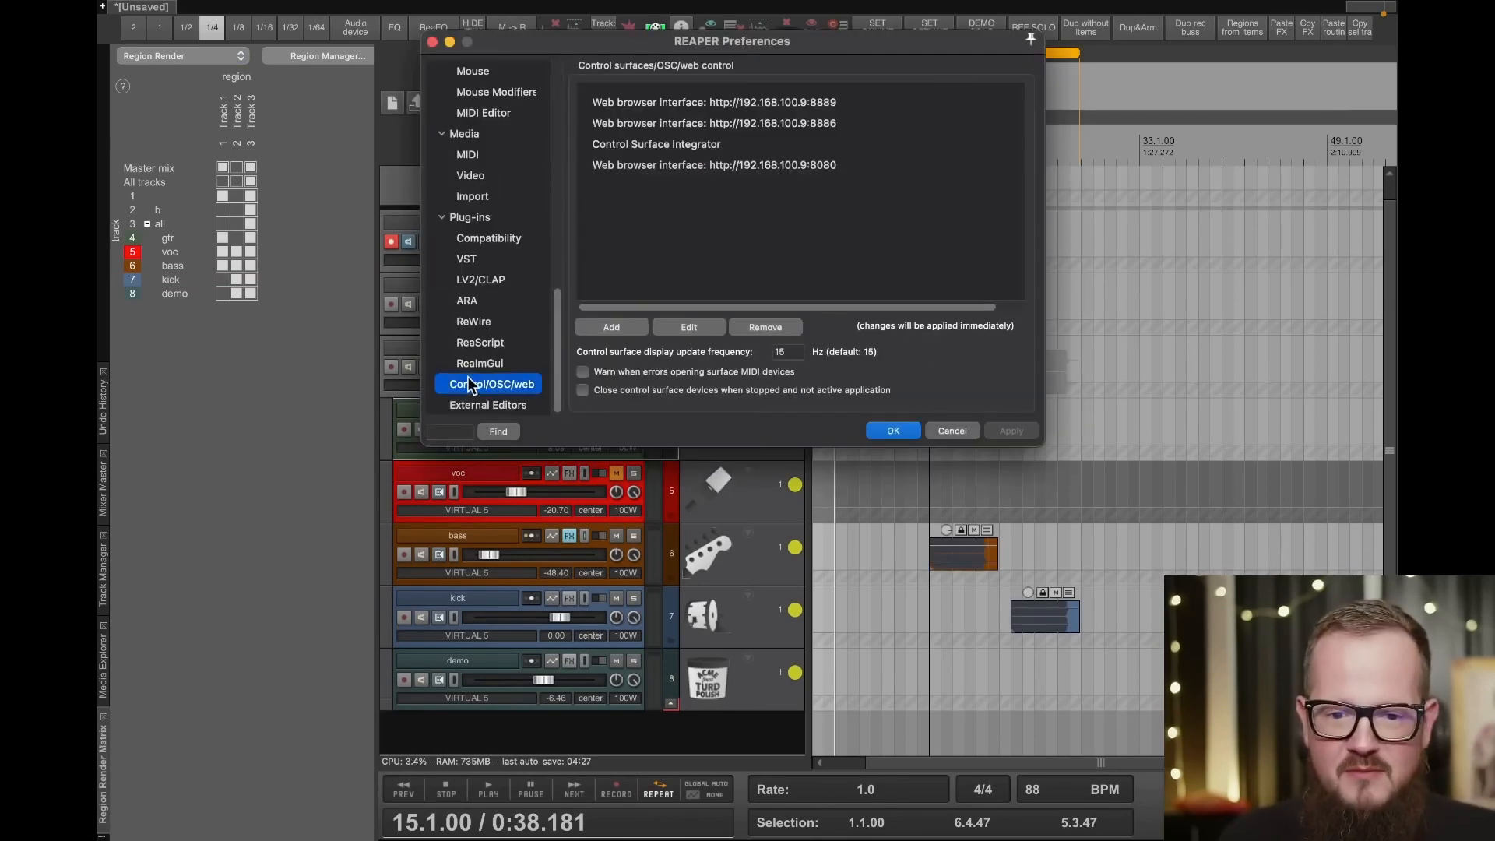
double_click(763, 99)
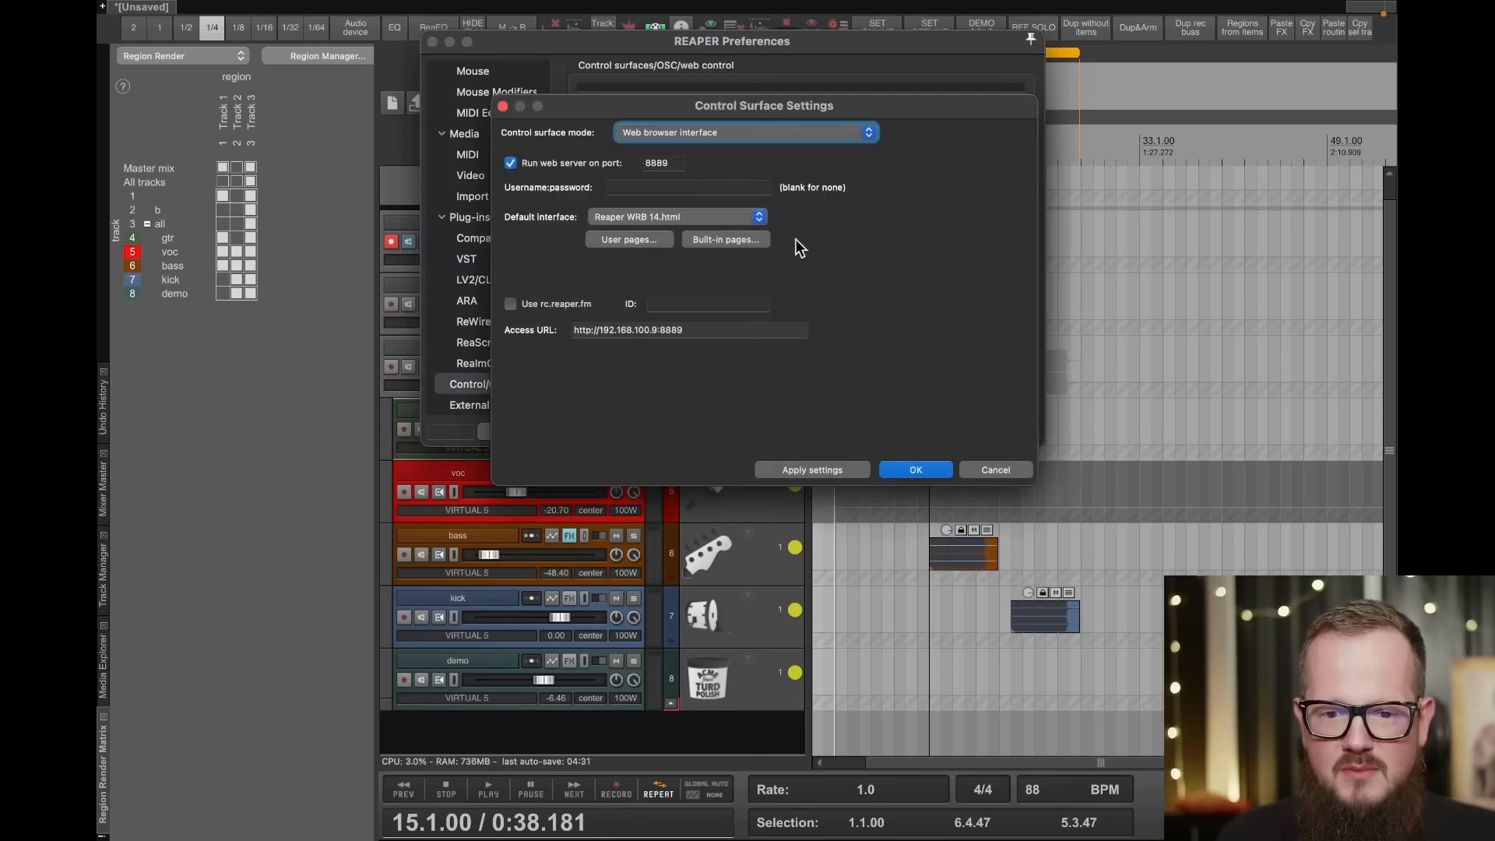
click(999, 473)
- Set the default interface of the port 8886 web browser interface to basic.html and open the REAPER Web Control page in Safari
double_click(751, 123)
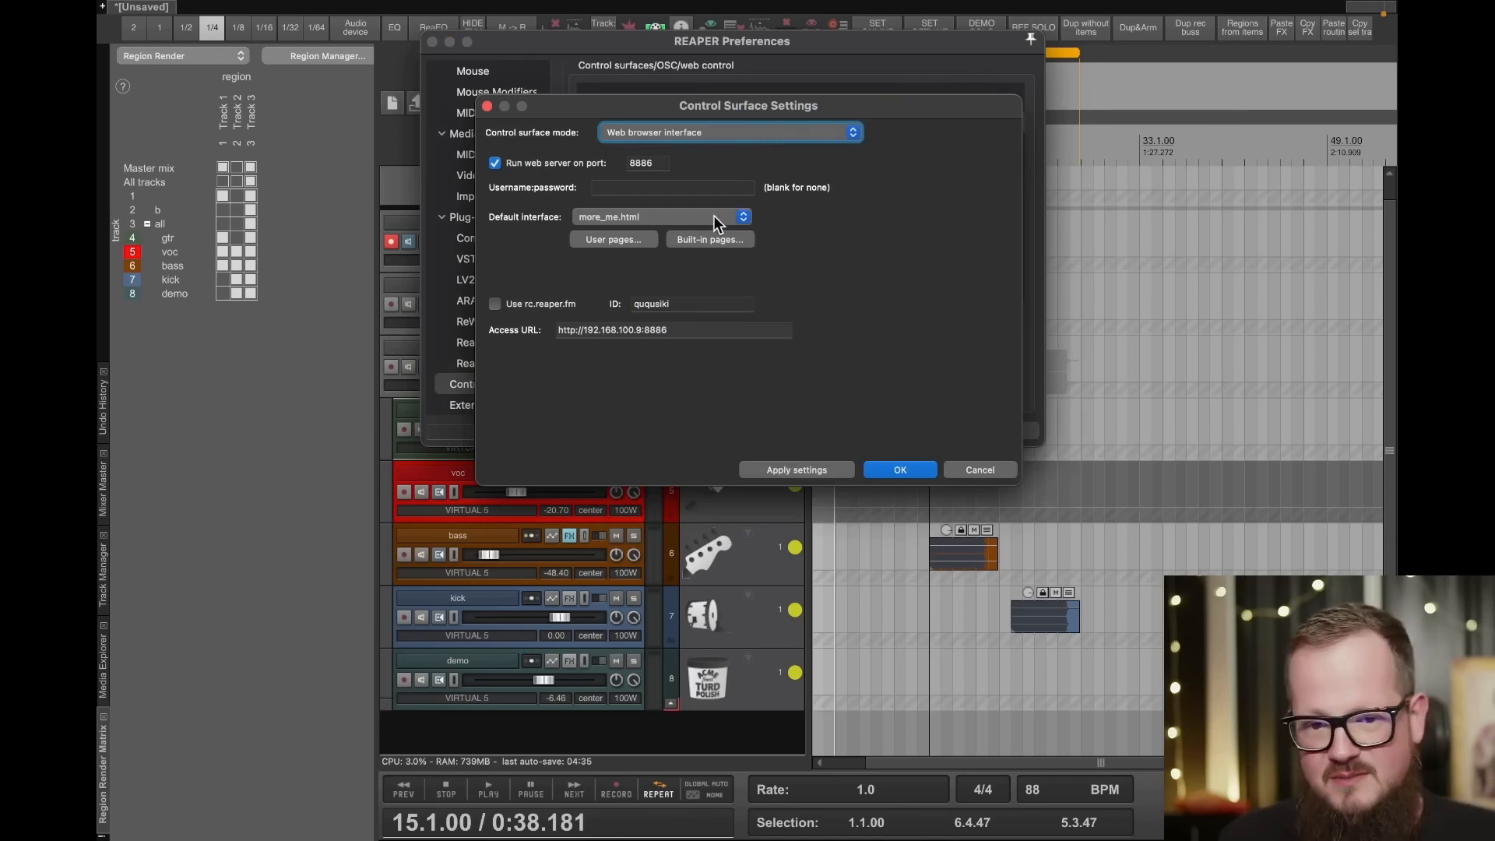
click(713, 217)
click(708, 134)
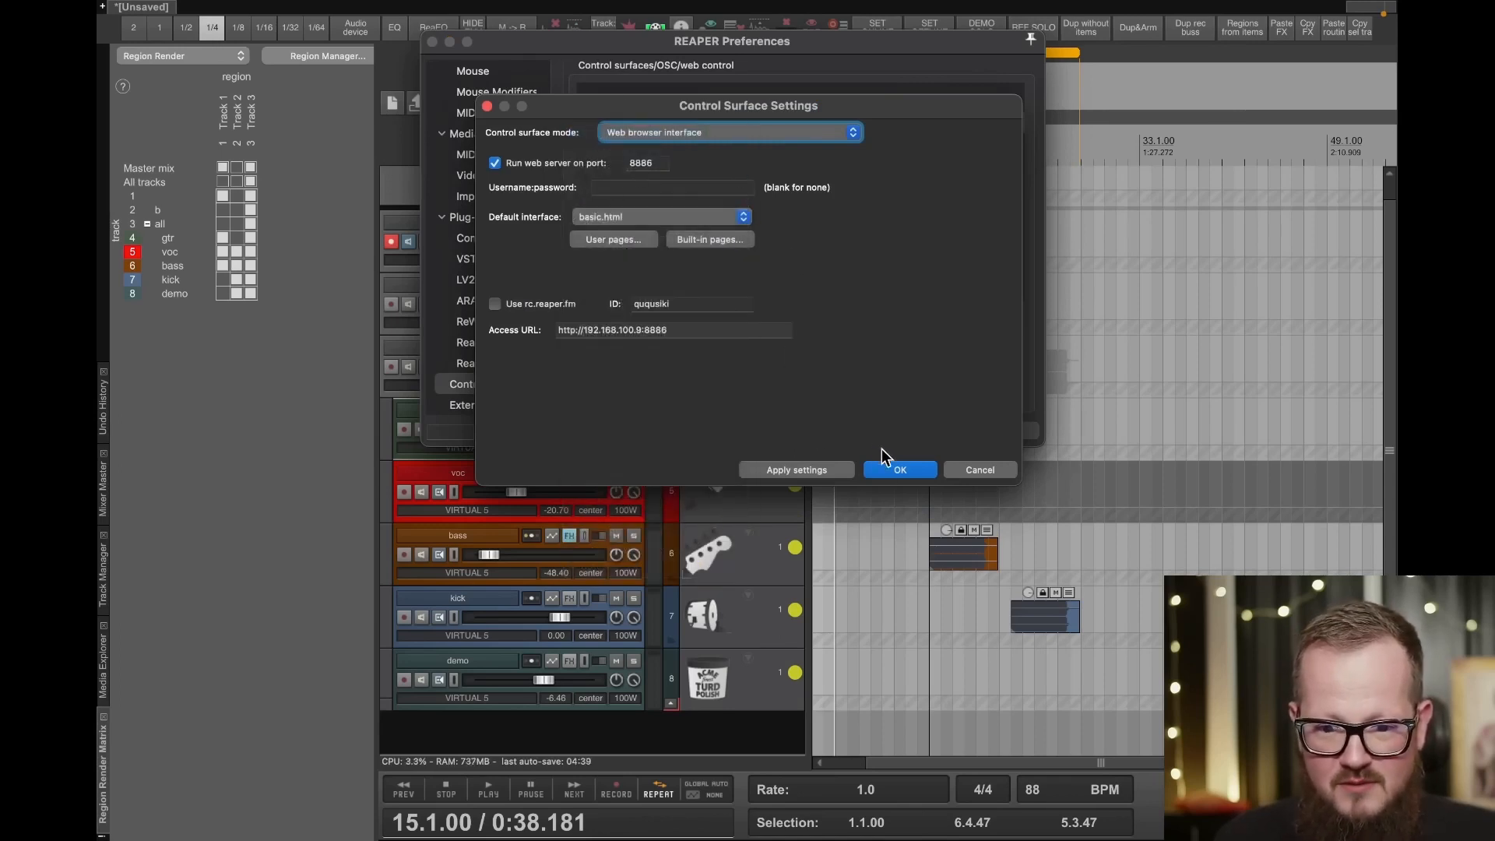
click(689, 330)
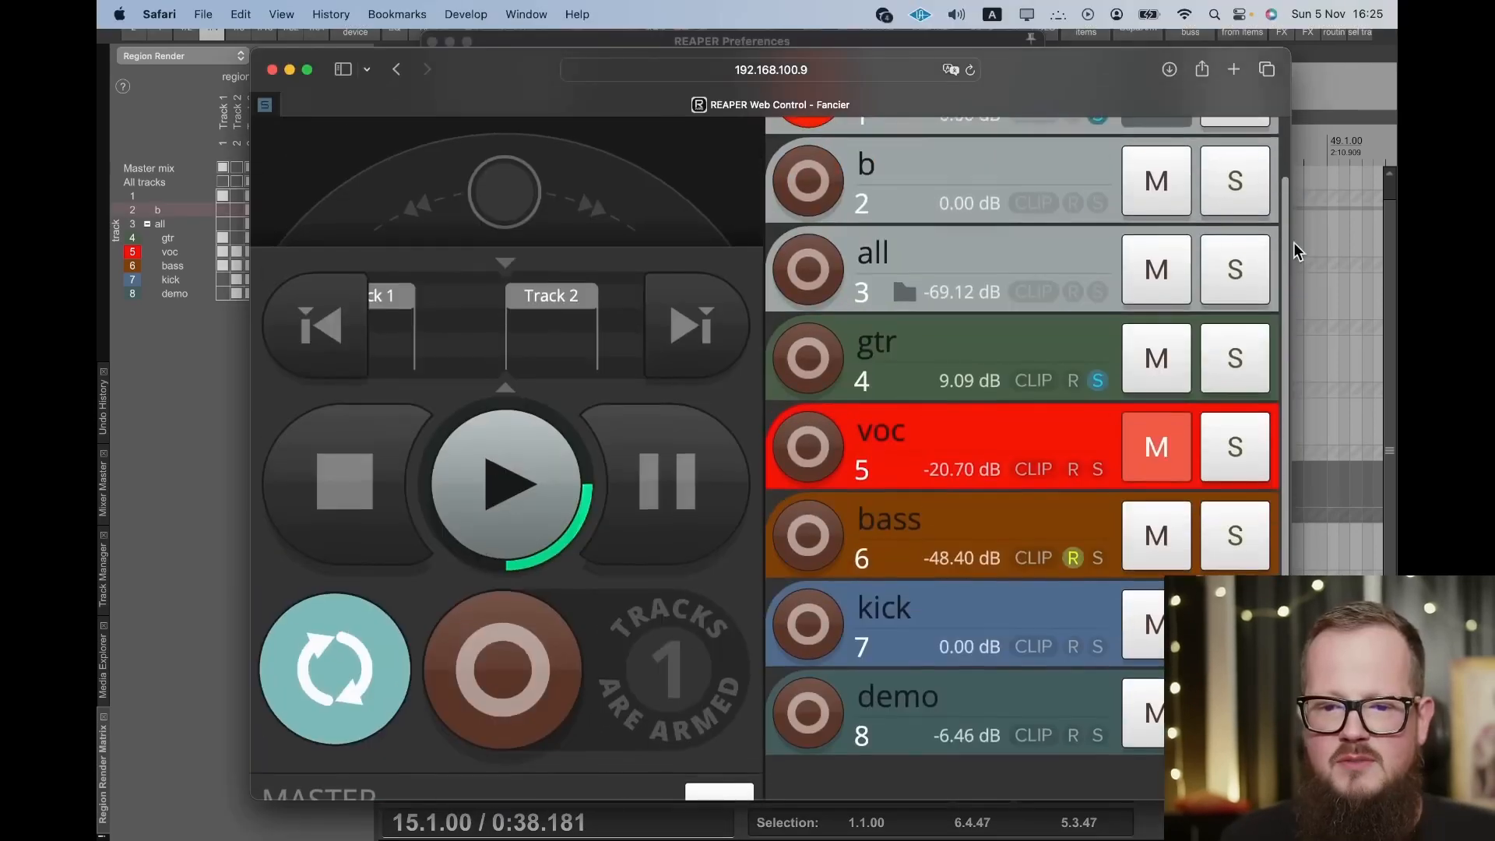
- Toggle the mute of the "all" folder track in the web control, expand its fader, and raise its volume to -33.66 dB
click(1159, 269)
click(1165, 268)
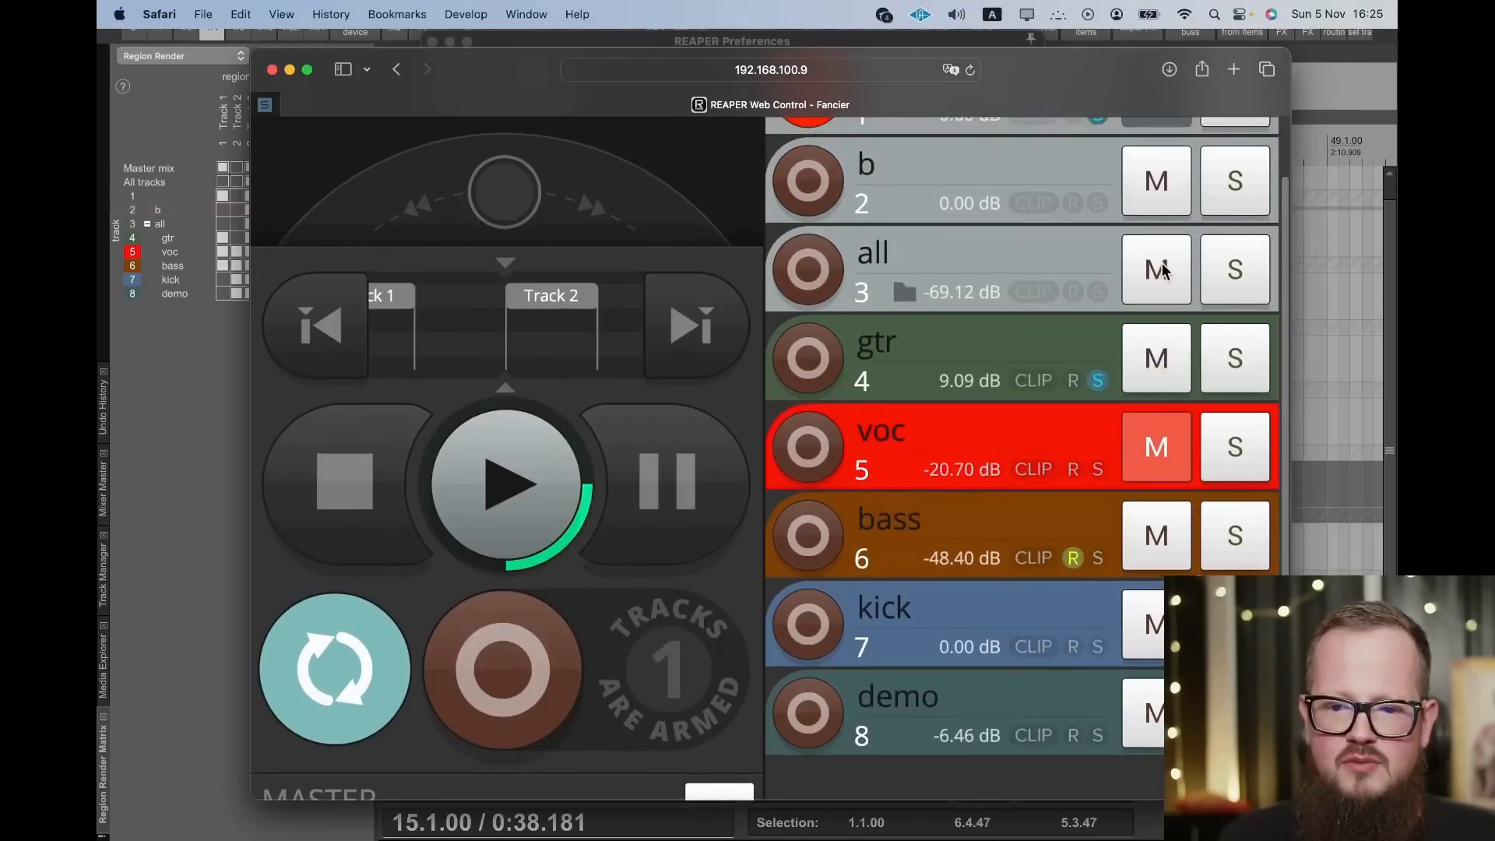
click(999, 270)
drag(866, 335, 922, 343)
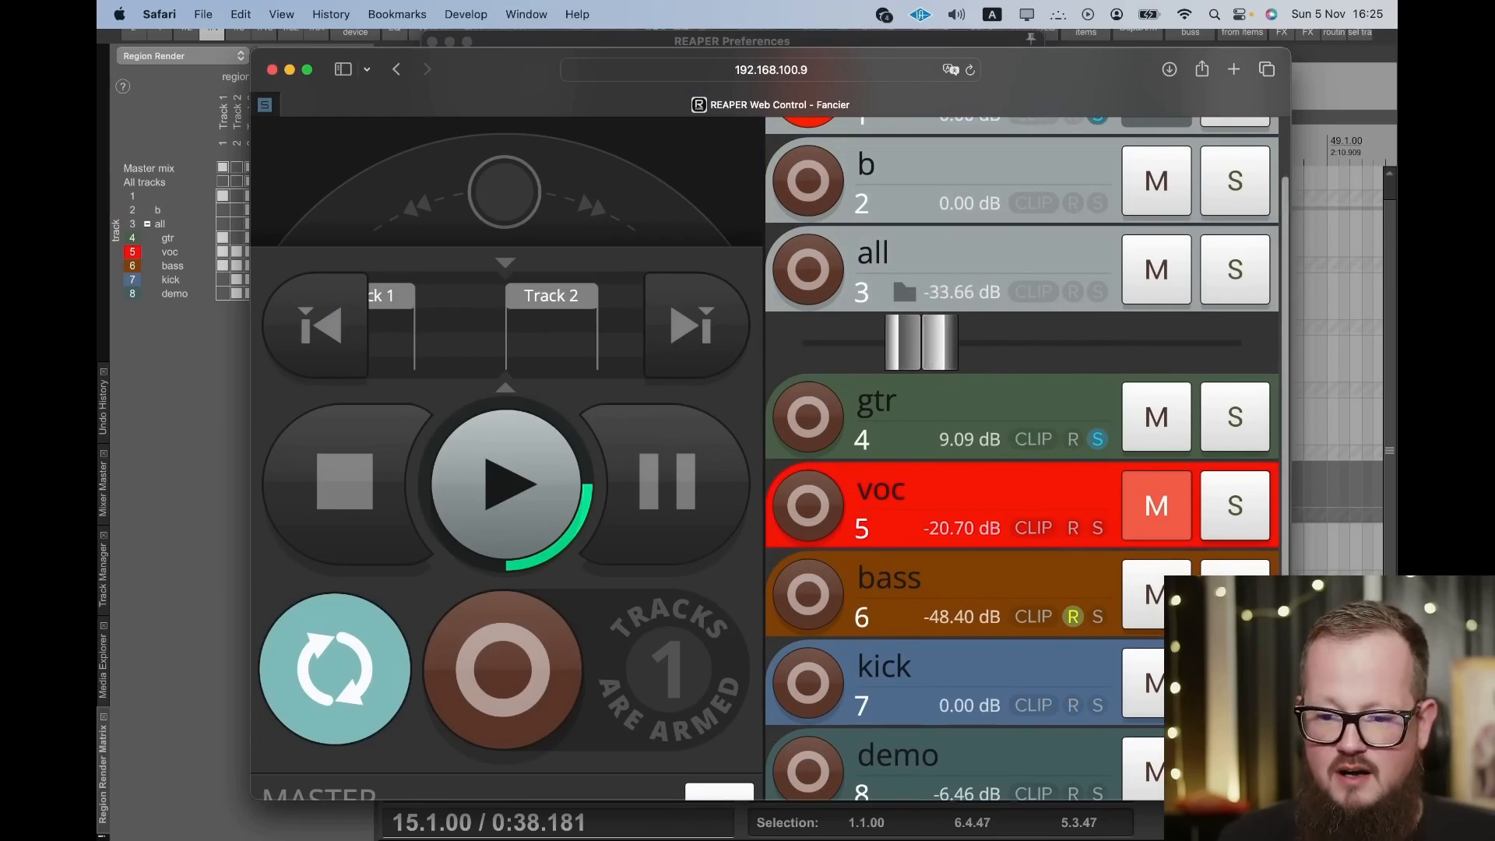
- Shrink the web control window, close REAPER's preferences, and place the window beside the track list
drag(1290, 800, 905, 671)
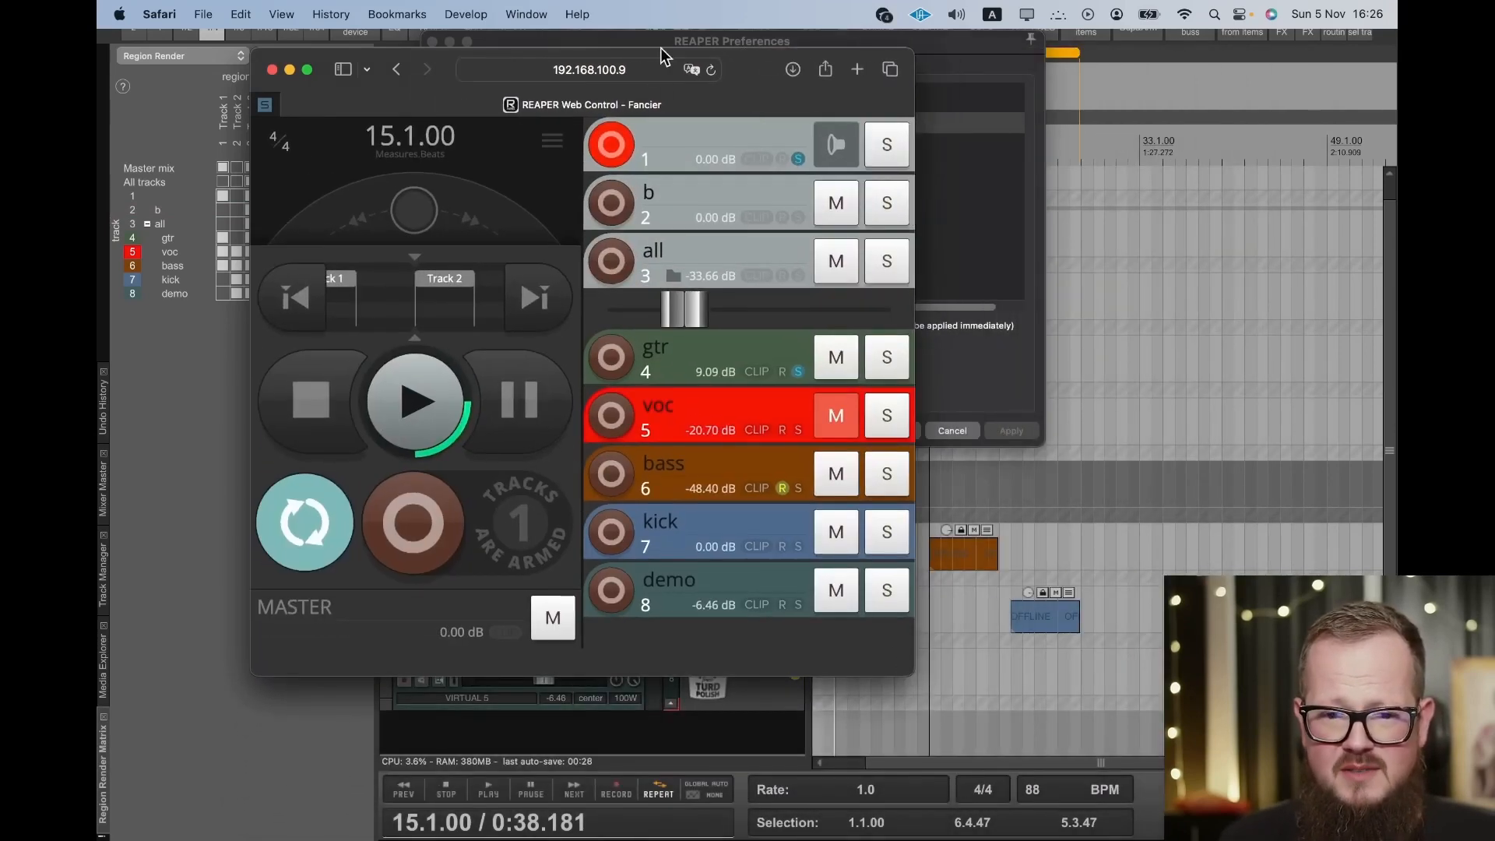
drag(760, 57, 519, 125)
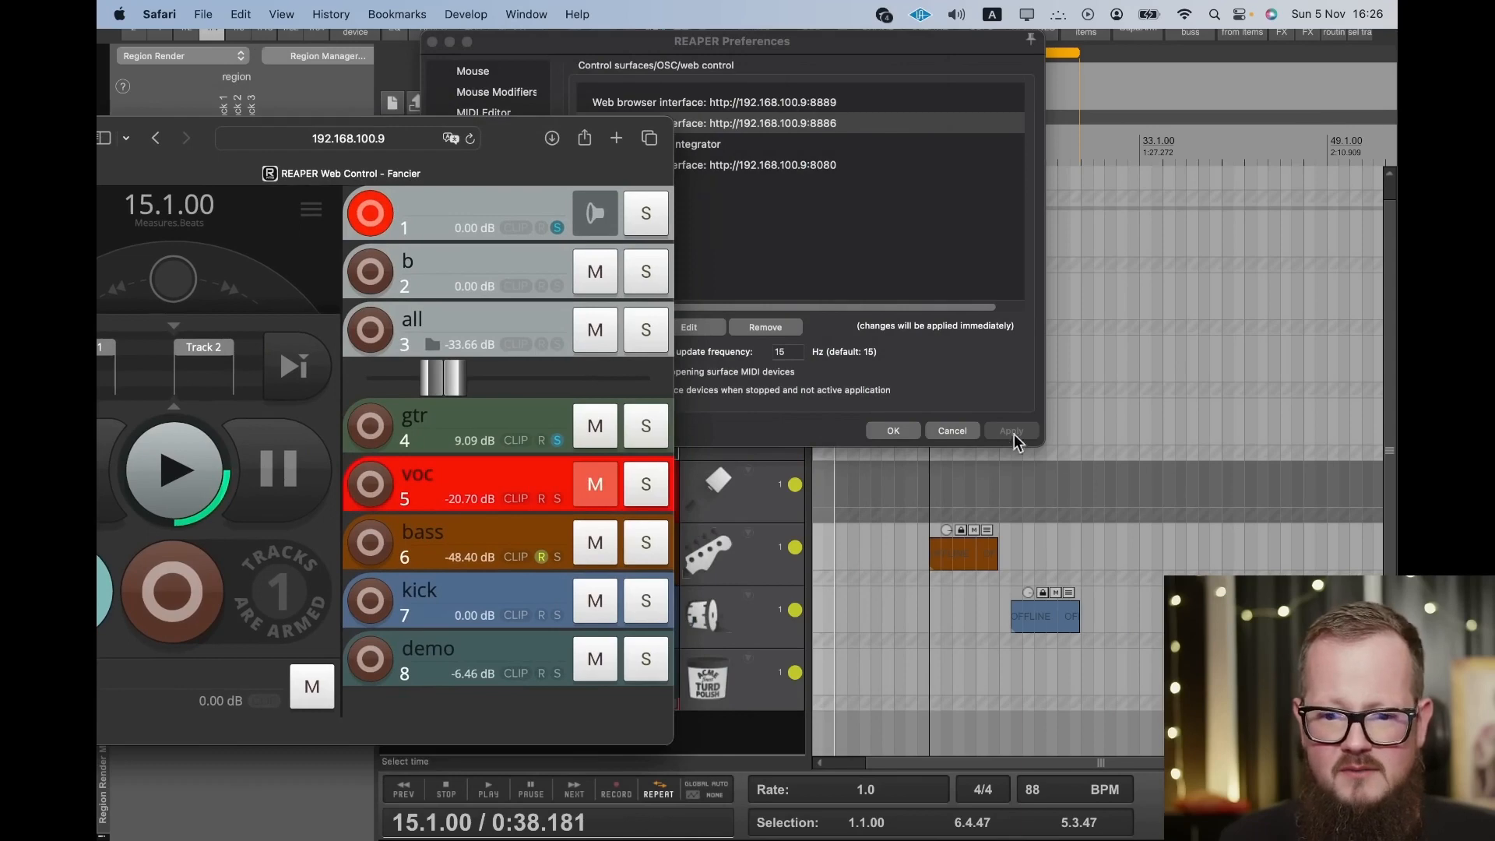
click(769, 42)
key(Escape)
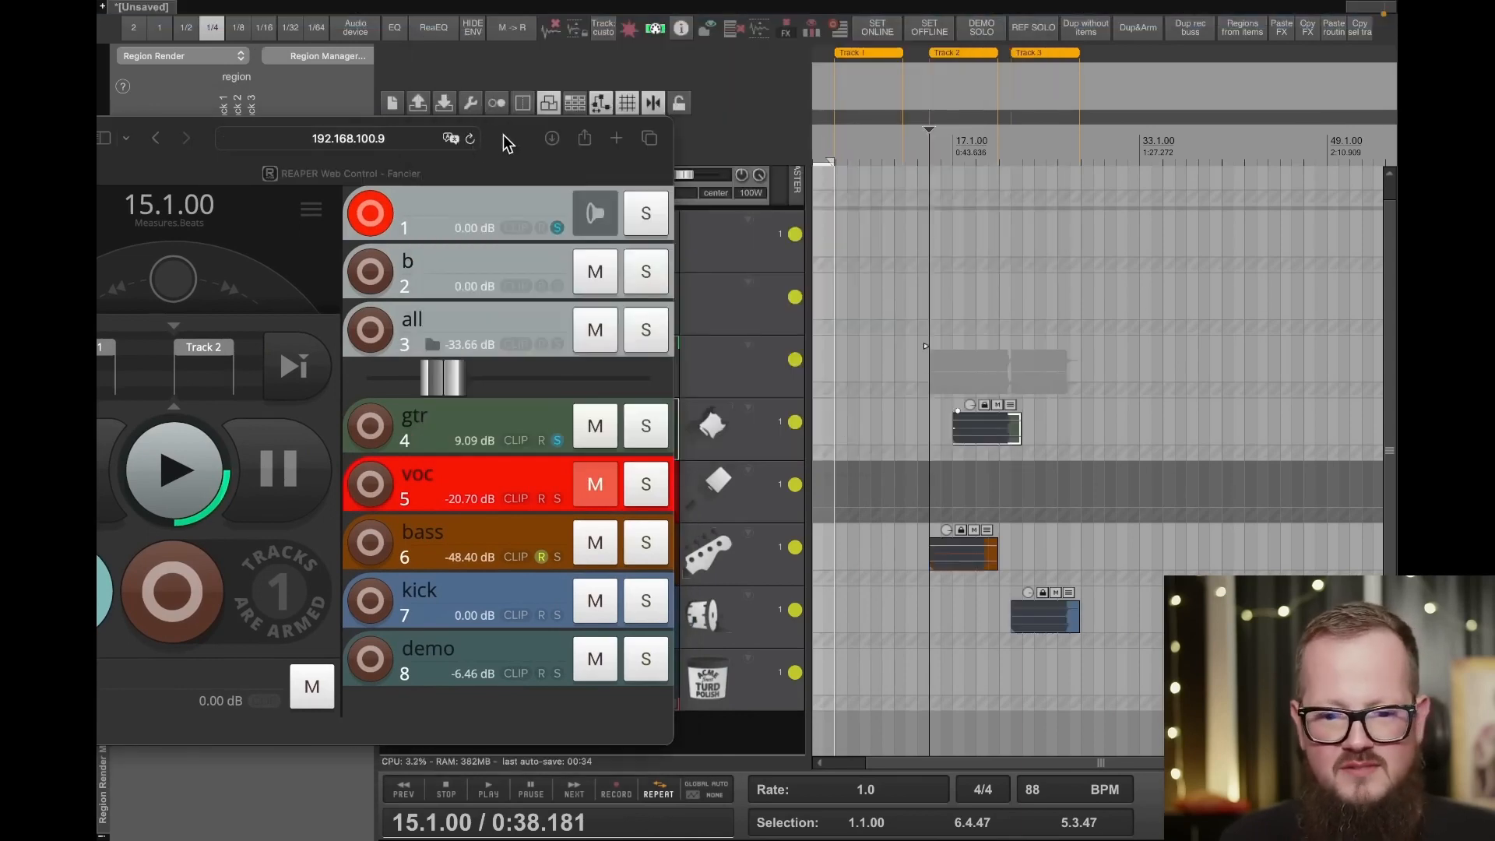
drag(500, 140, 1262, 93)
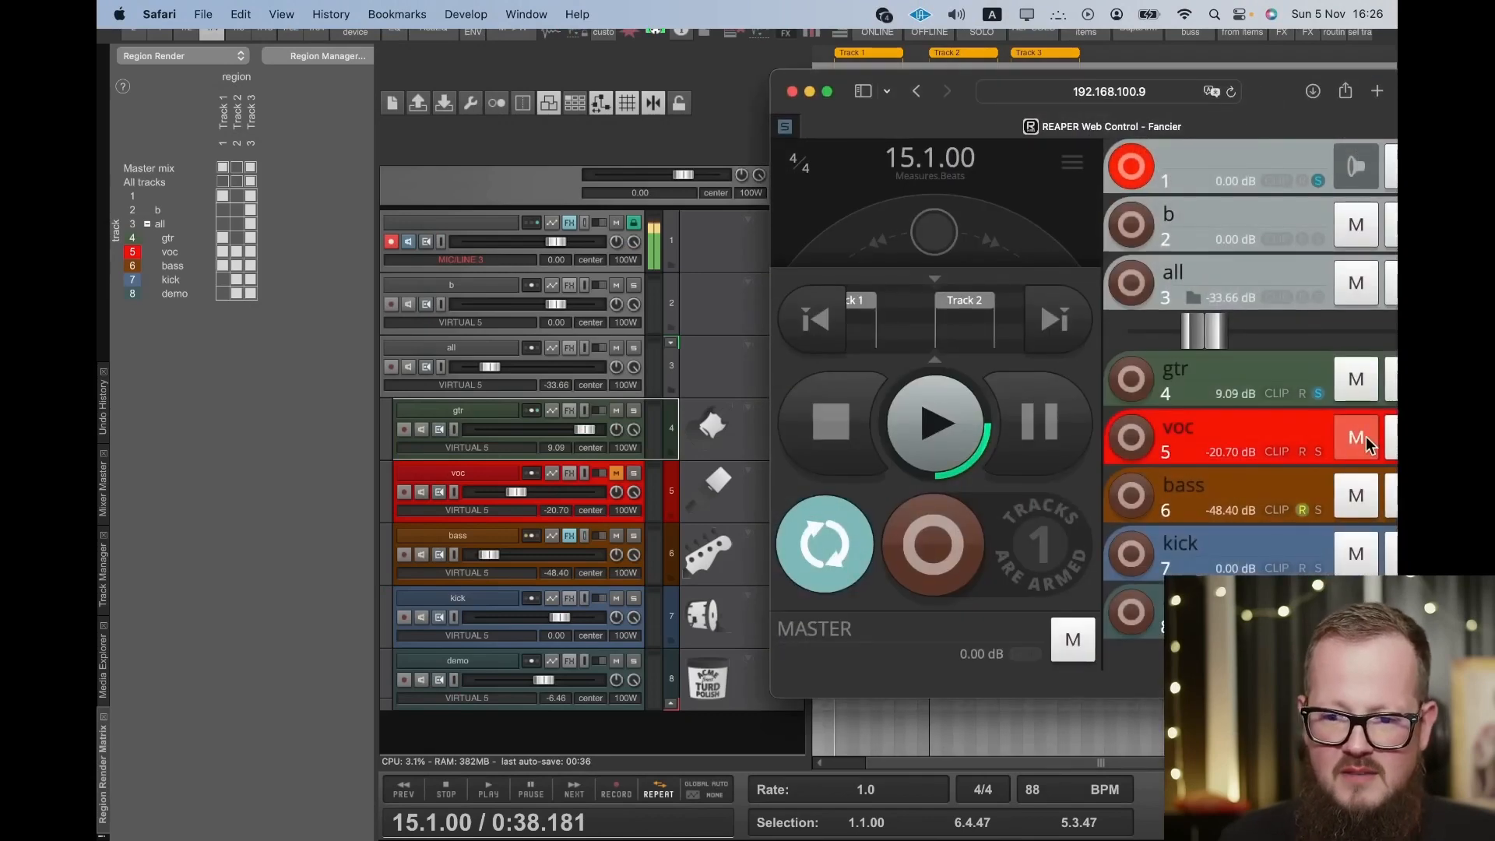
- Using the web control faders, raise the "all" track to -15.04 dB and lower the gtr track to 7.13 dB
mouse_move(1251, 338)
mouse_down()
mouse_move(1139, 331)
mouse_move(1248, 335)
mouse_up()
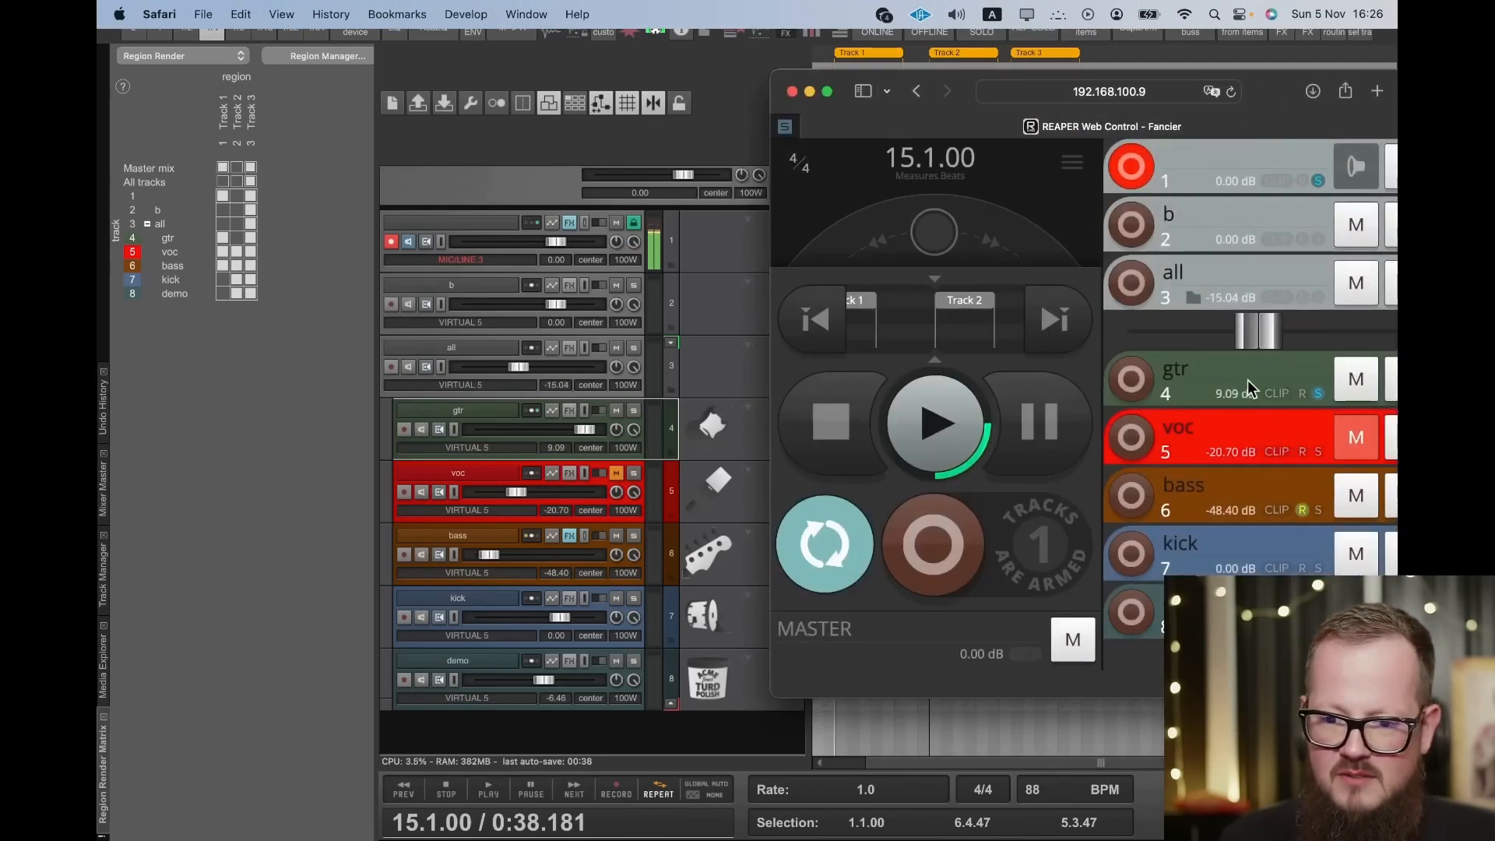
click(1188, 378)
mouse_move(1378, 428)
mouse_down()
mouse_move(1272, 435)
mouse_move(1363, 436)
mouse_up()
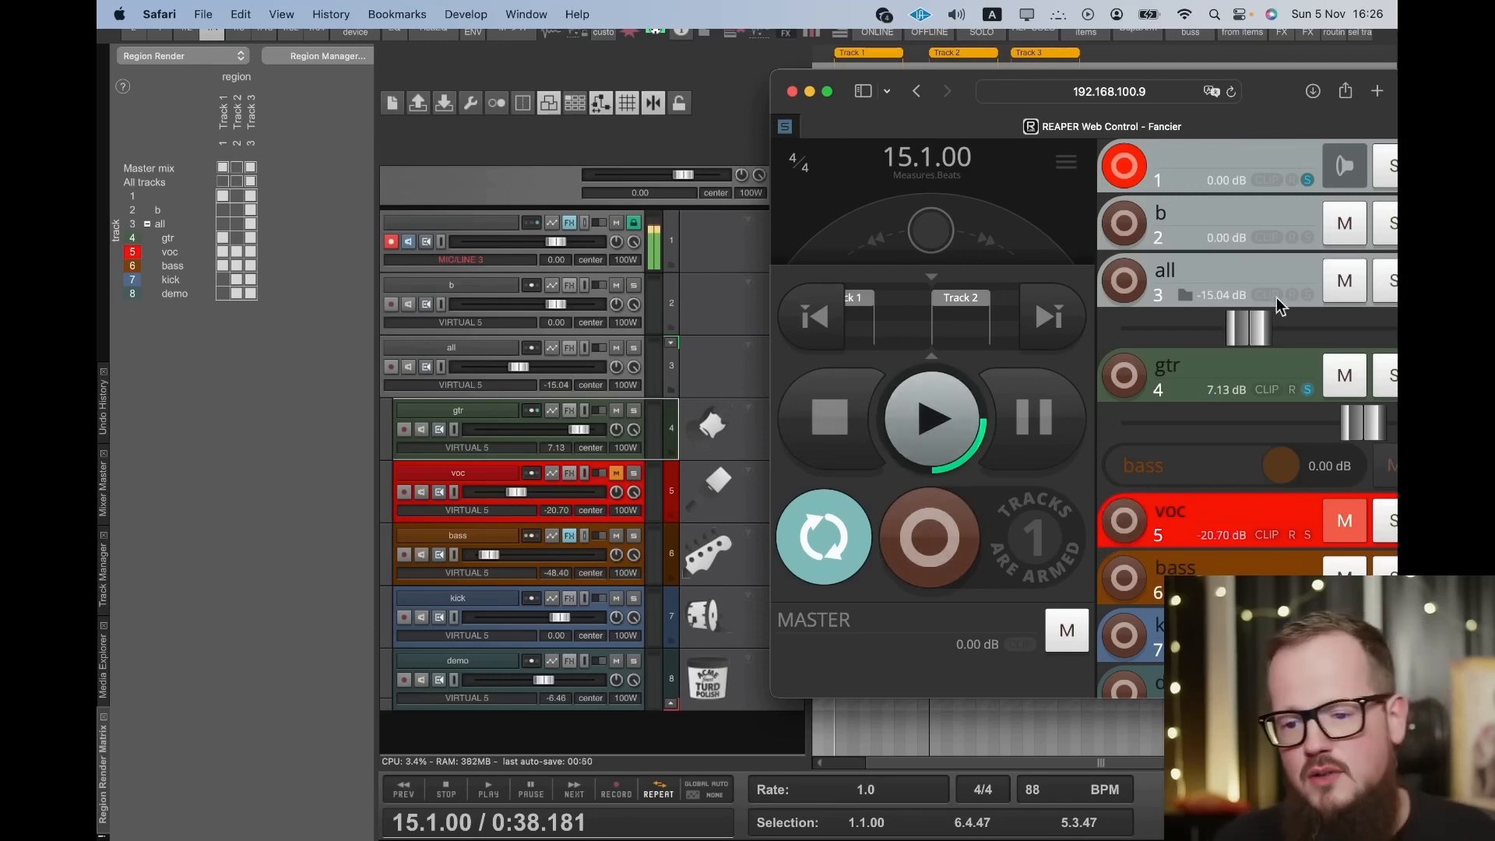
- Reposition the browser window, switch it to the MoreMe Personal Monitor page, and check its monitor track list
drag(938, 82, 488, 96)
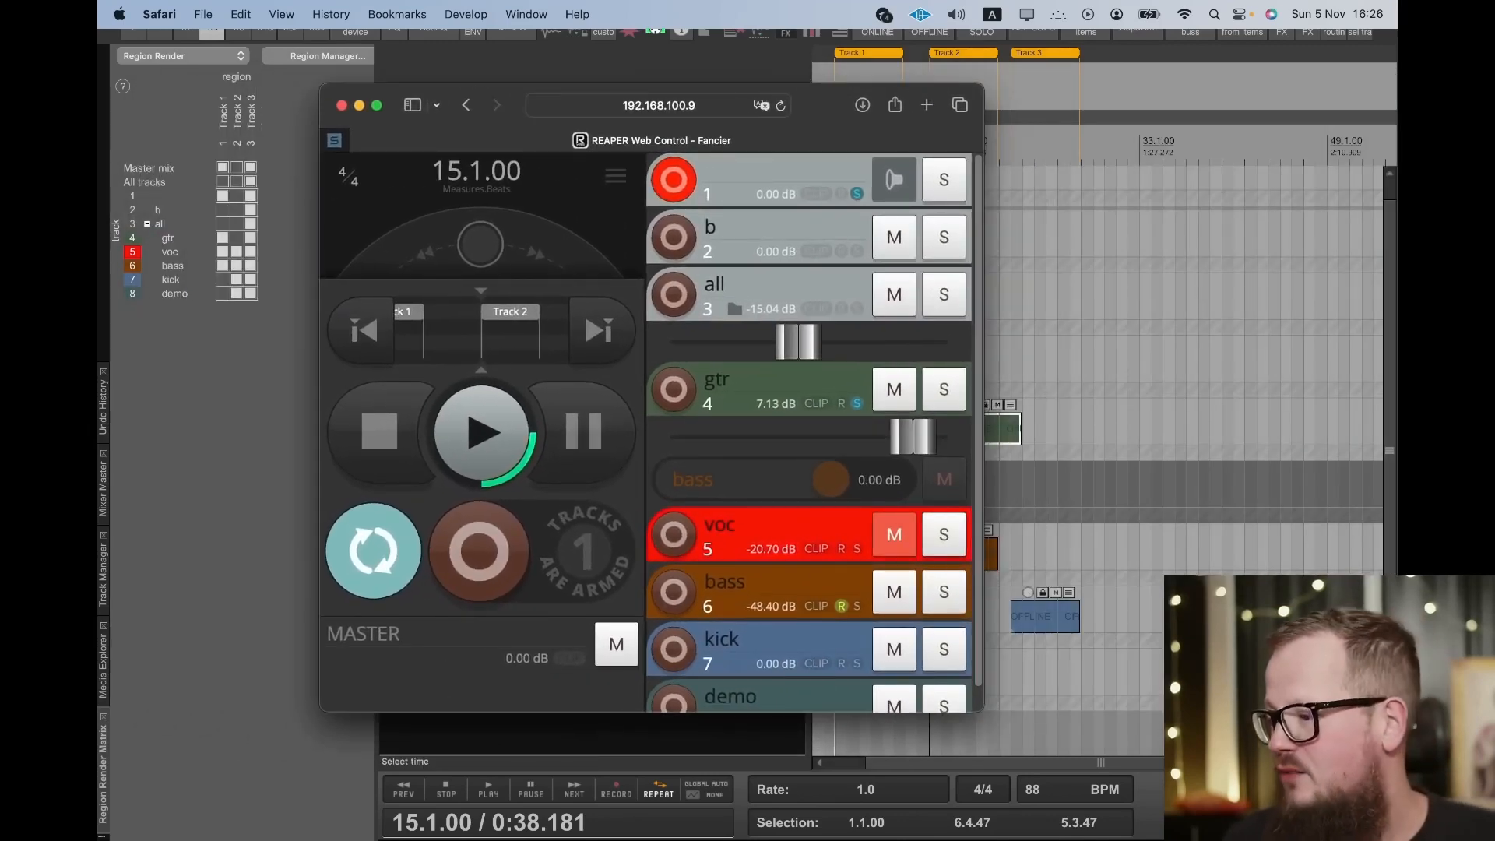
key(super+Tab)
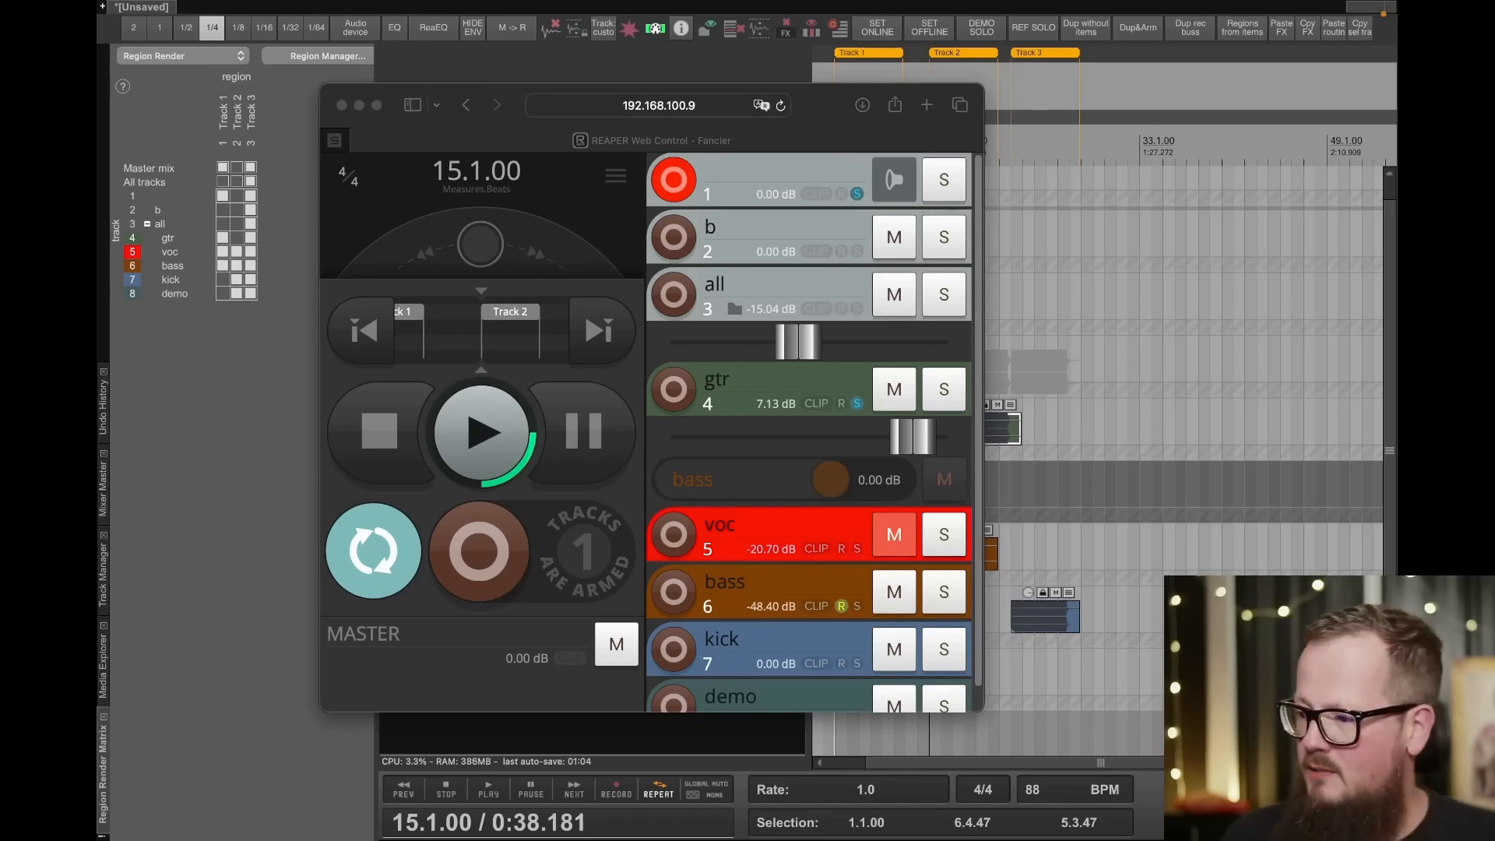
click(512, 90)
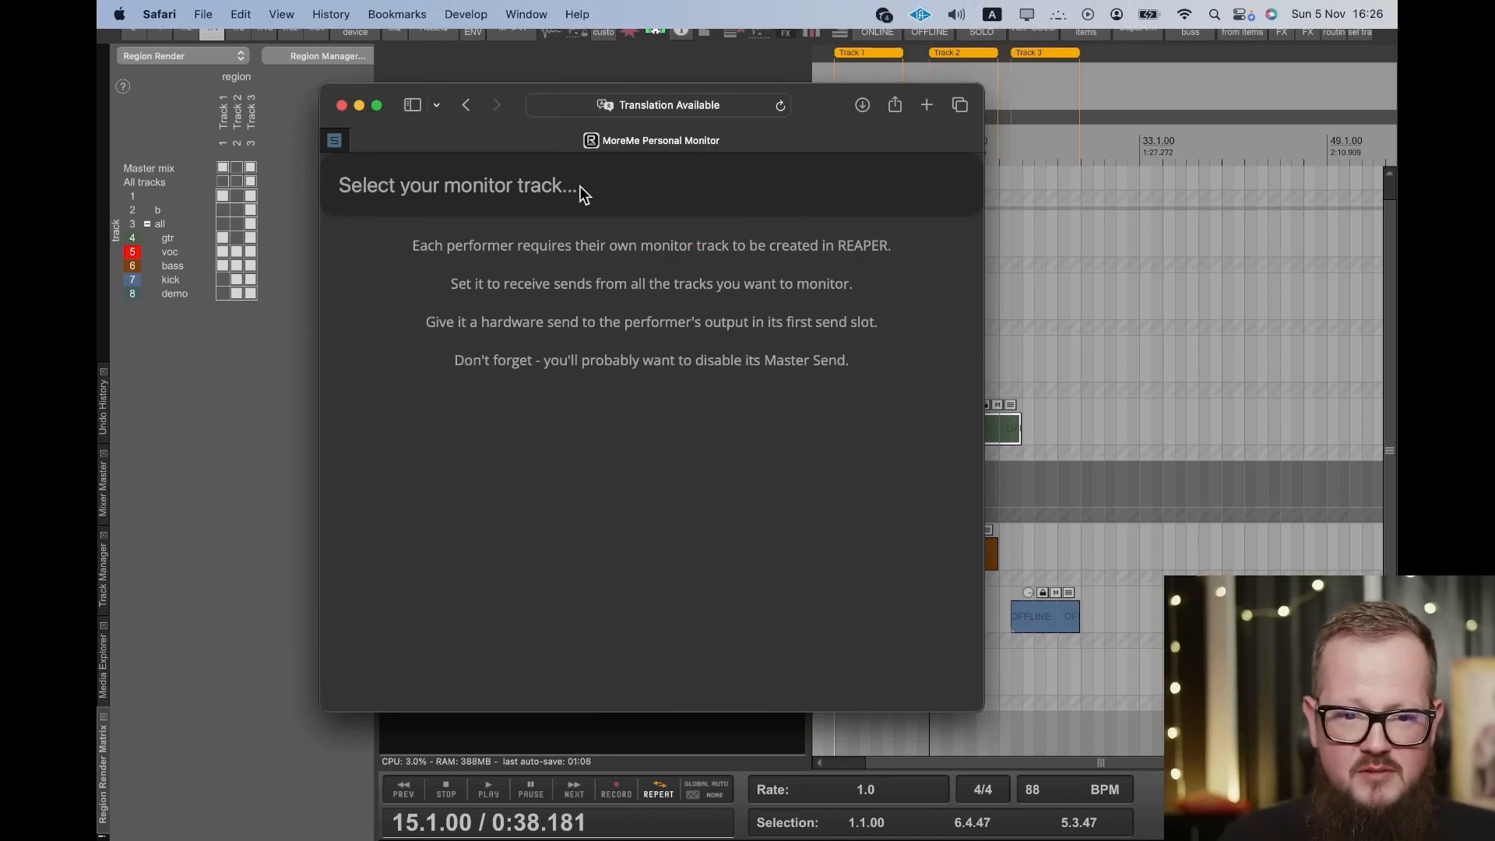
click(583, 190)
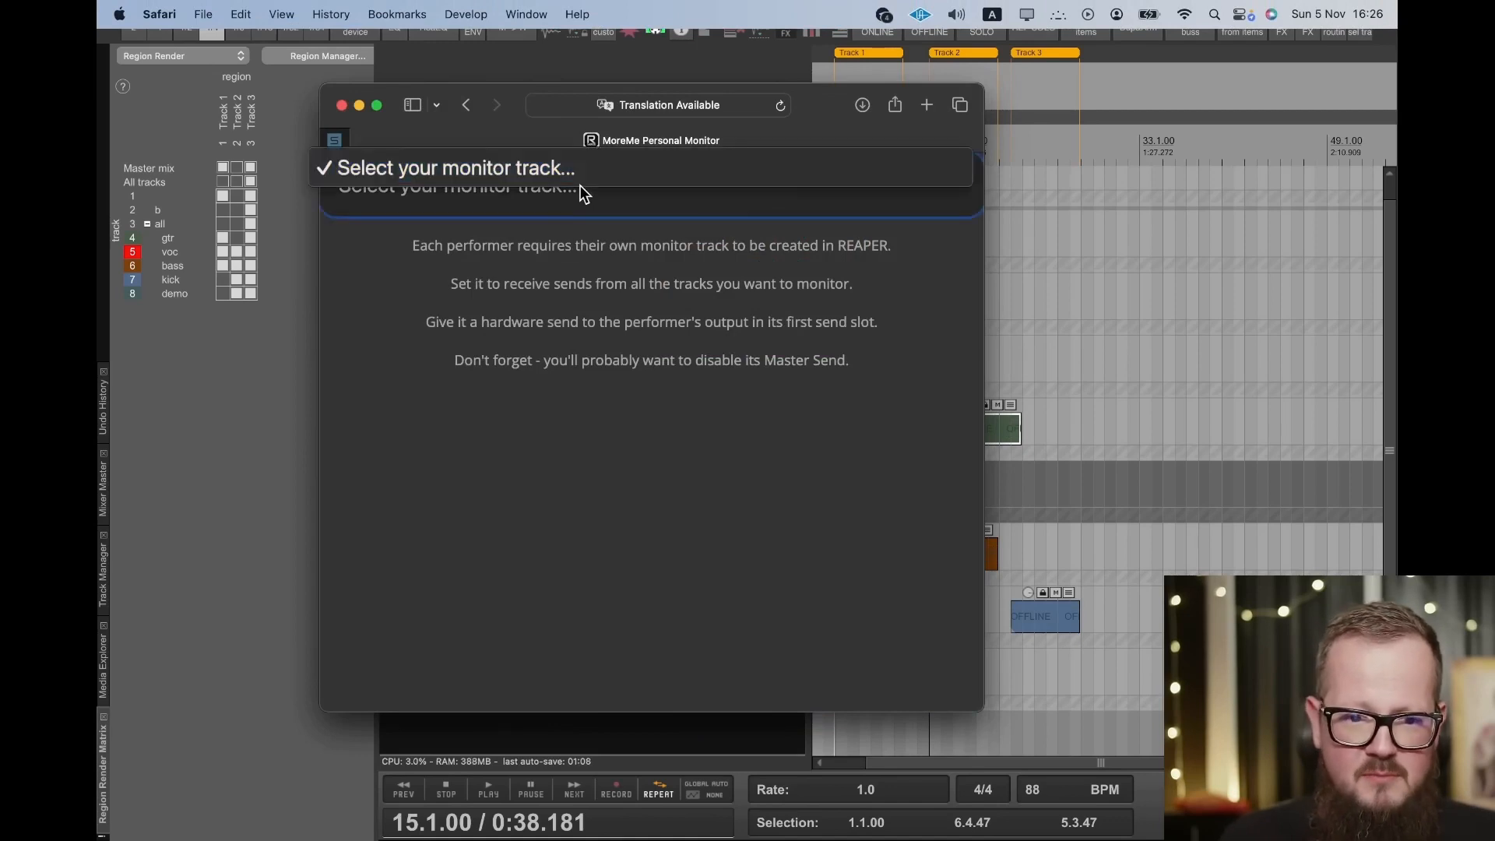
click(581, 187)
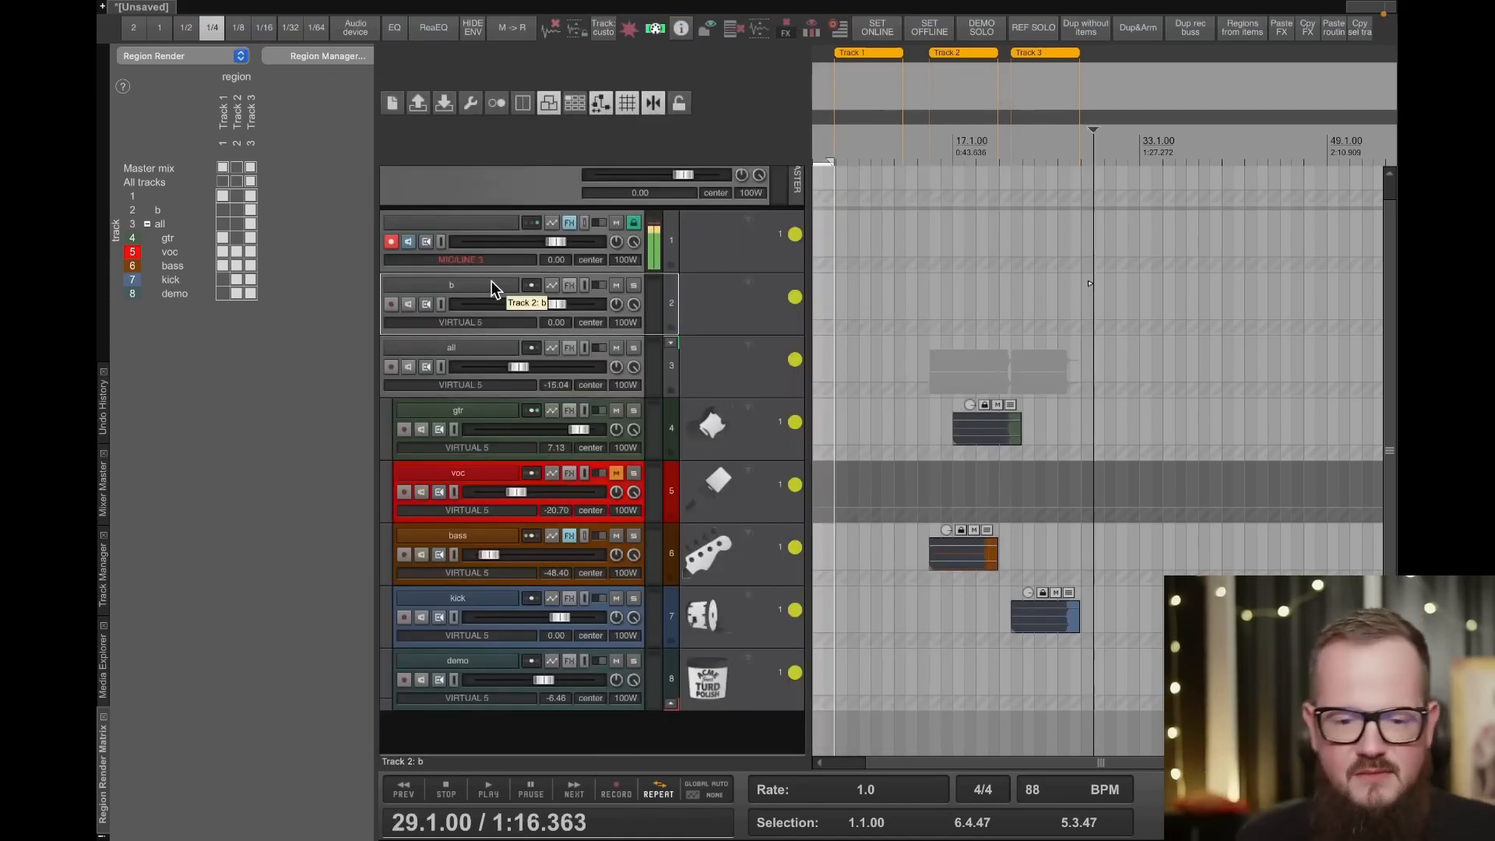
- Insert a new track below track b and name it "headphones"
key(ctrl+t)
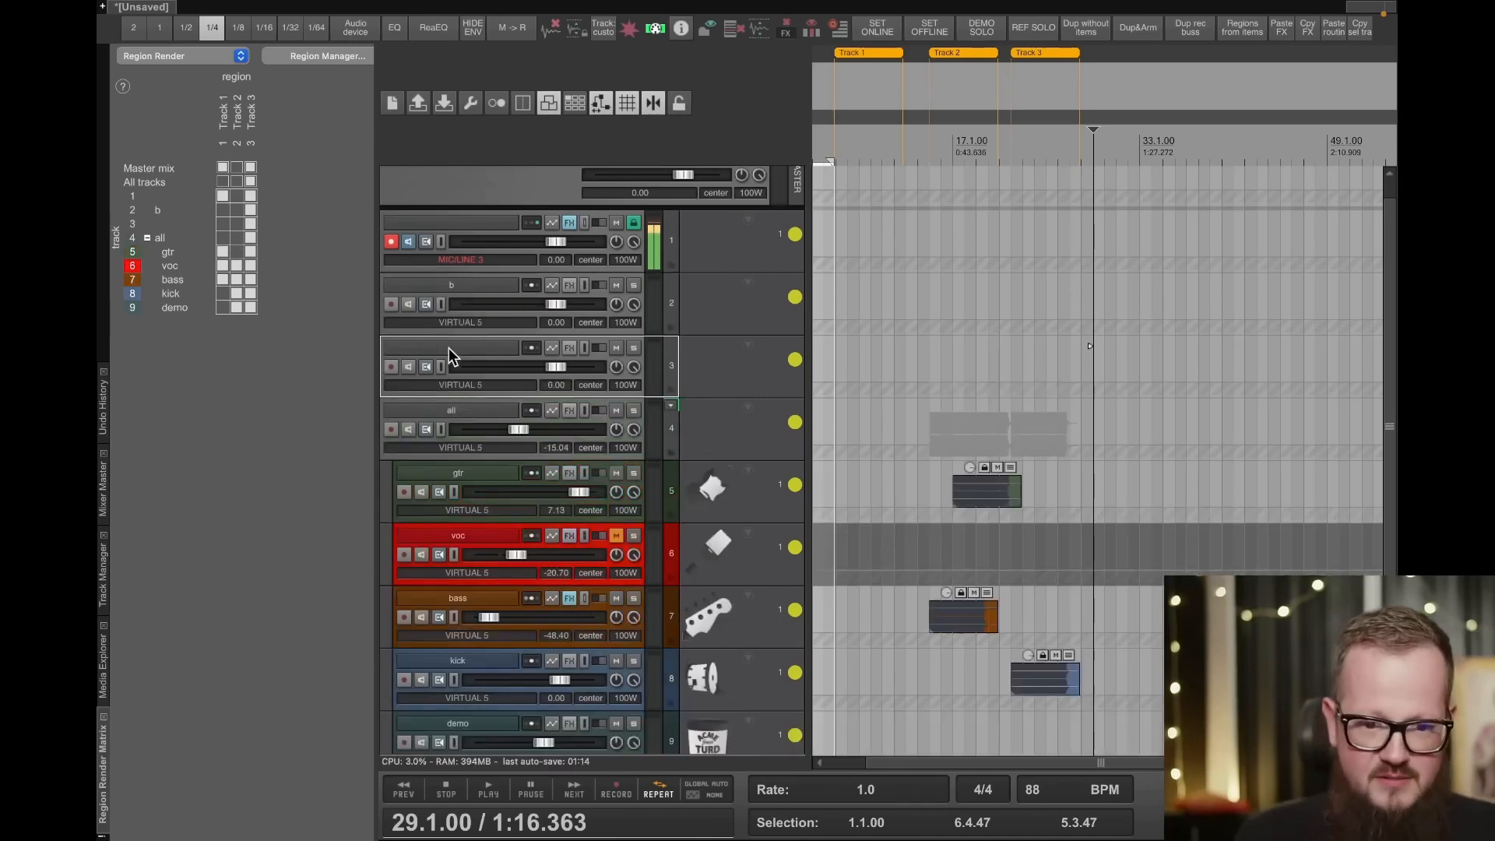
double_click(450, 349)
text(he)
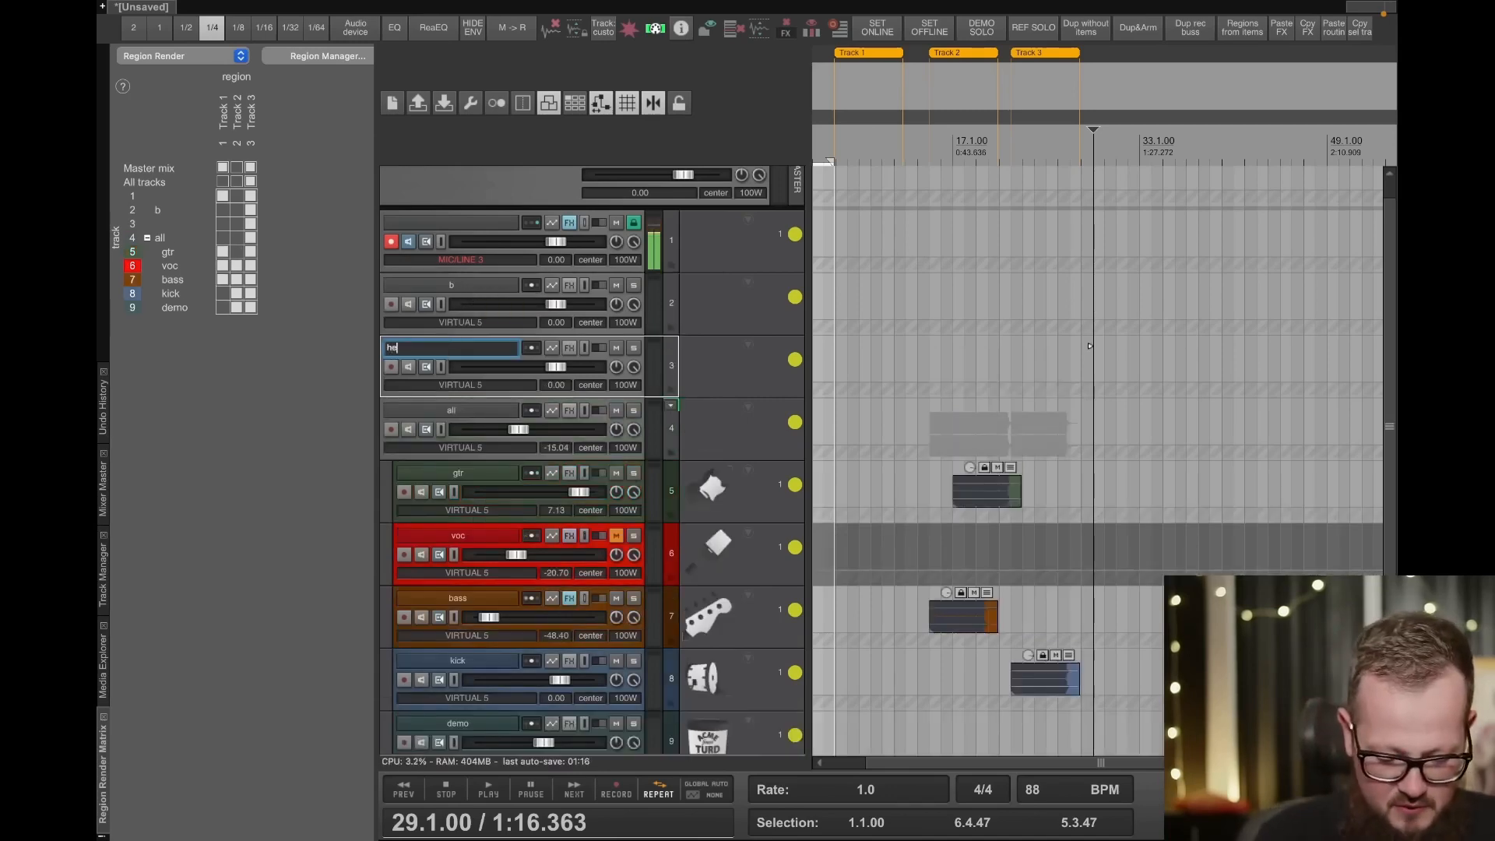
text(adphones)
key(Return)
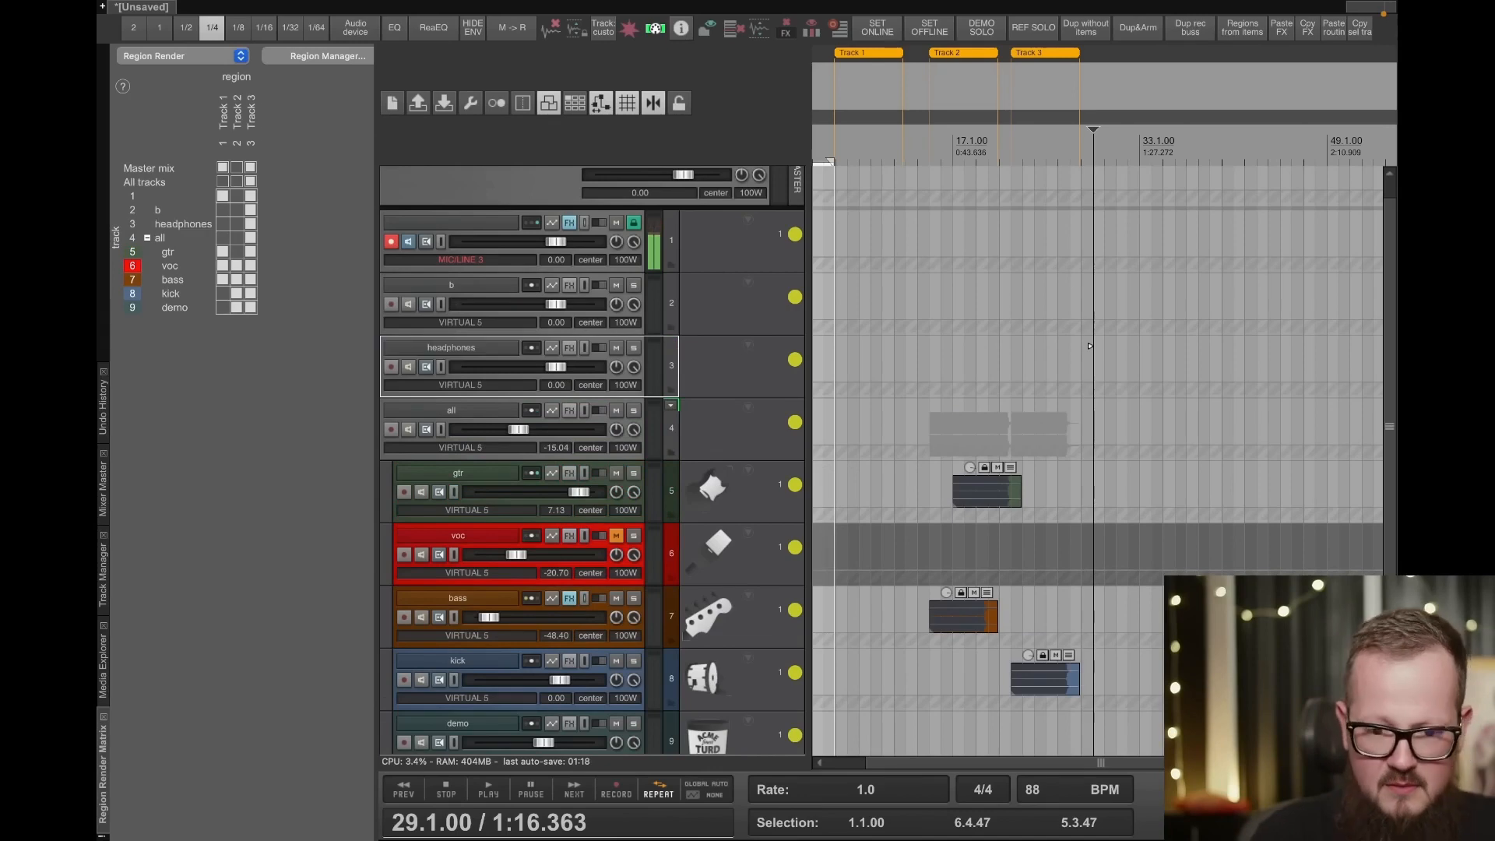
- Create sends from the voc and demo tracks to the headphones track and close the send controls
drag(529, 536, 487, 344)
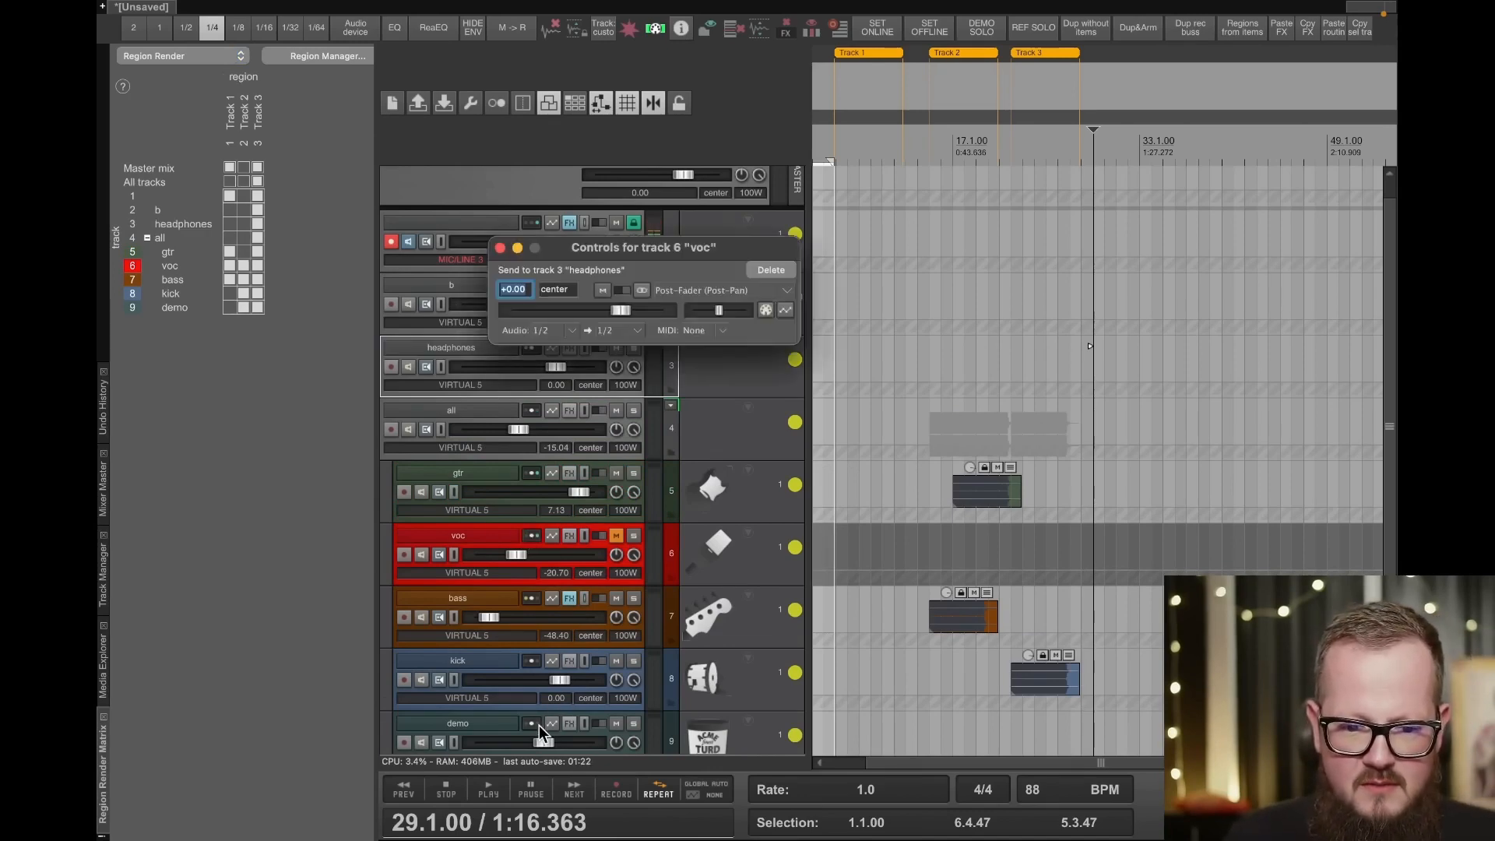
drag(539, 726, 533, 696)
drag(470, 366, 470, 344)
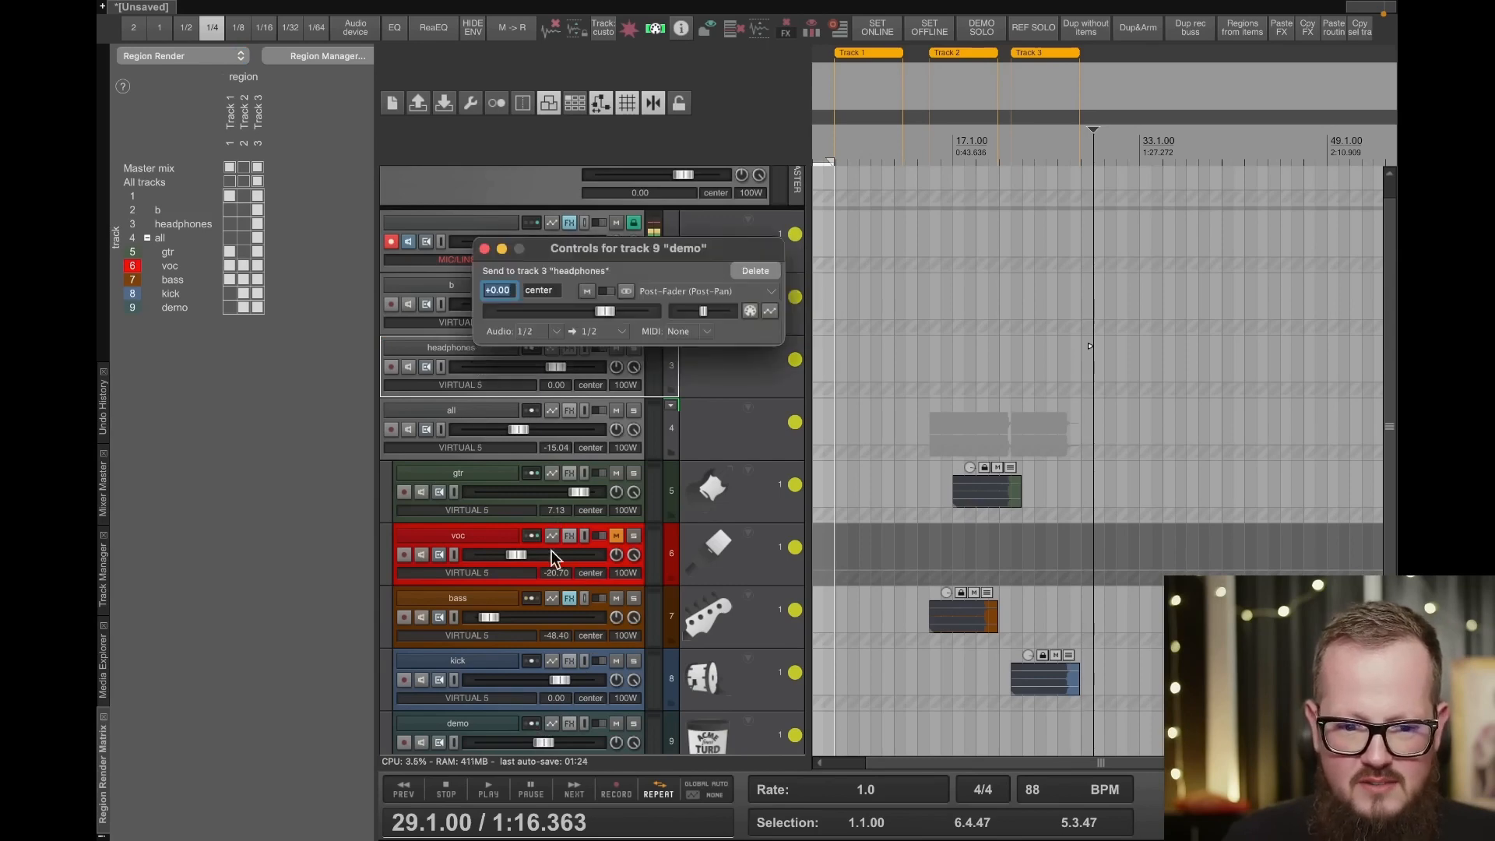
scroll(528, 637, down, 2)
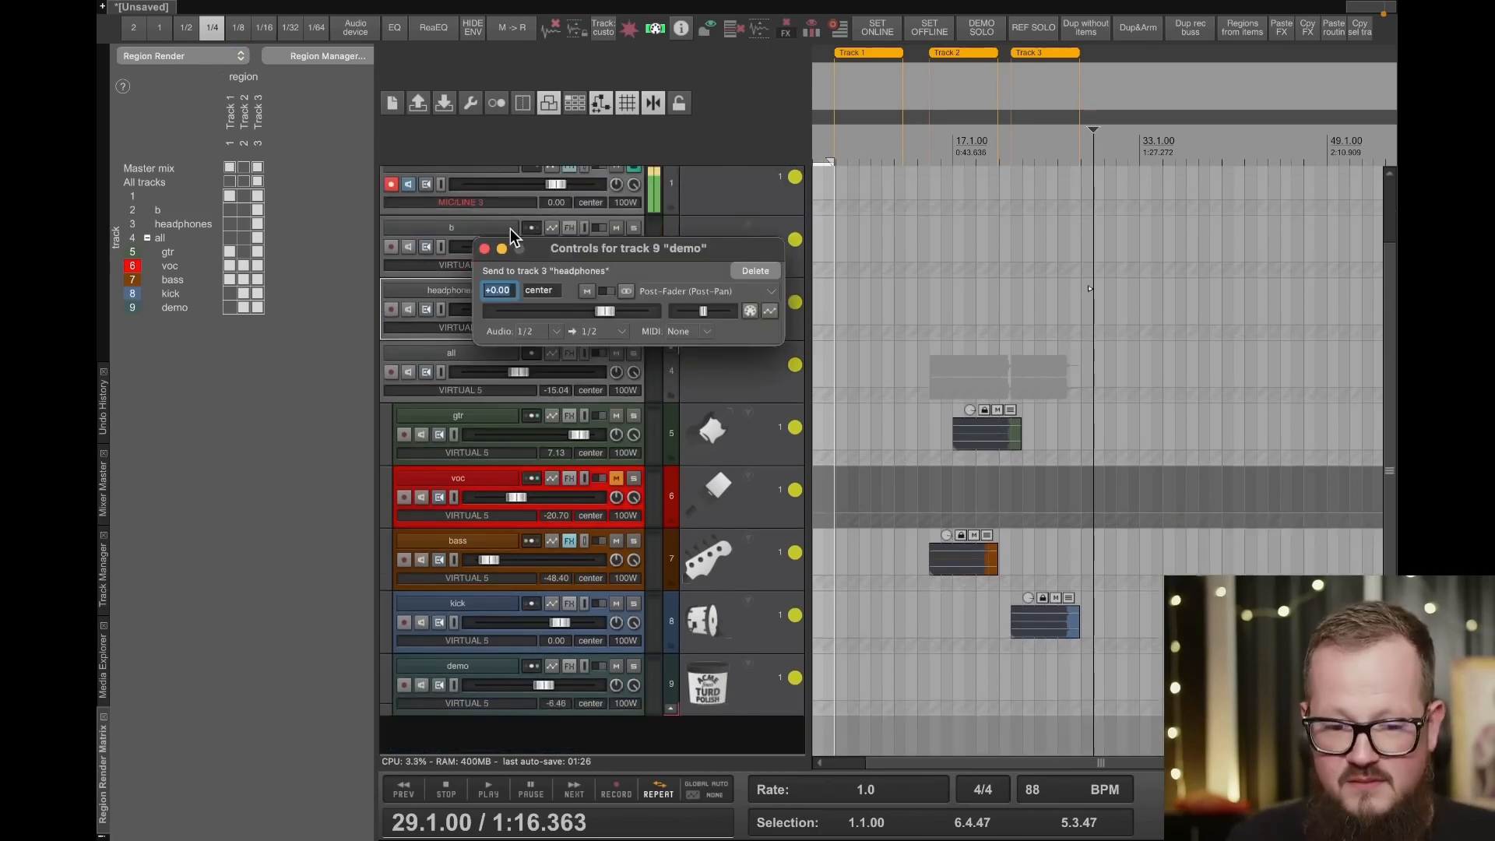
click(484, 249)
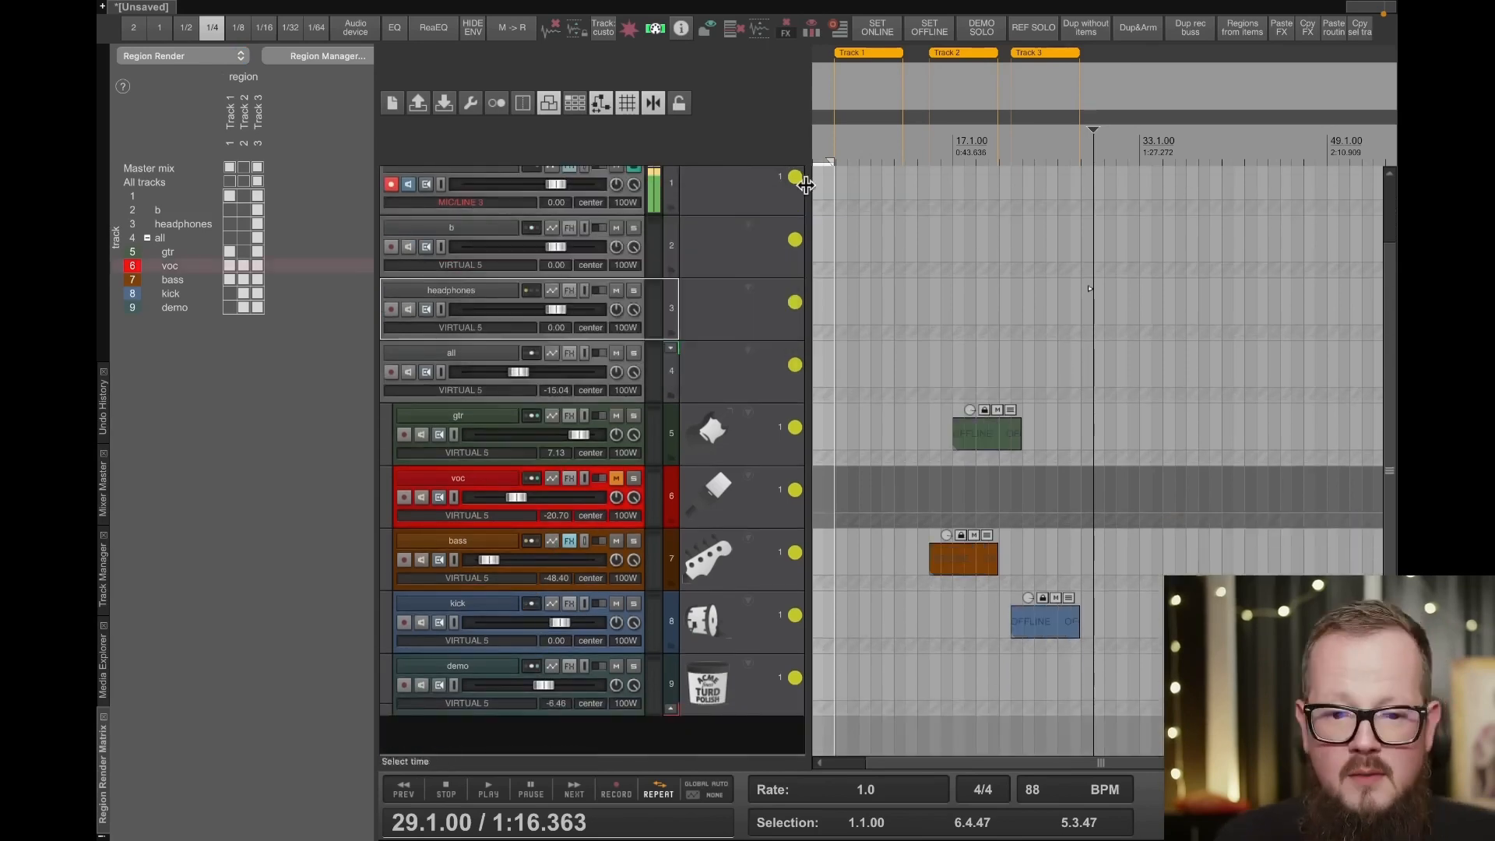
- Add the audio hardware output CUE3 R / CUE4 L to the headphones track
right_click(531, 291)
mouse_move(628, 380)
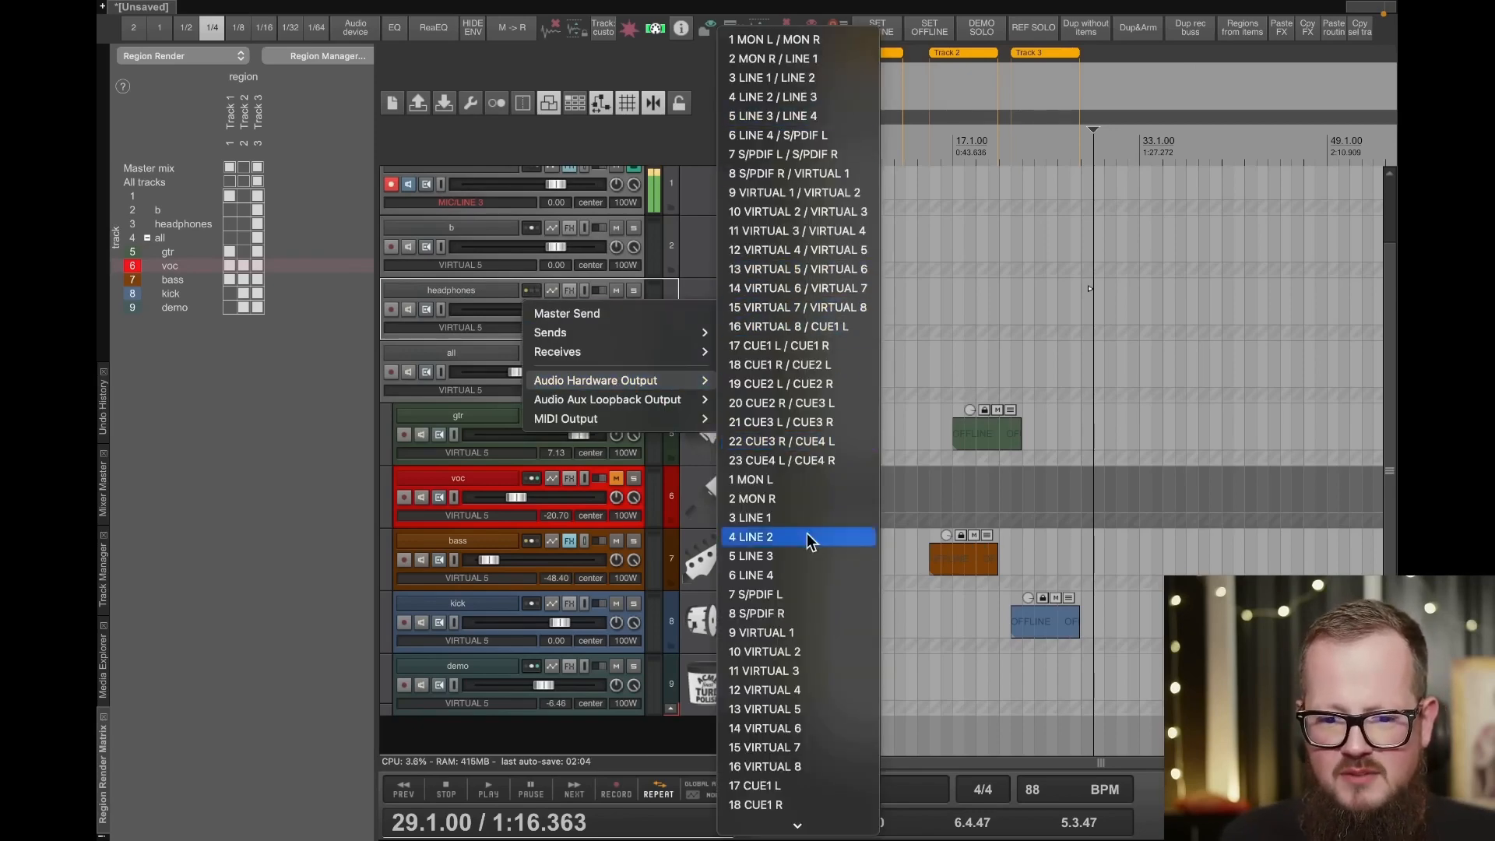
click(834, 442)
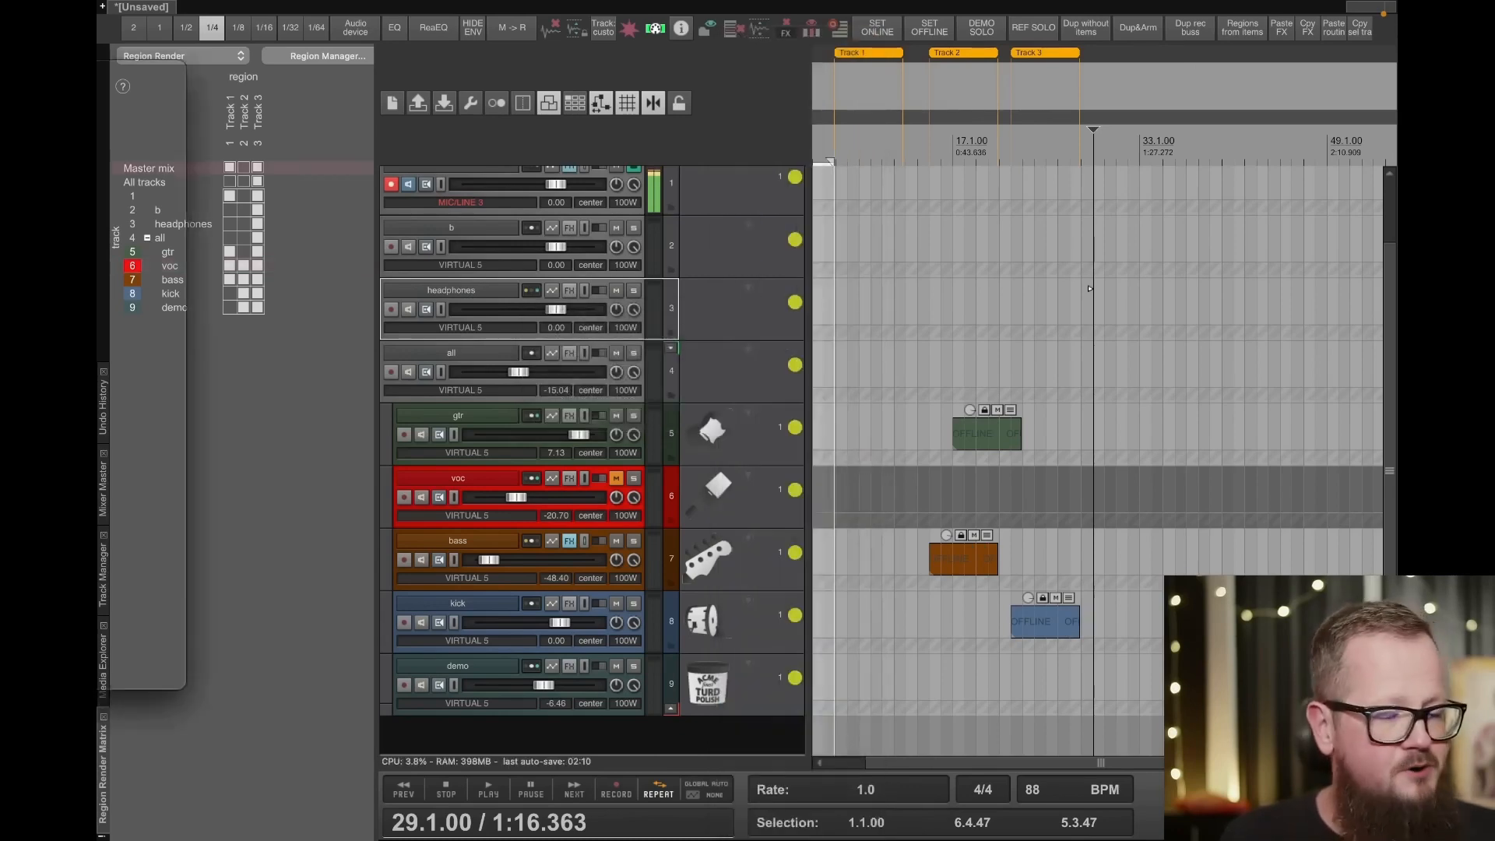
- Bring back the MoreMe Personal Monitor page, reload it, and select headphones as the monitor track
drag(98, 69, 484, 39)
key(super+r)
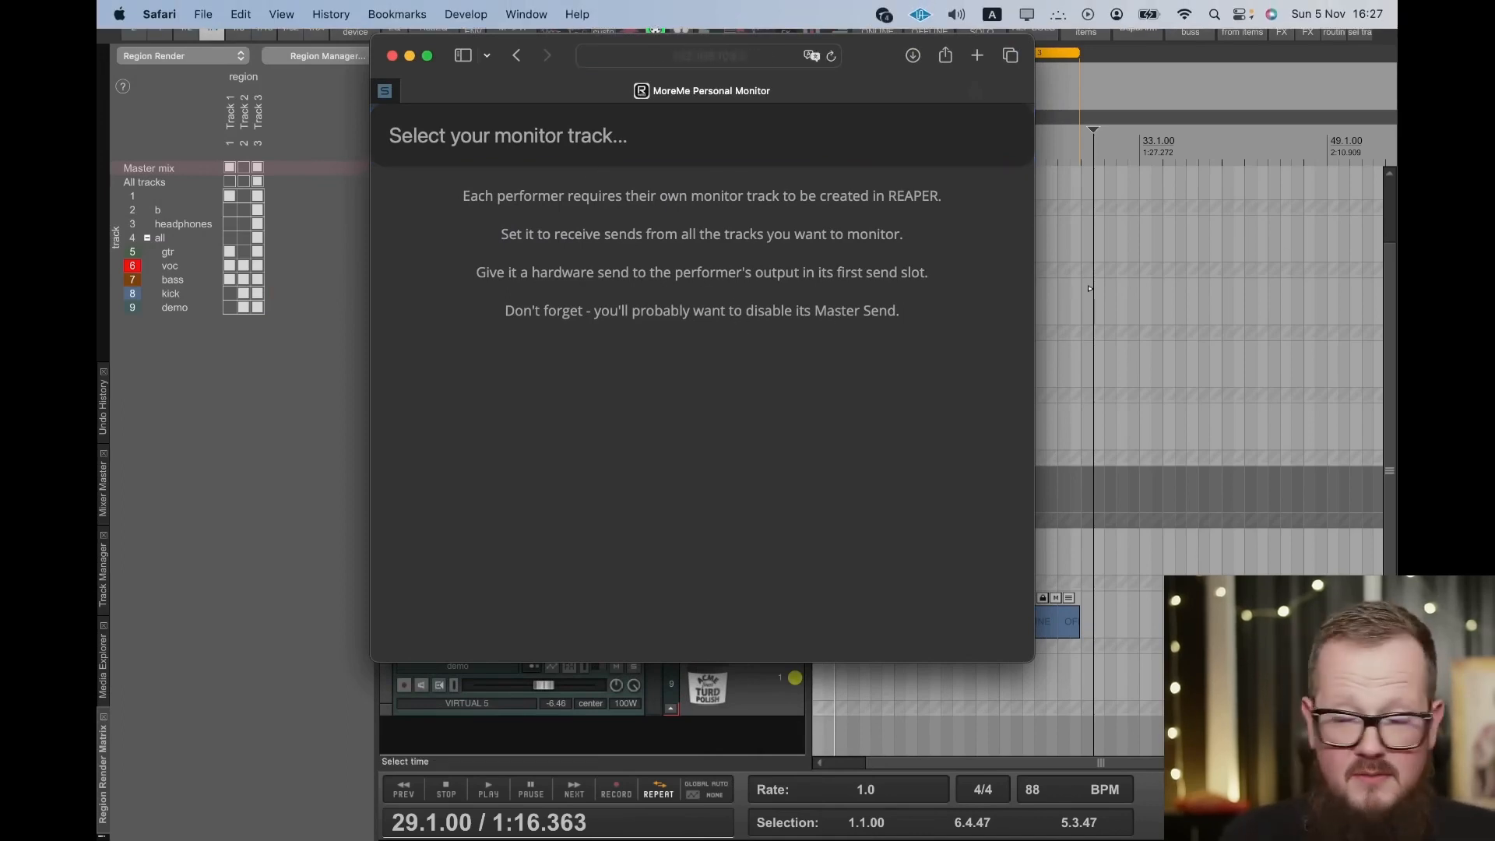
click(550, 140)
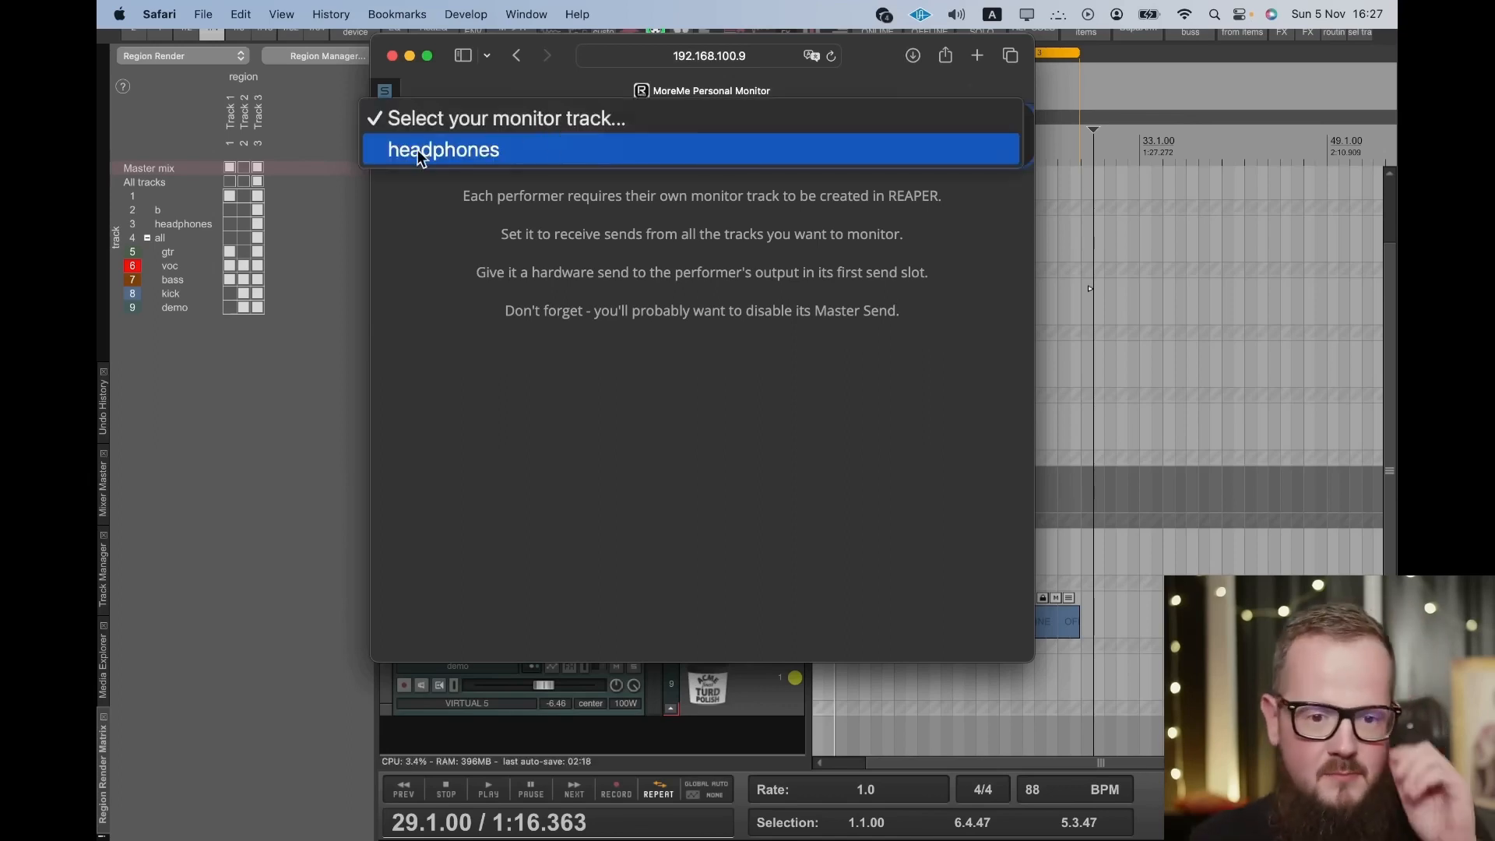
click(549, 40)
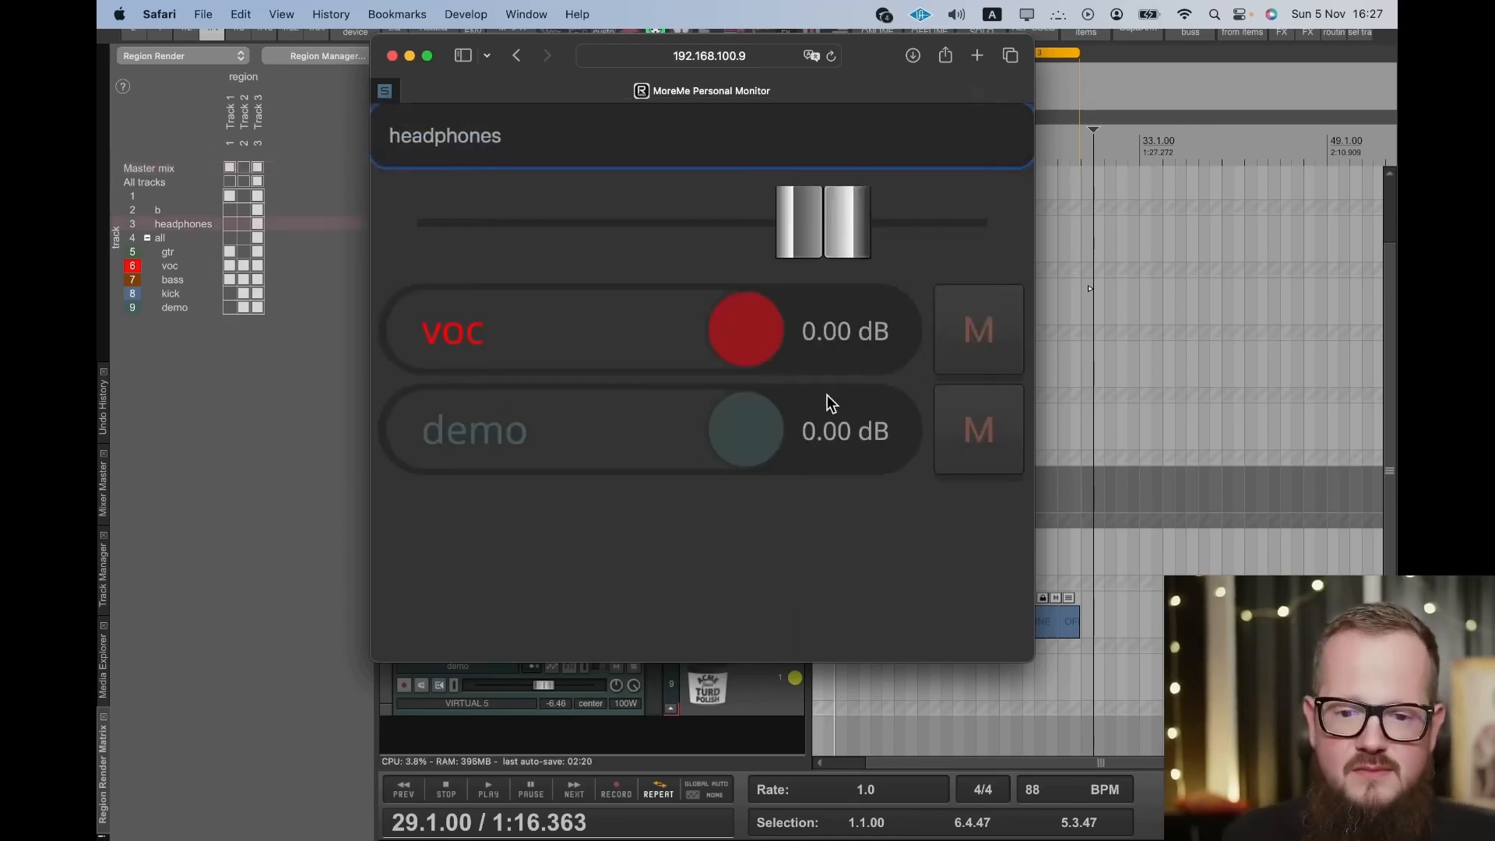
- Set the headphones mix levels to -2.41 dB for voc and -6.02 dB for demo, keeping headphones as the monitor track
drag(745, 429, 670, 424)
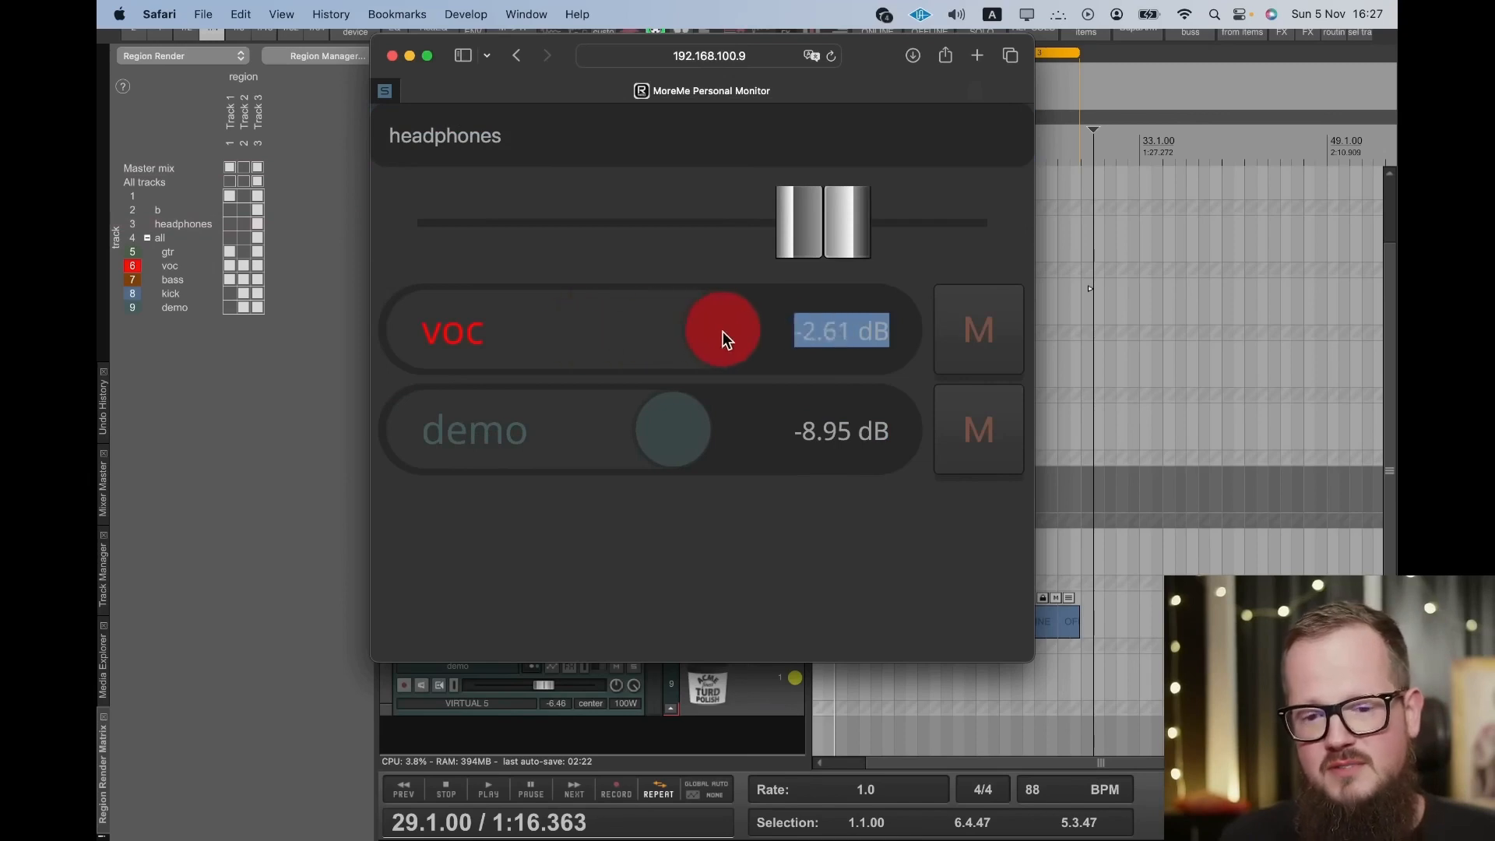
drag(722, 330, 725, 330)
drag(662, 430, 695, 433)
click(607, 155)
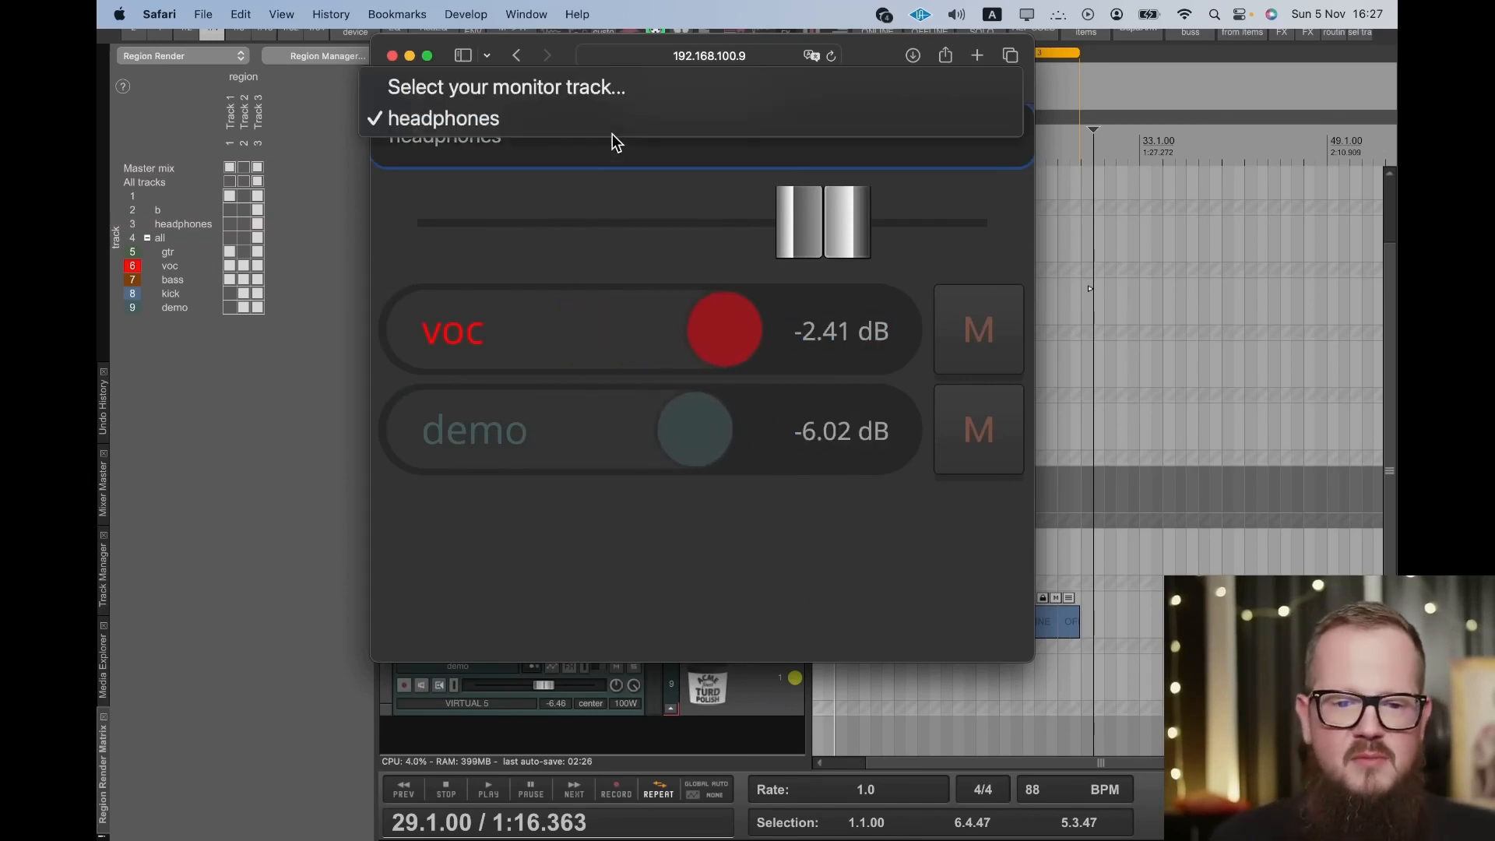
click(610, 141)
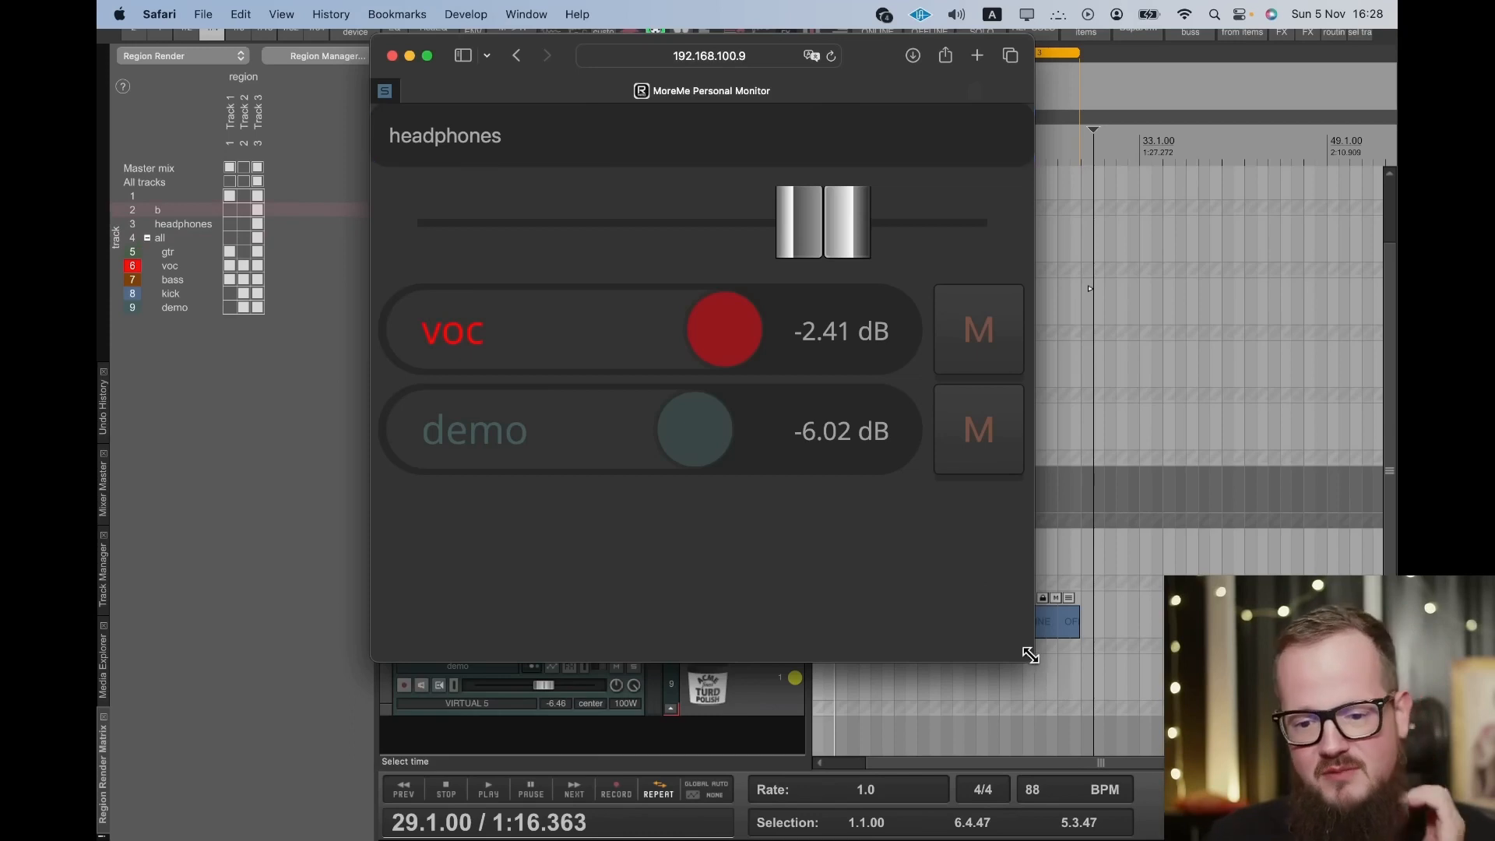
- Enlarge and reposition the MoreMe page's browser window, and return to the REAPER project
drag(1031, 660, 1363, 818)
drag(1152, 56, 927, 57)
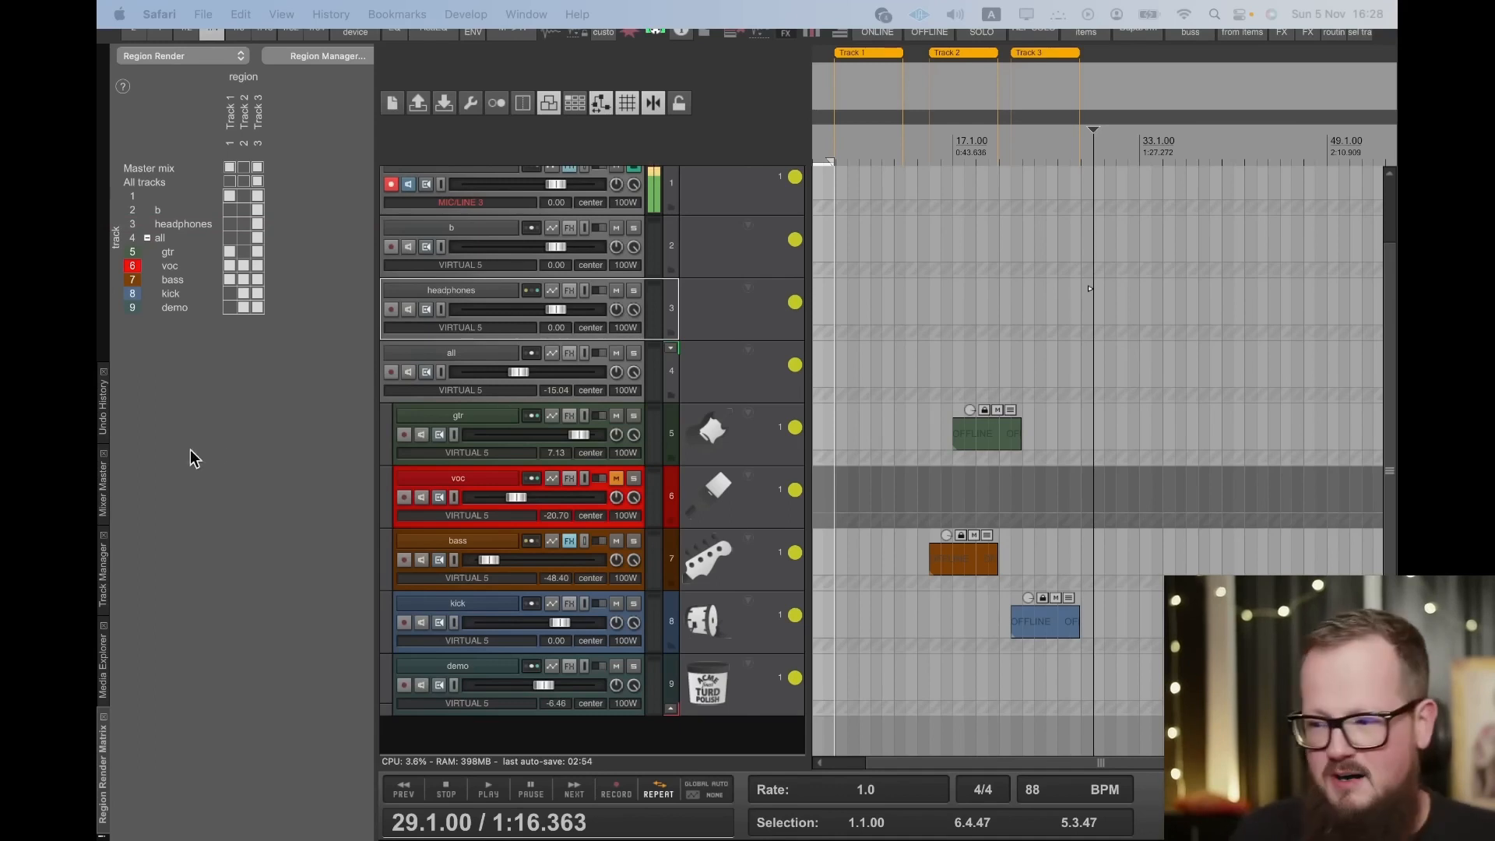
click(1090, 288)
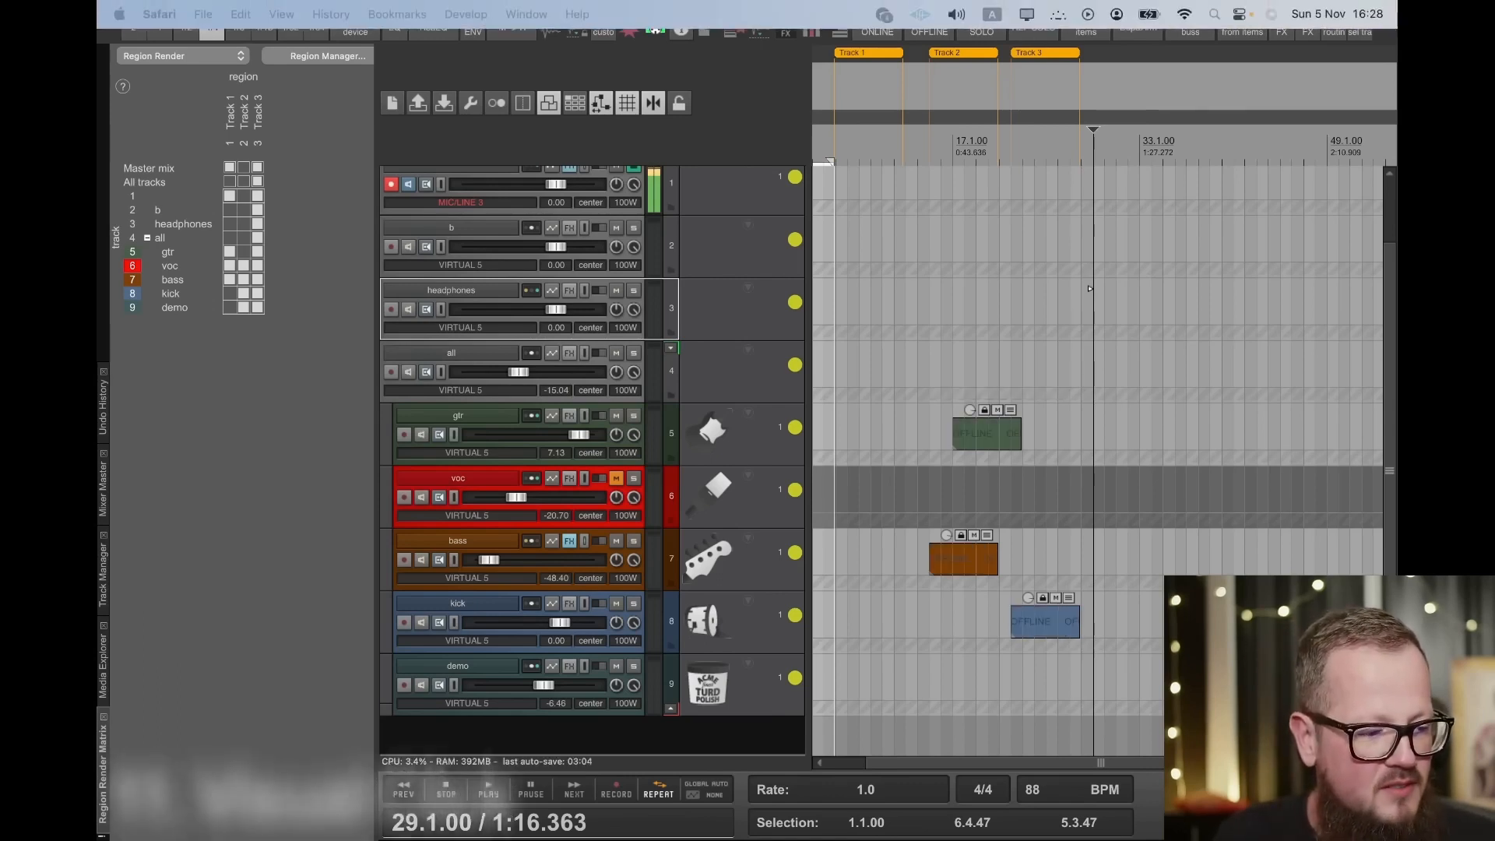
drag(98, 107, 461, 101)
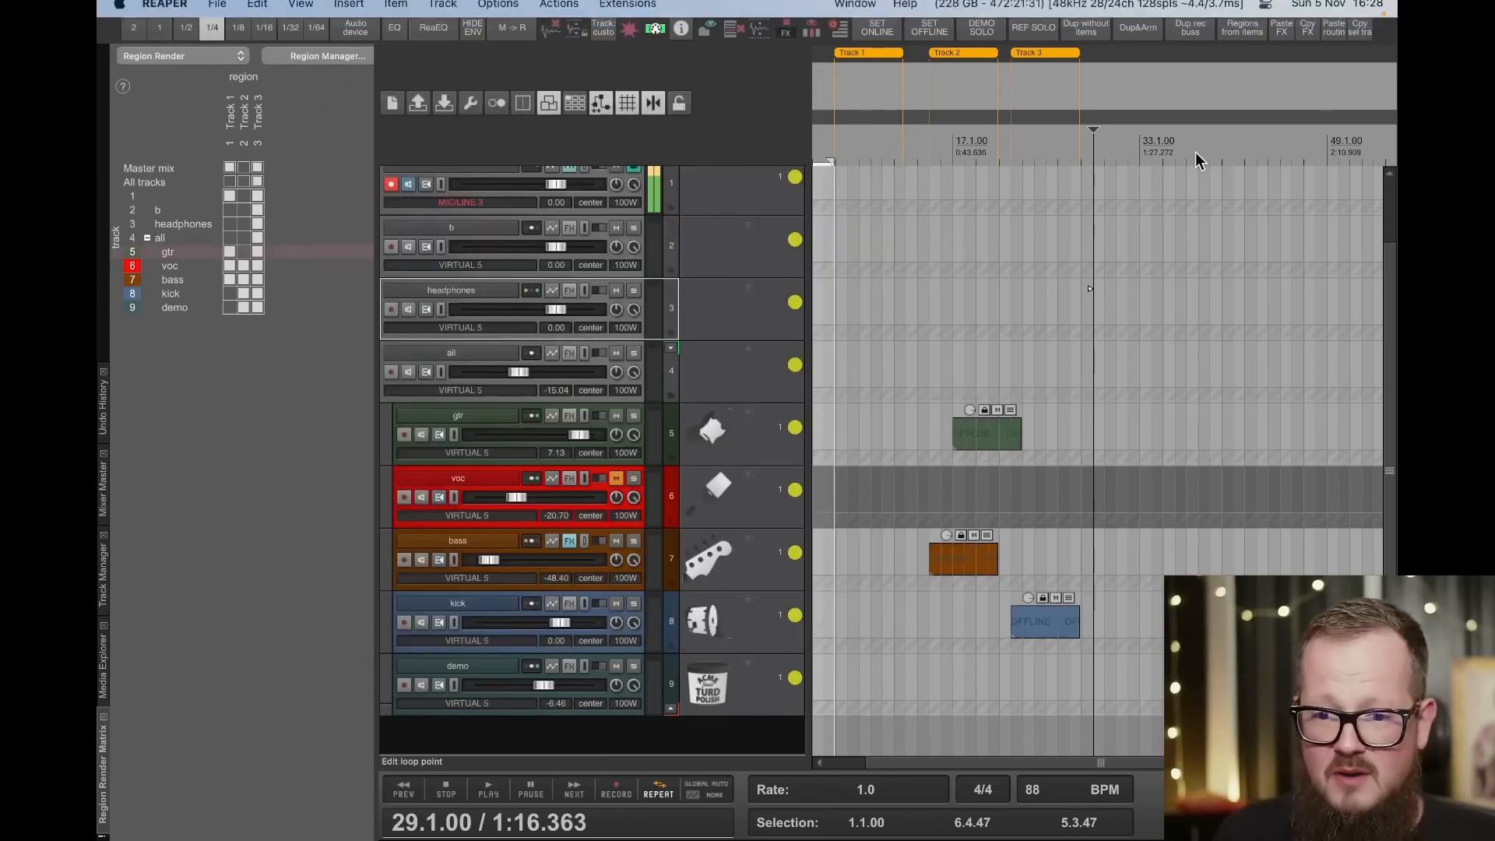
- Play the project from bar 38 to view the beat count on the click web page, and close that page
click(1197, 152)
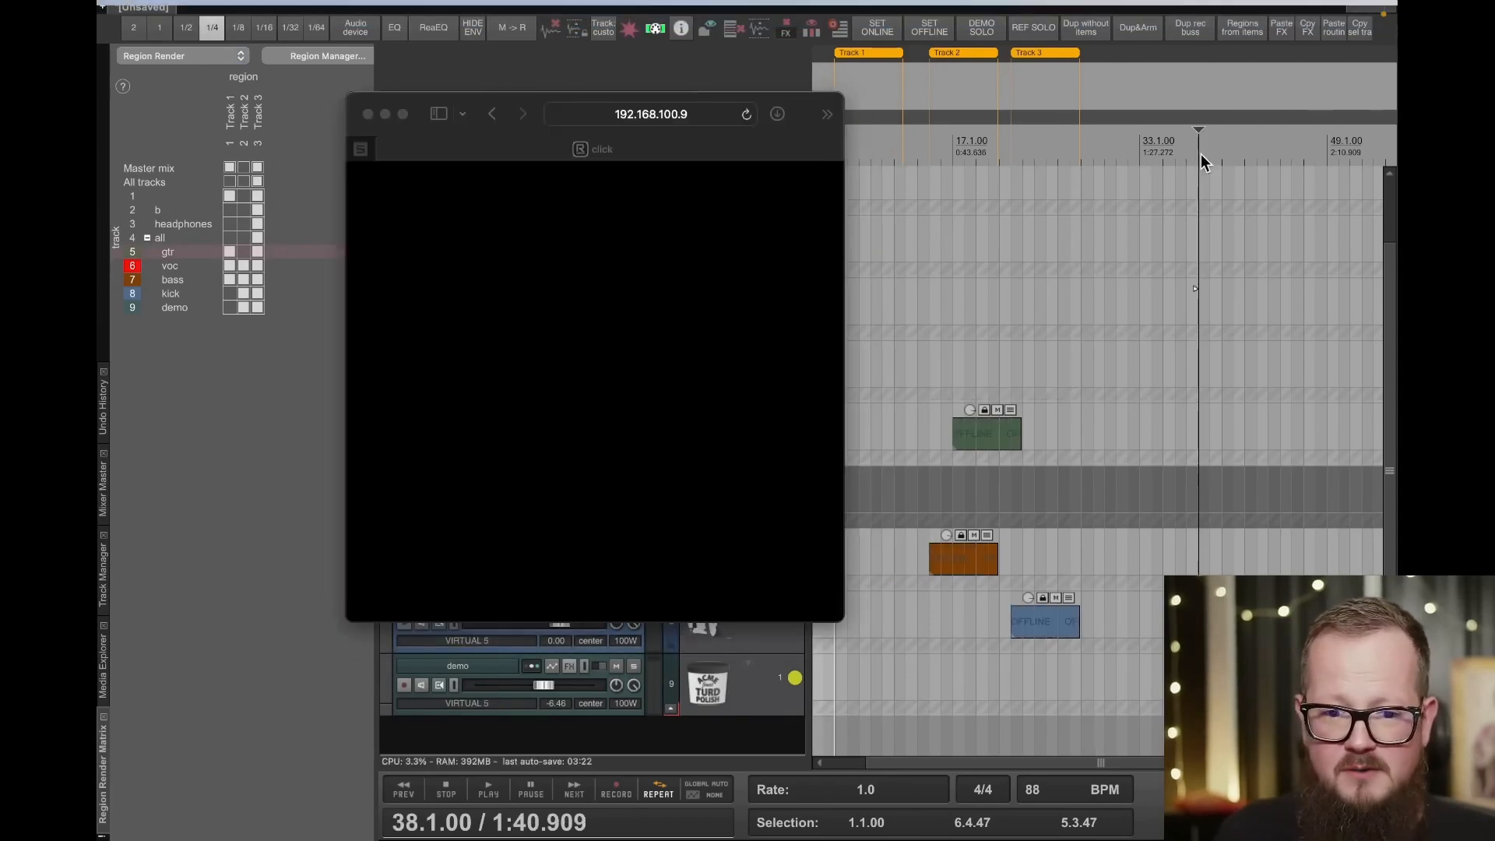
key(super+Tab)
key(super+Tab)
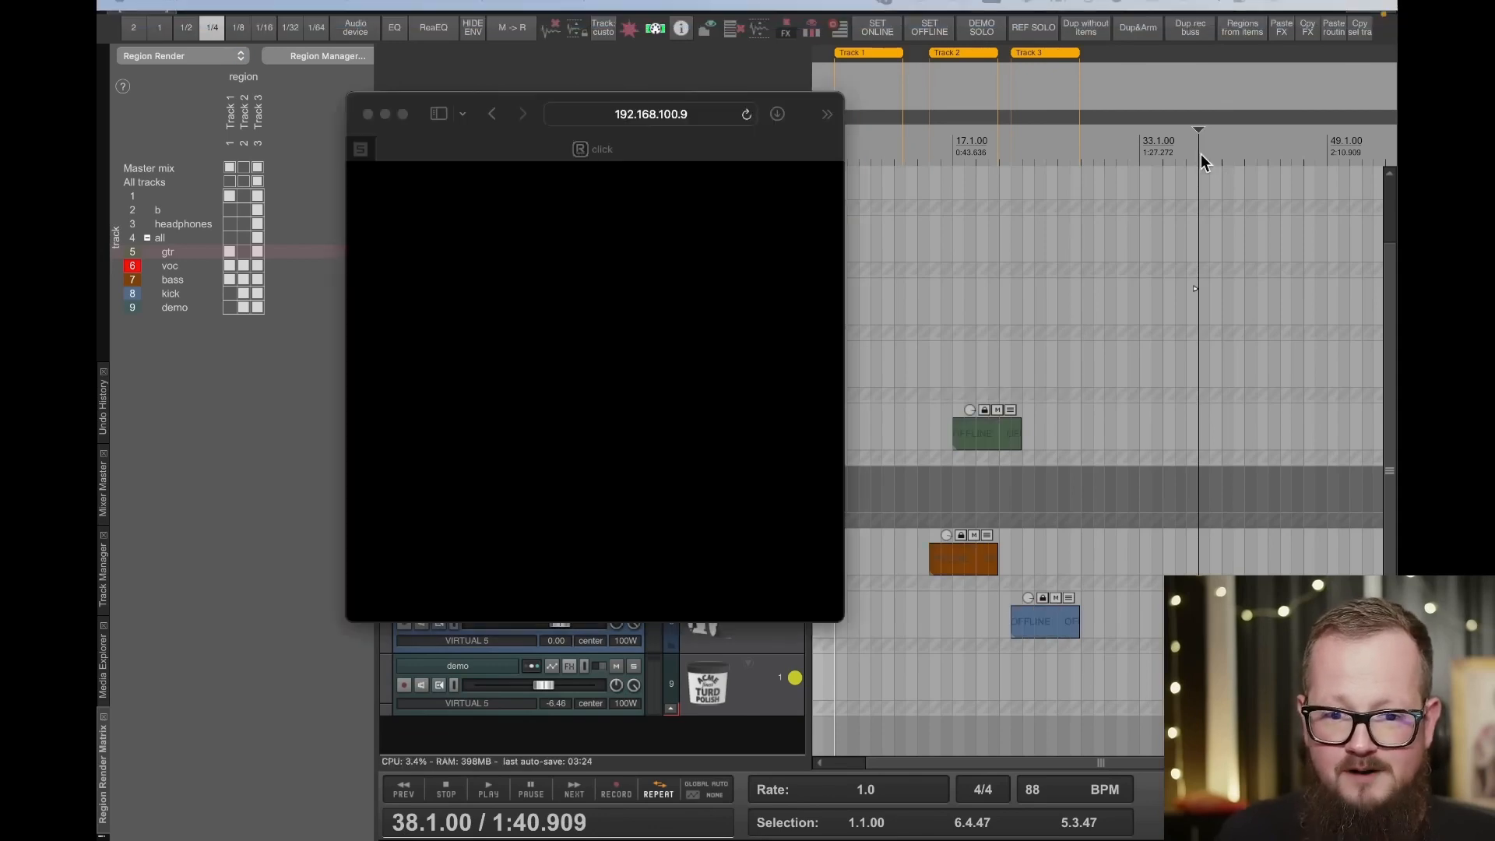
key(space)
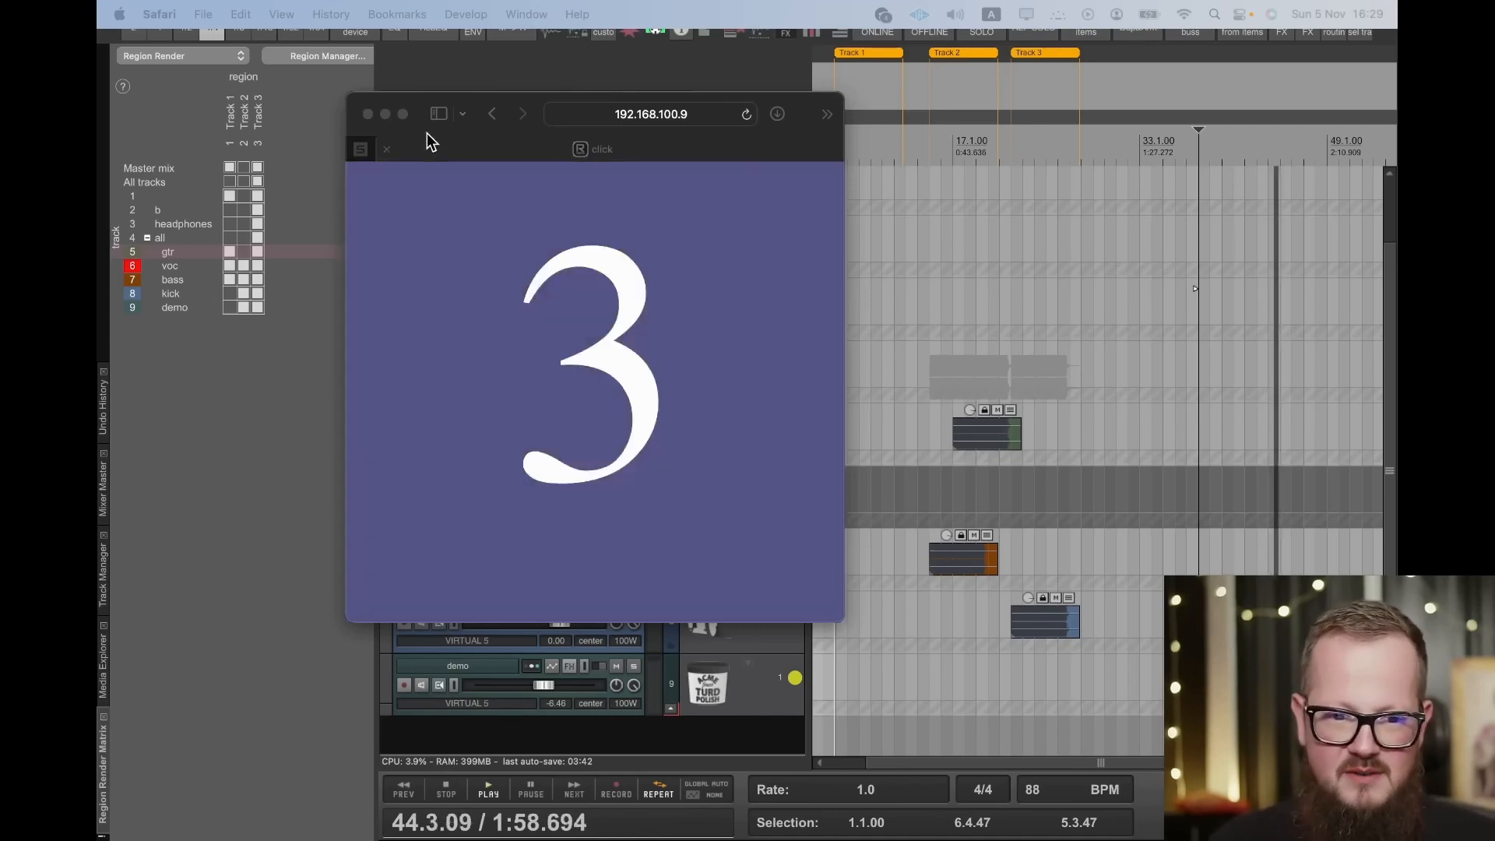
click(368, 115)
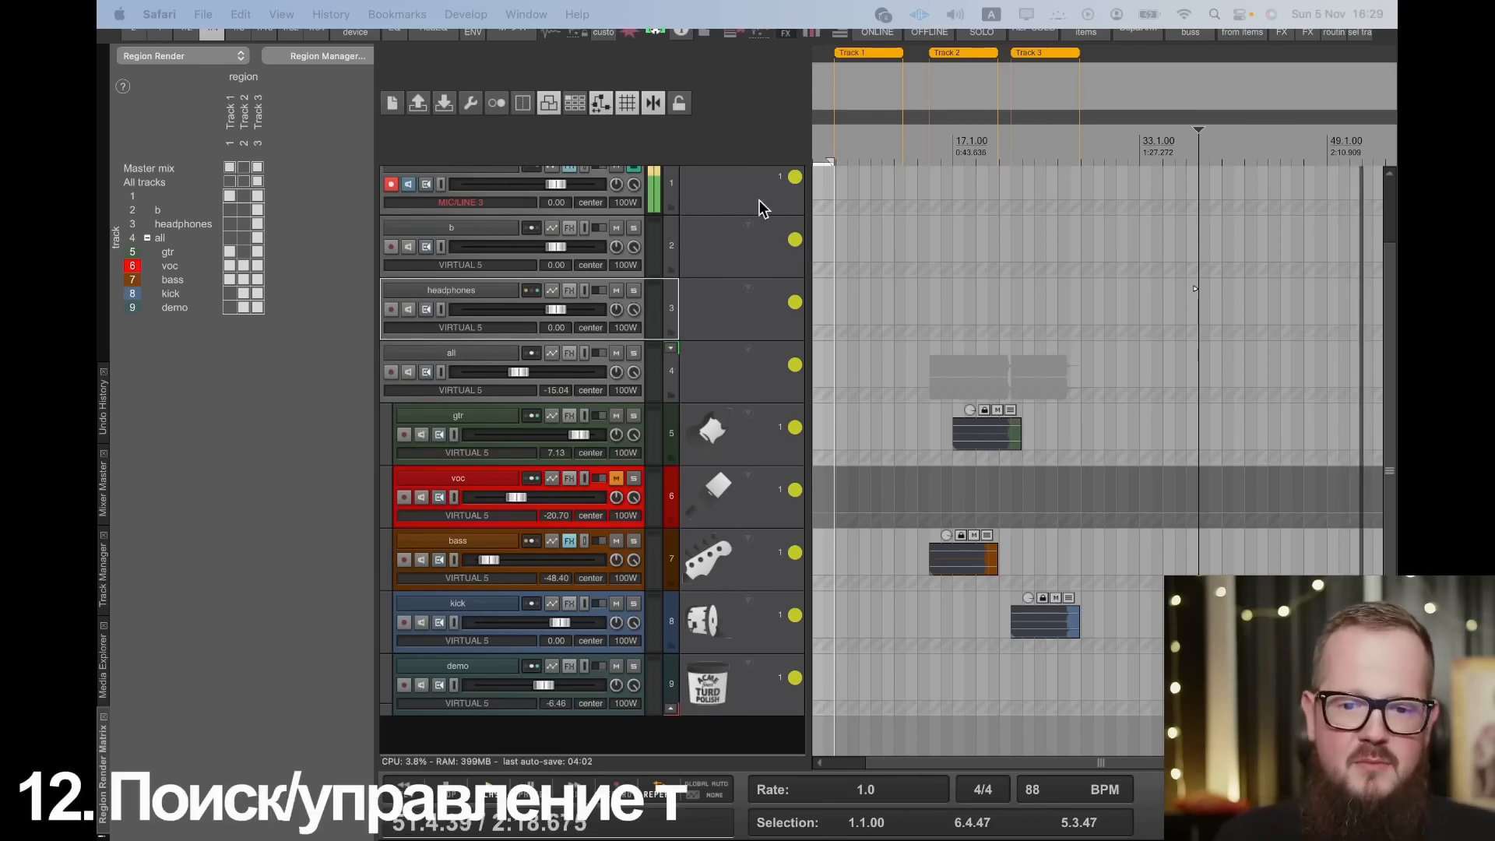
- Filter the Track Manager's list by "gtr" and widen the manager to show its visibility columns
click(104, 572)
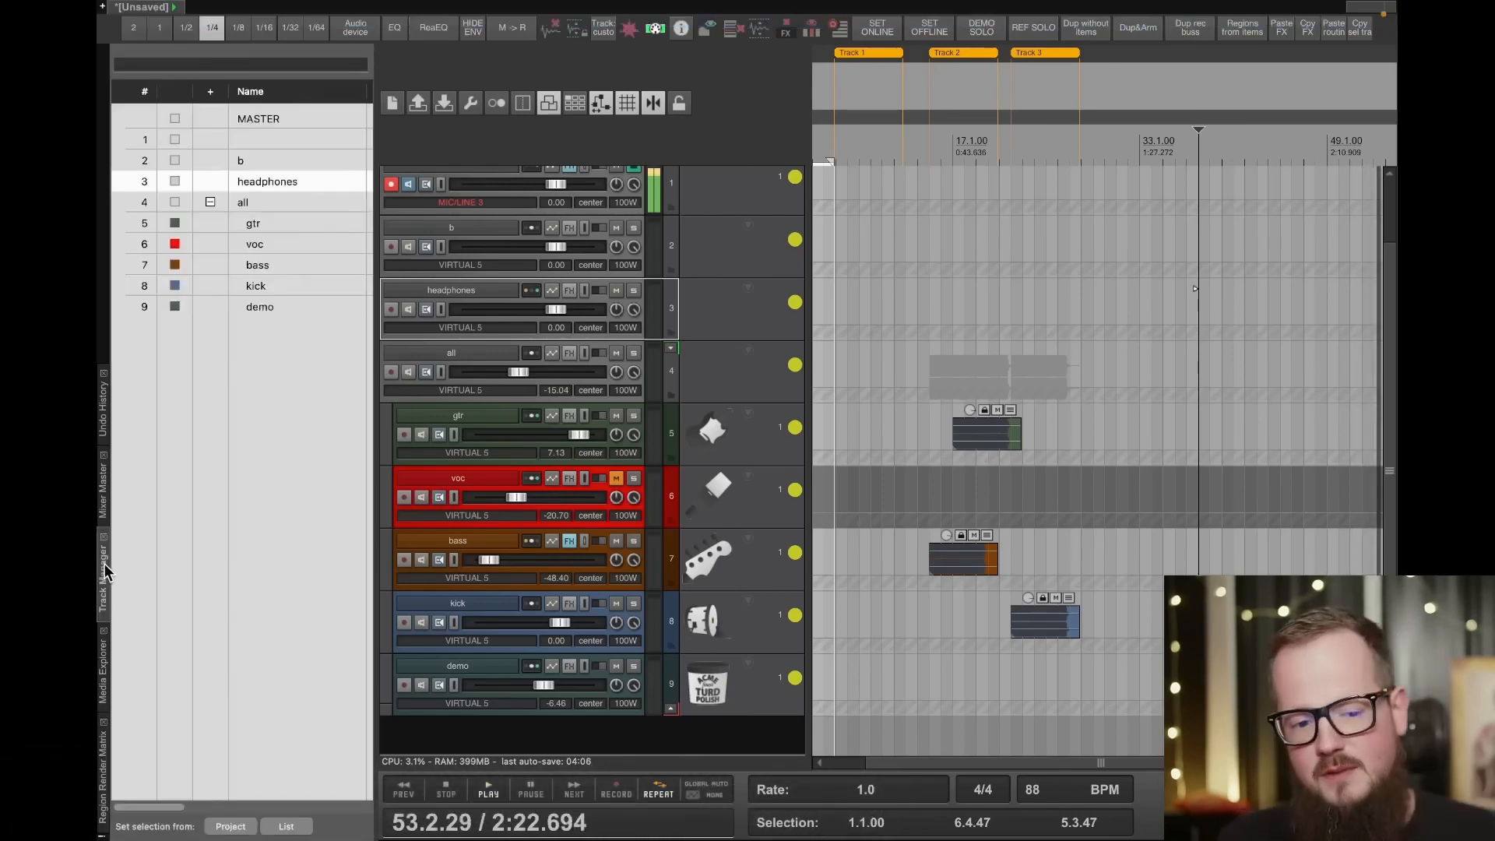
scroll(608, 282, down, 1)
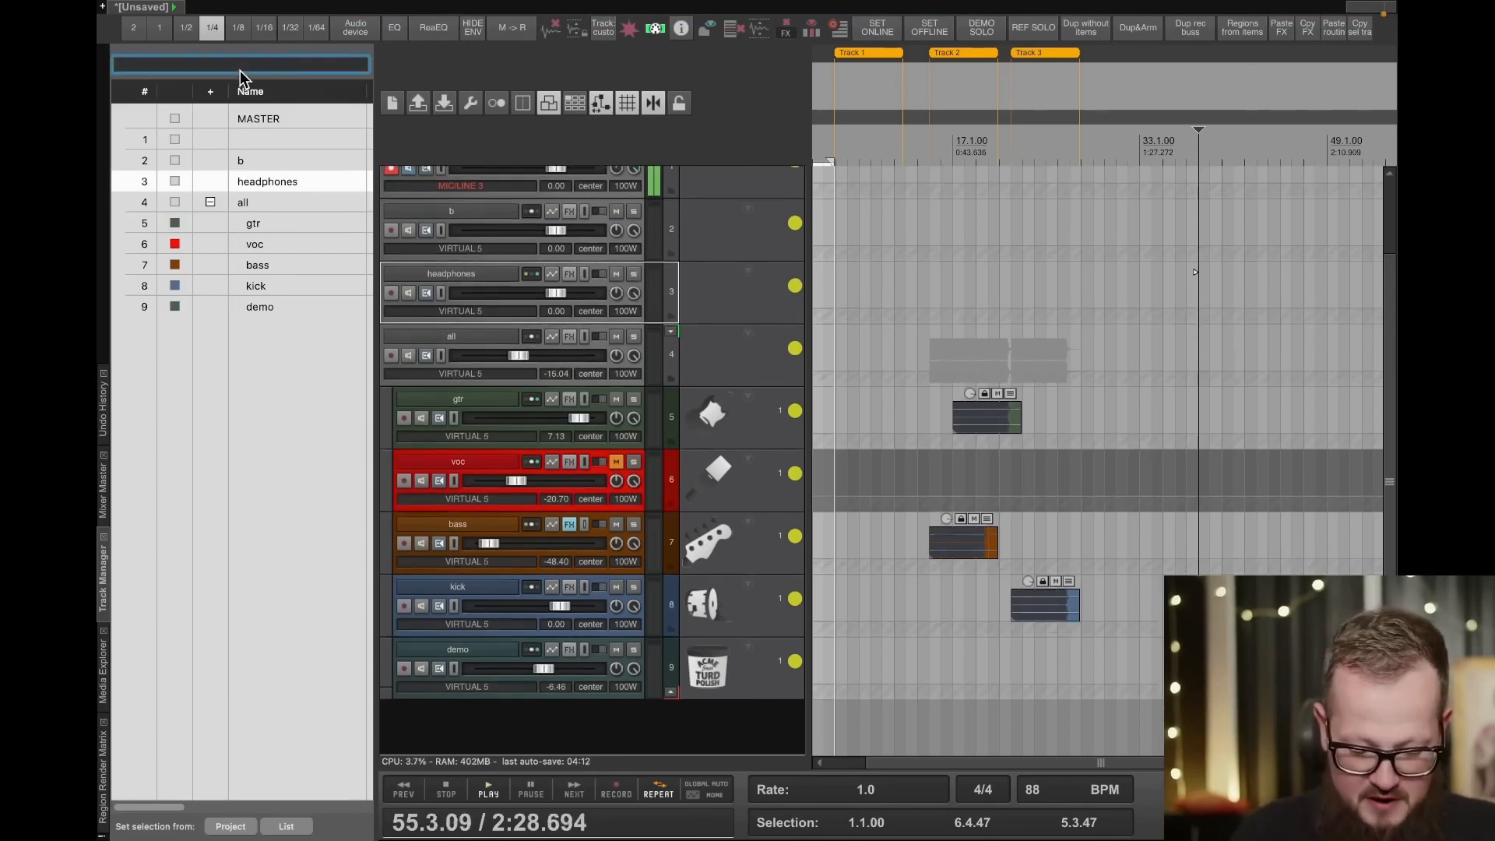
text(gtr)
scroll(507, 212, up, 4)
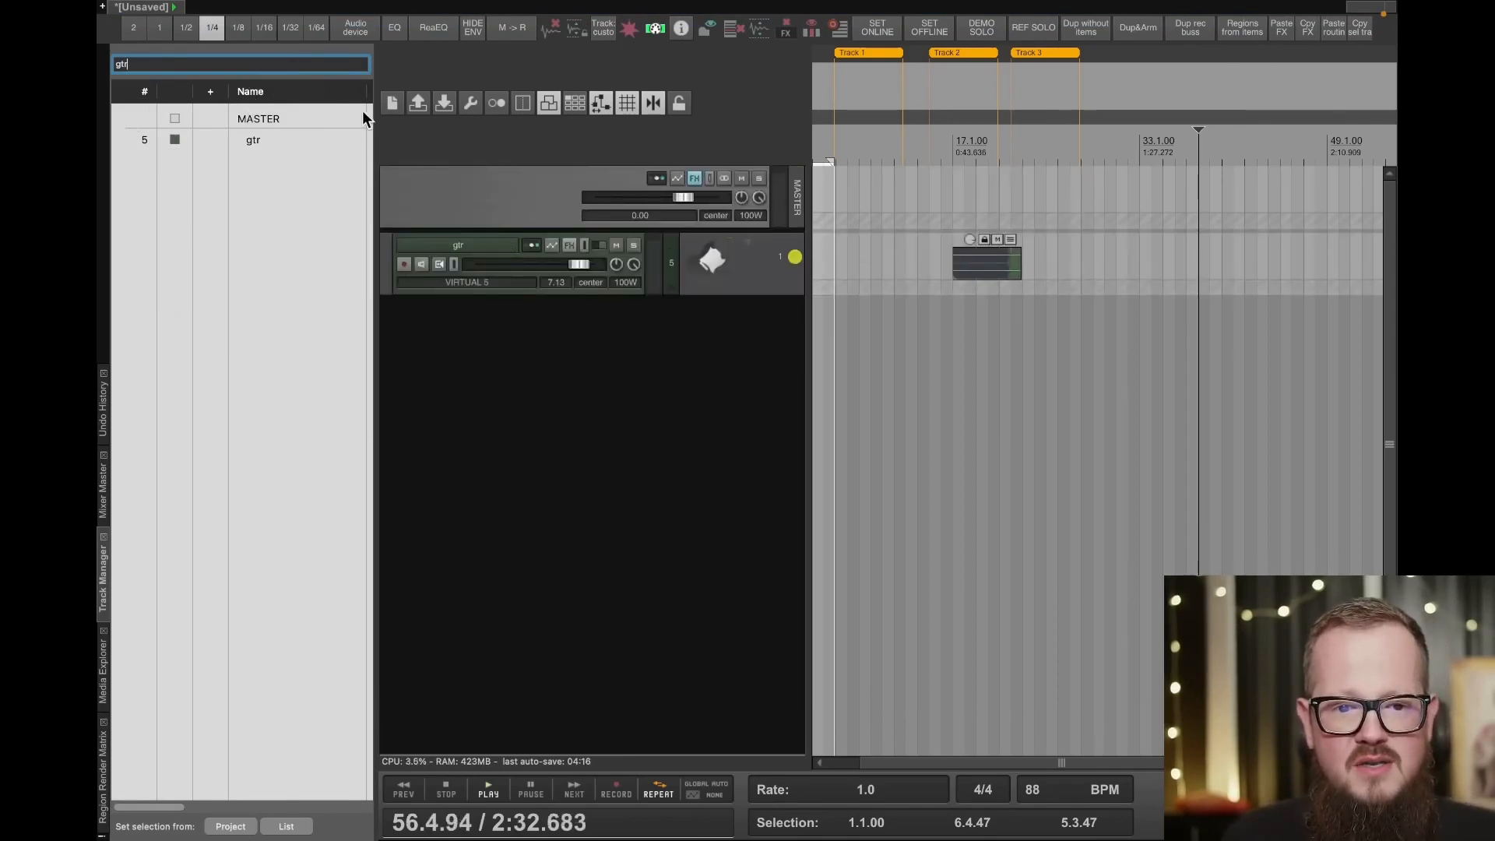
drag(374, 114, 645, 115)
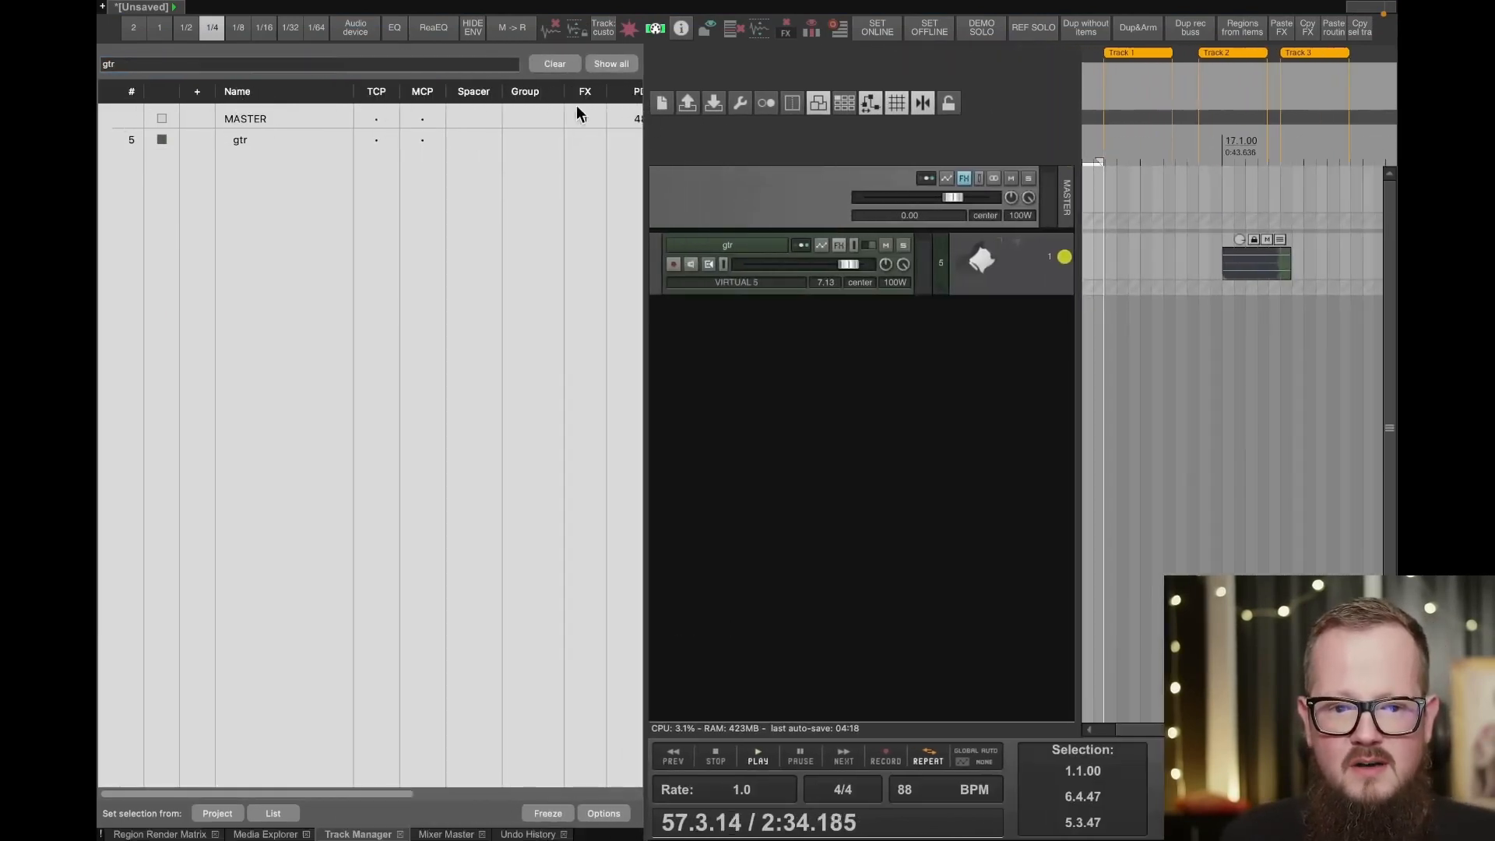
- Hide the master and gtr tracks one at a time using their TCP visibility, restoring each one and selecting gtr
click(387, 119)
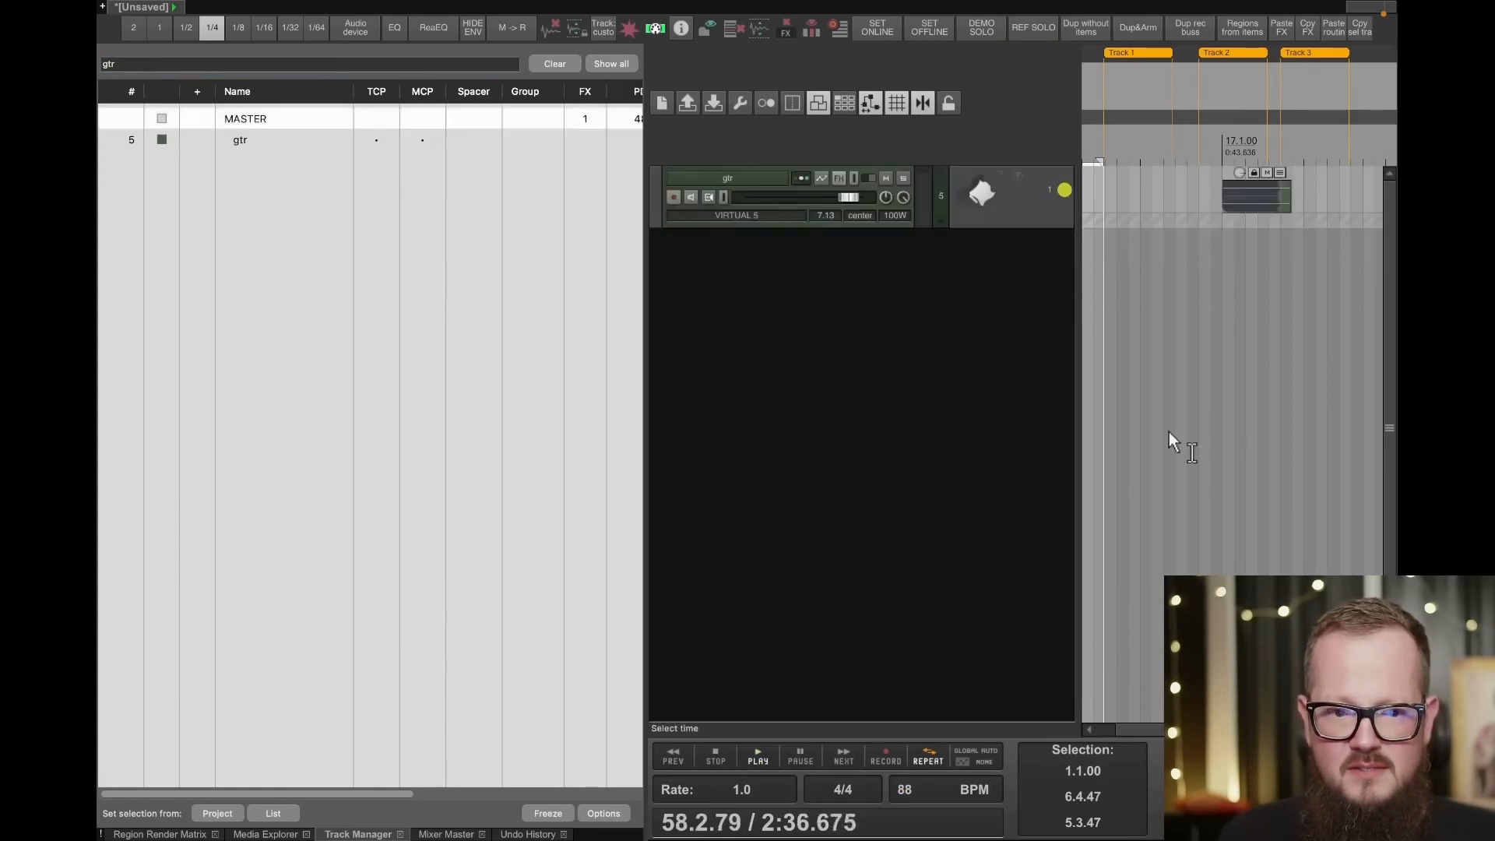
click(376, 118)
click(379, 140)
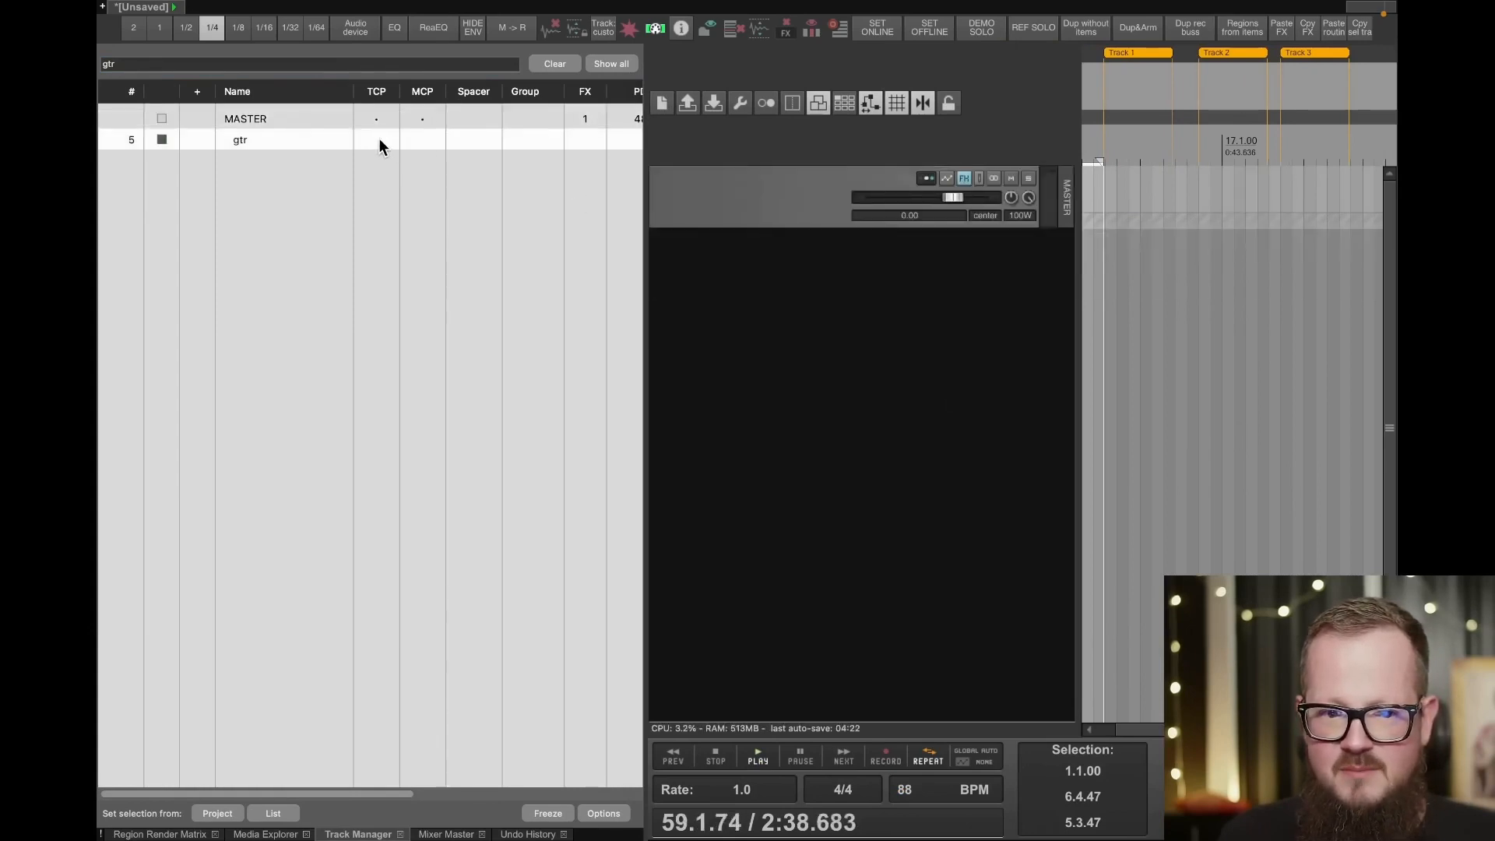
click(376, 117)
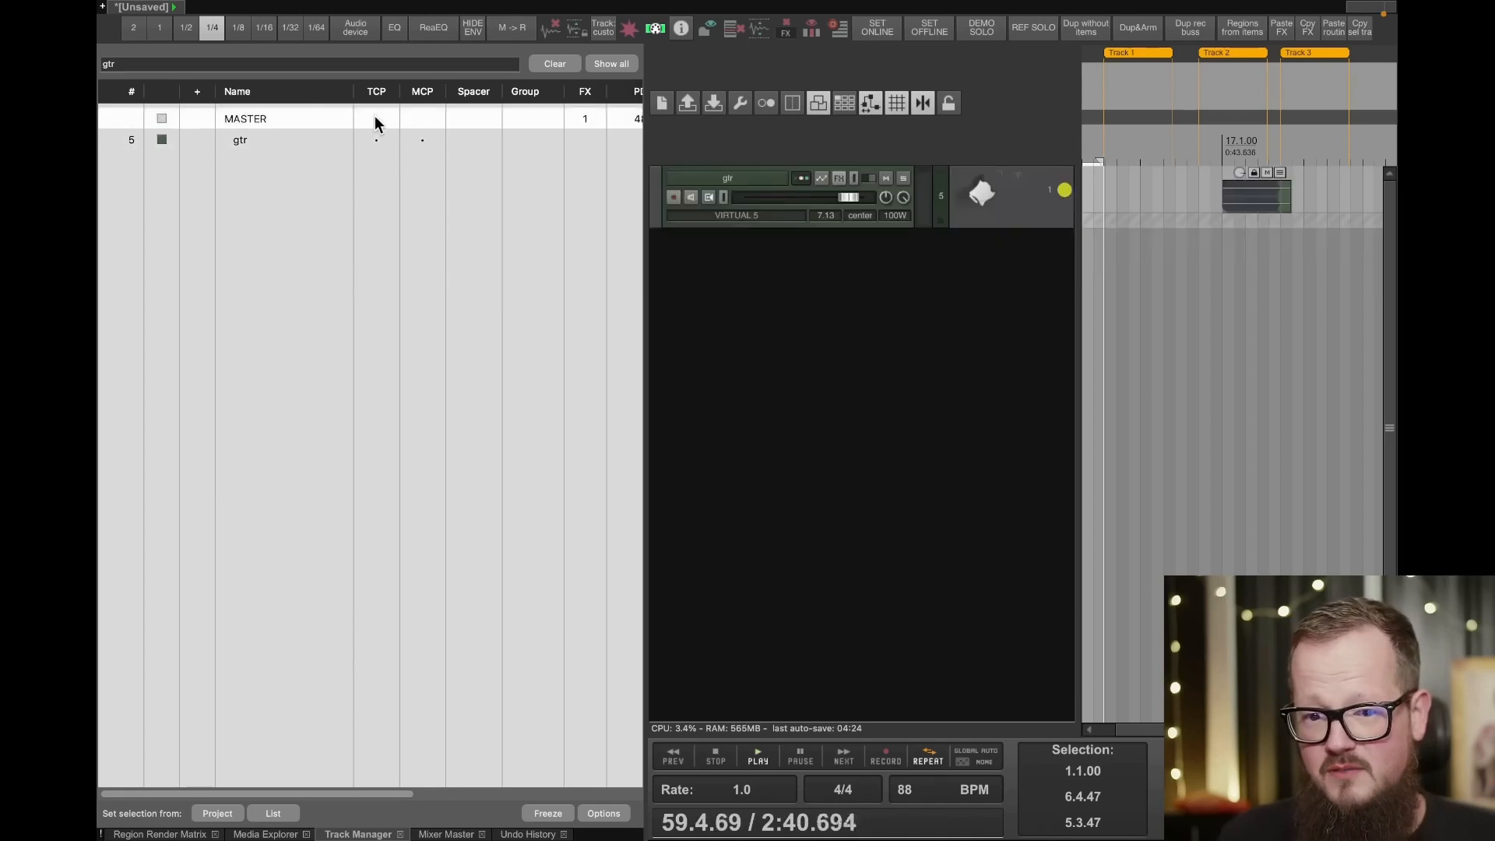
click(375, 116)
click(293, 143)
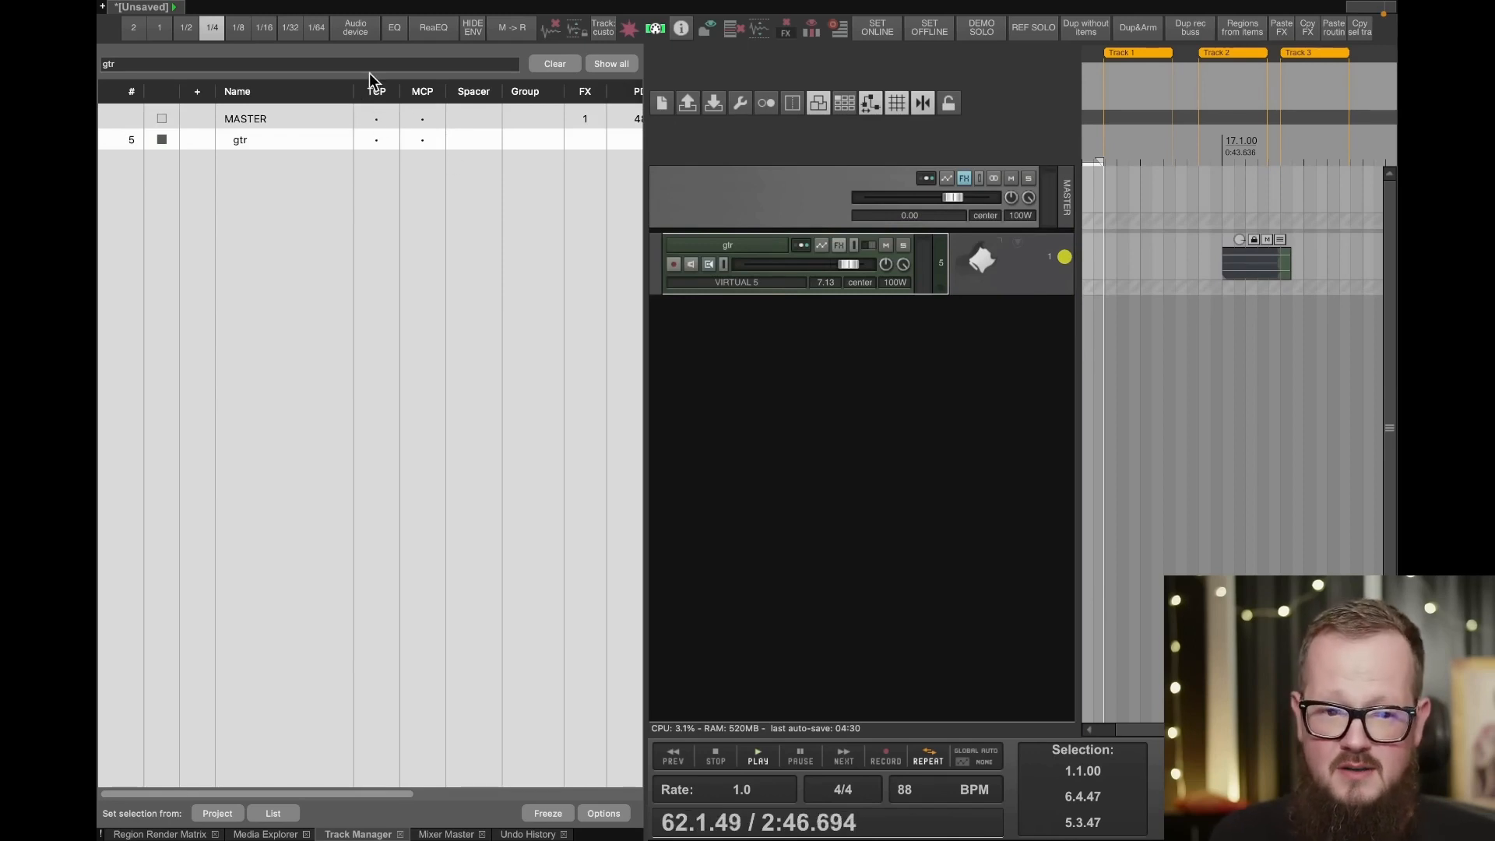
- Toggle the MCP visibility of the master and gtr tracks off and back on
click(422, 118)
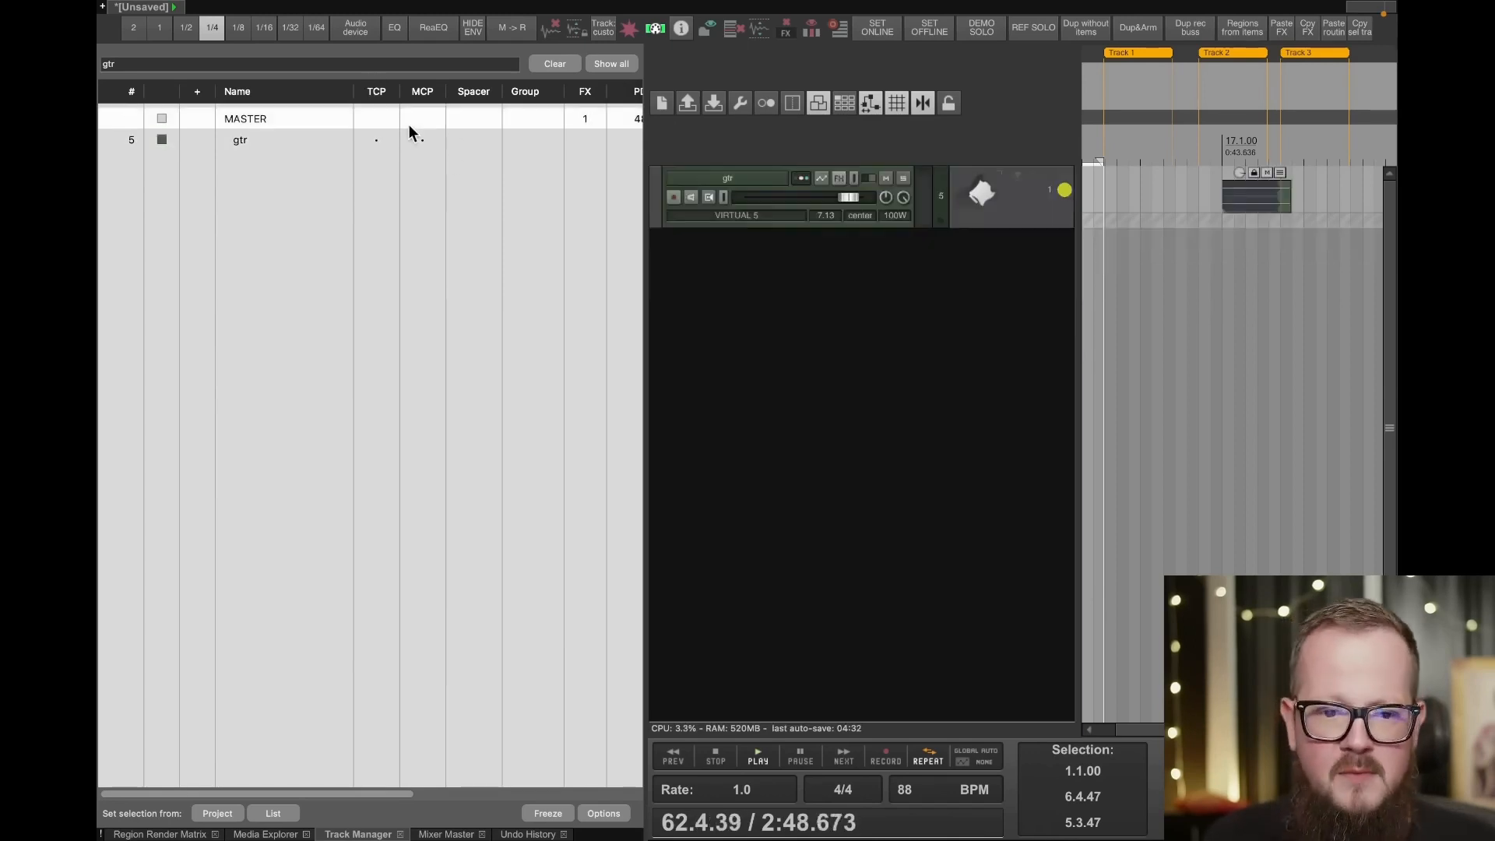
click(422, 119)
click(423, 140)
click(423, 139)
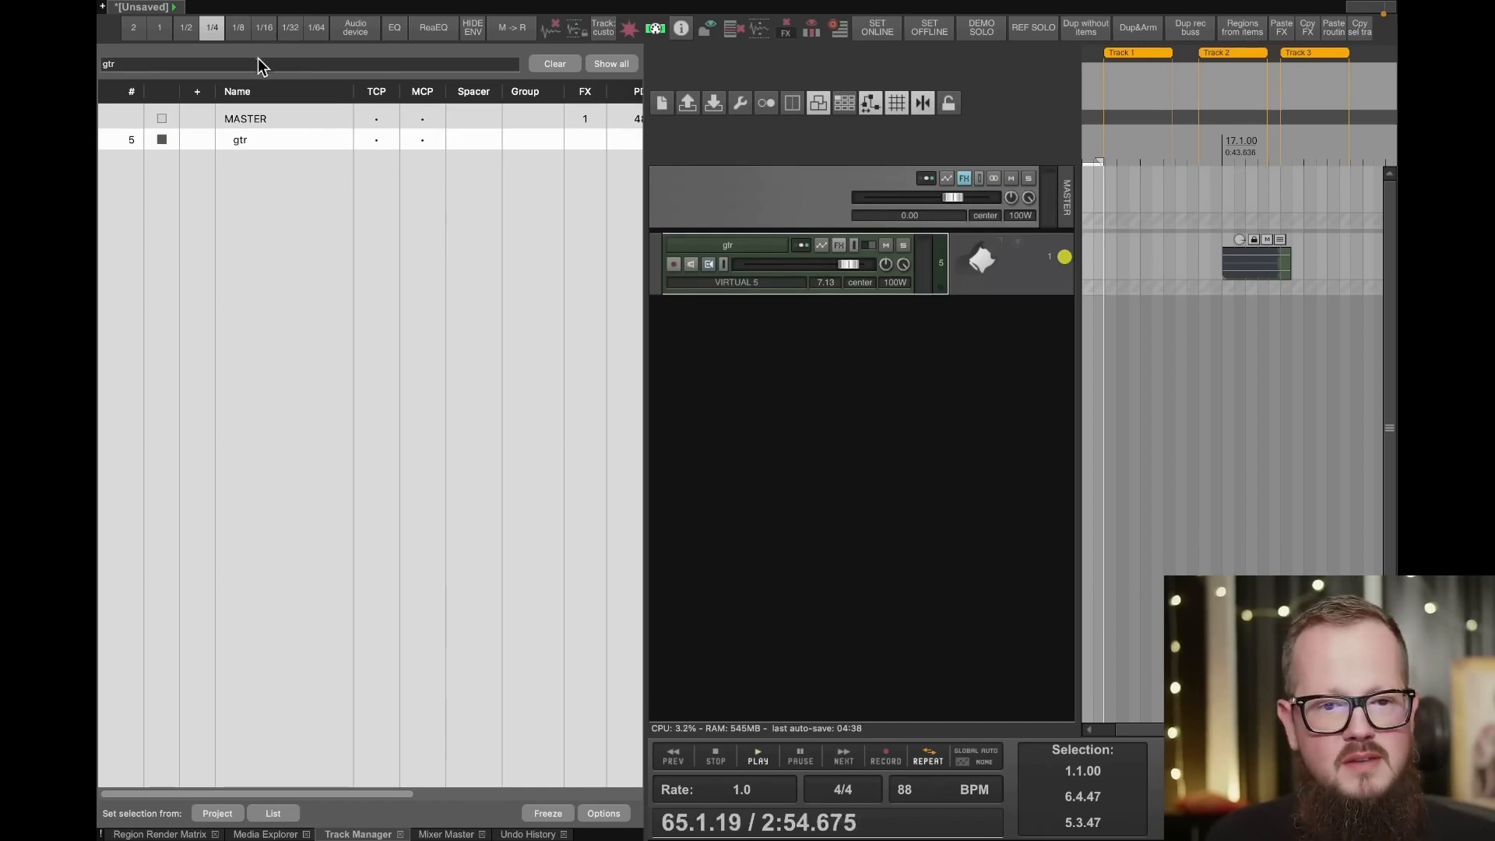
- Clear the track filter and widen the Track Manager to show its FX, PDC, channel and freeze columns
click(562, 64)
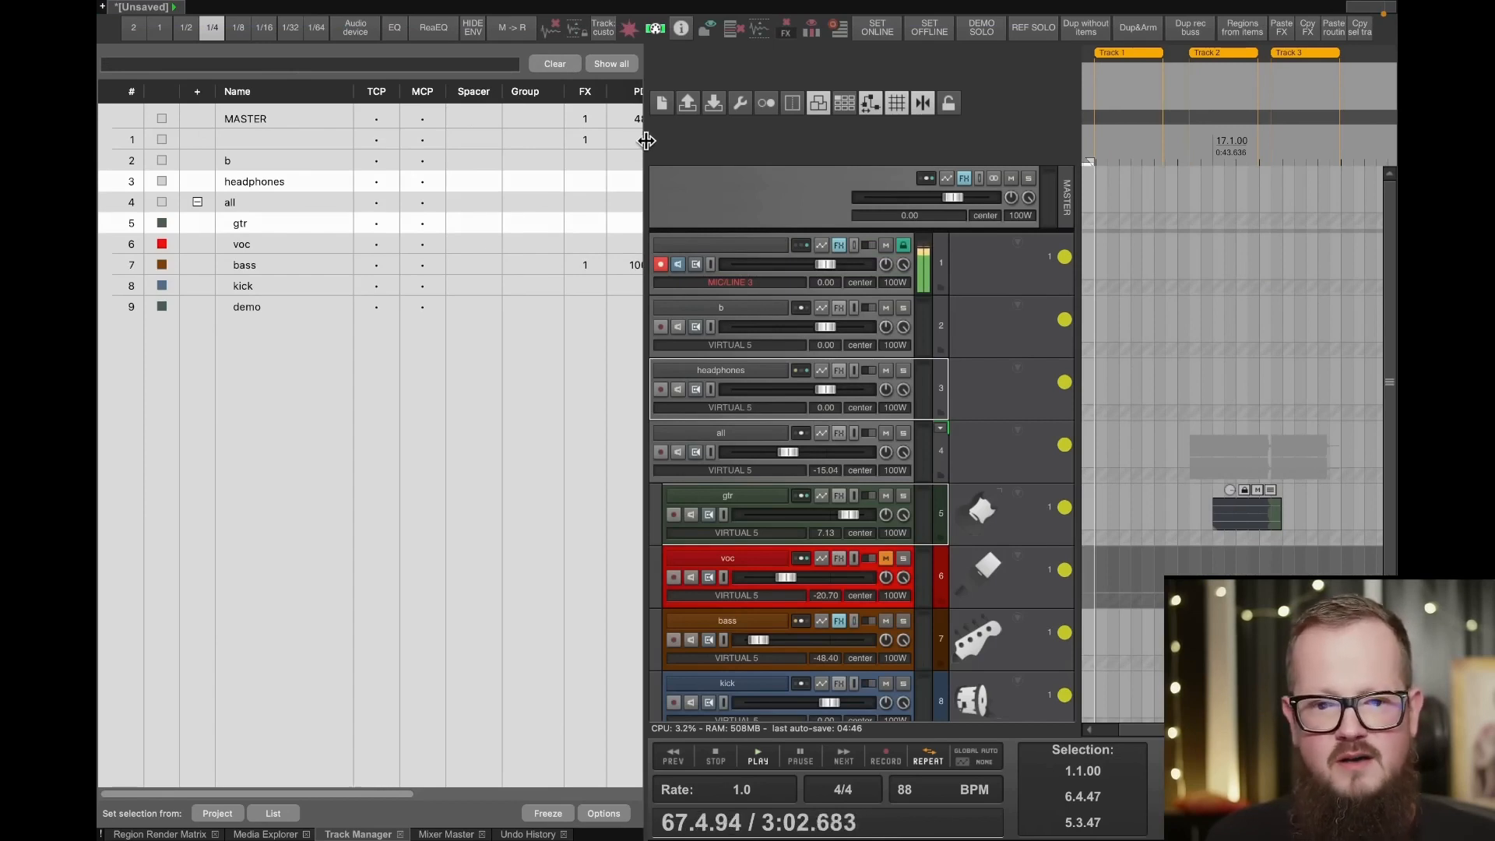
drag(647, 140, 769, 105)
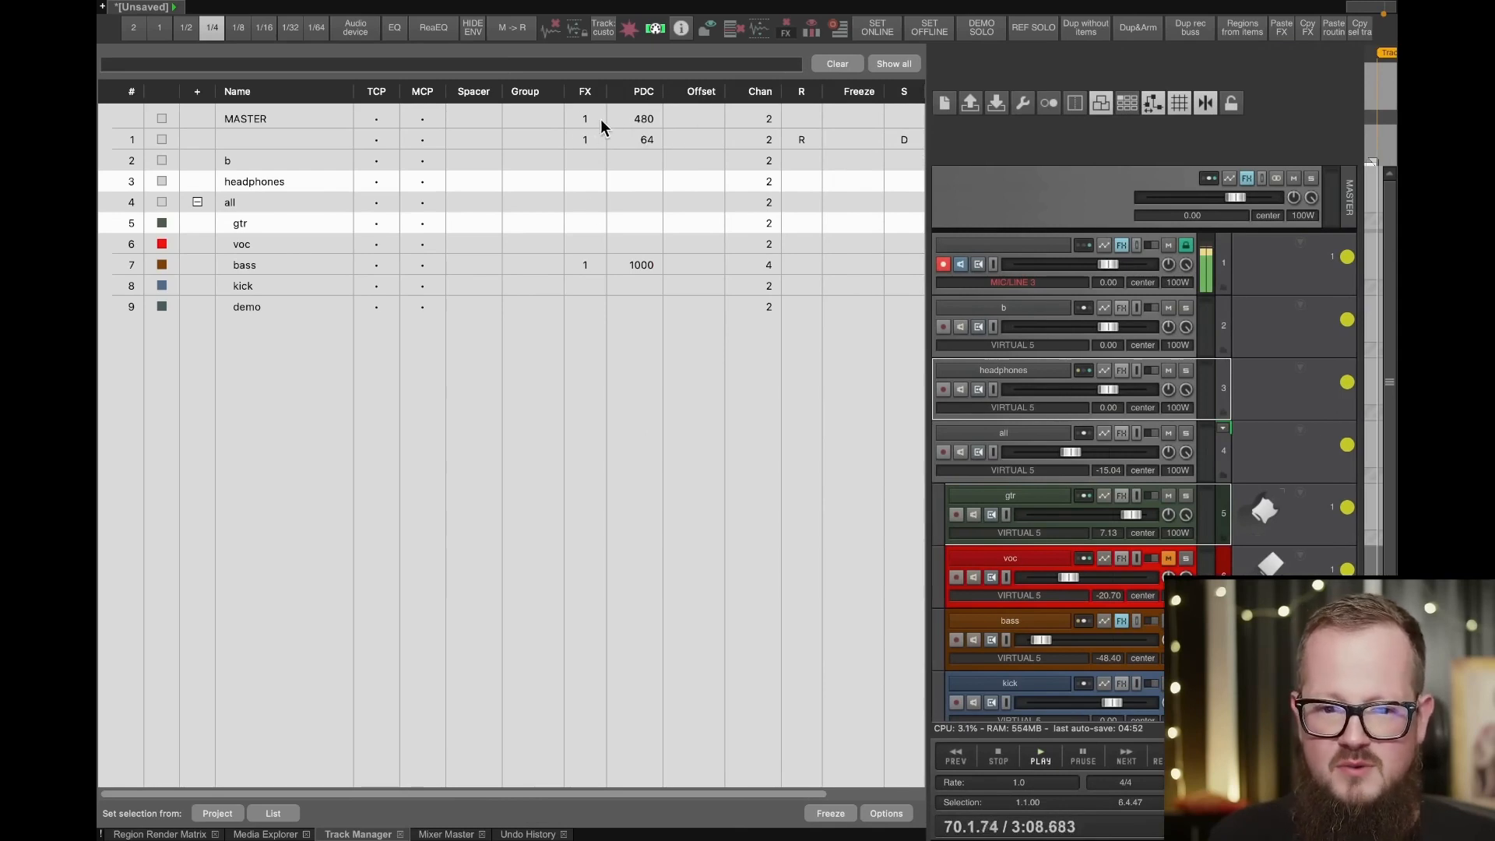
- Open track 1's FX chain from the Track Manager, close it, and narrow the manager again
click(586, 140)
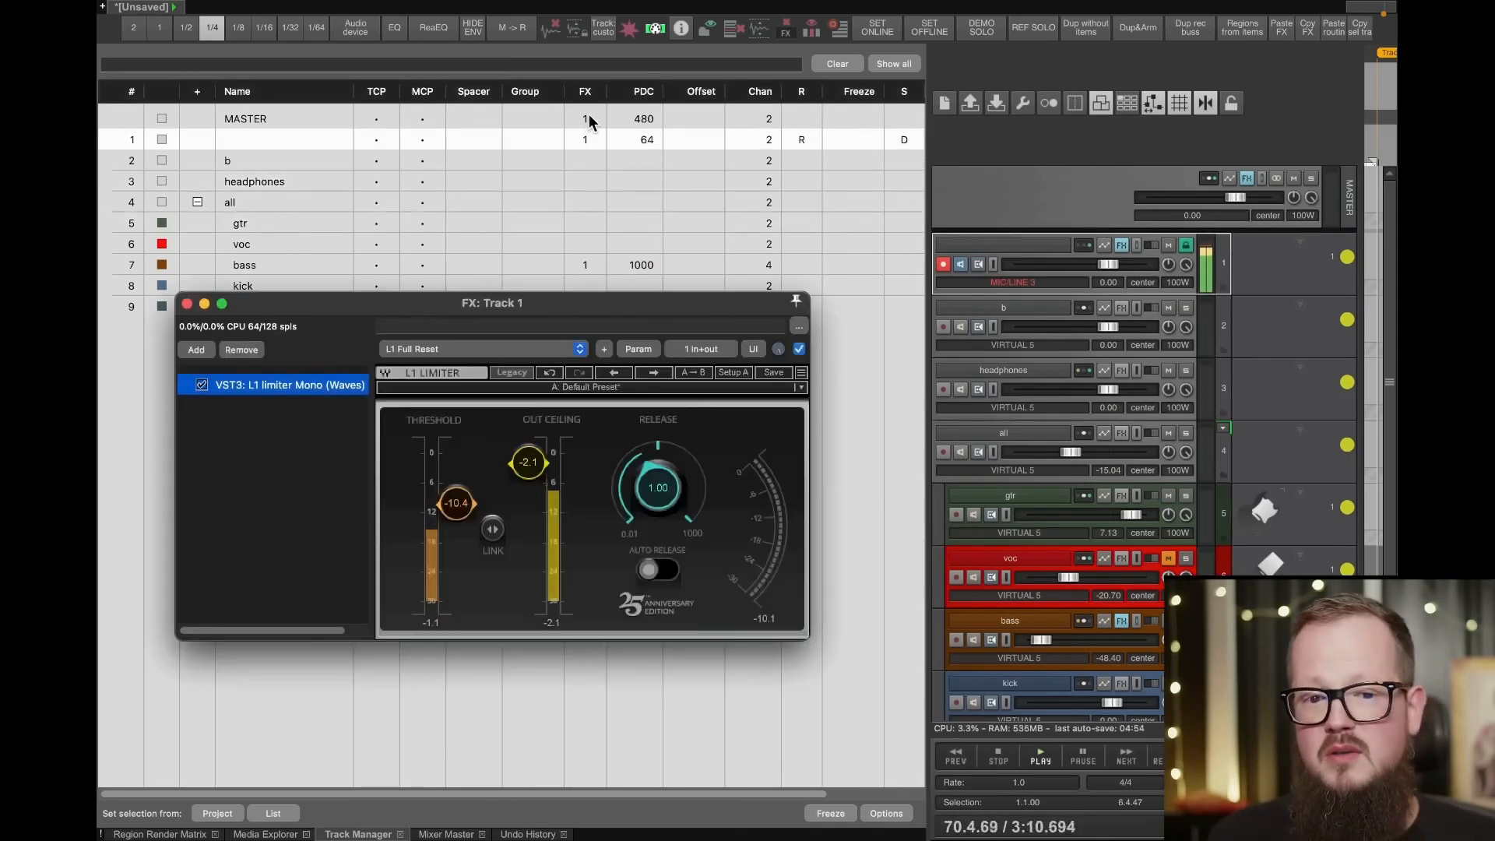
click(186, 303)
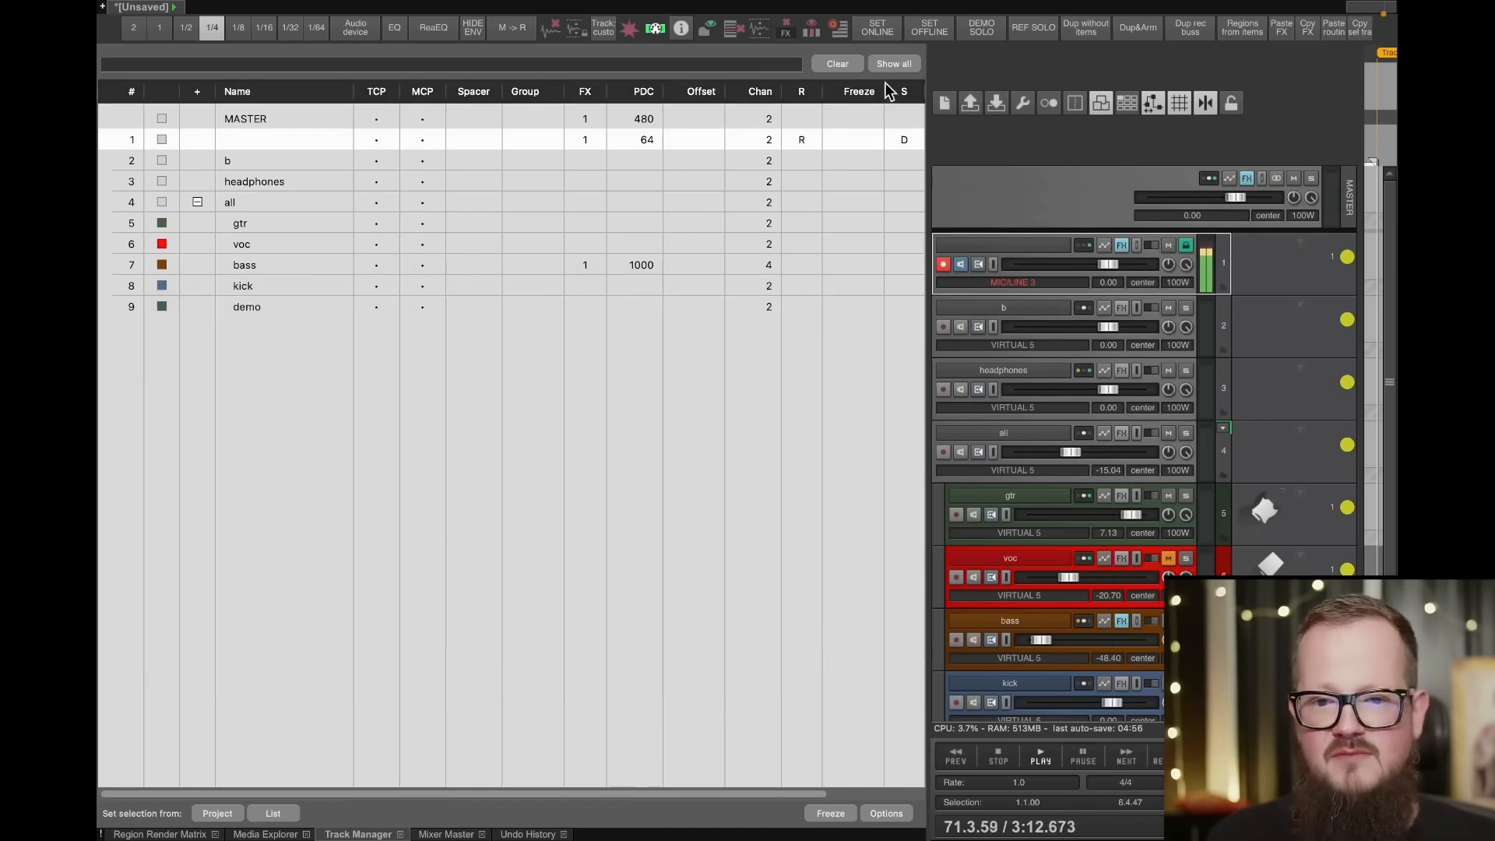
drag(934, 230, 309, 216)
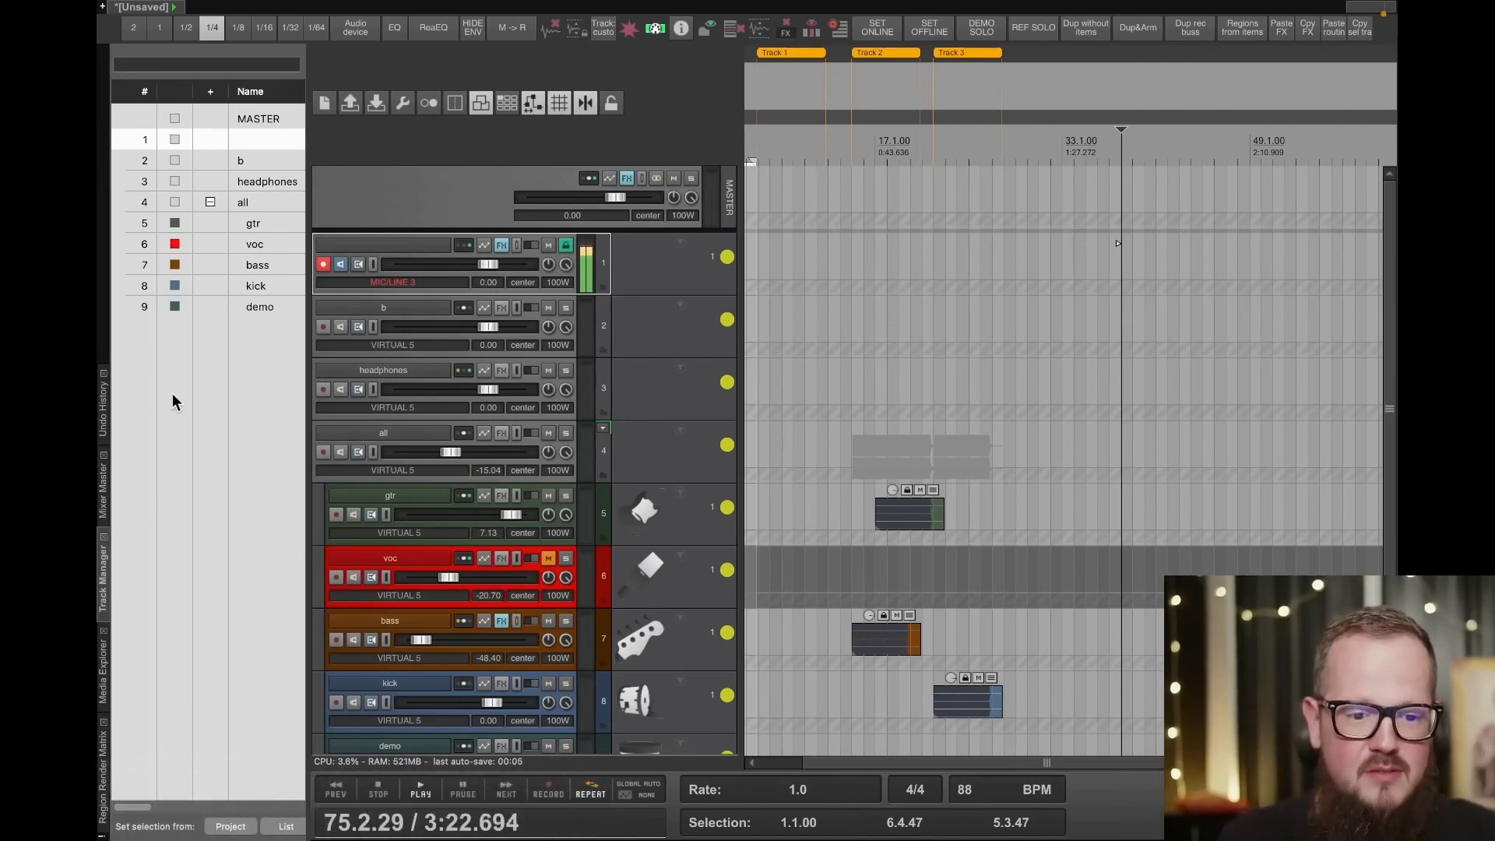
- Show the Routing Matrix in the dock and widen it to display the hardware output columns
click(300, 14)
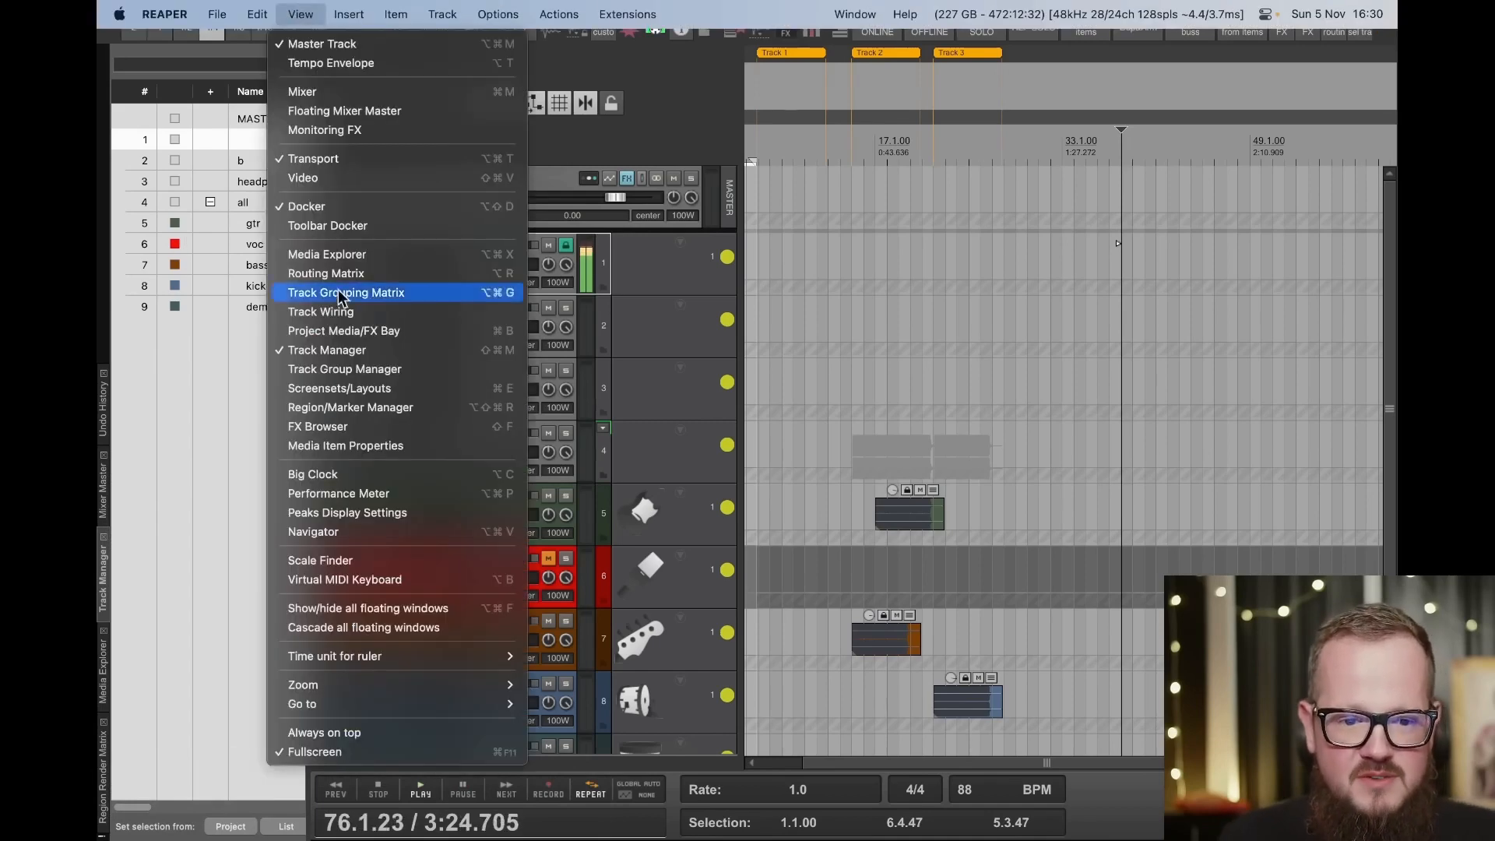
click(390, 276)
drag(303, 296, 1051, 264)
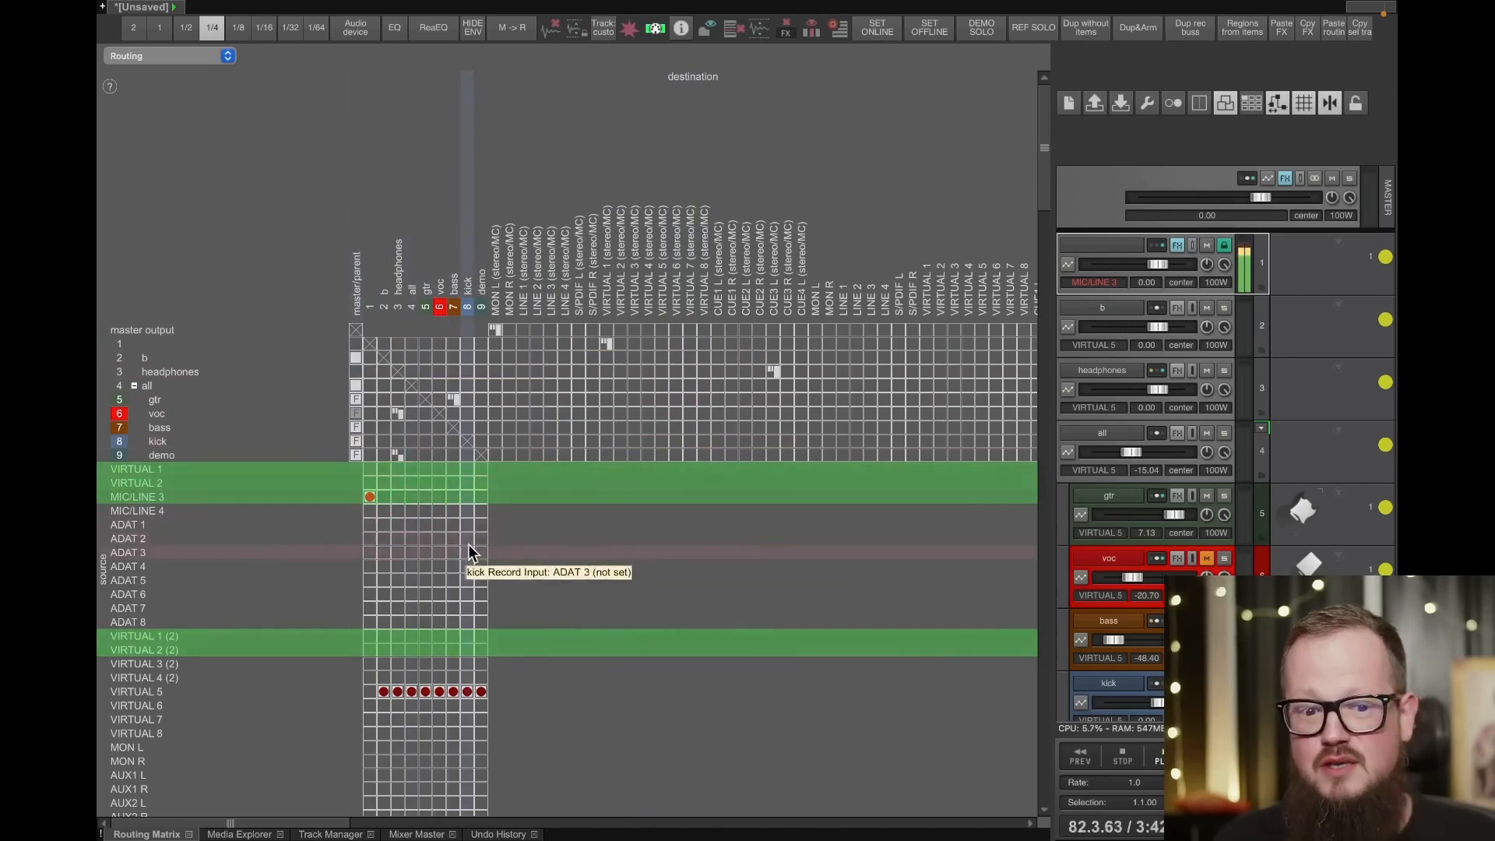
- Examine the Routing Matrix's track sends, hardware outputs and record input sources, from the tracks down to the MIDI inputs
scroll(593, 544, down, 15)
scroll(590, 539, up, 8)
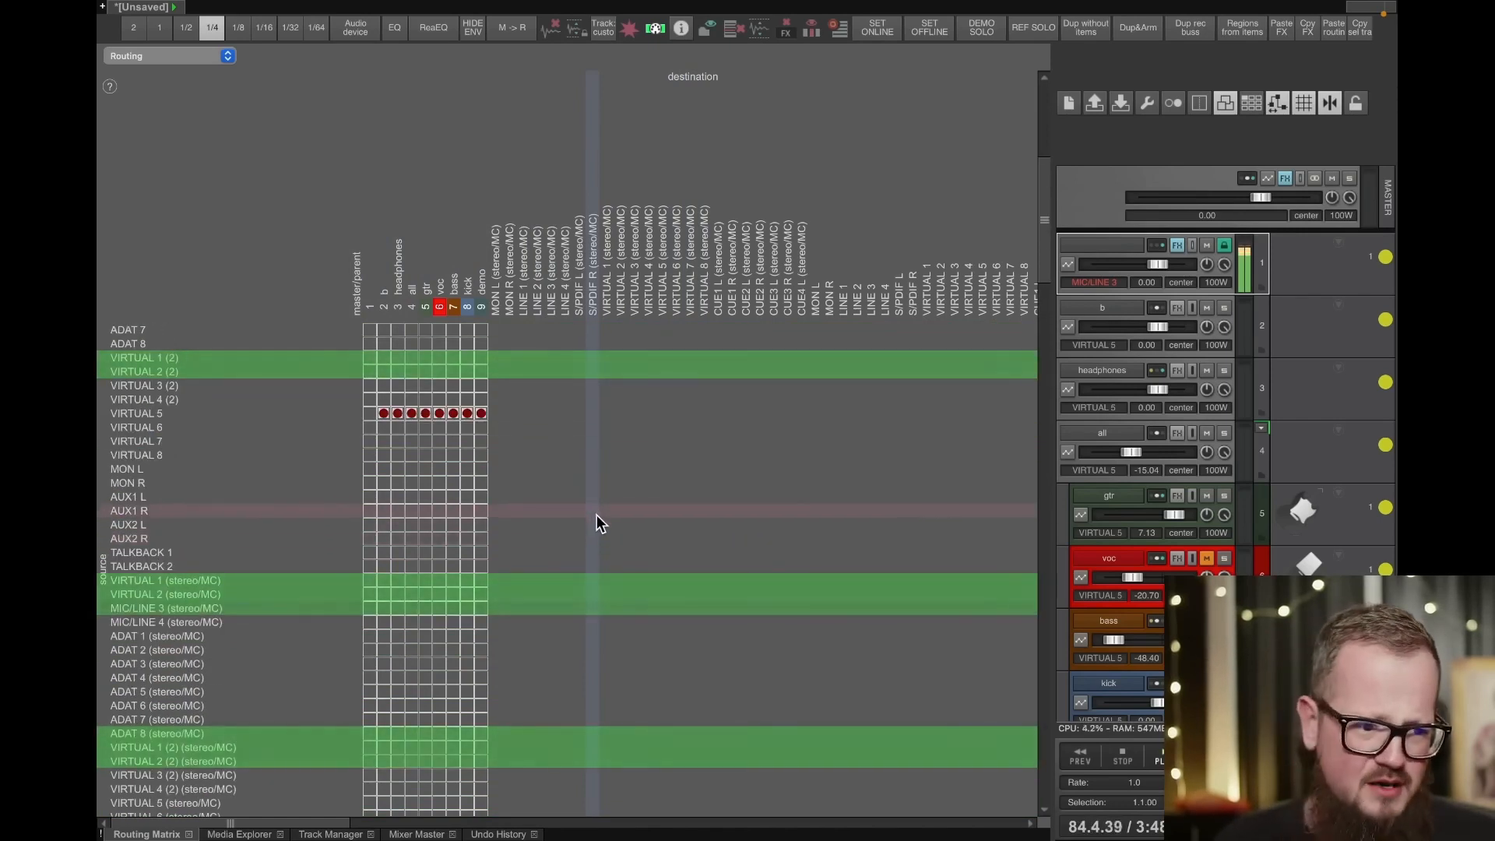
scroll(597, 512, up, 7)
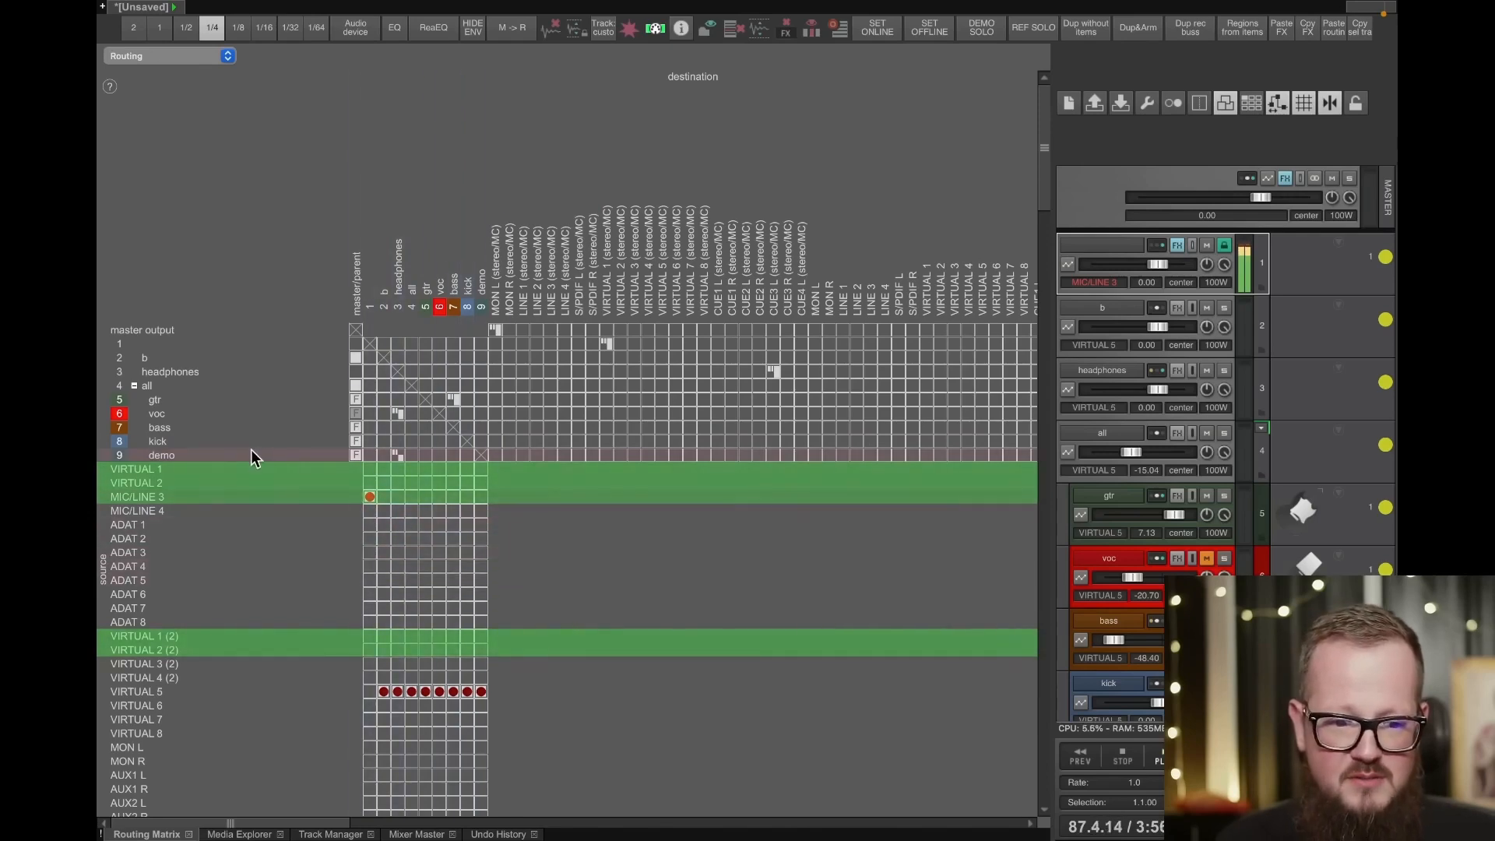
scroll(217, 707, down, 4)
scroll(217, 707, up, 2)
scroll(436, 373, up, 2)
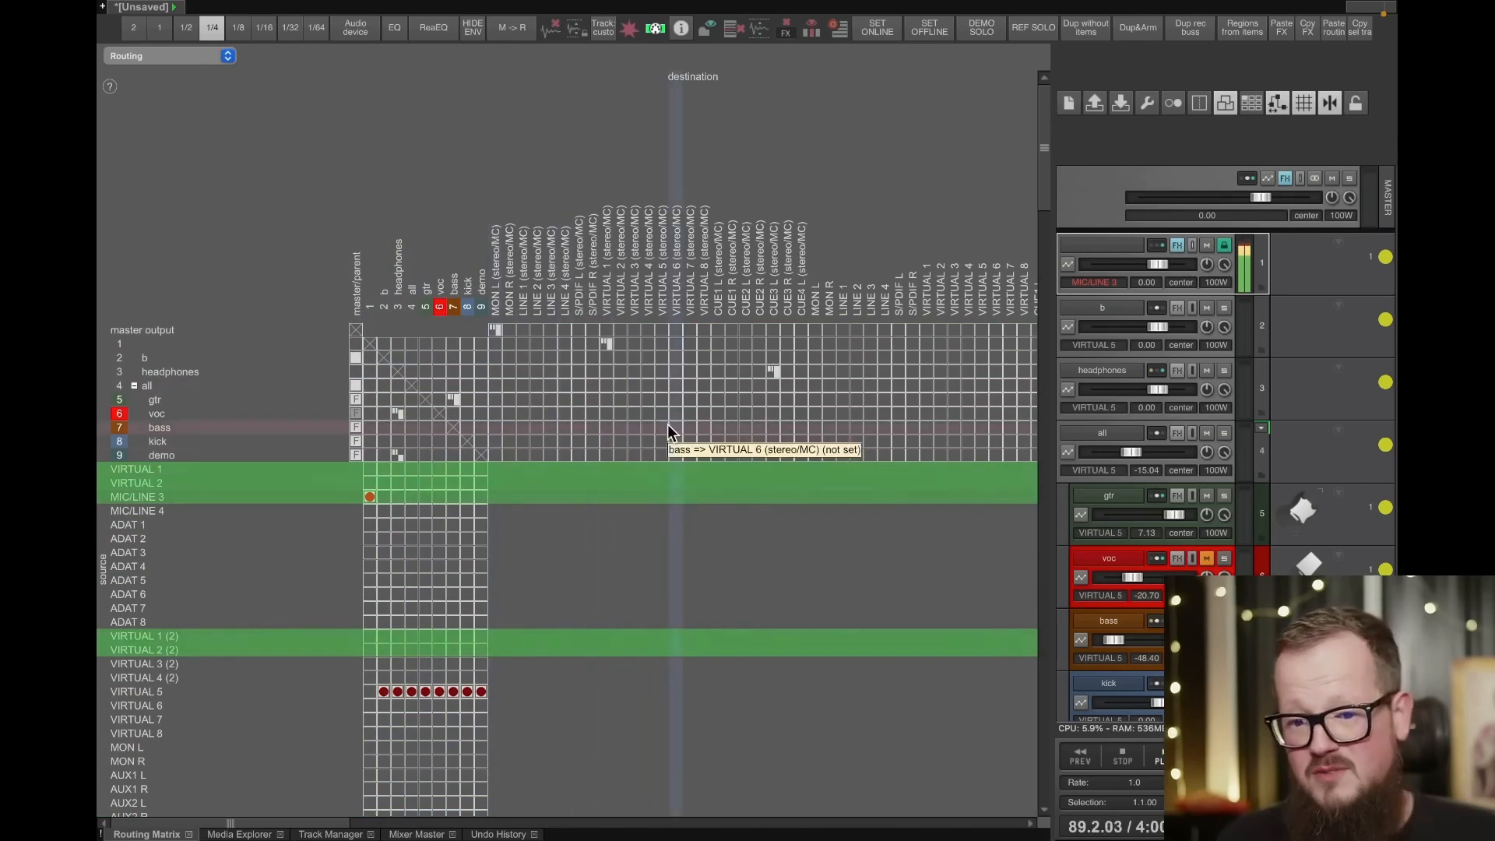
scroll(530, 420, right, 2)
scroll(306, 656, left, 2)
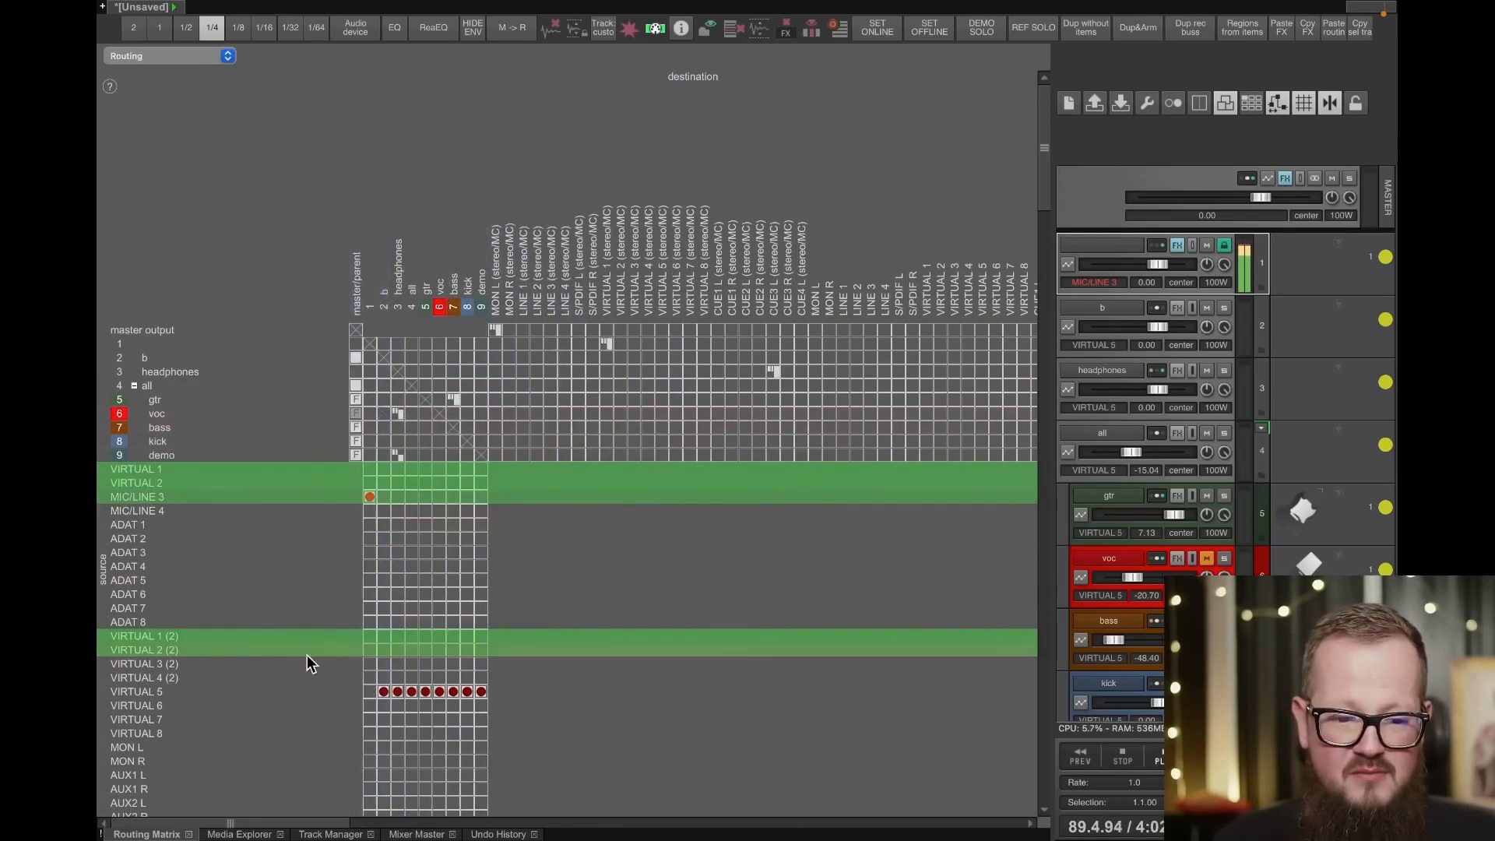
scroll(297, 673, down, 8)
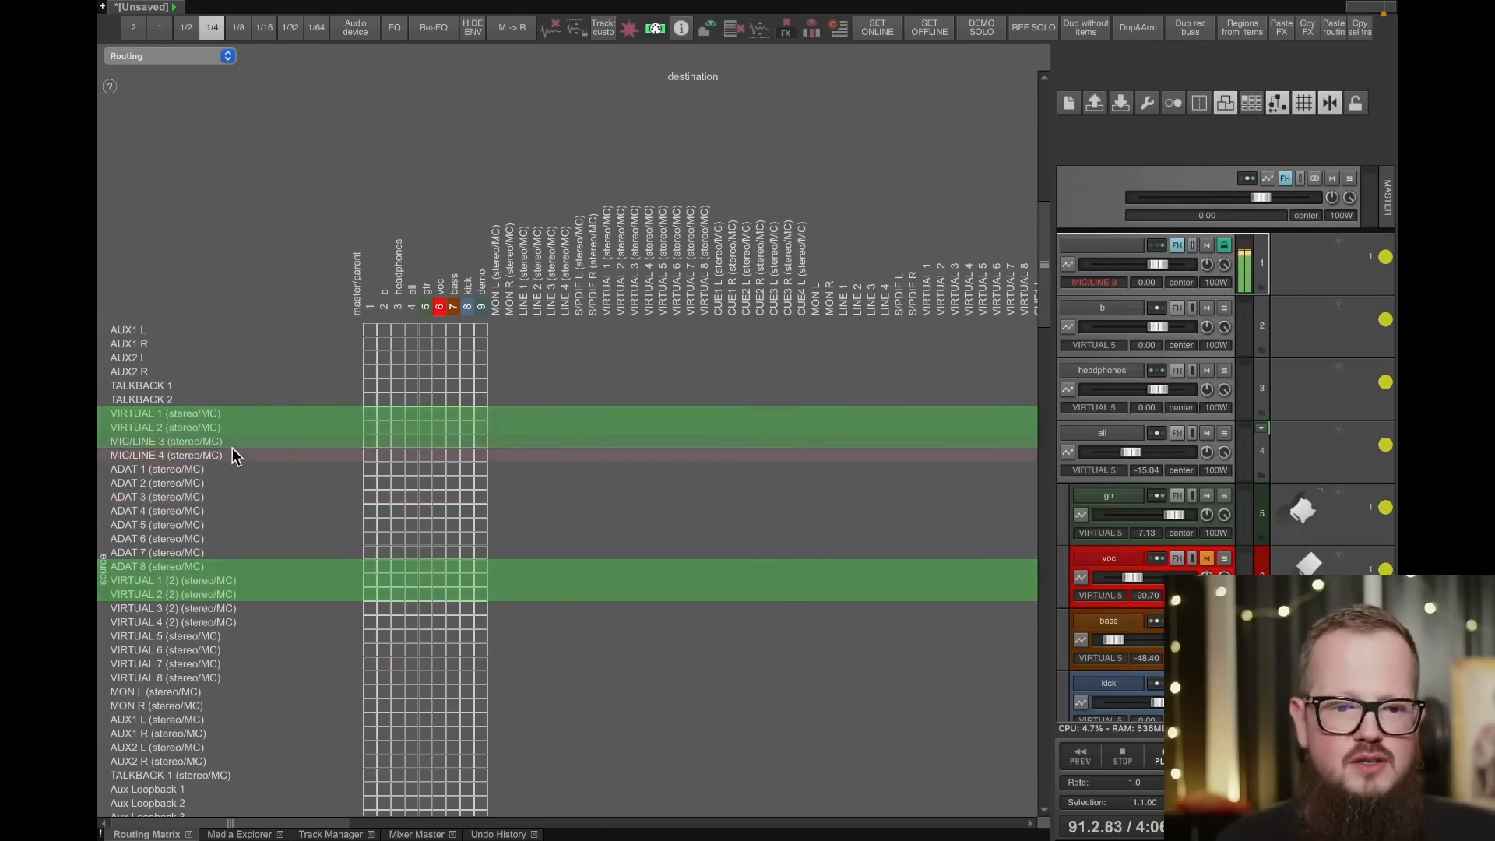
scroll(303, 506, down, 15)
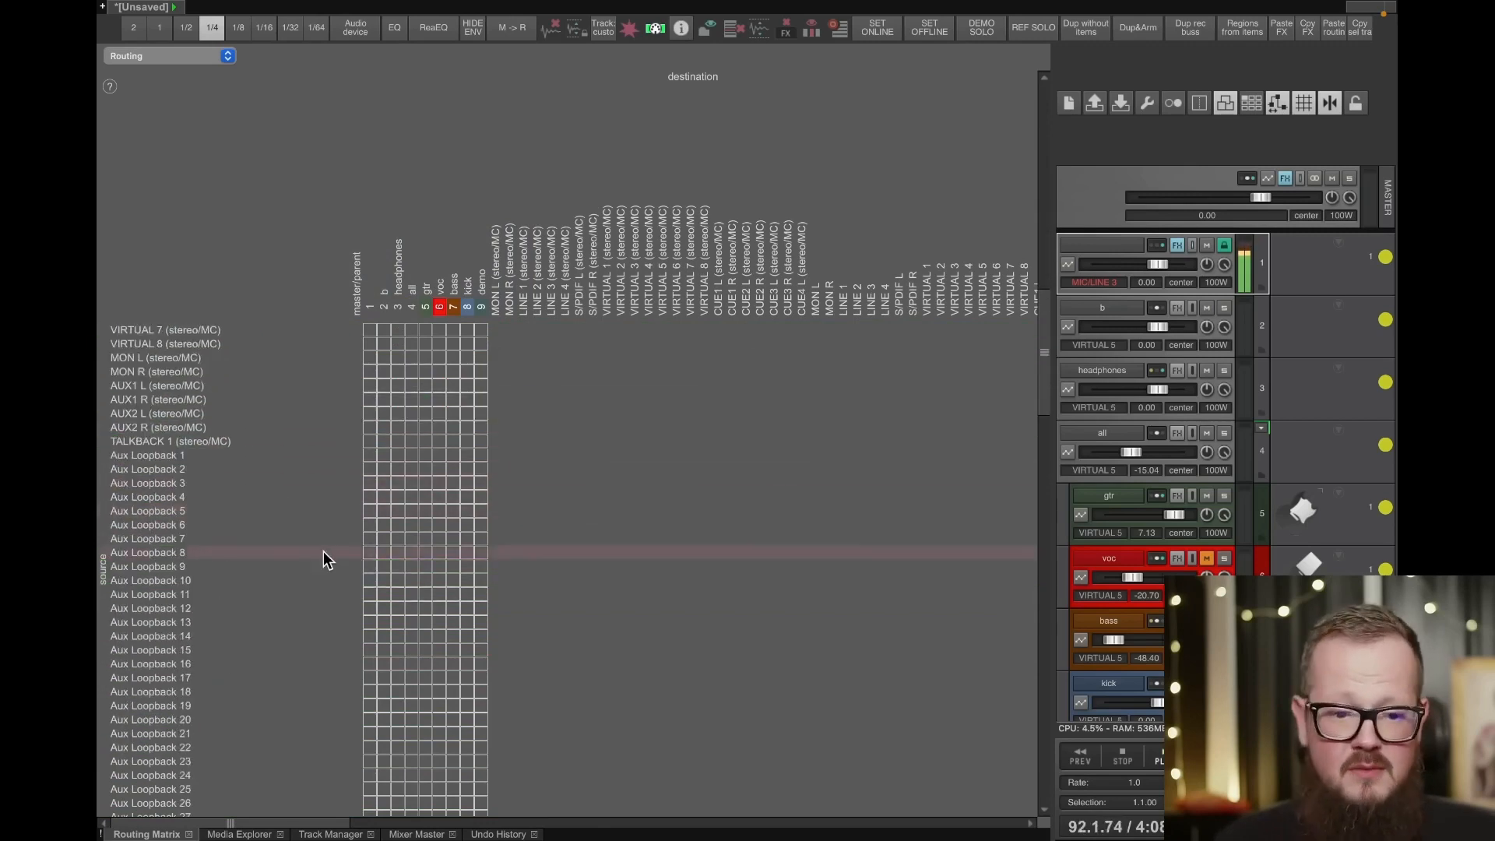
scroll(358, 550, up, 12)
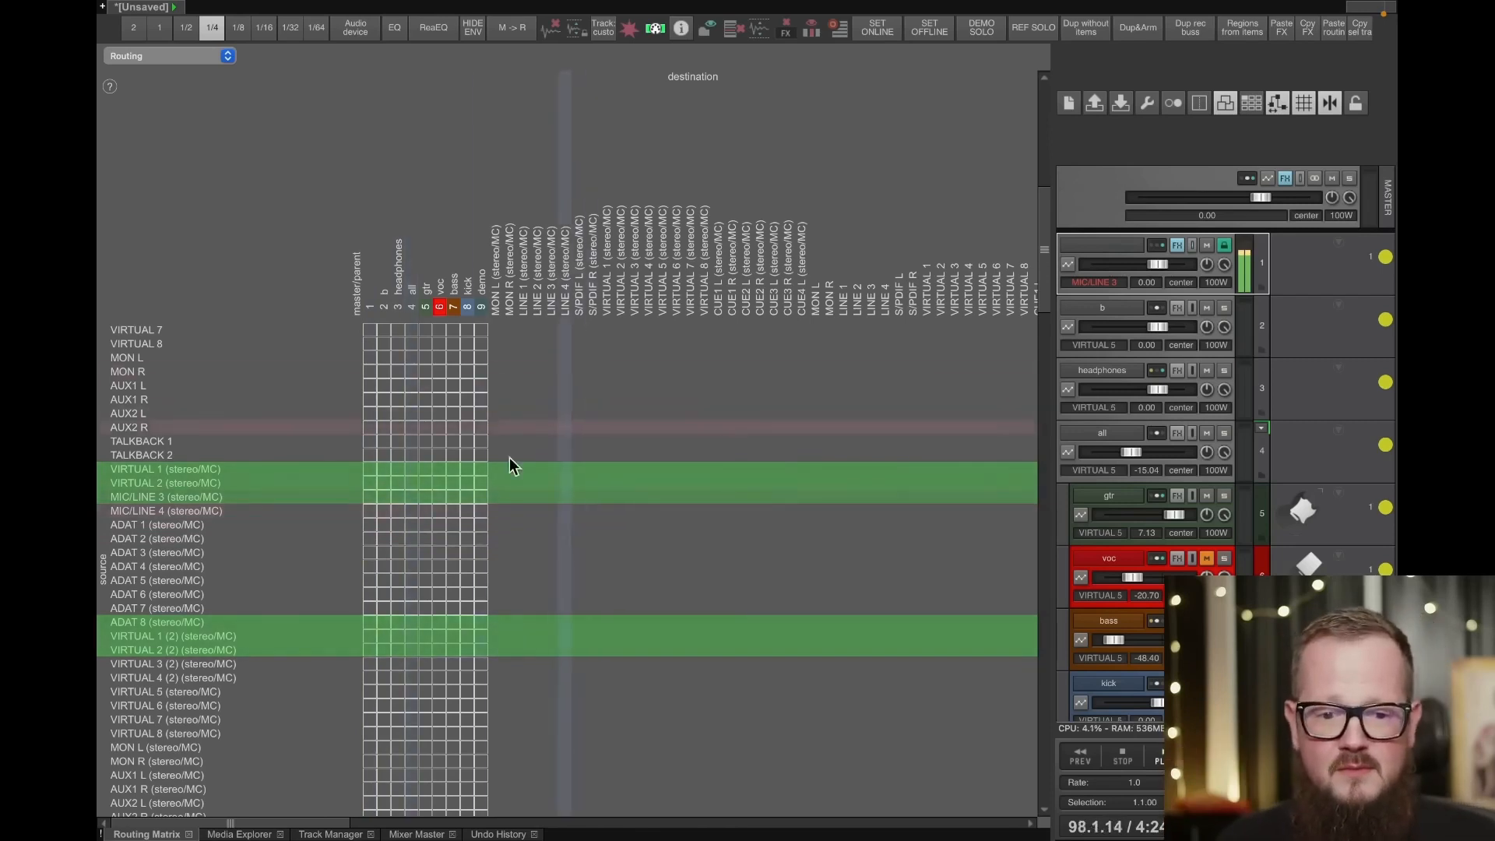
scroll(377, 524, down, 10)
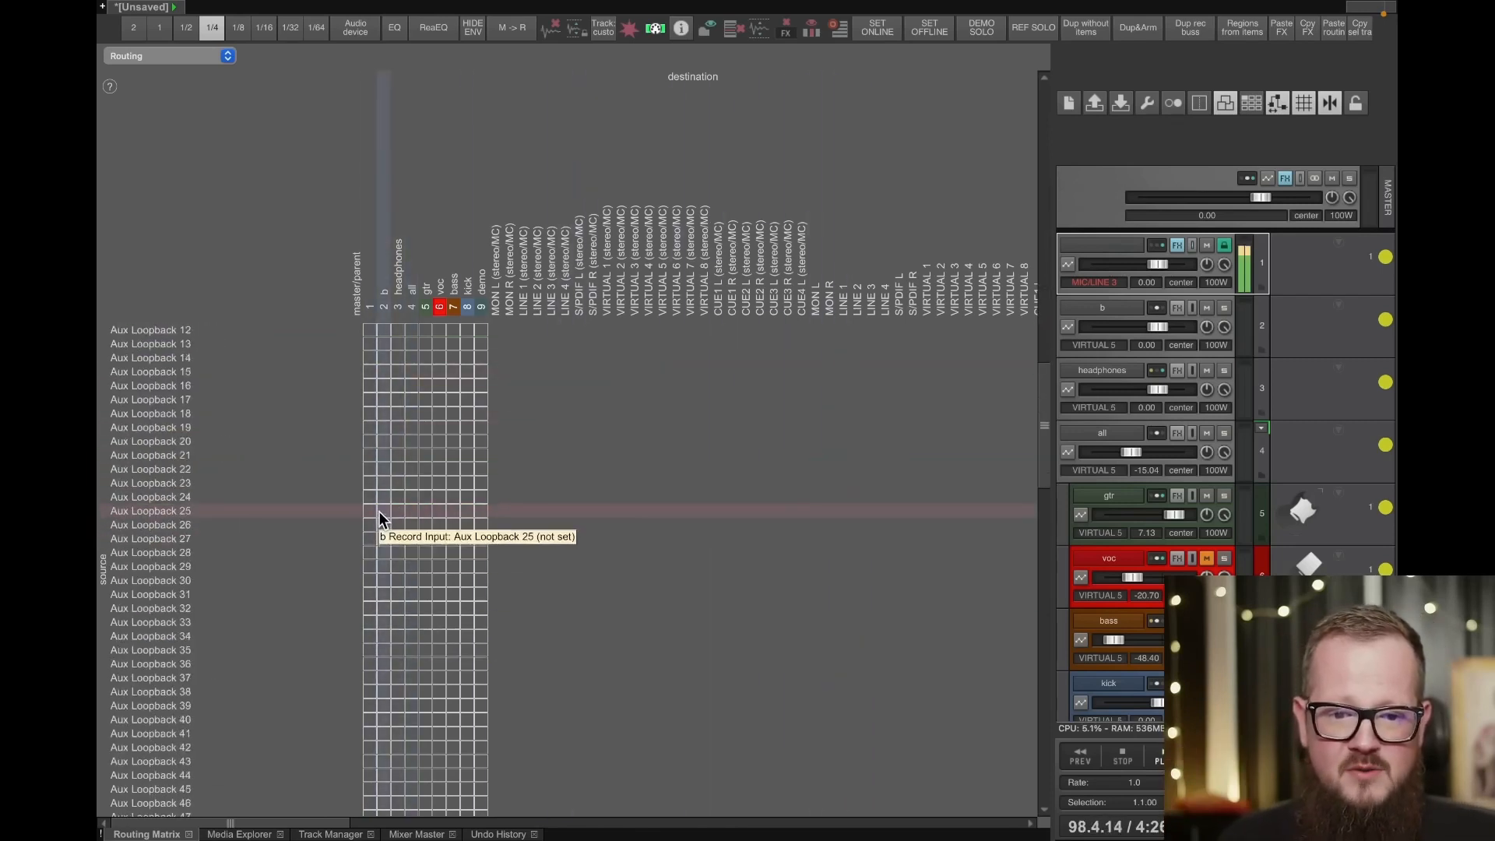
scroll(378, 514, down, 20)
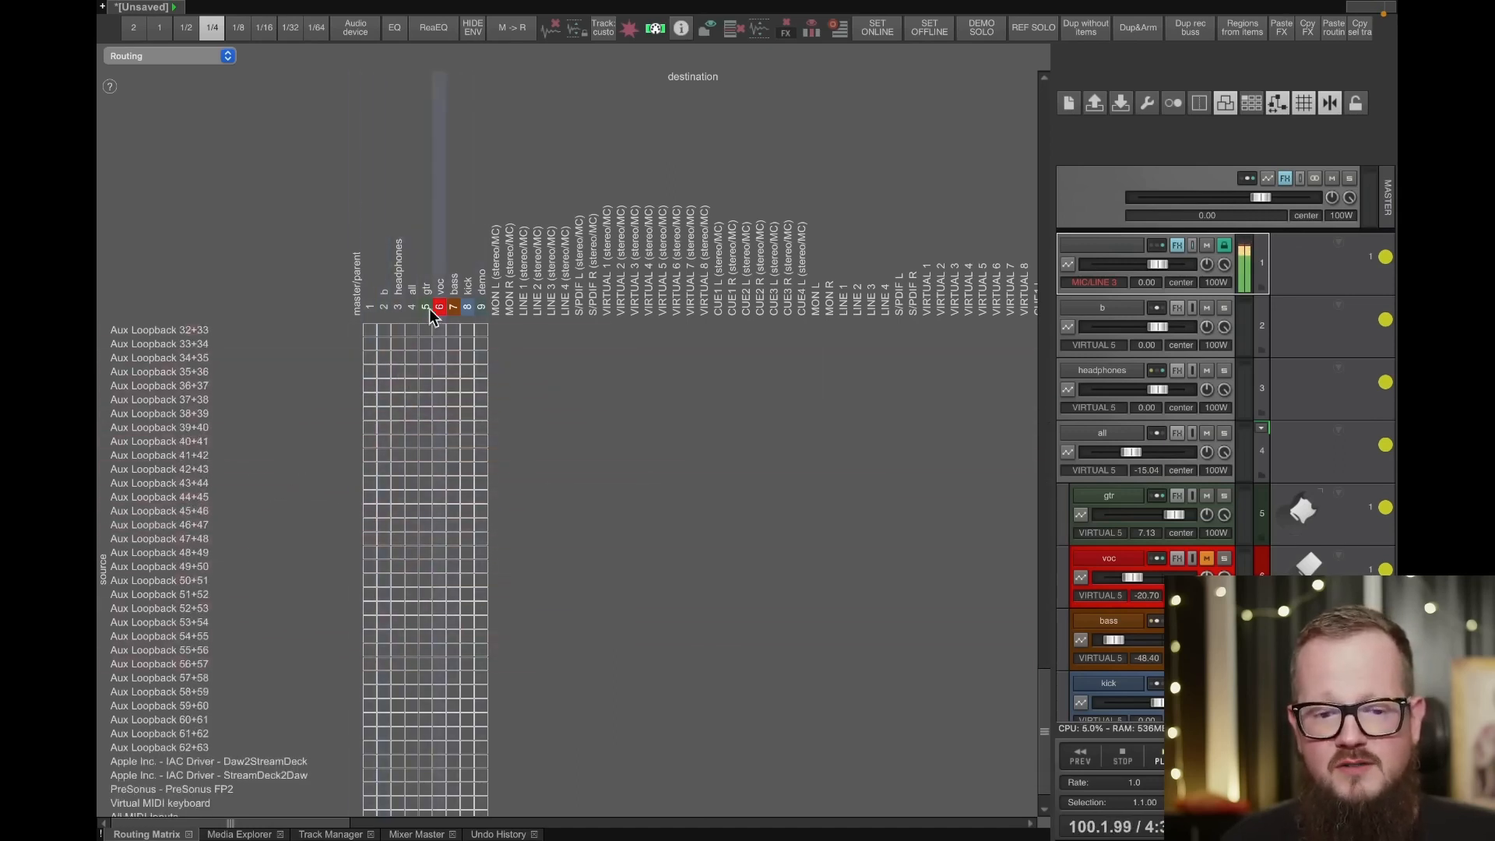
scroll(560, 421, up, 20)
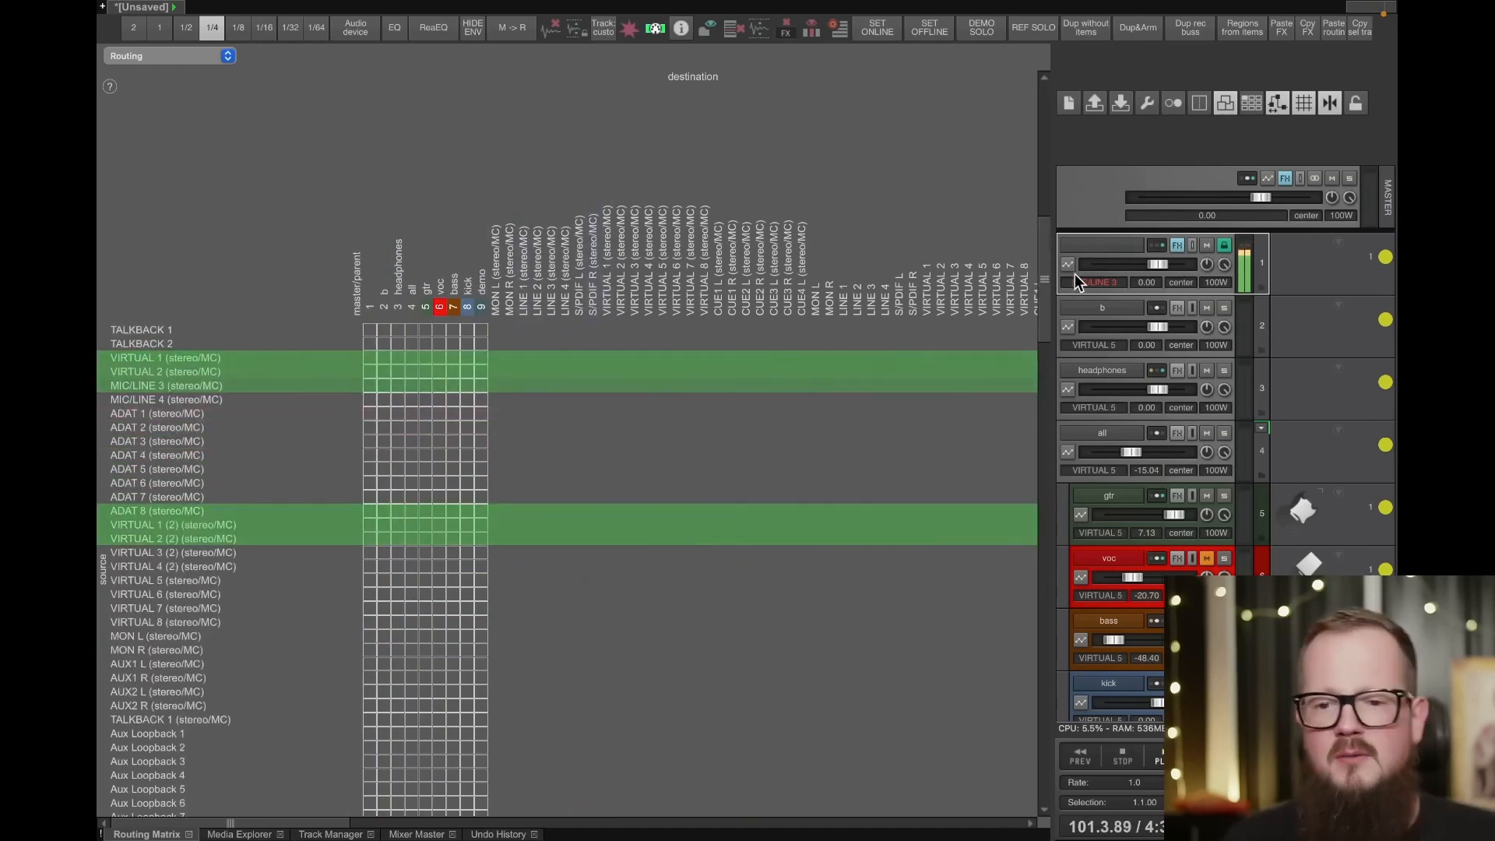
- Switch the dock to the master mixer strip and narrow it to give the tracks more room
drag(1044, 277, 441, 272)
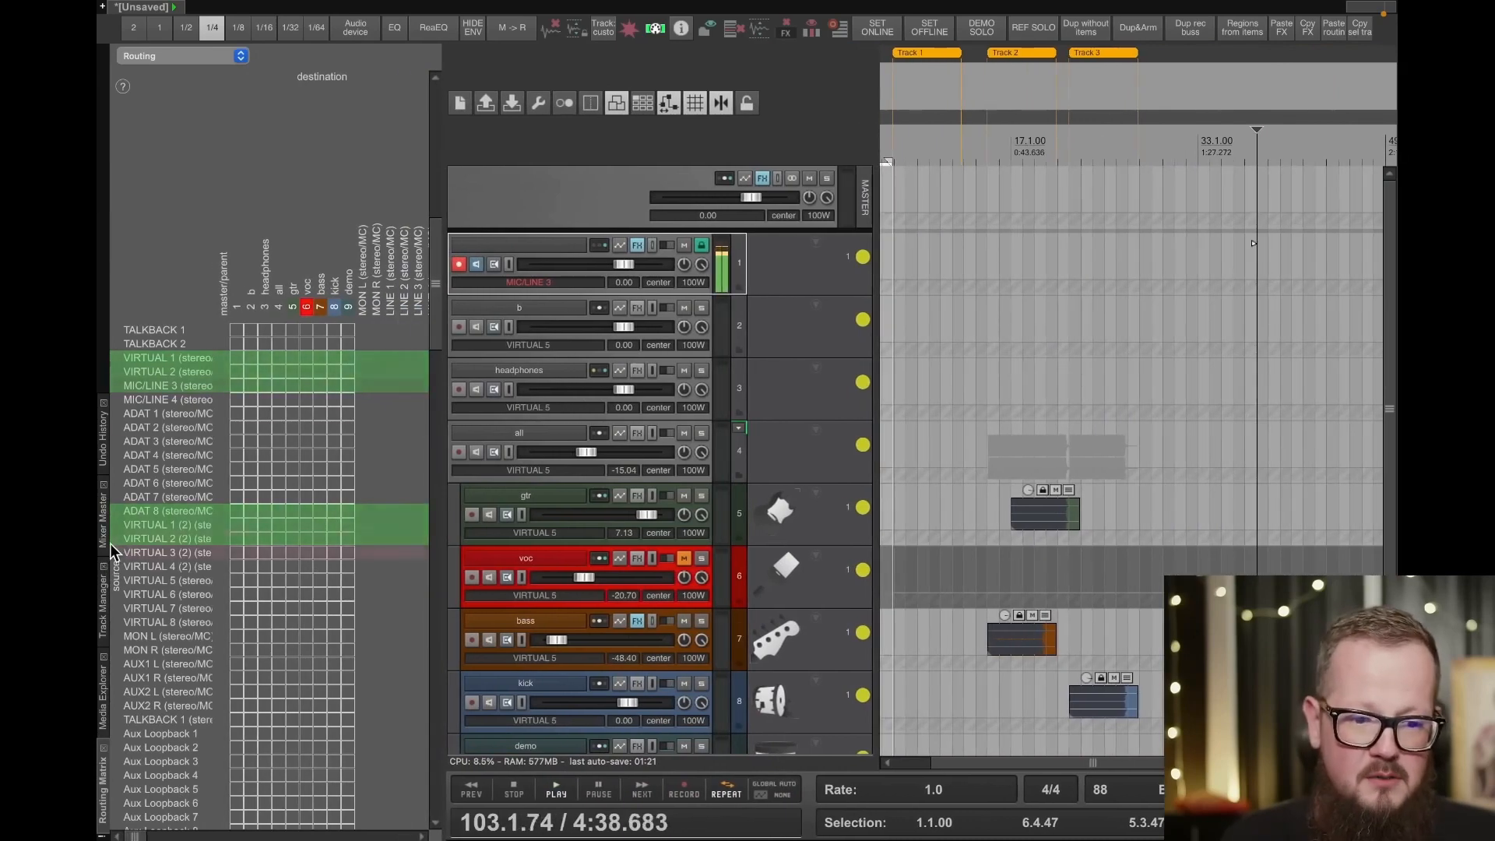
click(102, 518)
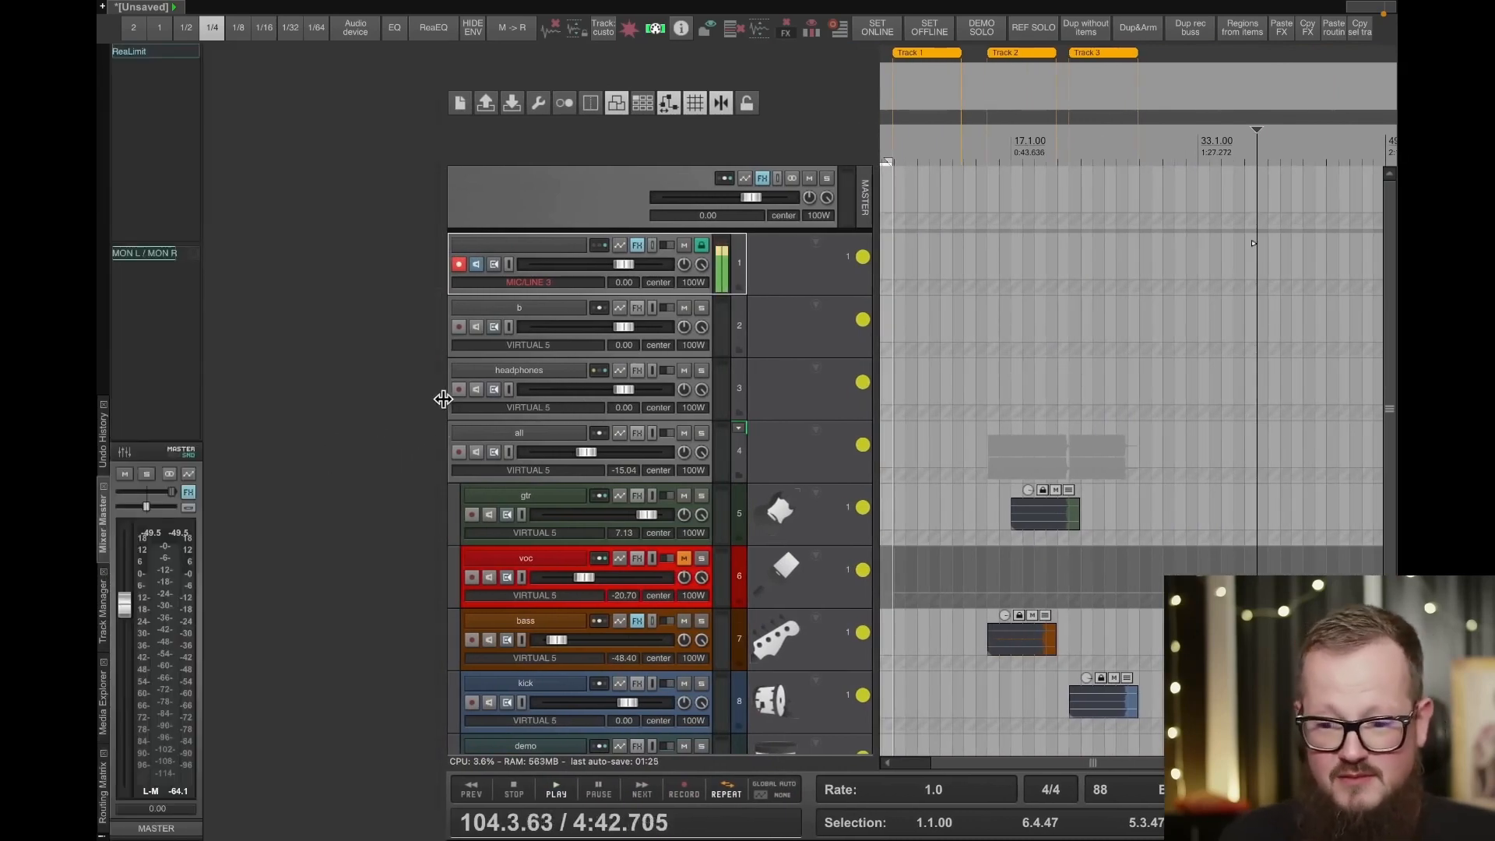
drag(443, 398, 336, 398)
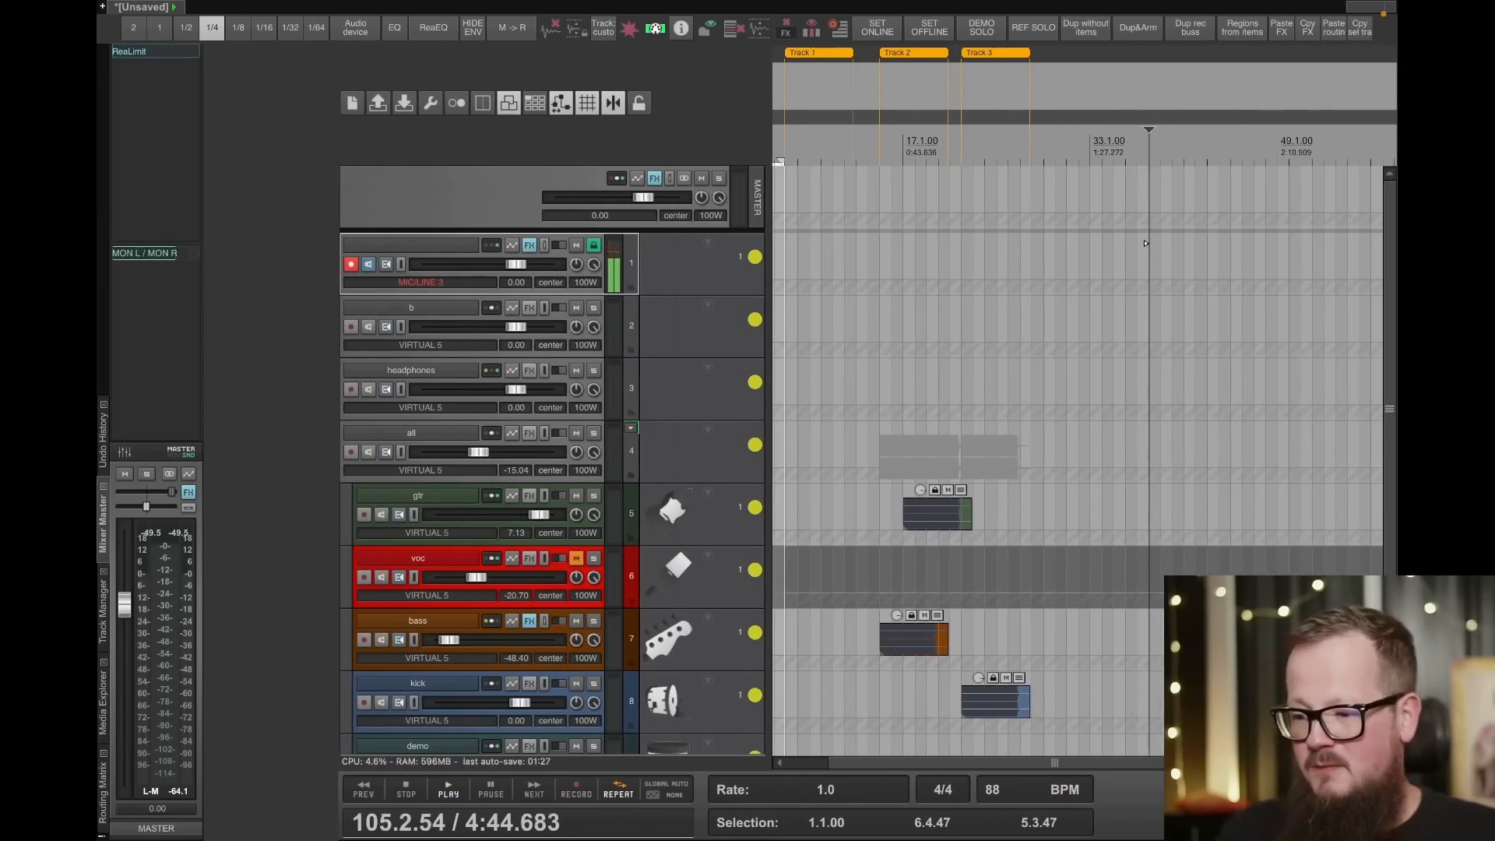
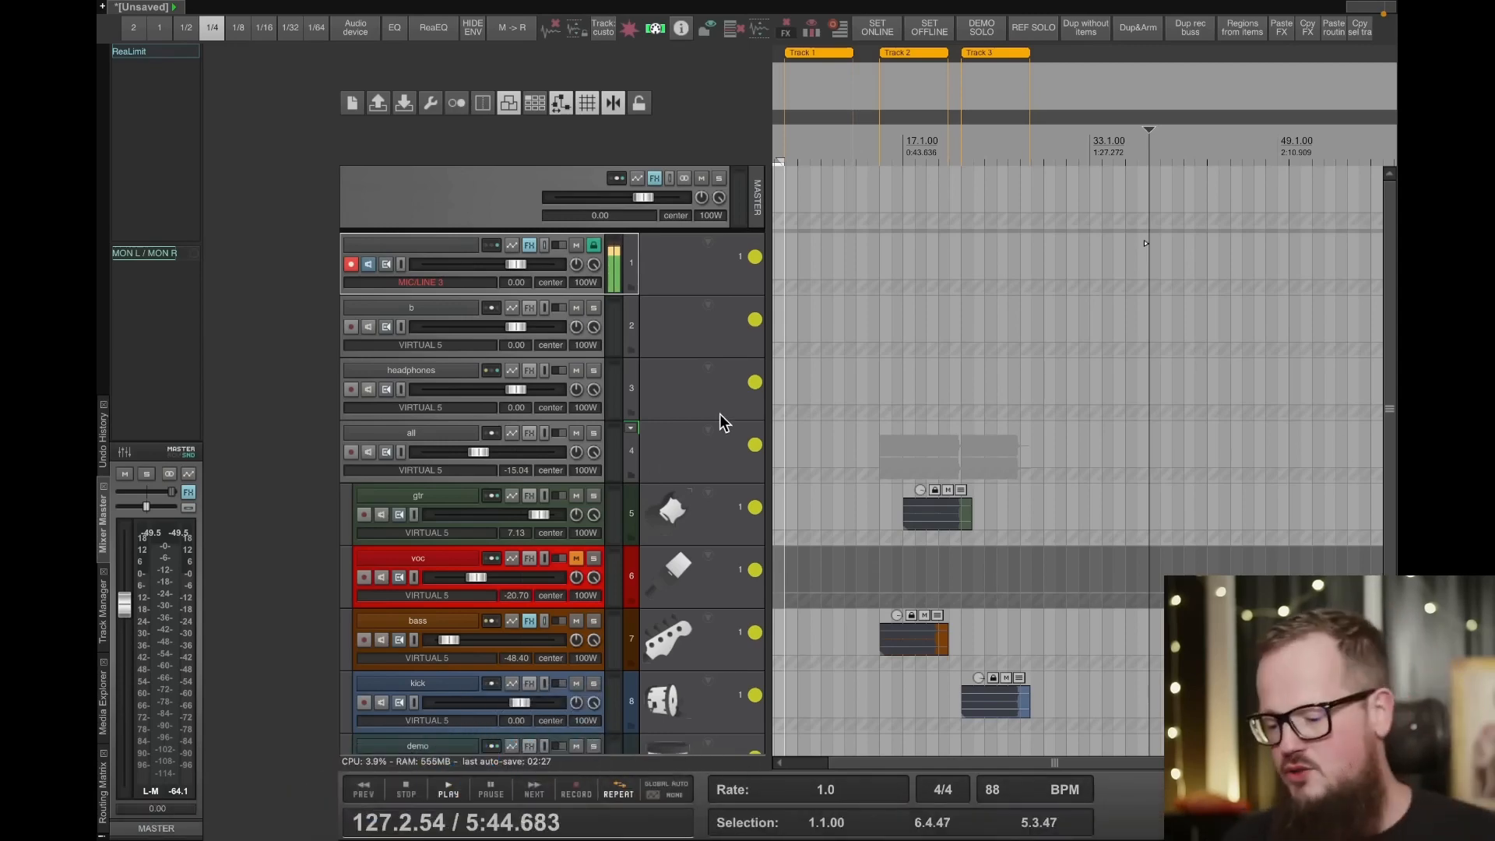
- Stop playback, switch to the landoleet.org page in Safari and open the whatsnew.txt changelog
key(space)
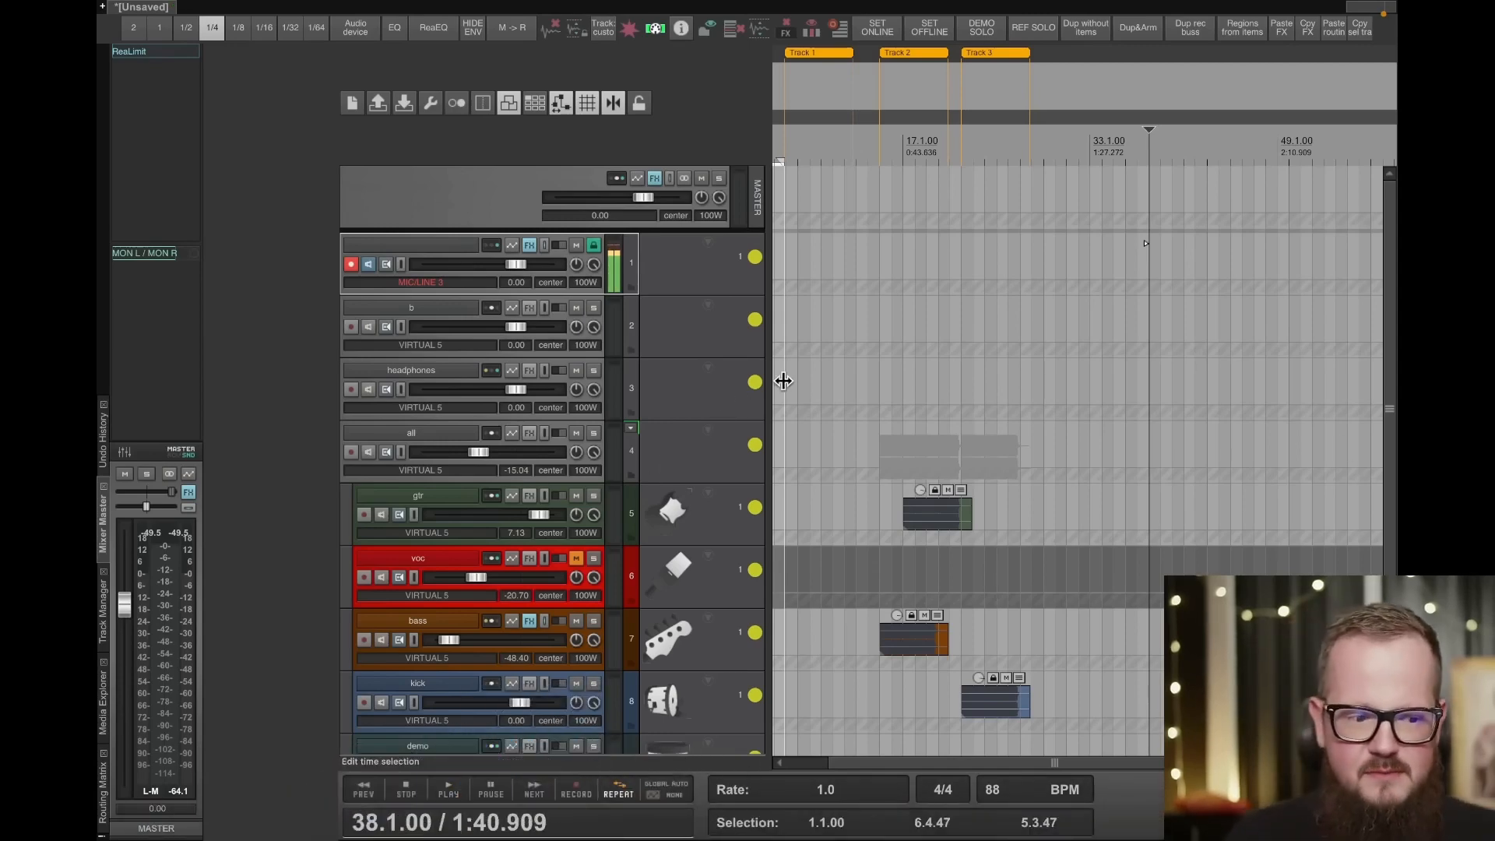
mouse_move(413, 834)
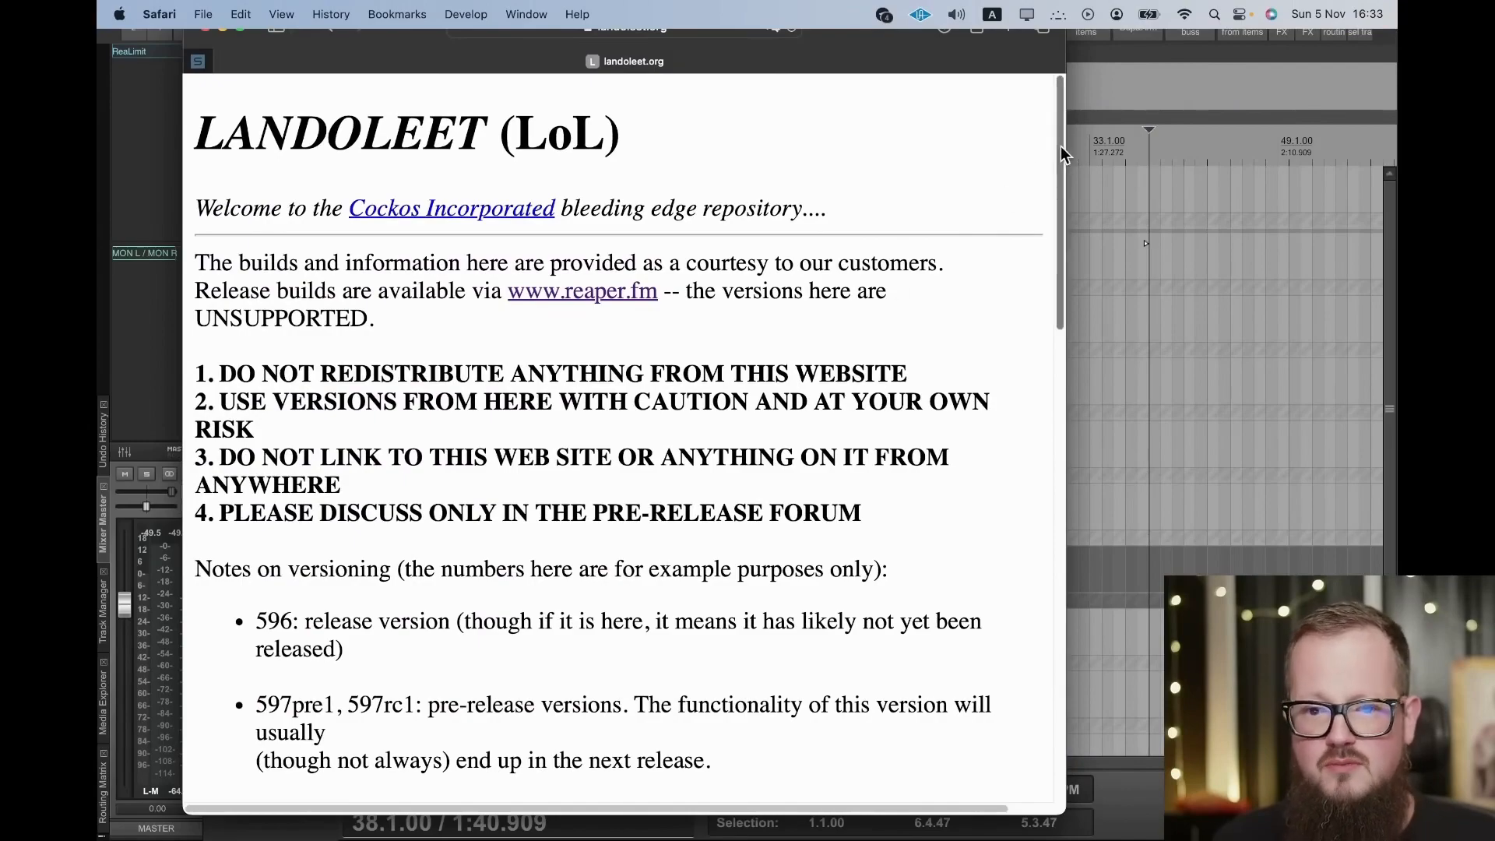
drag(1059, 147, 1003, 620)
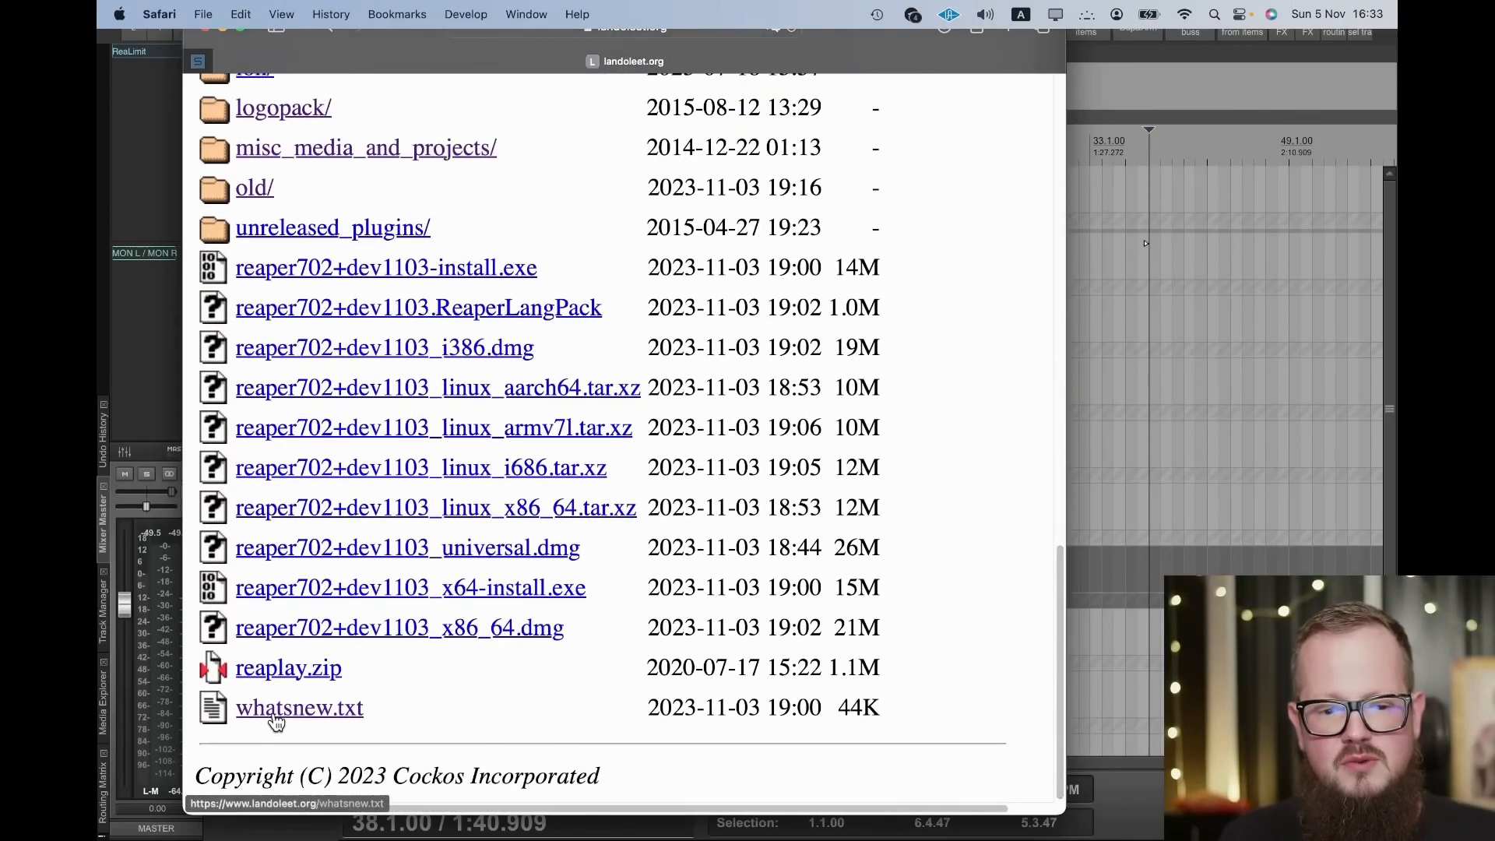
click(343, 710)
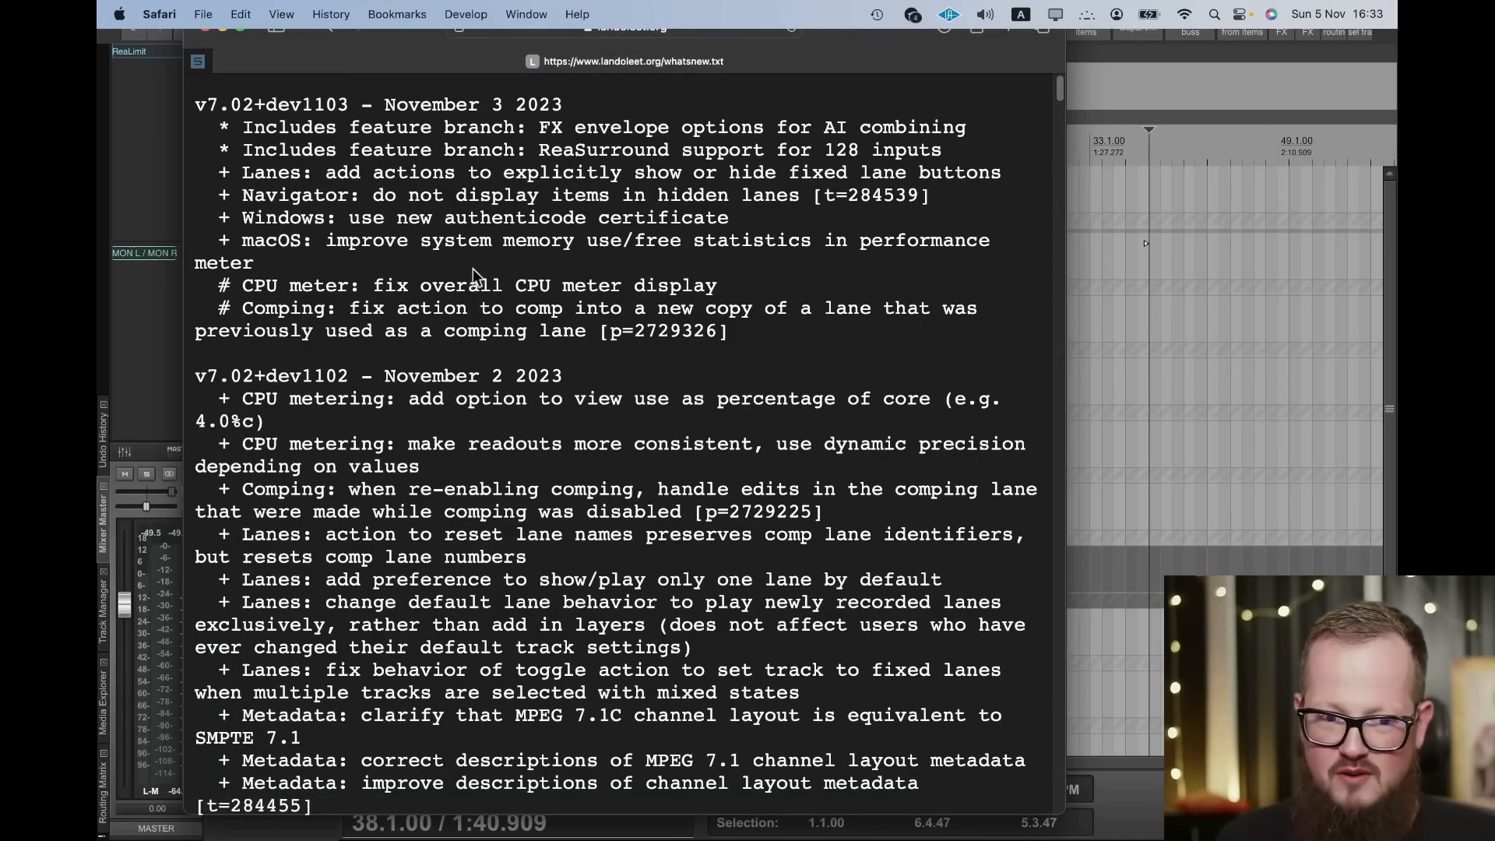
- Examine the v7.02+dev1103 changelog entries and the older development build notes below them
drag(267, 134, 426, 193)
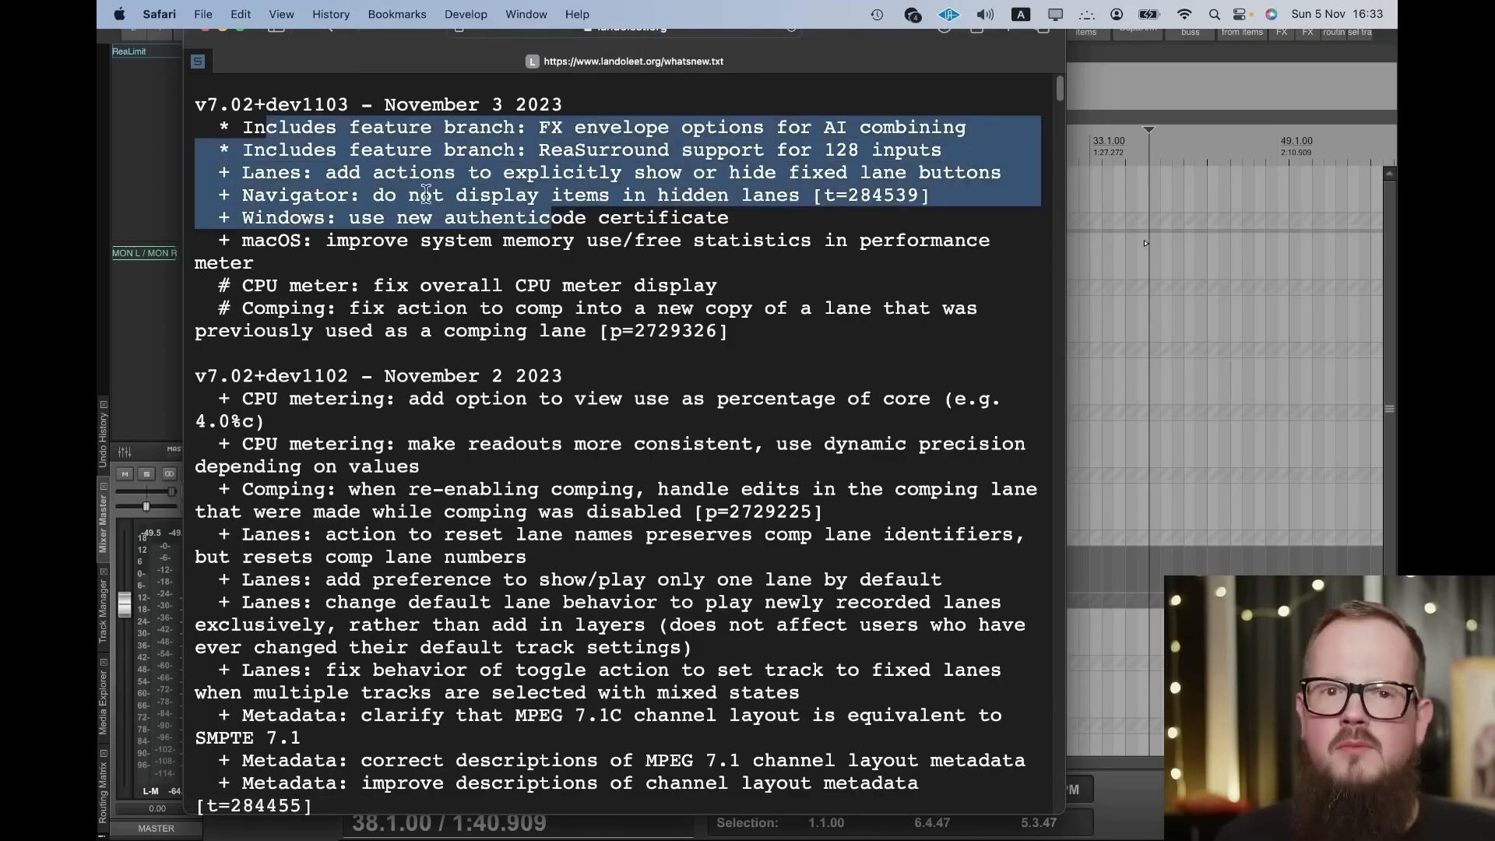
drag(266, 287, 679, 344)
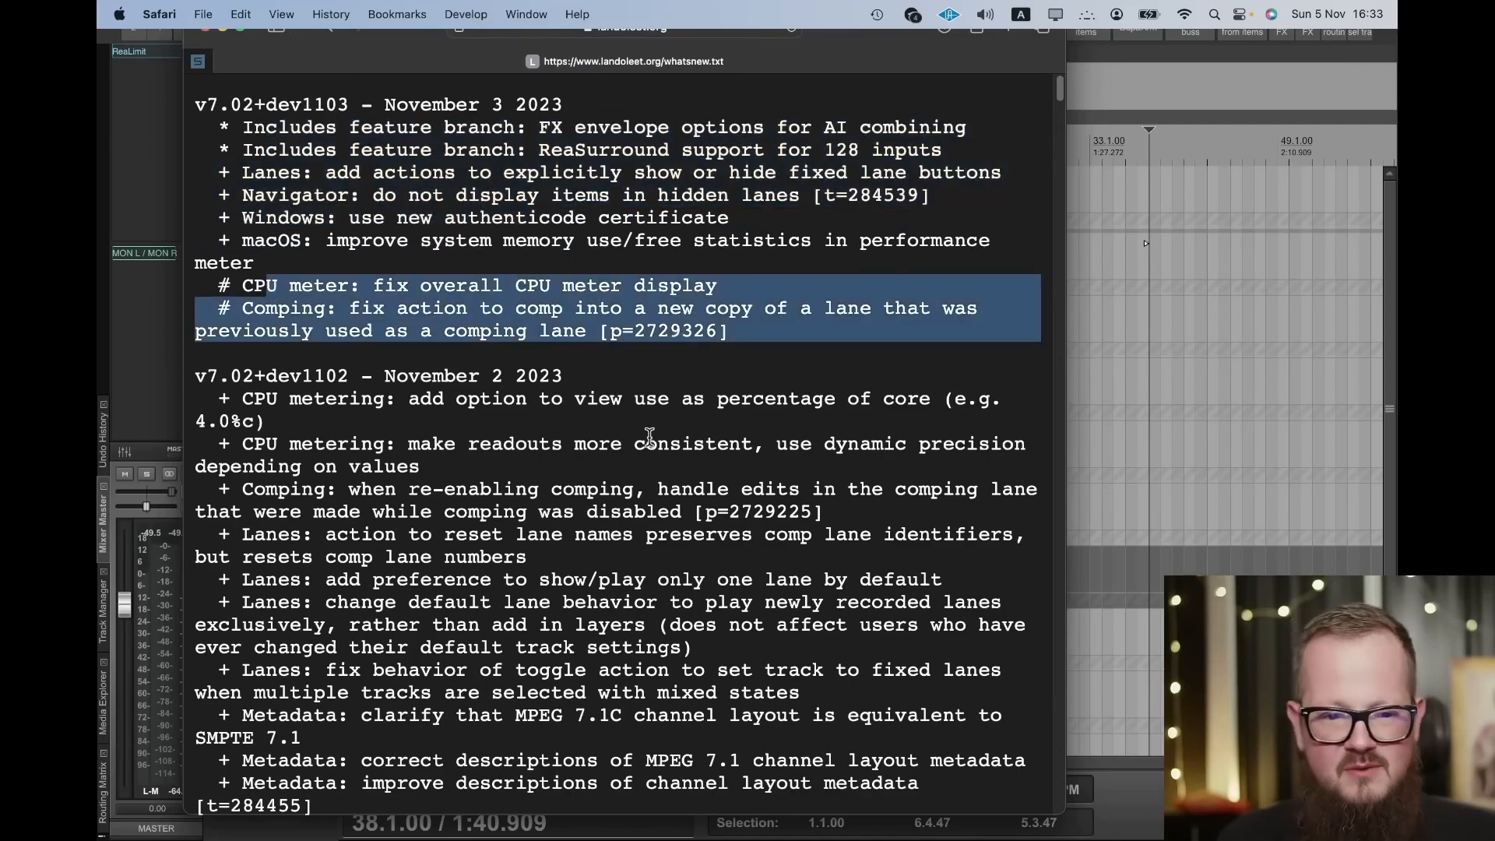
scroll(615, 444, down, 15)
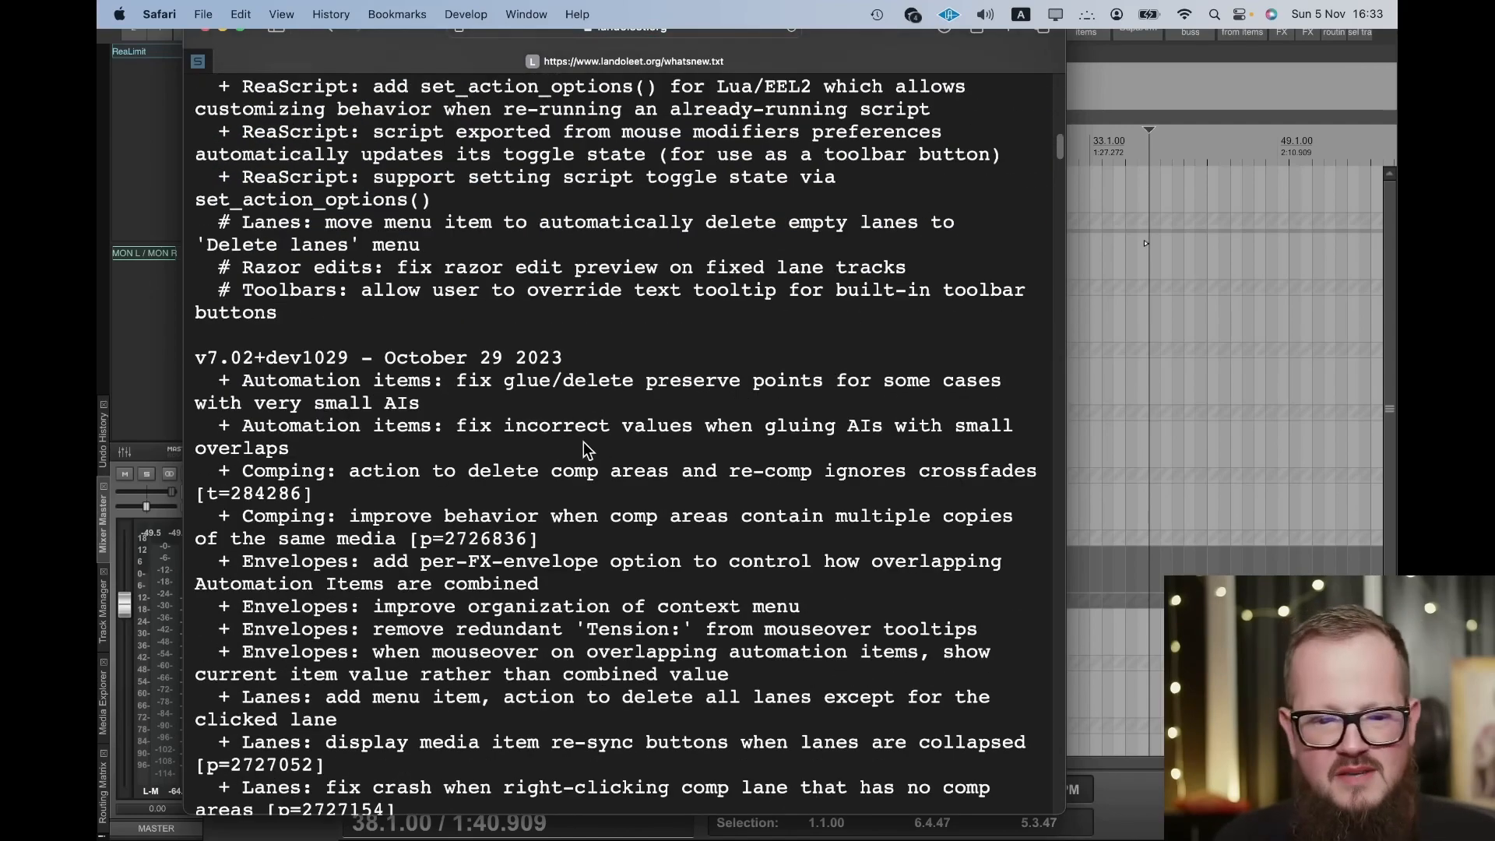
scroll(582, 433, down, 10)
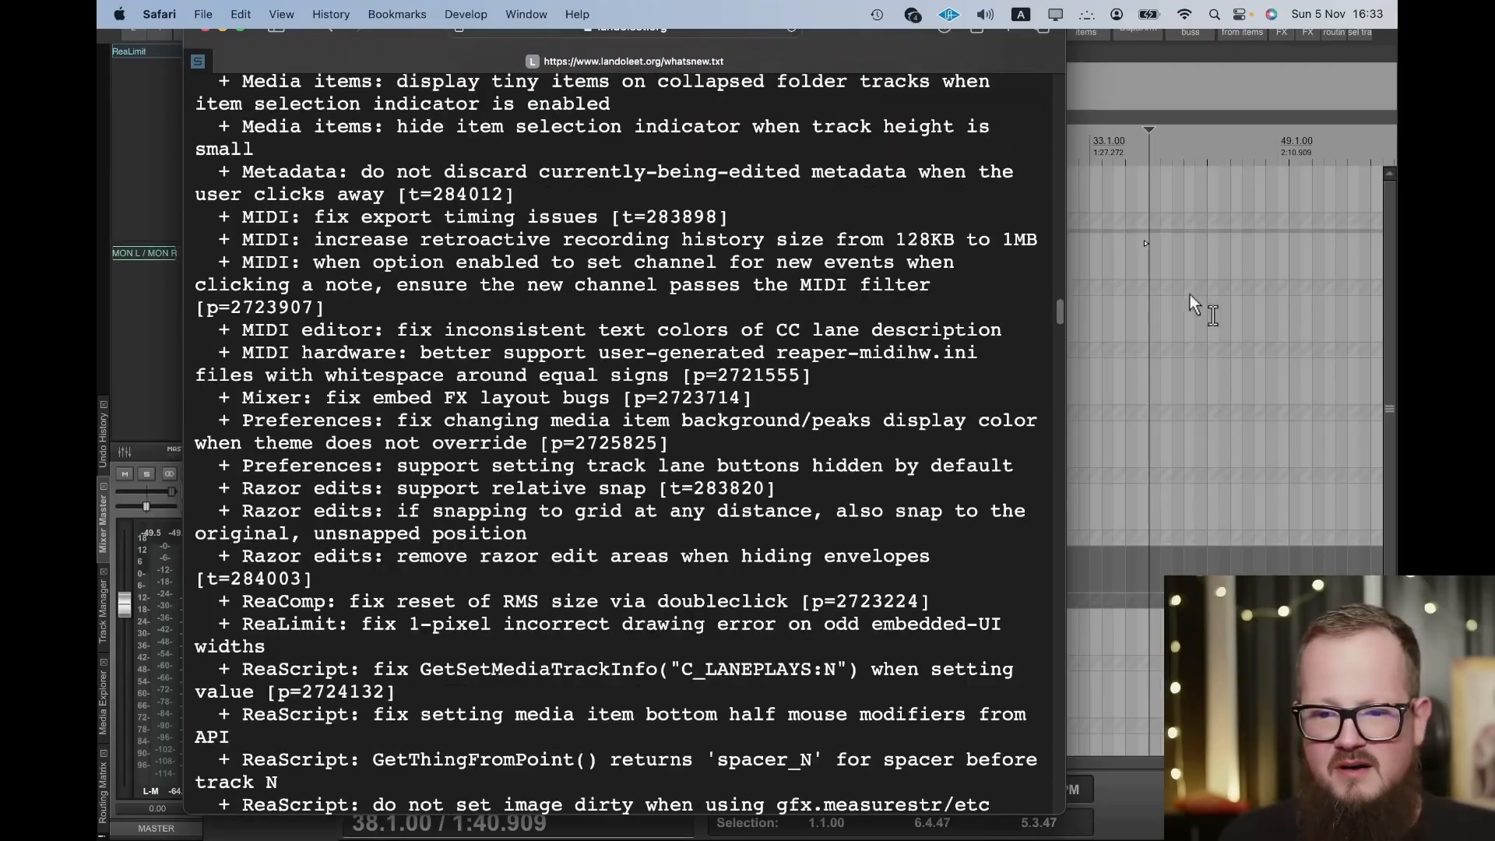
drag(1061, 313, 1106, 50)
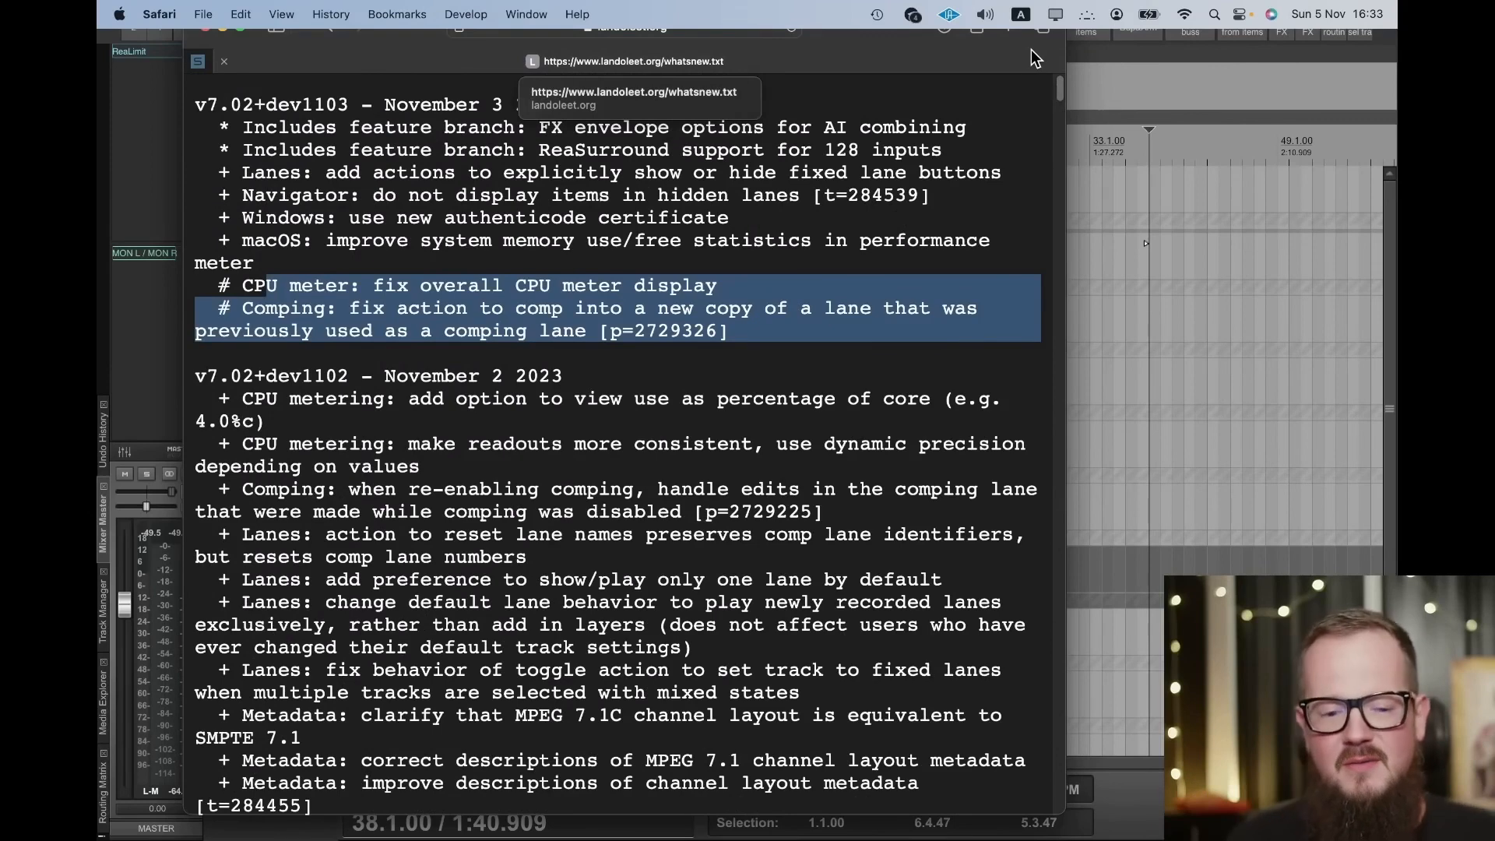
click(493, 247)
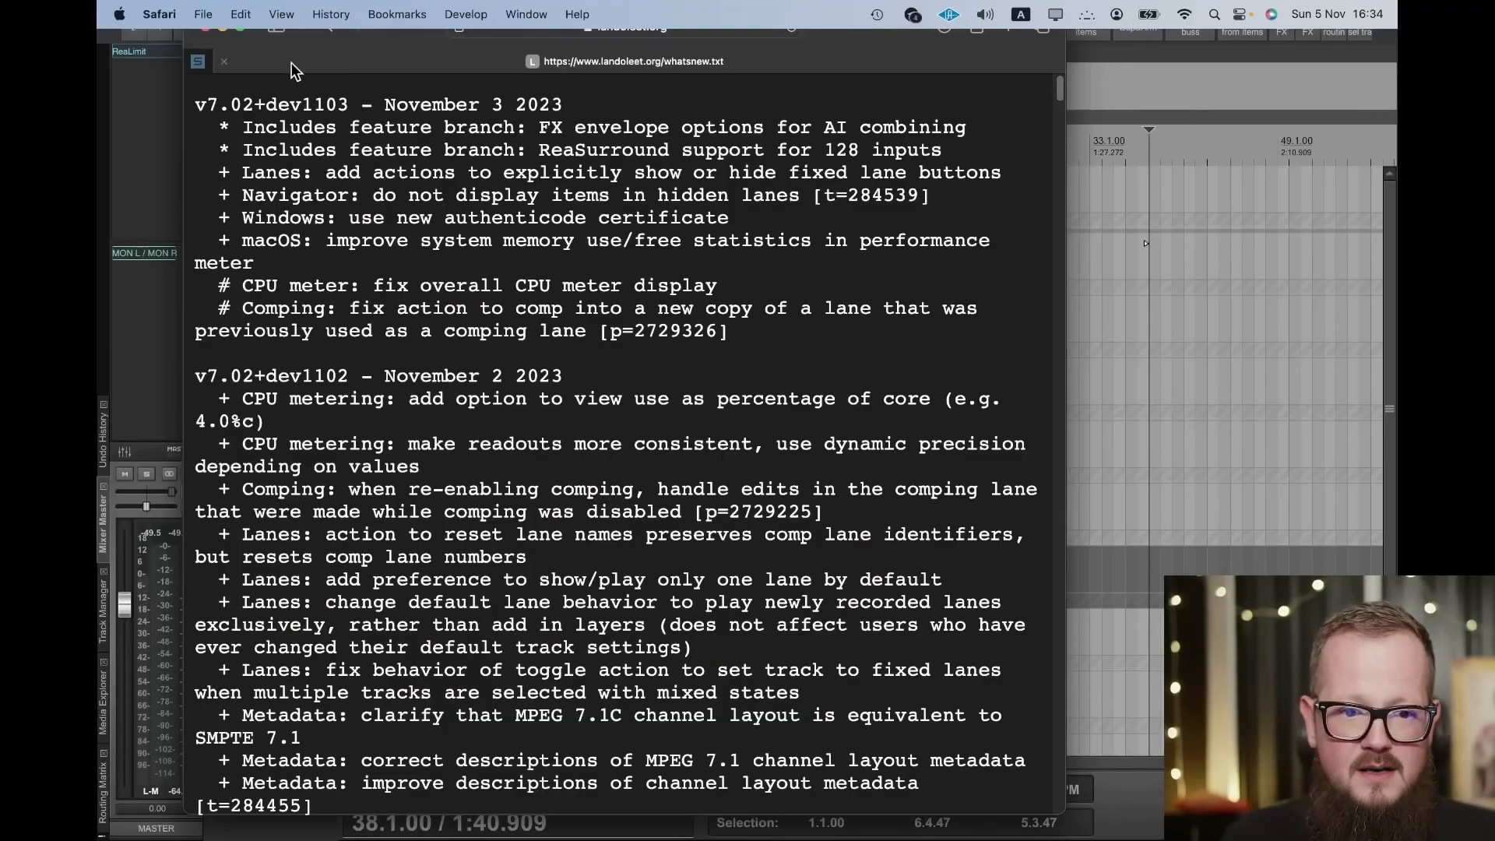
- Go back to the landoleet.org download list and close the Safari window to return to REAPER
drag(278, 64, 296, 67)
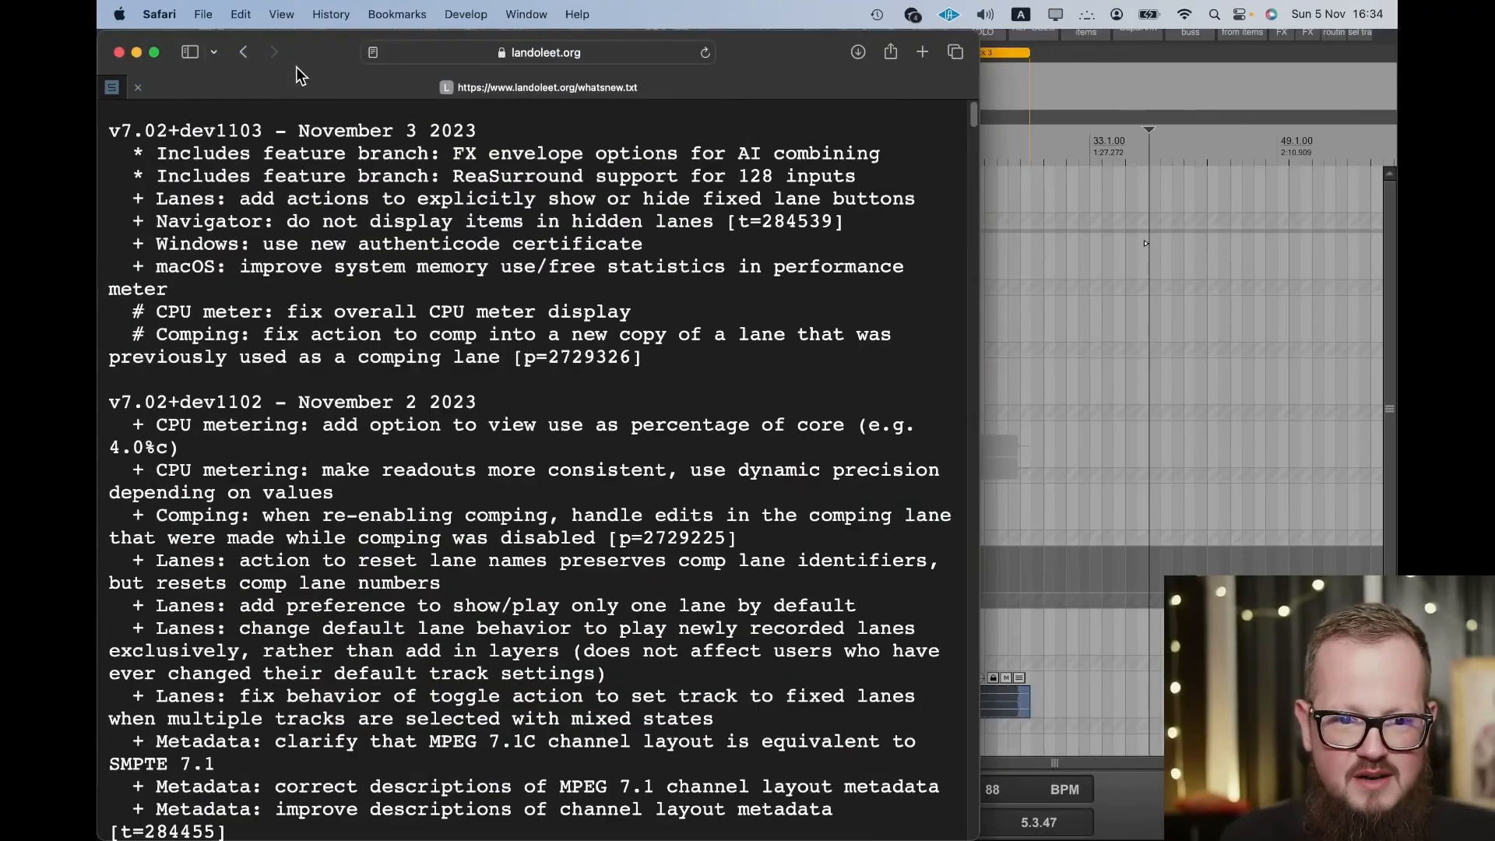
click(246, 53)
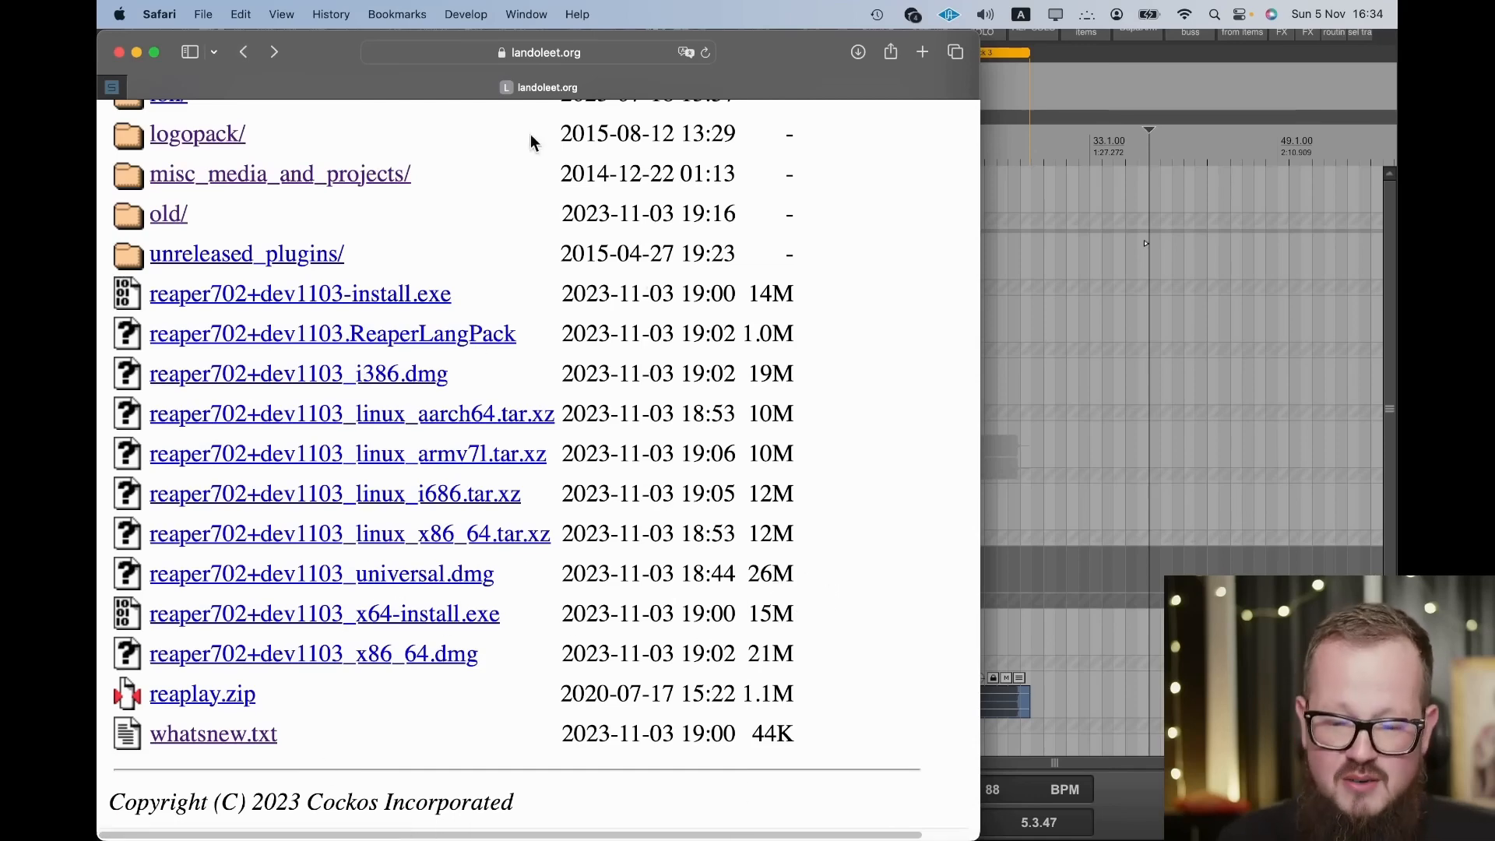
click(119, 50)
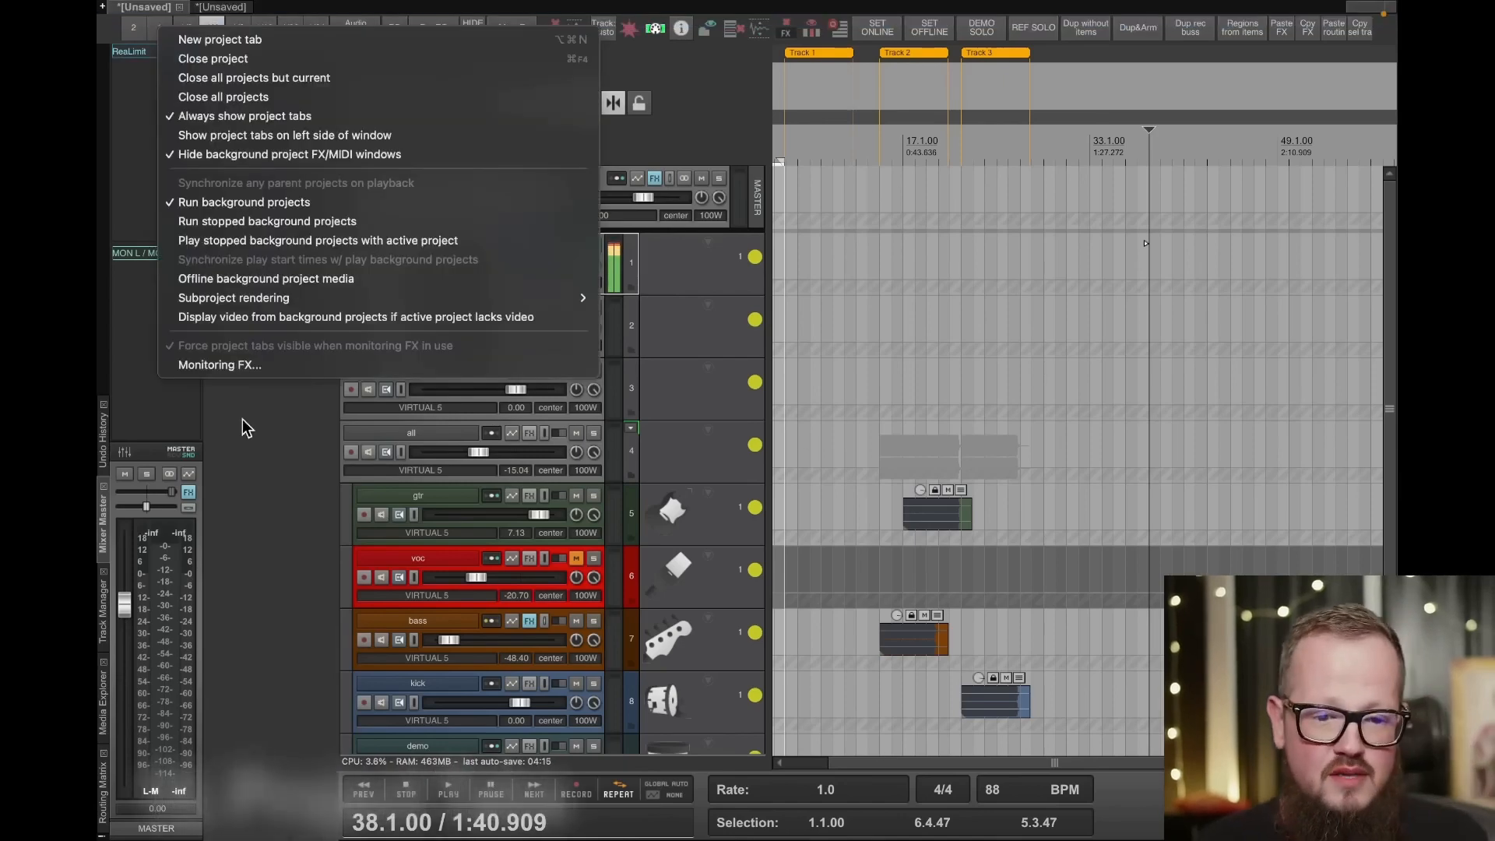
- Enable running stopped background projects in the project tab options
click(243, 432)
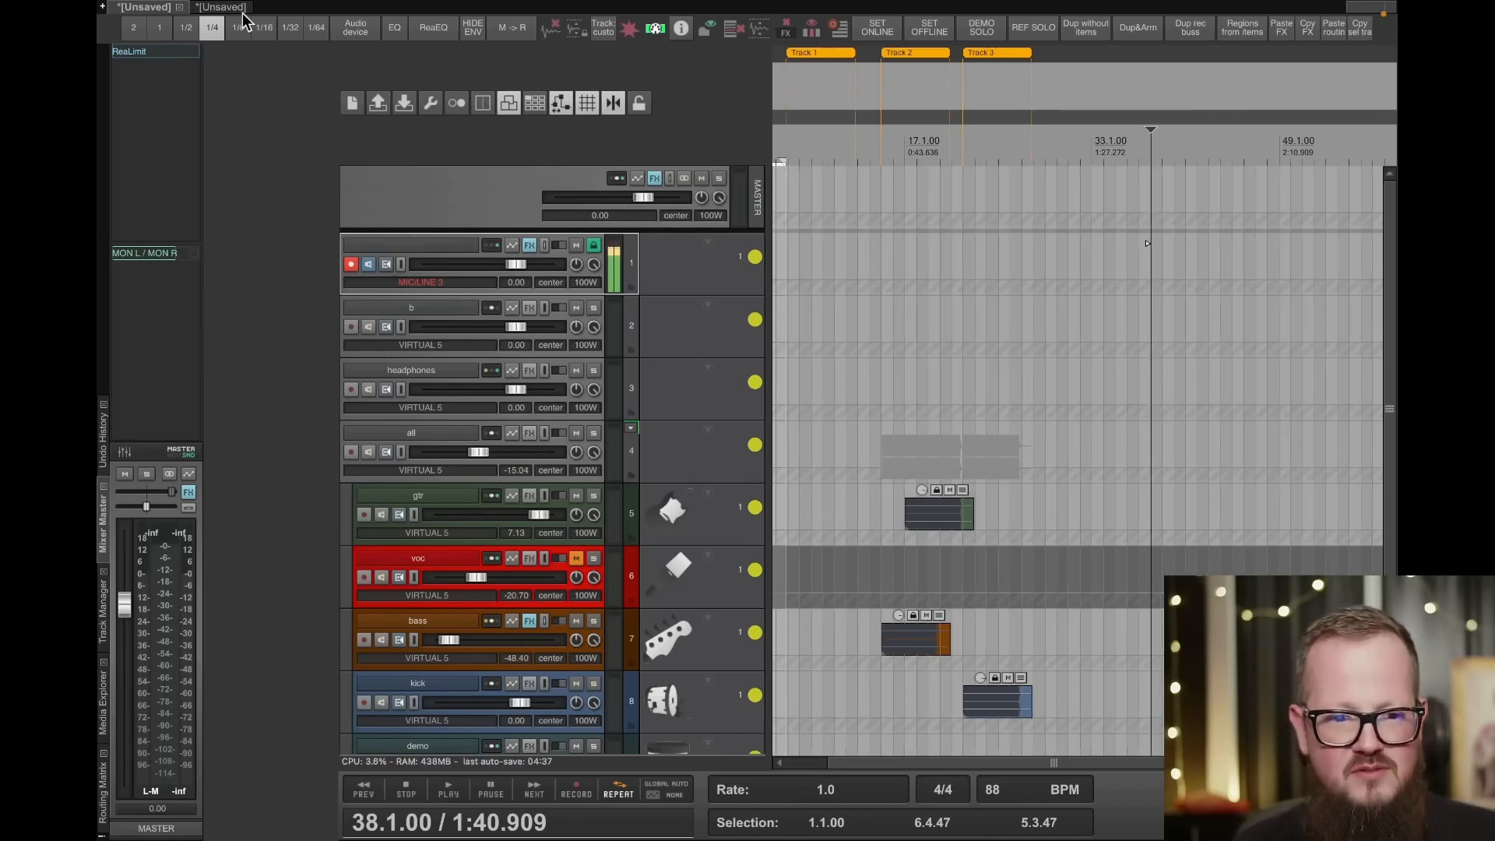
right_click(160, 16)
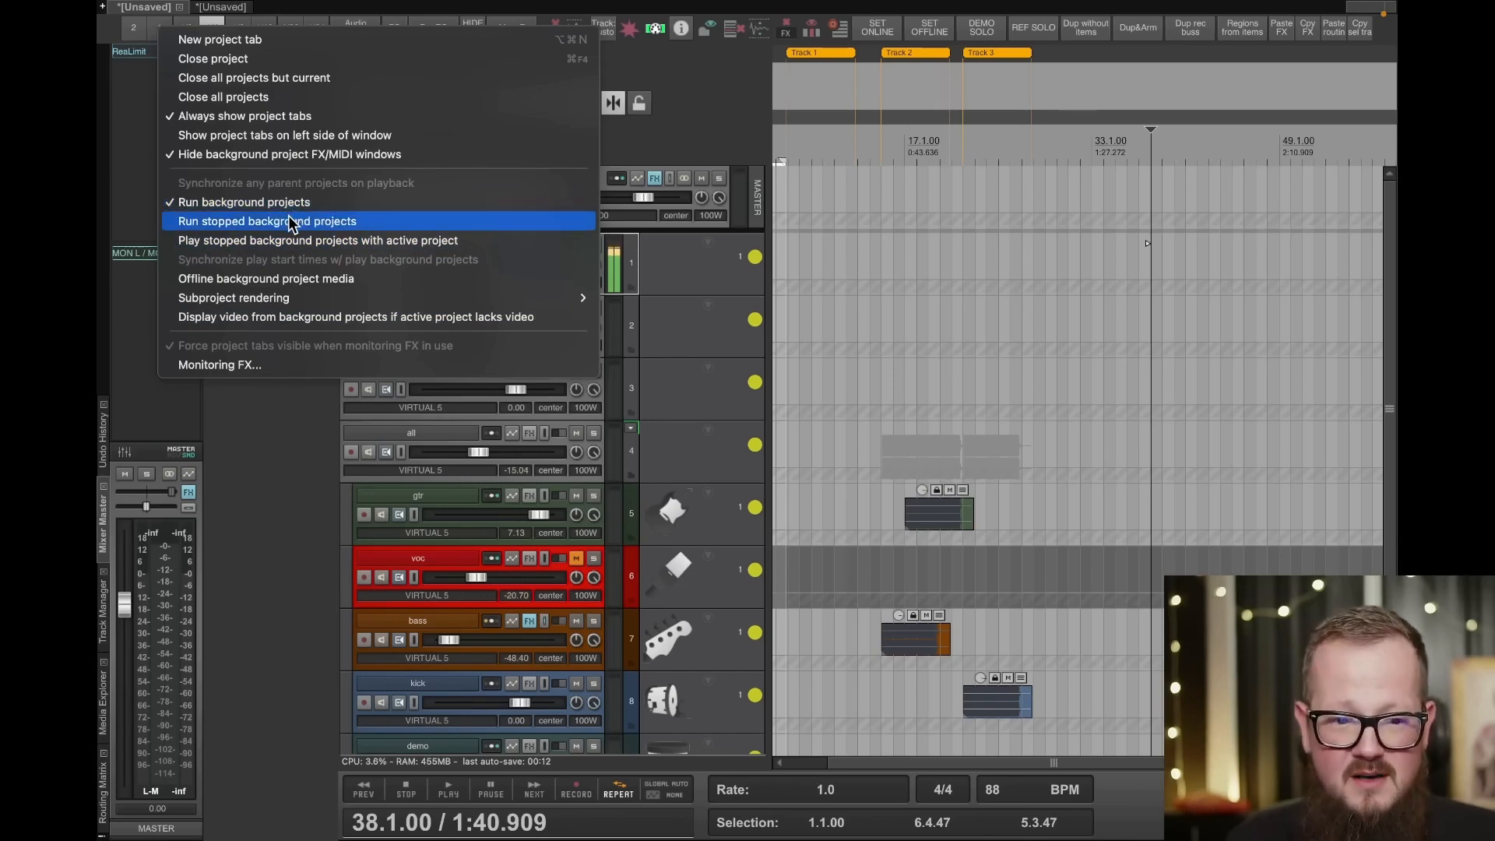
click(213, 221)
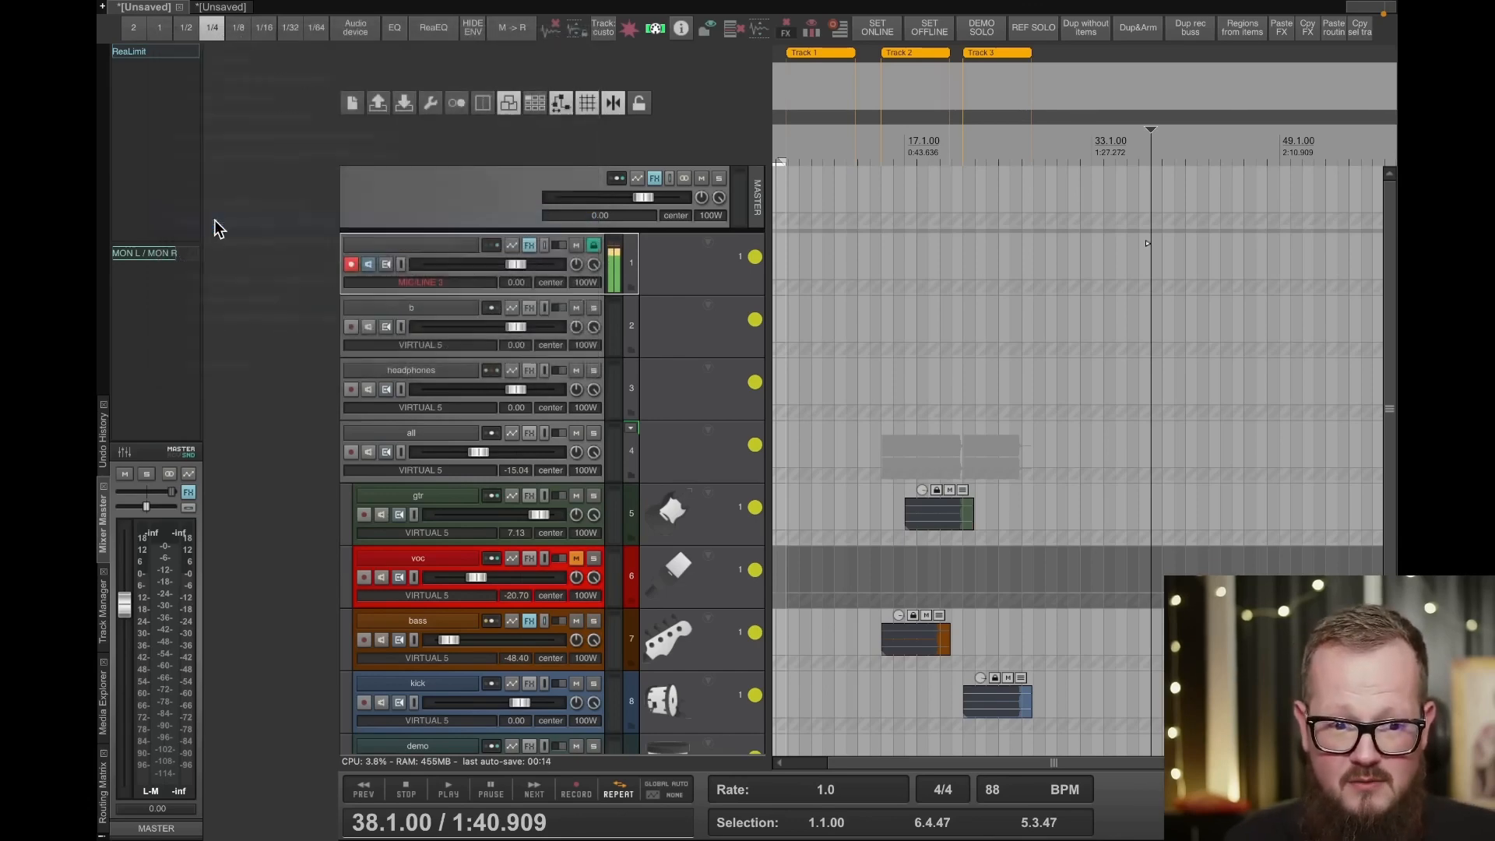
- Check the second project tab, then route track 1 of the first project to the Aux Loopback 7 output
click(217, 9)
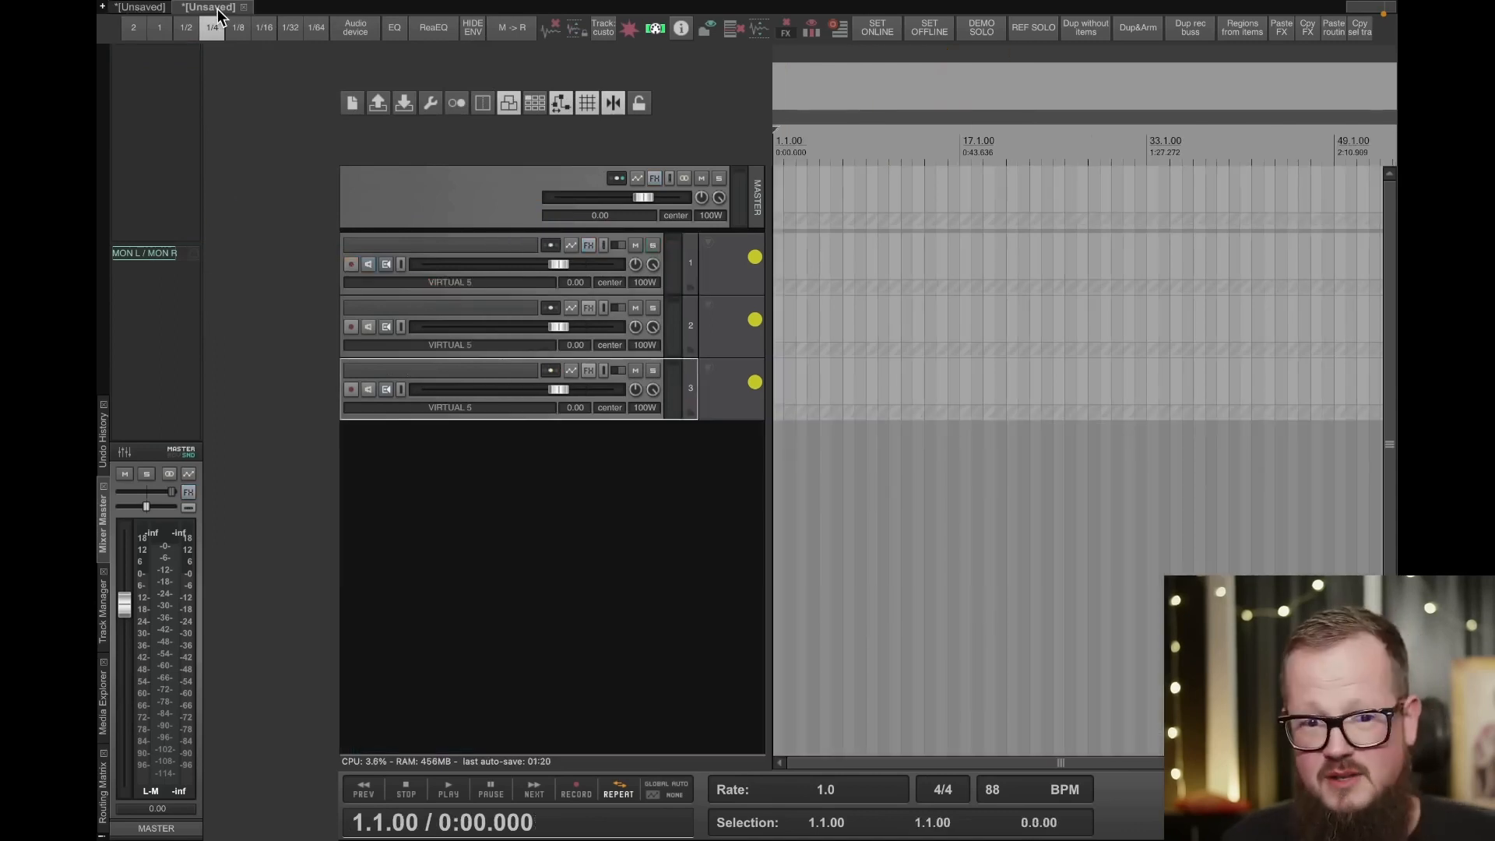
click(146, 11)
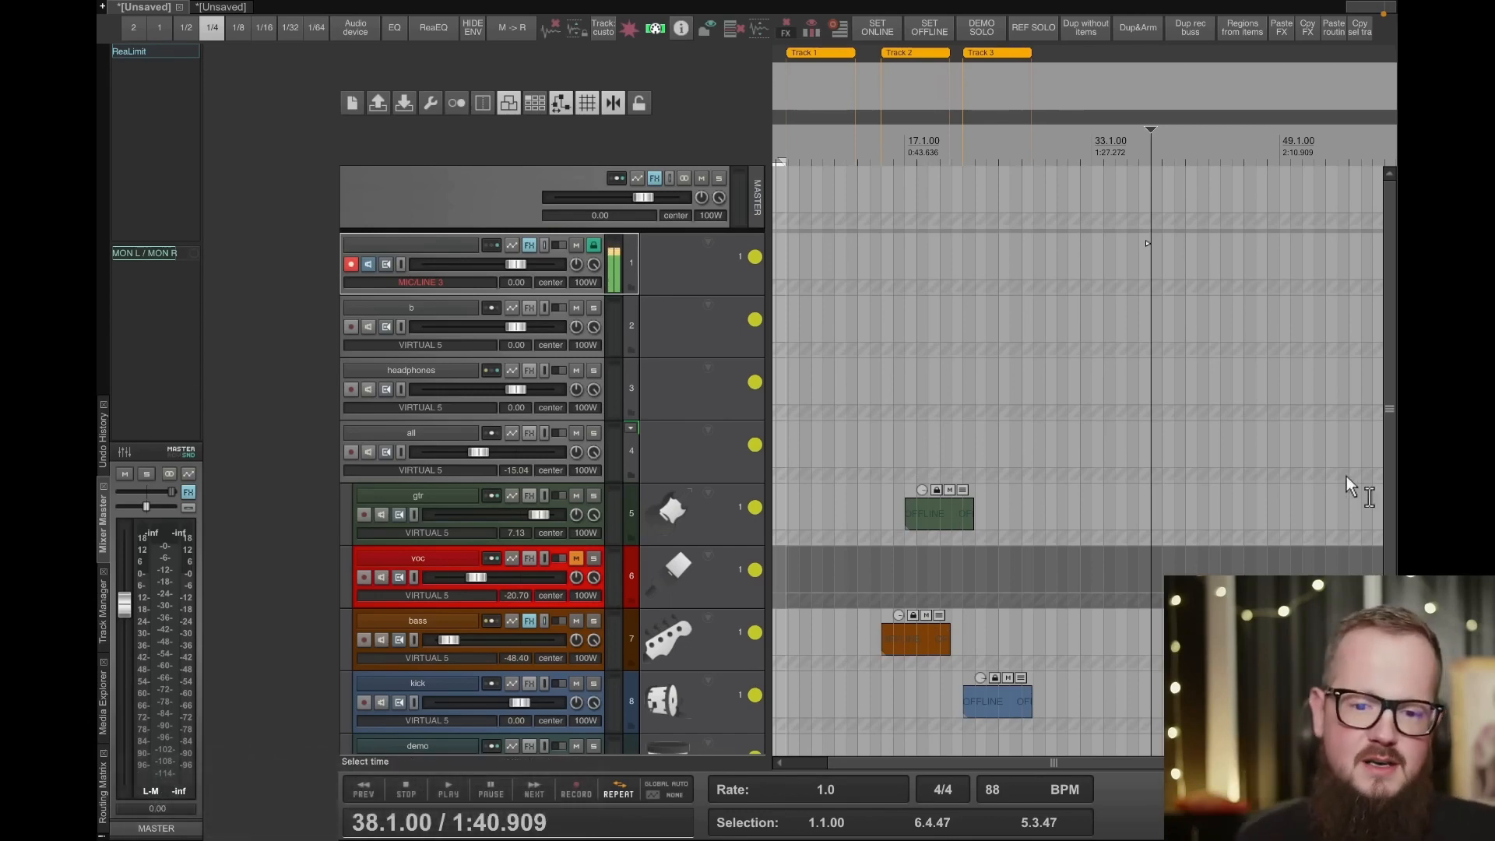
right_click(489, 245)
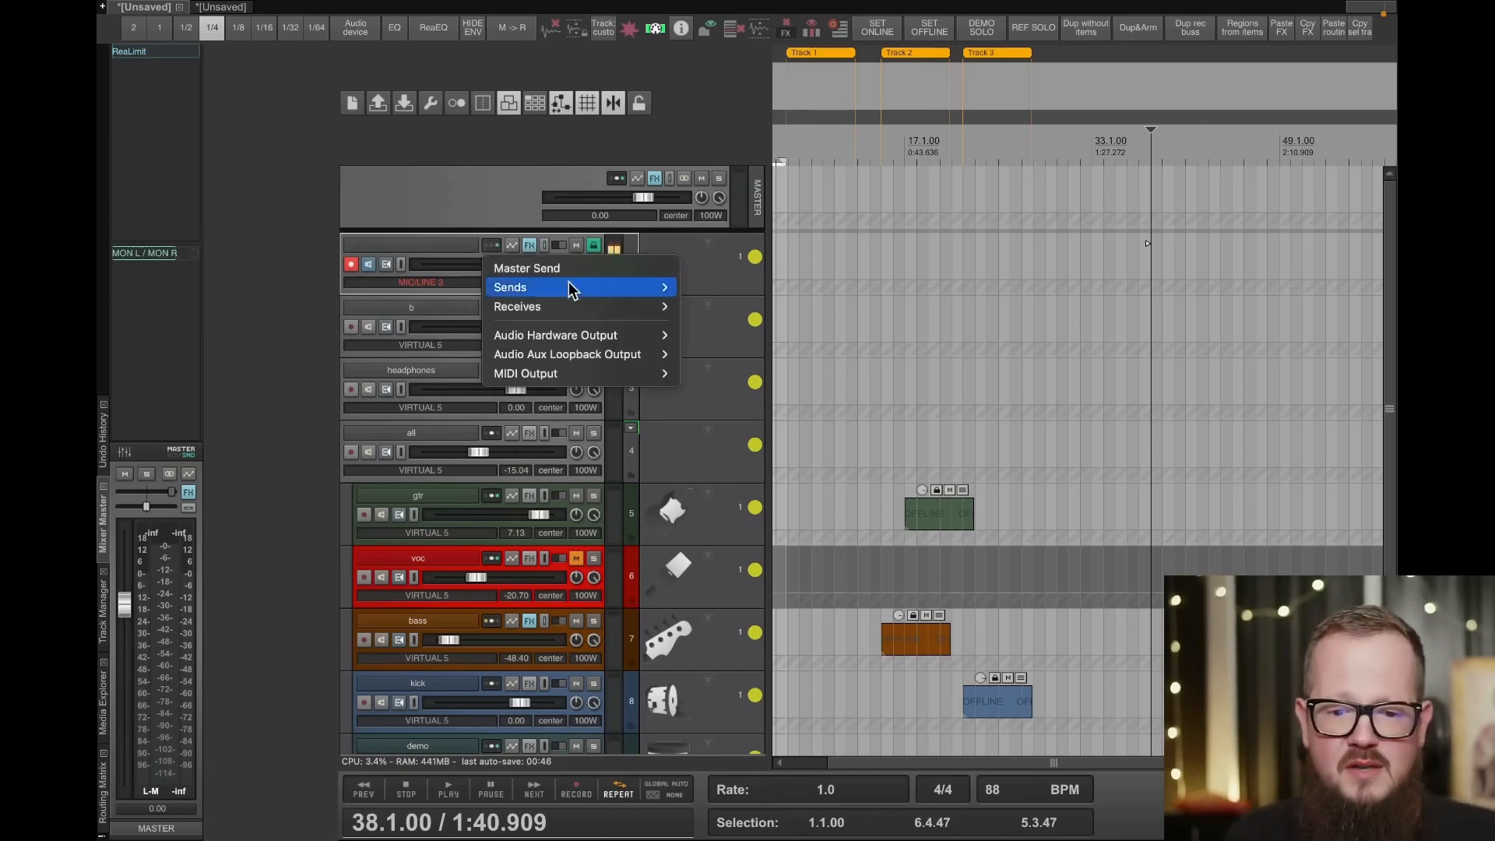
mouse_move(506, 354)
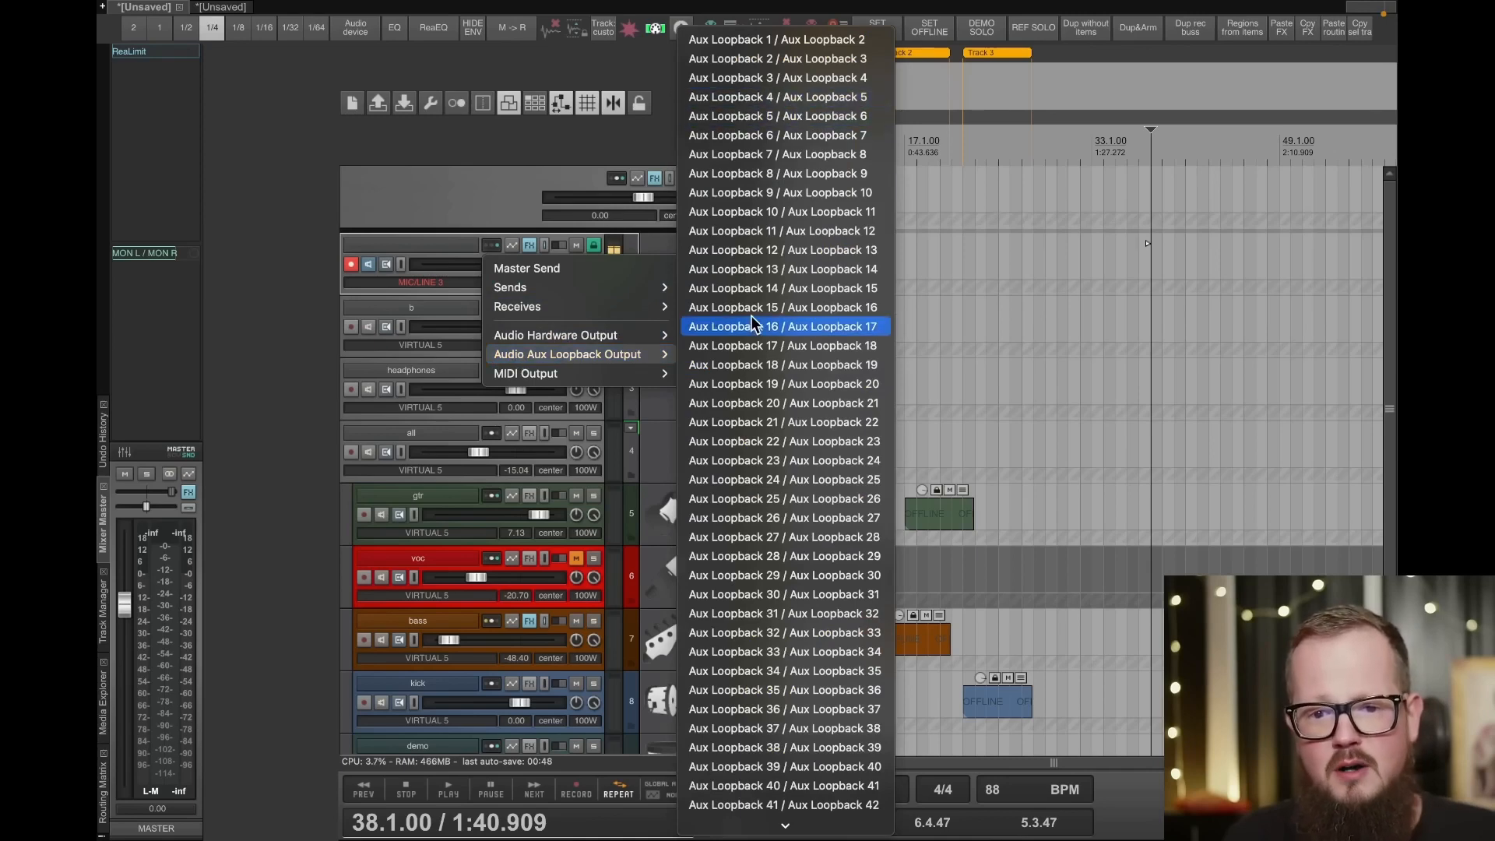
scroll(755, 324, down, 15)
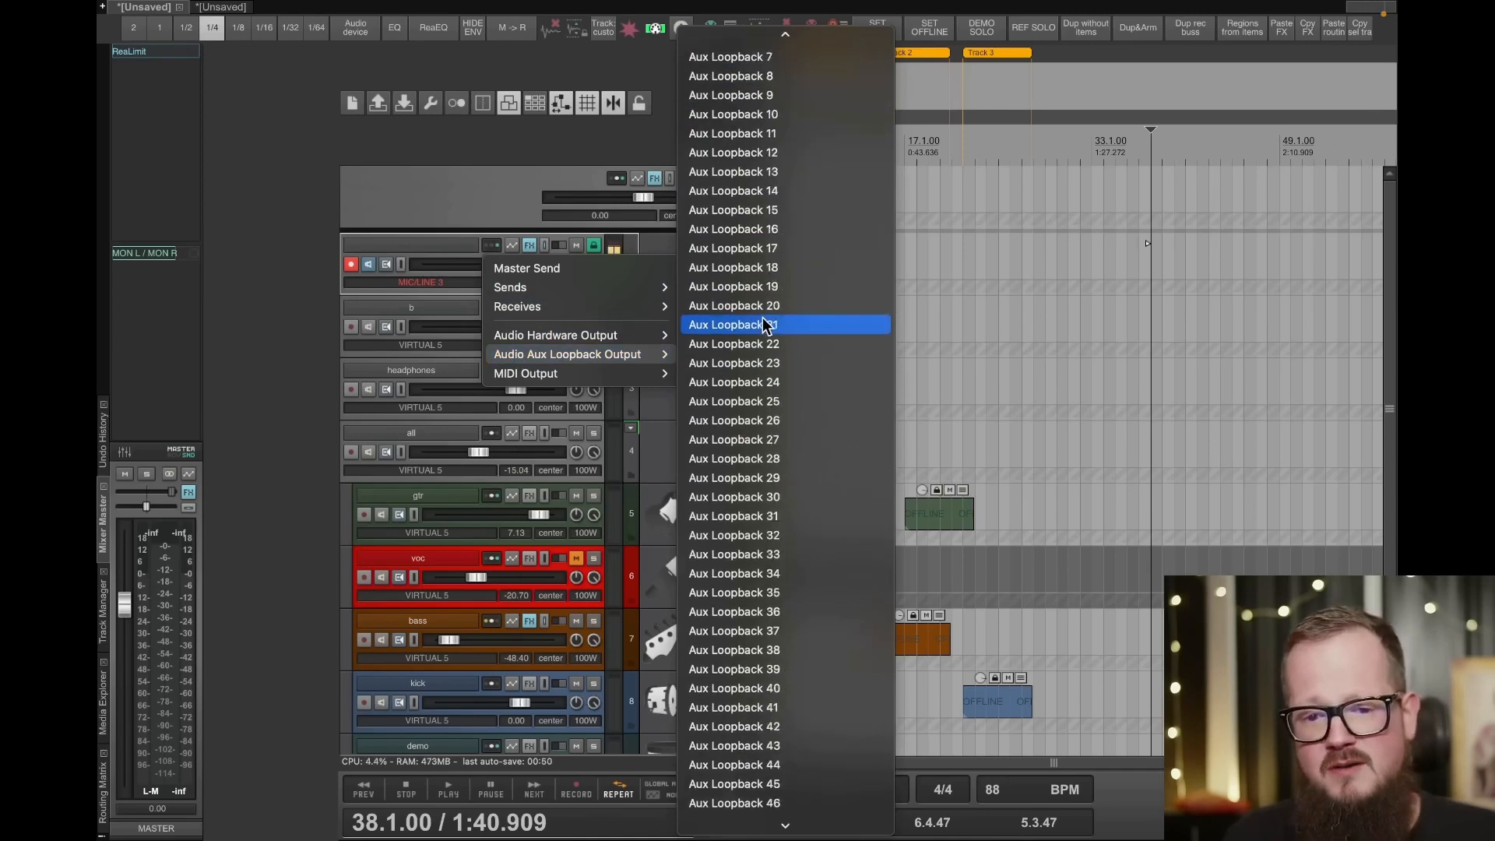
scroll(765, 325, up, 10)
scroll(767, 312, down, 2)
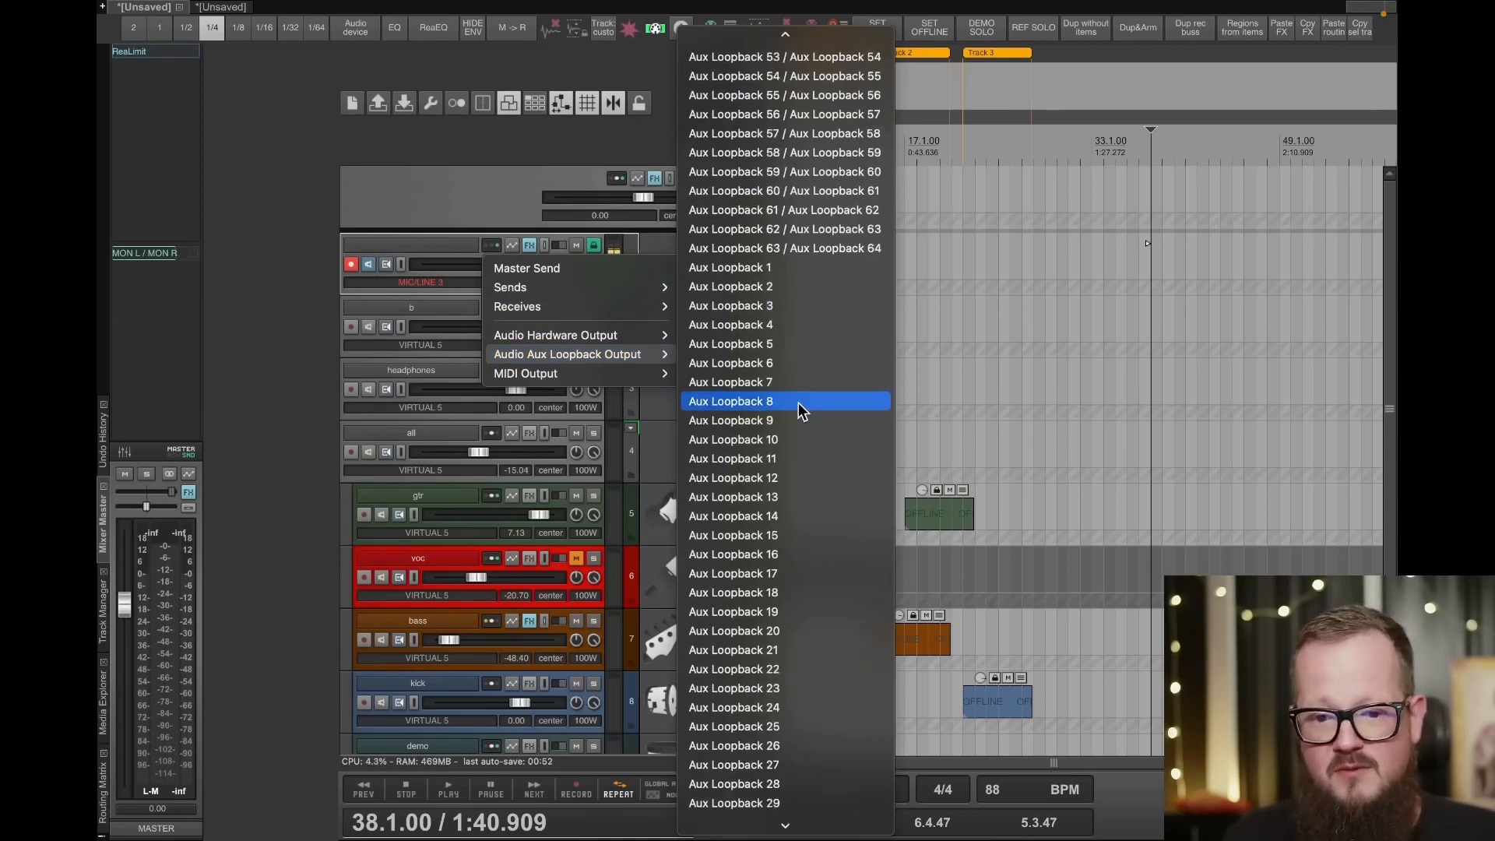
click(759, 382)
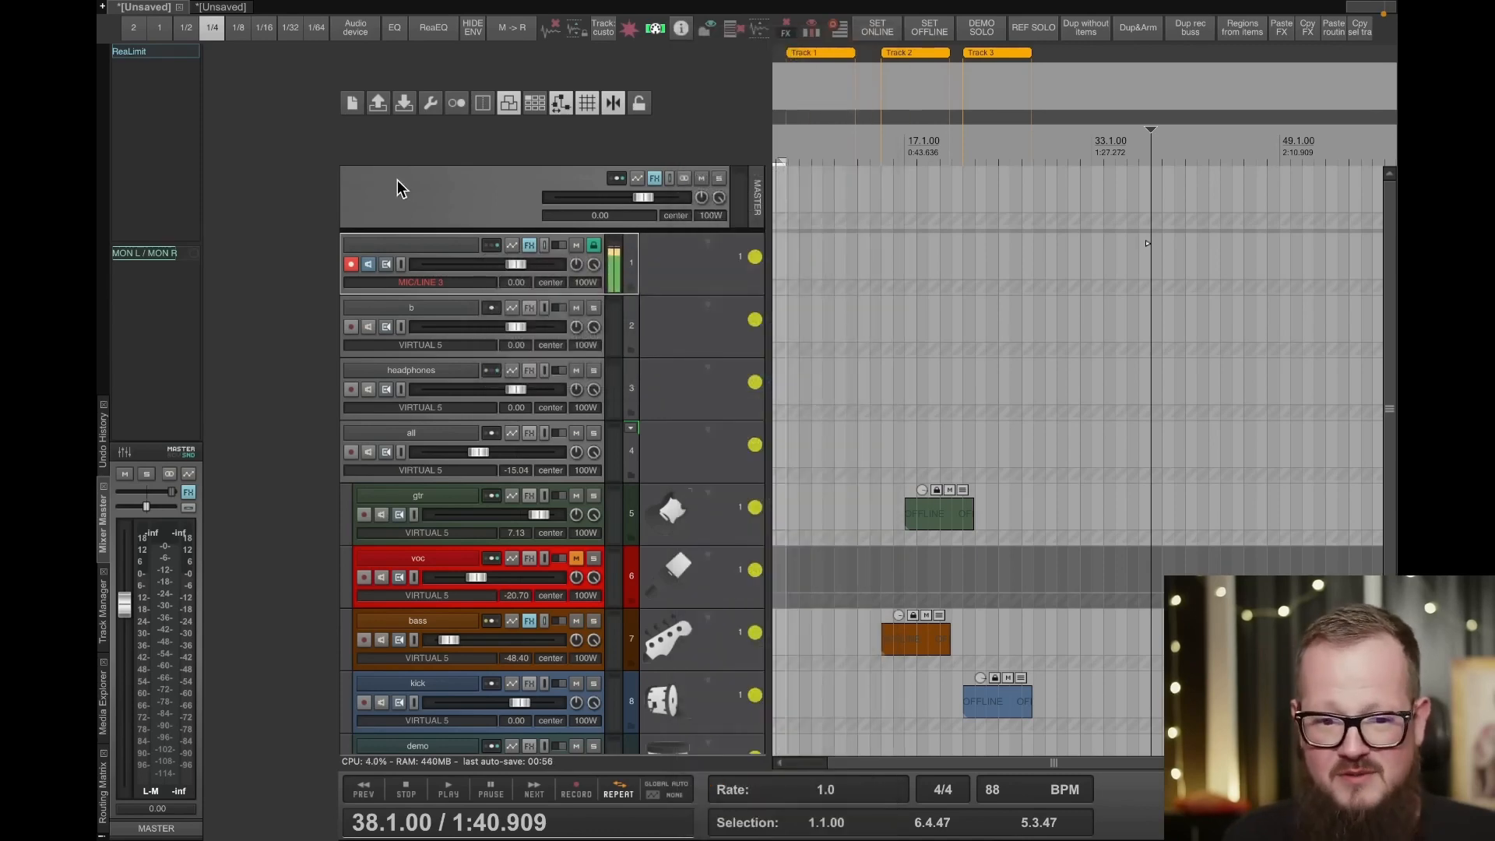
- In the second project, mute track 3 and set its mono record input to Aux Loopback 7
click(218, 8)
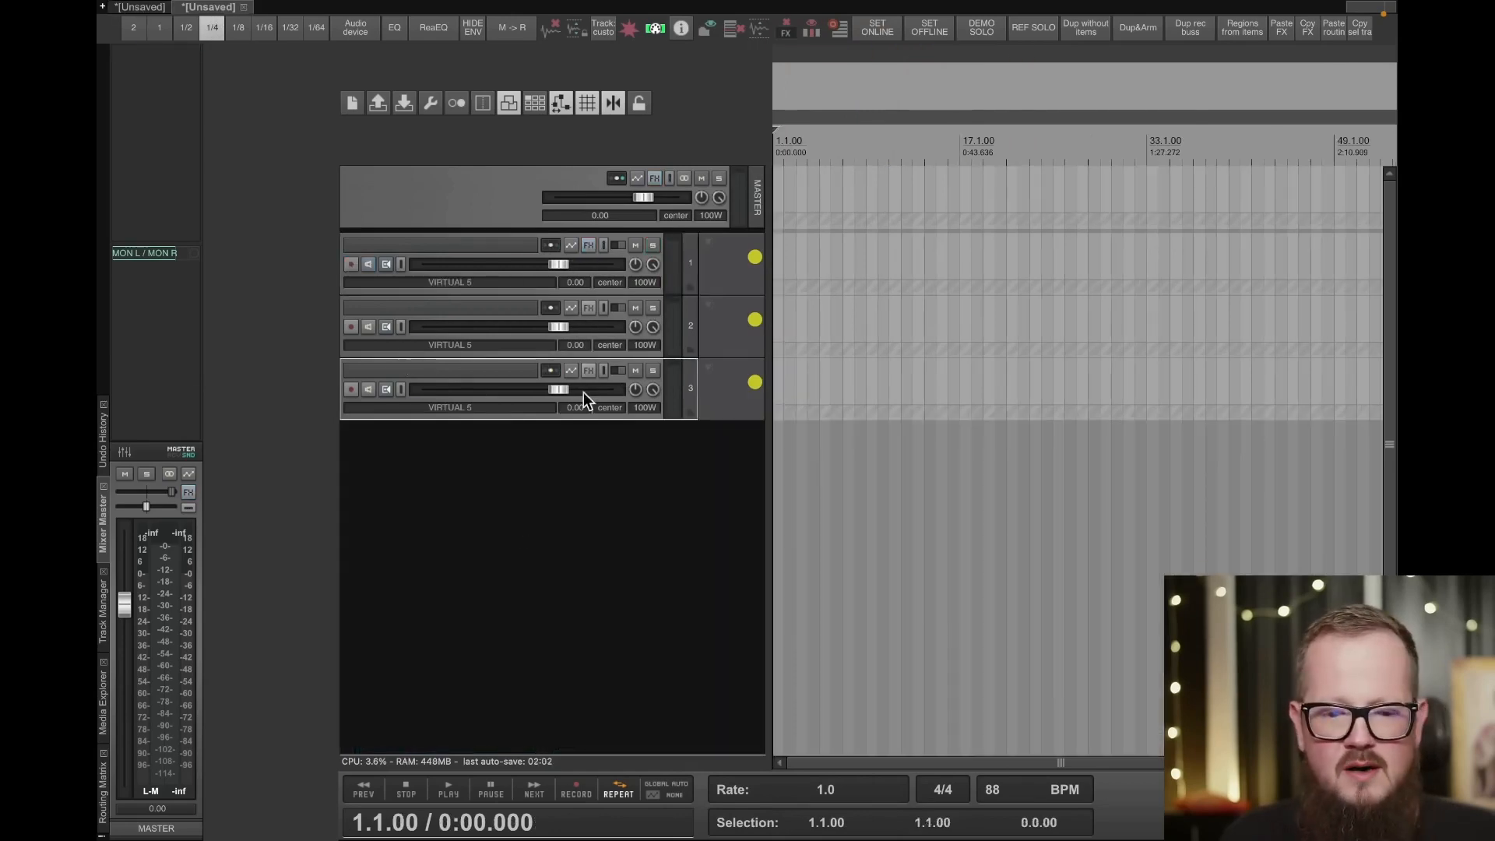
click(635, 371)
right_click(350, 389)
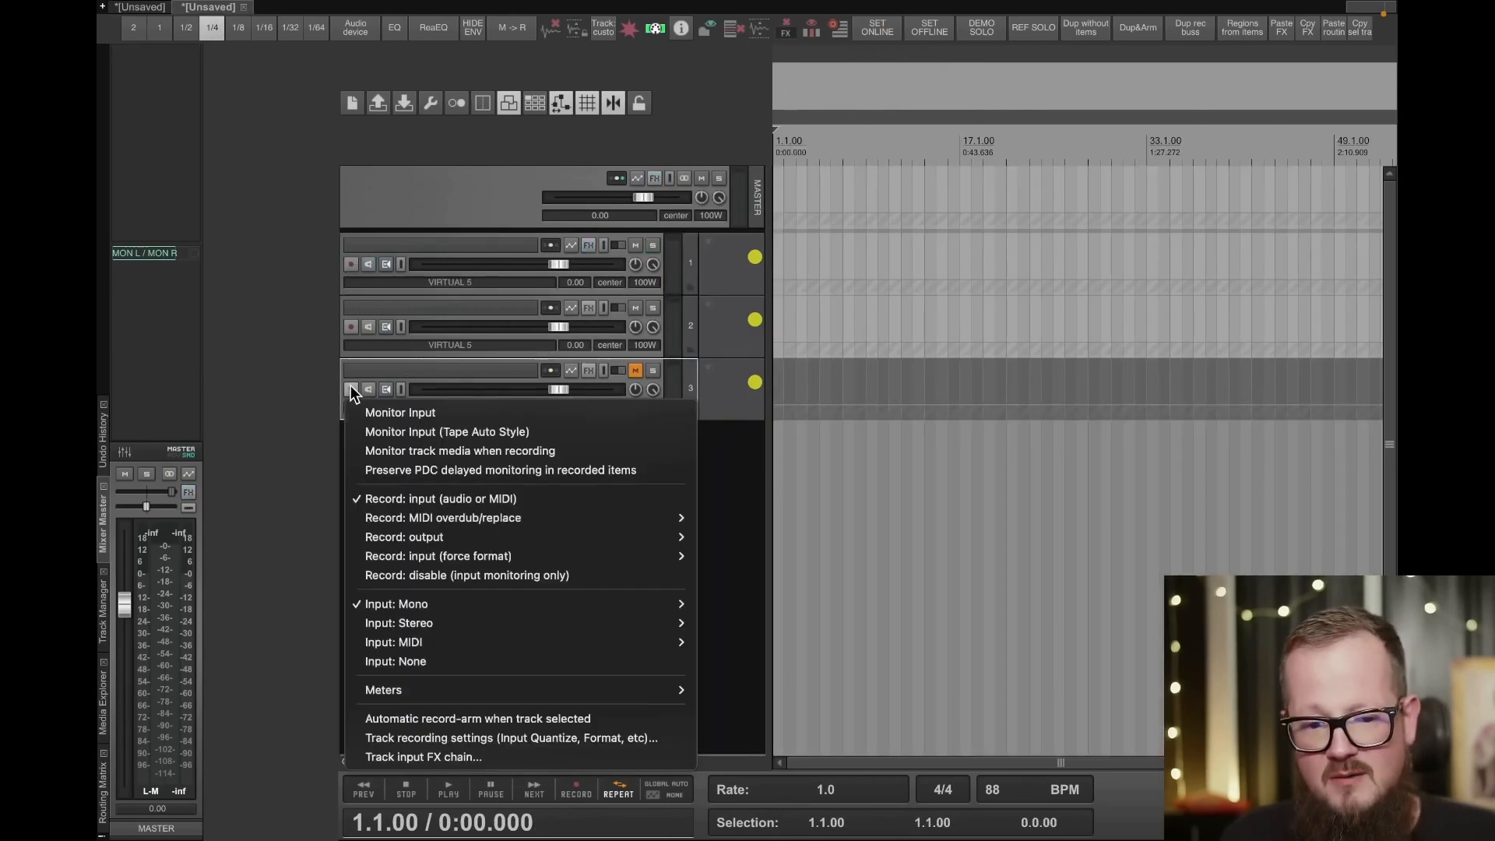
mouse_move(572, 599)
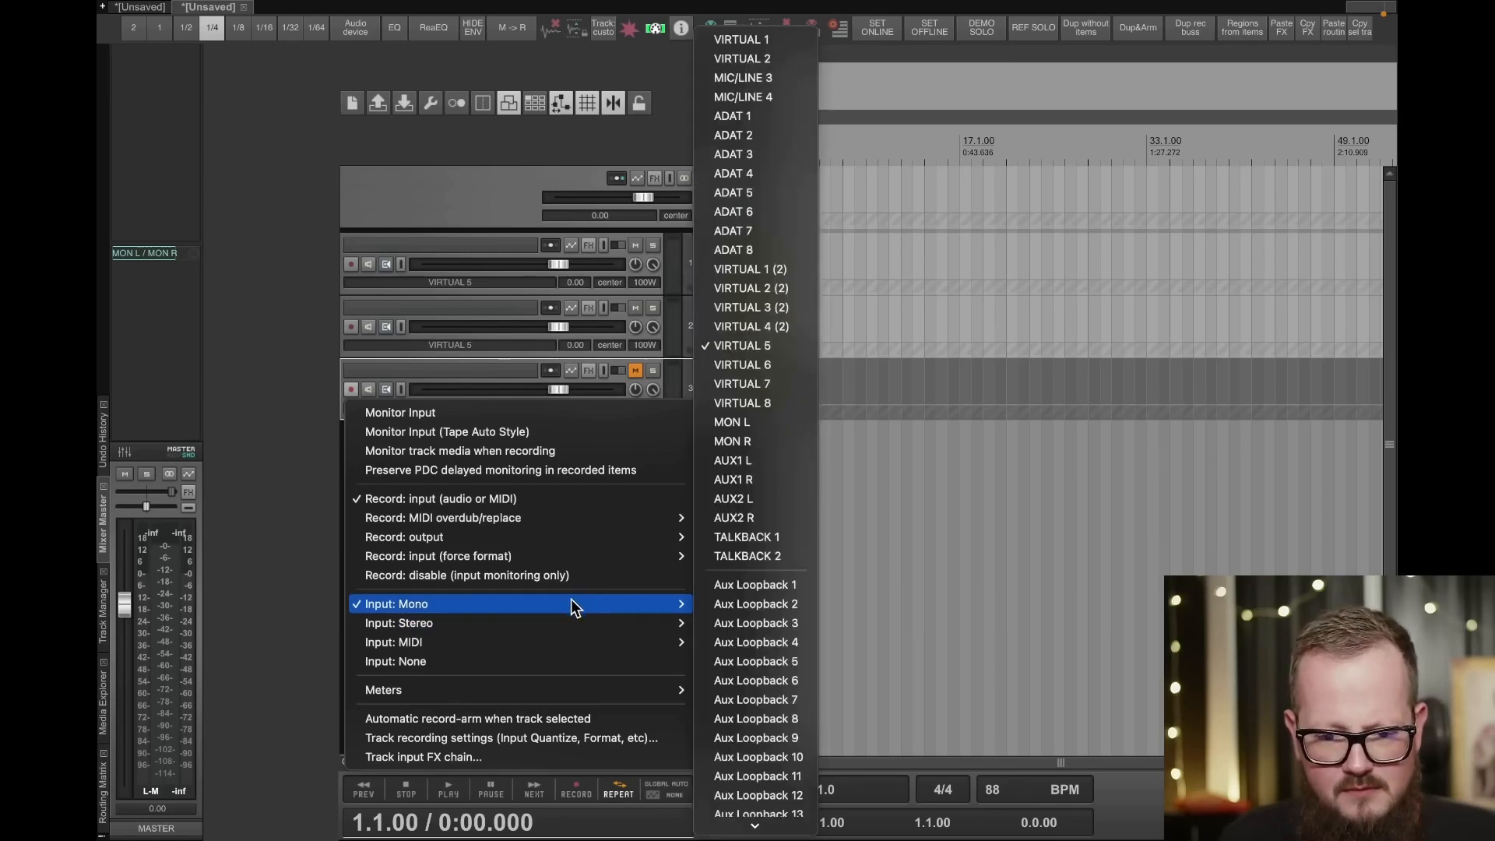
click(777, 700)
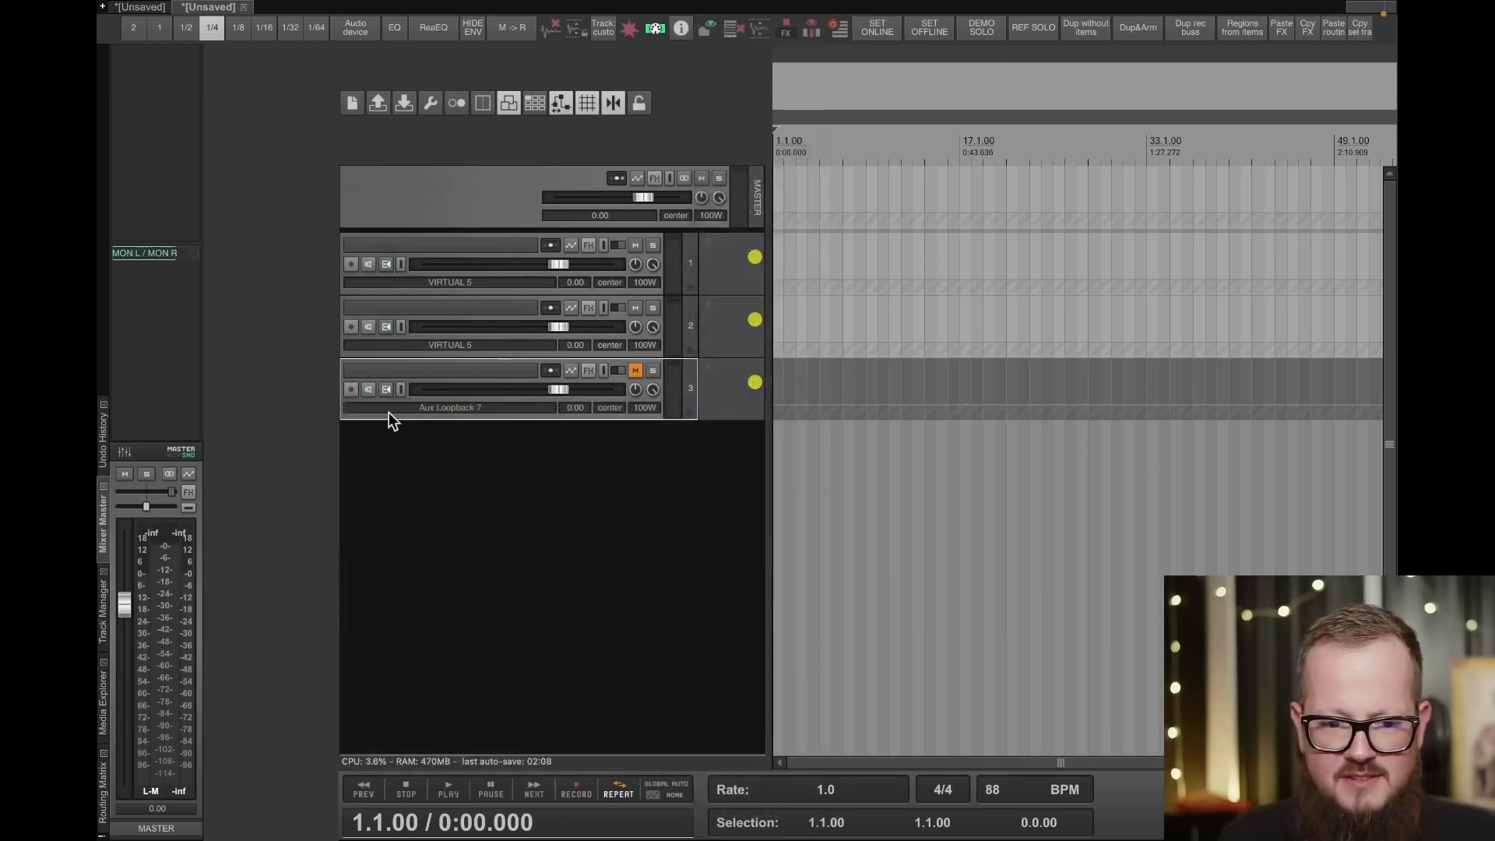
- Arm track 3 with input monitoring and record a short take of the loopback signal from bar 6
click(350, 389)
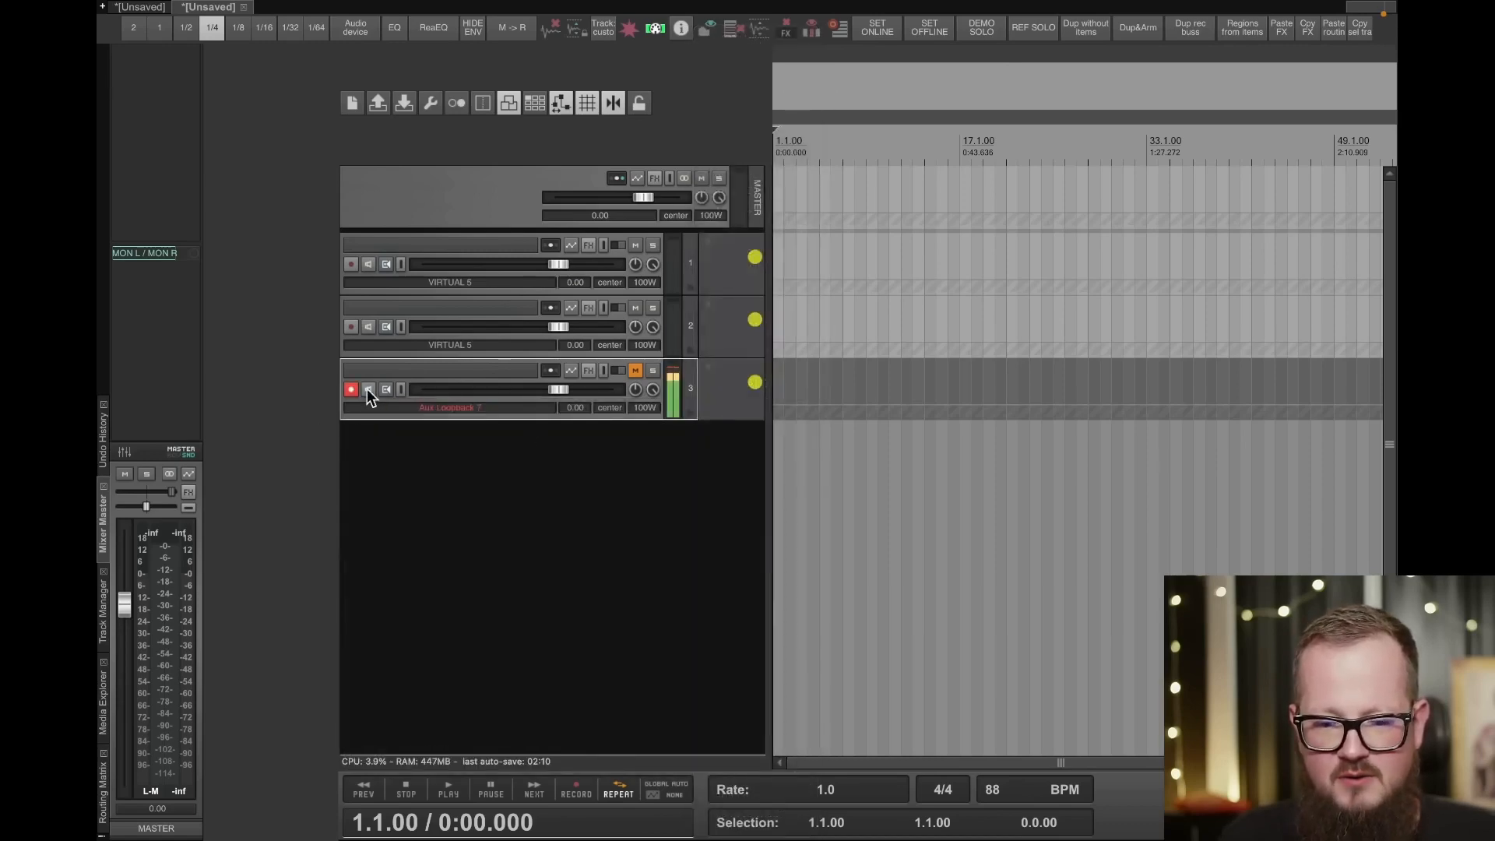
click(826, 388)
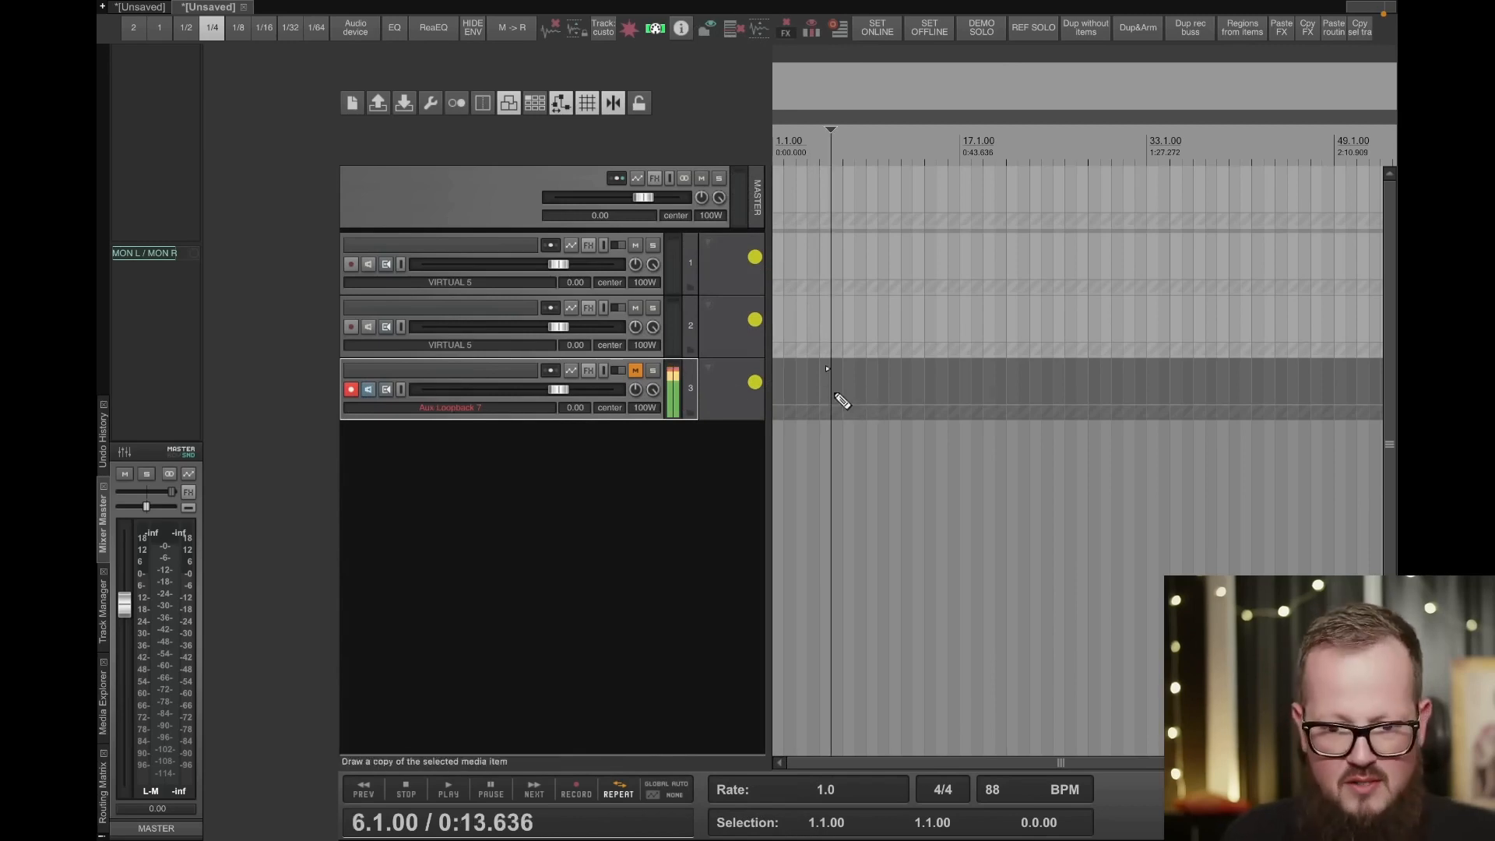
key(ctrl+r)
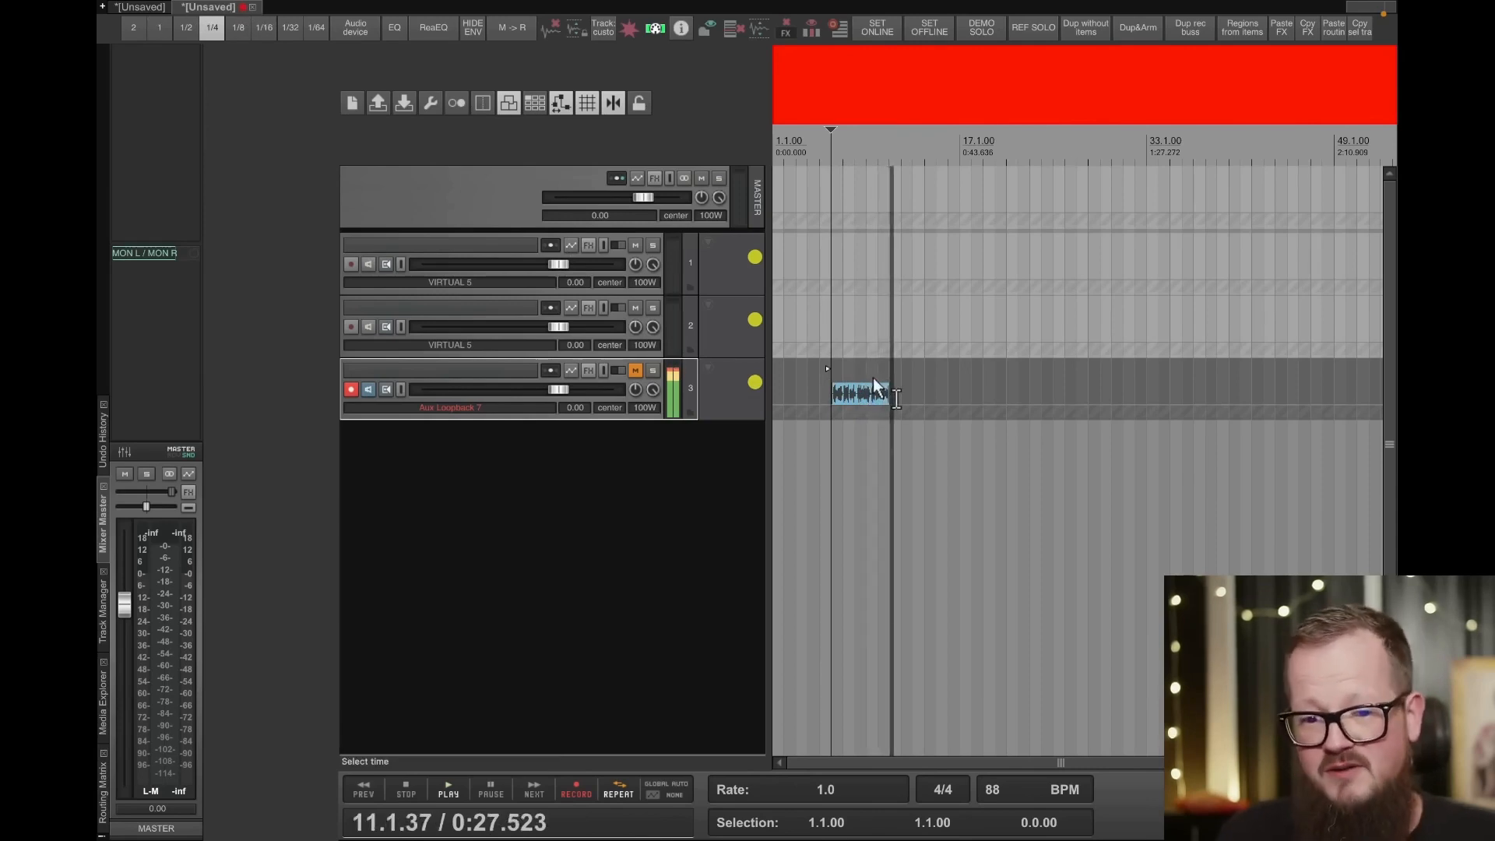
key(space)
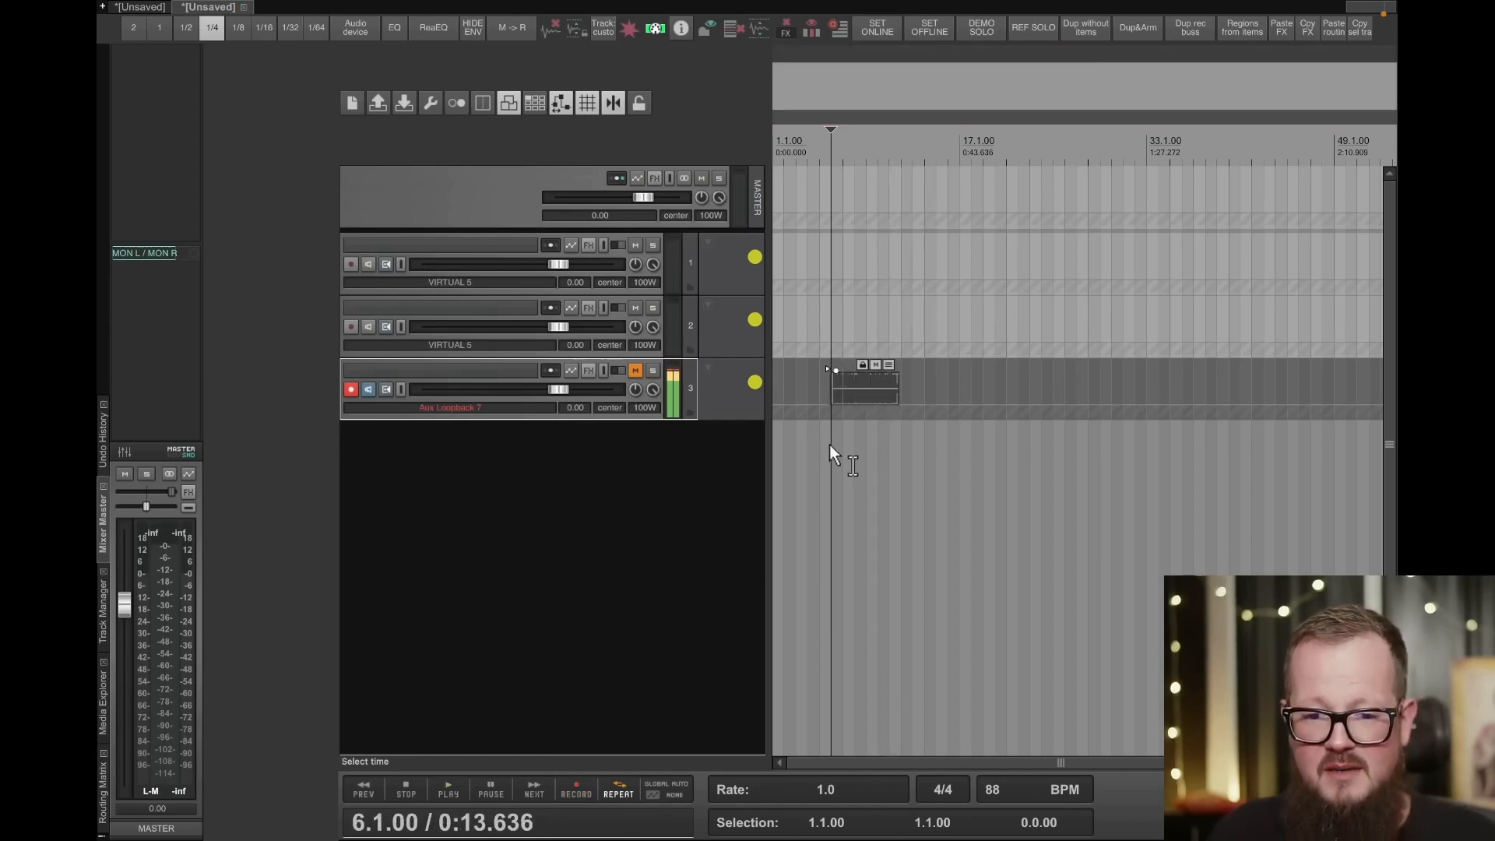
- Return to the first project, set the grid to 1/2 and select track b
click(146, 9)
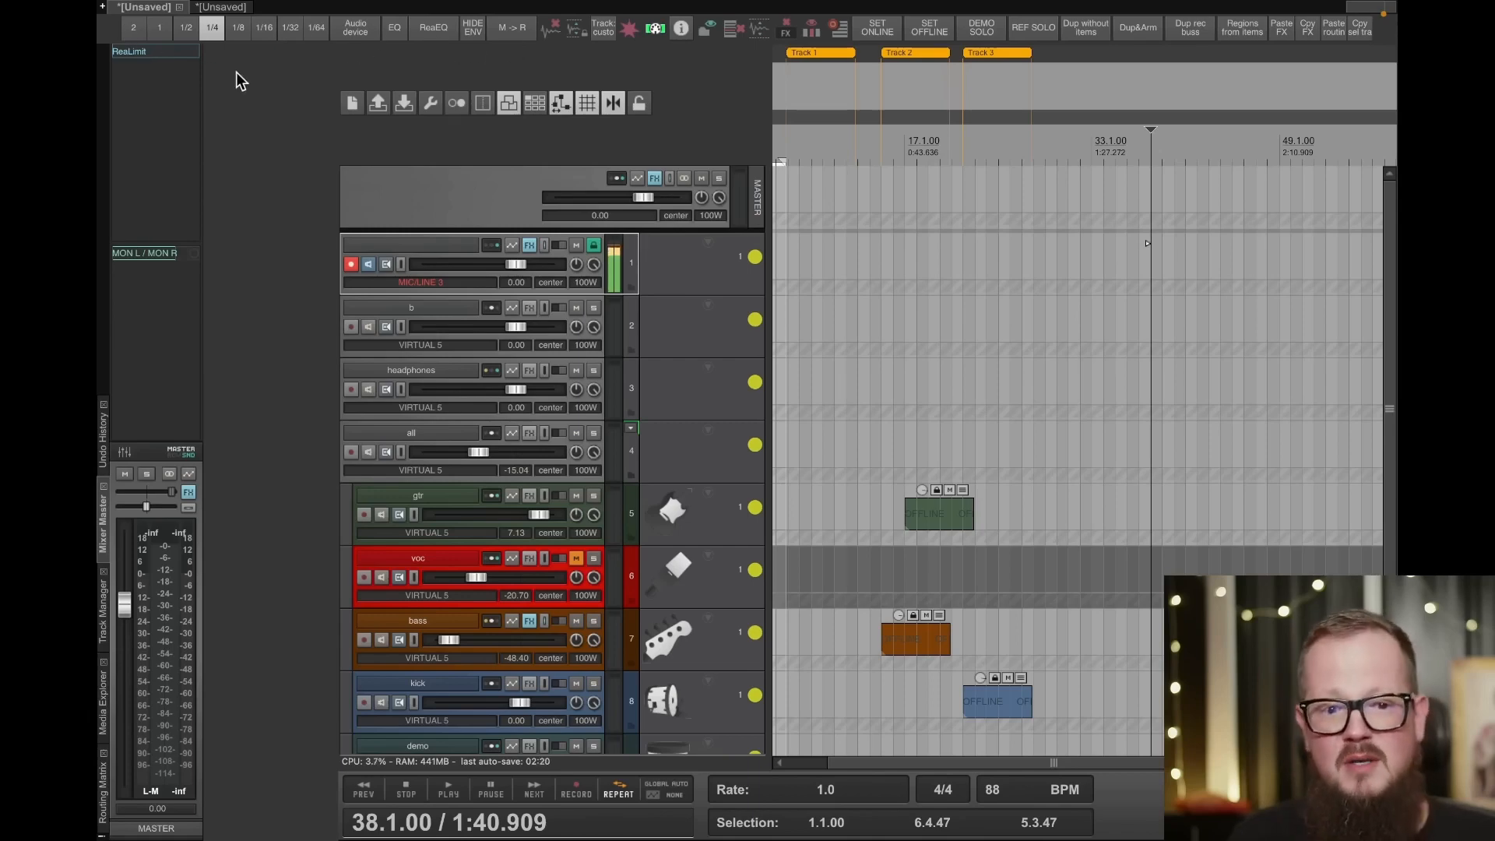
click(232, 30)
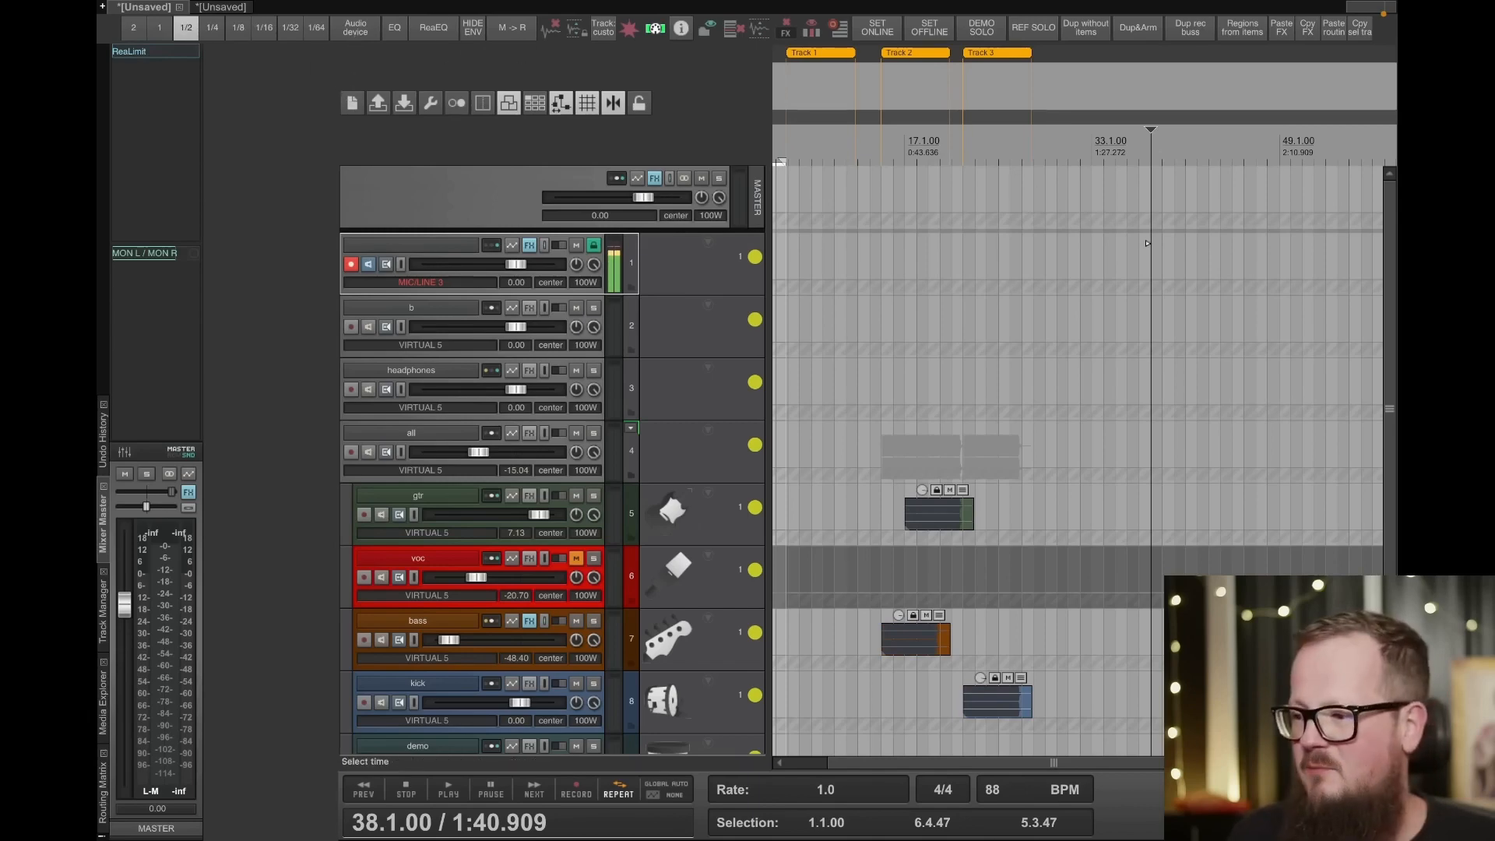
click(860, 562)
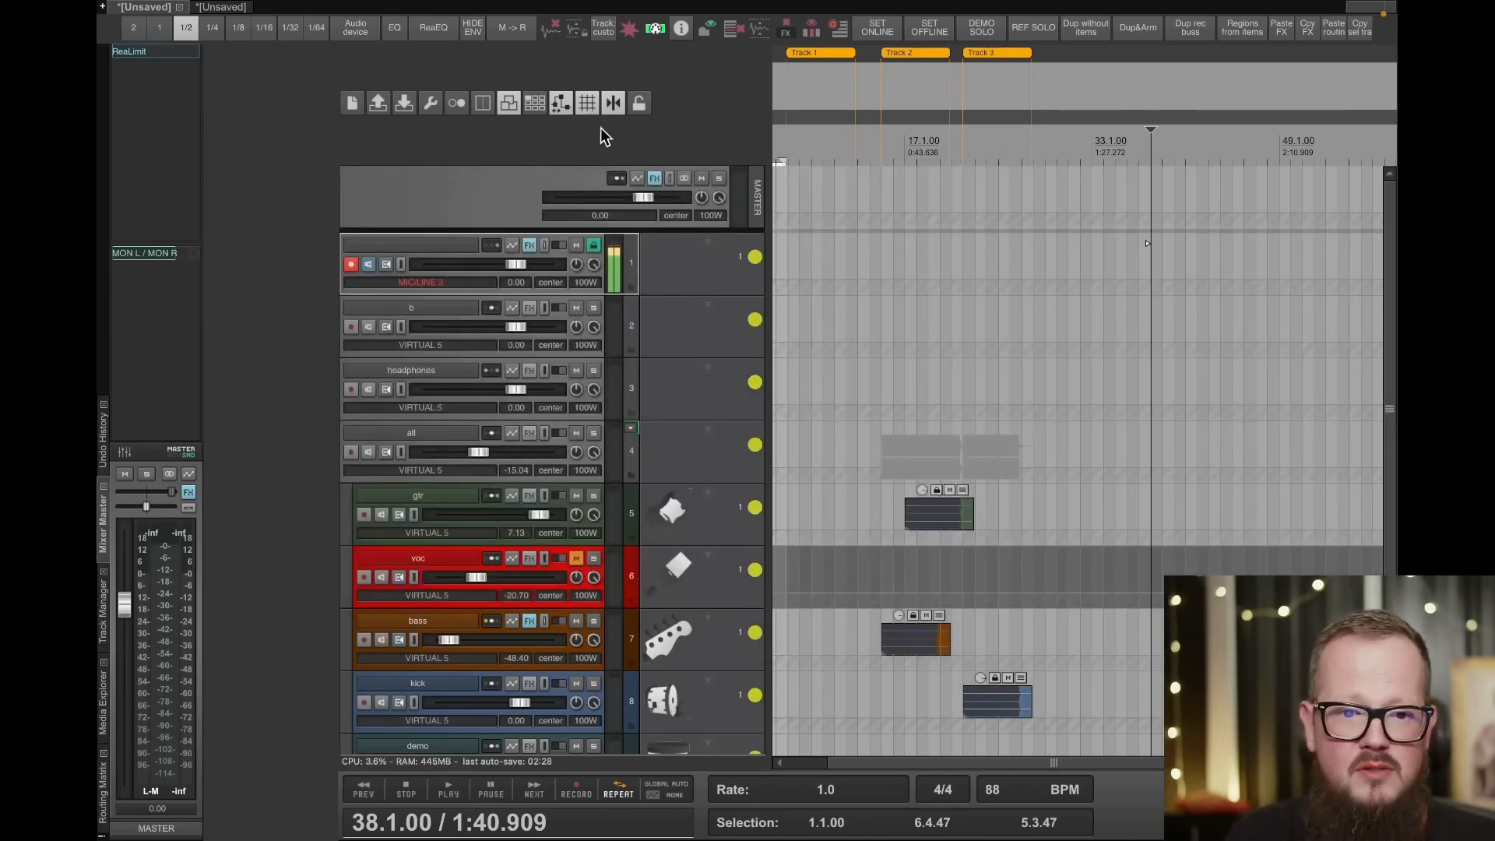
click(438, 310)
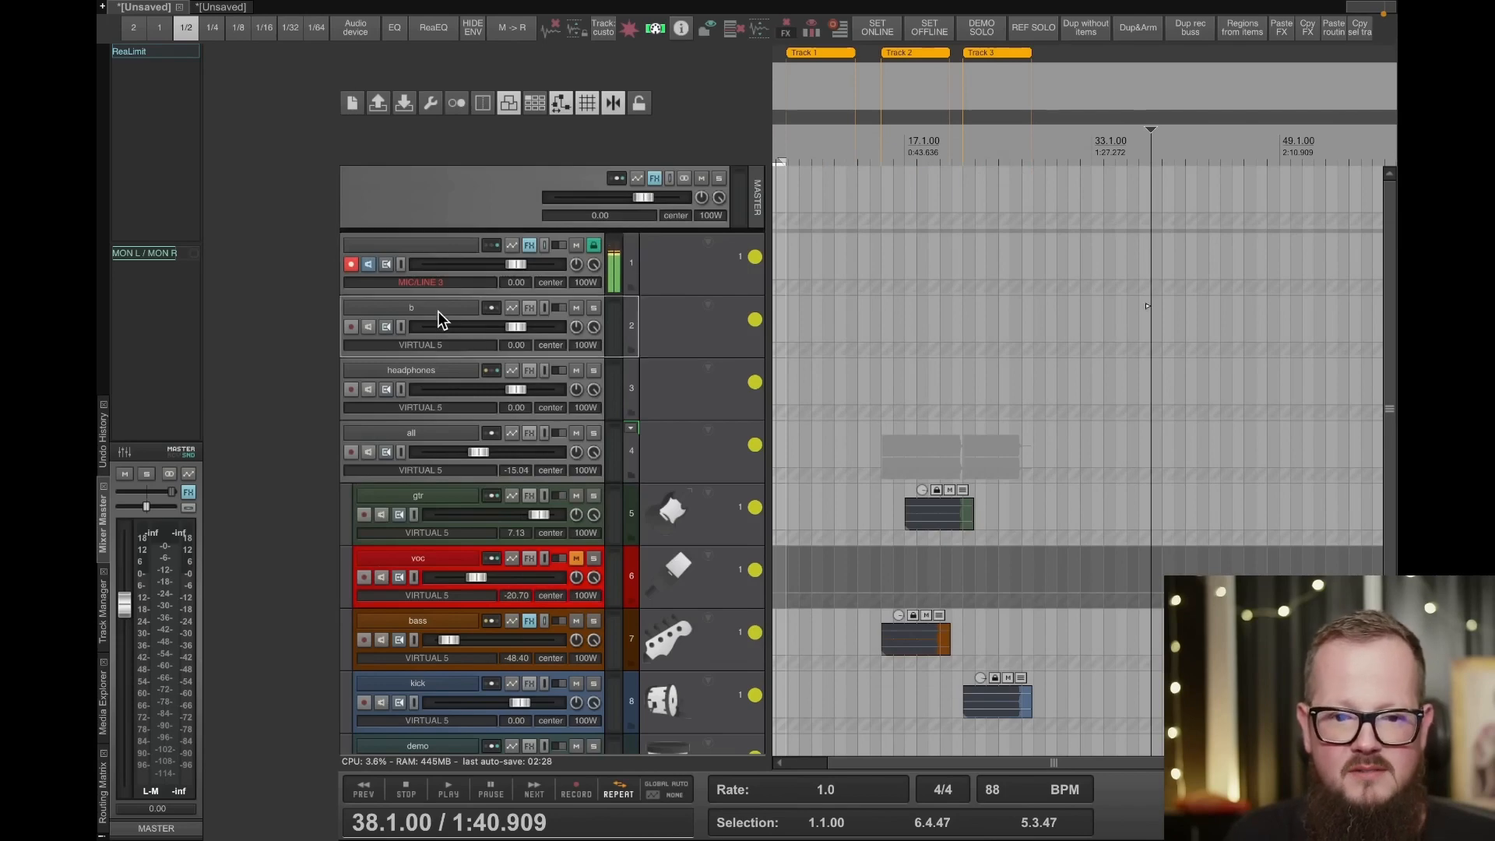
- Insert the Pro-Q 3 and ReaEQ plug-ins on track b, closing each plug-in window
click(395, 31)
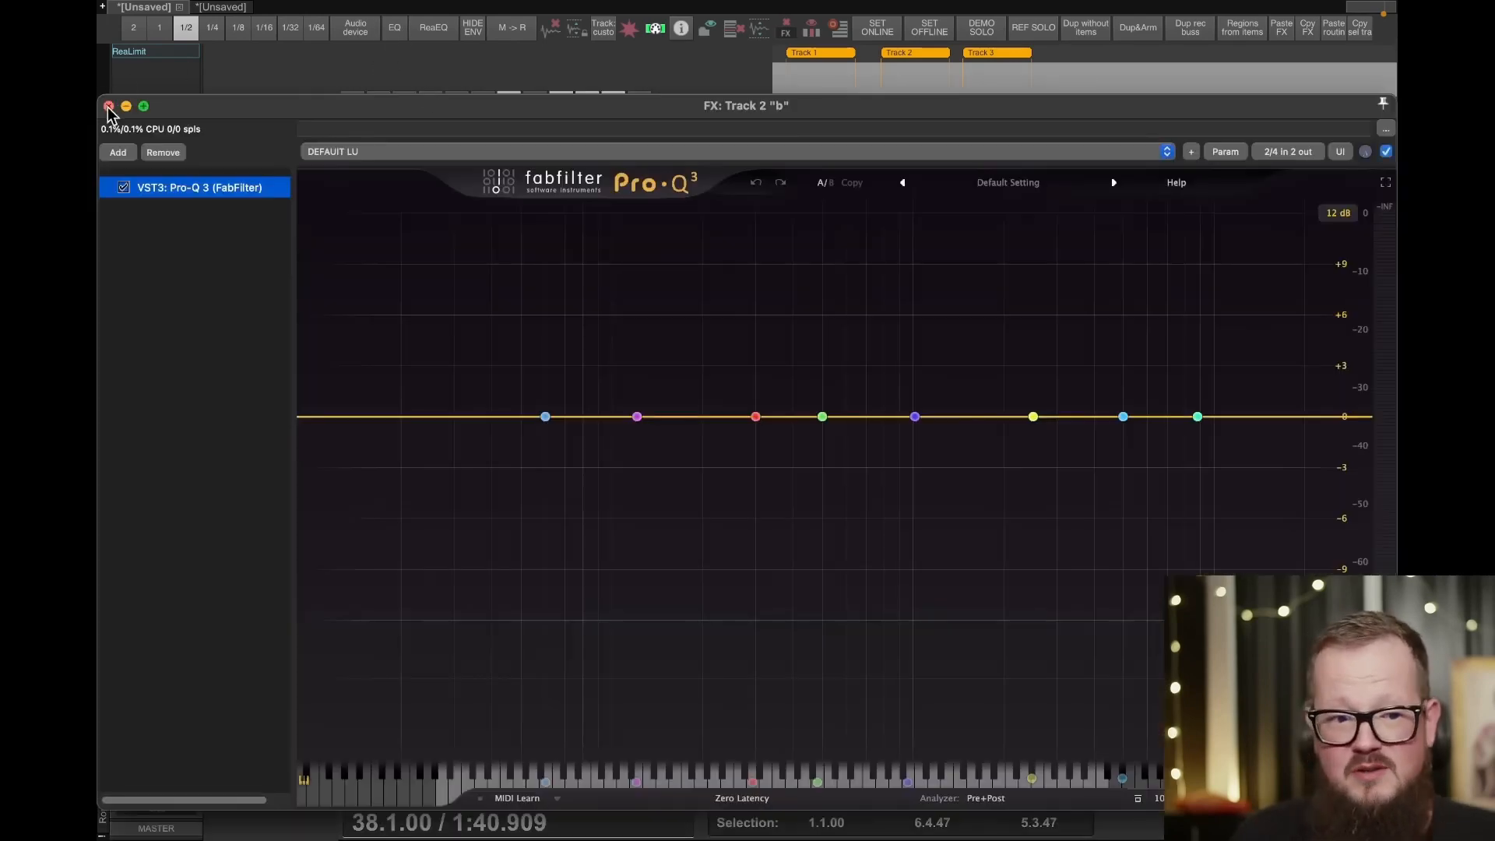
click(114, 107)
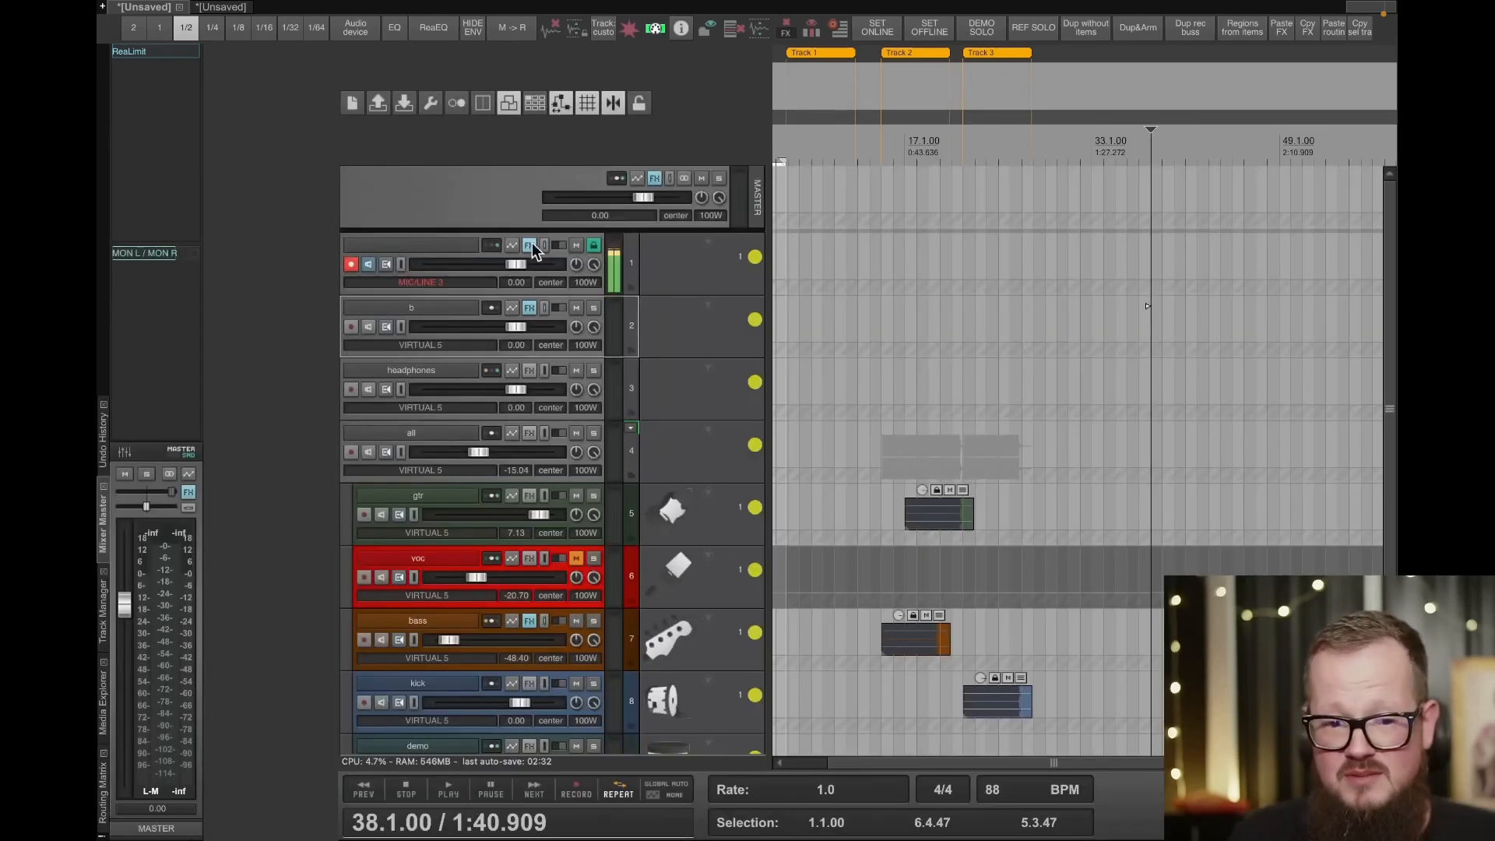
click(437, 33)
click(109, 69)
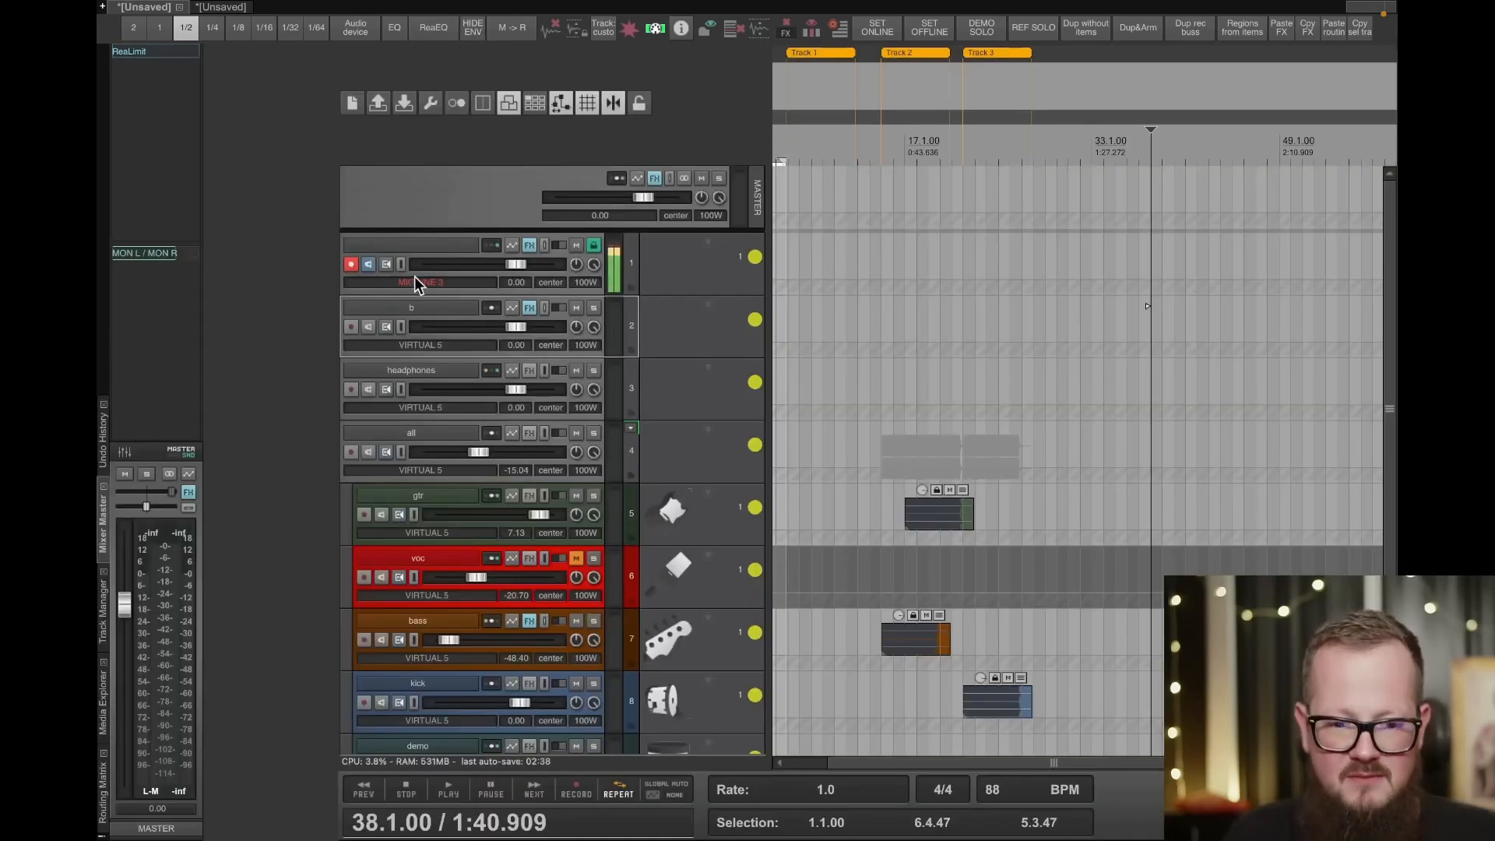
- Show track b's volume envelope and draw a freehand curve on it from about bar 9 to bar 15
key(v)
drag(814, 373, 882, 377)
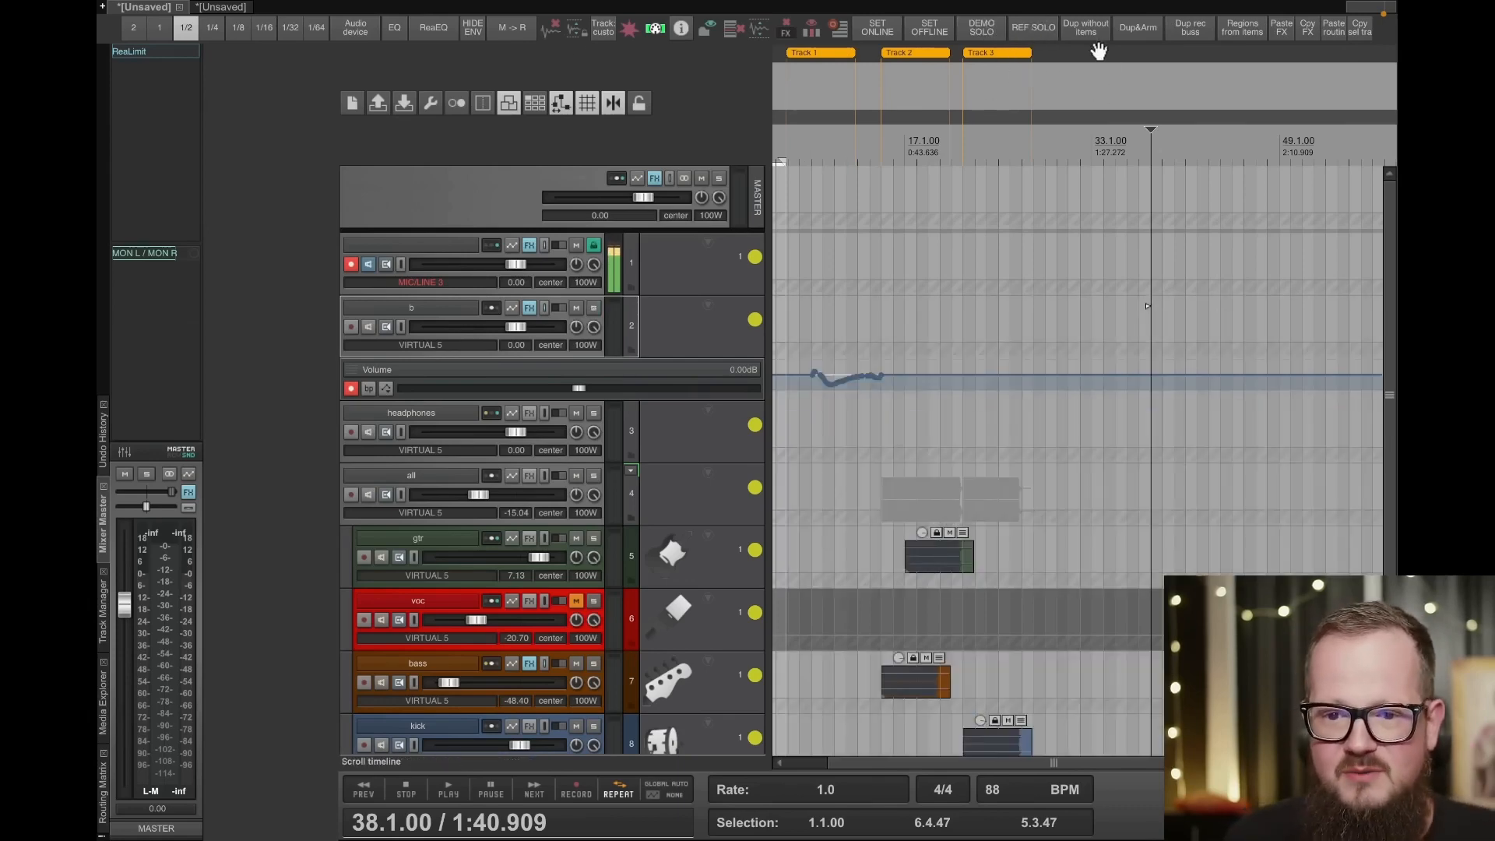
- Duplicate the gtr track without its items
click(429, 545)
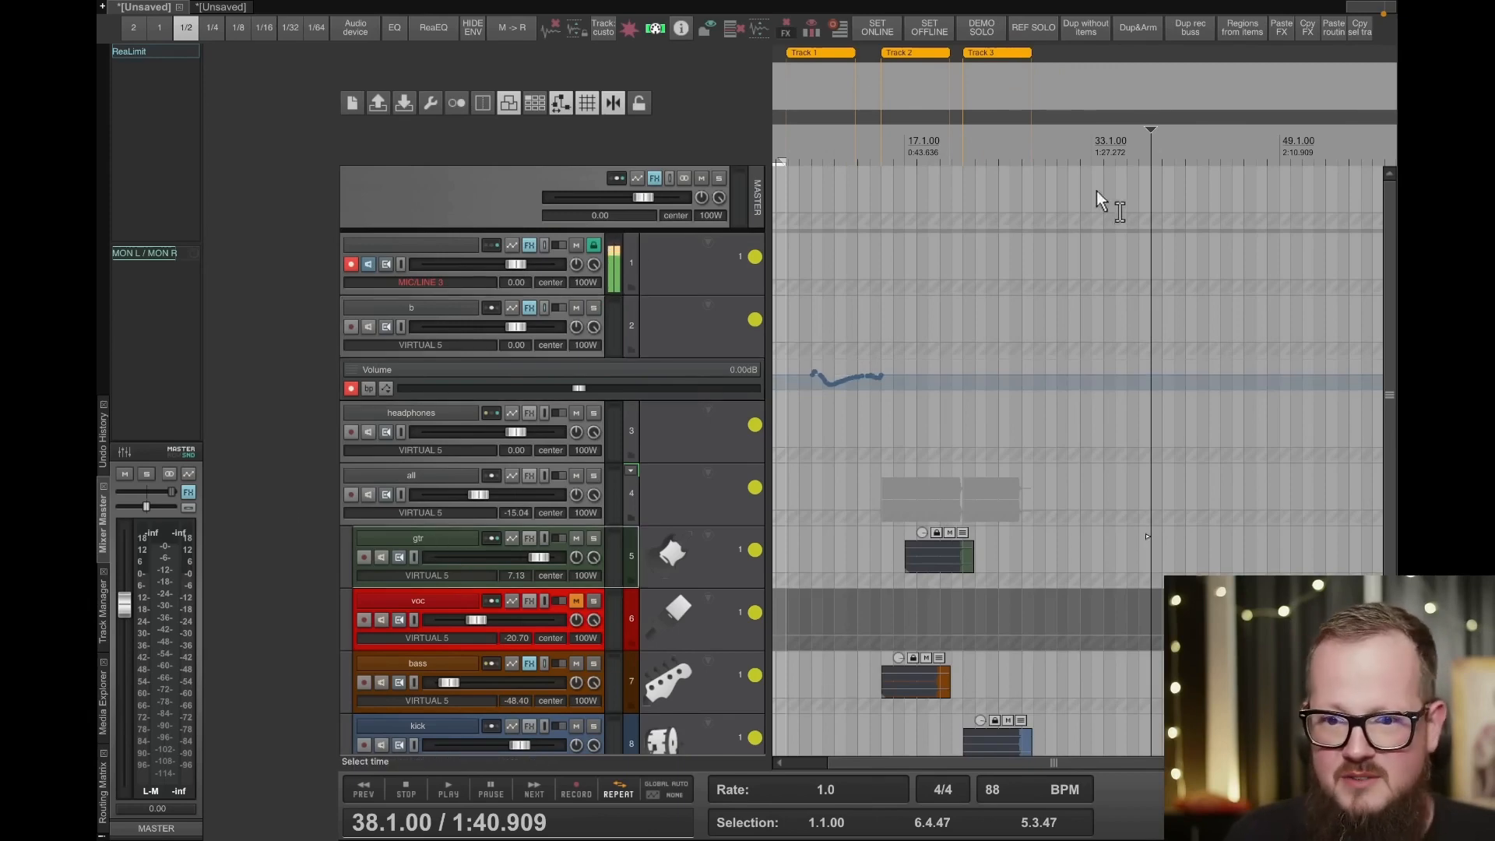
click(1086, 27)
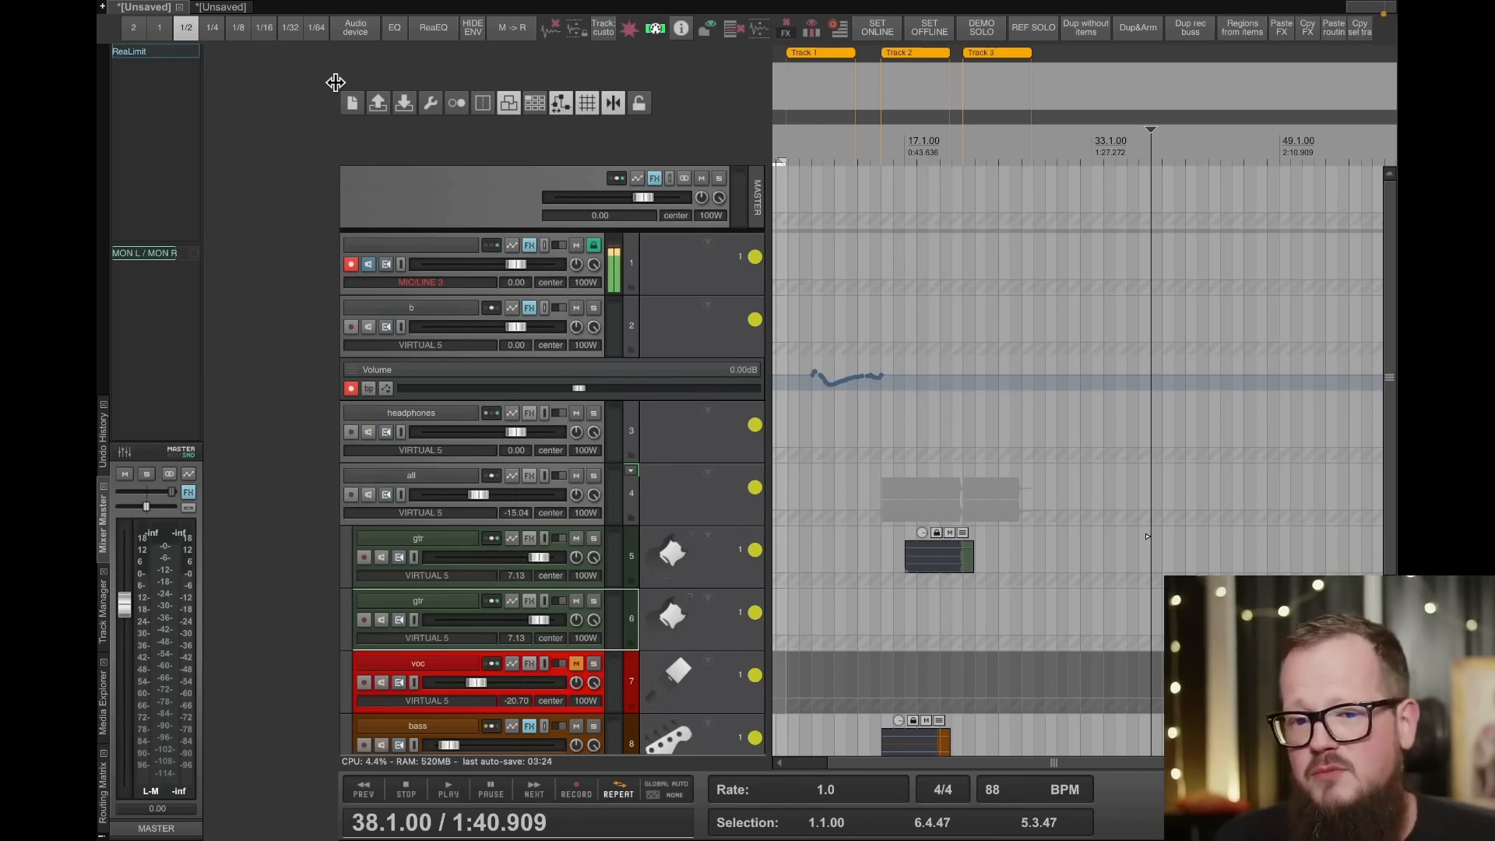
- Check the default external audio editor in the preferences and close them without changes
mouse_move(389, 9)
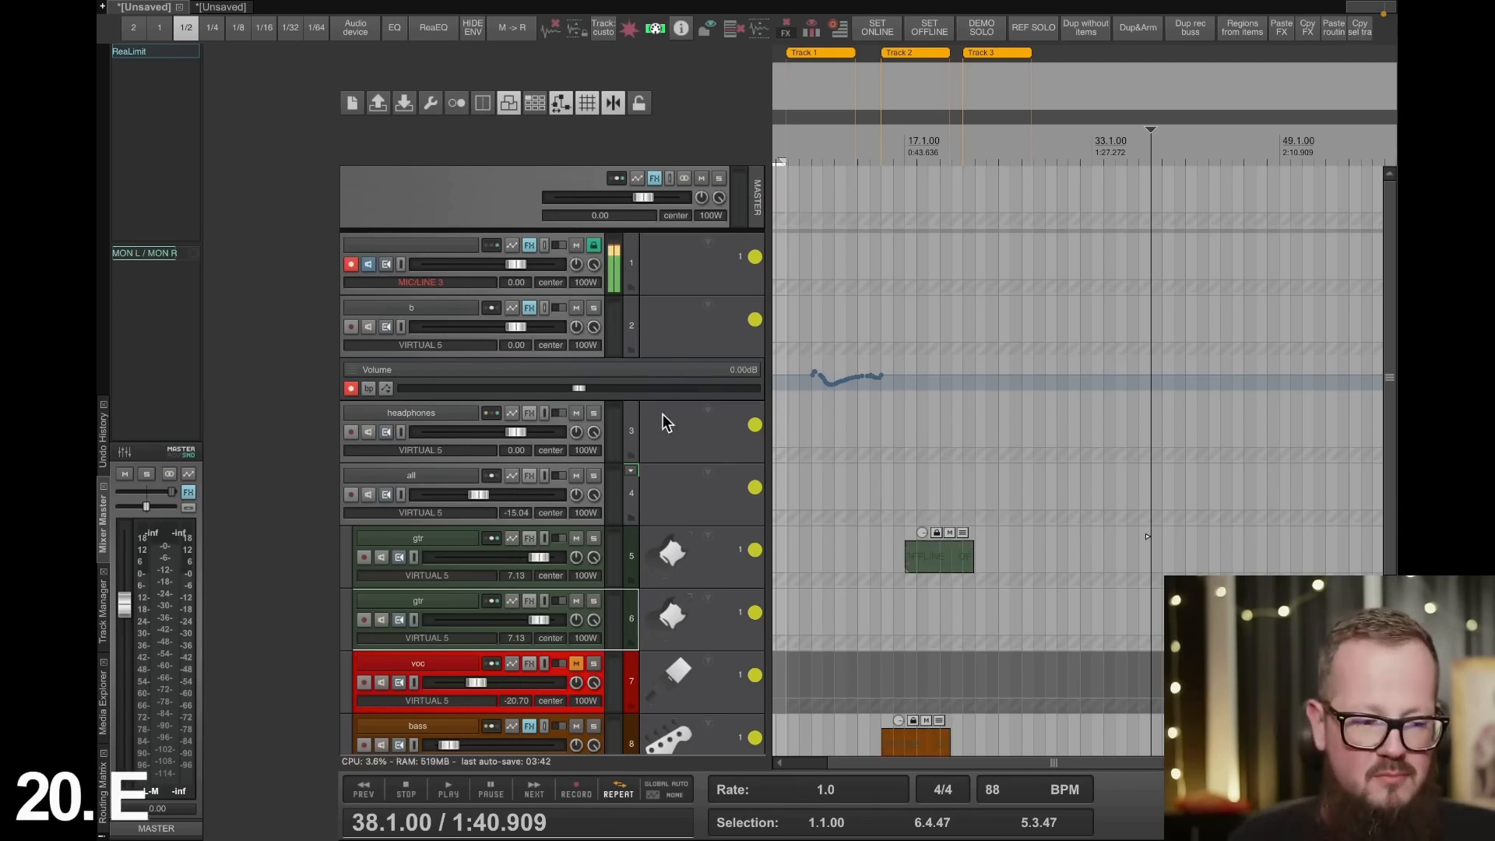
scroll(750, 447, down, 2)
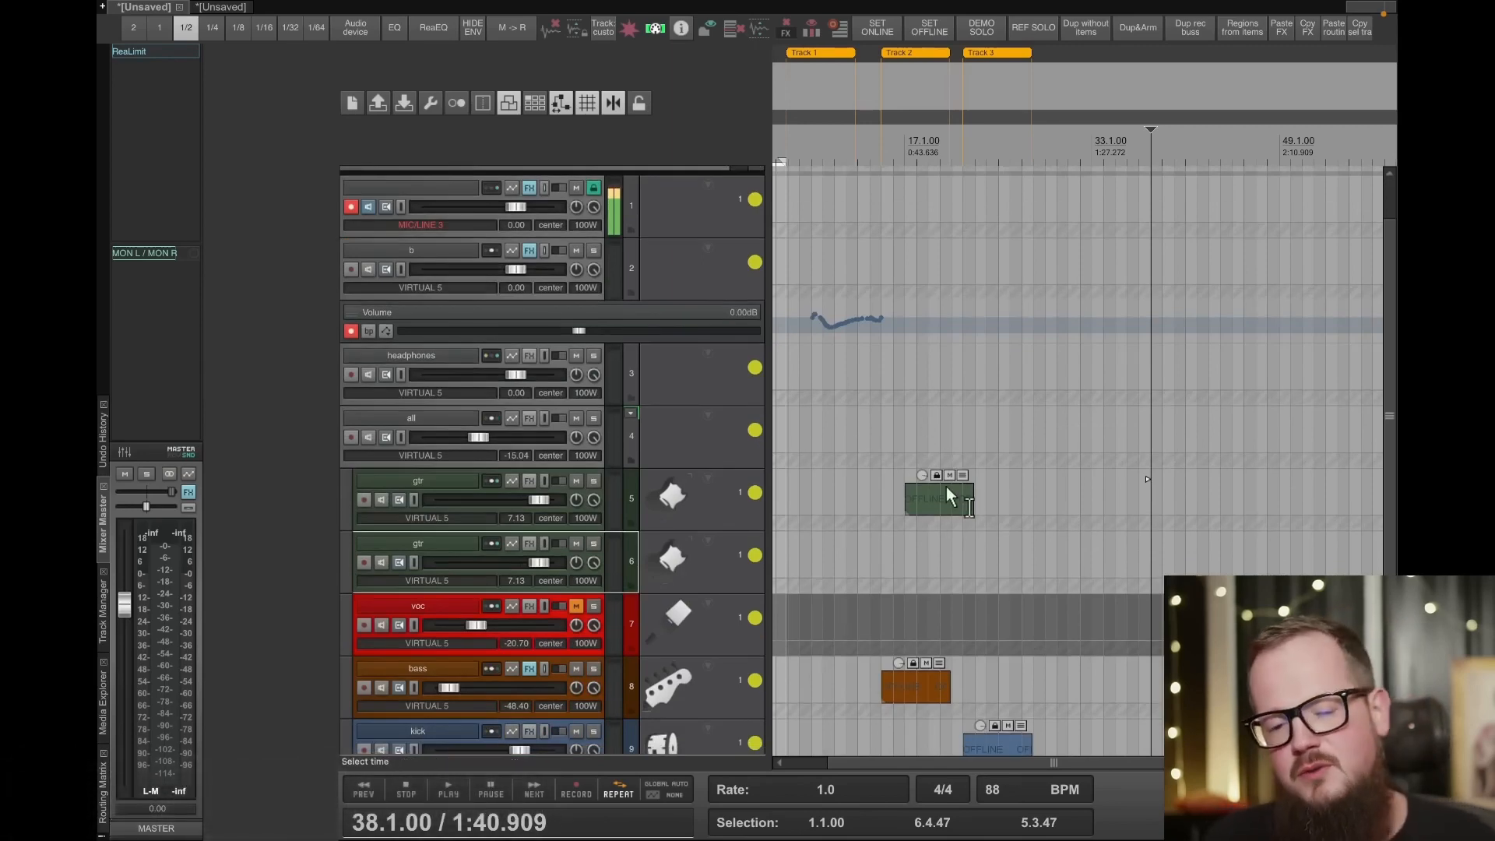
click(355, 31)
scroll(421, 437, down, 5)
click(401, 538)
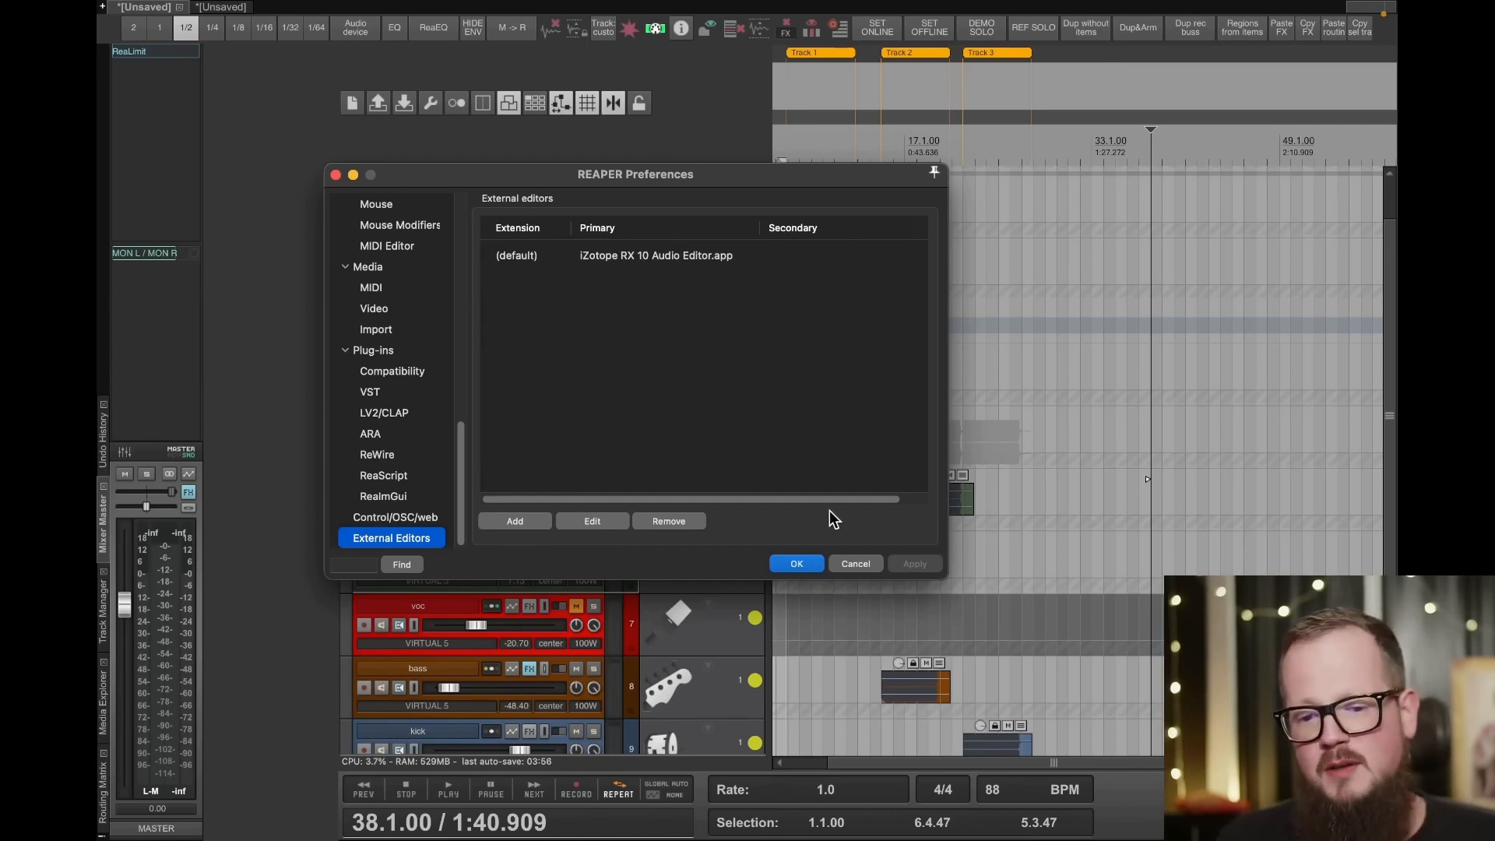
click(858, 563)
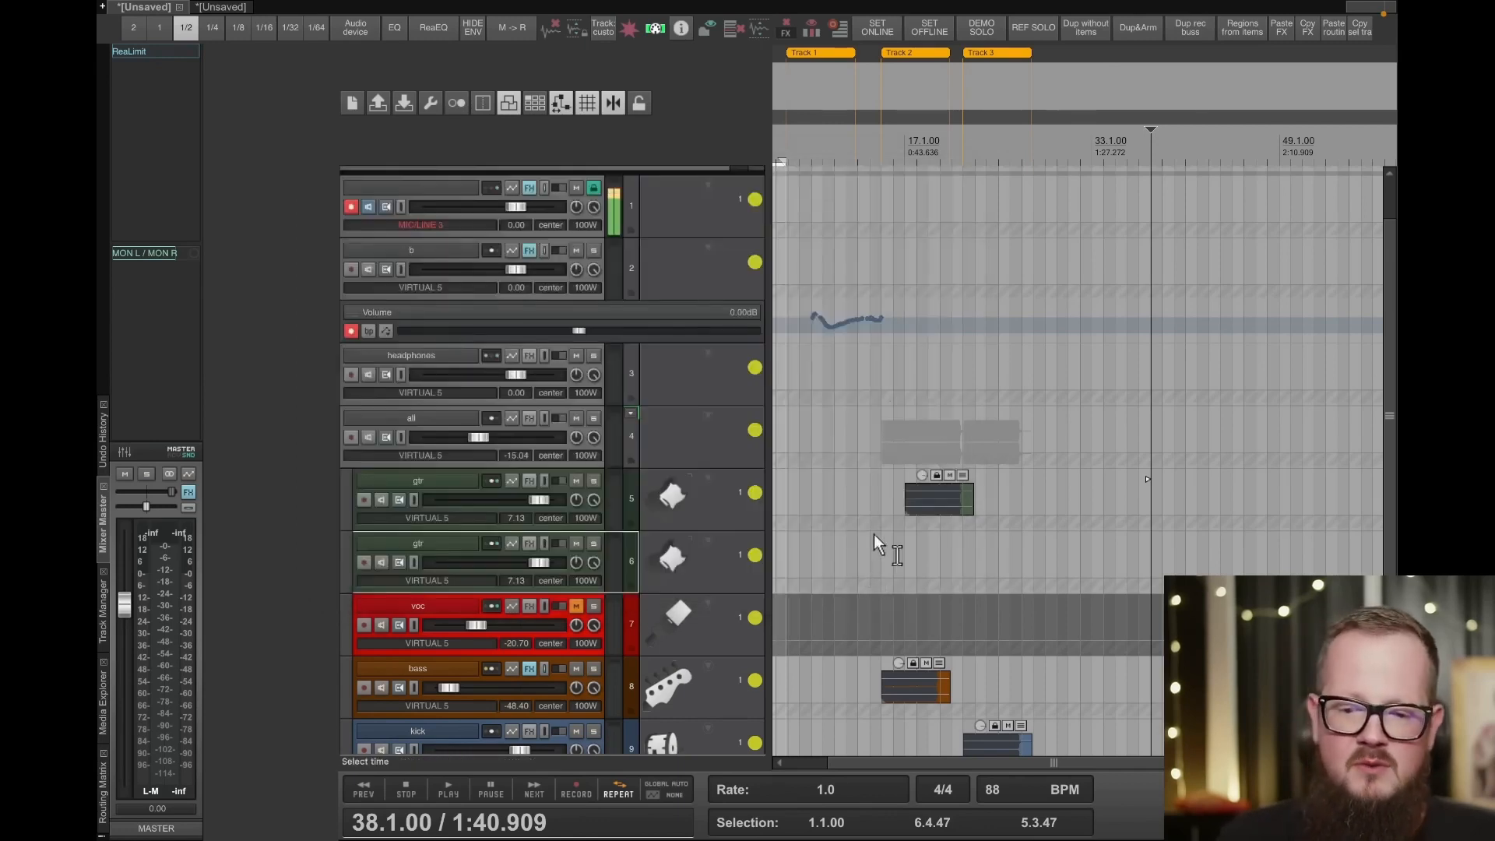
- Select the audio item on the first gtr track, placing the edit cursor at bar 21
click(952, 500)
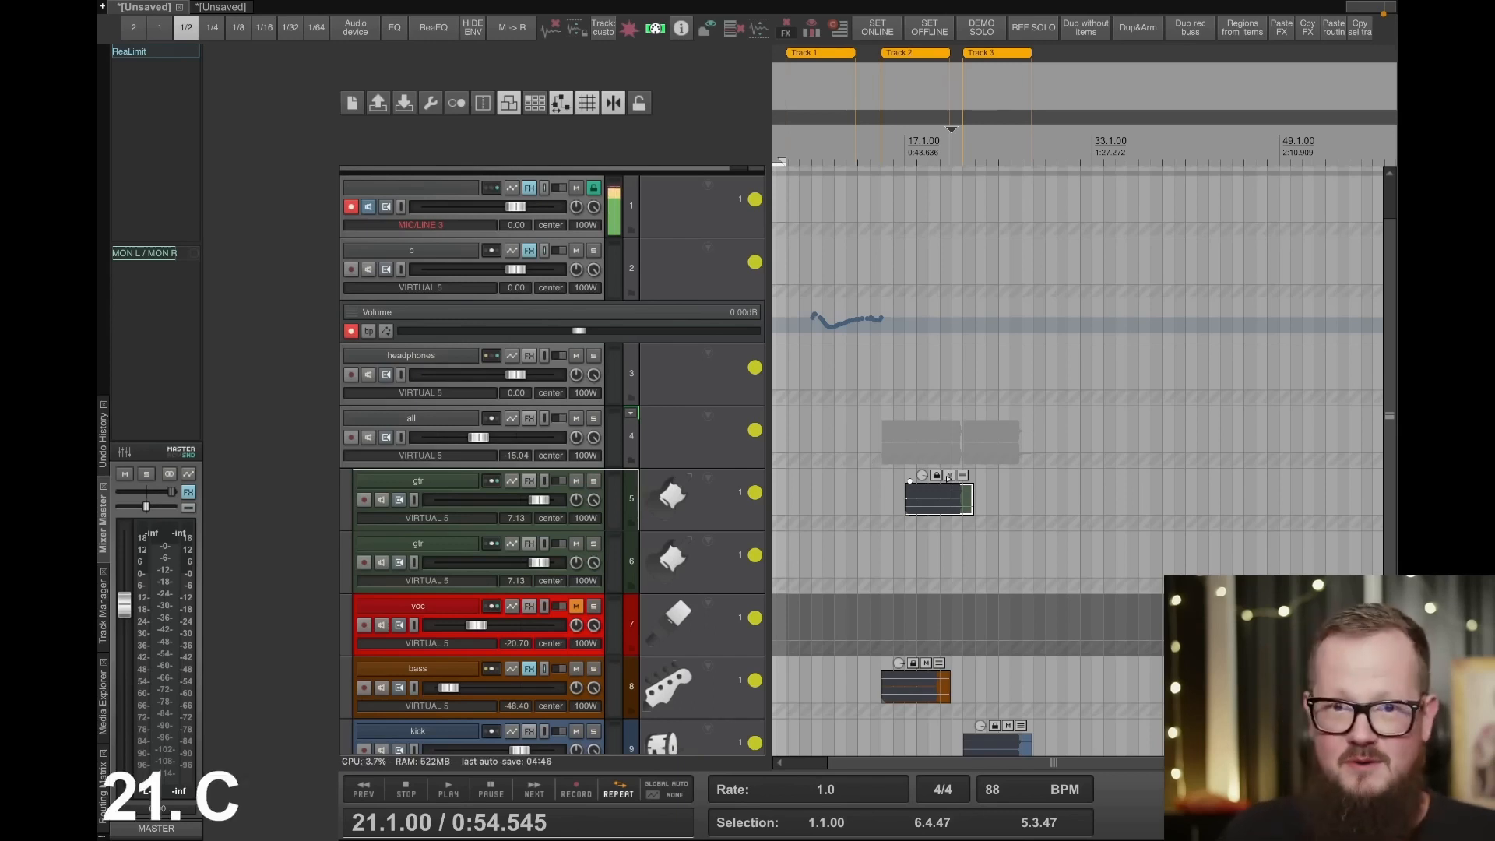
key(super+Tab)
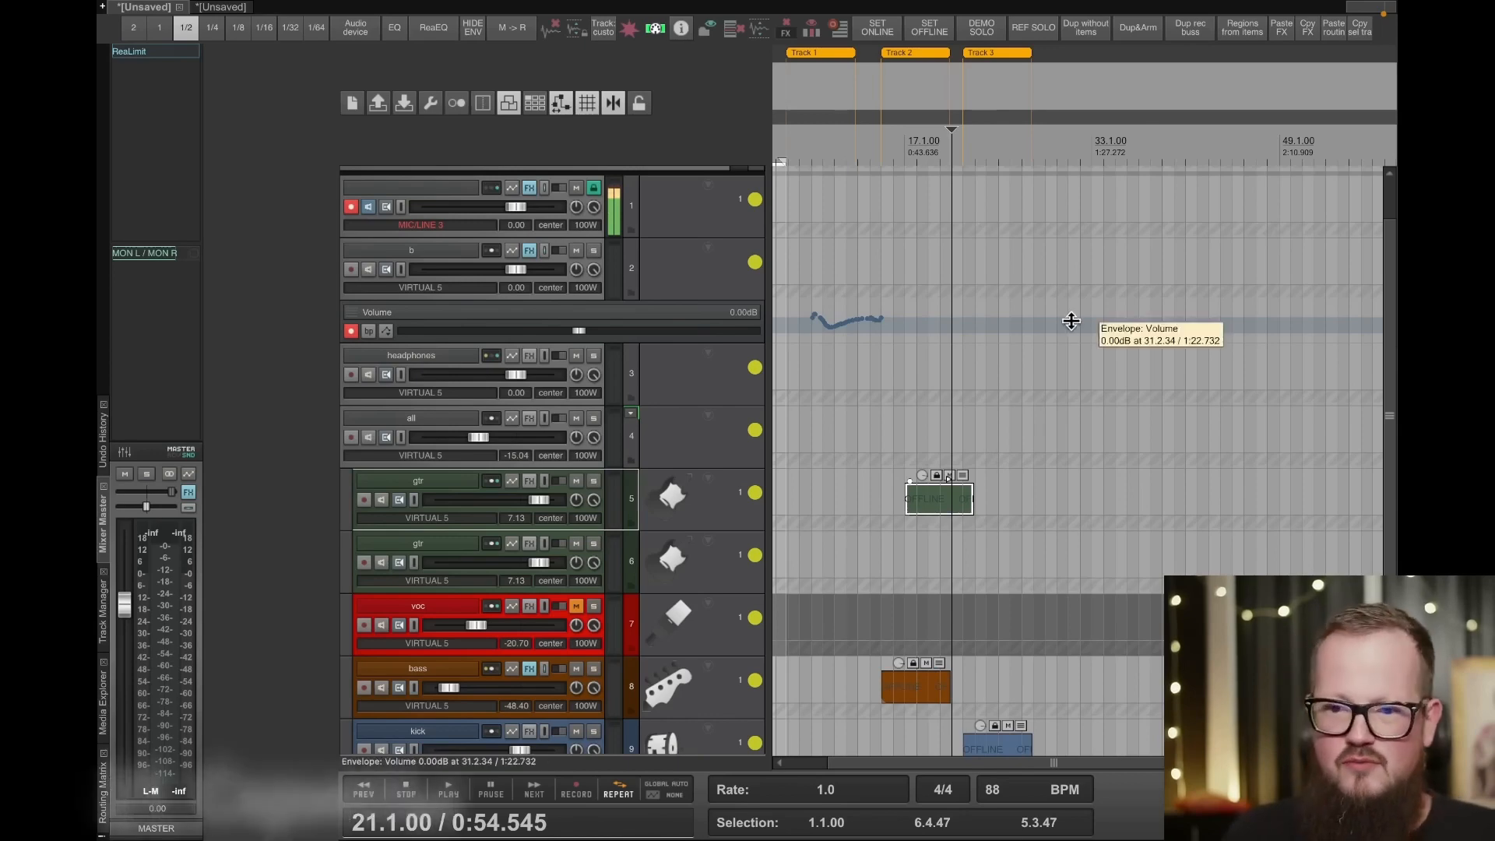
click(671, 143)
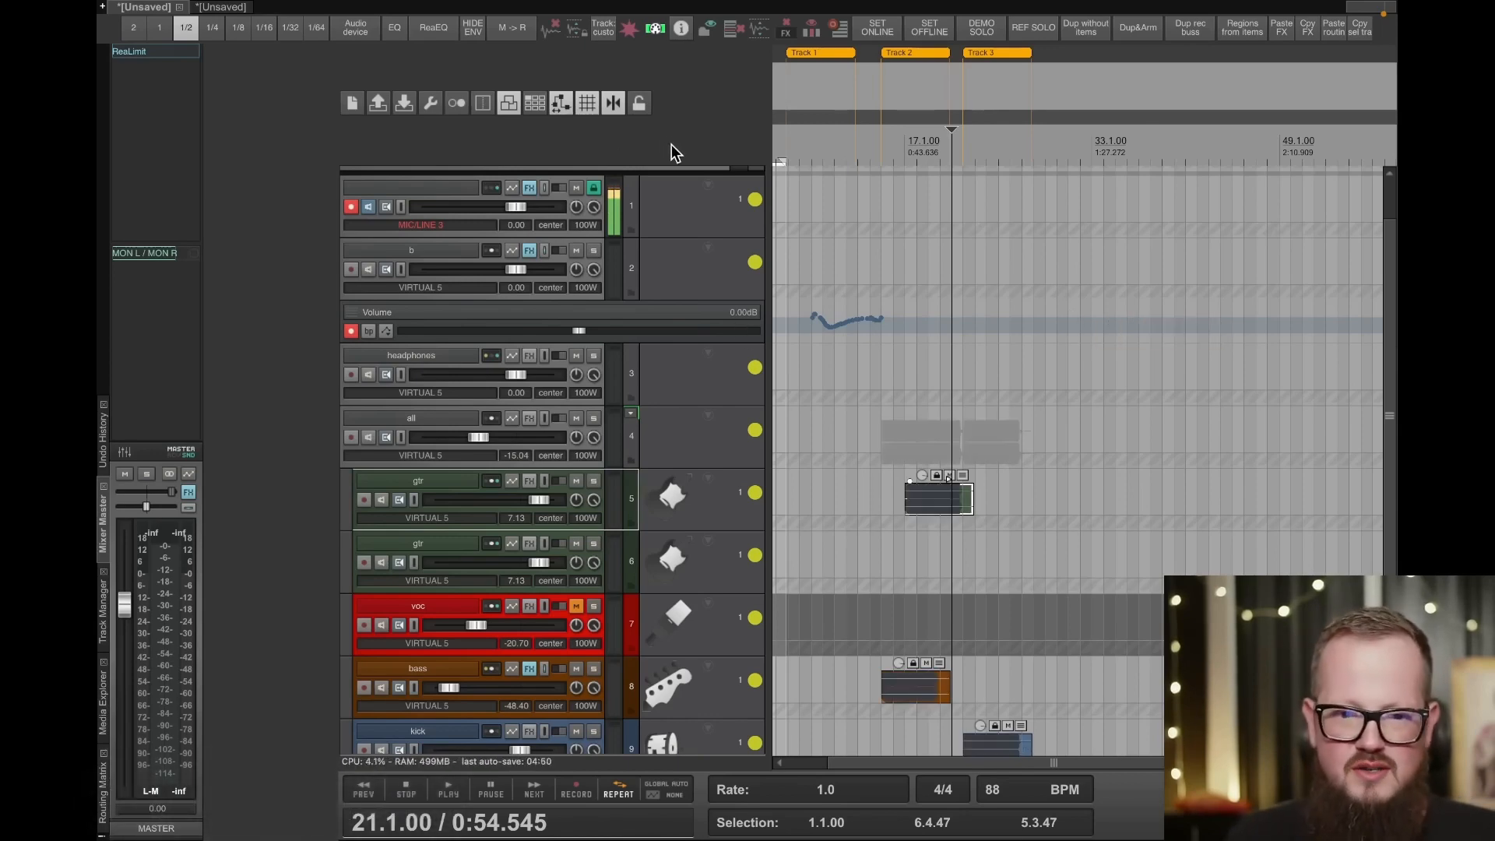
- Filter the actions by "archiver", run the Odedd_Project Archiver script to view its settings, and close its window
key(shift+slash)
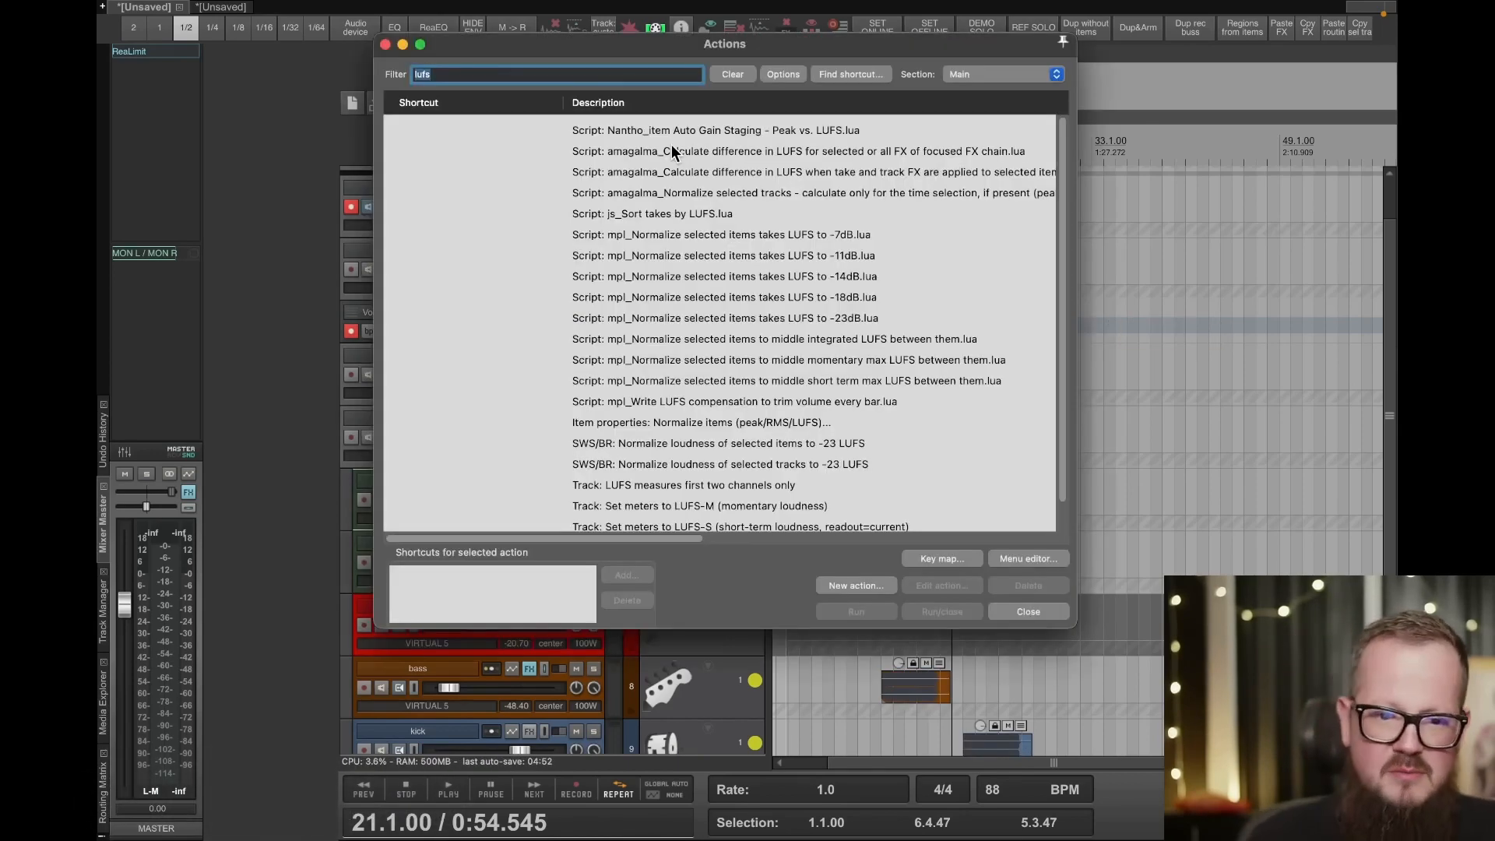
key(BackSpace)
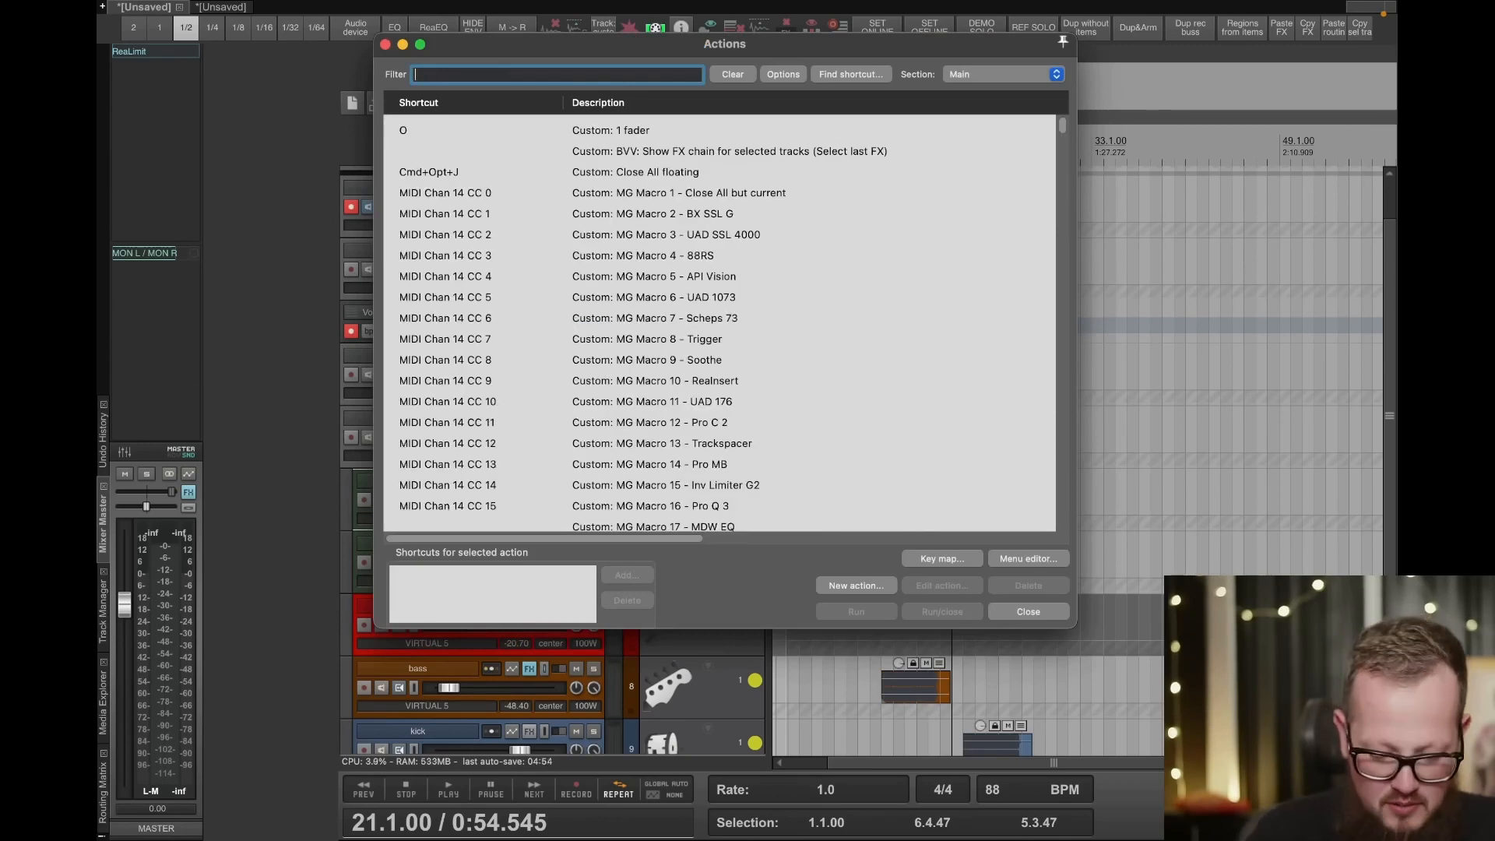
text(arch)
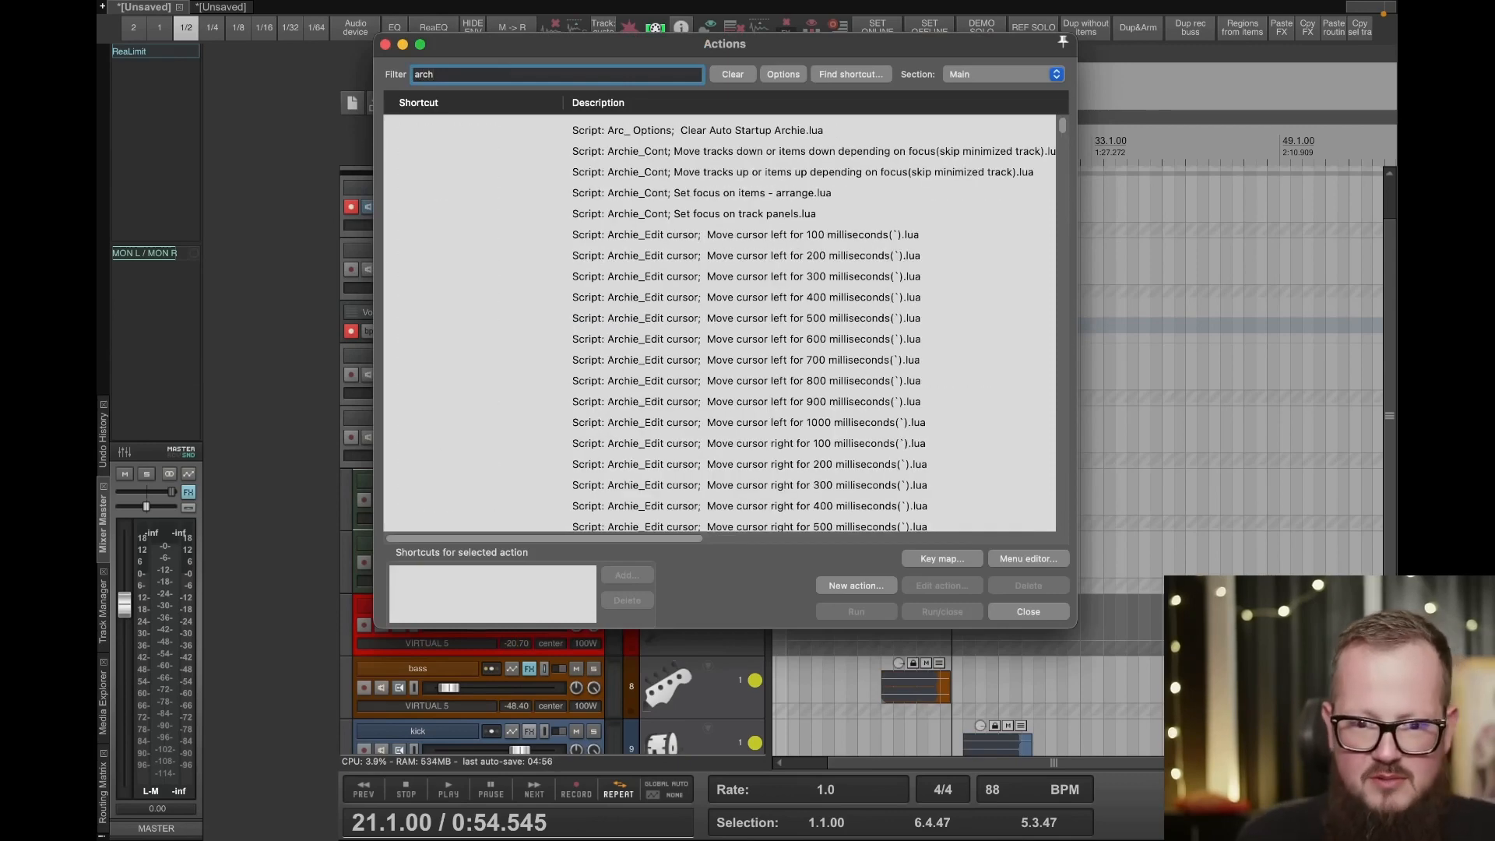
text(iver)
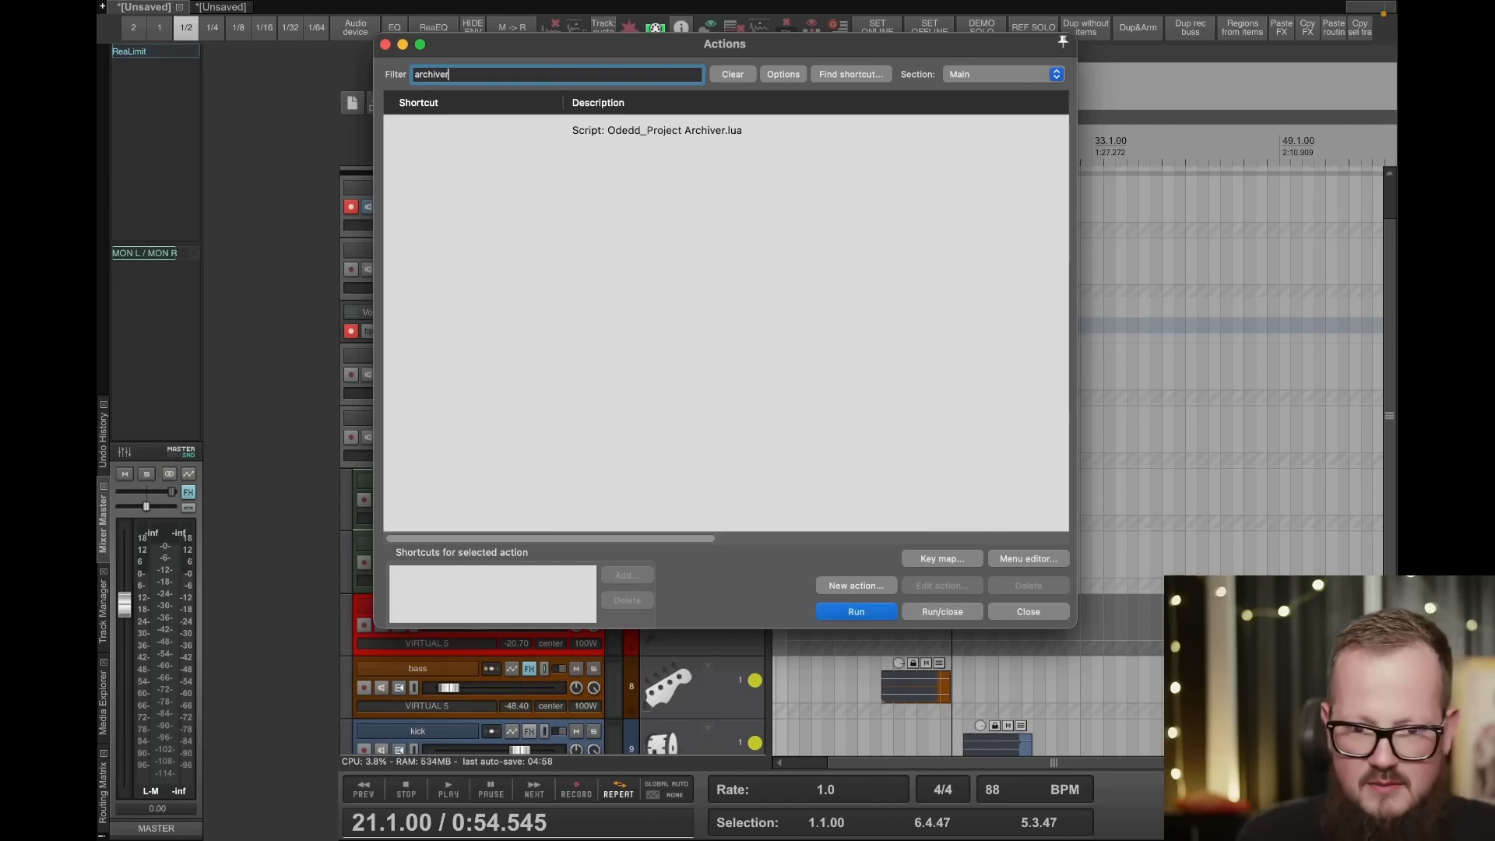
double_click(702, 128)
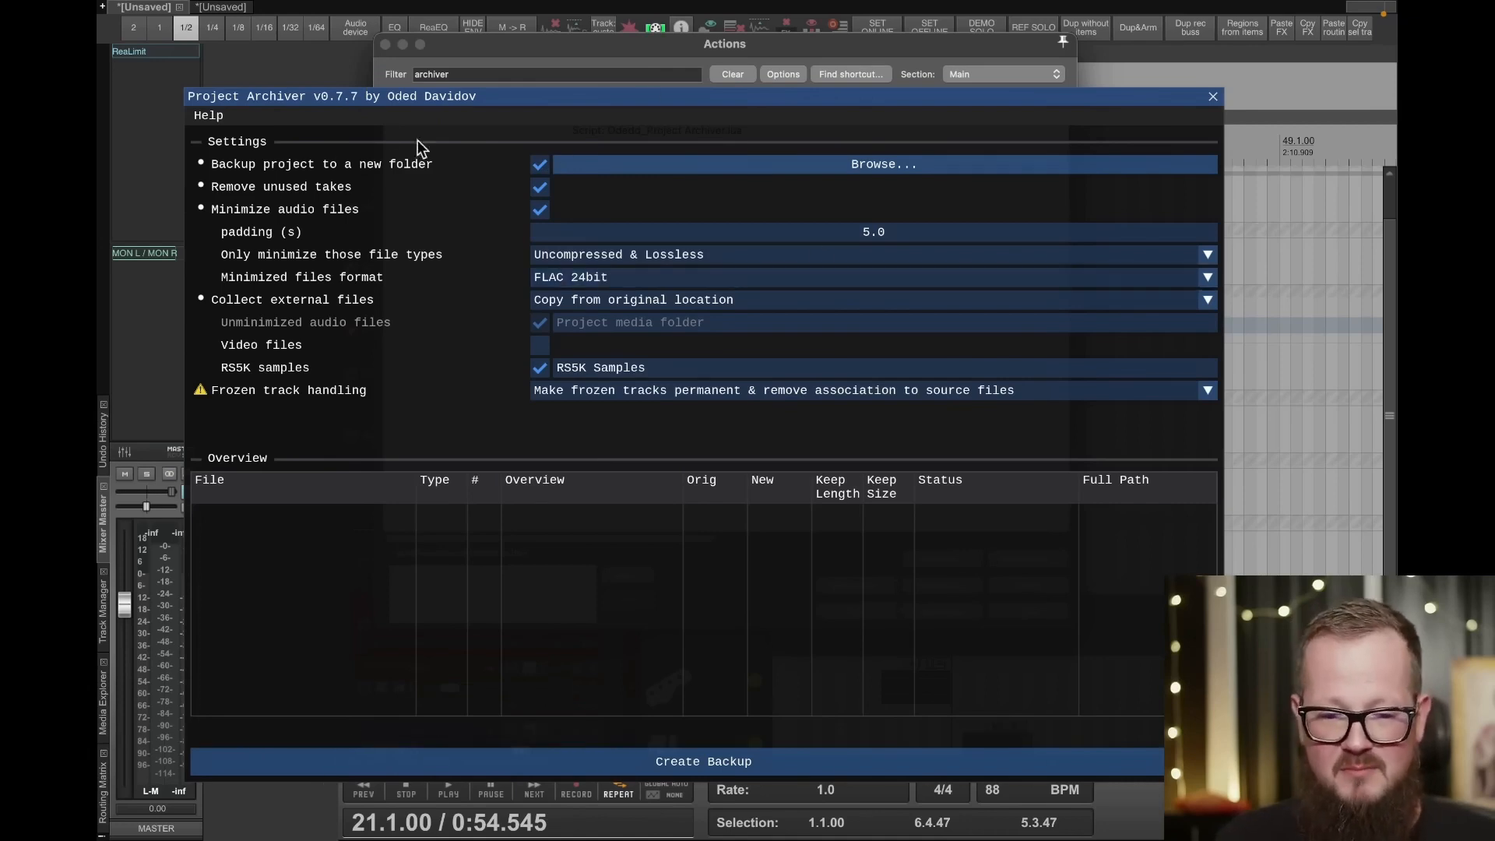
click(1213, 97)
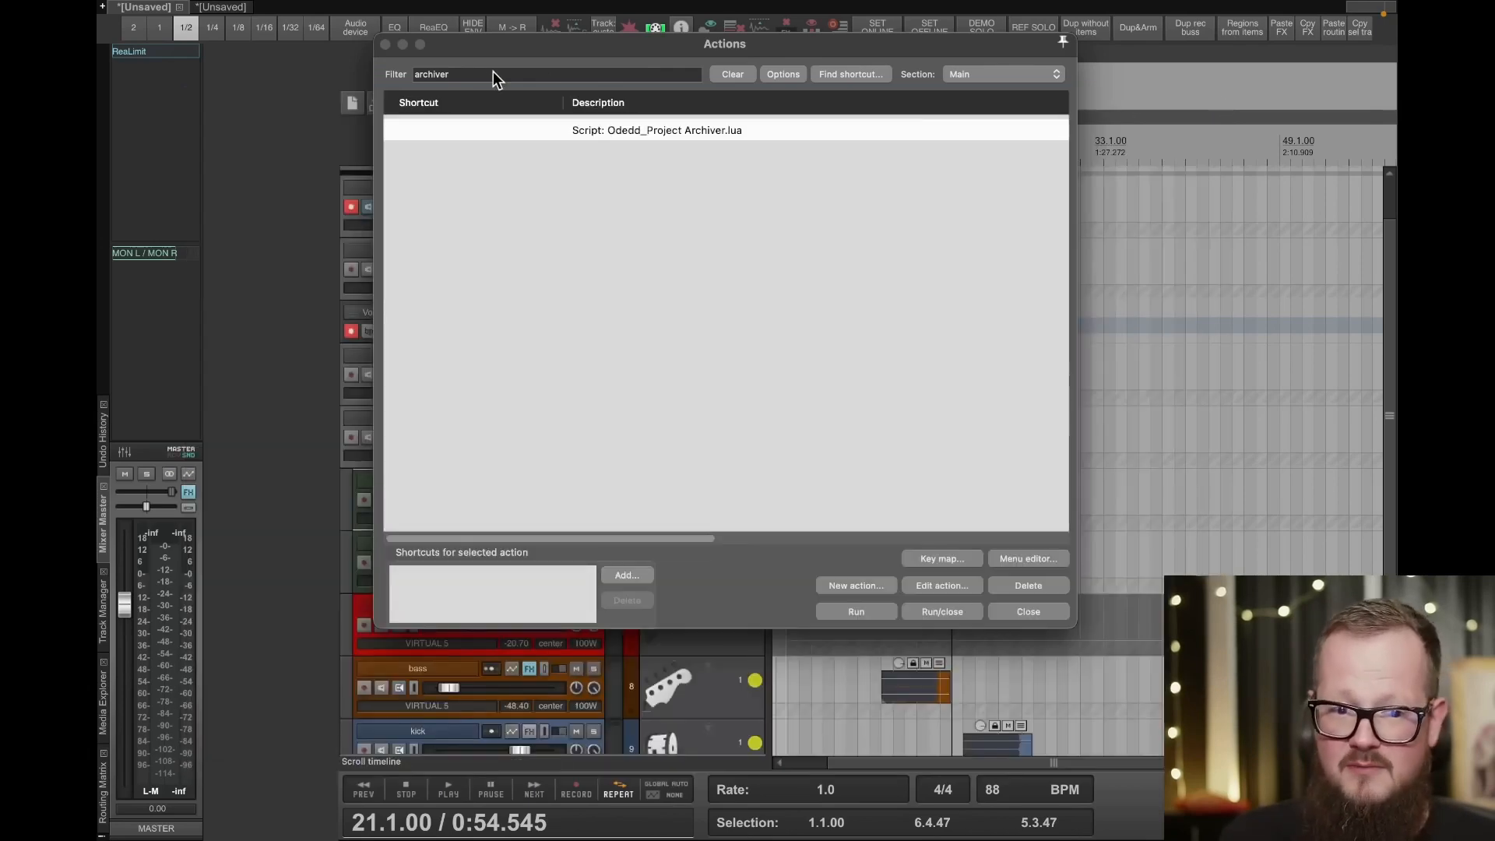
- Filter the actions by "math" and run the tompad_MusicMath script
click(498, 74)
text(mut)
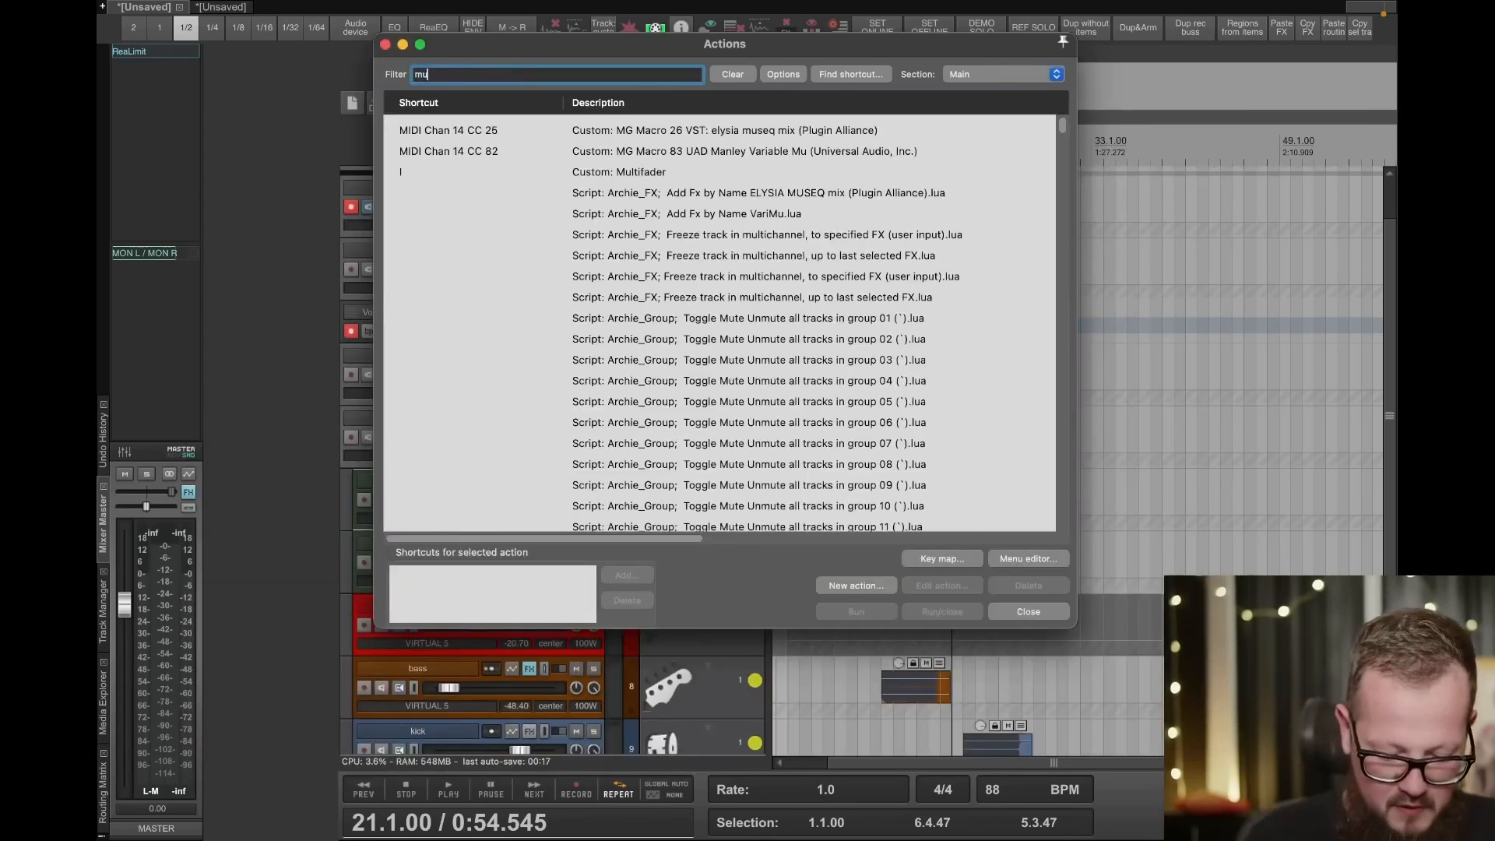
key(BackSpace)
key(BackSpace)
key(BackSpace)
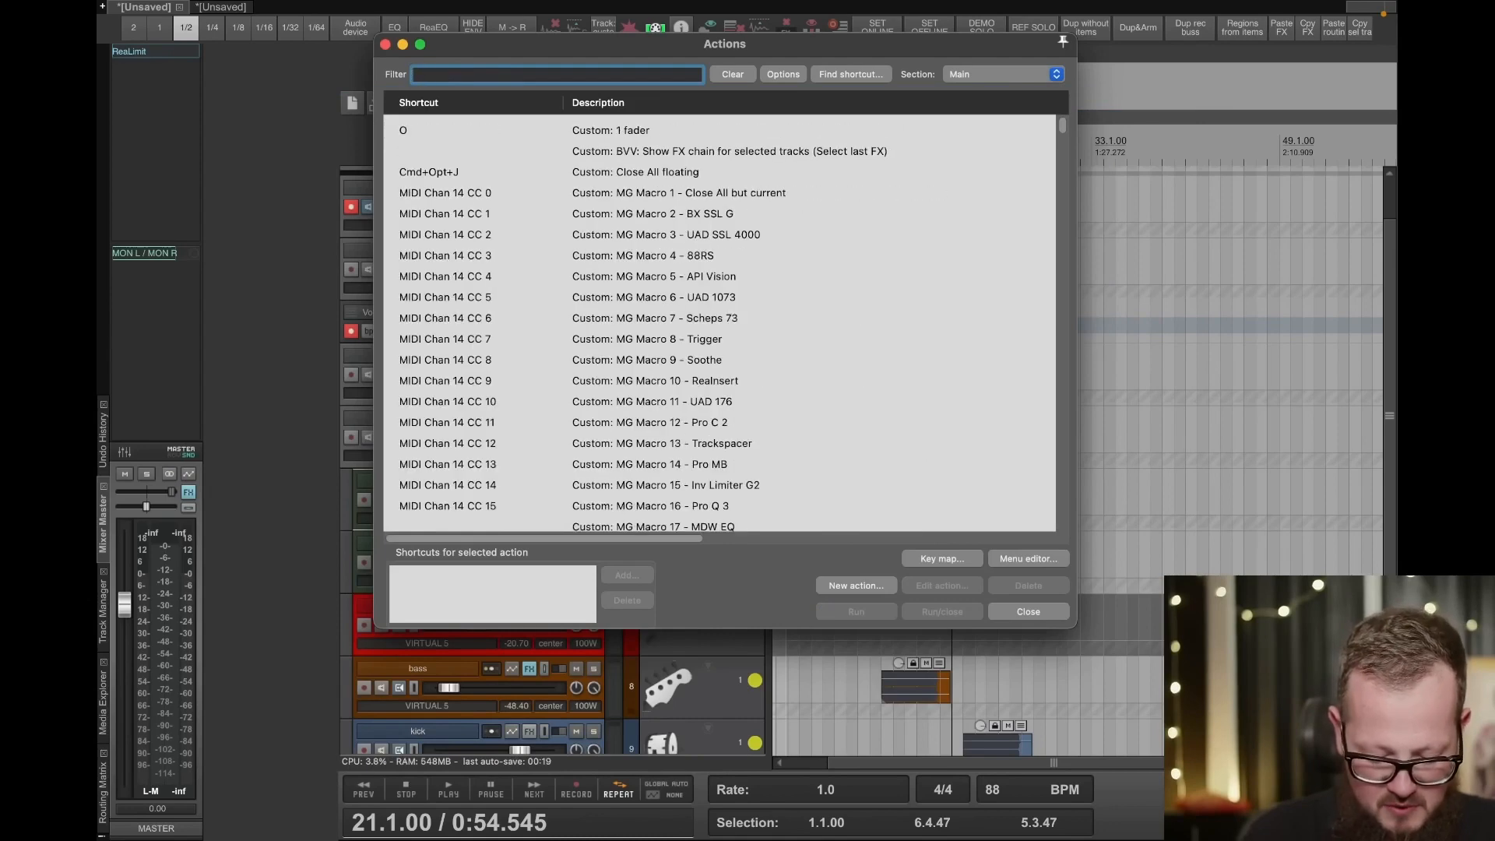
text(mat)
key(BackSpace)
key(BackSpace)
text(ath)
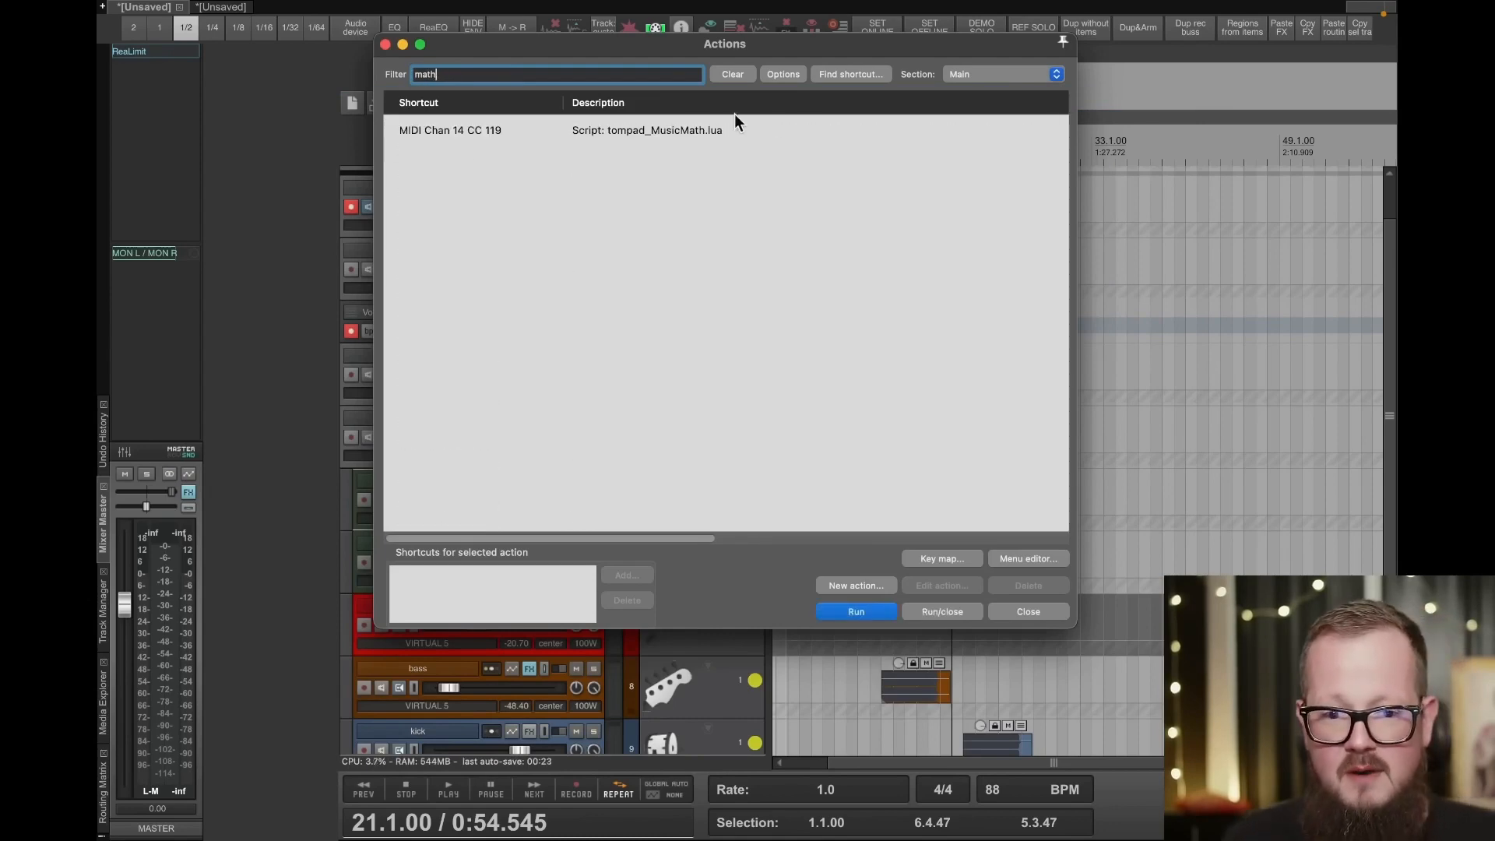
double_click(693, 129)
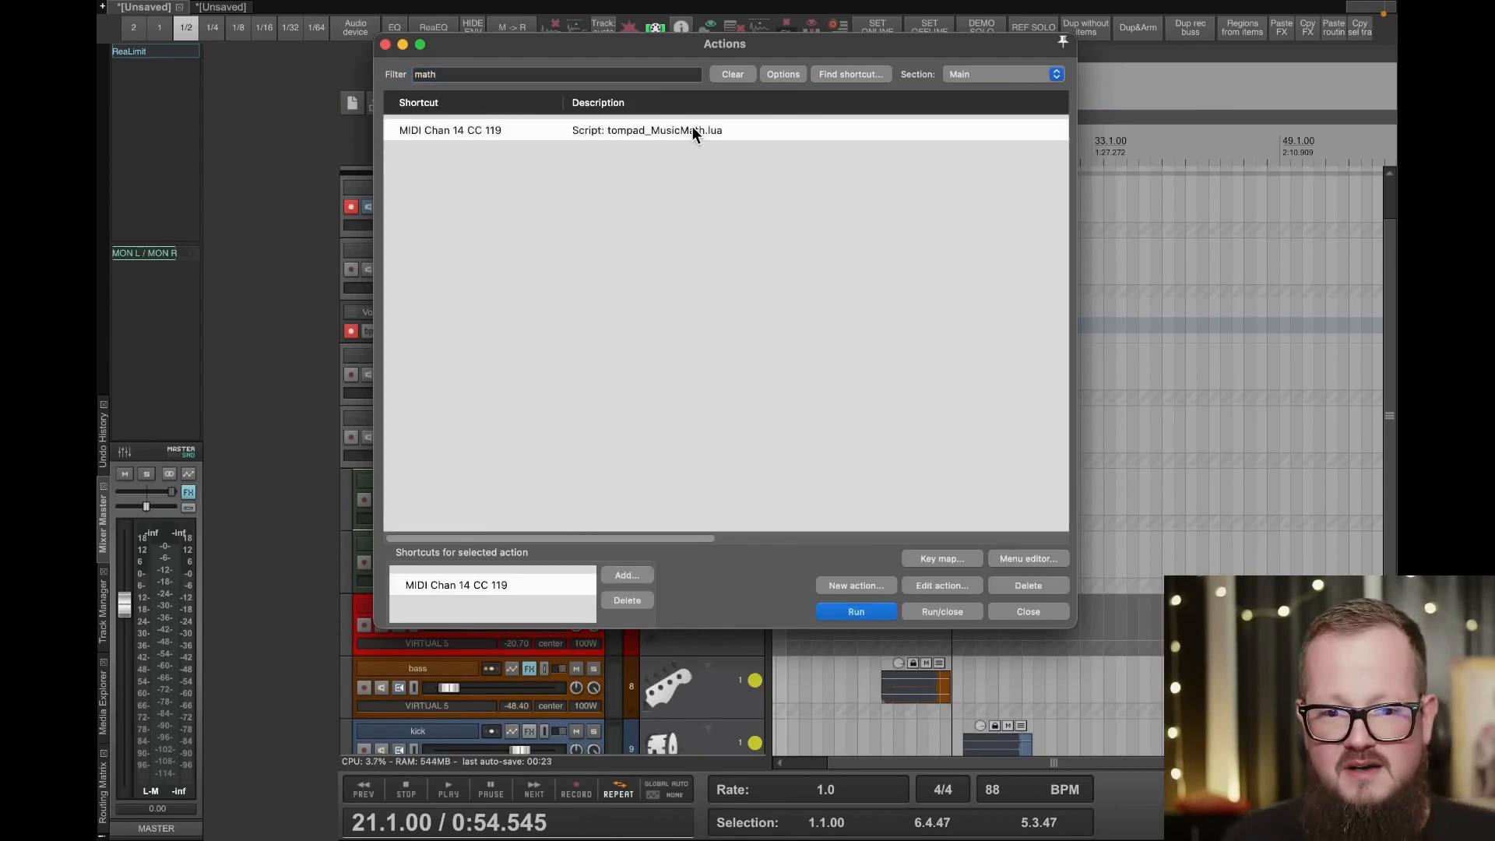
- Calculate the millisecond times of several straight and dotted note lengths in MusicMath, ending with the dotted 1/16
click(691, 170)
click(682, 267)
click(658, 314)
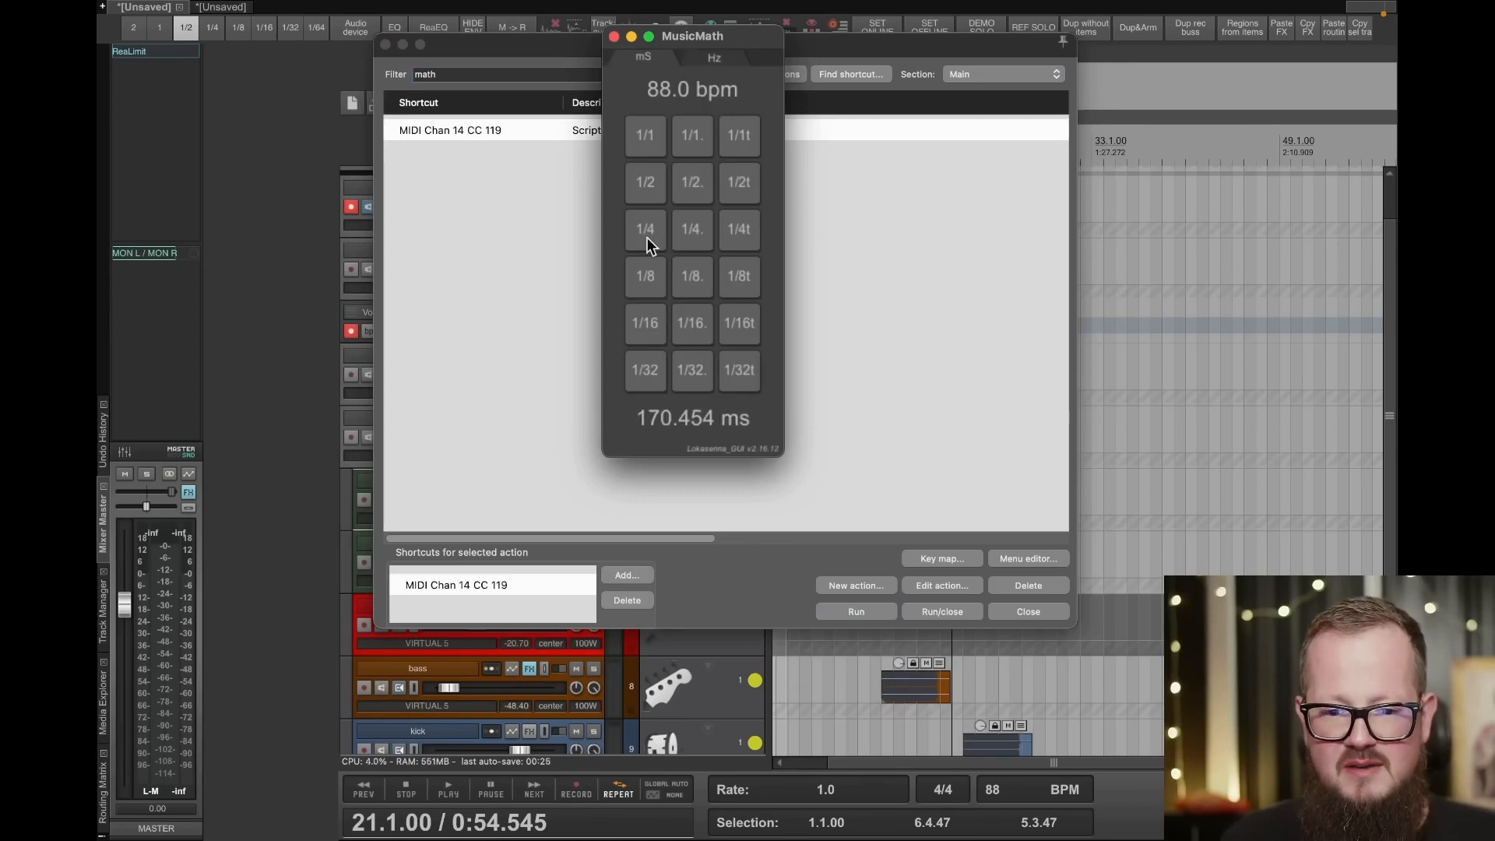
click(645, 237)
click(646, 323)
click(644, 375)
click(691, 370)
click(692, 323)
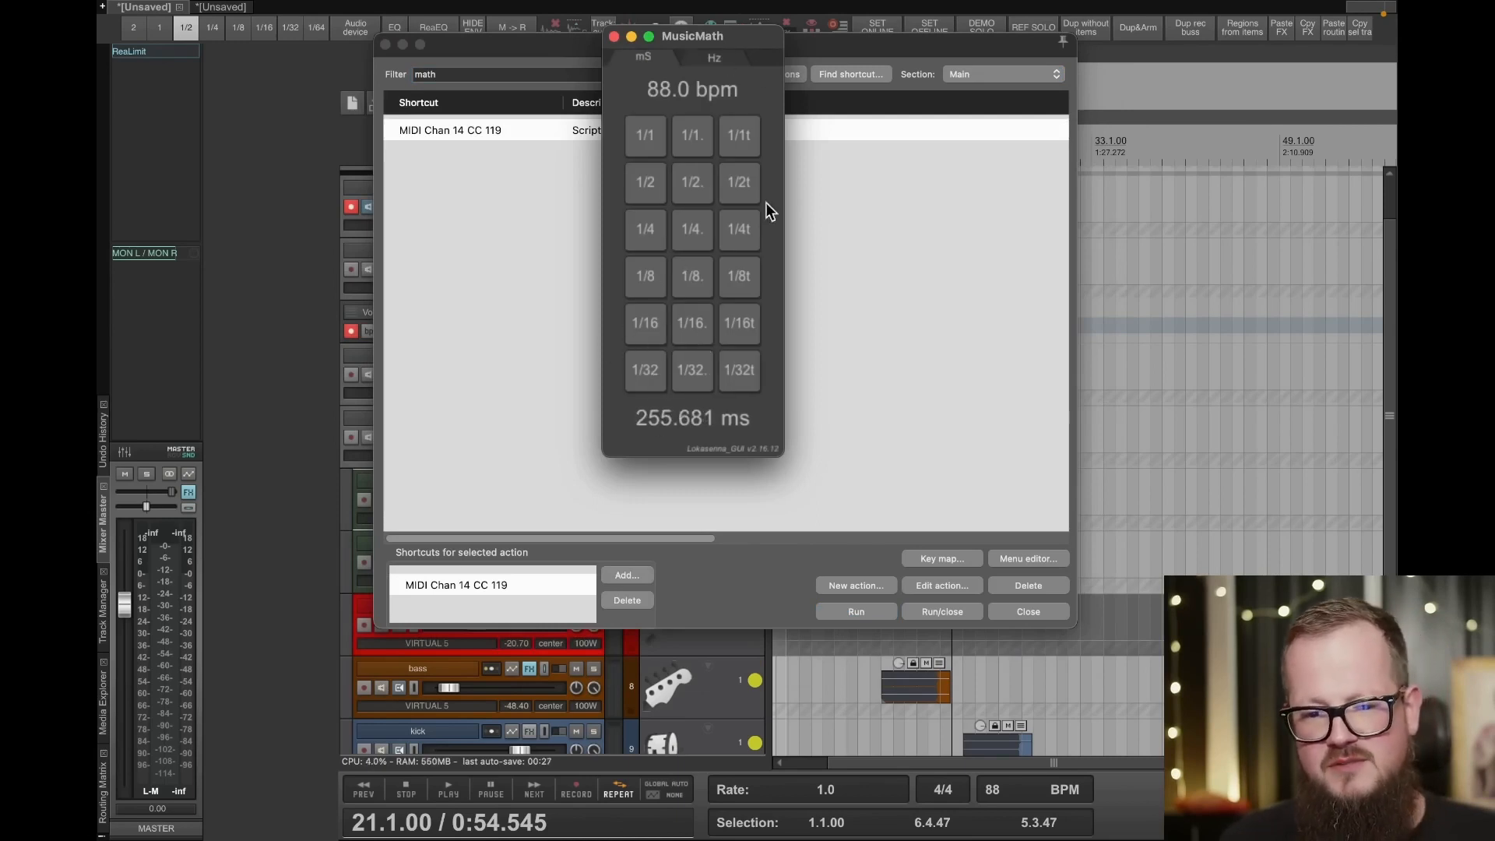
- Look up the frequency of A#/Bb4 in MusicMath's Hz calculator, closing it and the action list when finished
click(701, 57)
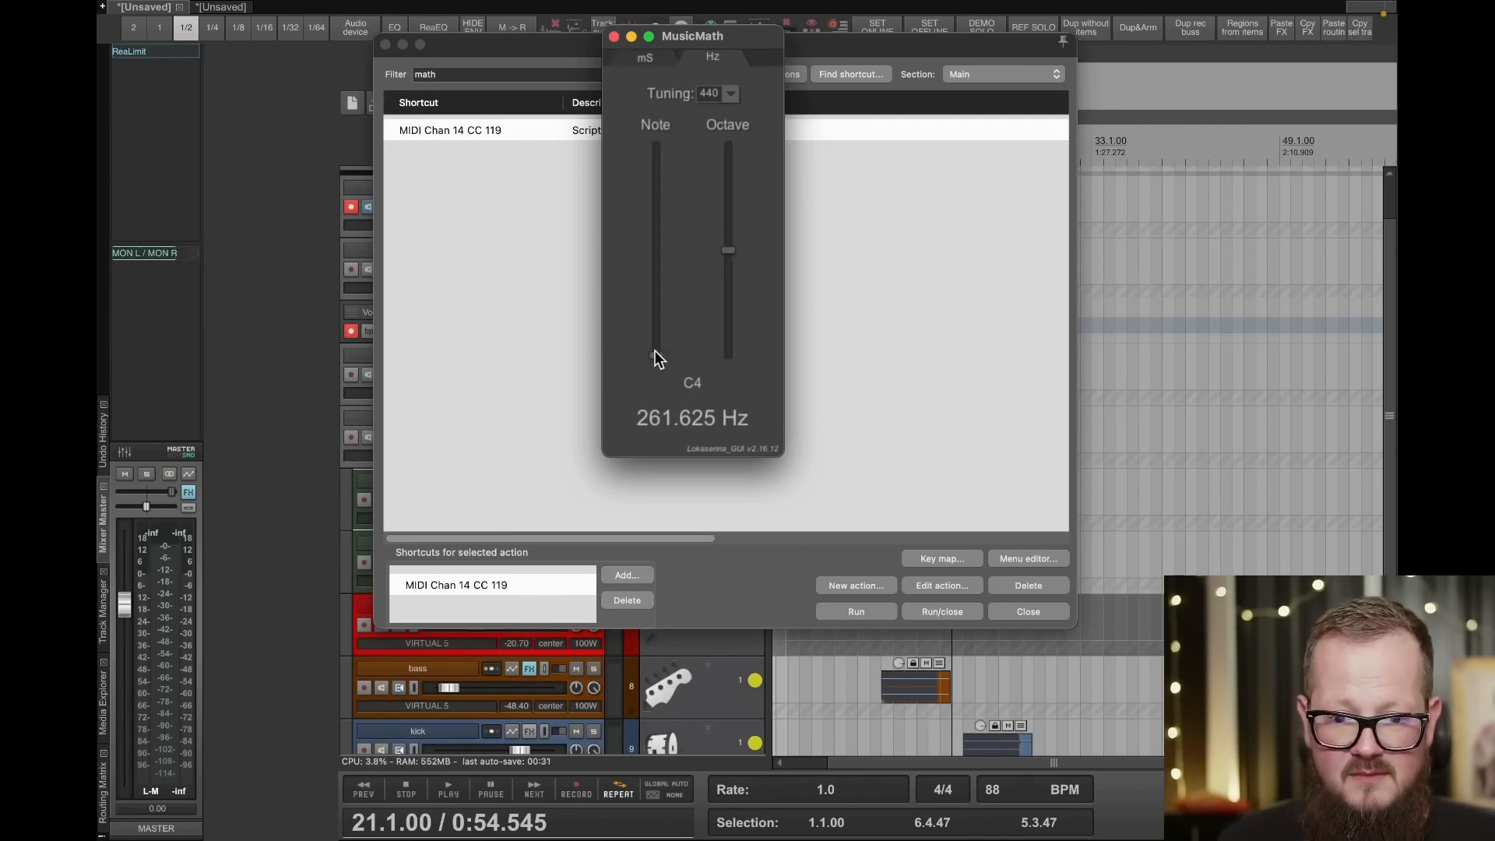
drag(657, 355, 665, 156)
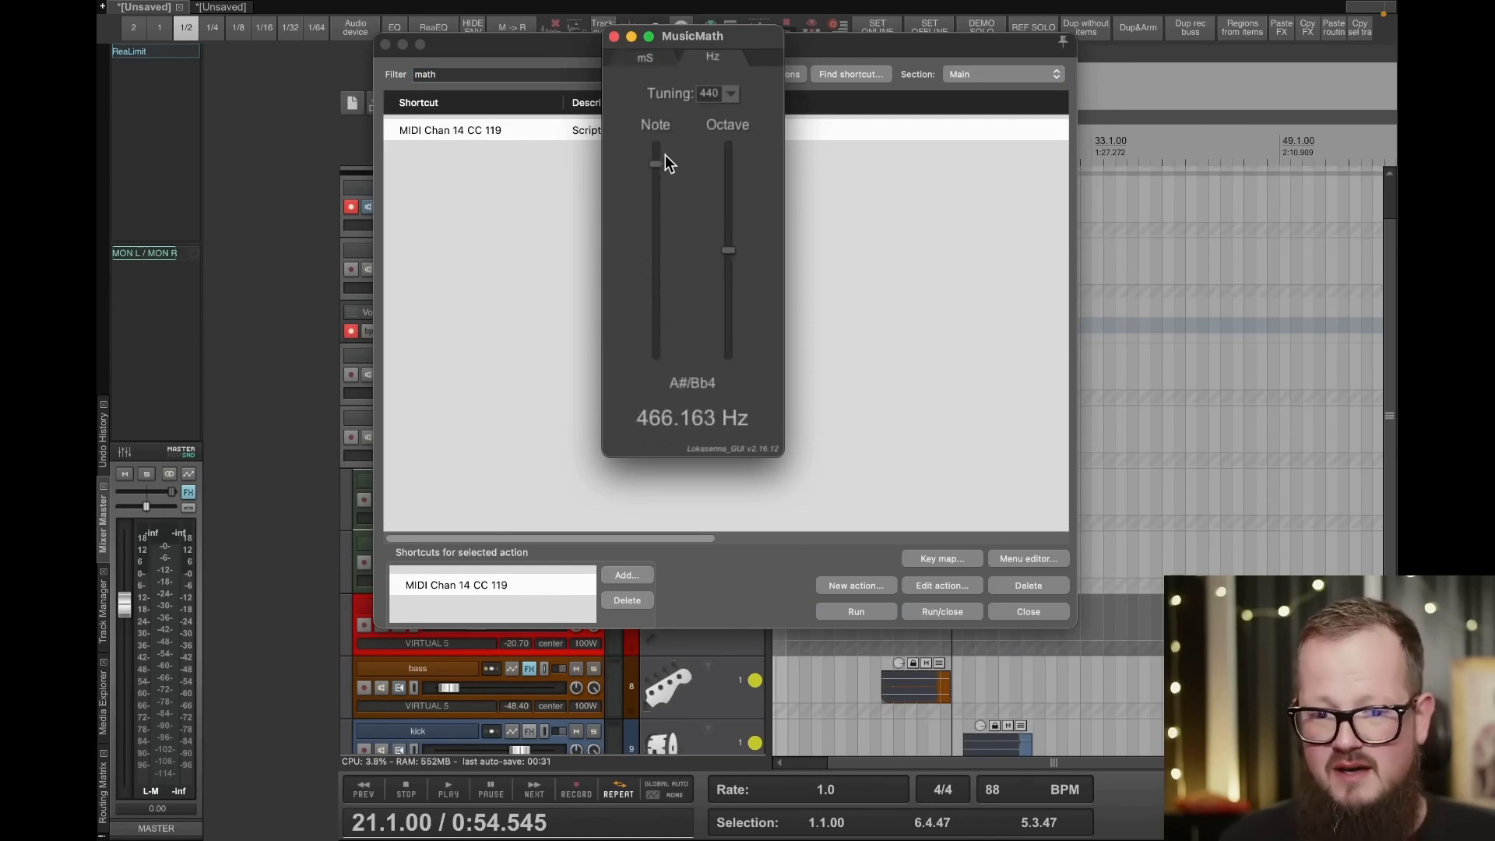
click(665, 56)
click(714, 58)
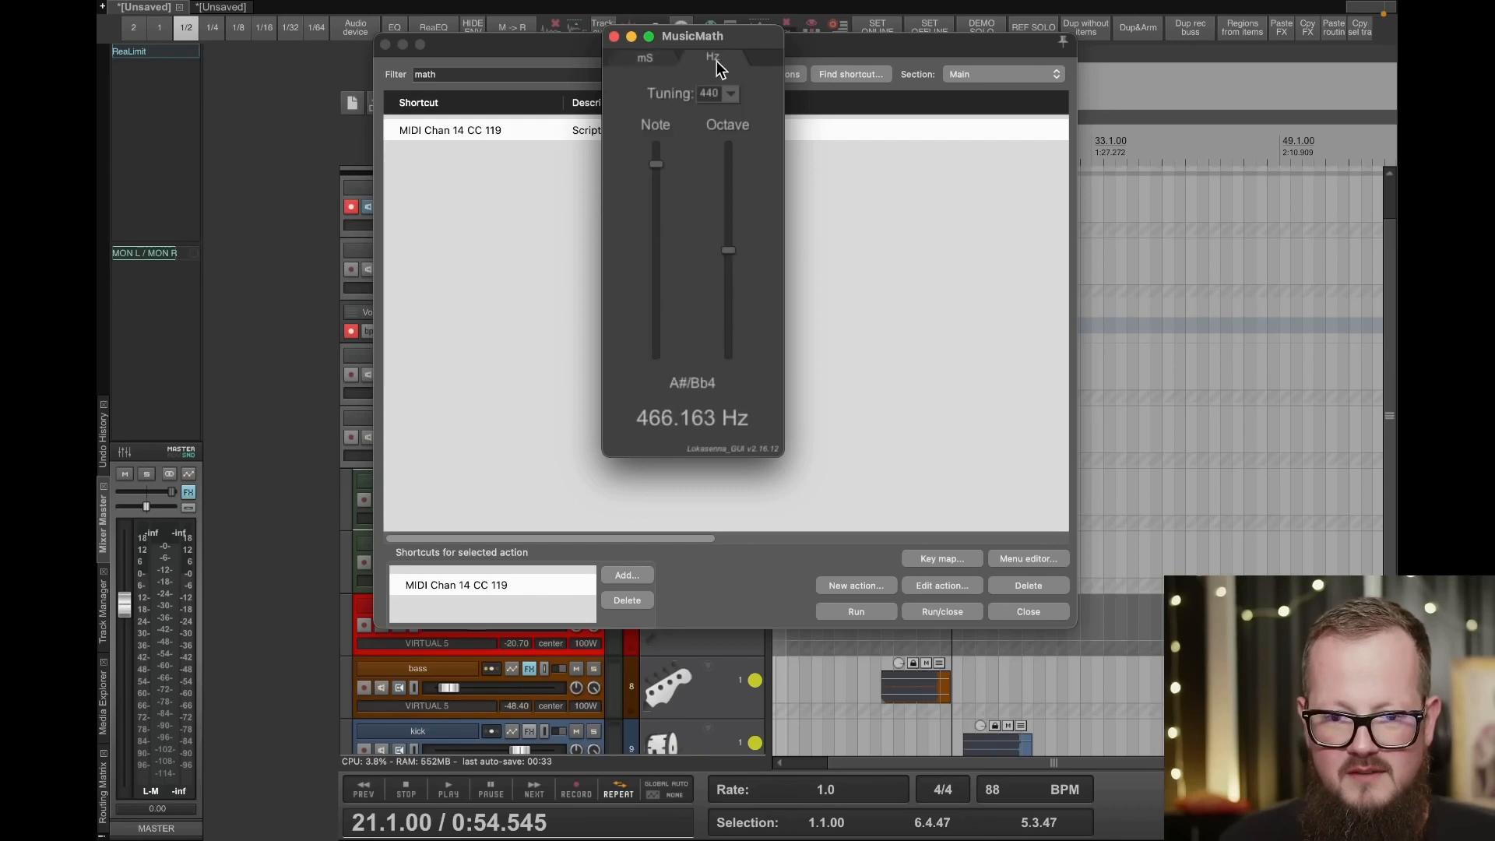
click(613, 37)
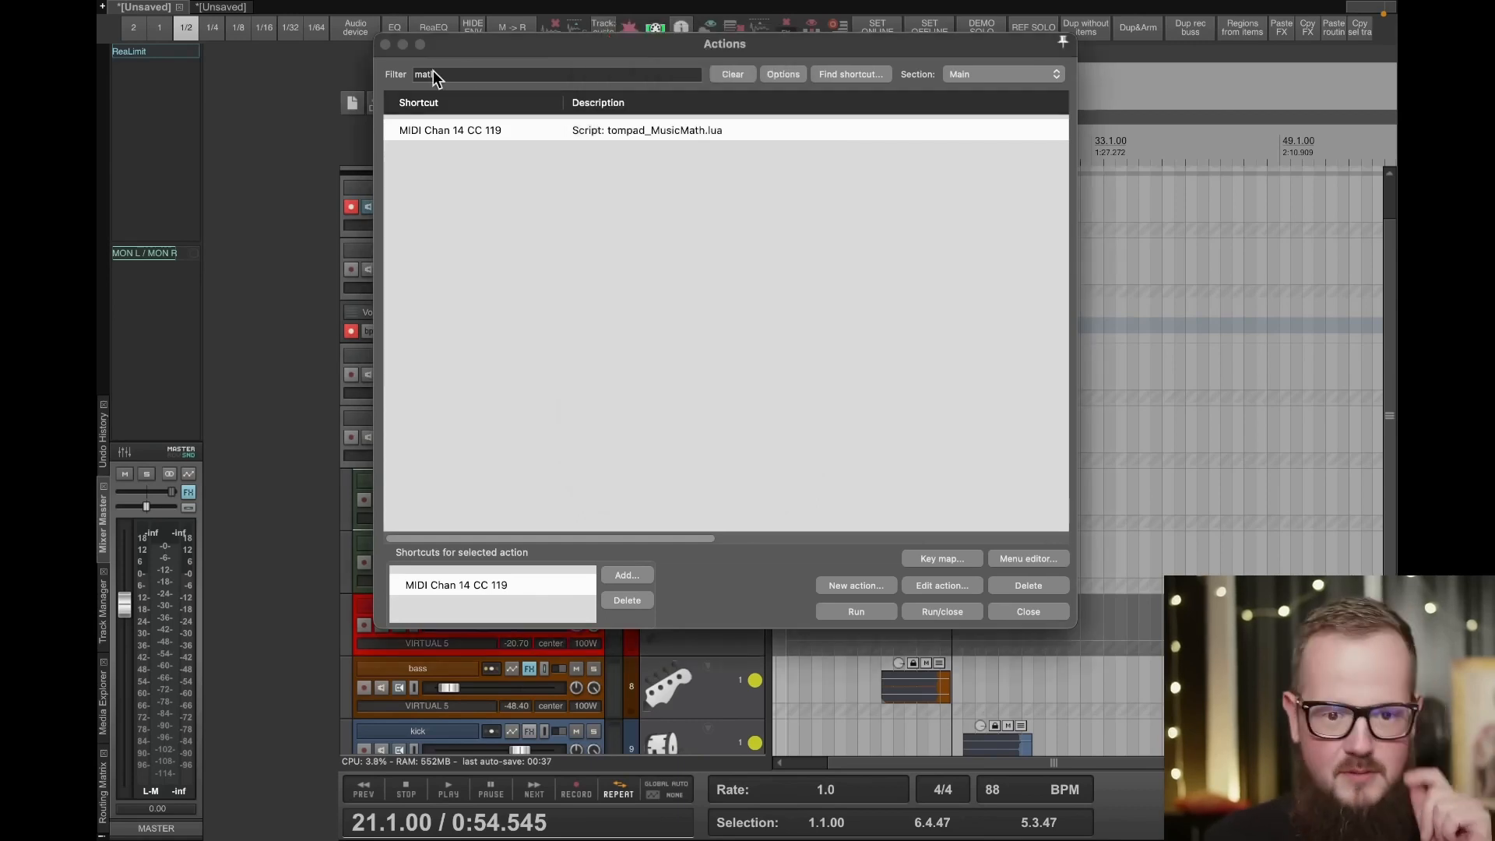
click(387, 44)
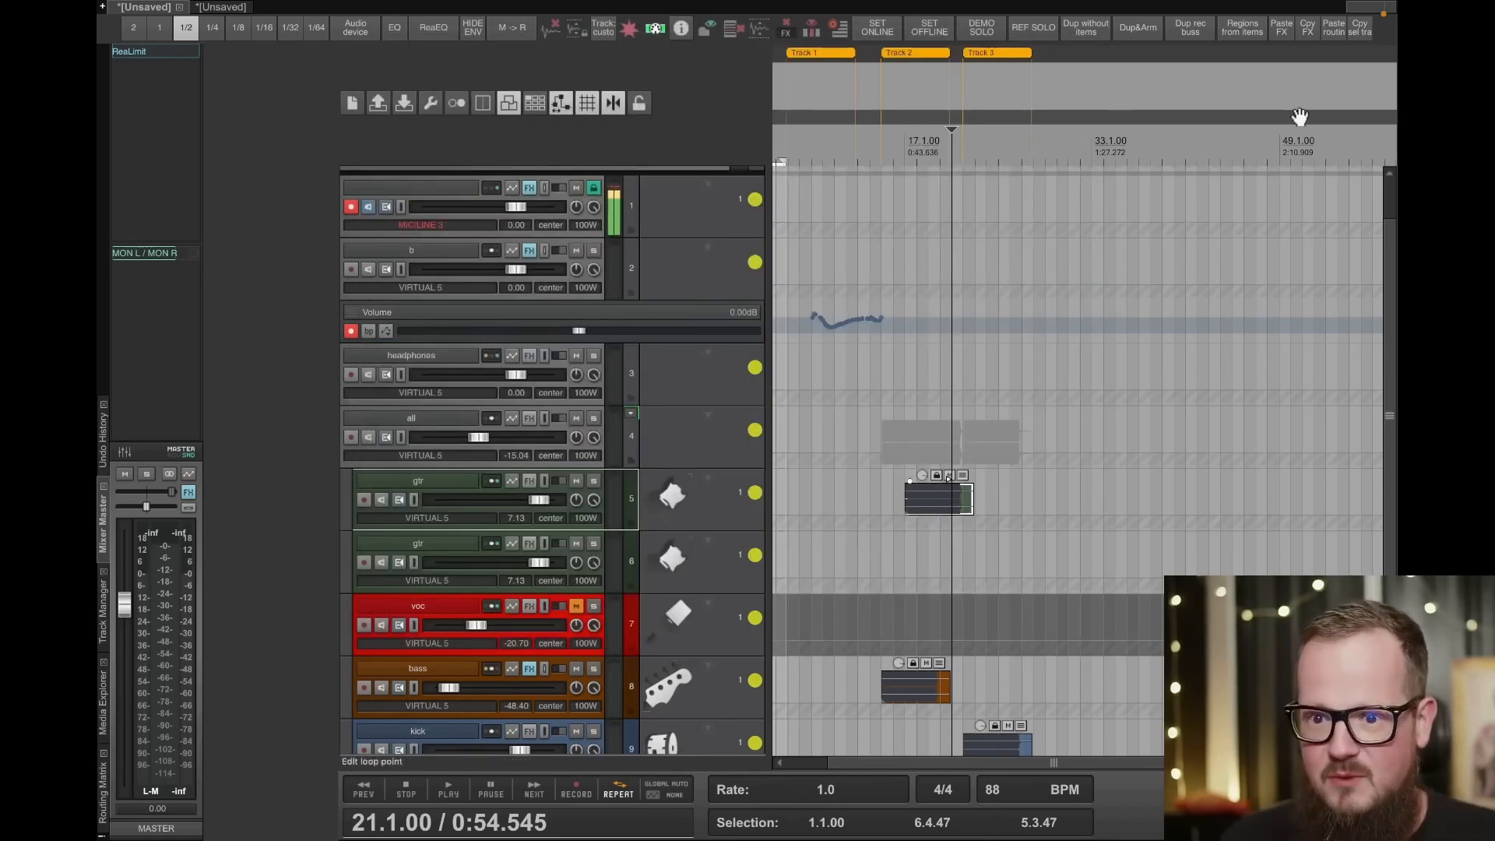
- Duplicate the second gtr track without items, and duplicate the first gtr track with Dup&Arm
click(441, 545)
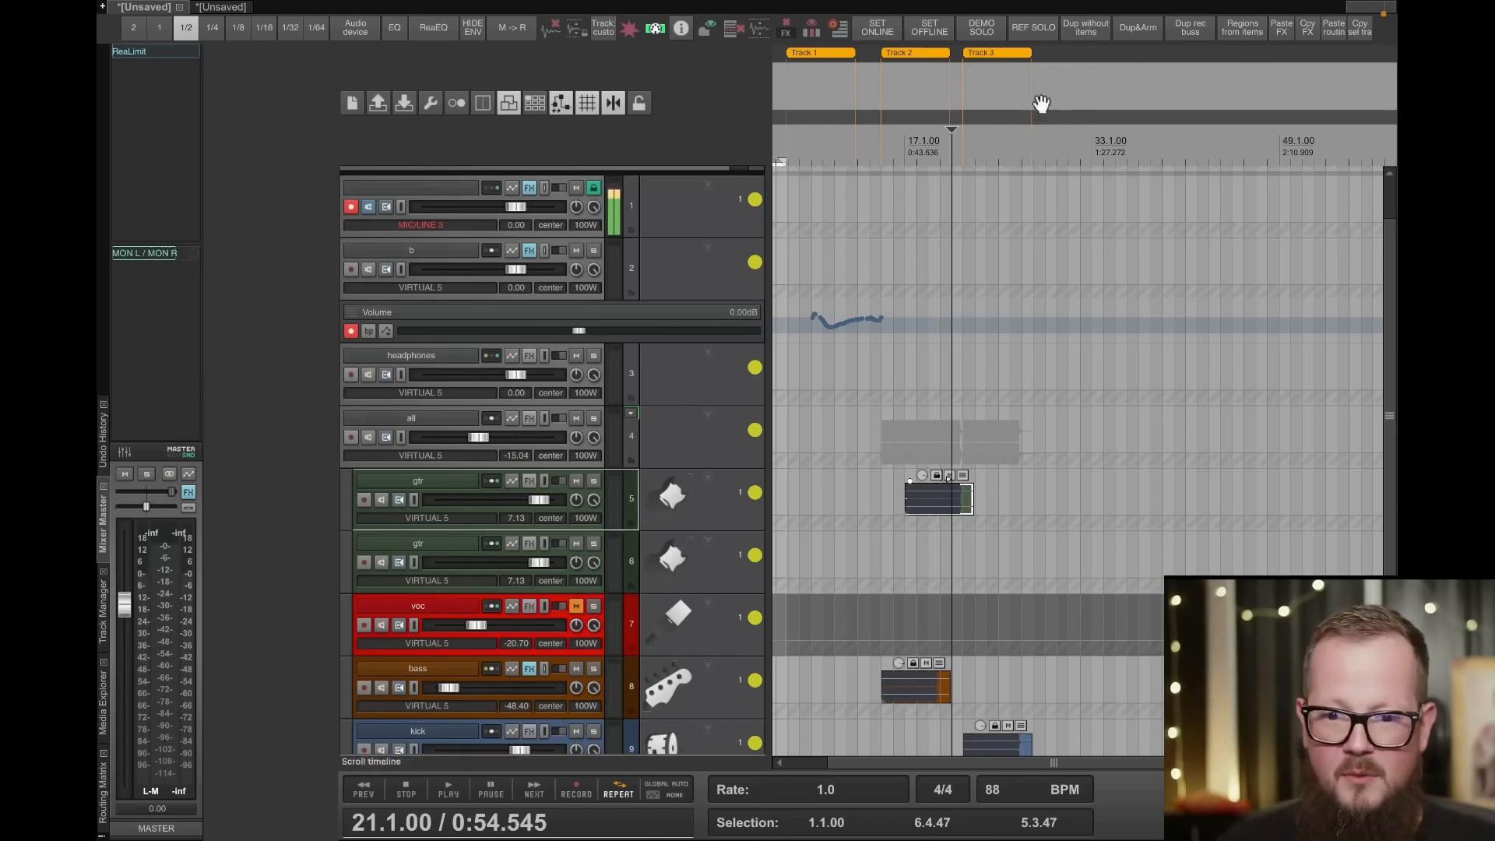
click(1090, 31)
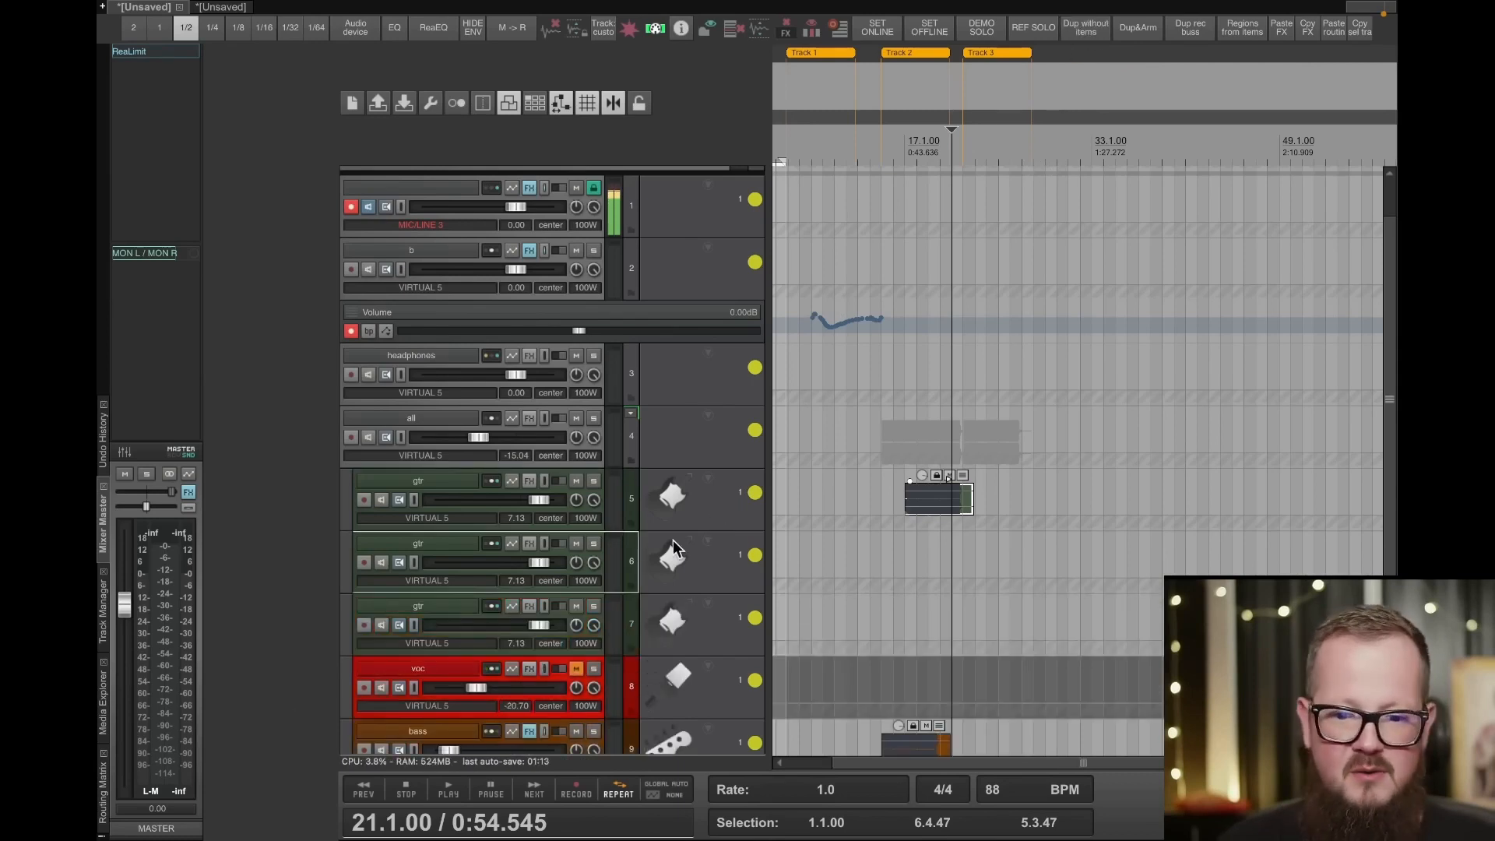
click(427, 476)
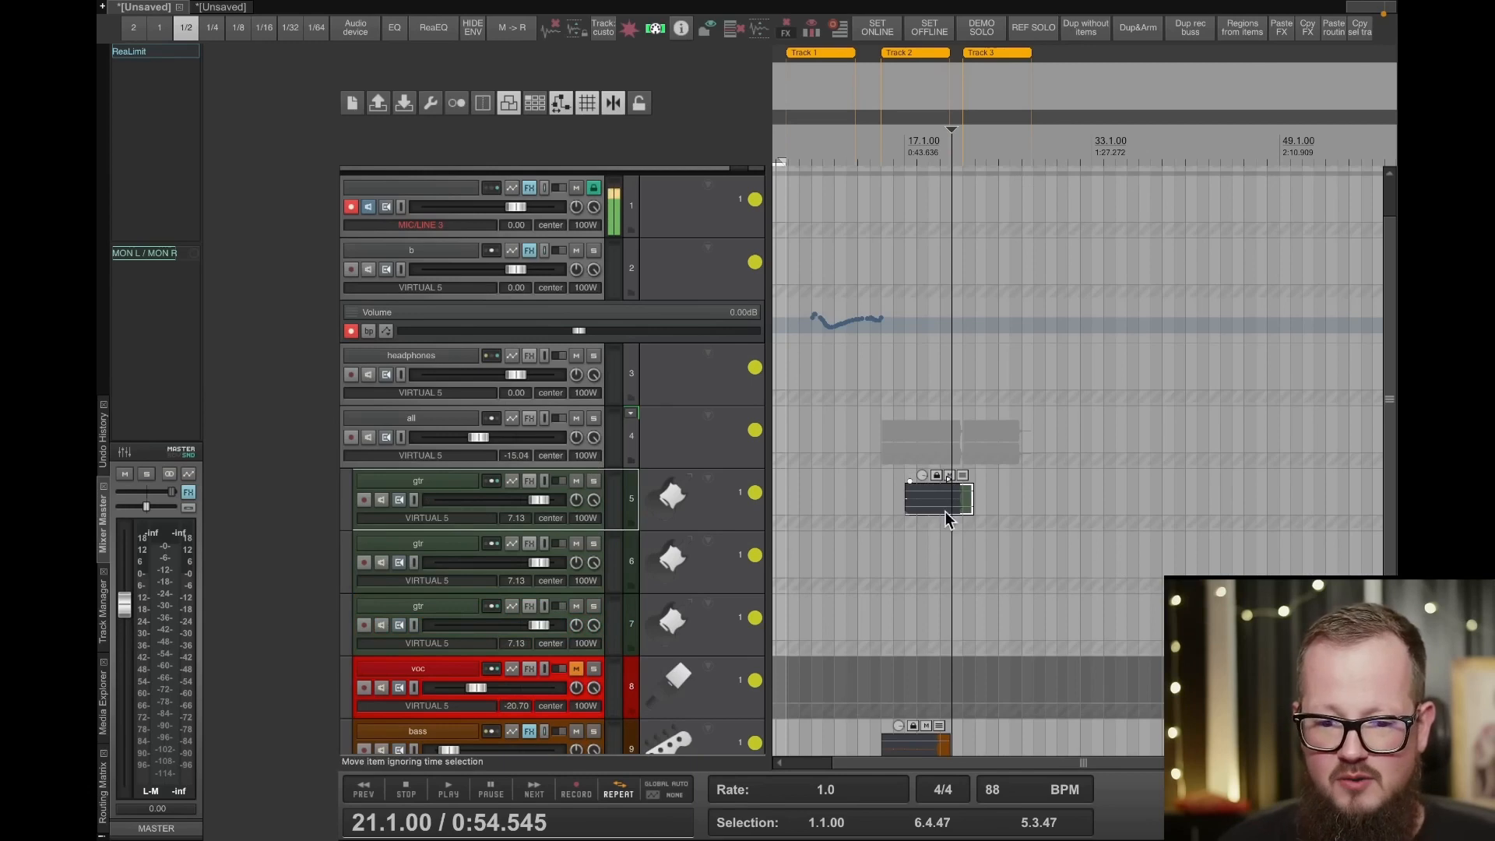
click(1133, 35)
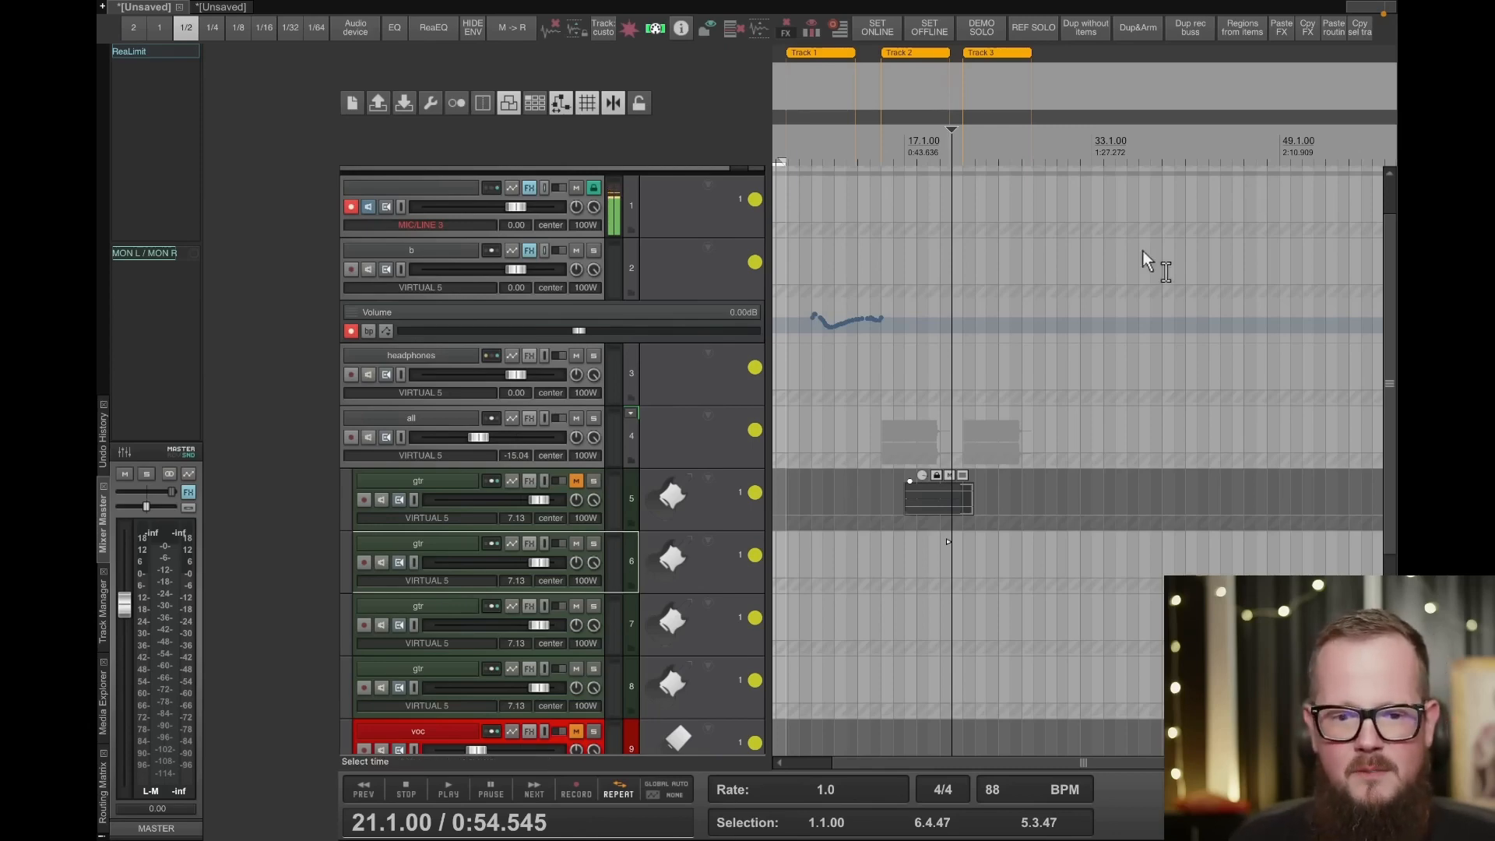
scroll(504, 505, down, 3)
scroll(491, 530, down, 1)
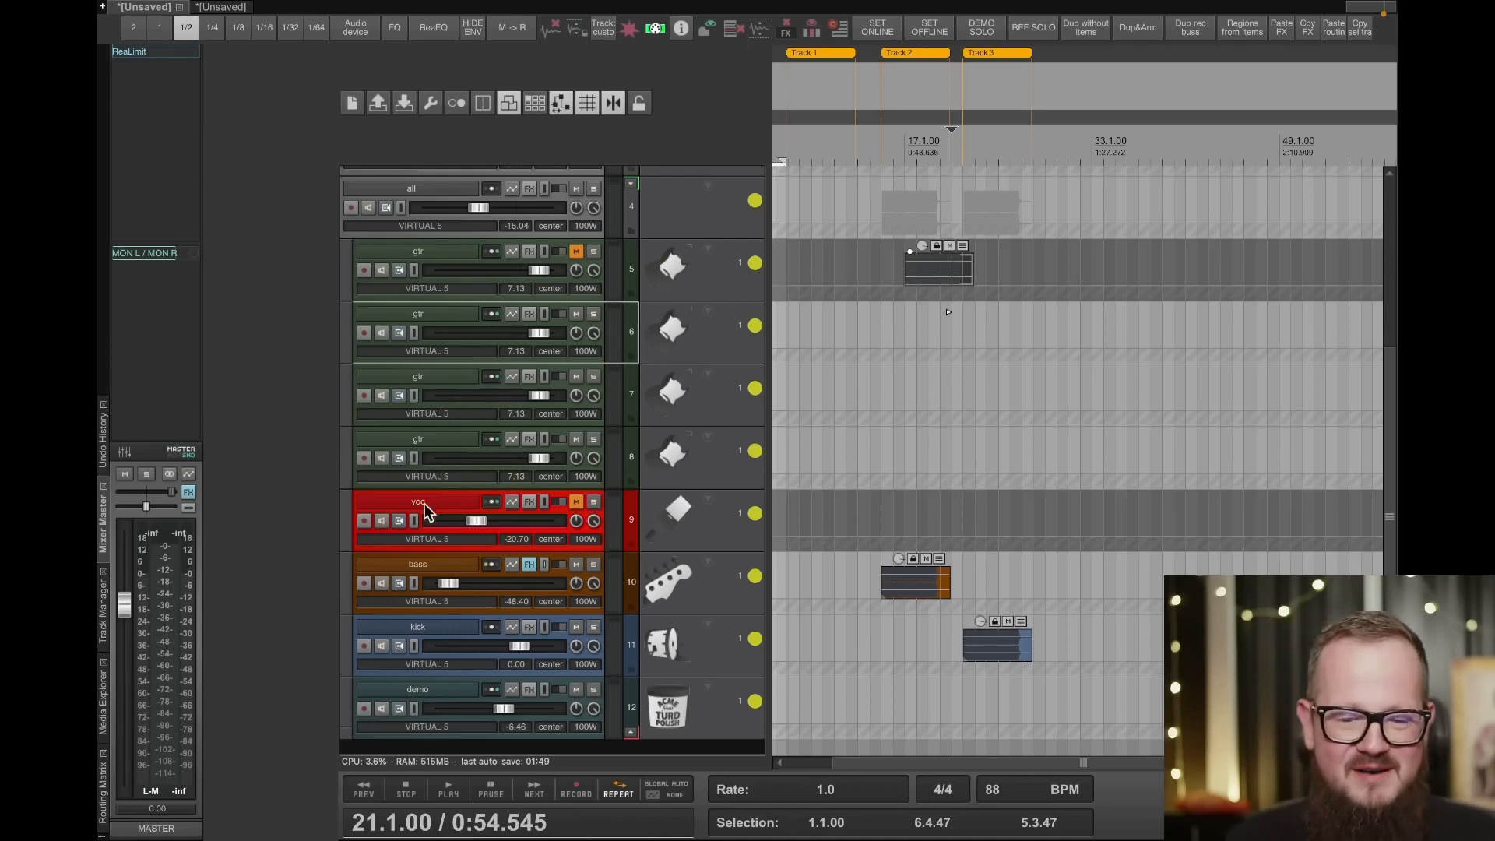
- Place the edit cursor at 13.1.00 and select the bass track
shift+click(422, 563)
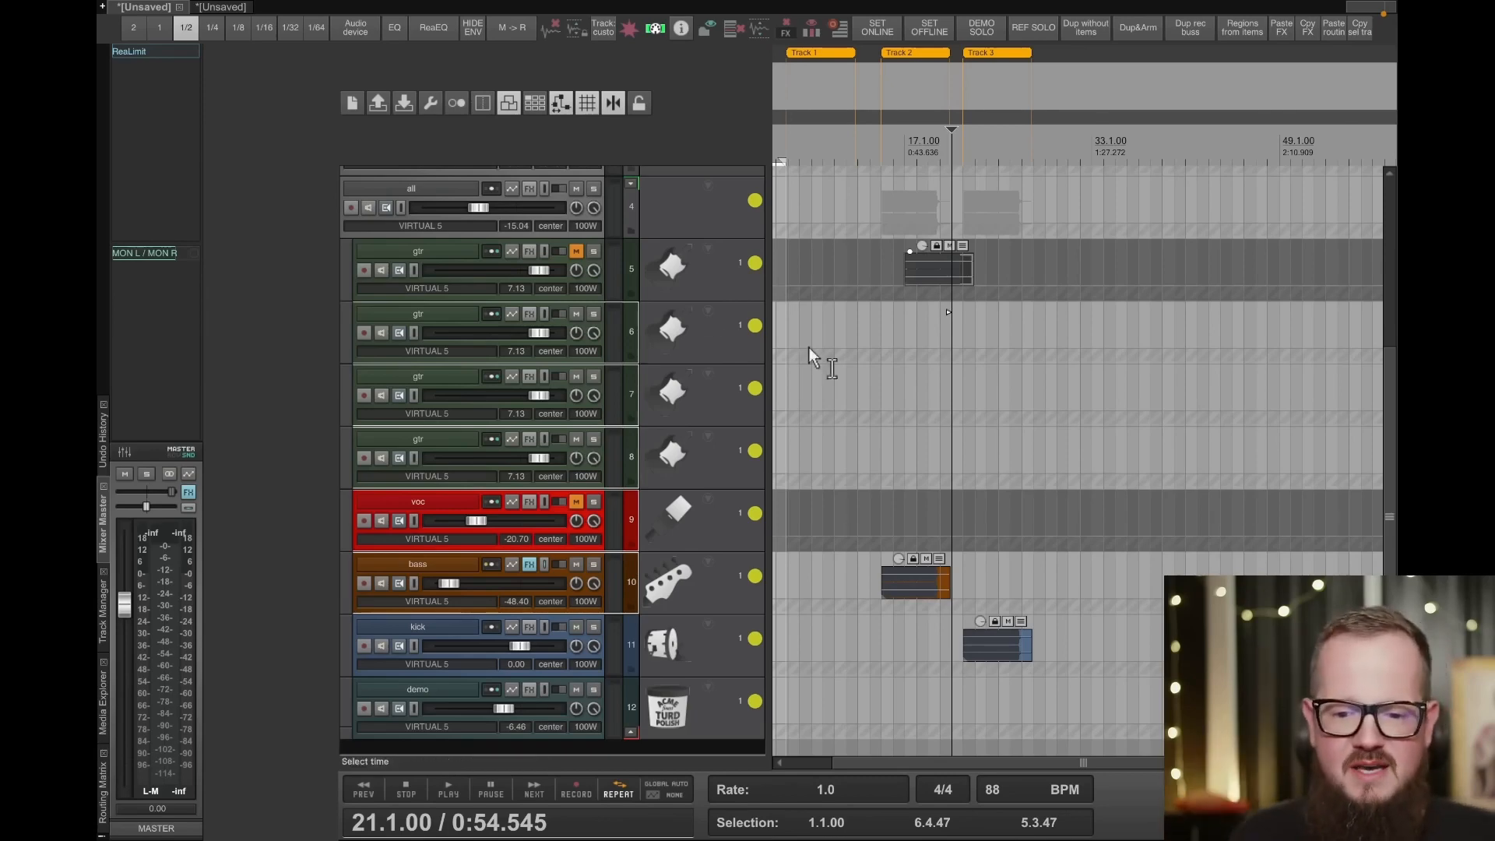
click(858, 395)
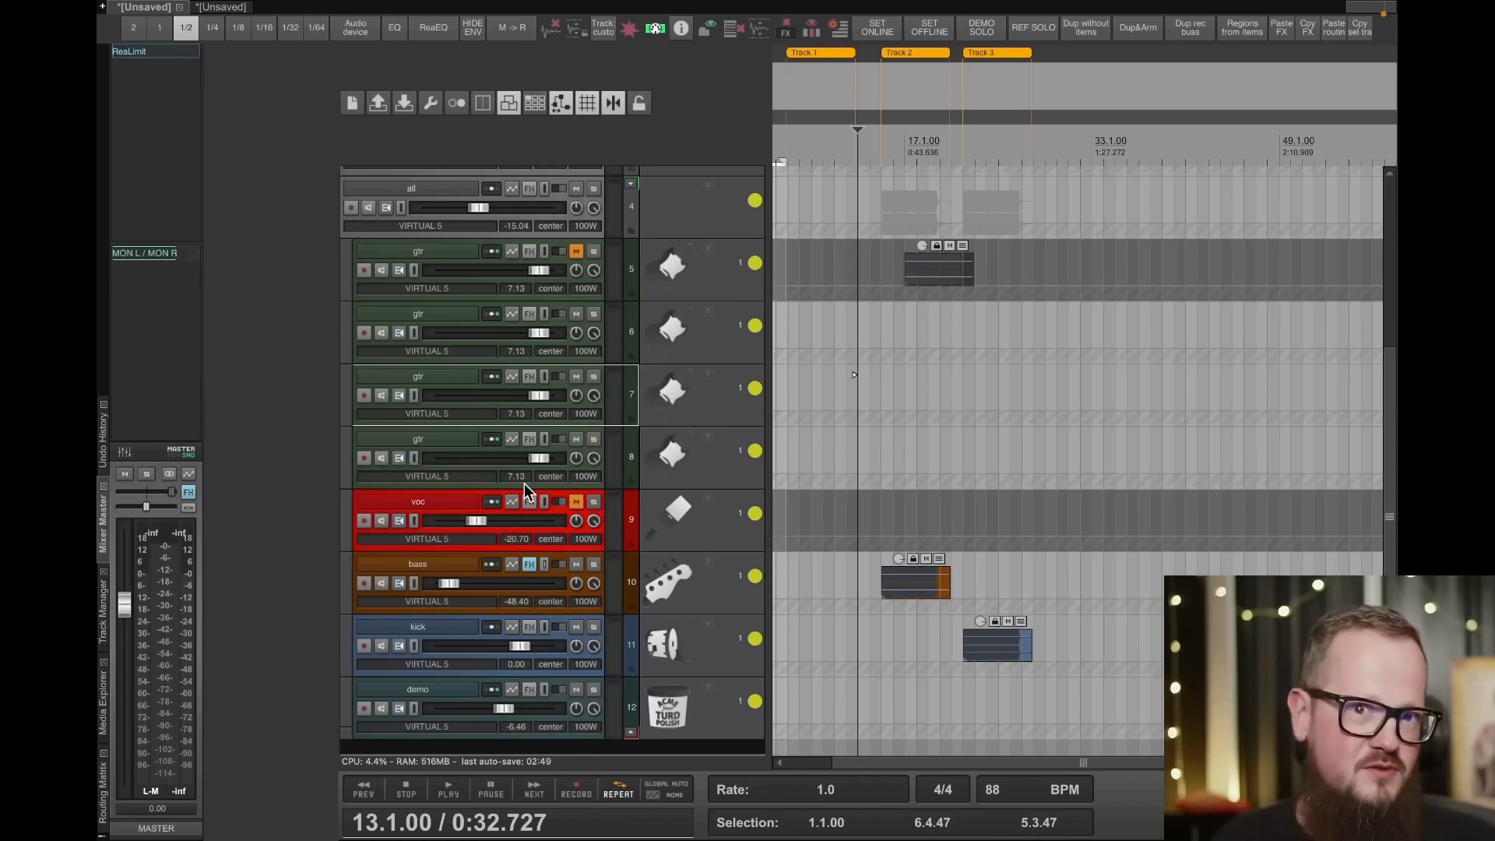
scroll(510, 509, down, 1)
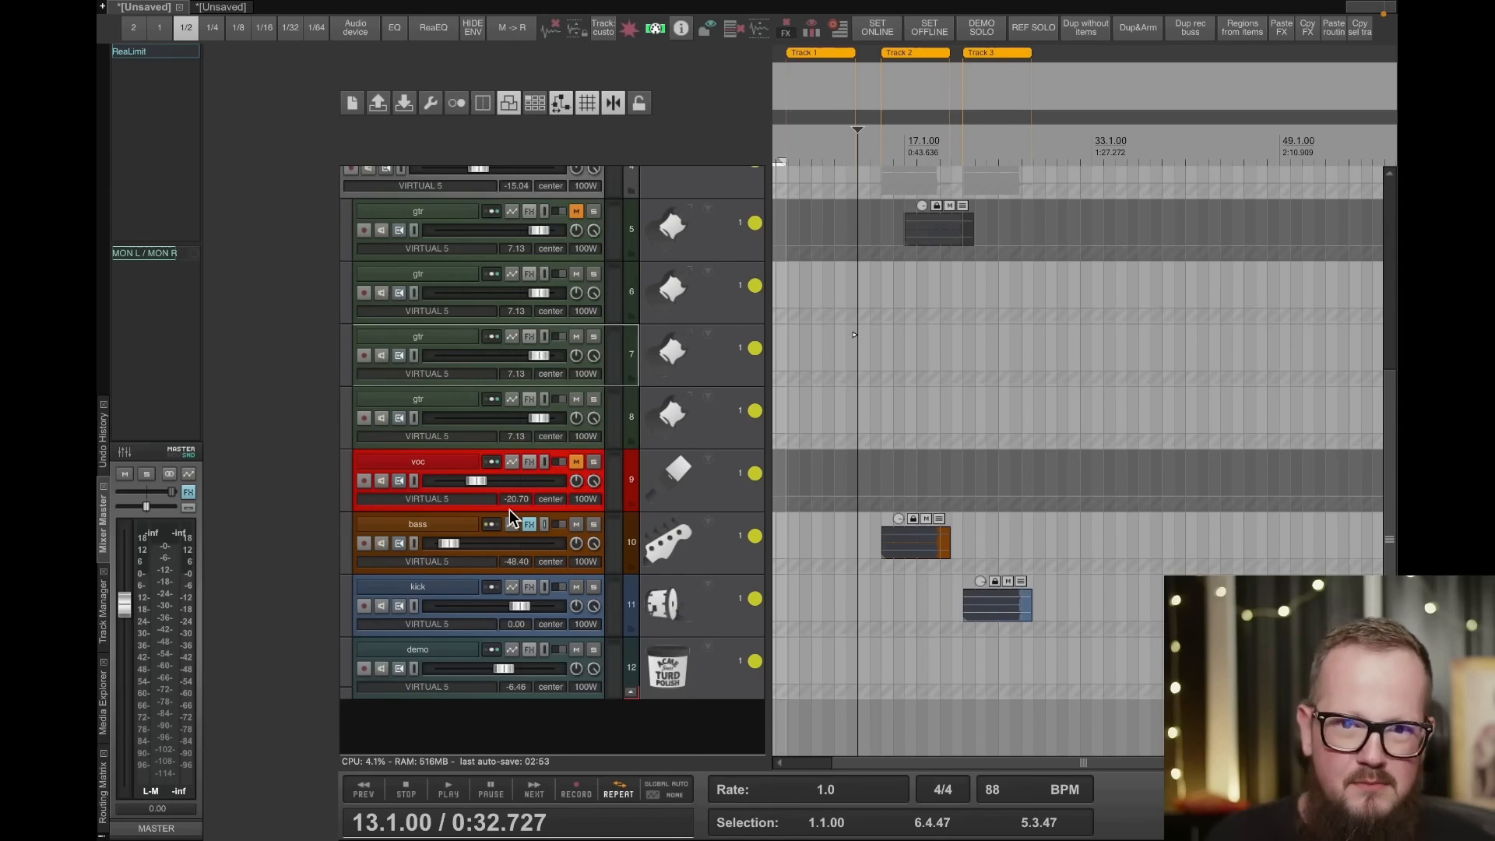
click(427, 520)
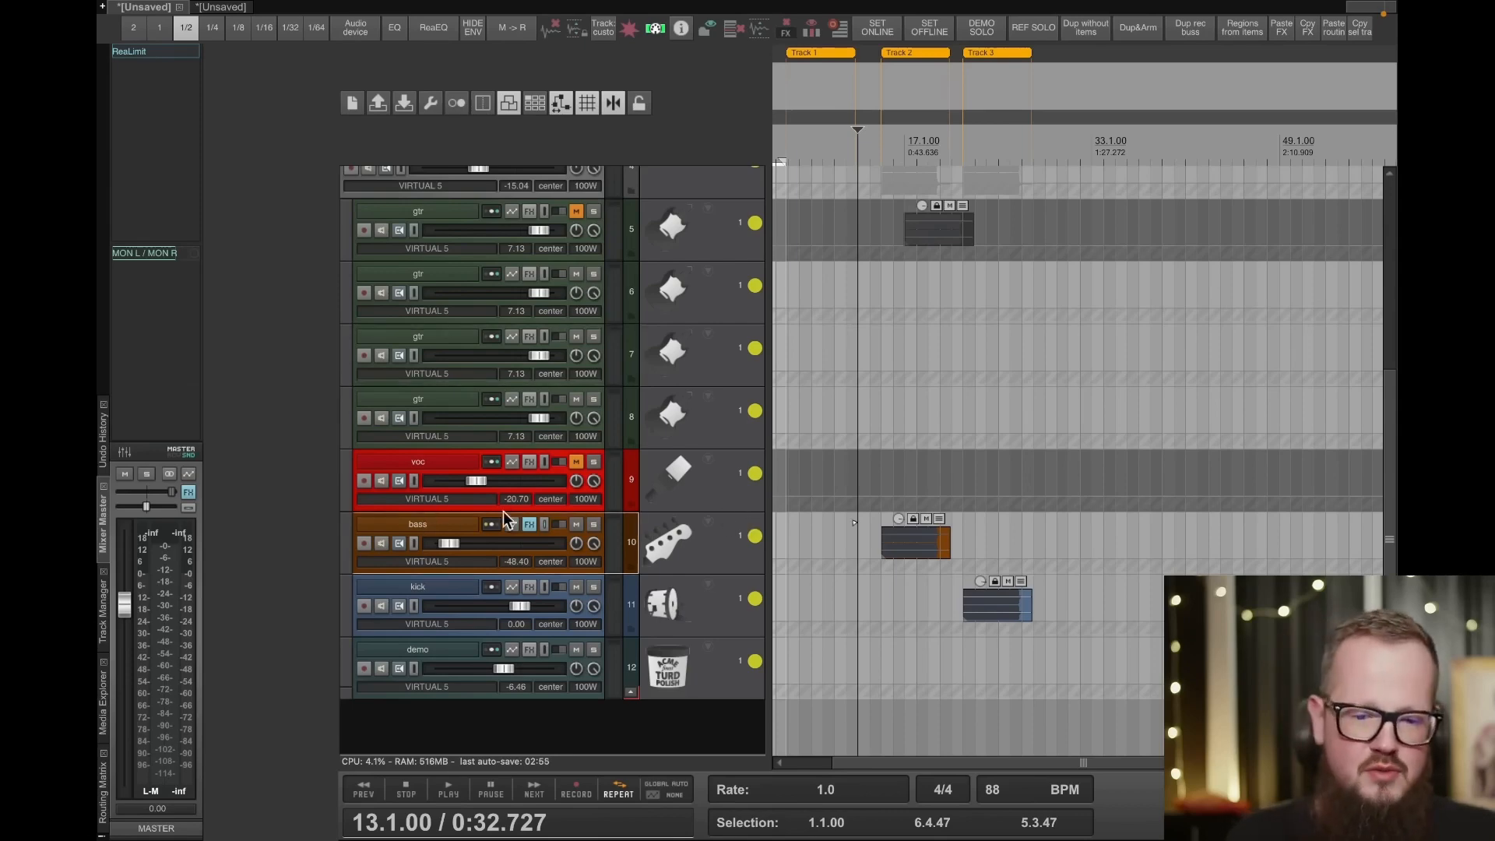
scroll(728, 559, up, 3)
scroll(849, 553, up, 2)
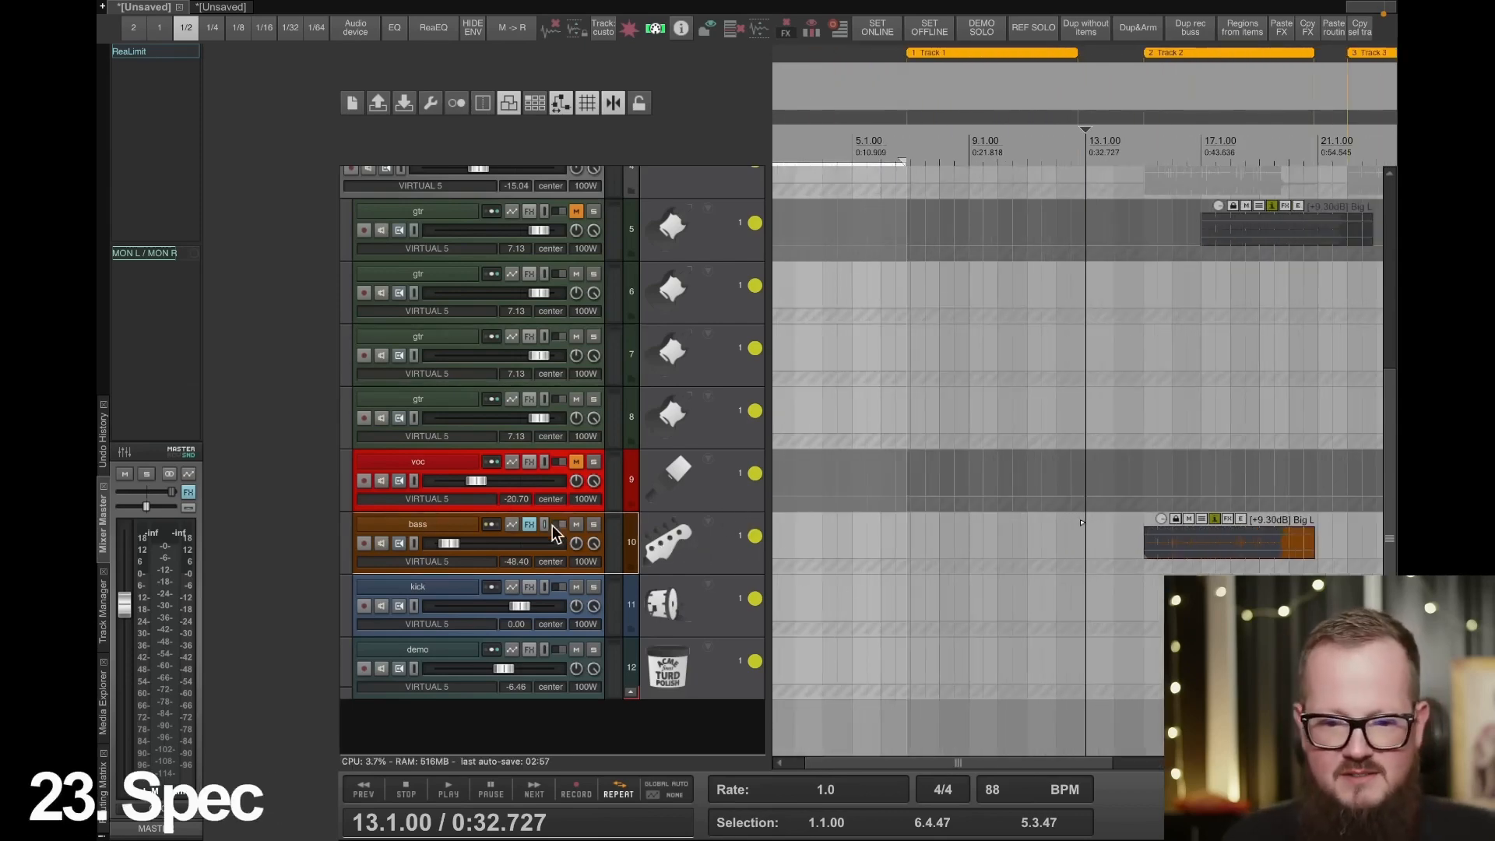
- Increase the bass track's height and check its performance options for the spectral peaks/spectrogram setting
right_click(466, 528)
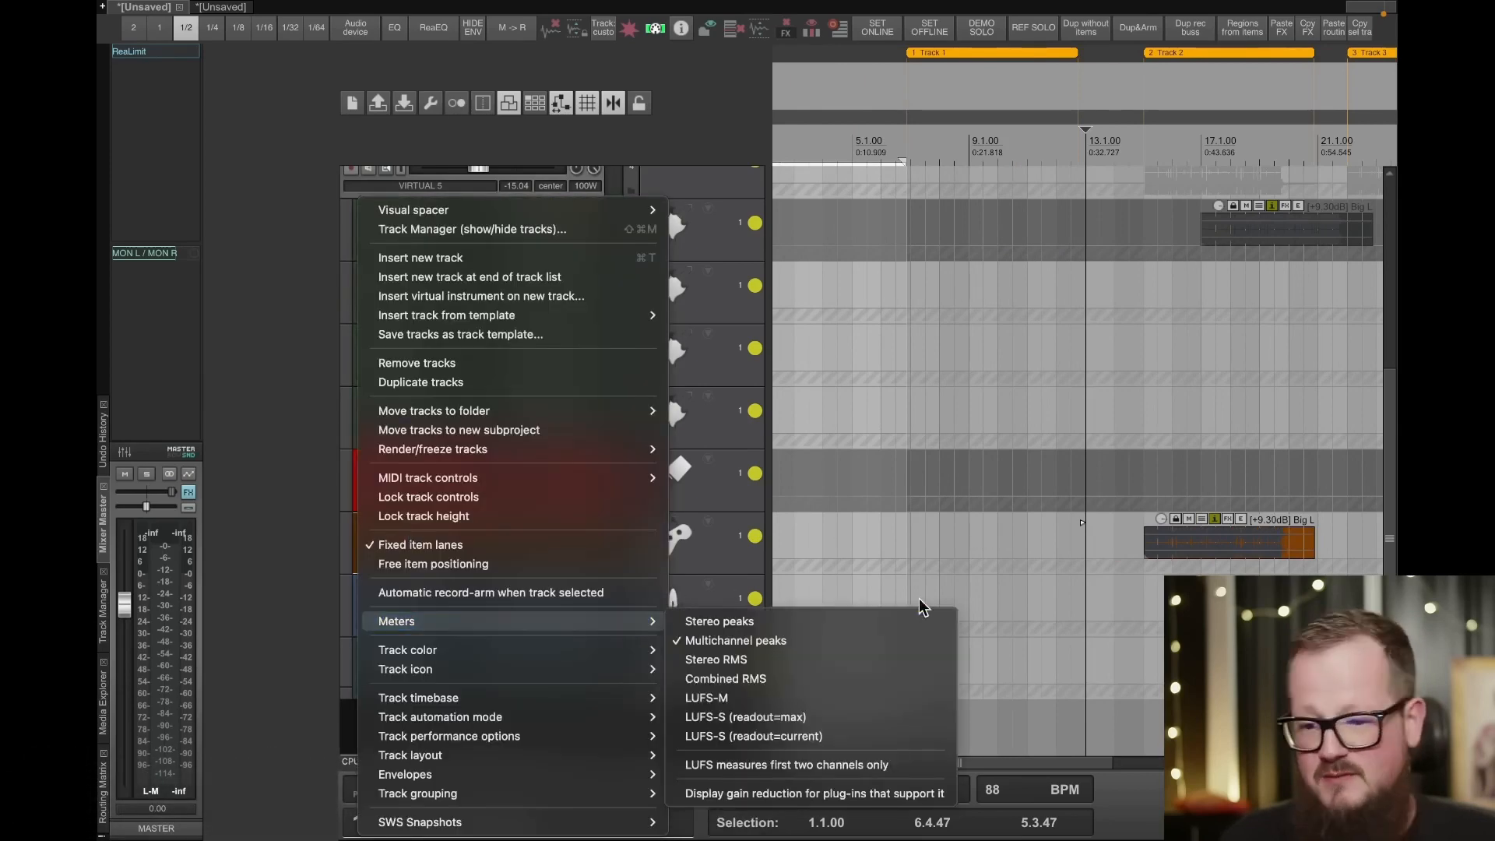
click(1137, 556)
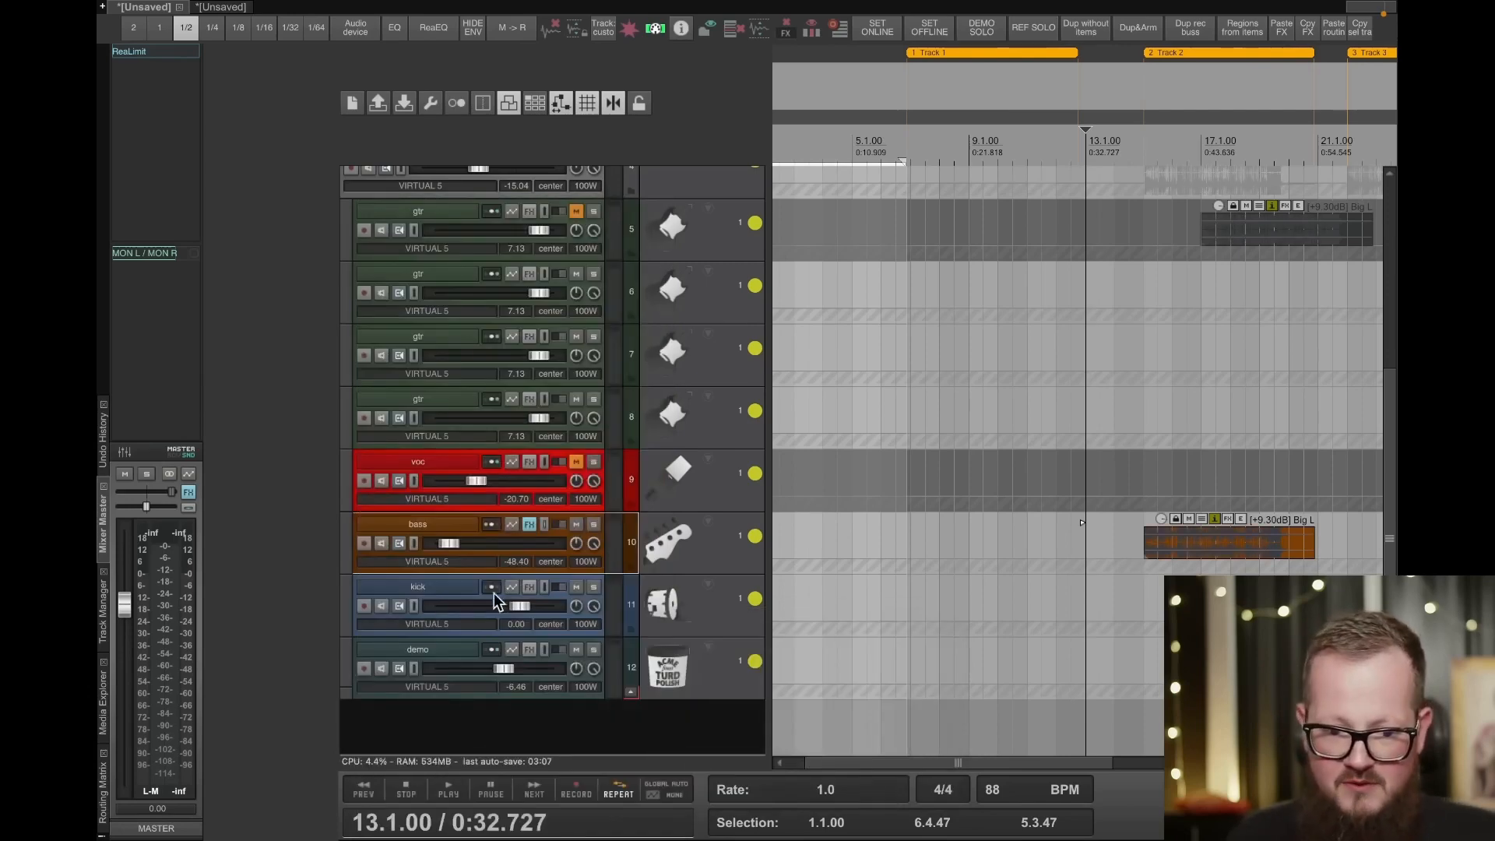
drag(444, 574, 444, 693)
right_click(530, 615)
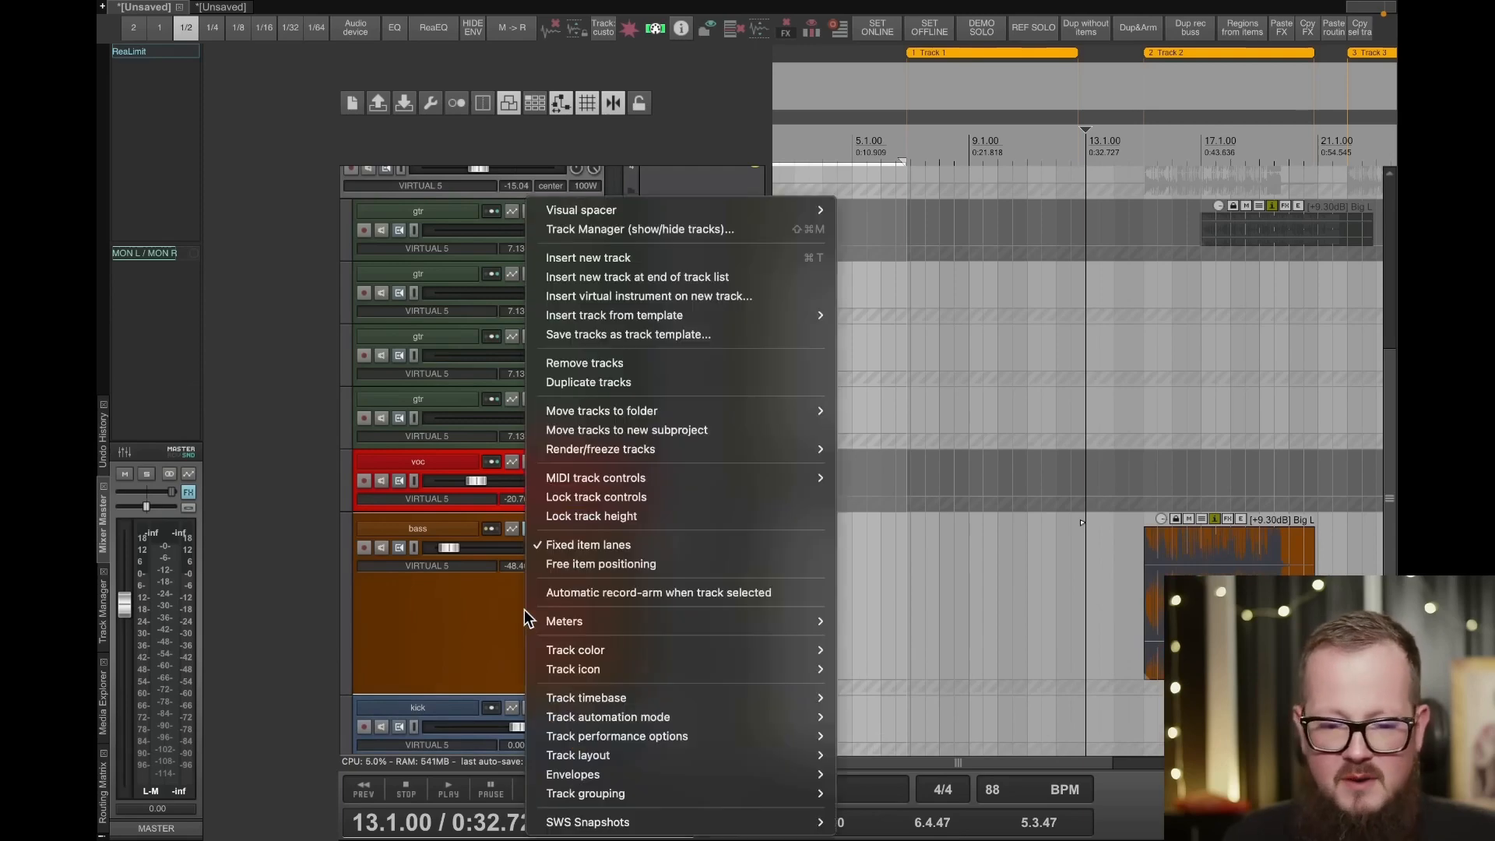
mouse_move(654, 735)
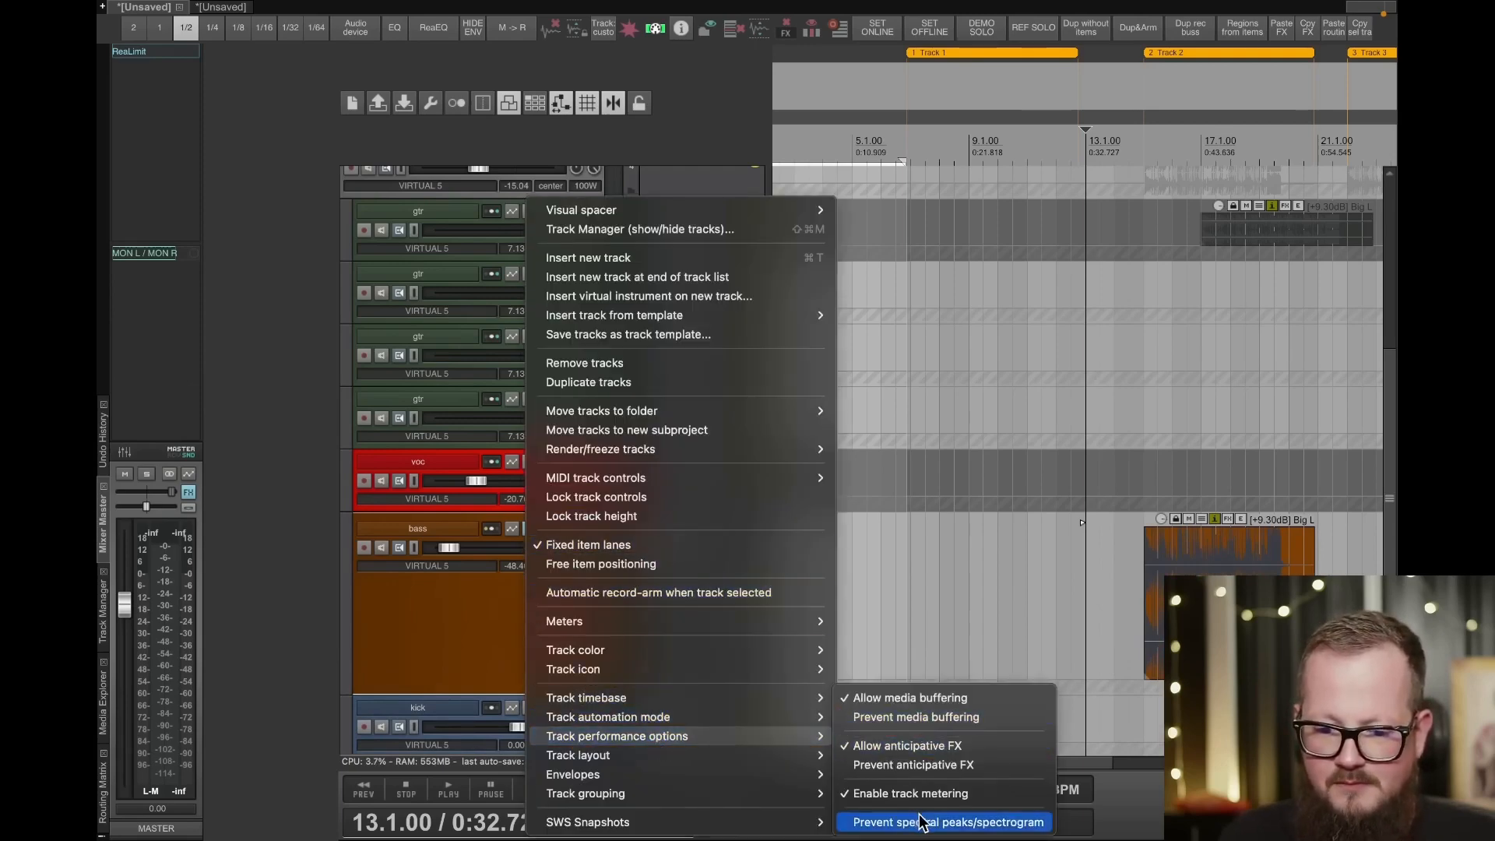
click(518, 594)
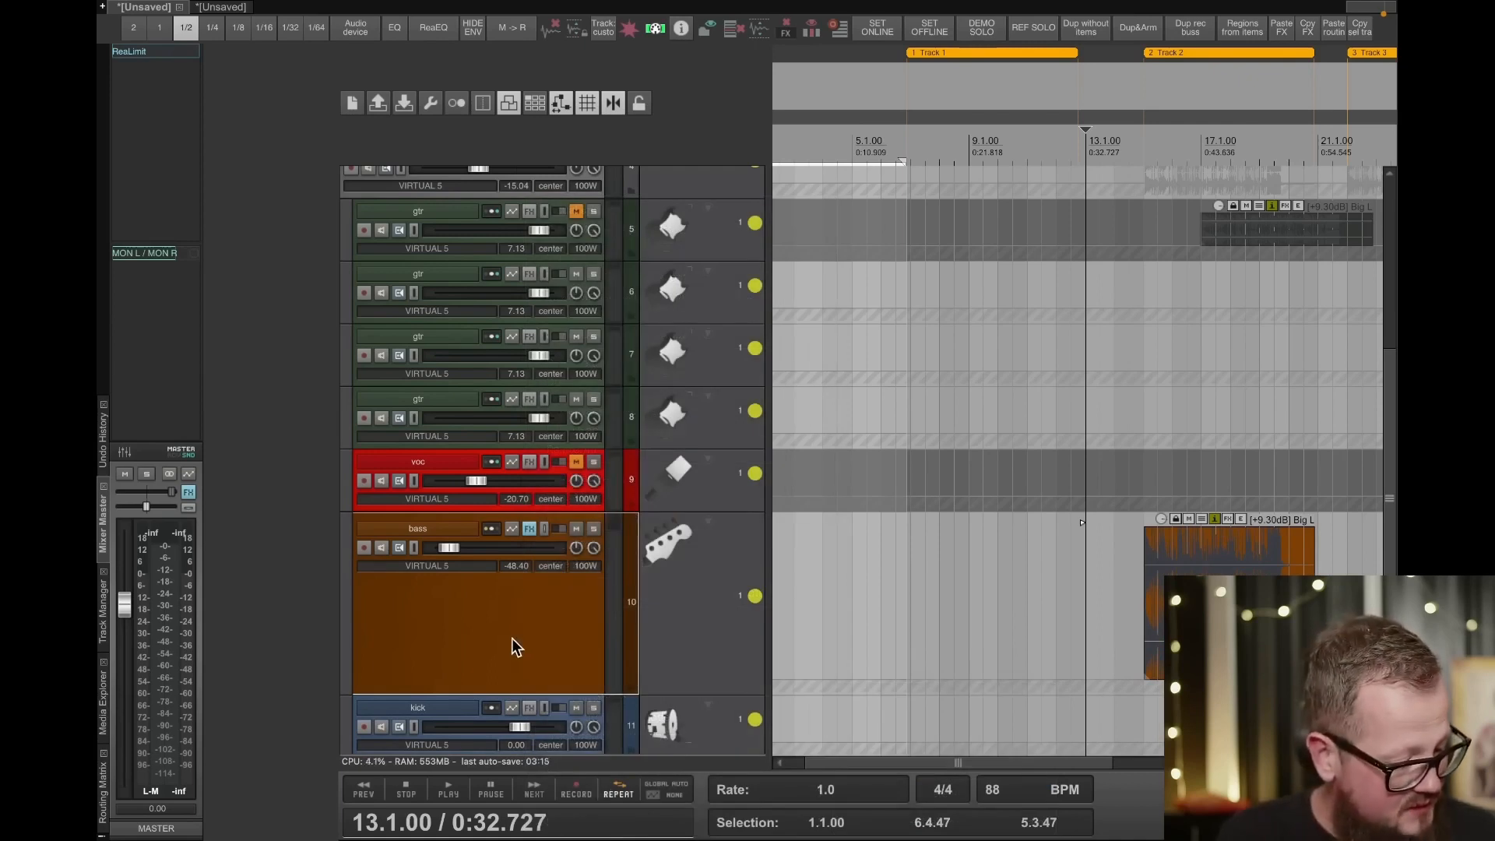
- Switch to the Stream Deck app, activate its Reaper profile, and return to REAPER
mouse_move(524, 3)
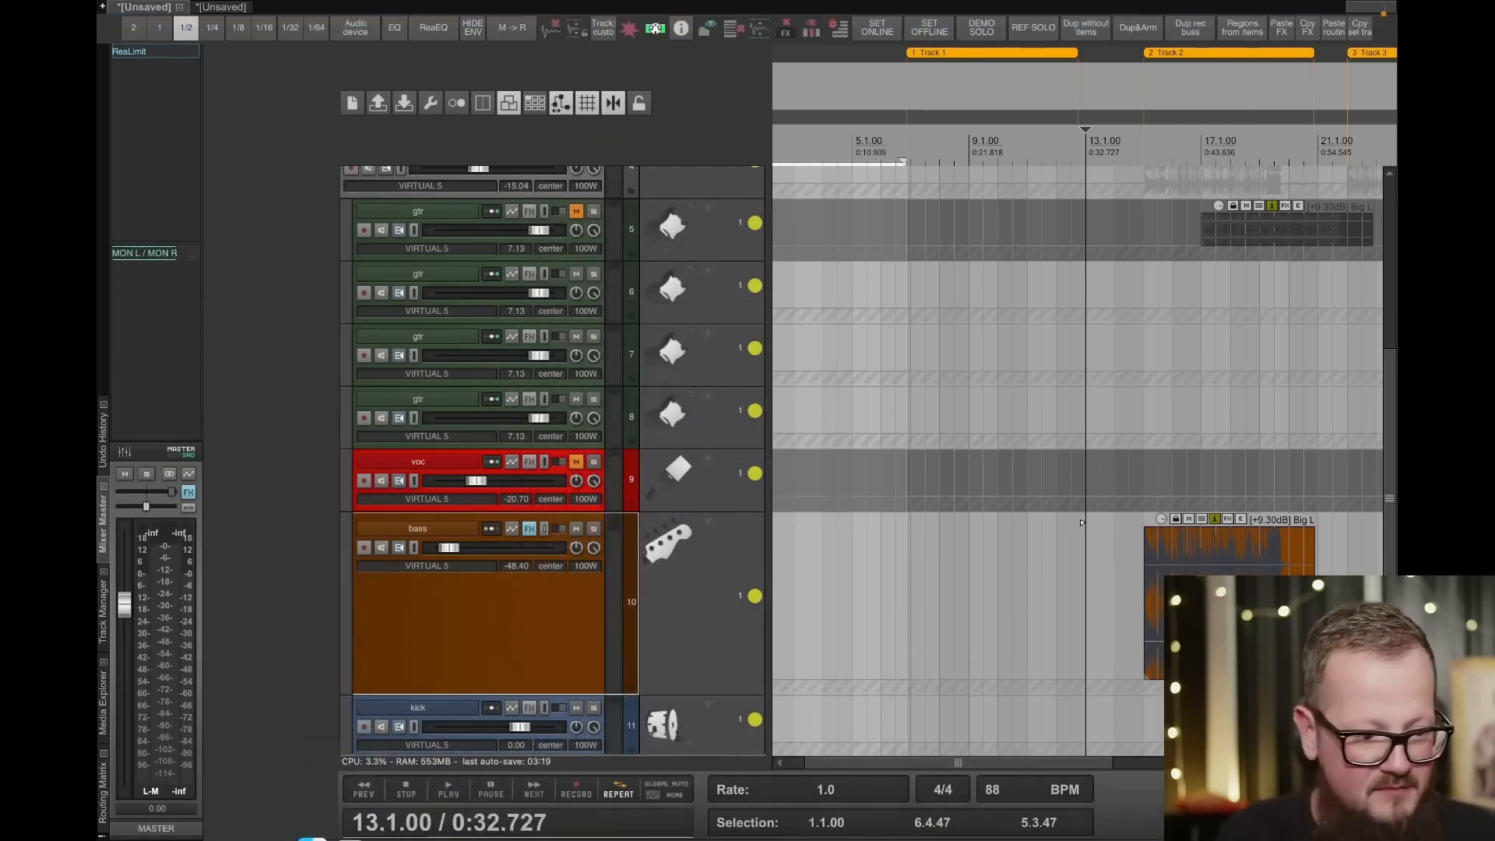
key(super+Tab)
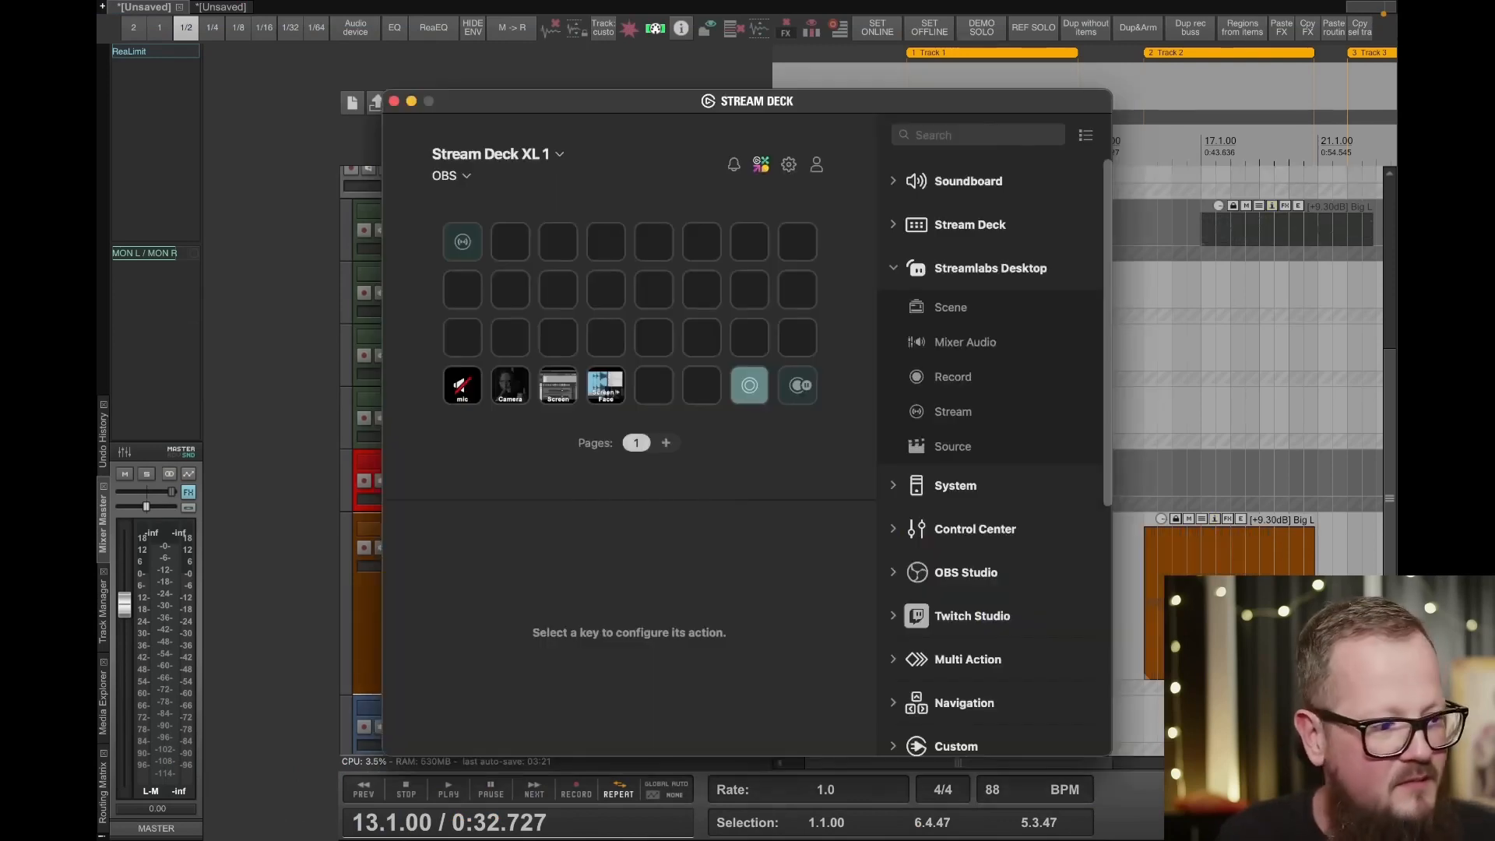
key(super+Tab)
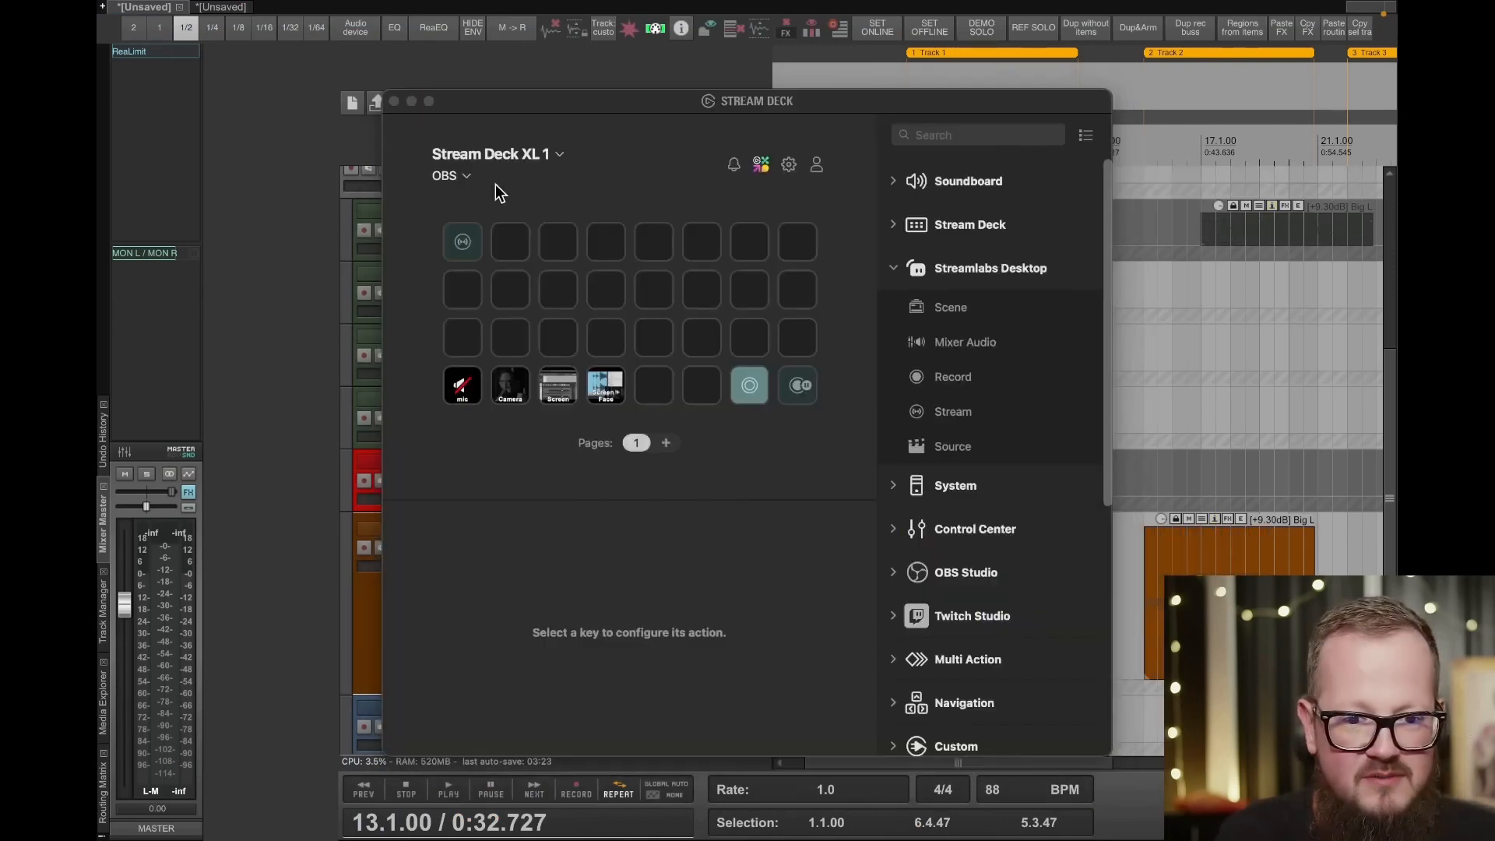
click(470, 179)
click(469, 176)
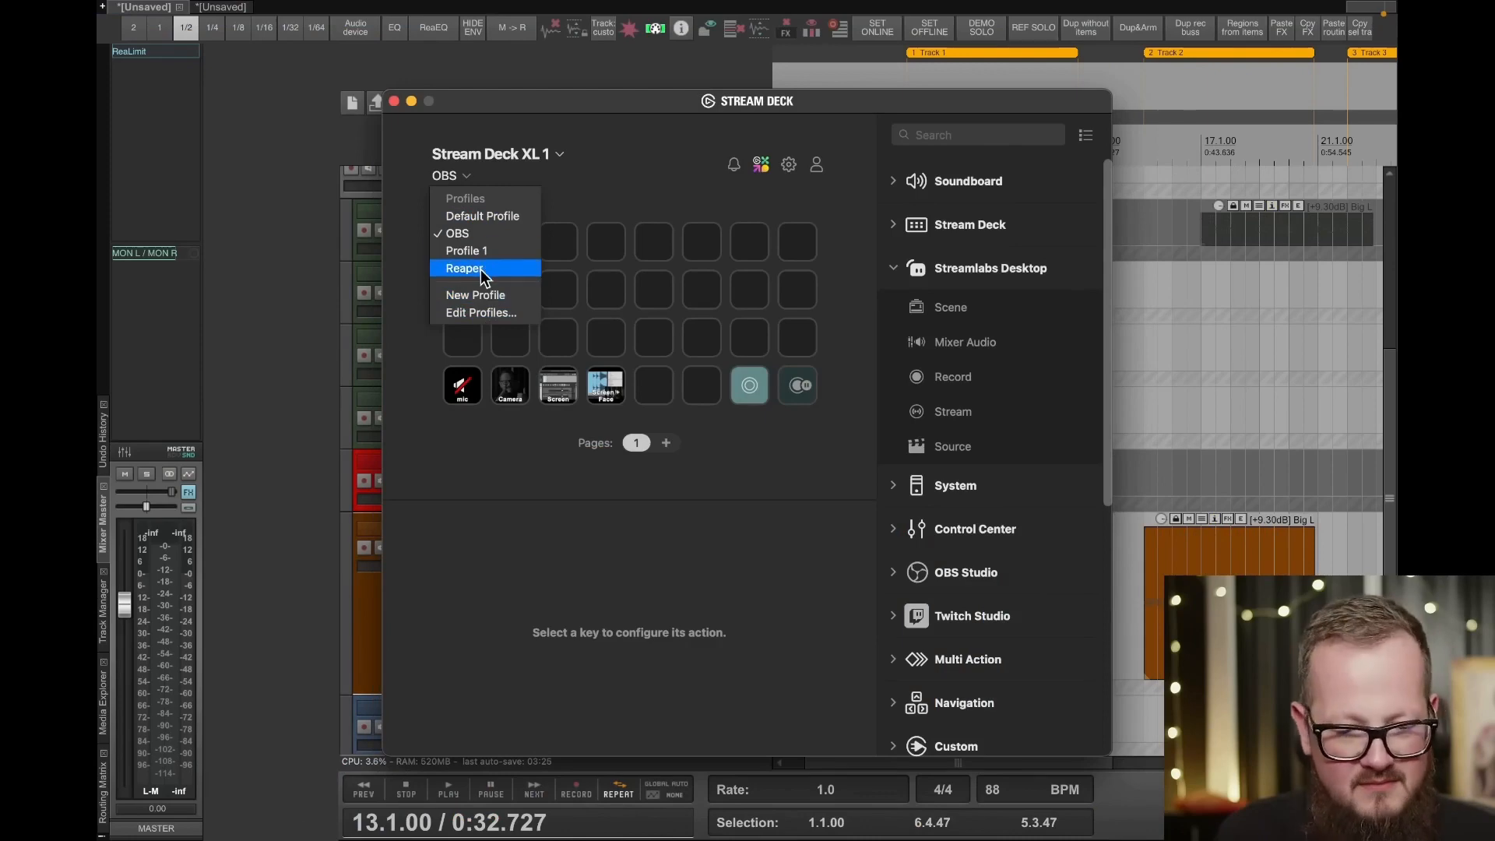
click(480, 268)
drag(535, 95, 271, 123)
click(1082, 522)
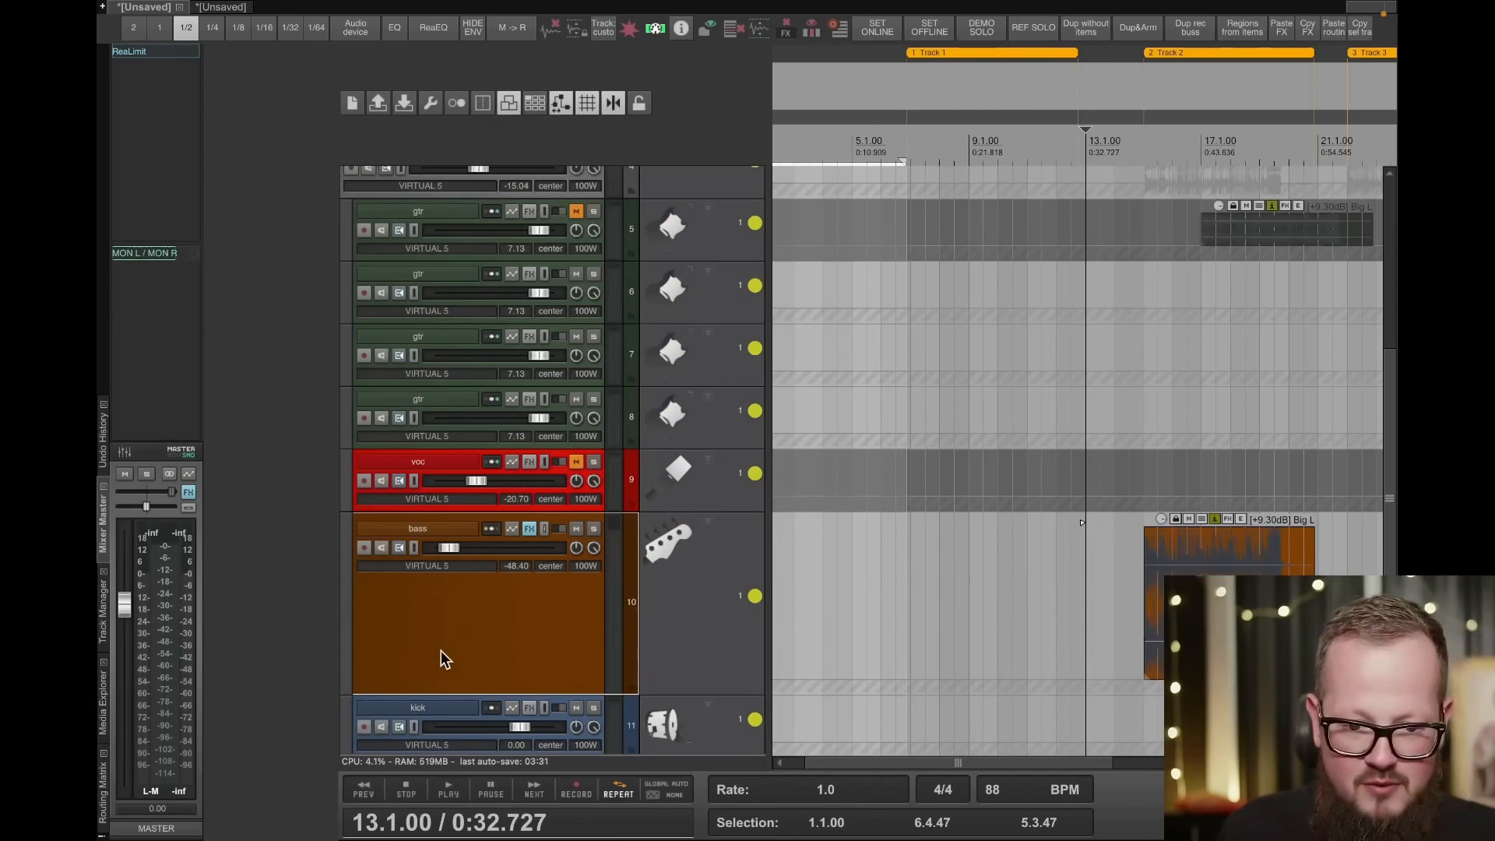
- Filter the actions by "peaks displ", run View: Show peaks display settings, and place its window above the bass item
scroll(1139, 568, up, 5)
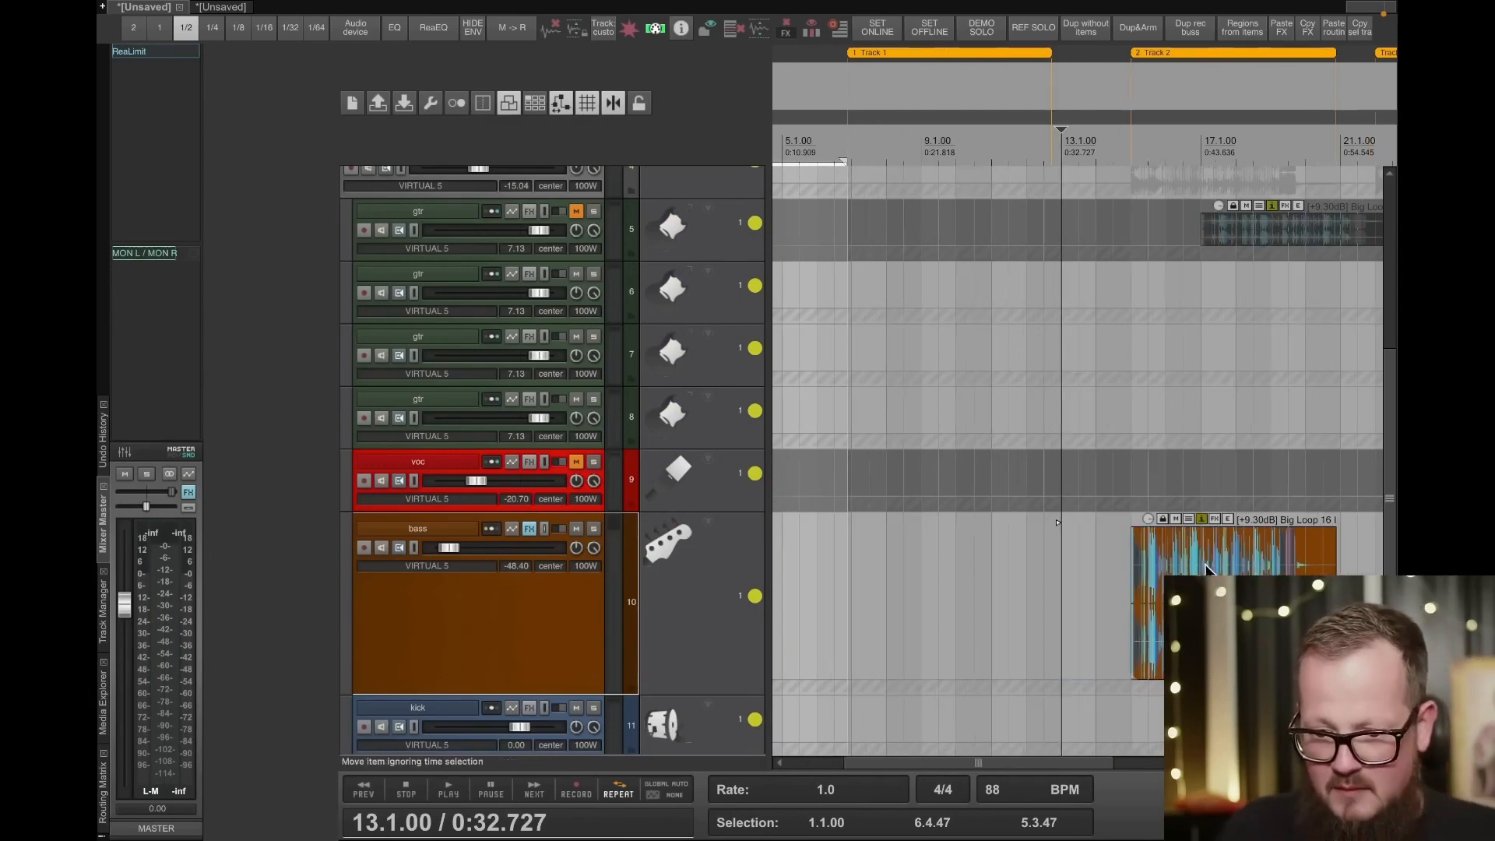
scroll(1138, 592, up, 6)
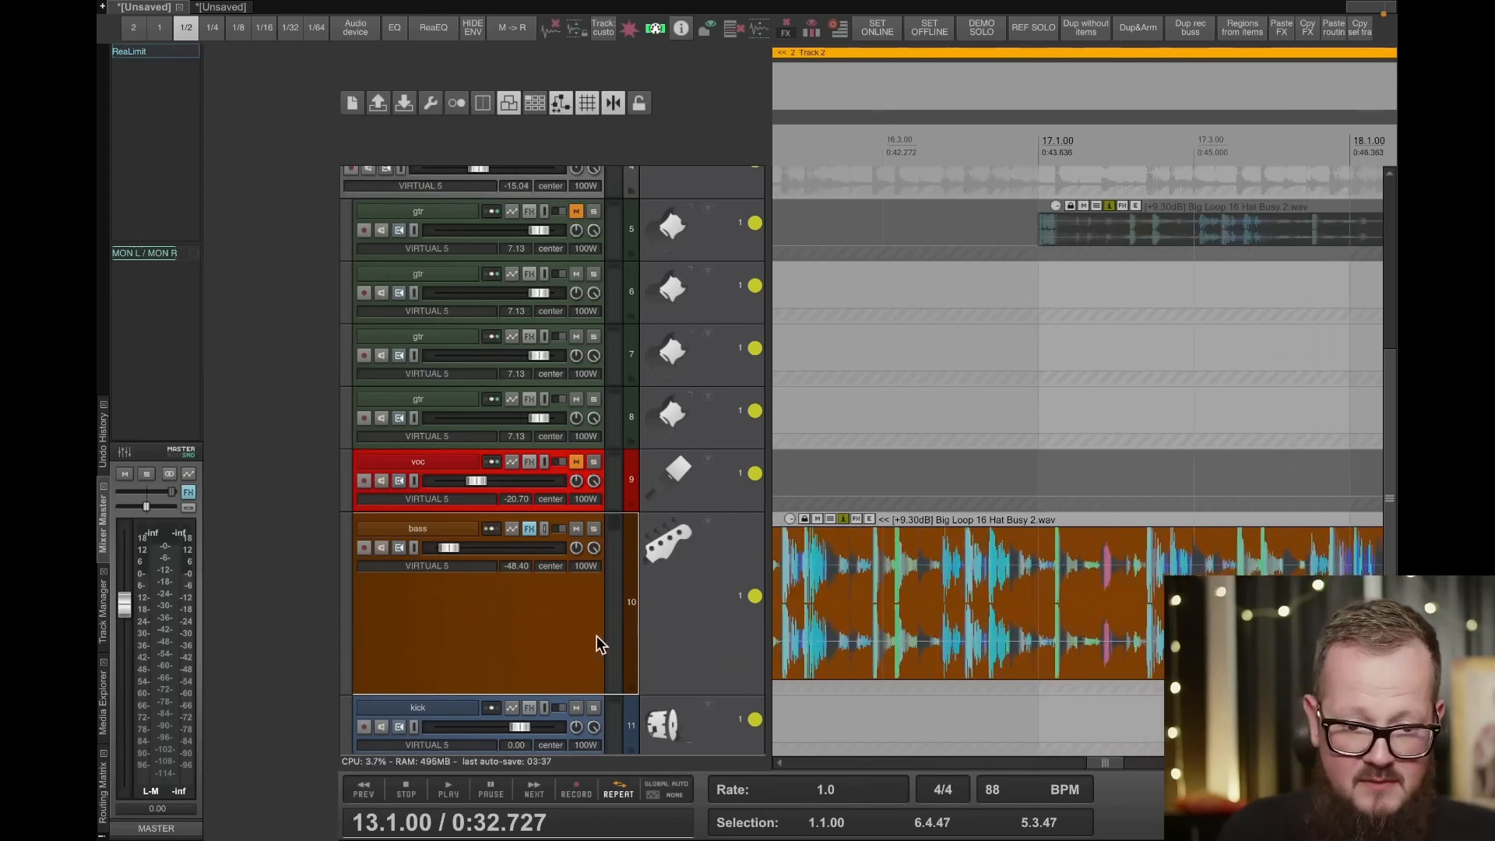
key(question)
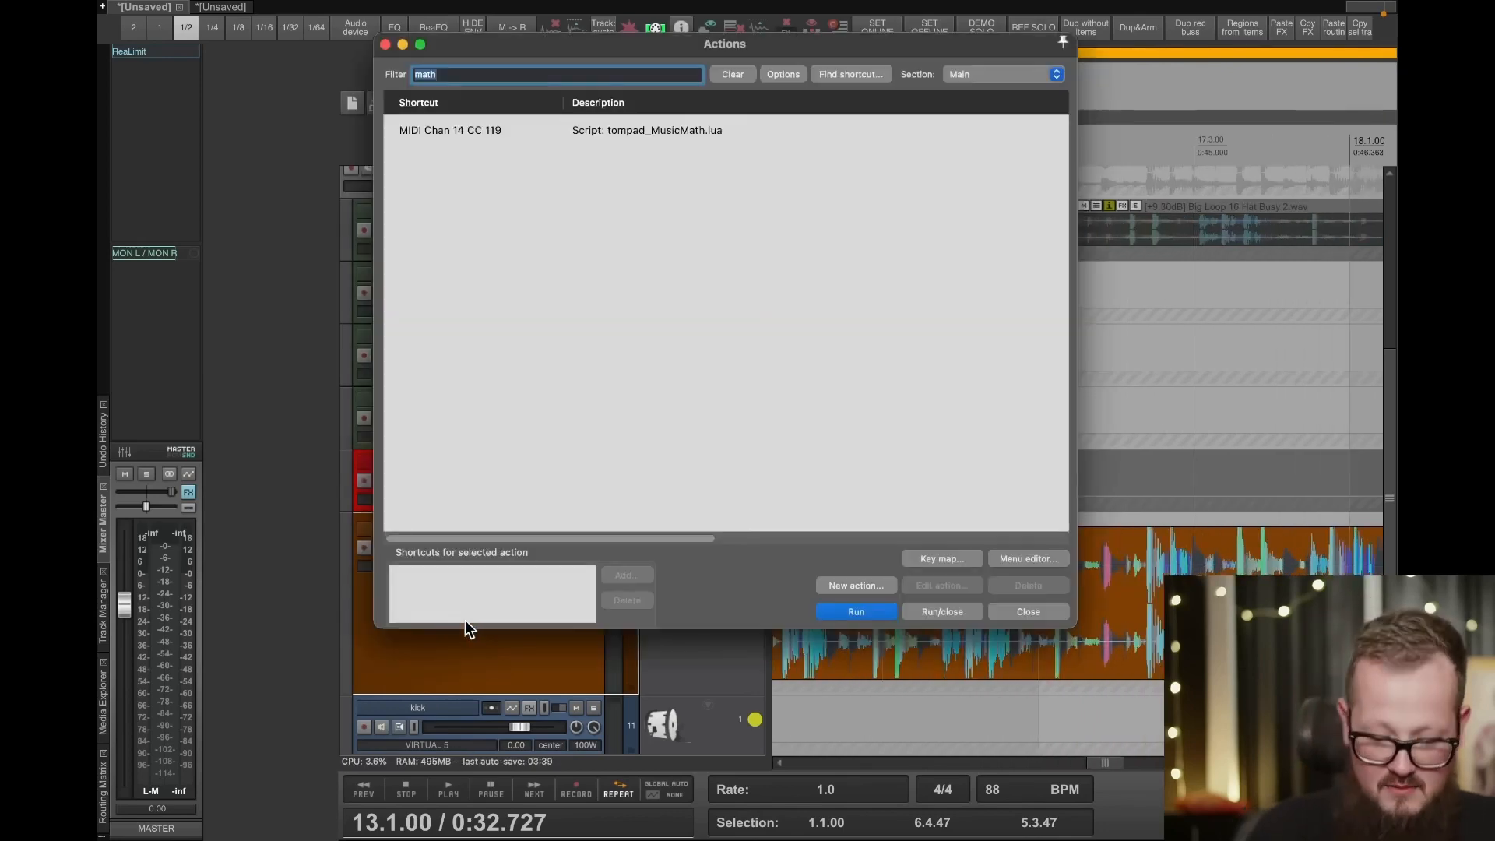
text(peaks displ)
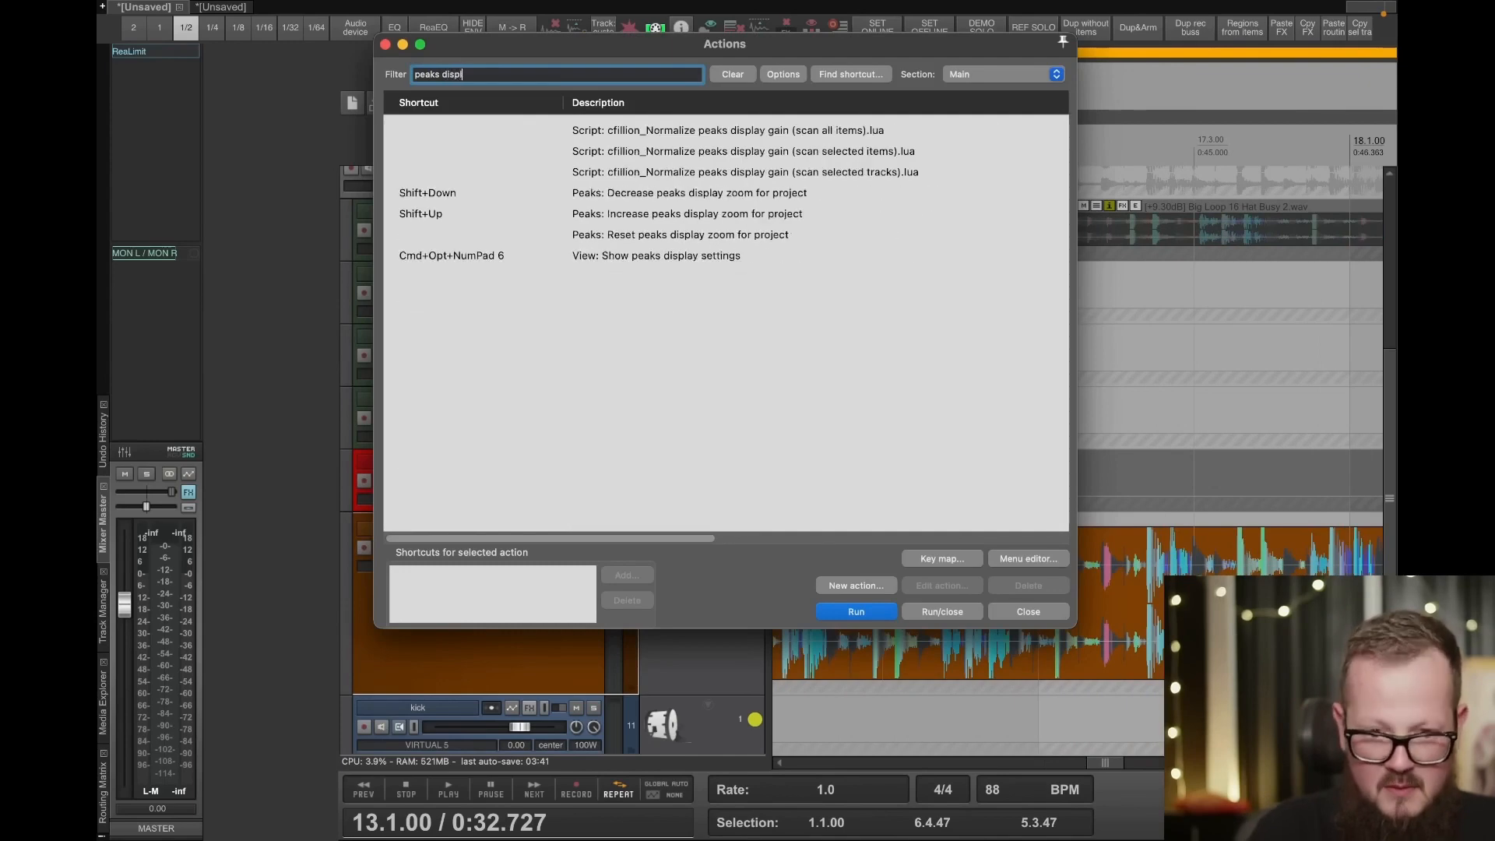
double_click(648, 255)
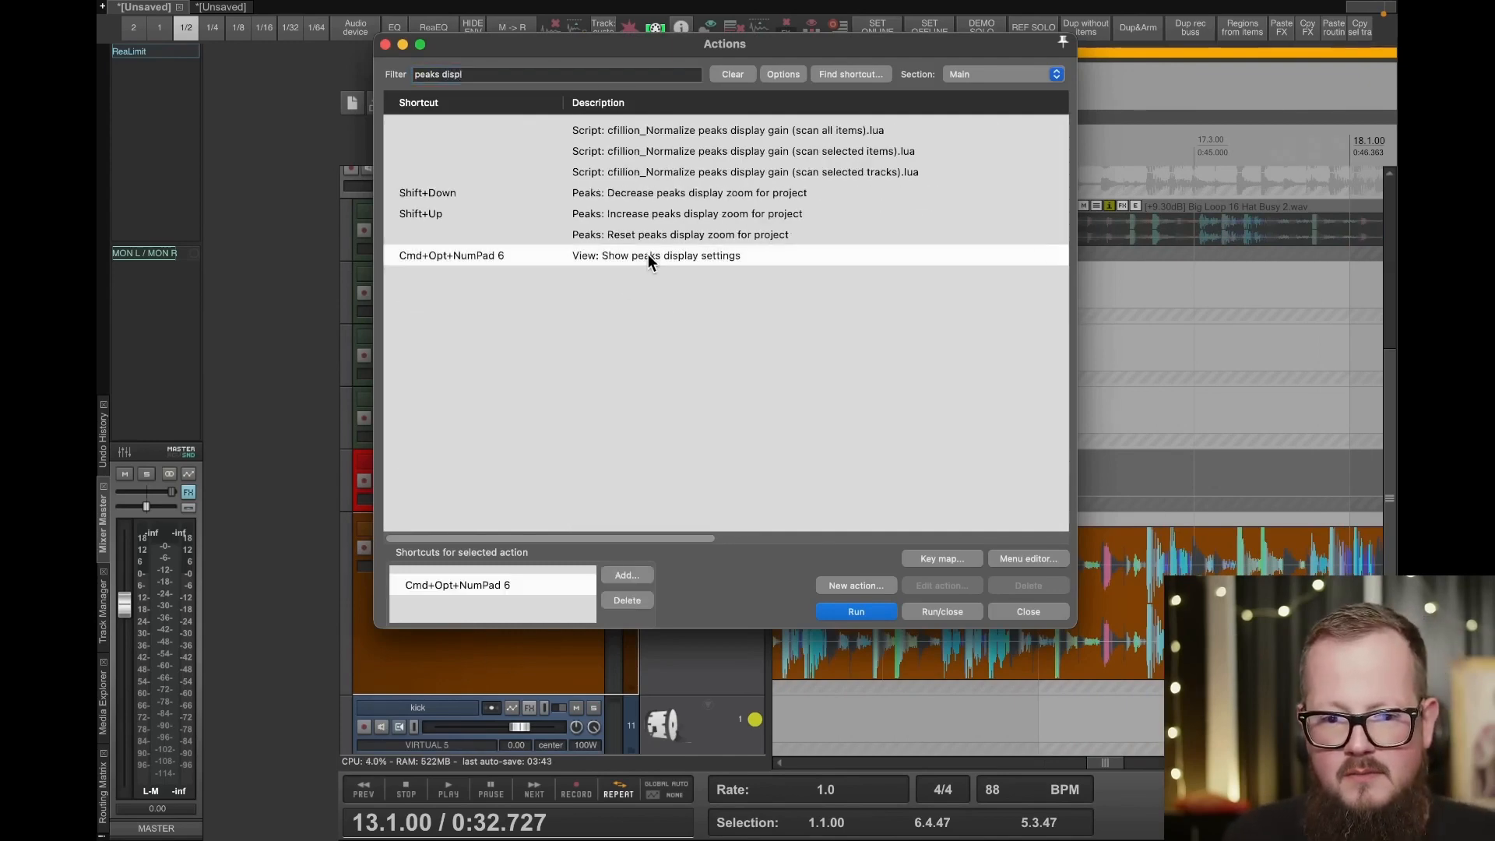
click(1027, 611)
drag(1193, 35, 848, 232)
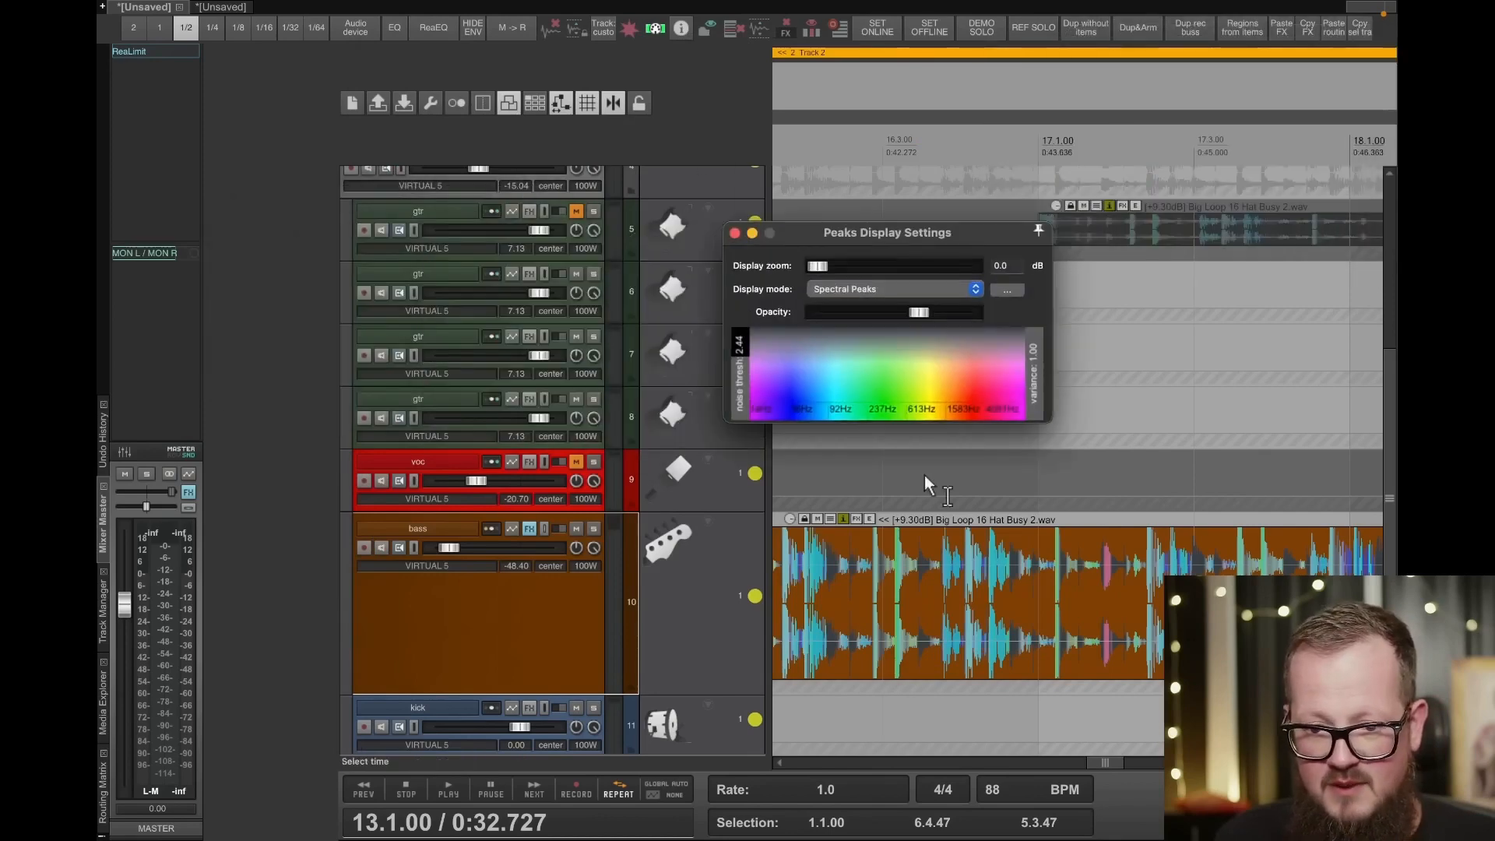
- Set the peaks display mode to Spectrogram with contrast 0.77 and freq log 9.6
click(857, 287)
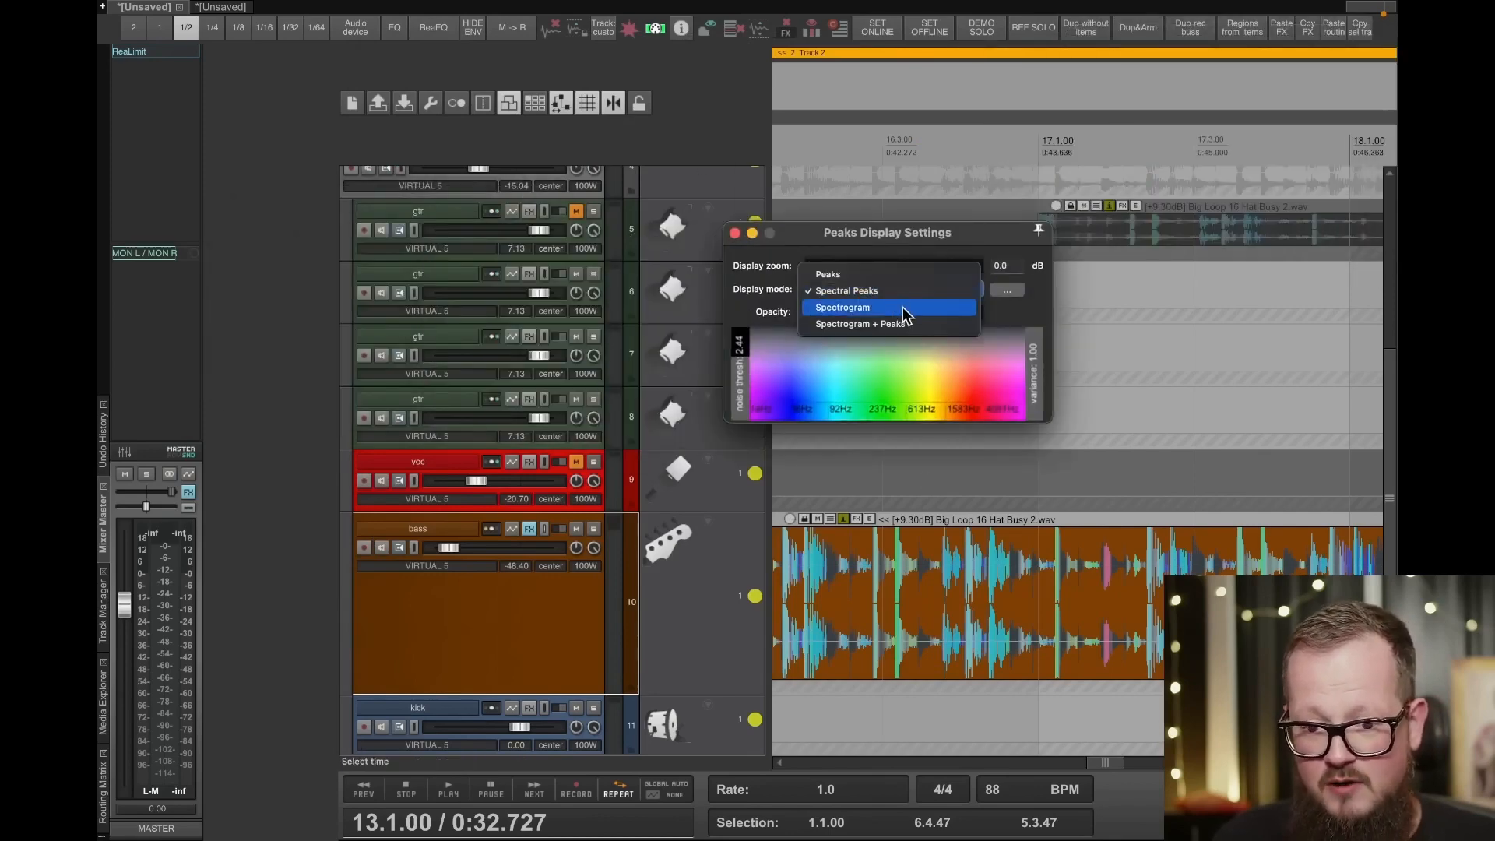
click(903, 307)
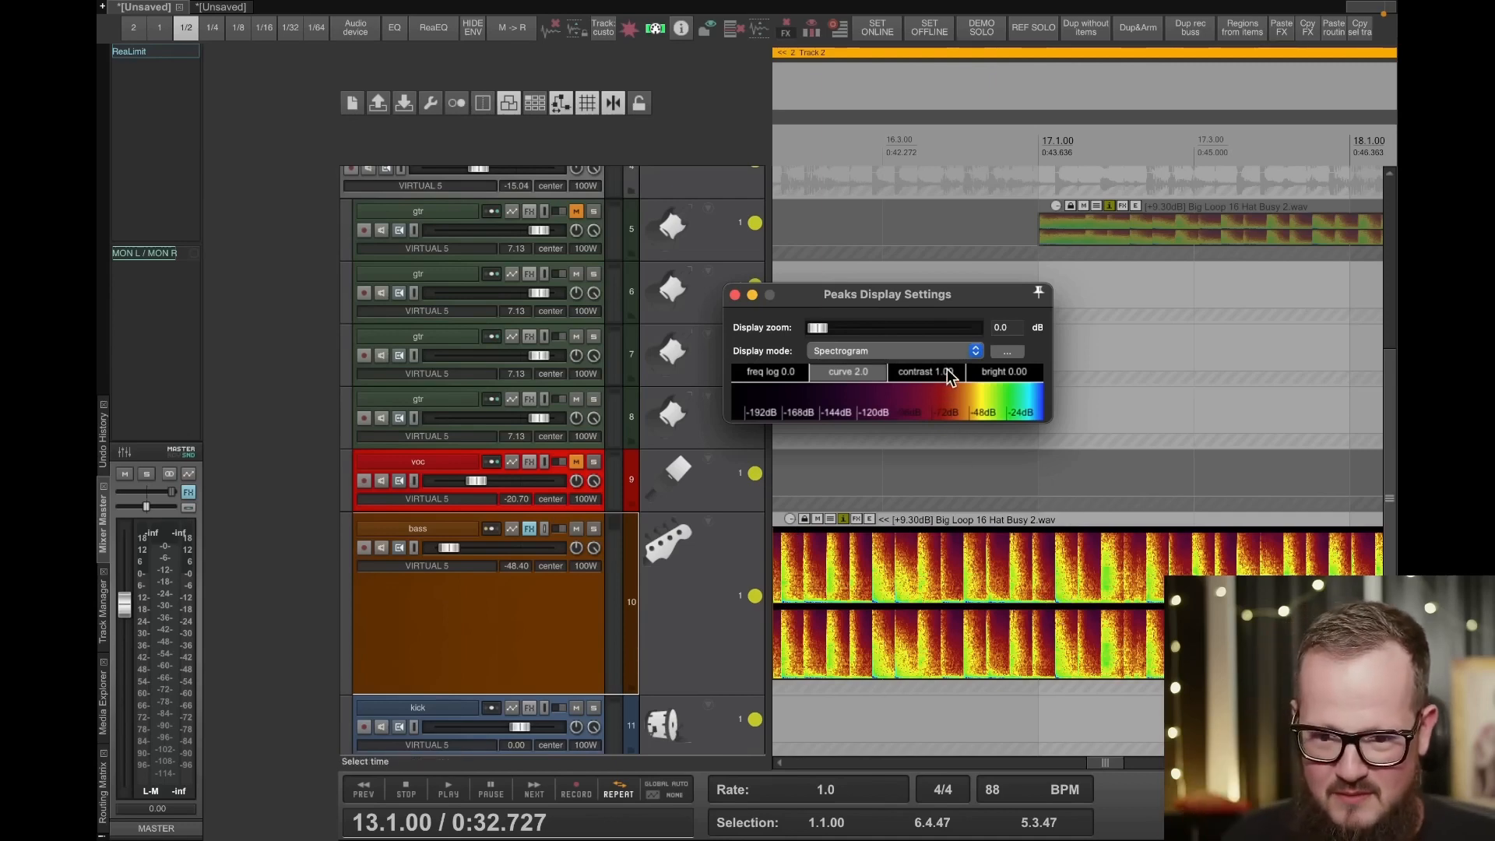
mouse_move(941, 370)
mouse_down()
mouse_move(941, 407)
mouse_move(838, 401)
mouse_move(923, 380)
mouse_up()
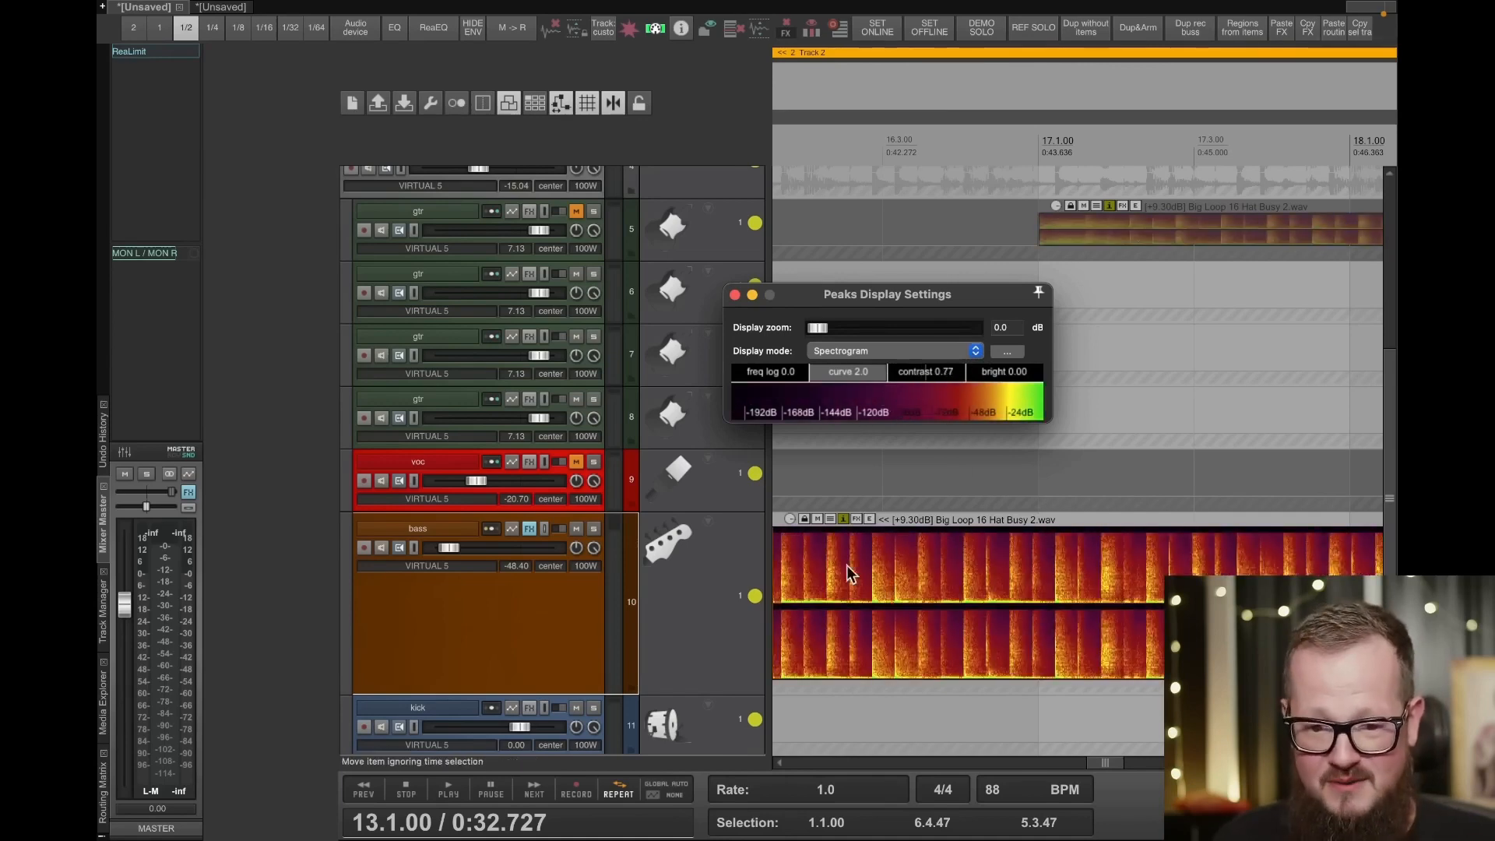
drag(763, 375, 866, 389)
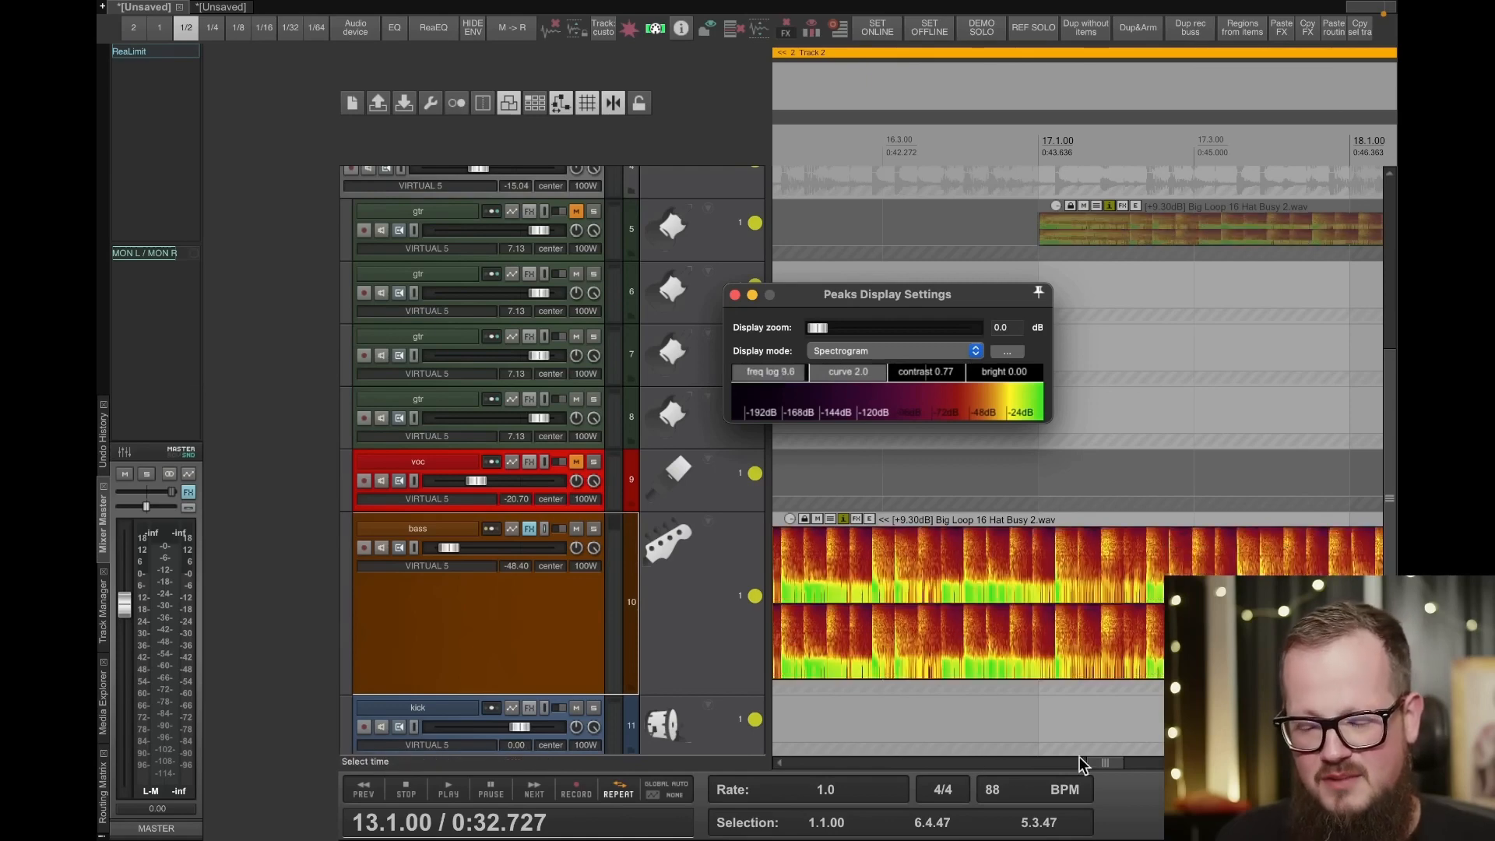
scroll(1128, 589, right, 5)
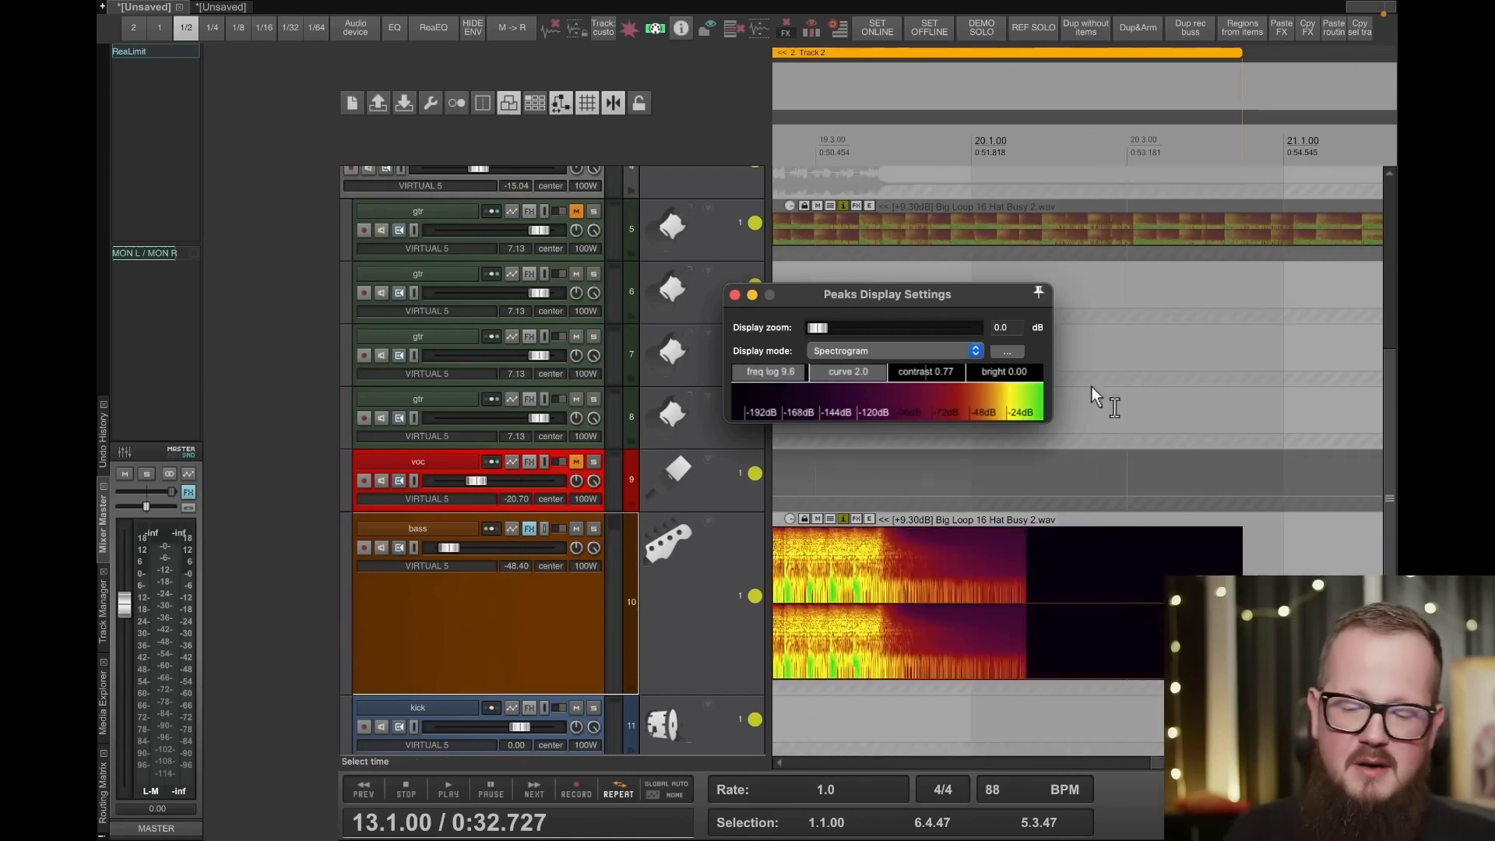
- Set the peaks display mode back to Spectral Peaks and review the colored waveform of the bass item
click(911, 350)
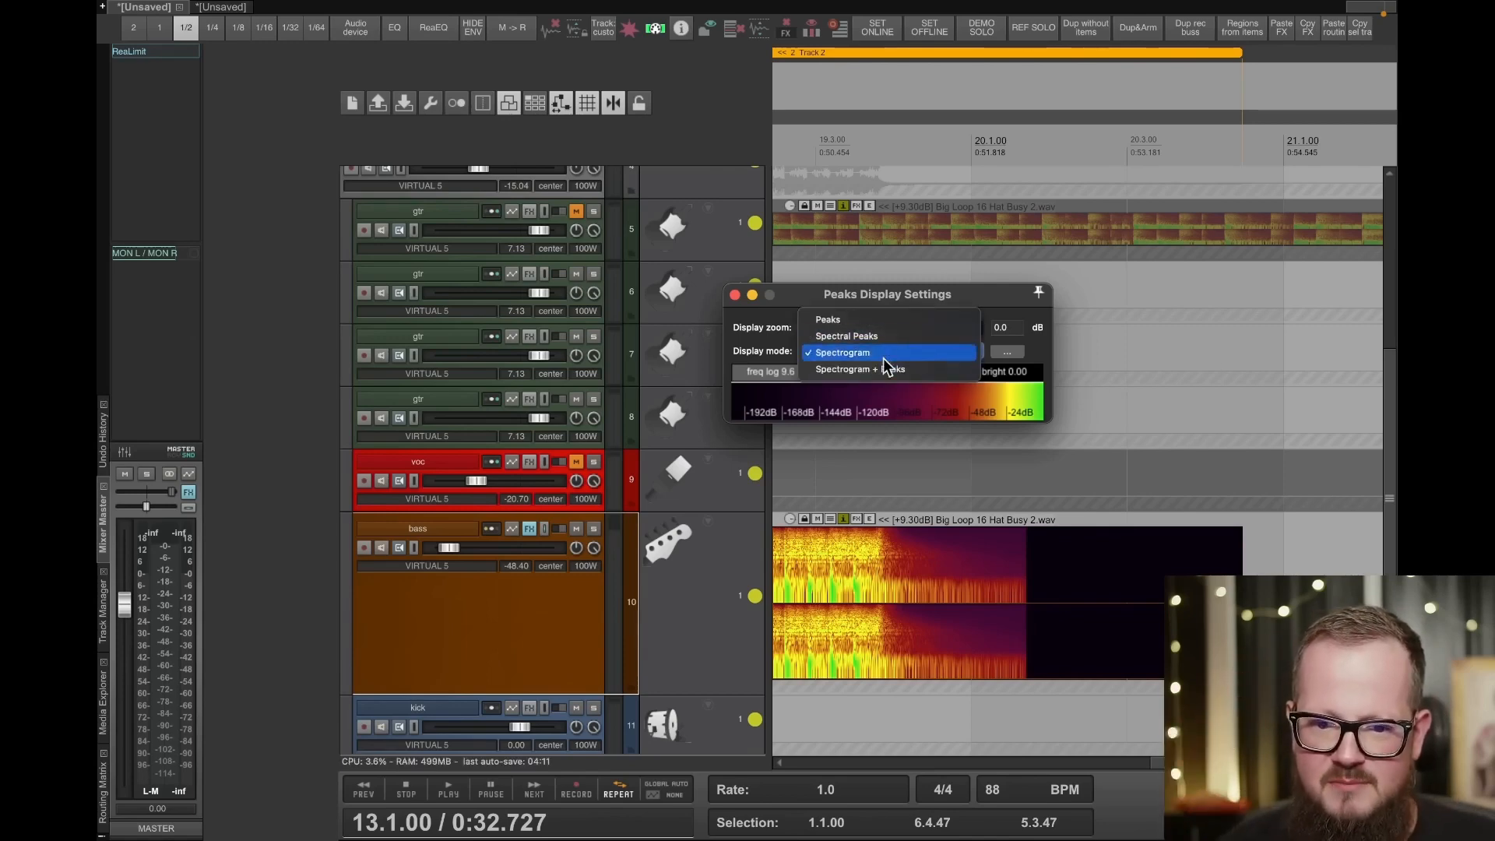
click(887, 337)
scroll(929, 456, left, 10)
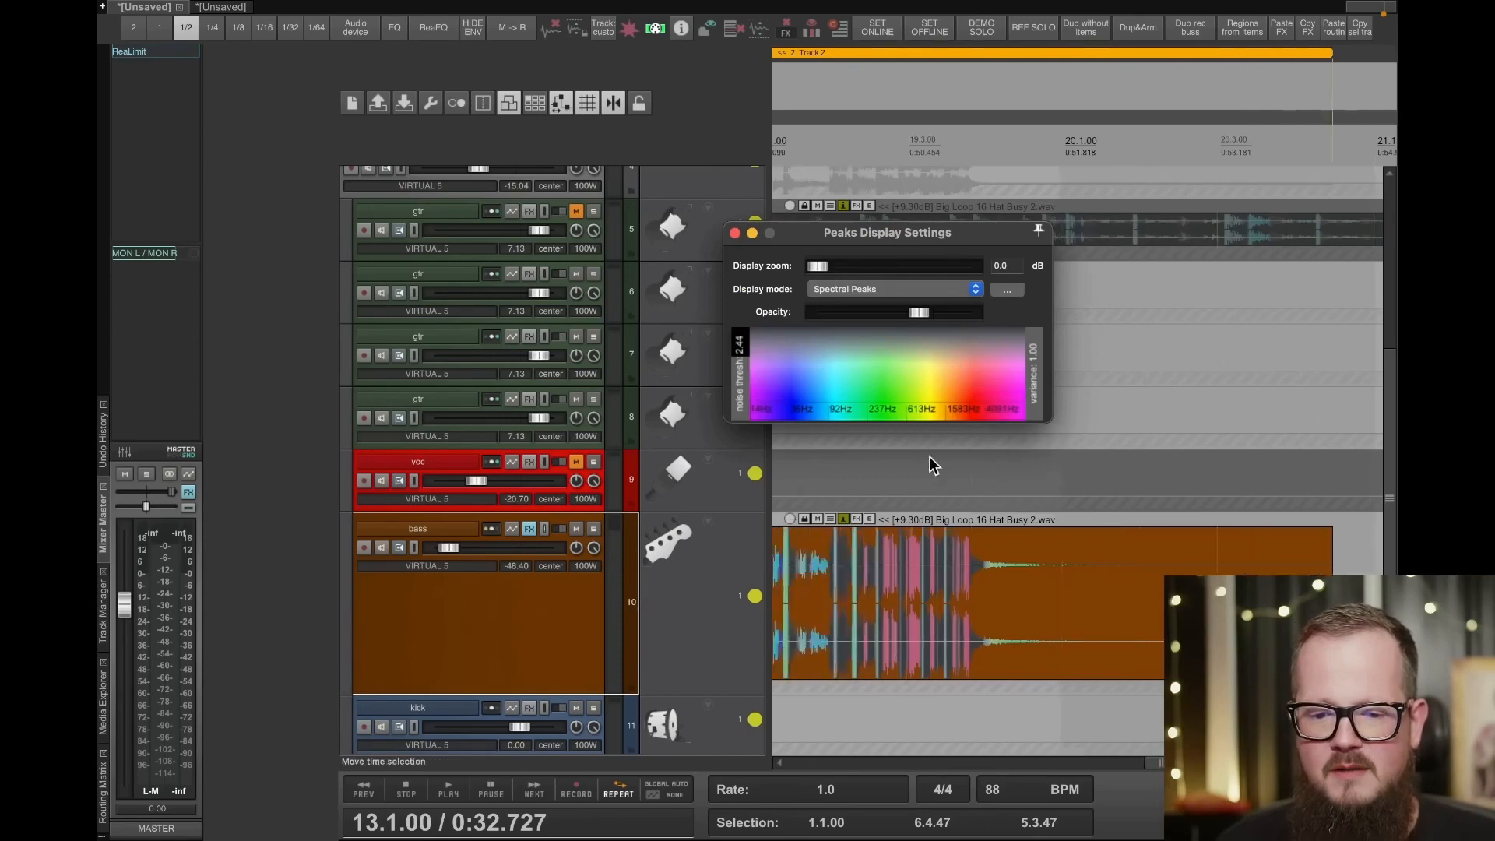
scroll(1097, 433, left, 1)
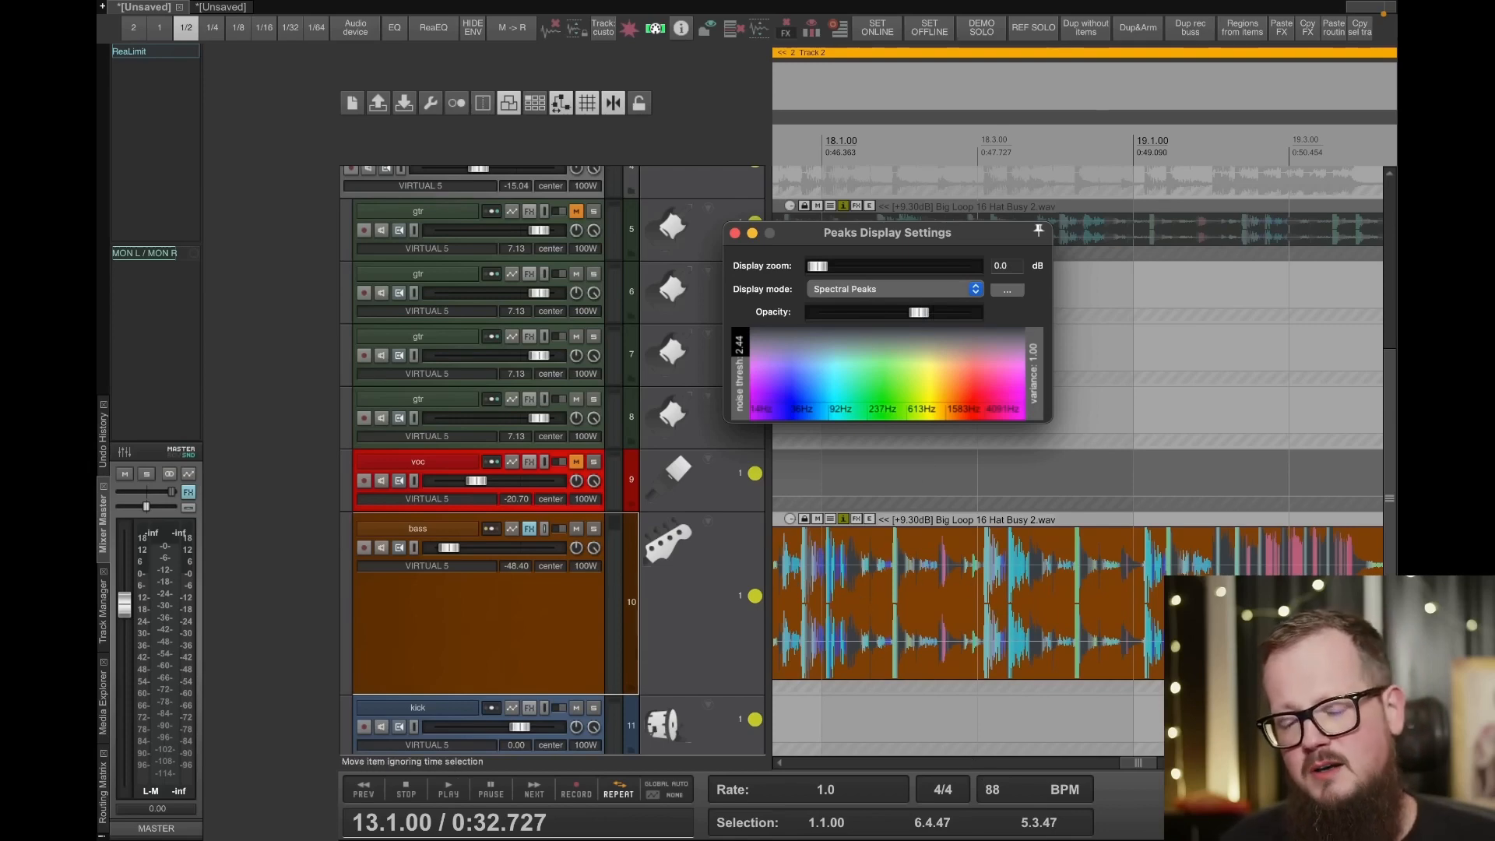
scroll(952, 665, left, 3)
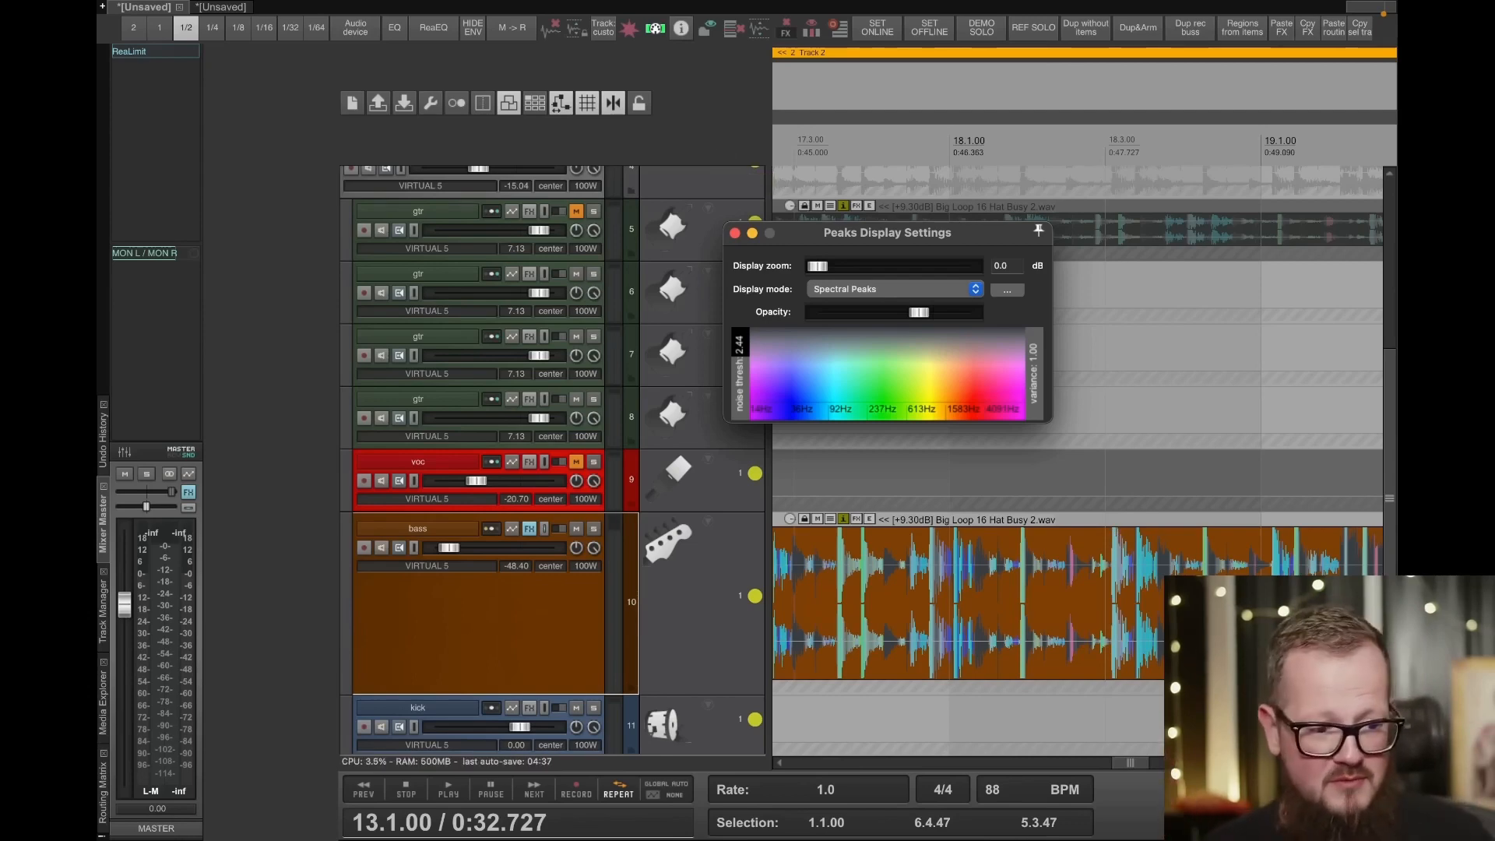
key(super+Tab)
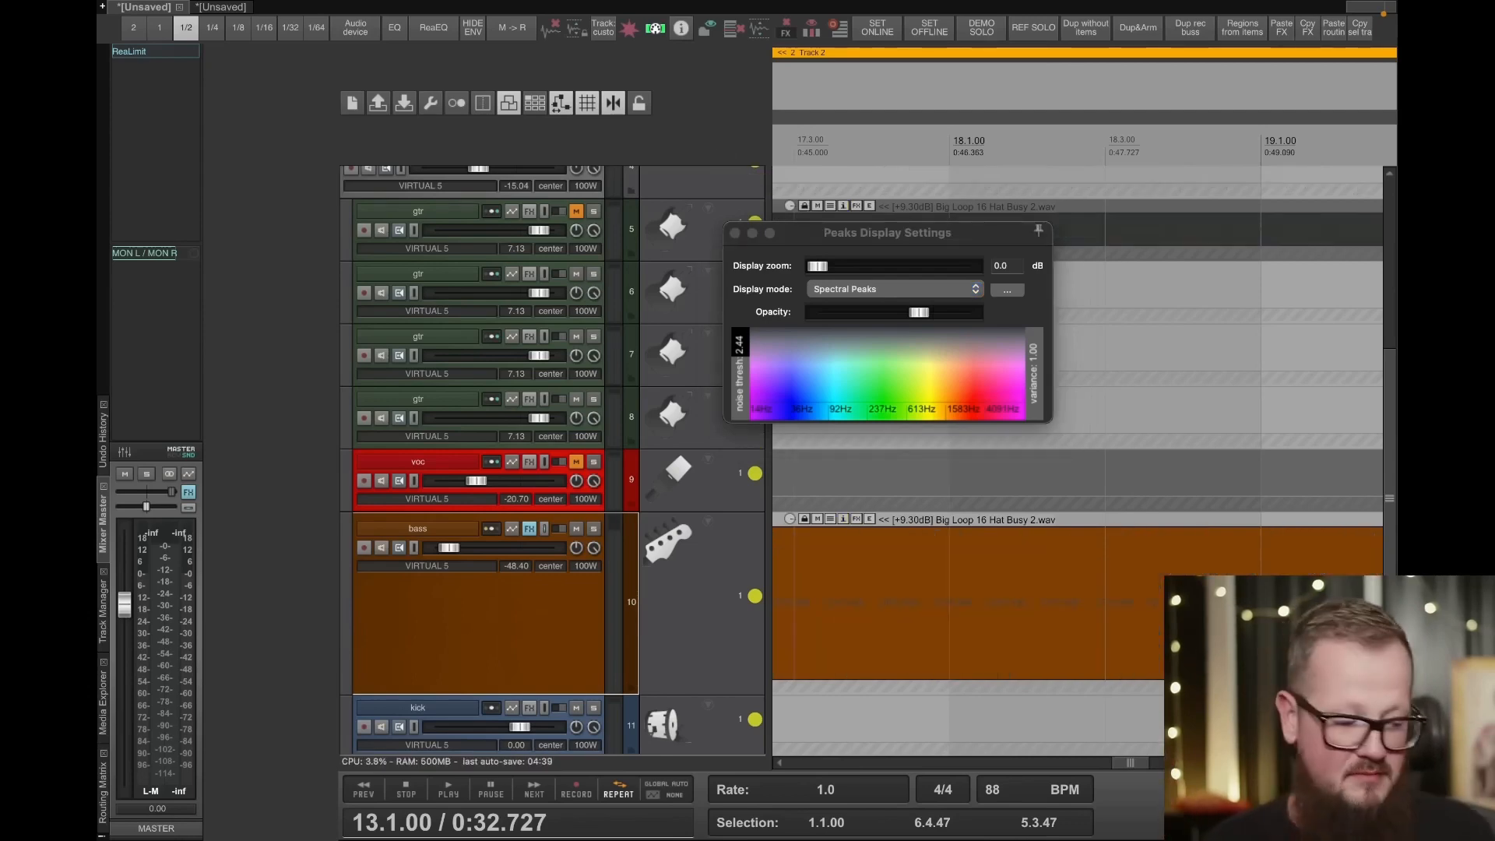